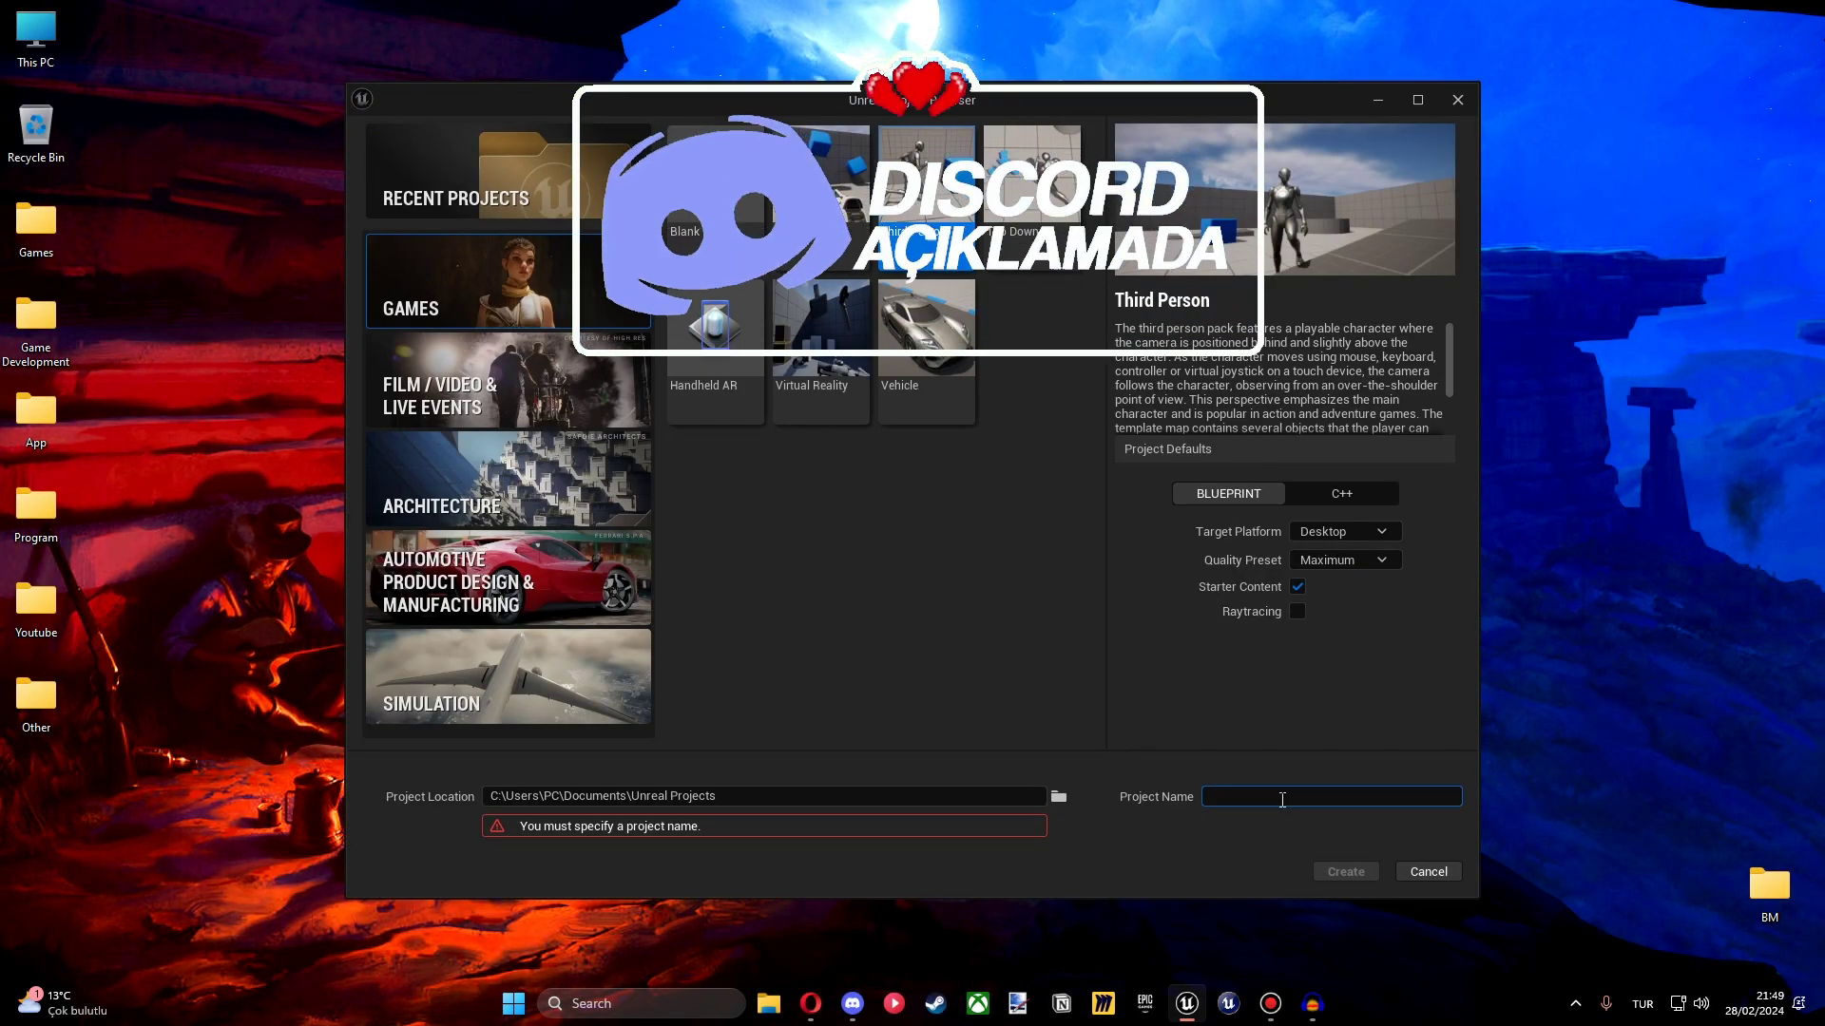
Create a new Third Person project named Test001.
left_click(1282, 800)
type("Test001")
left_click(1346, 875)
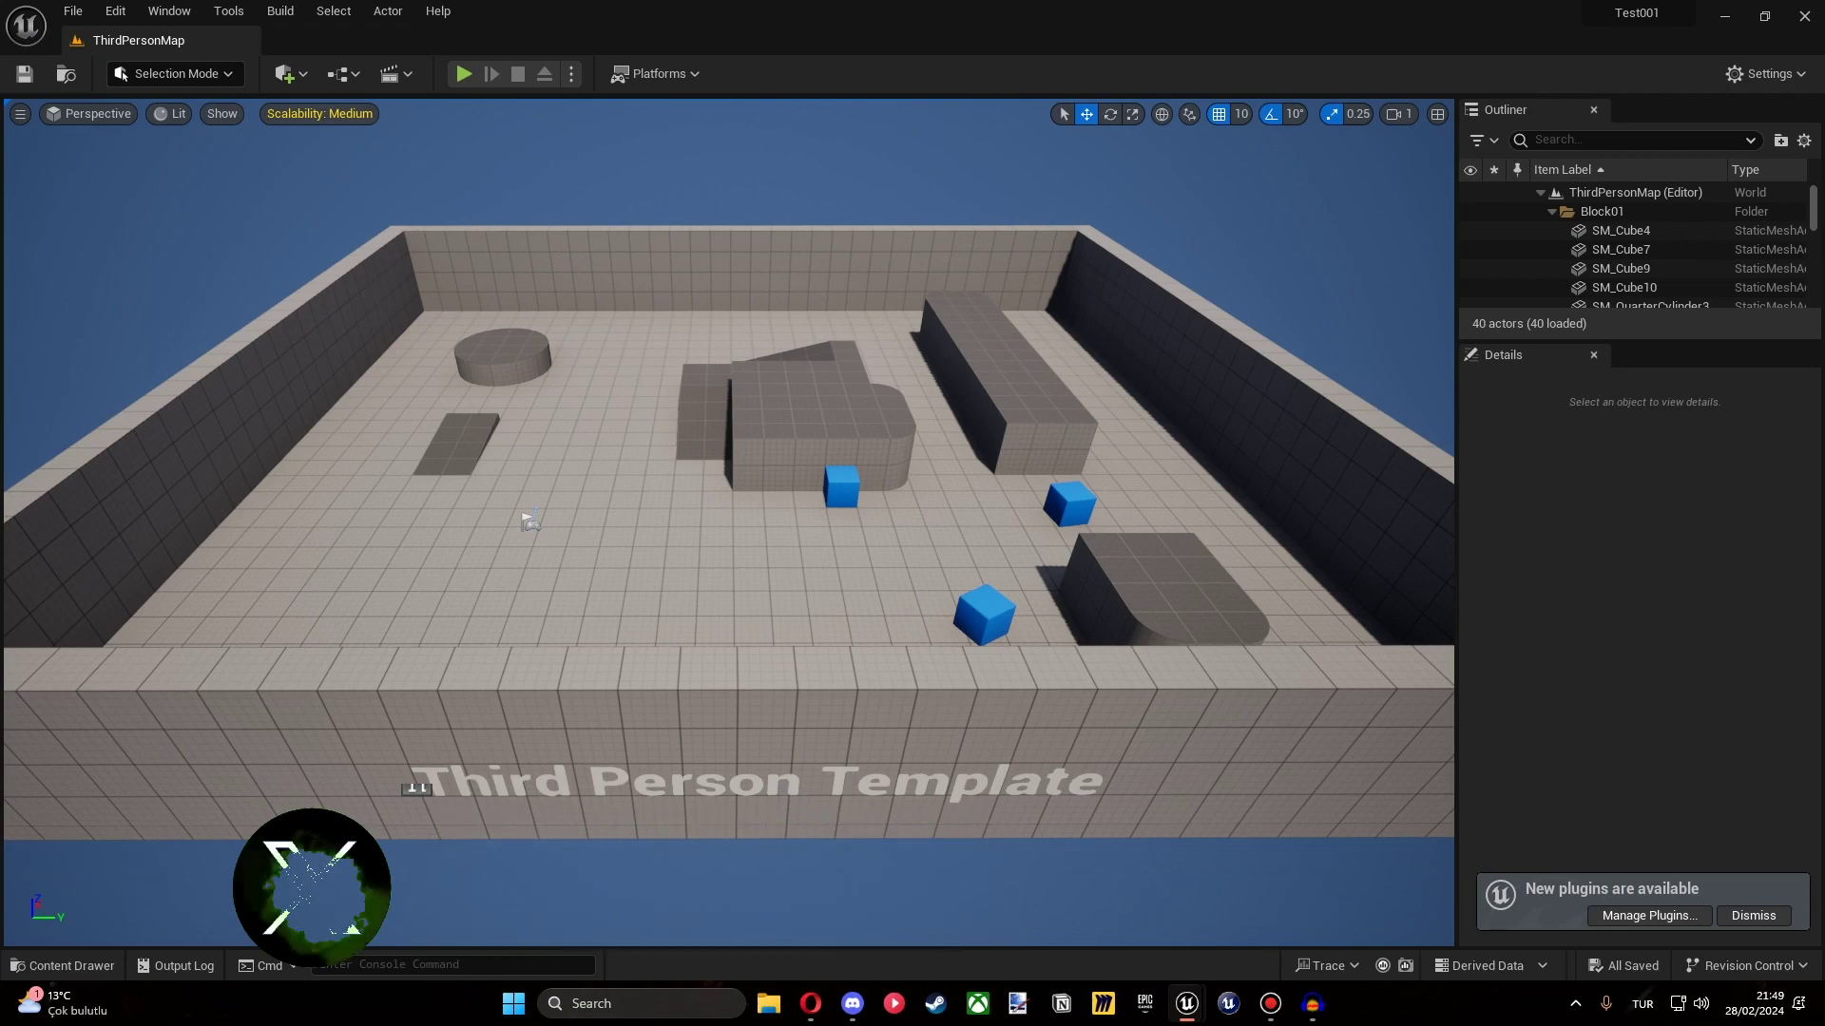
Play the level and run the default mannequin up the ramp and jump off.
right_click_drag(792, 785, 761, 761)
right_click_drag(582, 492, 488, 542)
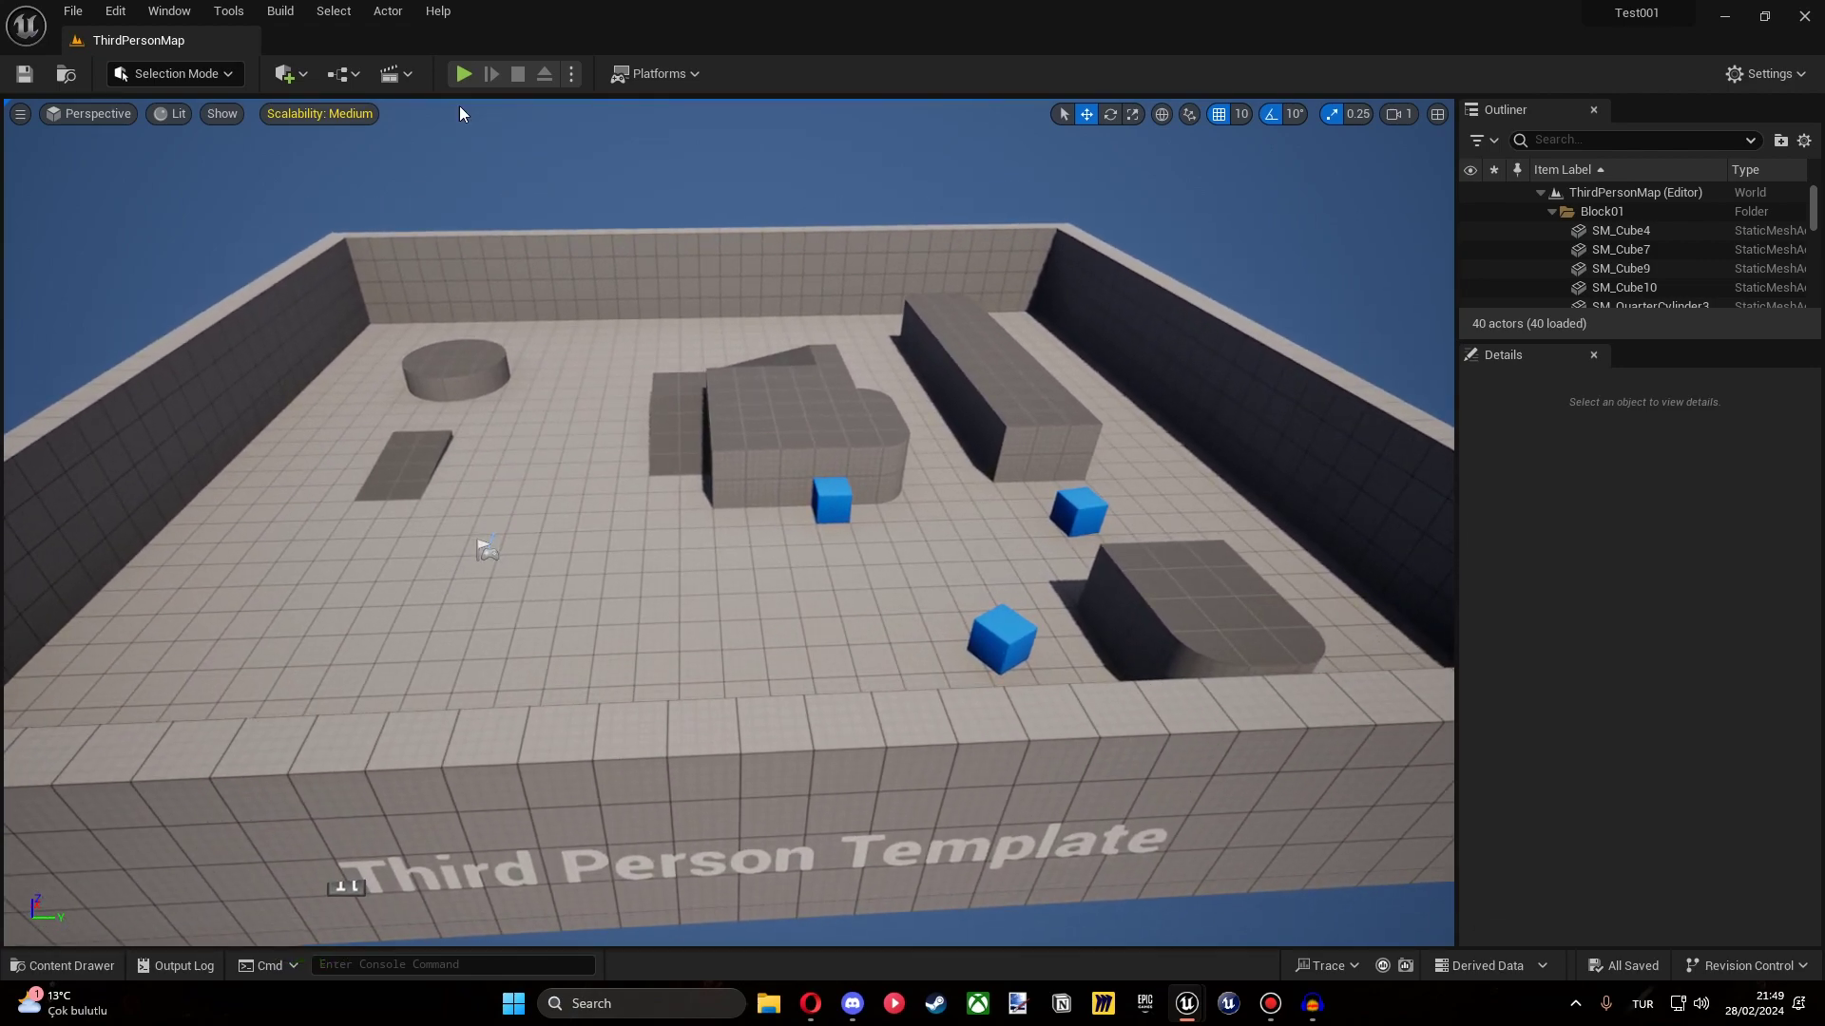
key("alt+p")
left_click(708, 473)
key("w")
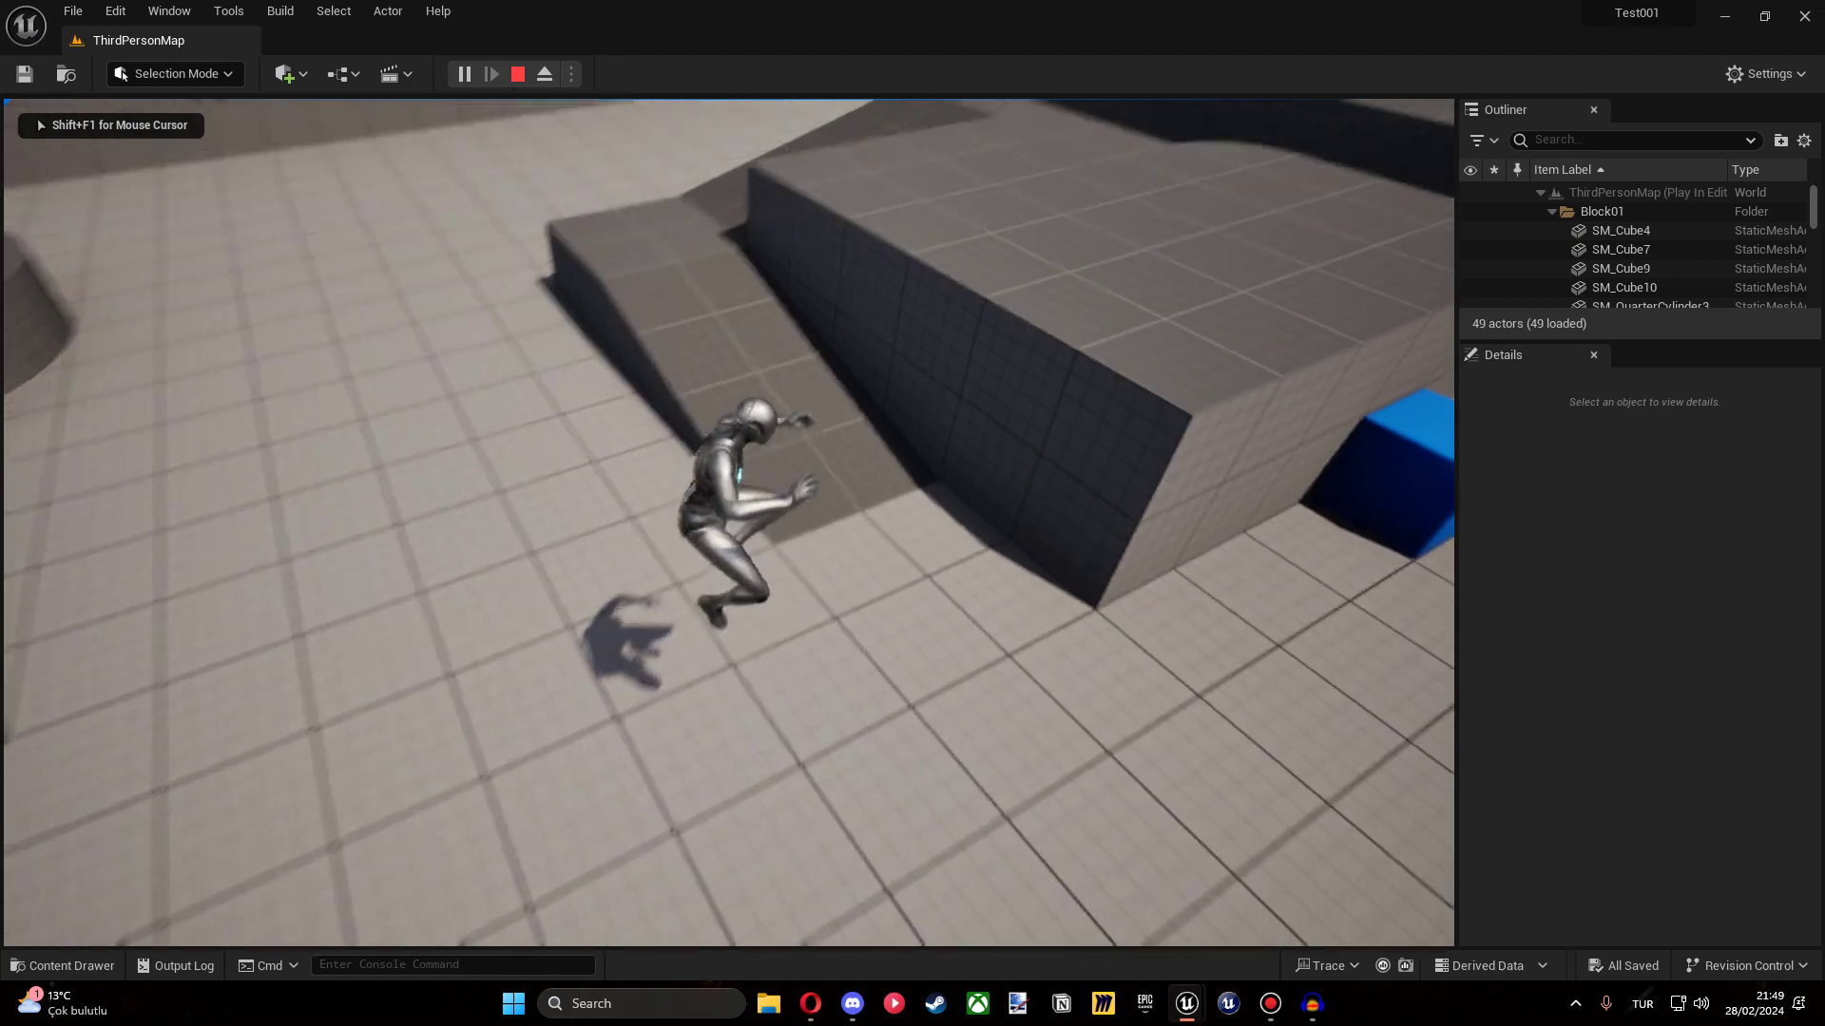
key("space")
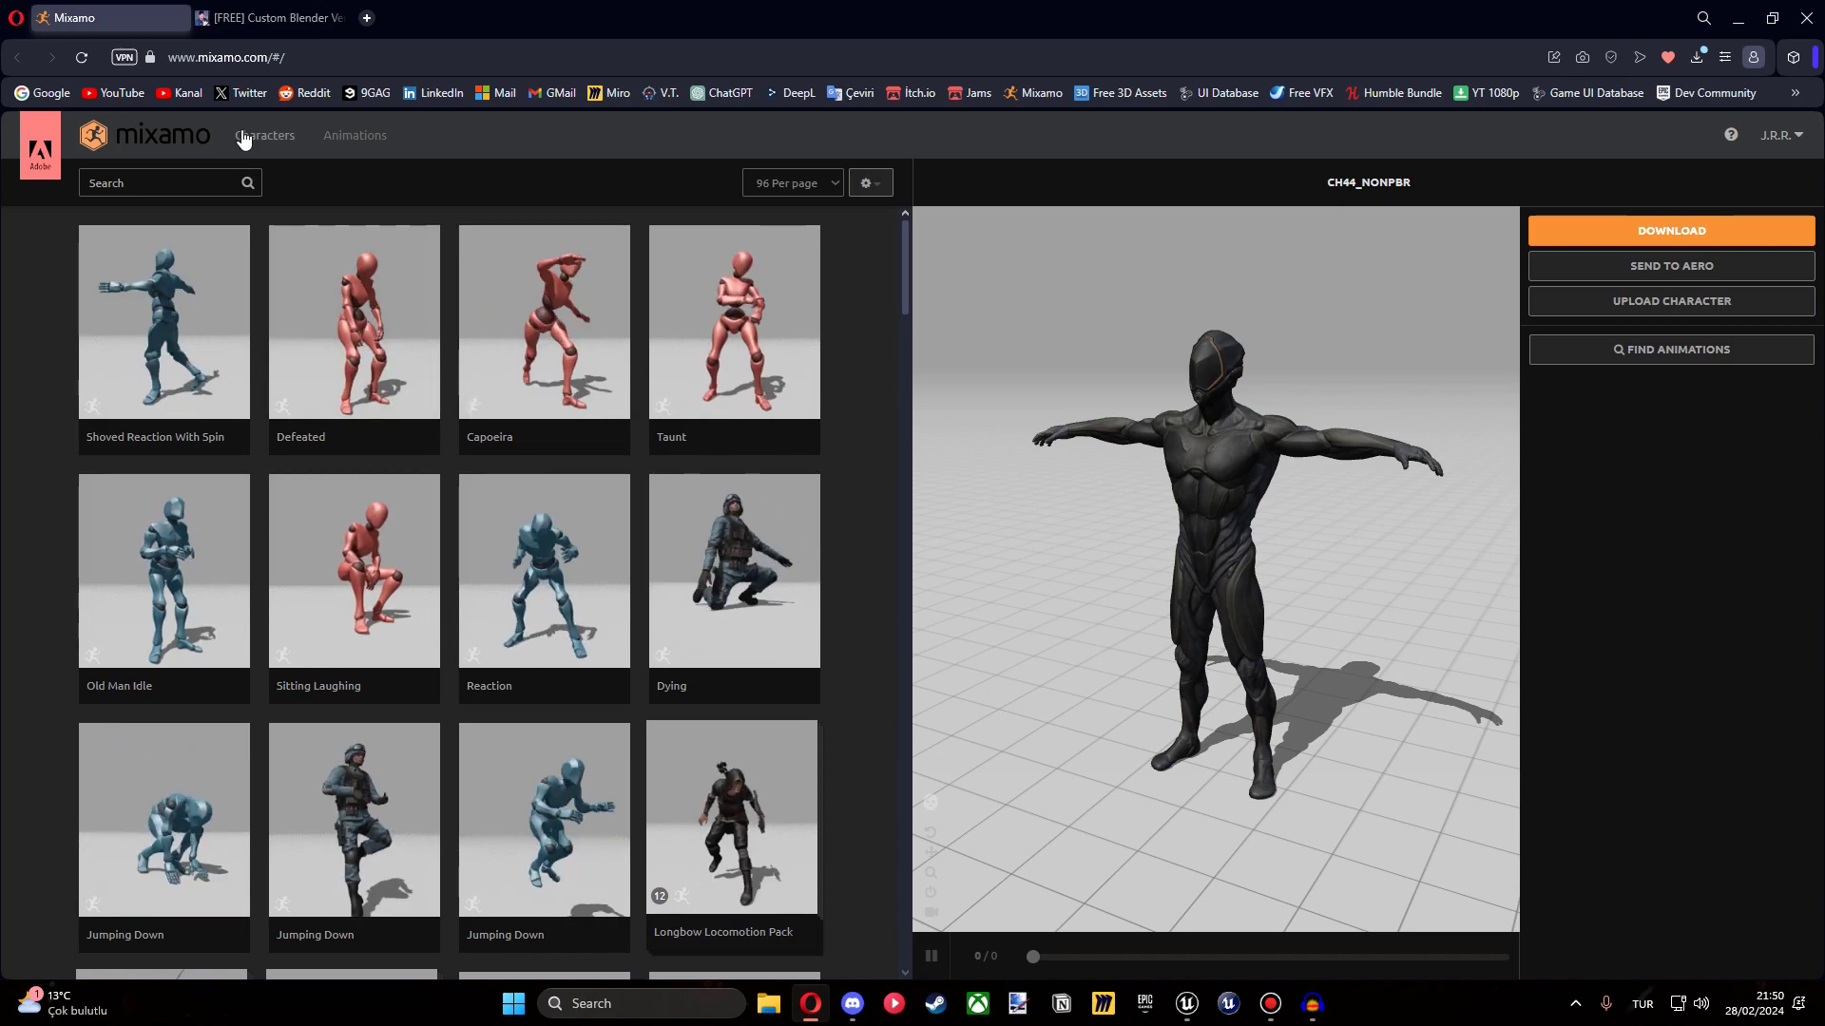
Clear the Mixamo character search to list all characters and find CH44_NONPBR.
left_click(259, 135)
type("y")
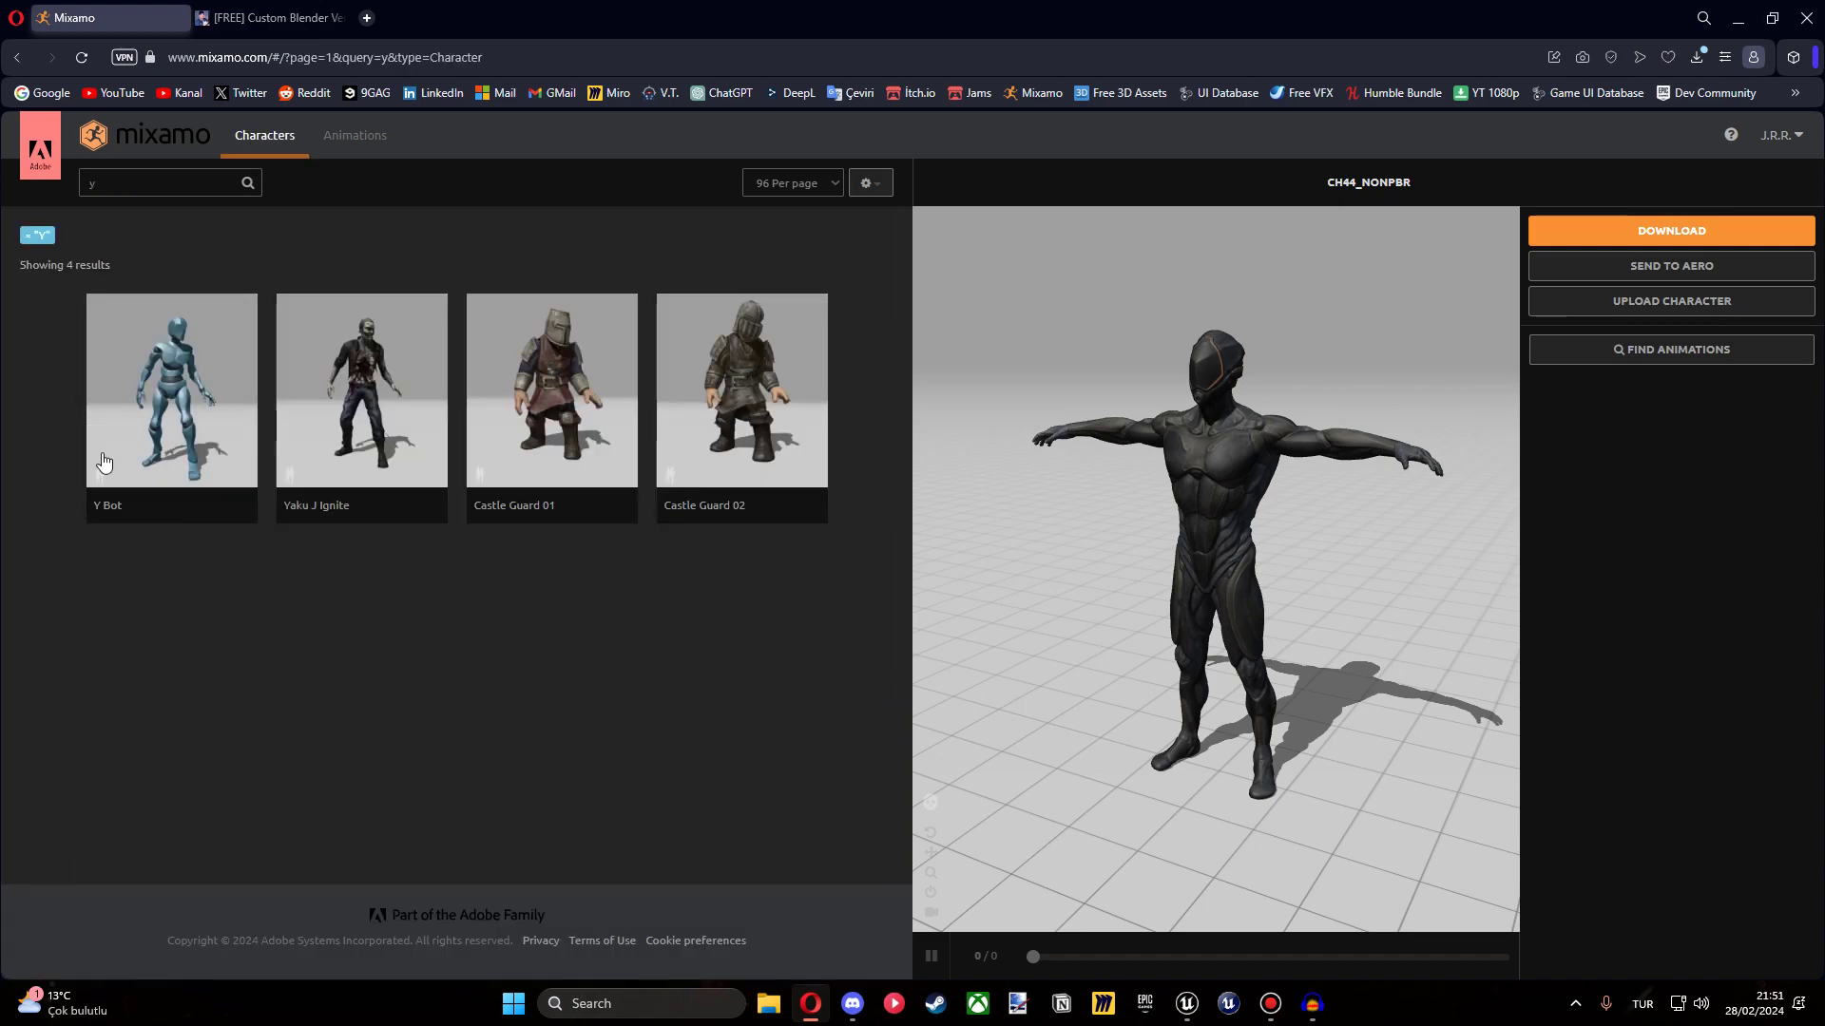
left_click(145, 181)
key("BackSpace")
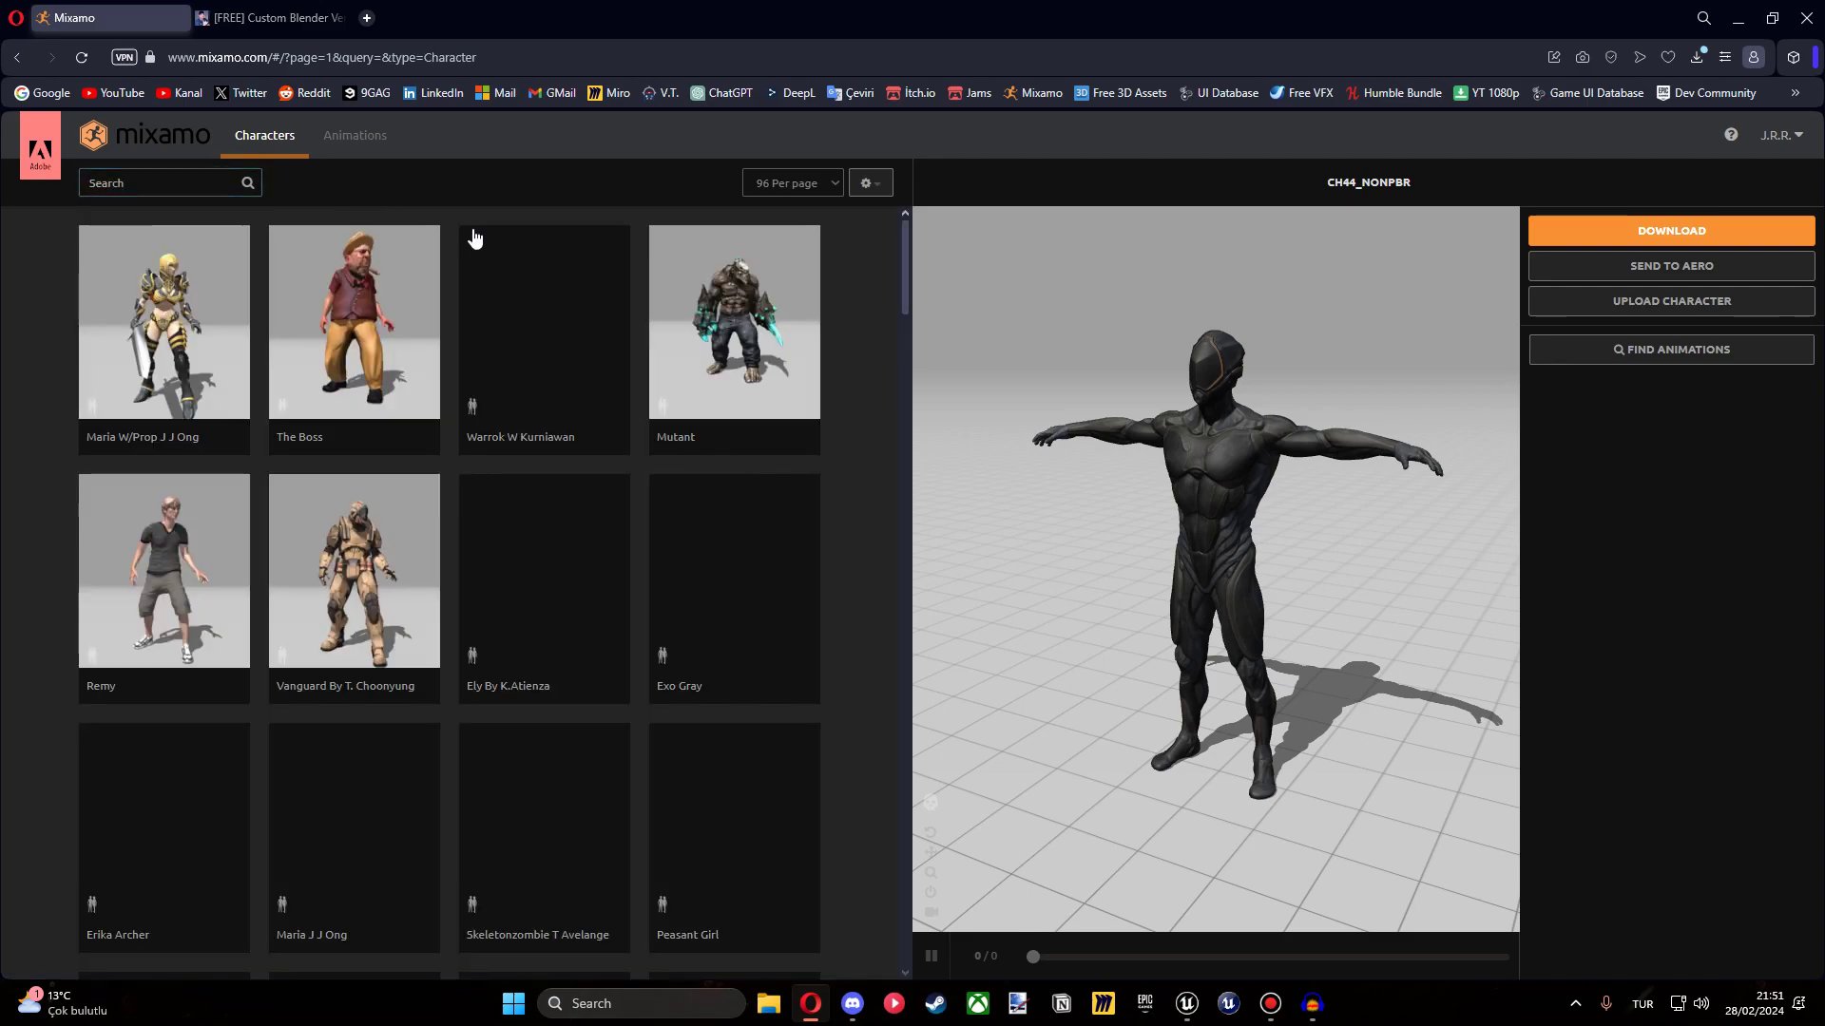
scroll(476, 236, "down", 5)
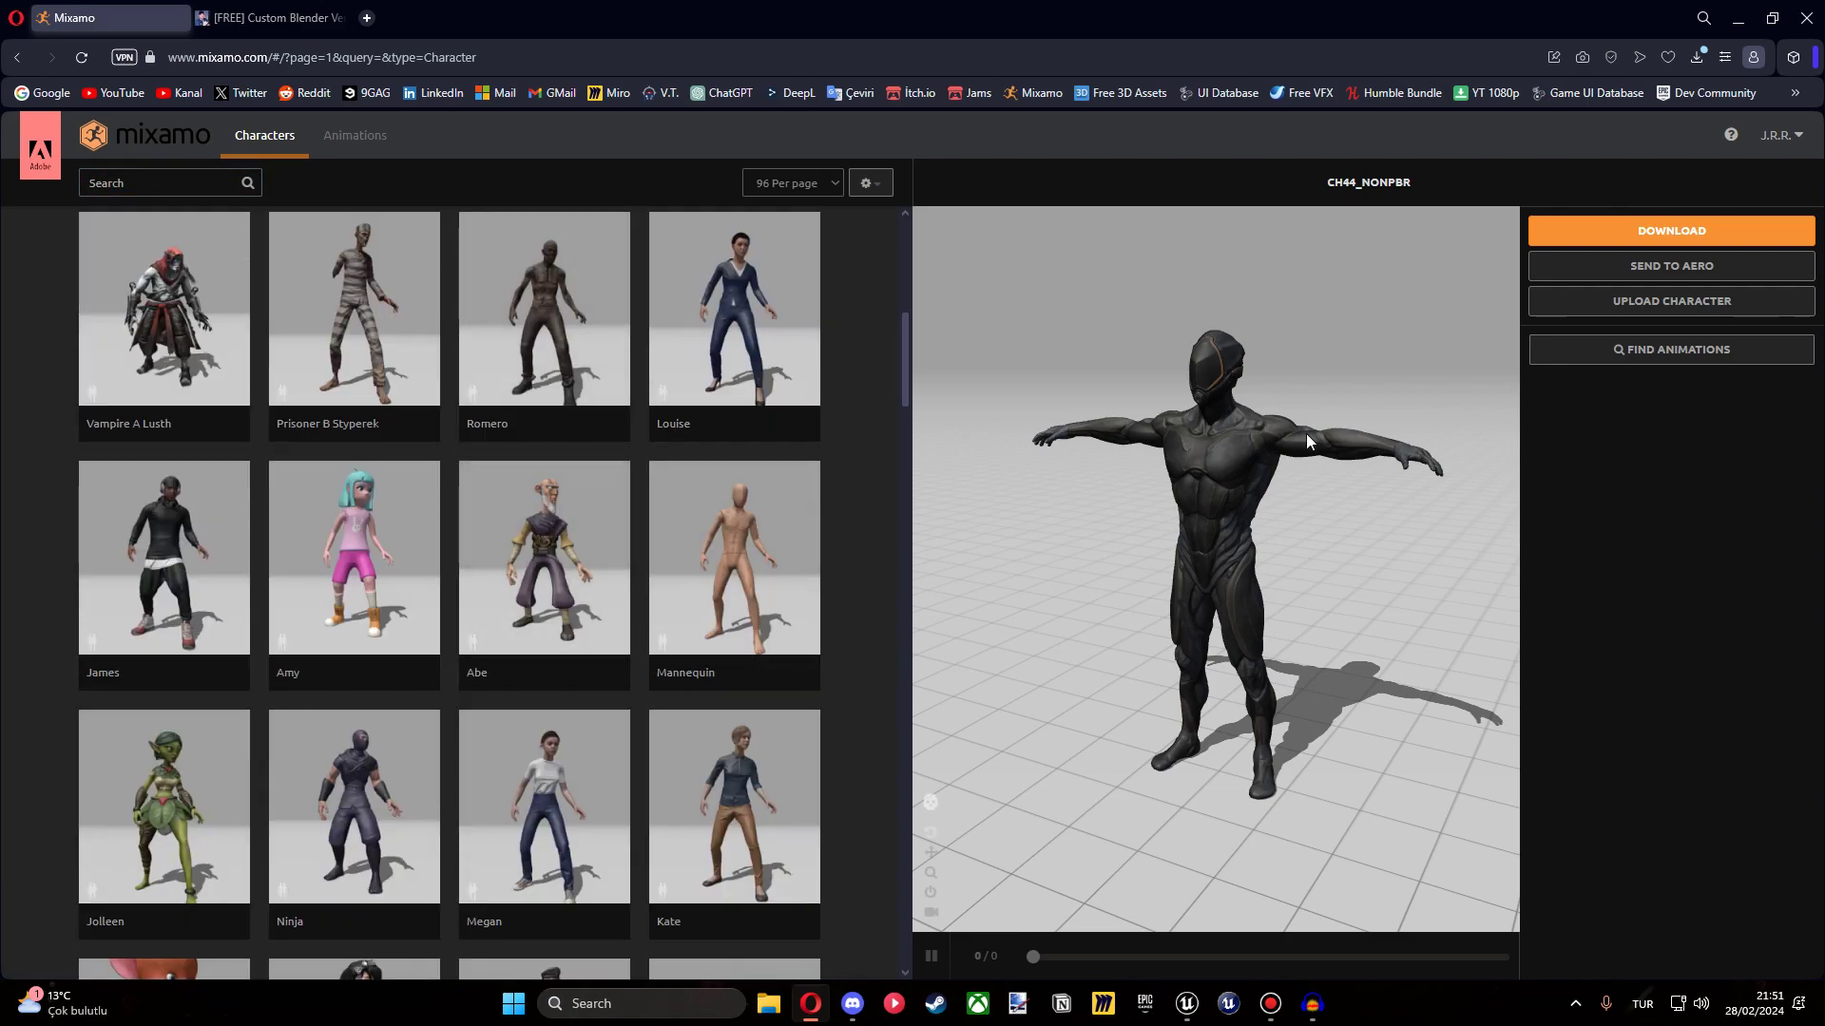
scroll(476, 602, "down", 3)
scroll(476, 603, "up", 6)
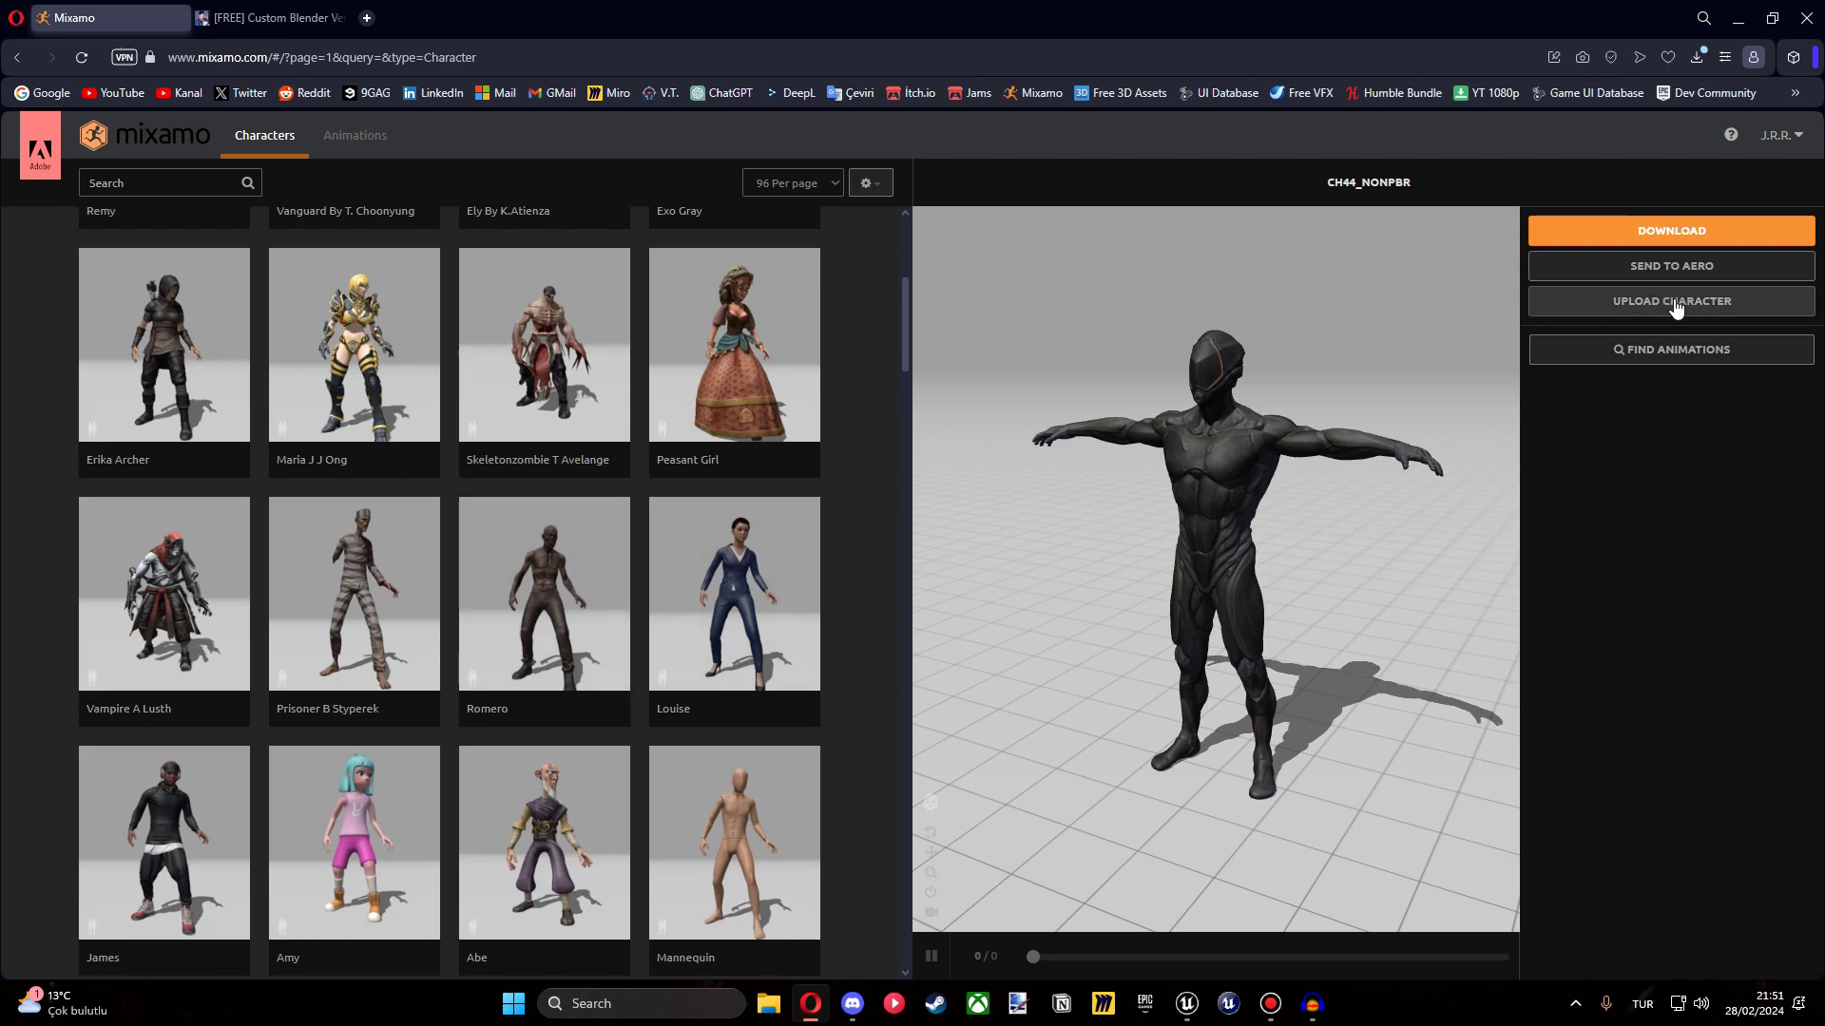
Download CH44_NONPBR as FBX Binary in T-pose, then go to Animations.
left_click(1696, 238)
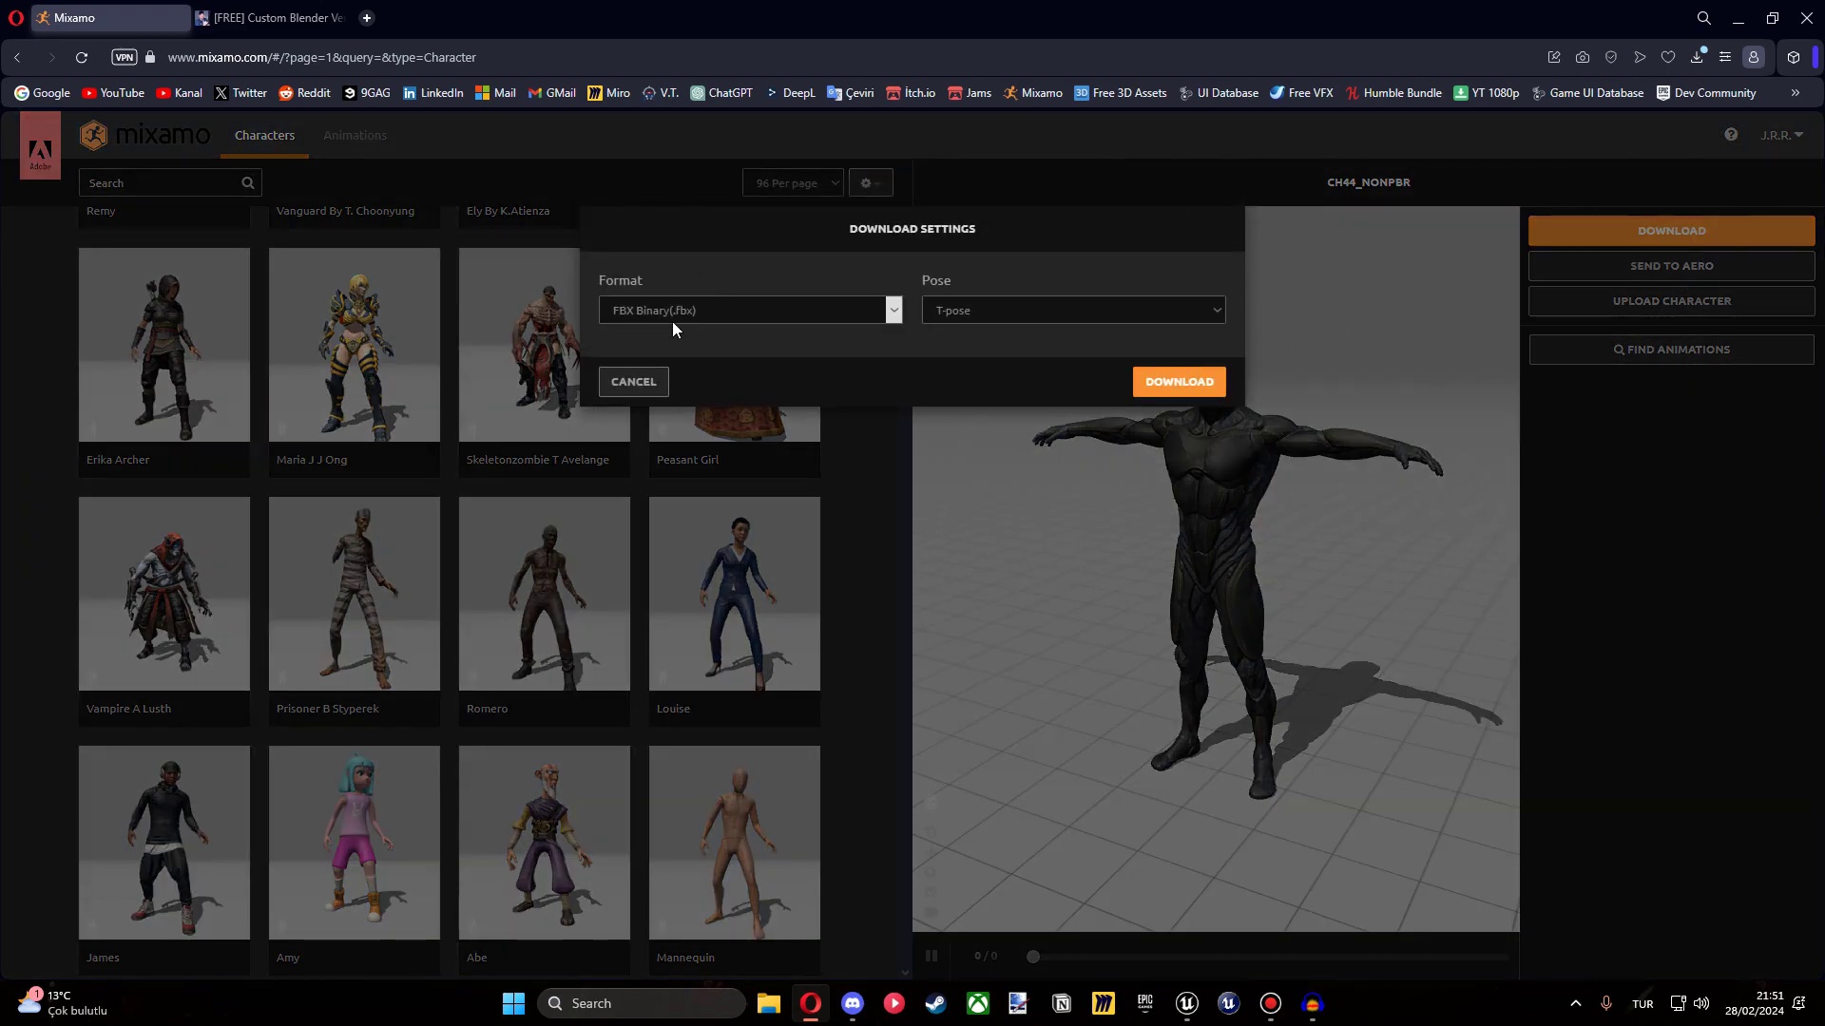
left_click(1179, 381)
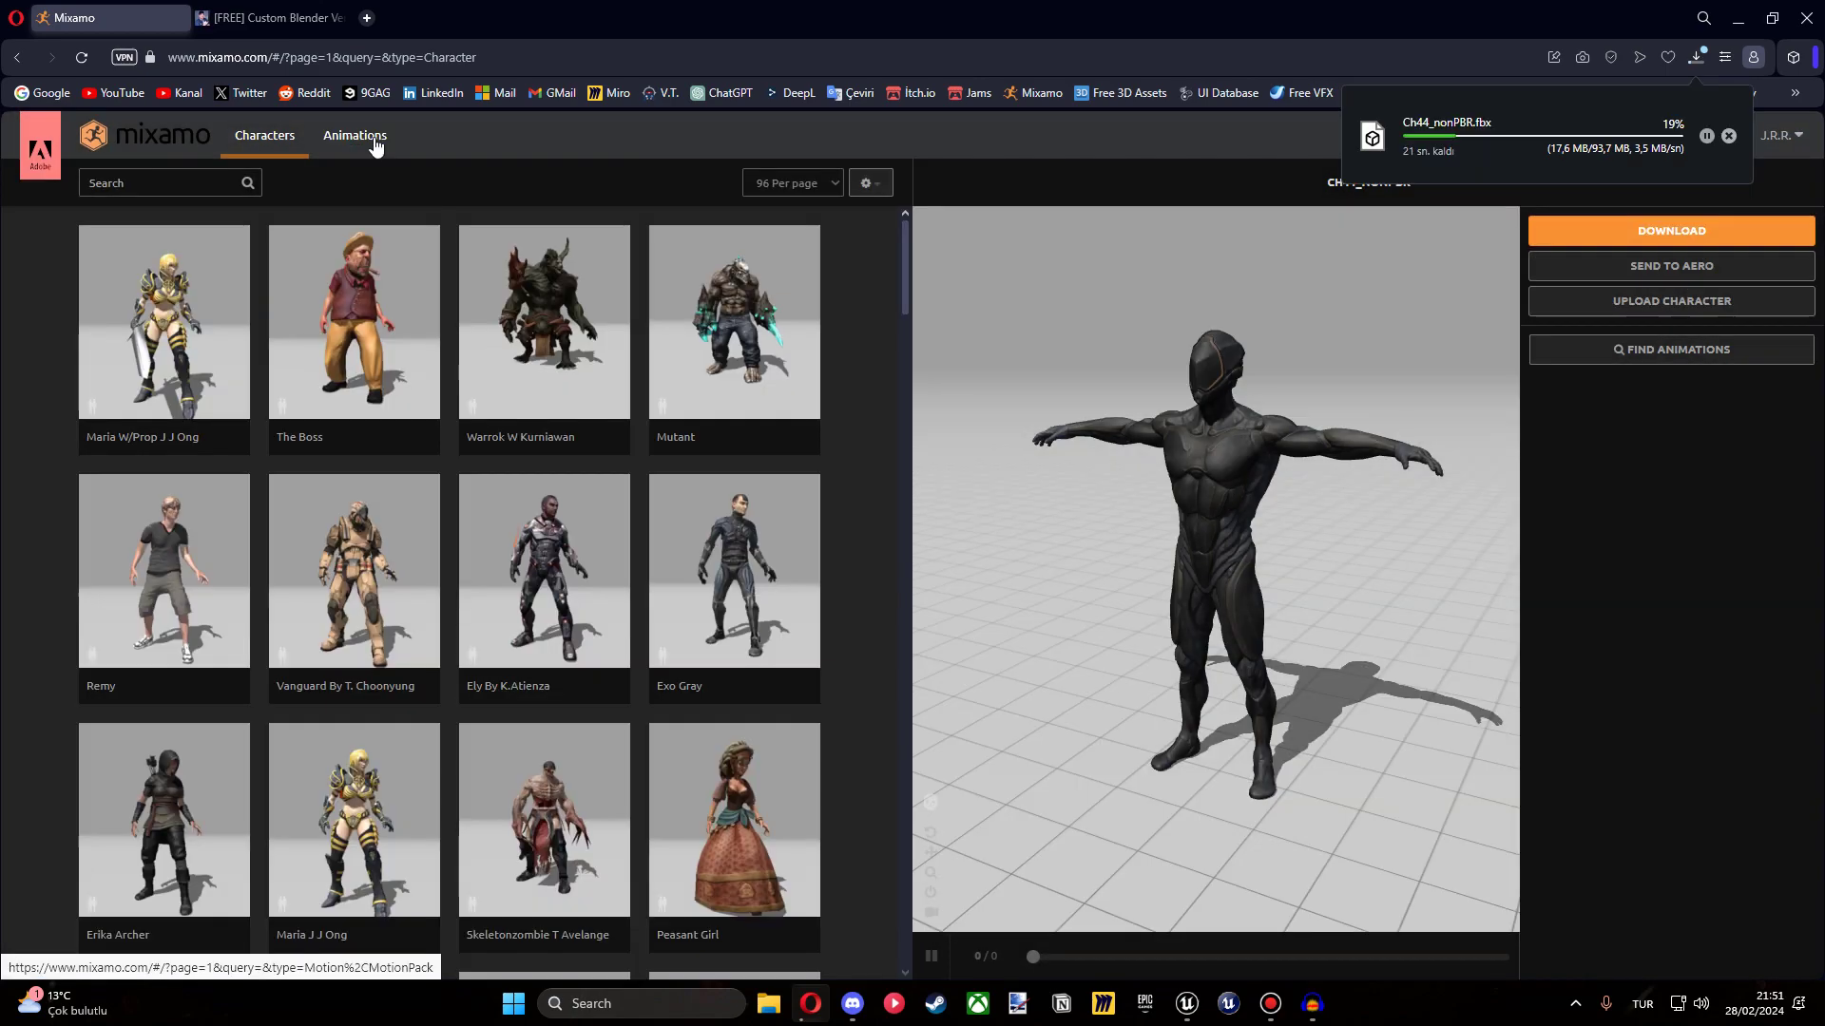
left_click(347, 136)
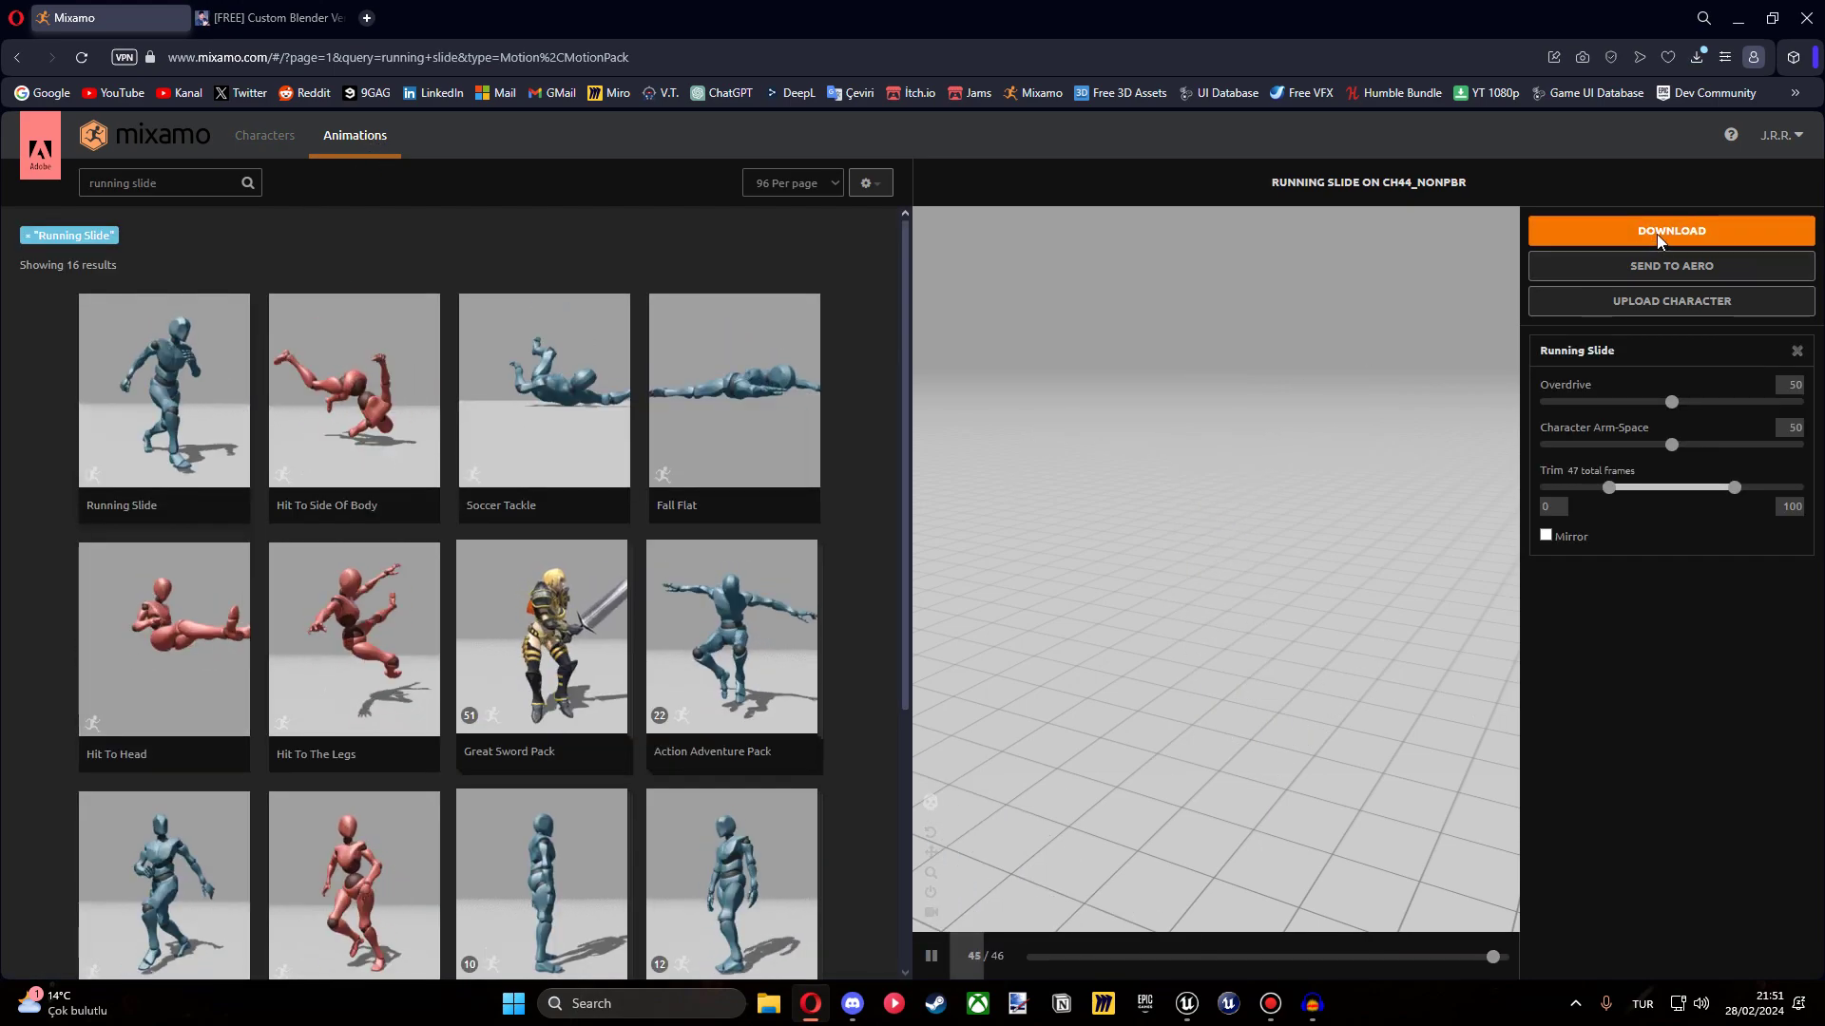
type("running slide")
Download the Running Slide animation as FBX without skin.
left_click(1659, 233)
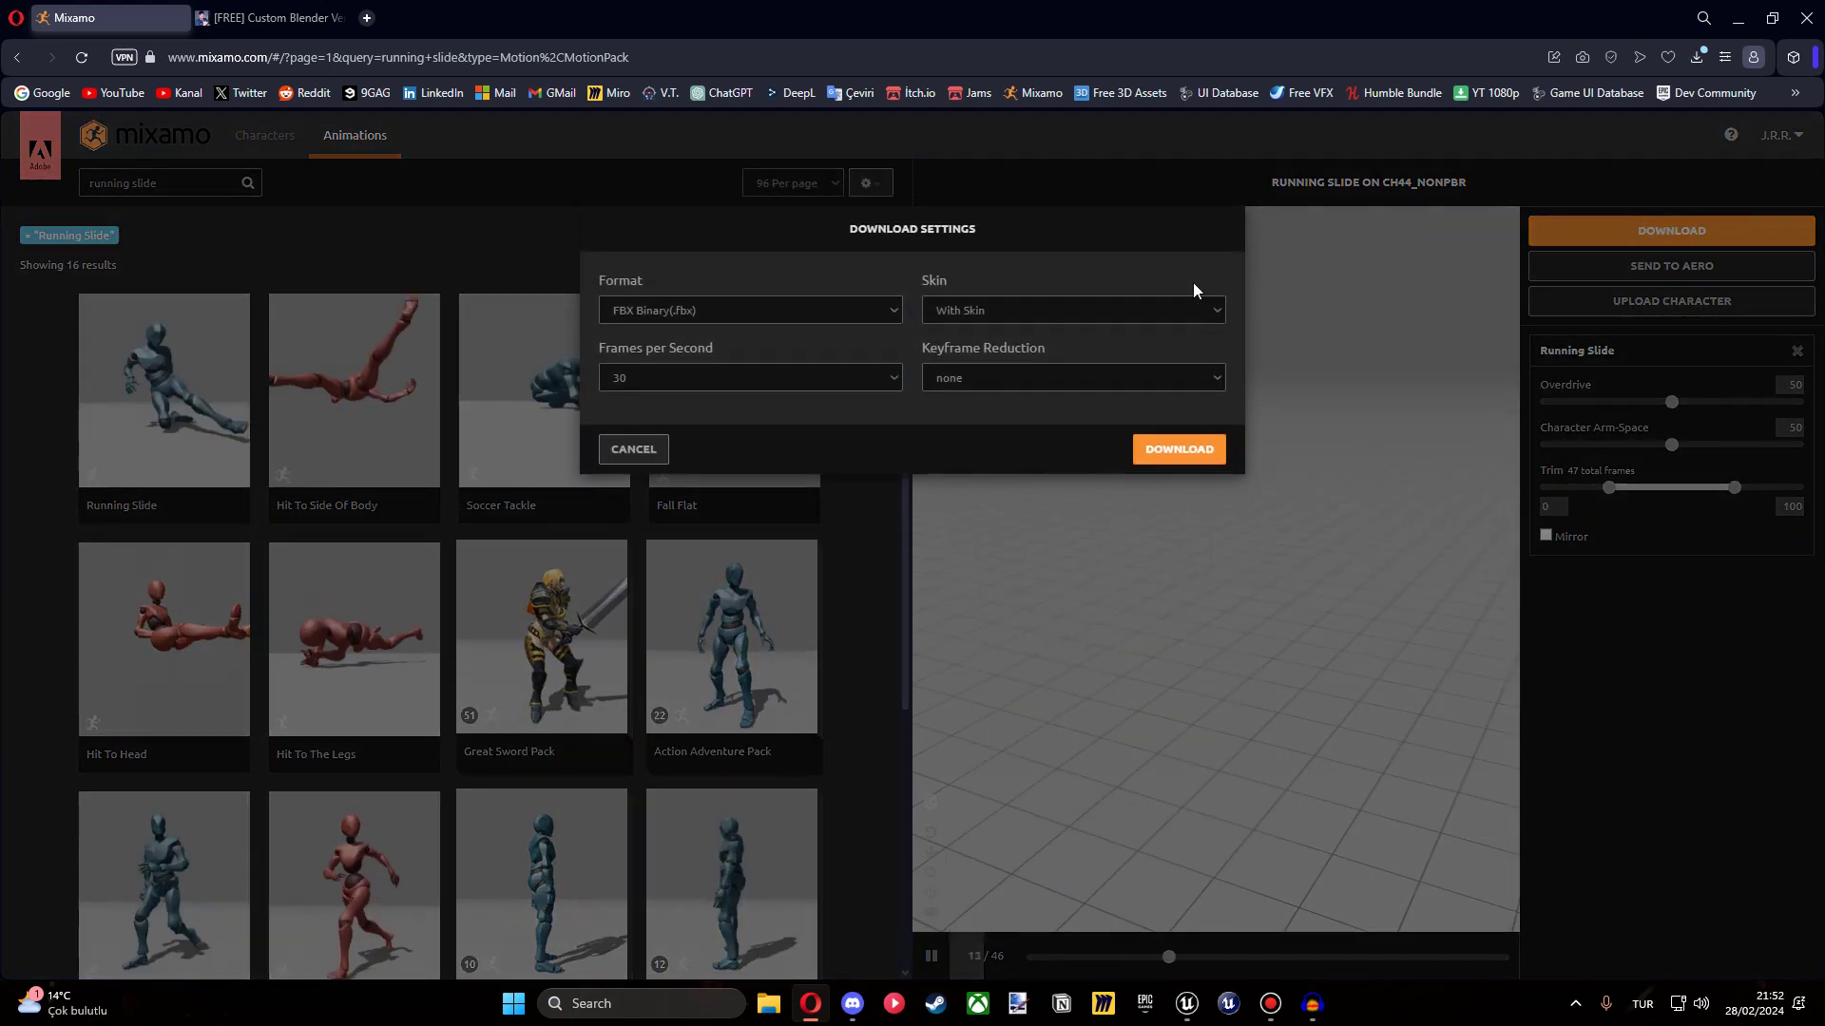
left_click(996, 307)
left_click(965, 342)
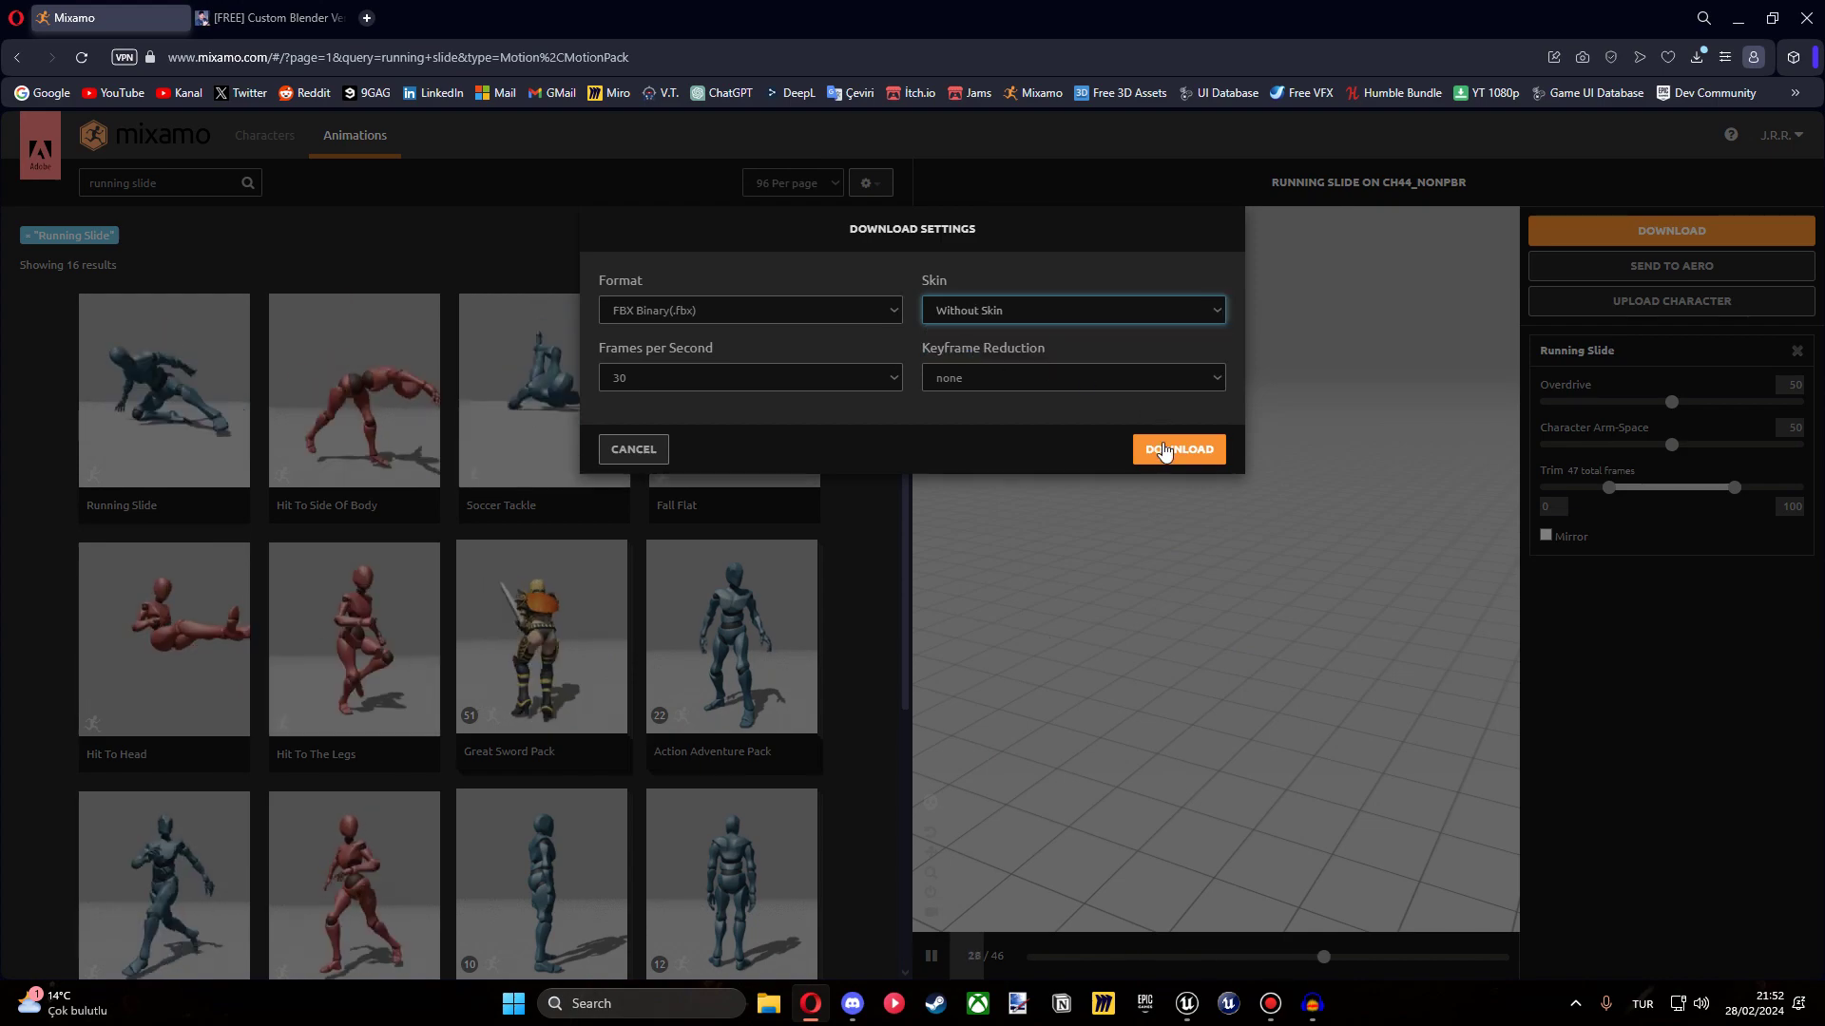
left_click(1165, 451)
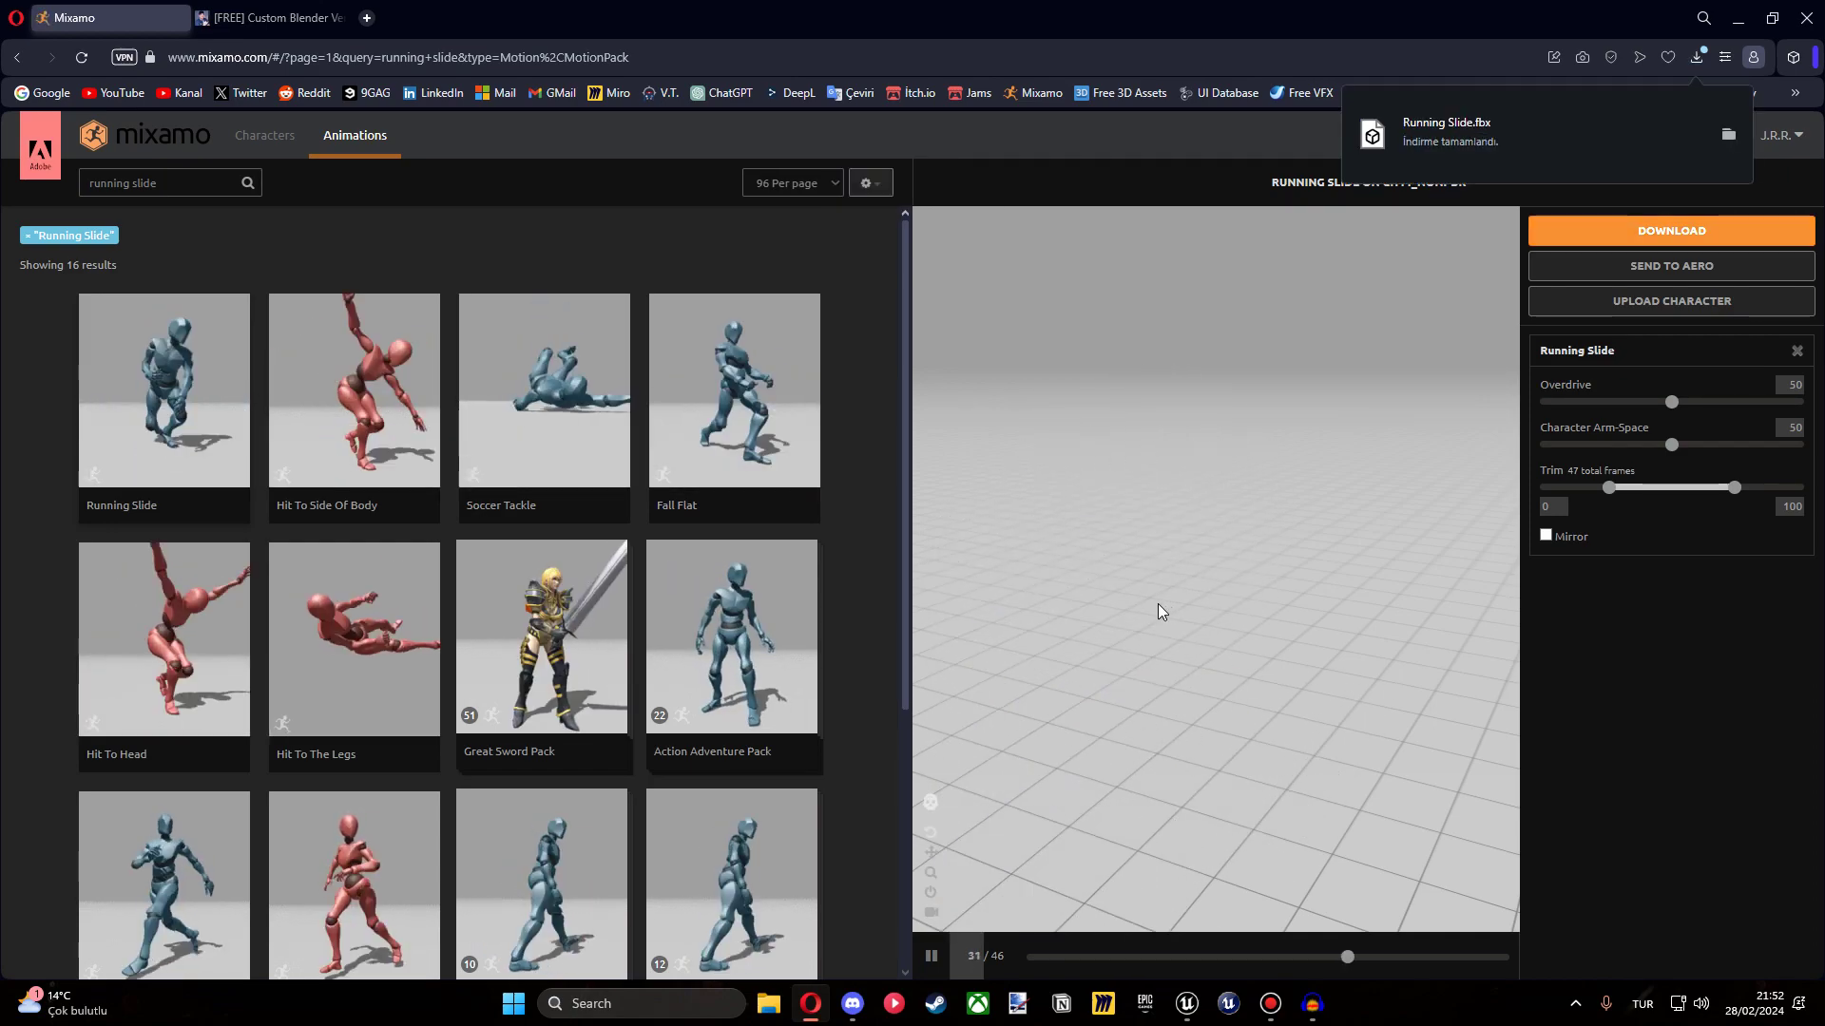
Clear the search, browse the animations and download the Dancing animation.
left_click(27, 234)
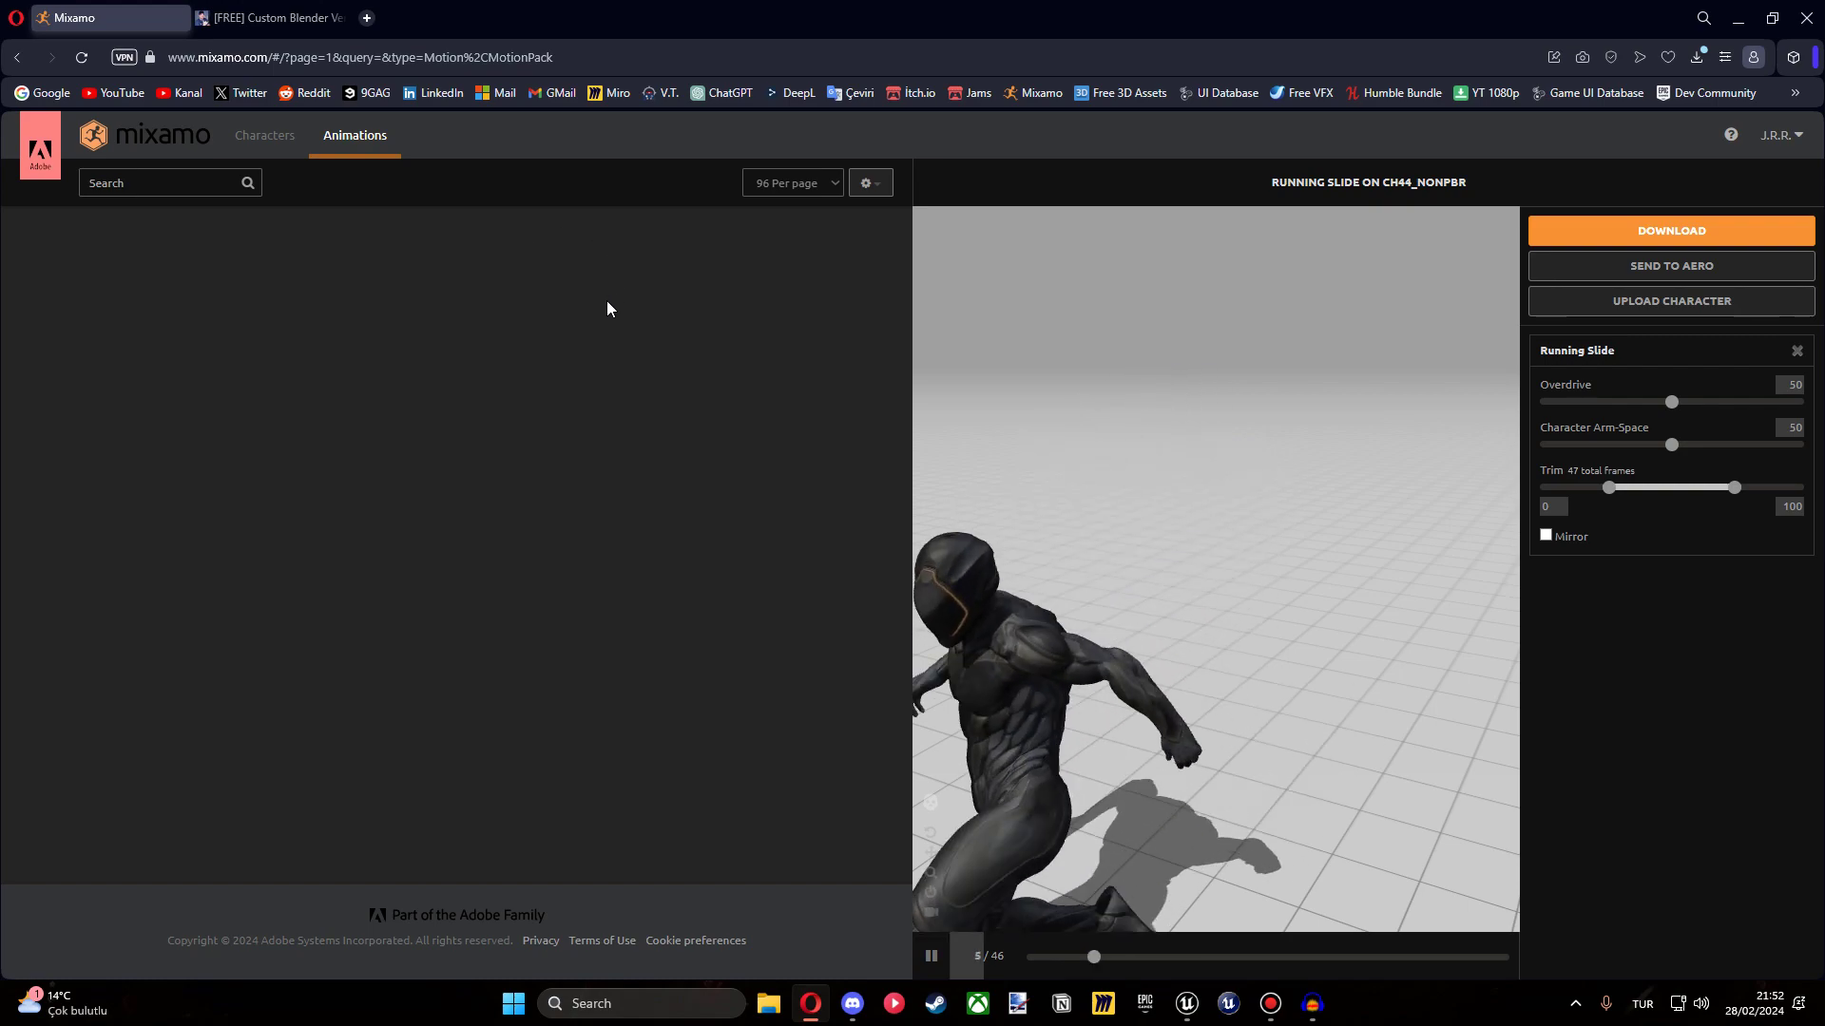
scroll(684, 415, "down", 4)
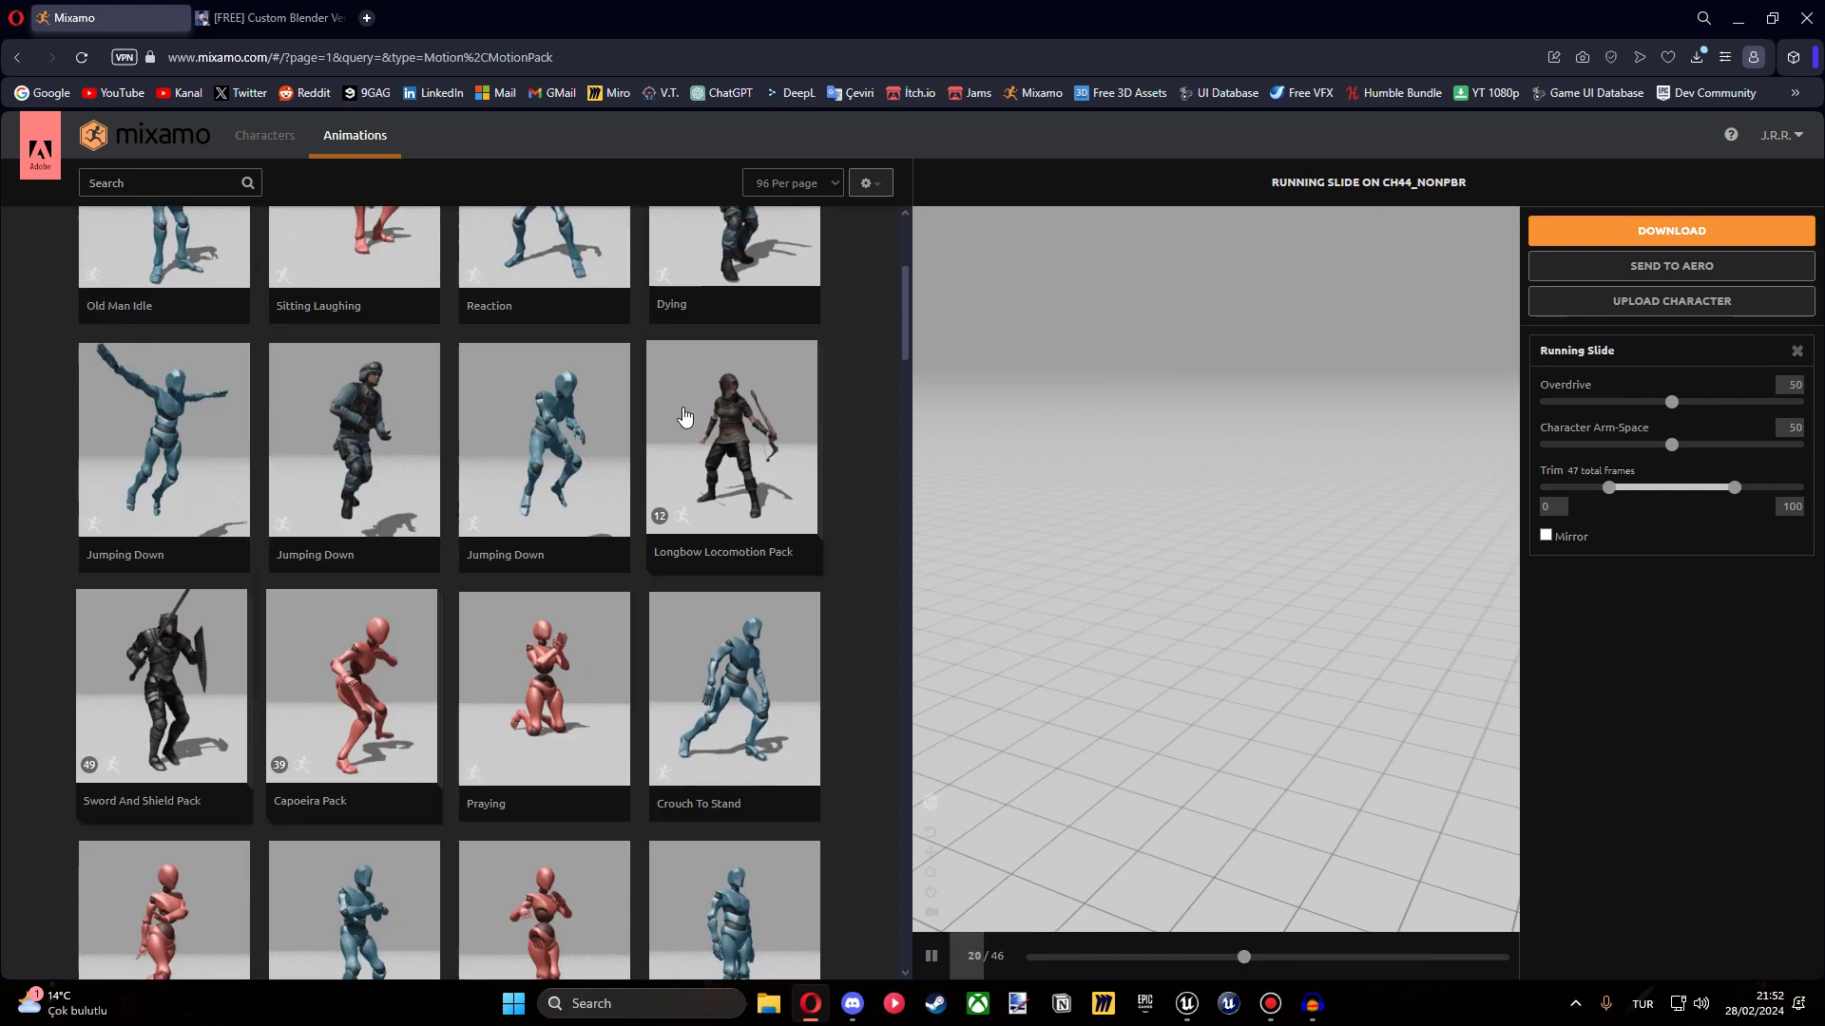
scroll(656, 457, "down", 1)
left_click(591, 603)
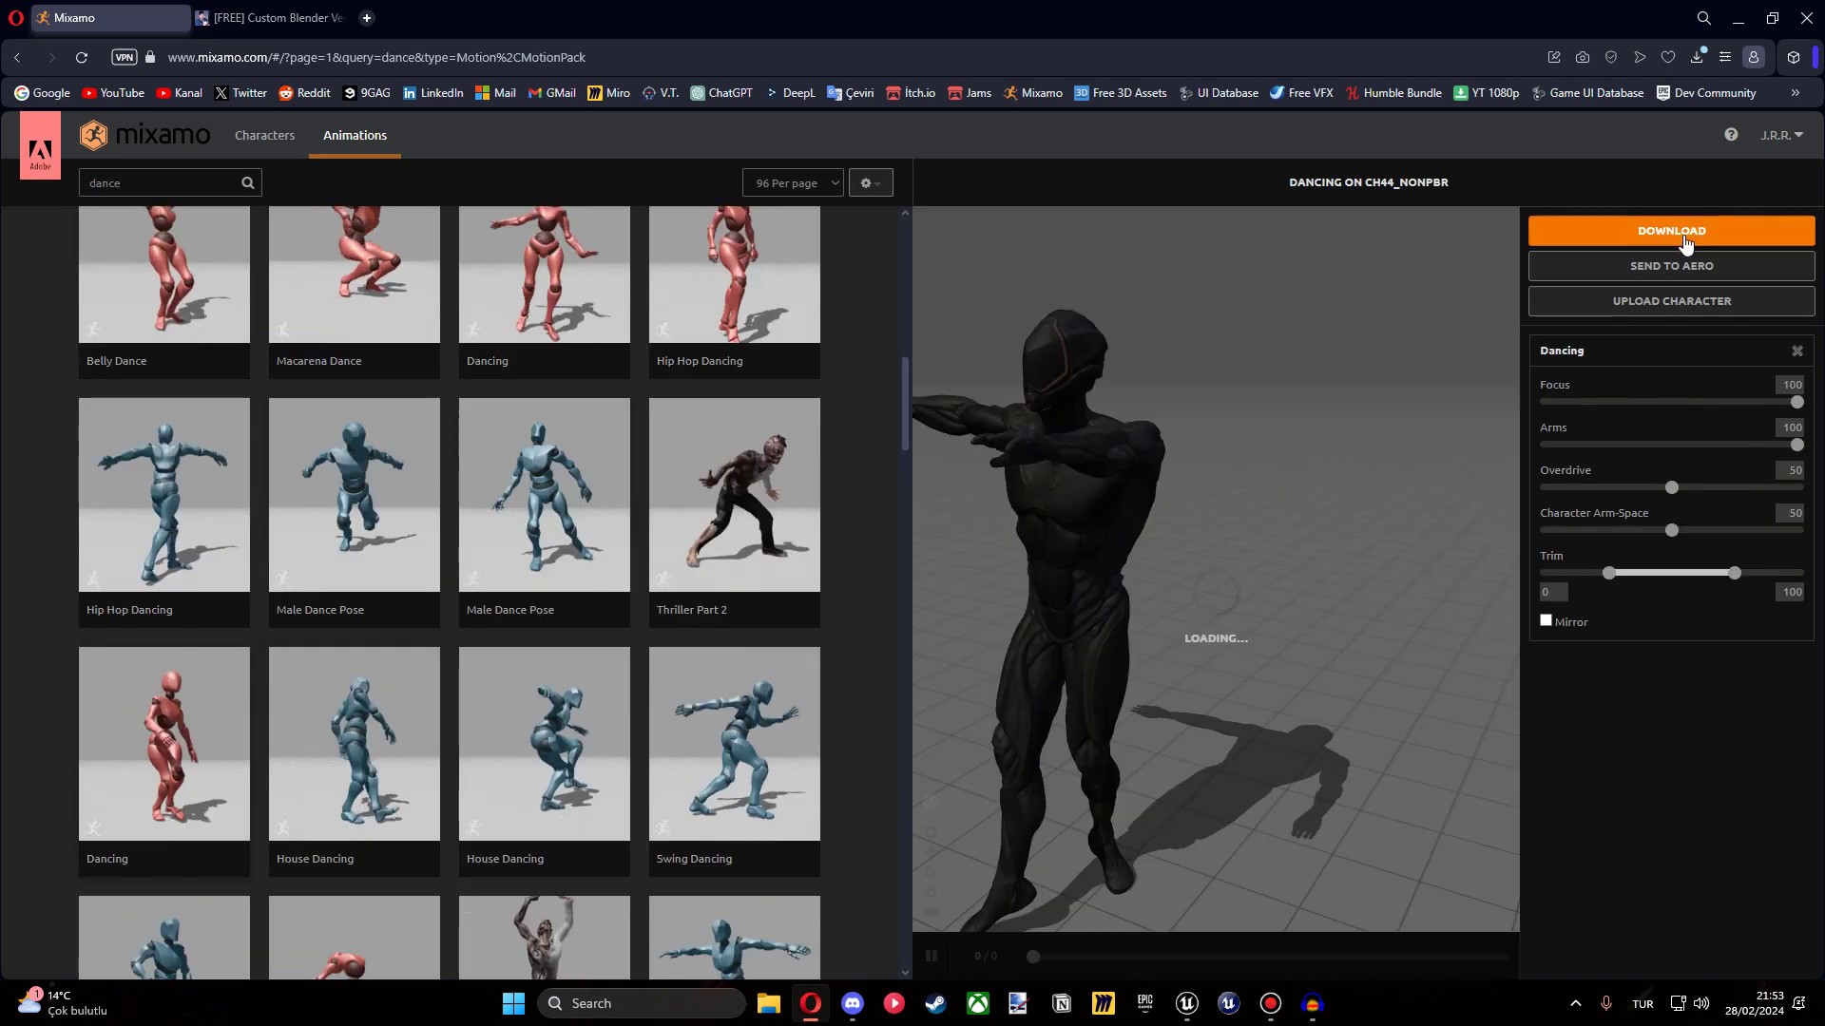
left_click(1685, 244)
left_click(1178, 394)
Preview and download the Thriller Part 2 animation as FBX.
left_click(766, 487)
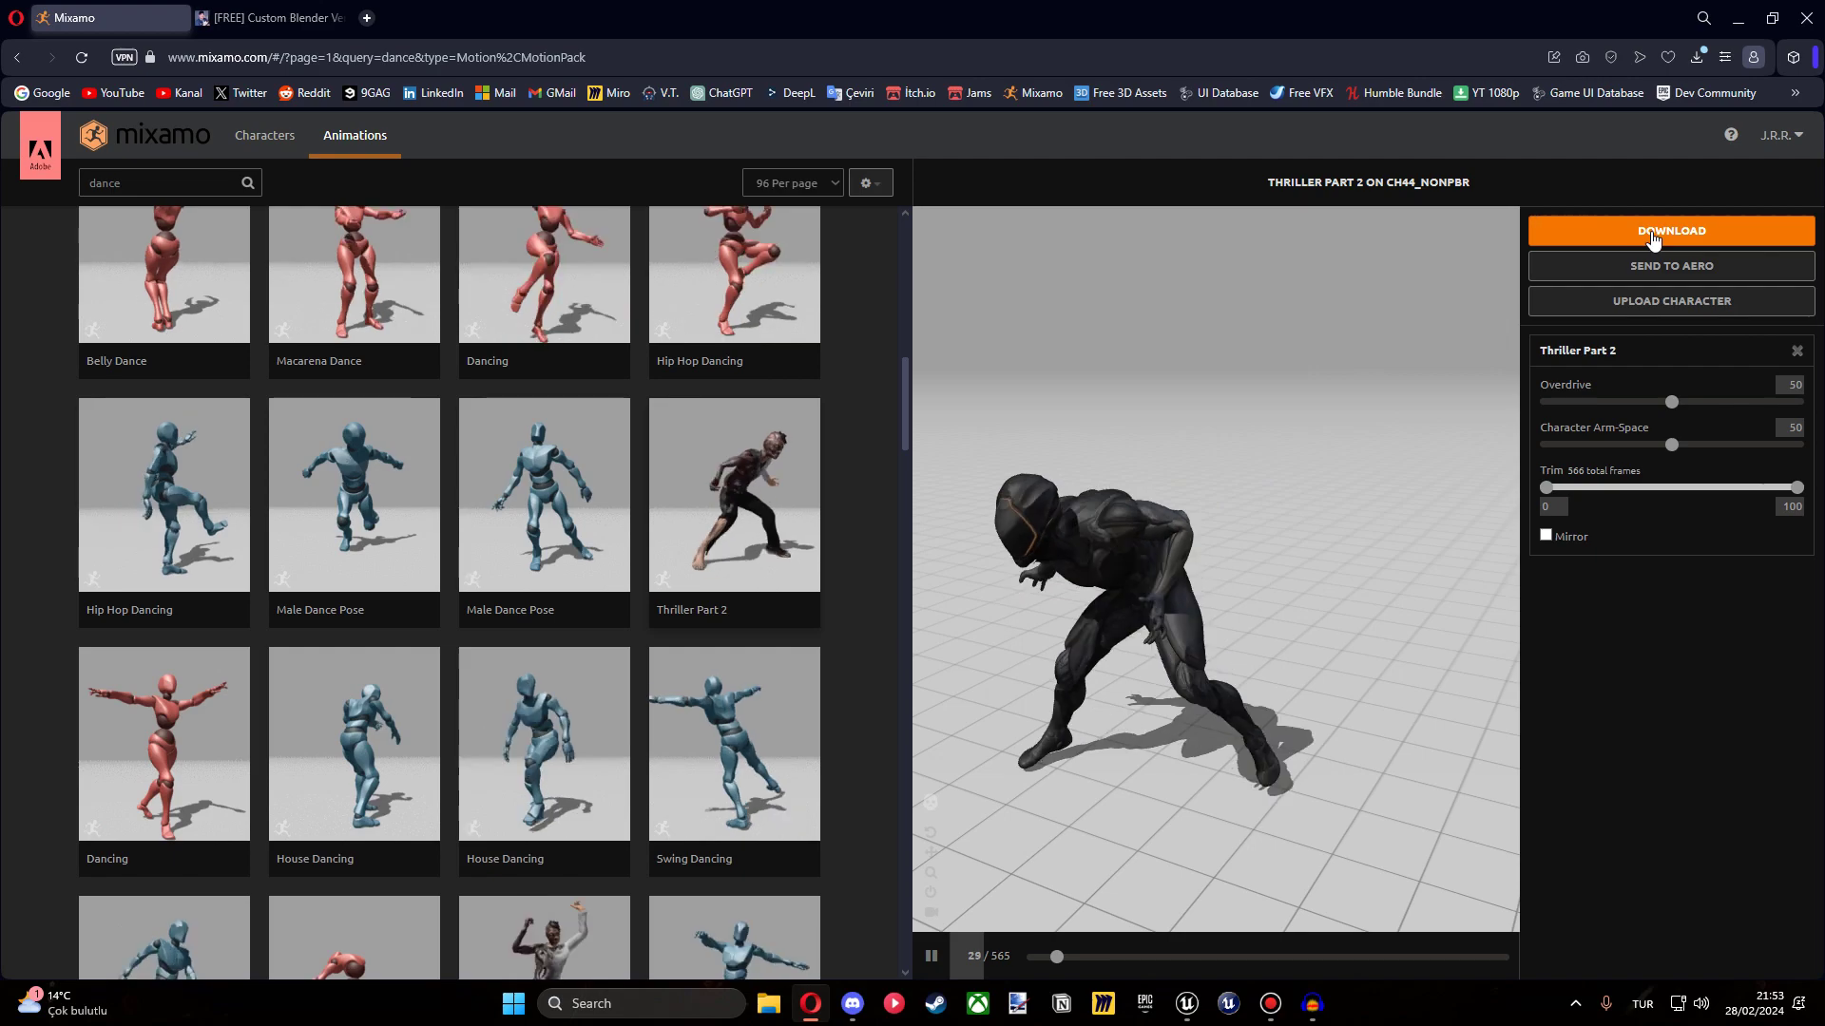
left_click(1653, 239)
left_click(1188, 443)
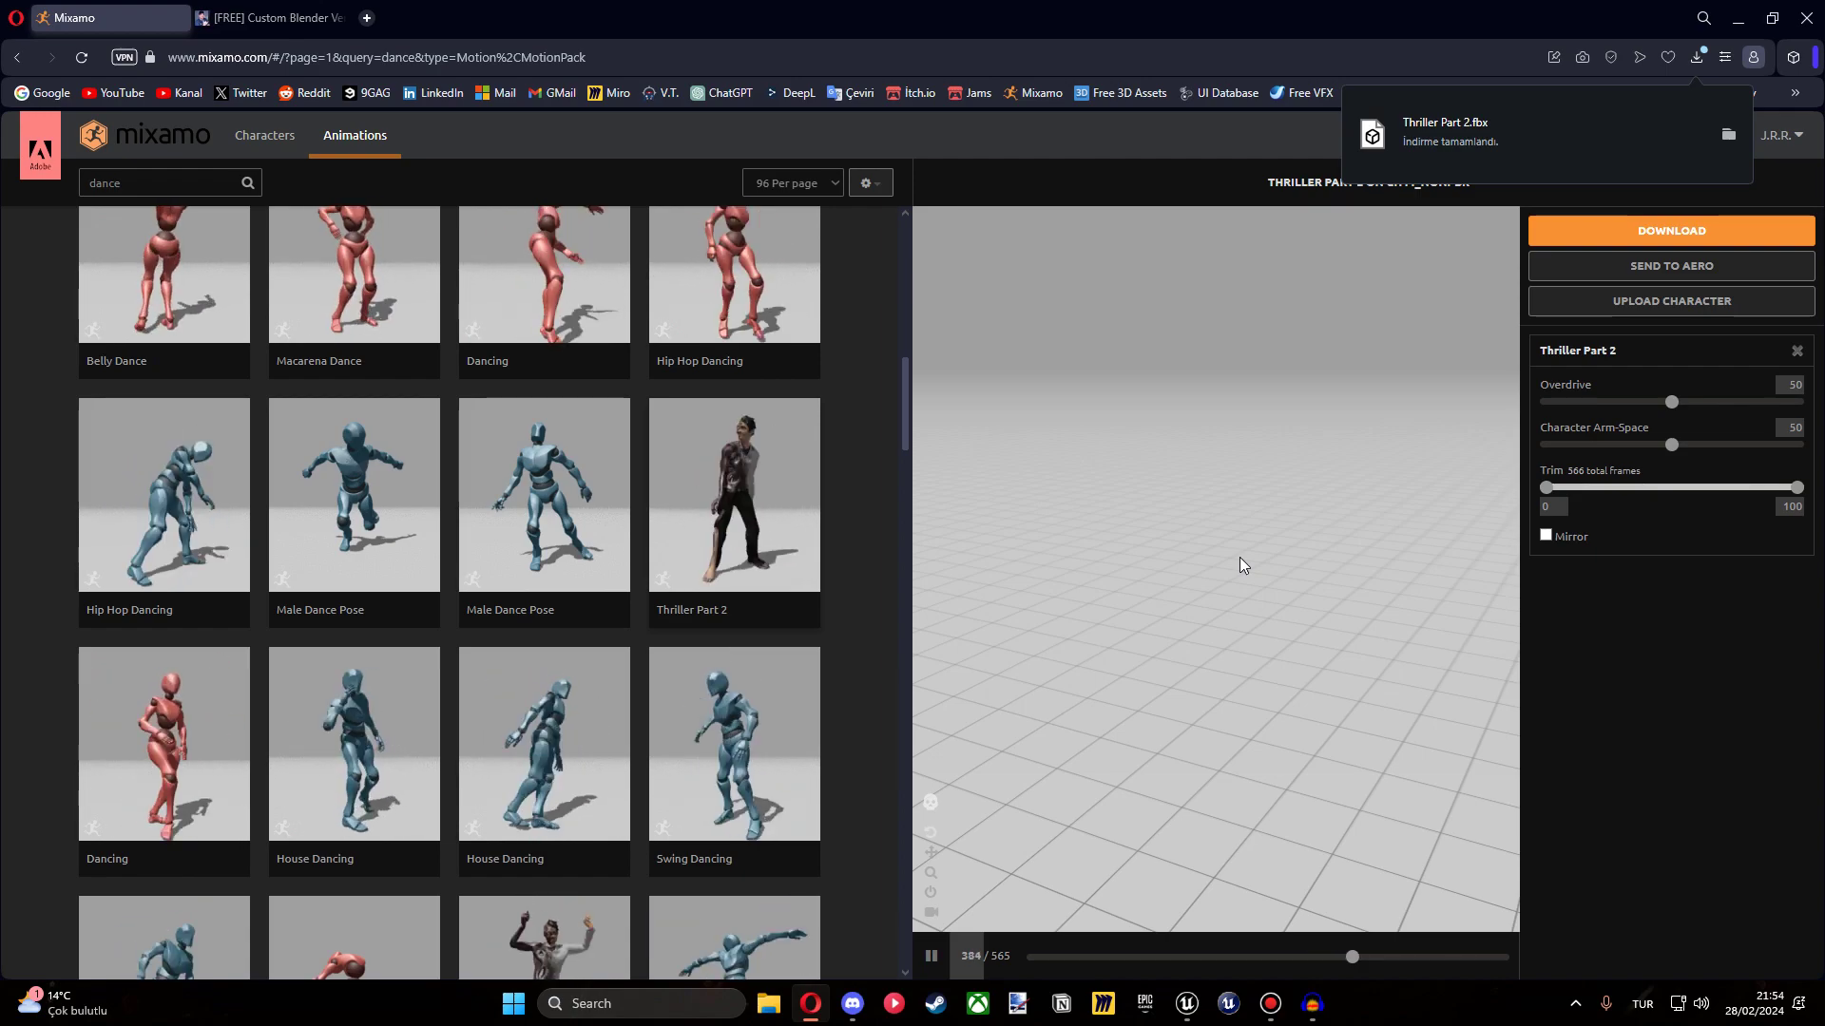
Claim the free custom Blender product on Gumroad and download the BlenderMixamoV2 zip.
left_click(285, 11)
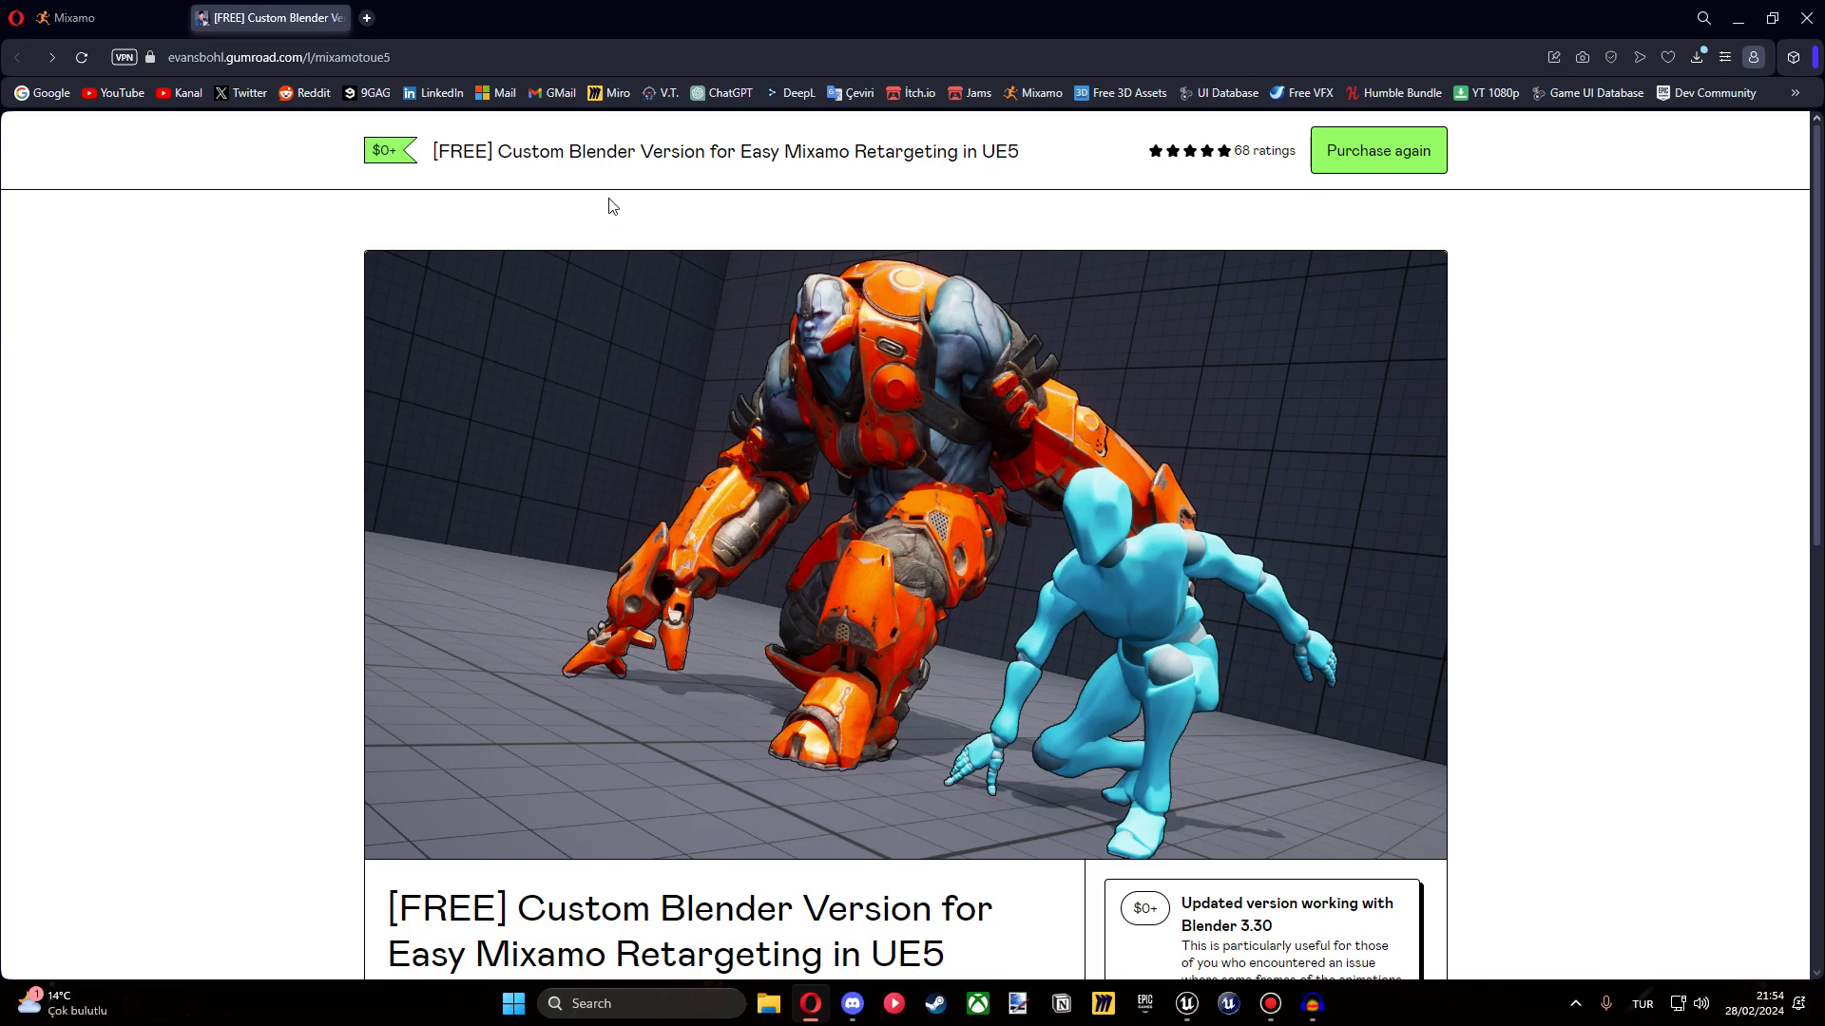
scroll(983, 595, "down", 4)
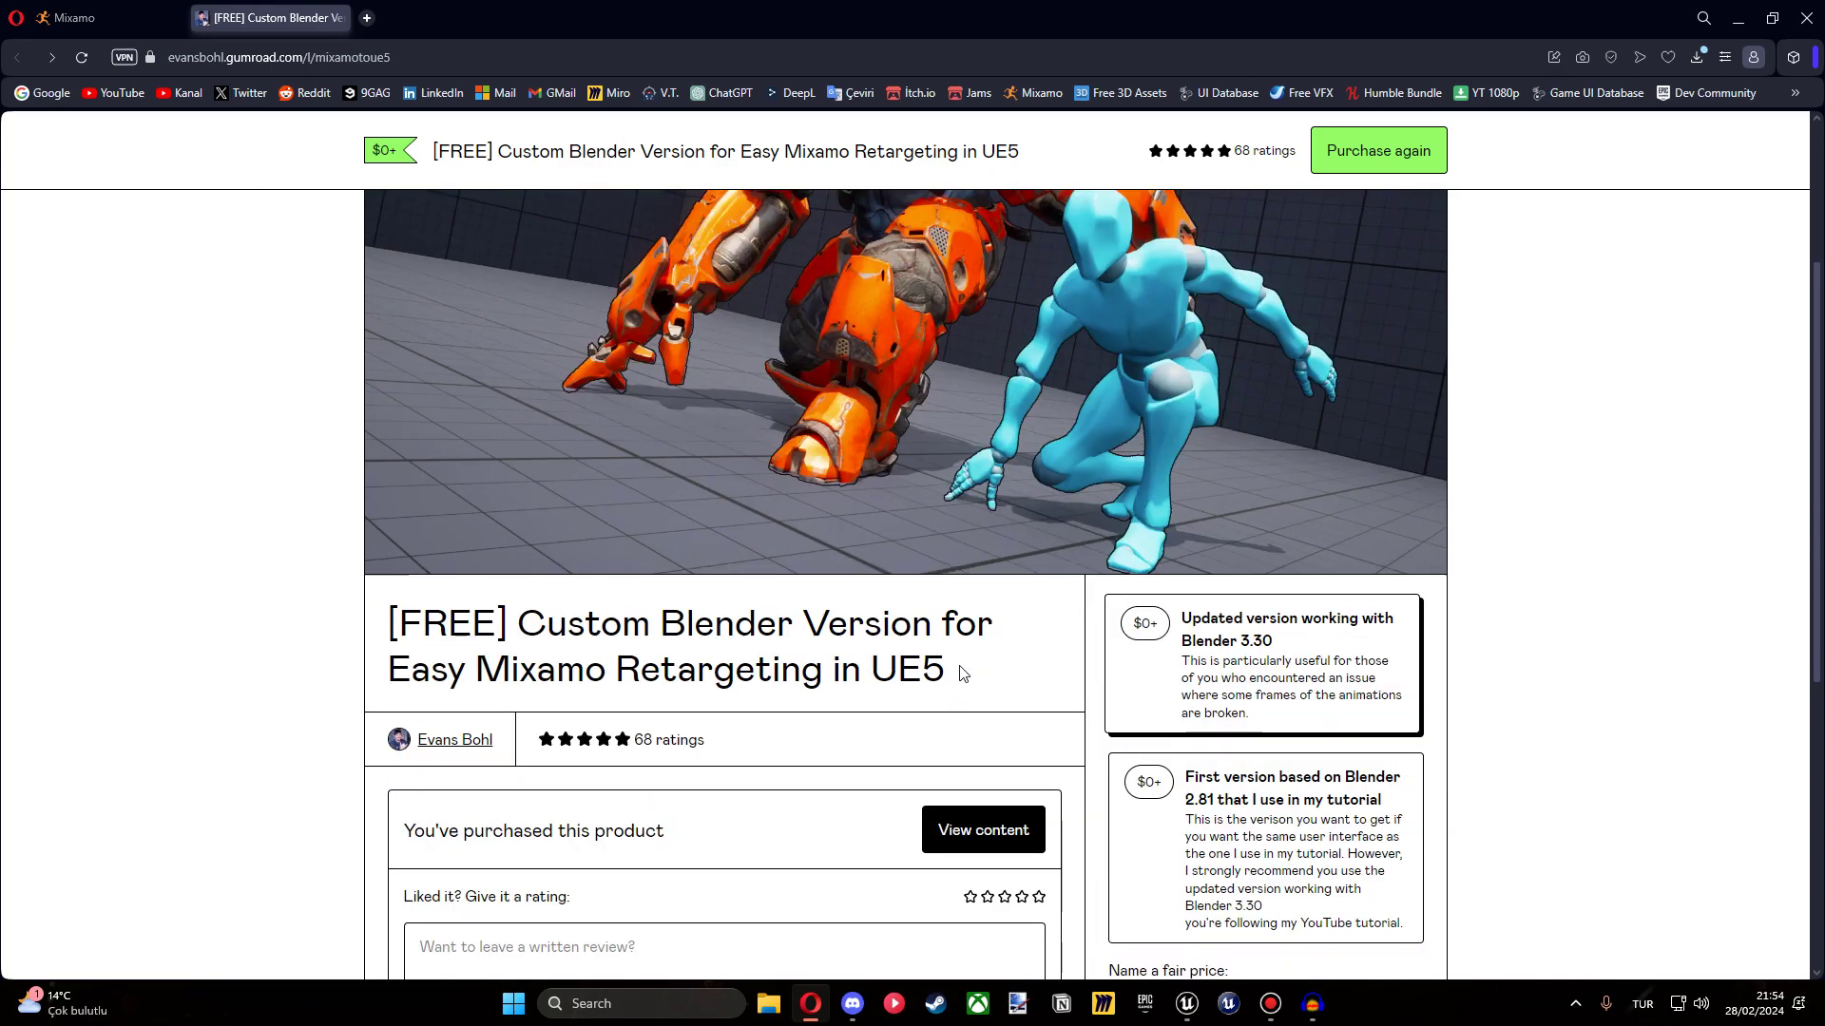
scroll(819, 732, "up", 4)
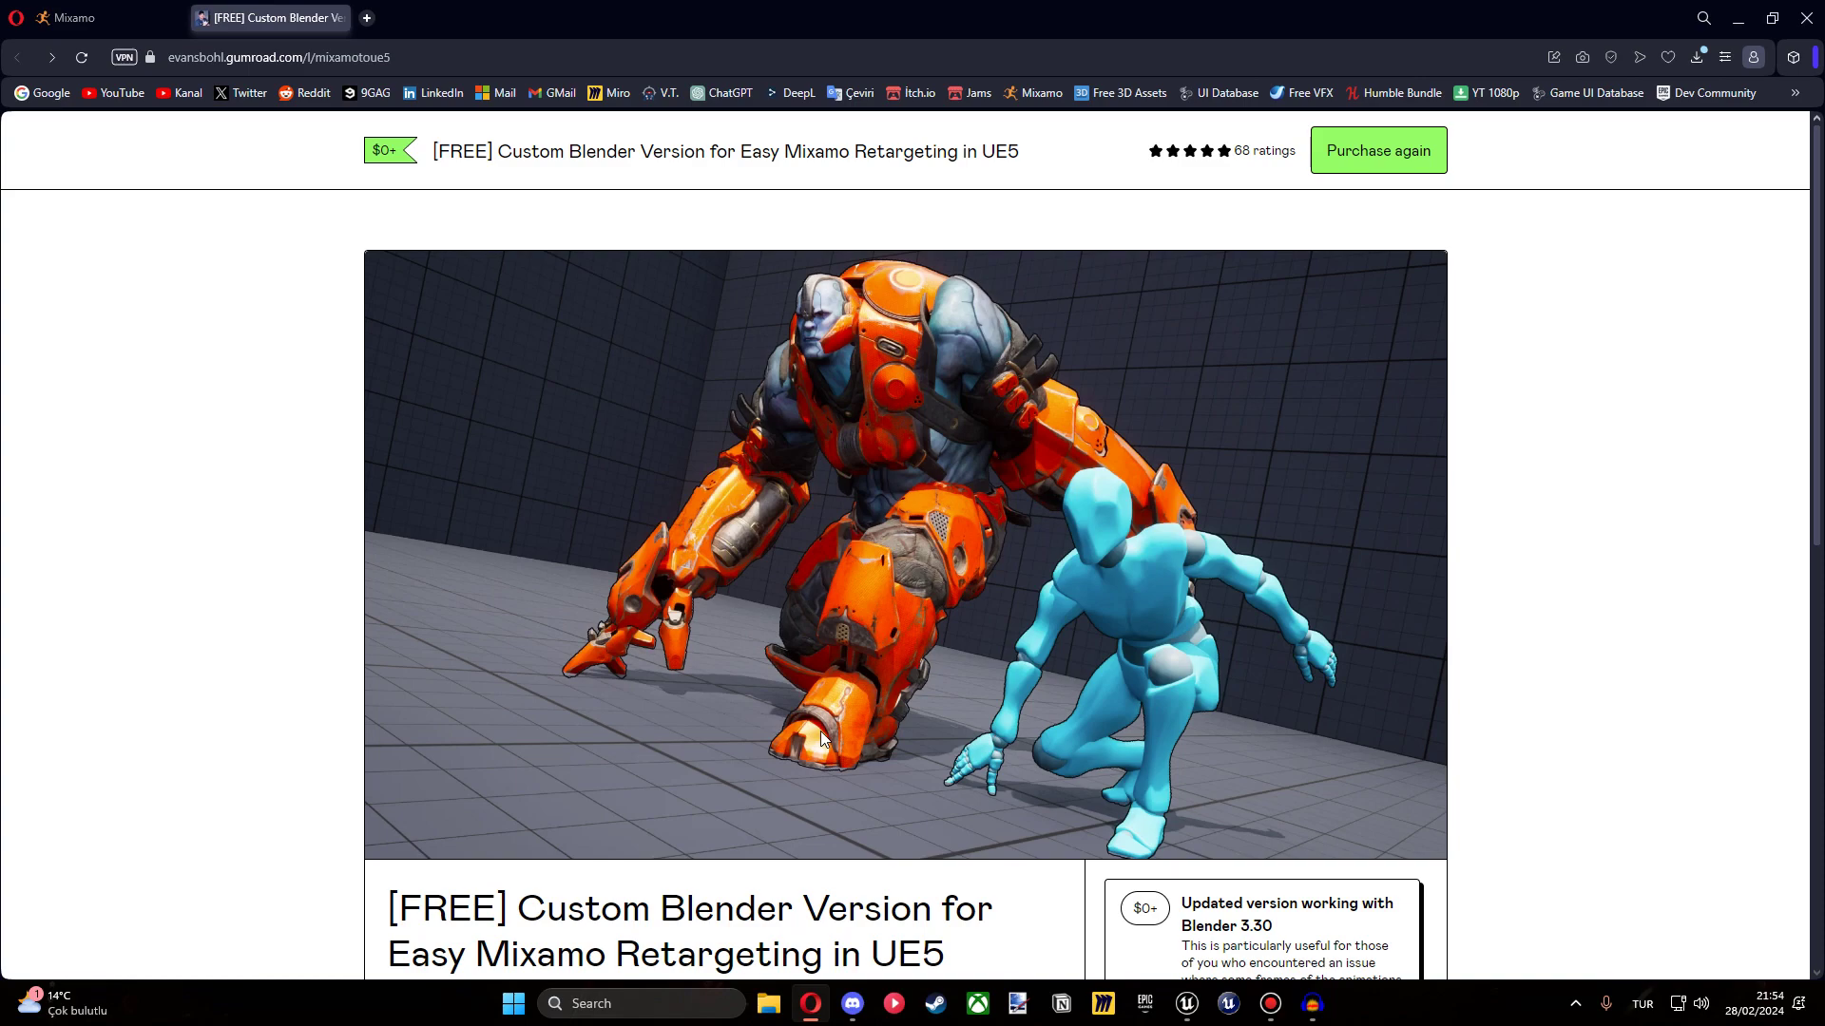
scroll(812, 651, "down", 2)
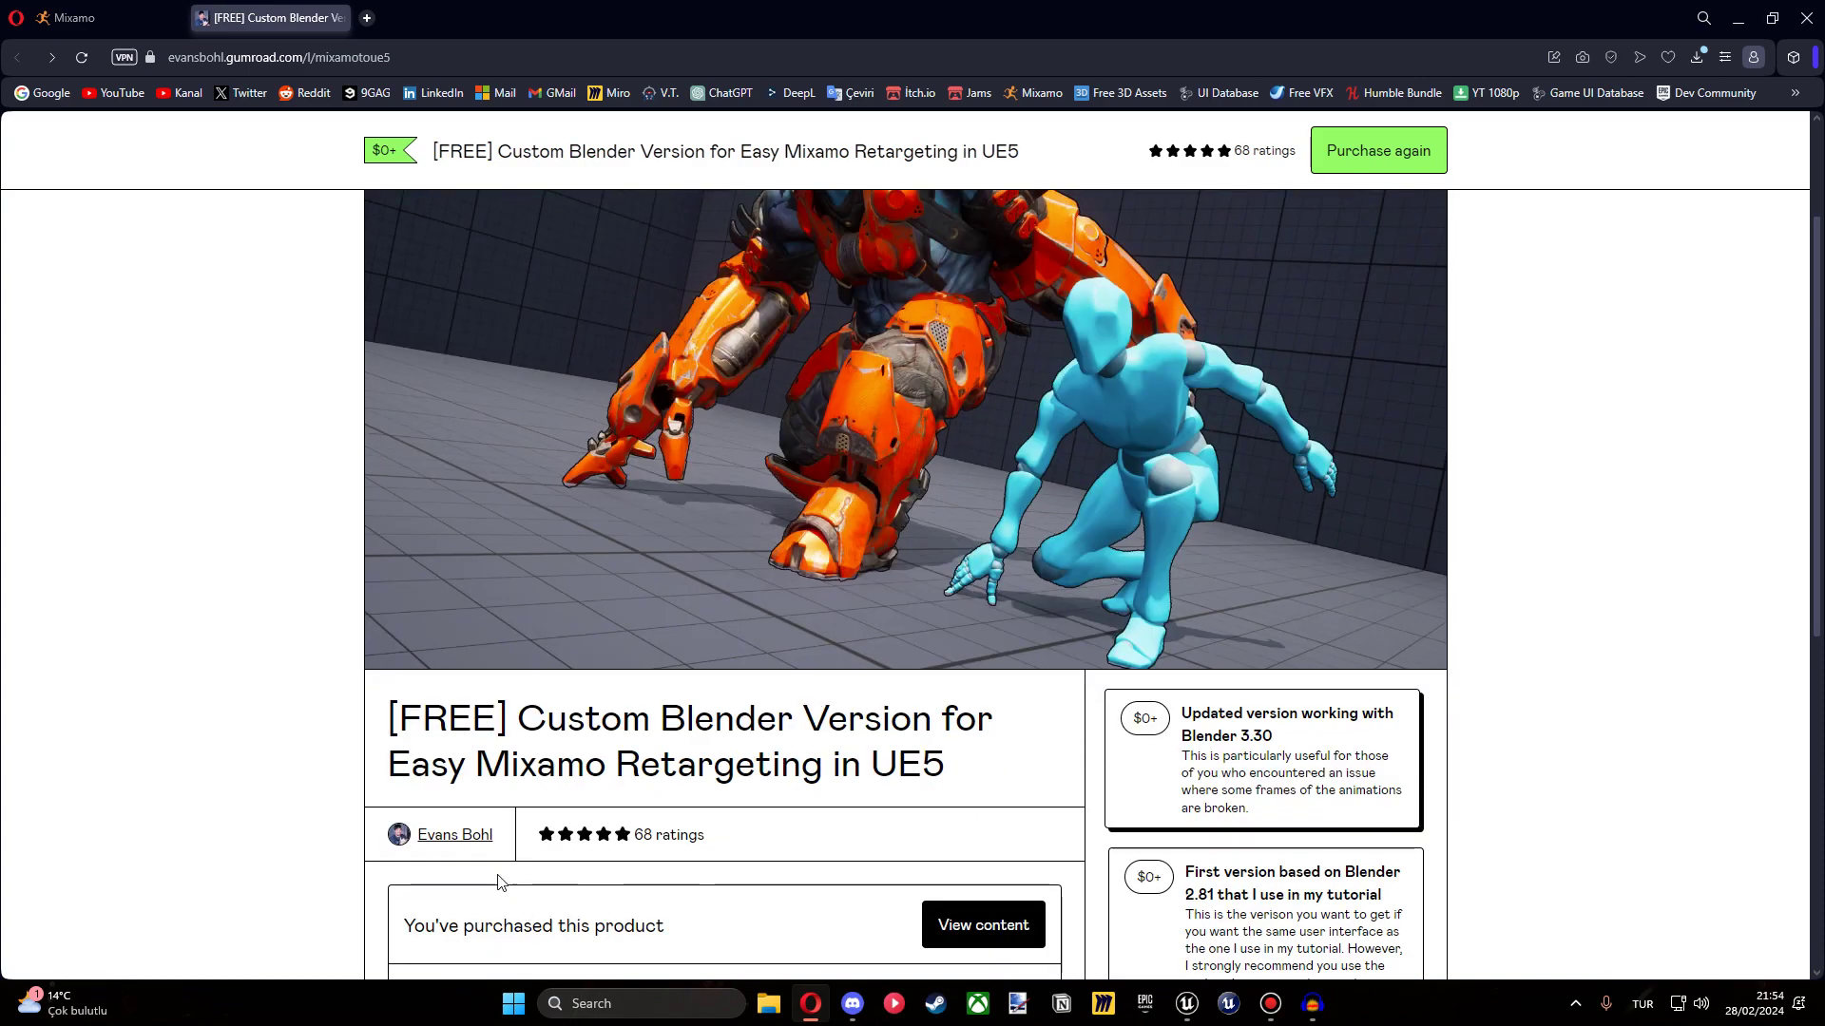
scroll(950, 593, "up", 2)
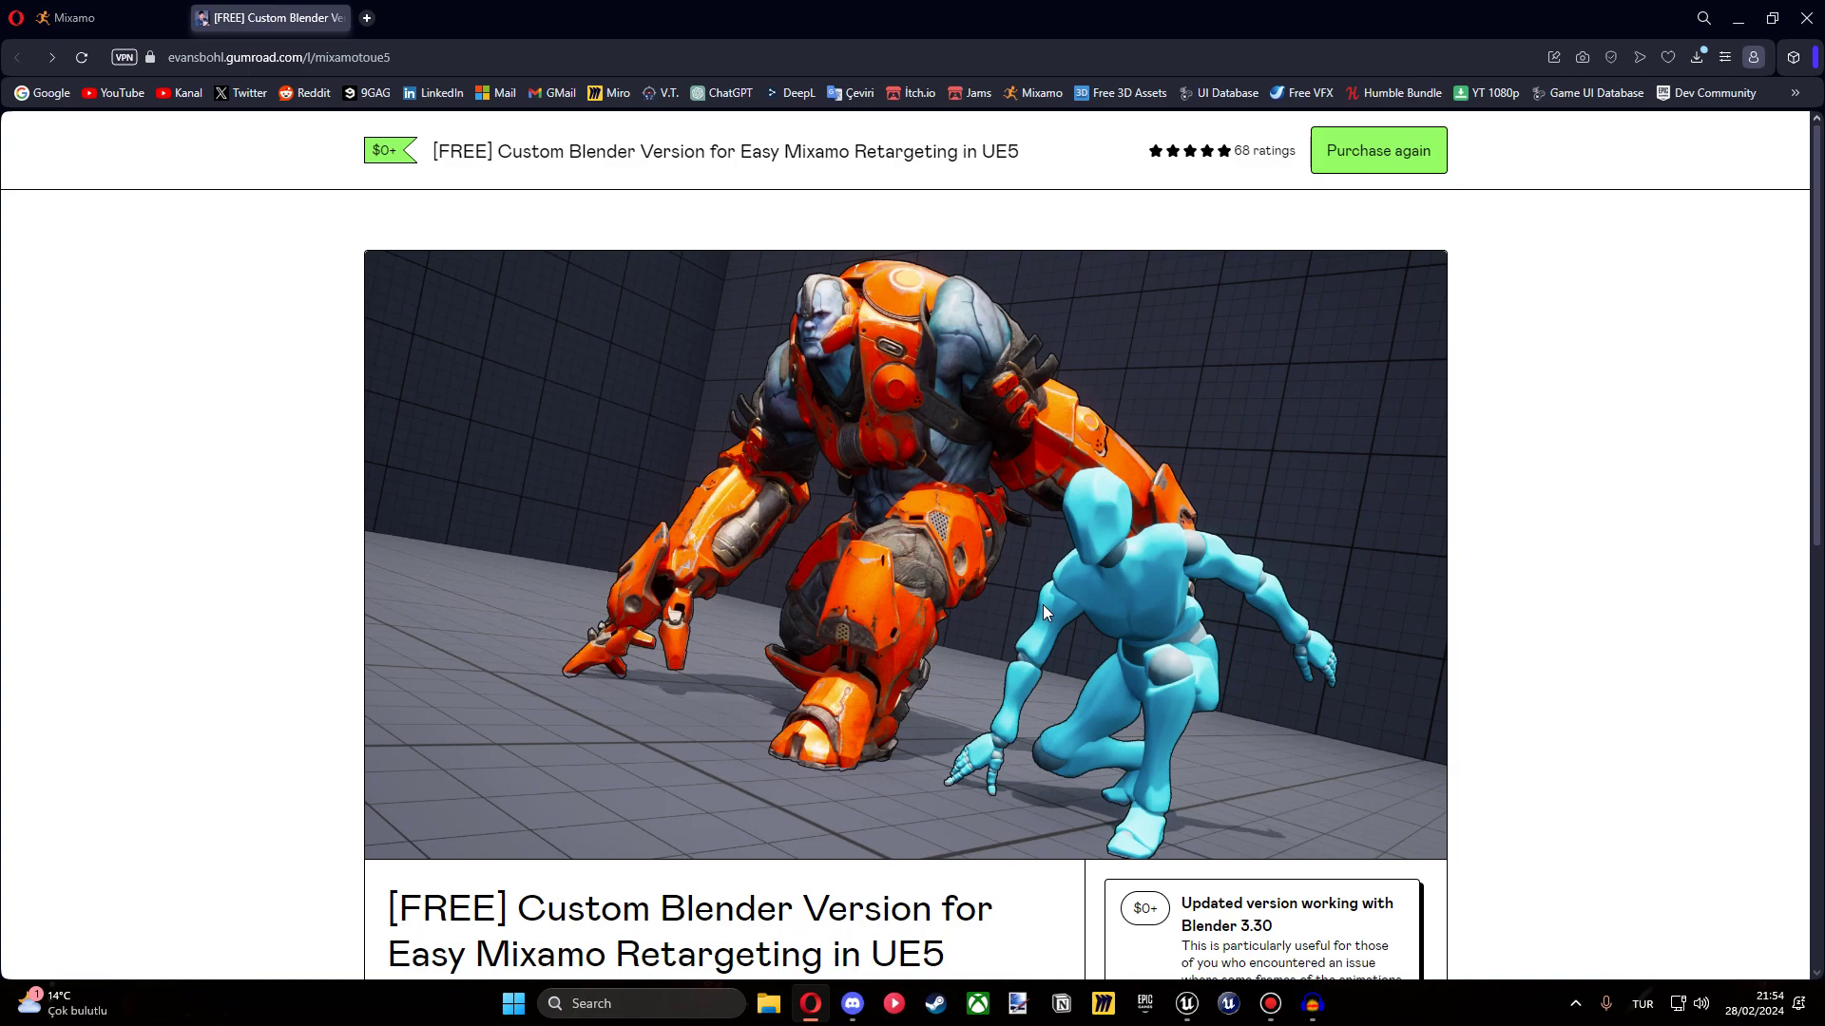
scroll(1044, 612, "down", 5)
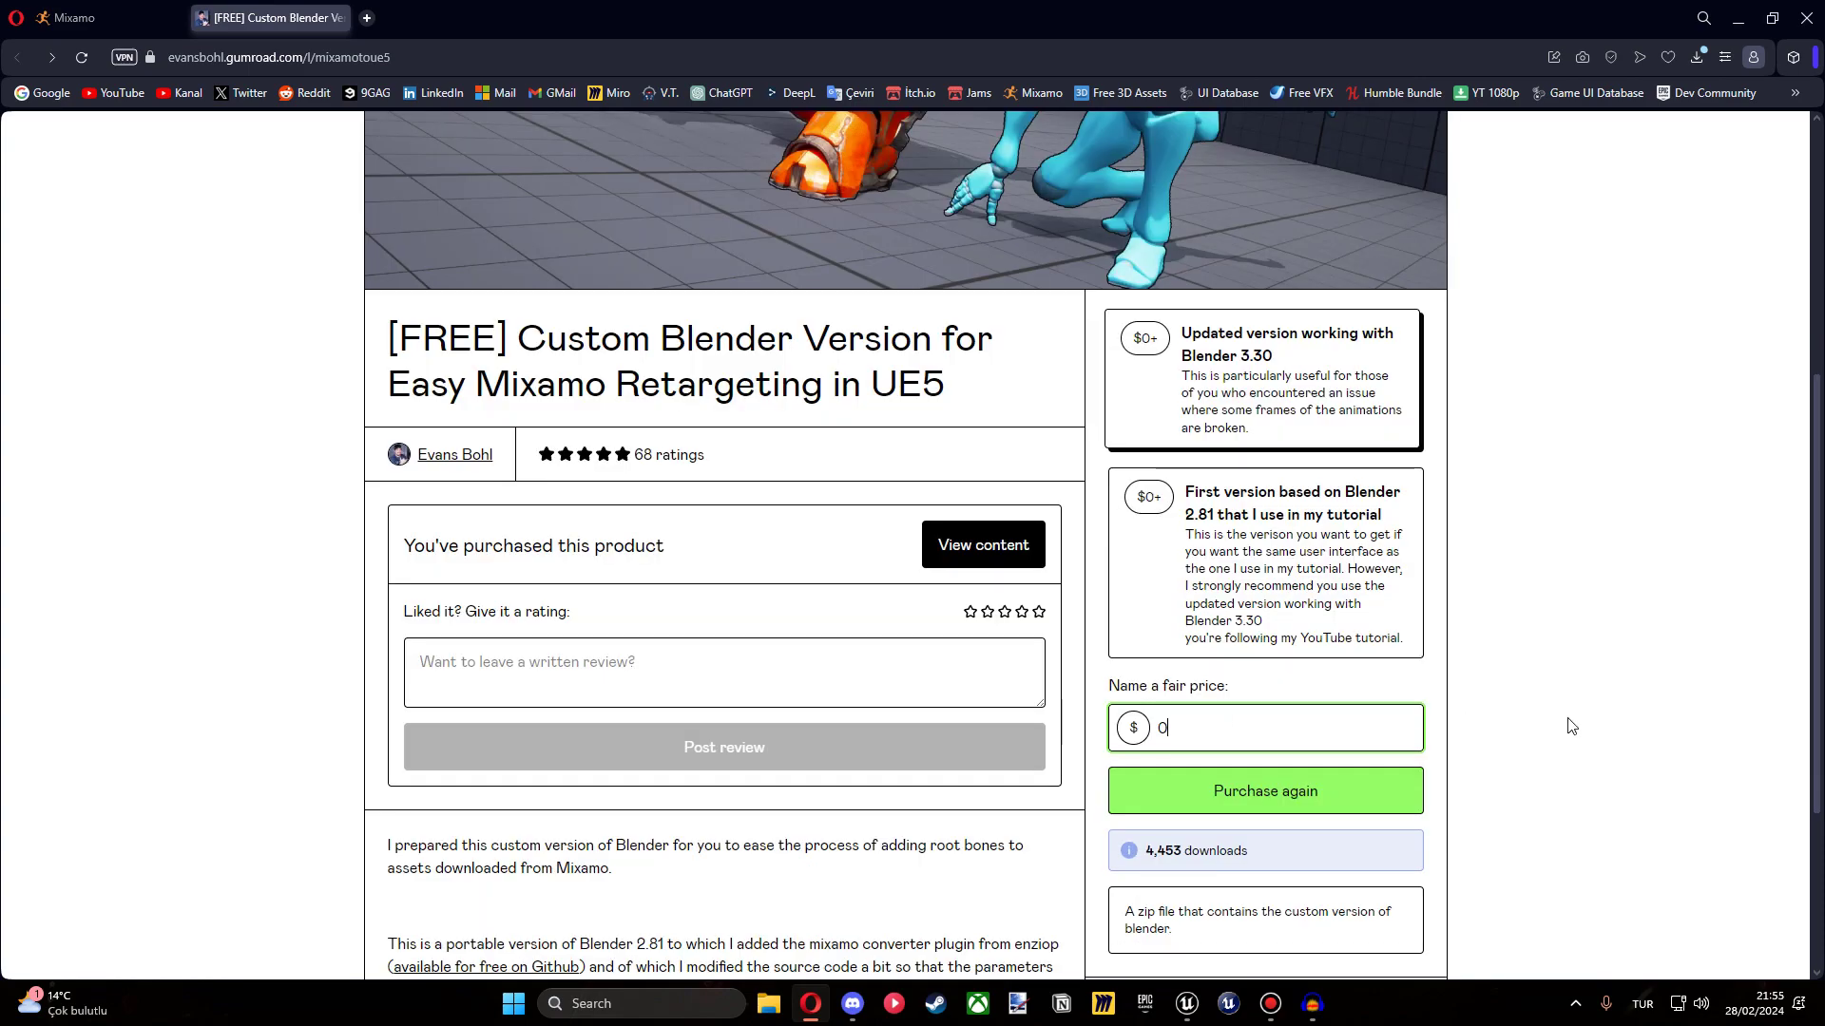
left_click(1260, 804)
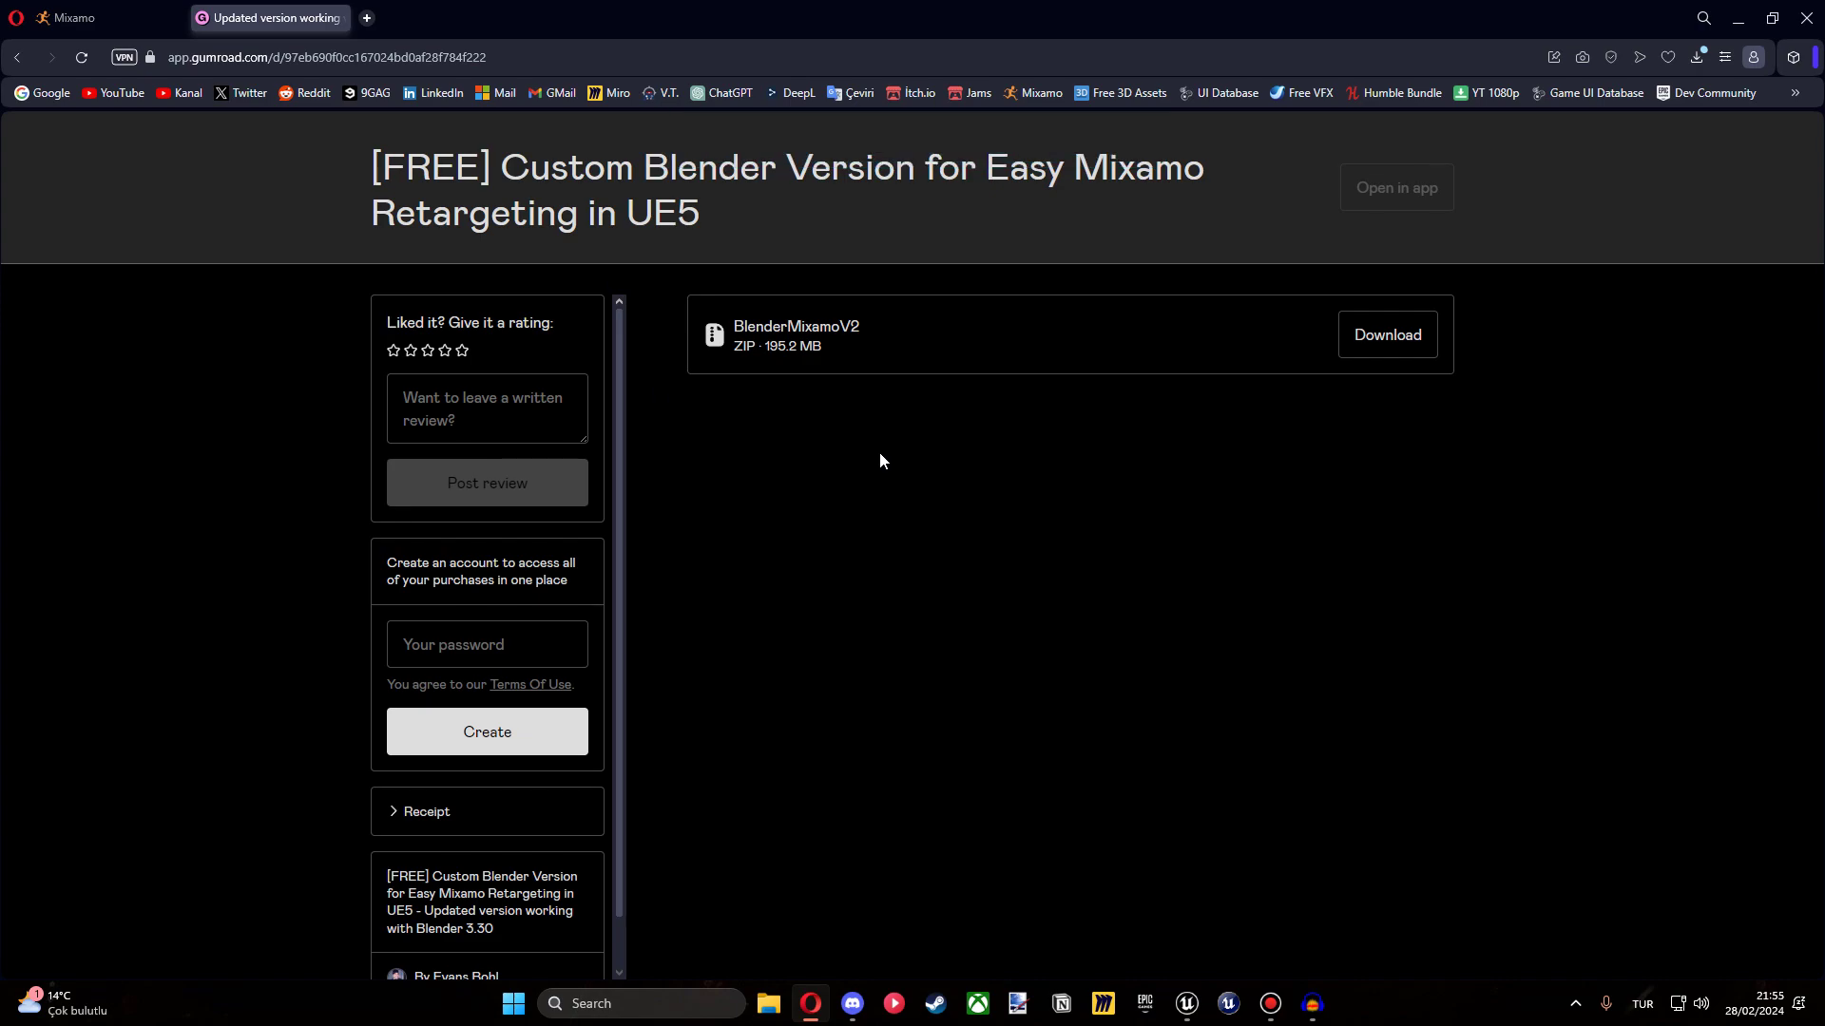
left_click(1384, 366)
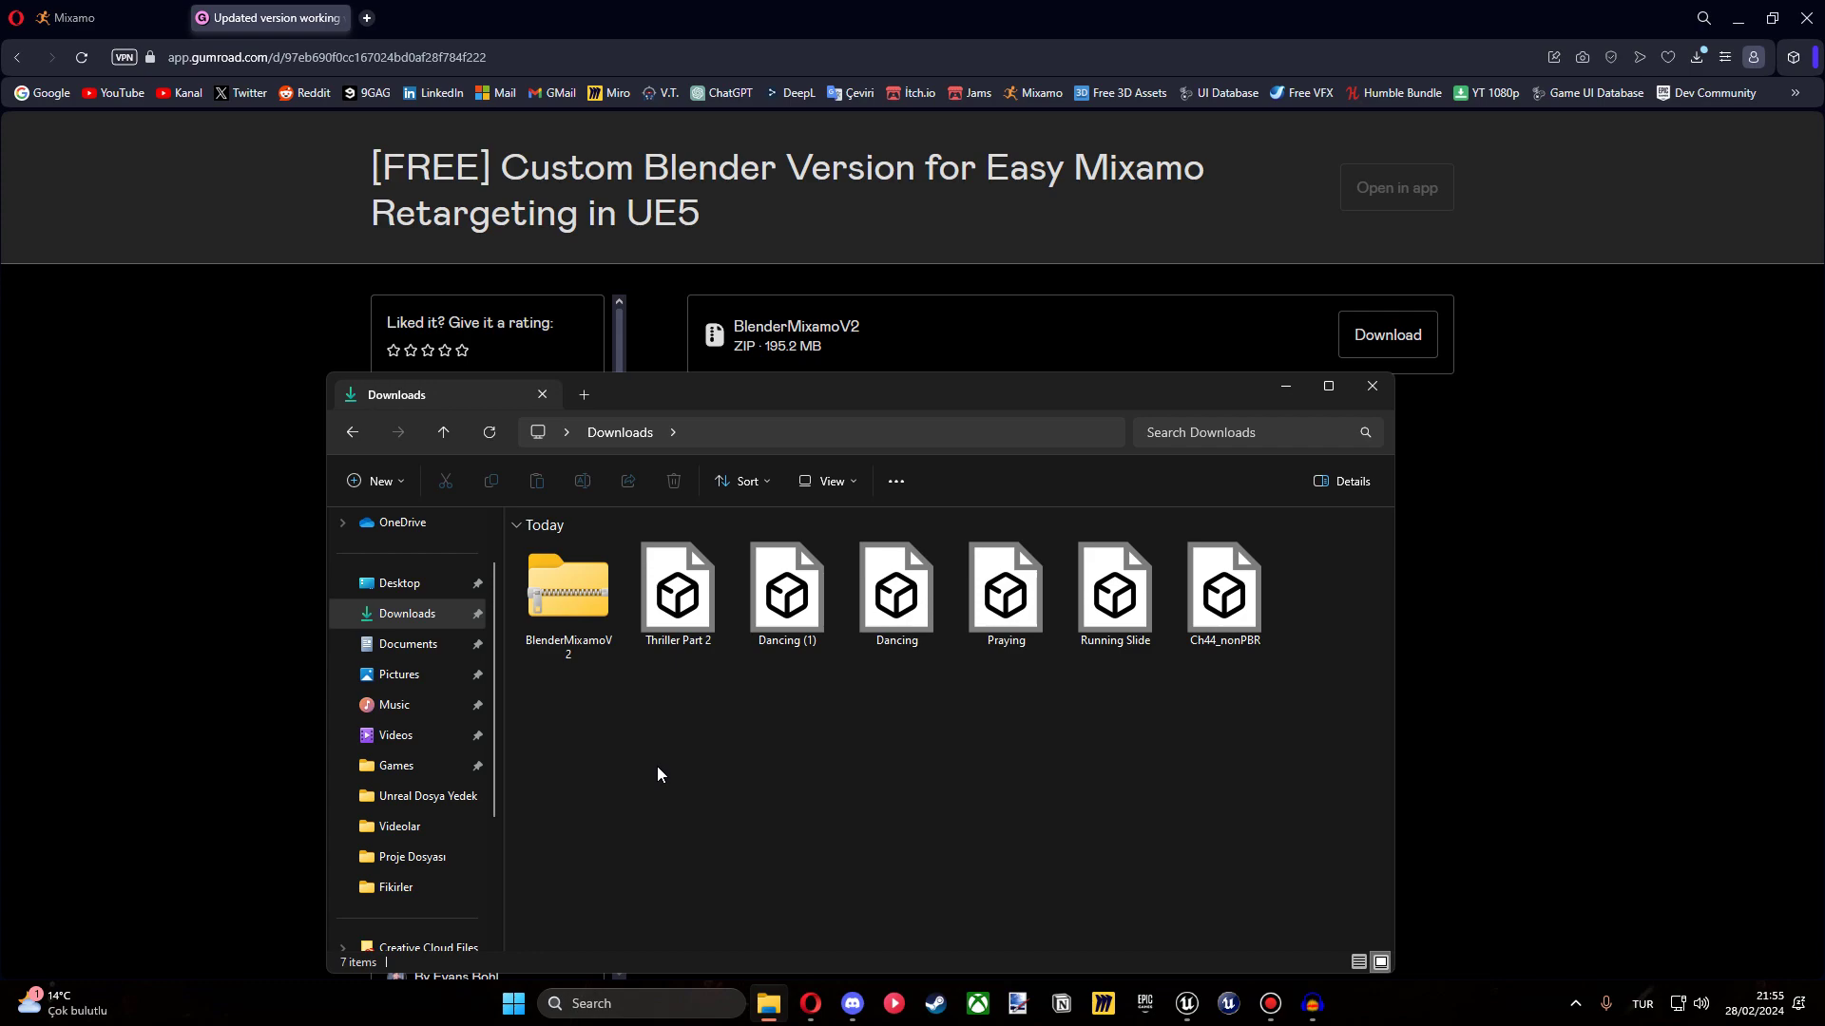
Extract BlenderMixamoV2 and open its BlenderMixamo330 > BlenderMixamo folder.
right_click(561, 602)
mouse_move(760, 546)
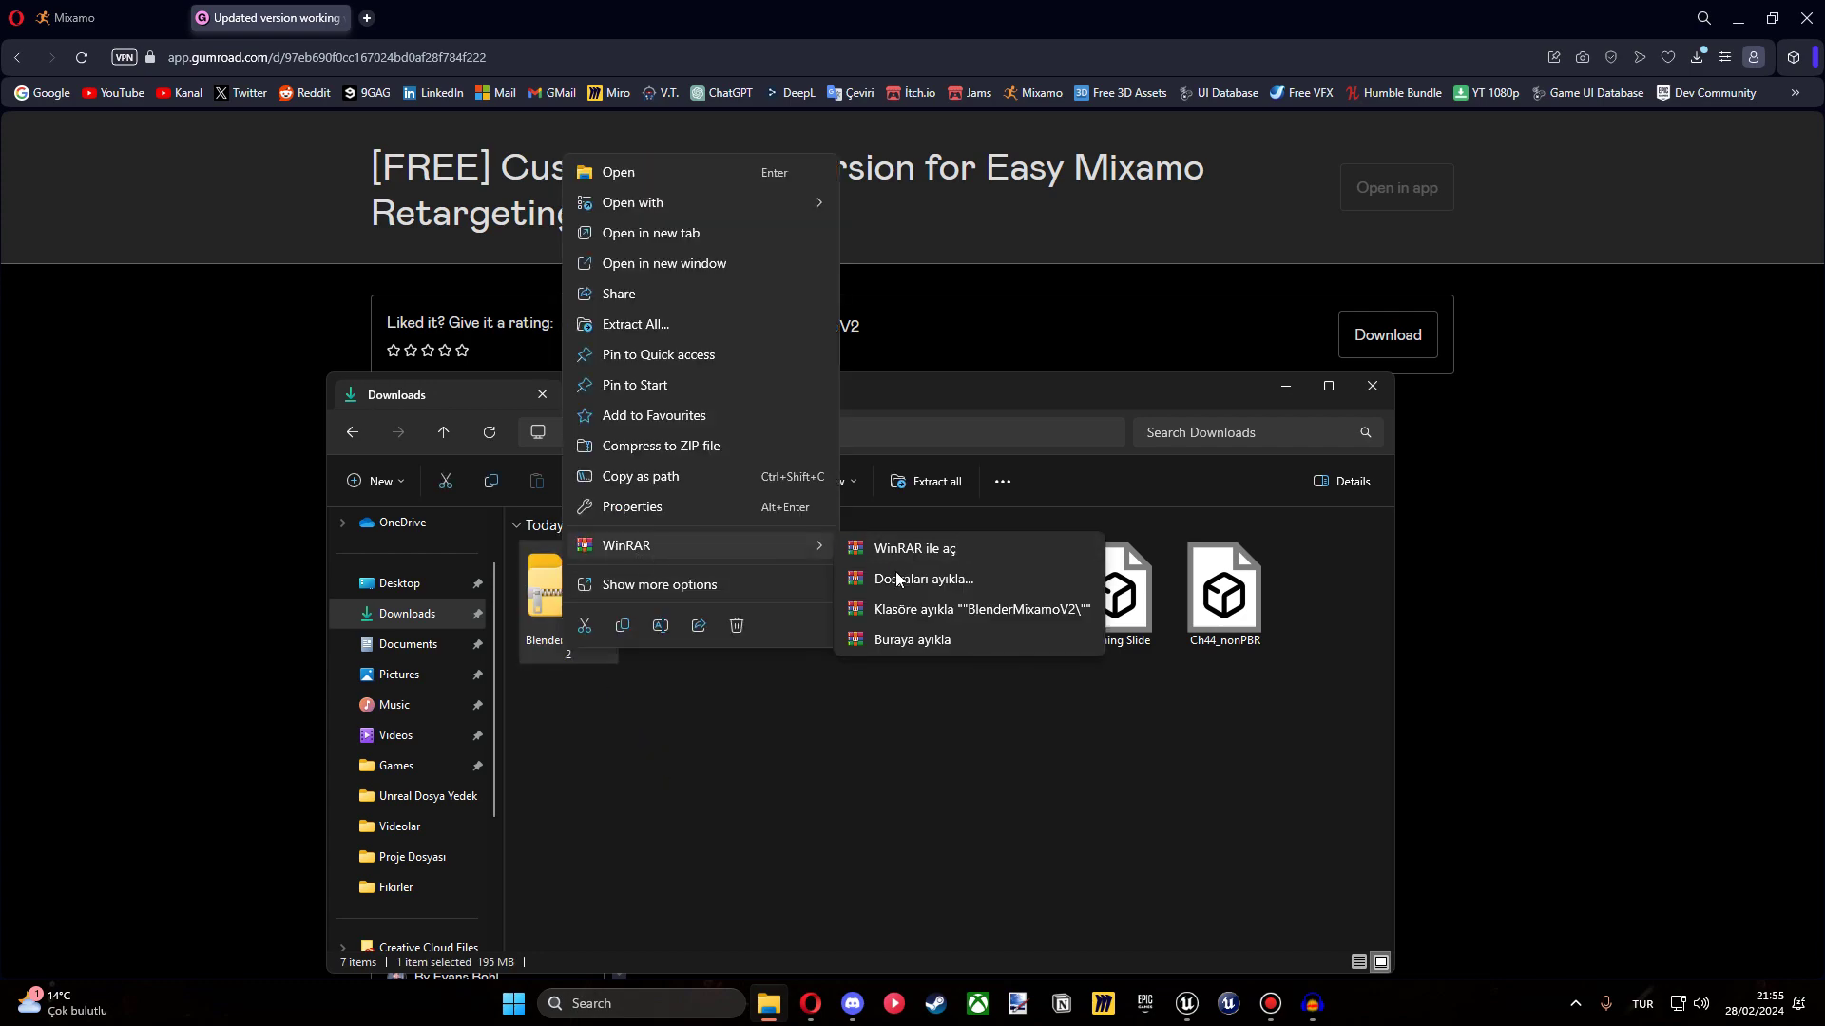
left_click(912, 610)
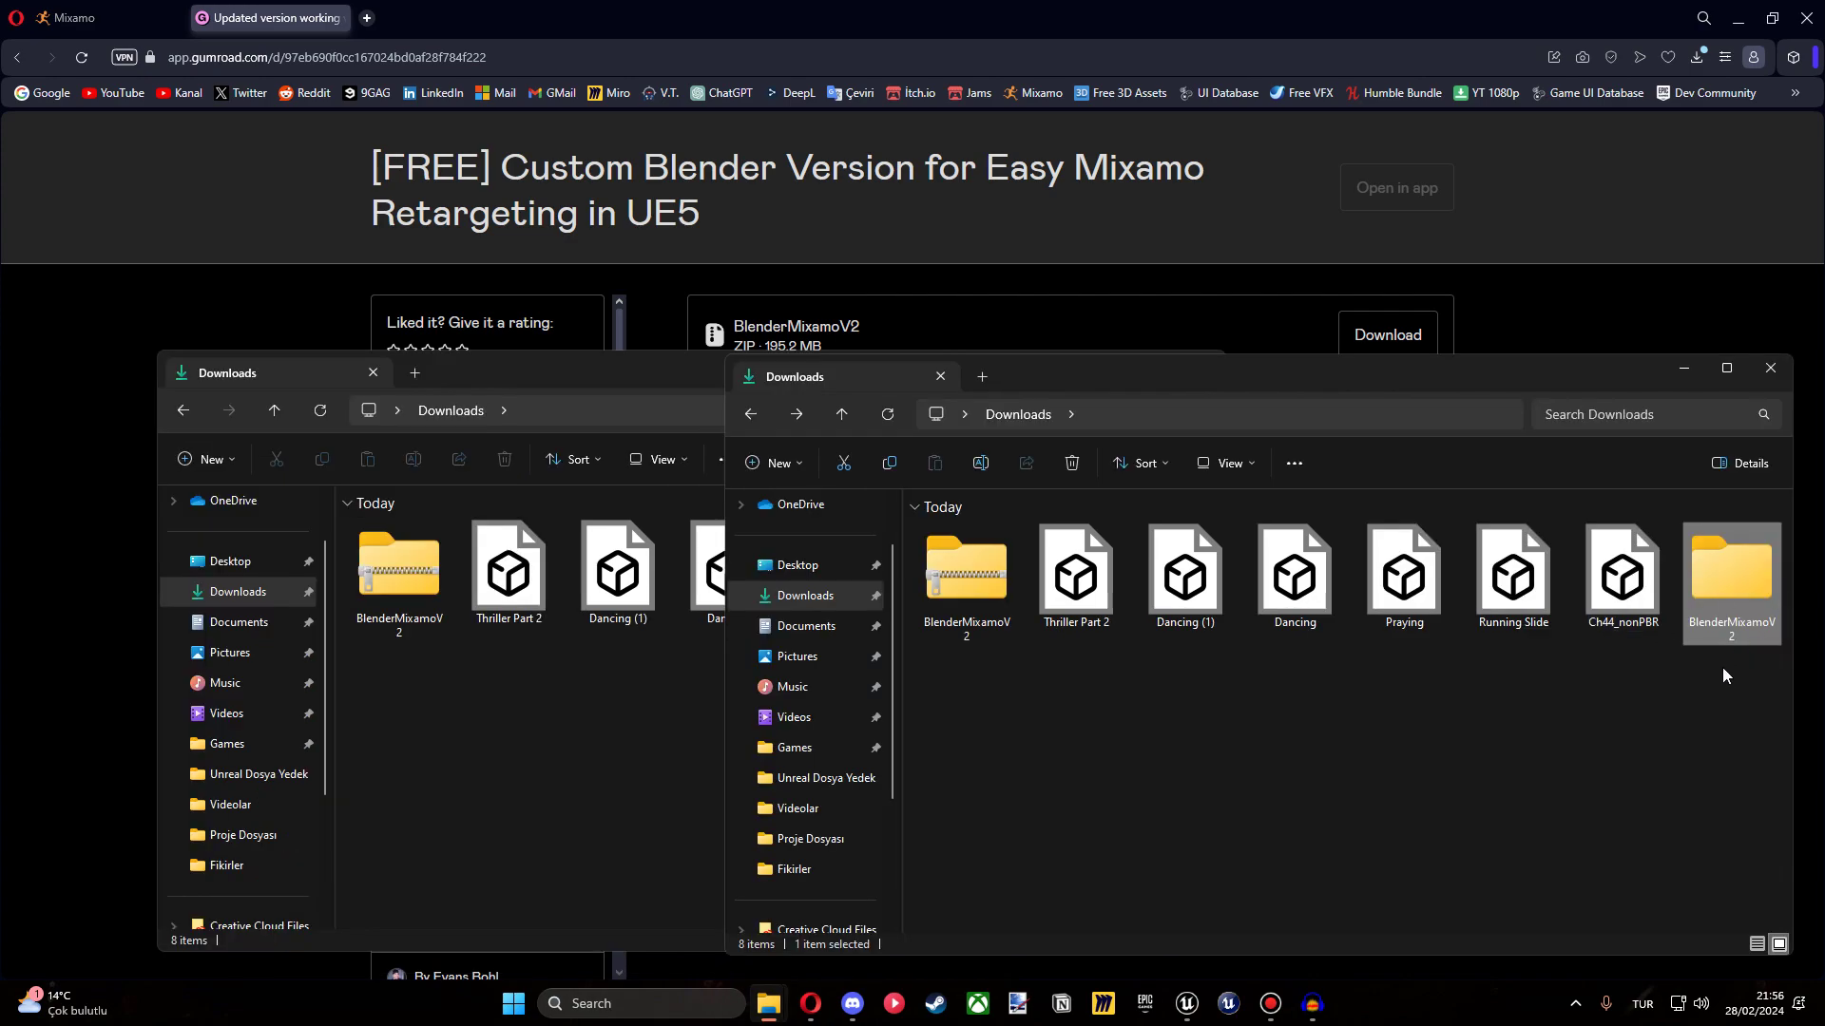
double_click(1739, 593)
left_click(1047, 563)
double_click(1047, 562)
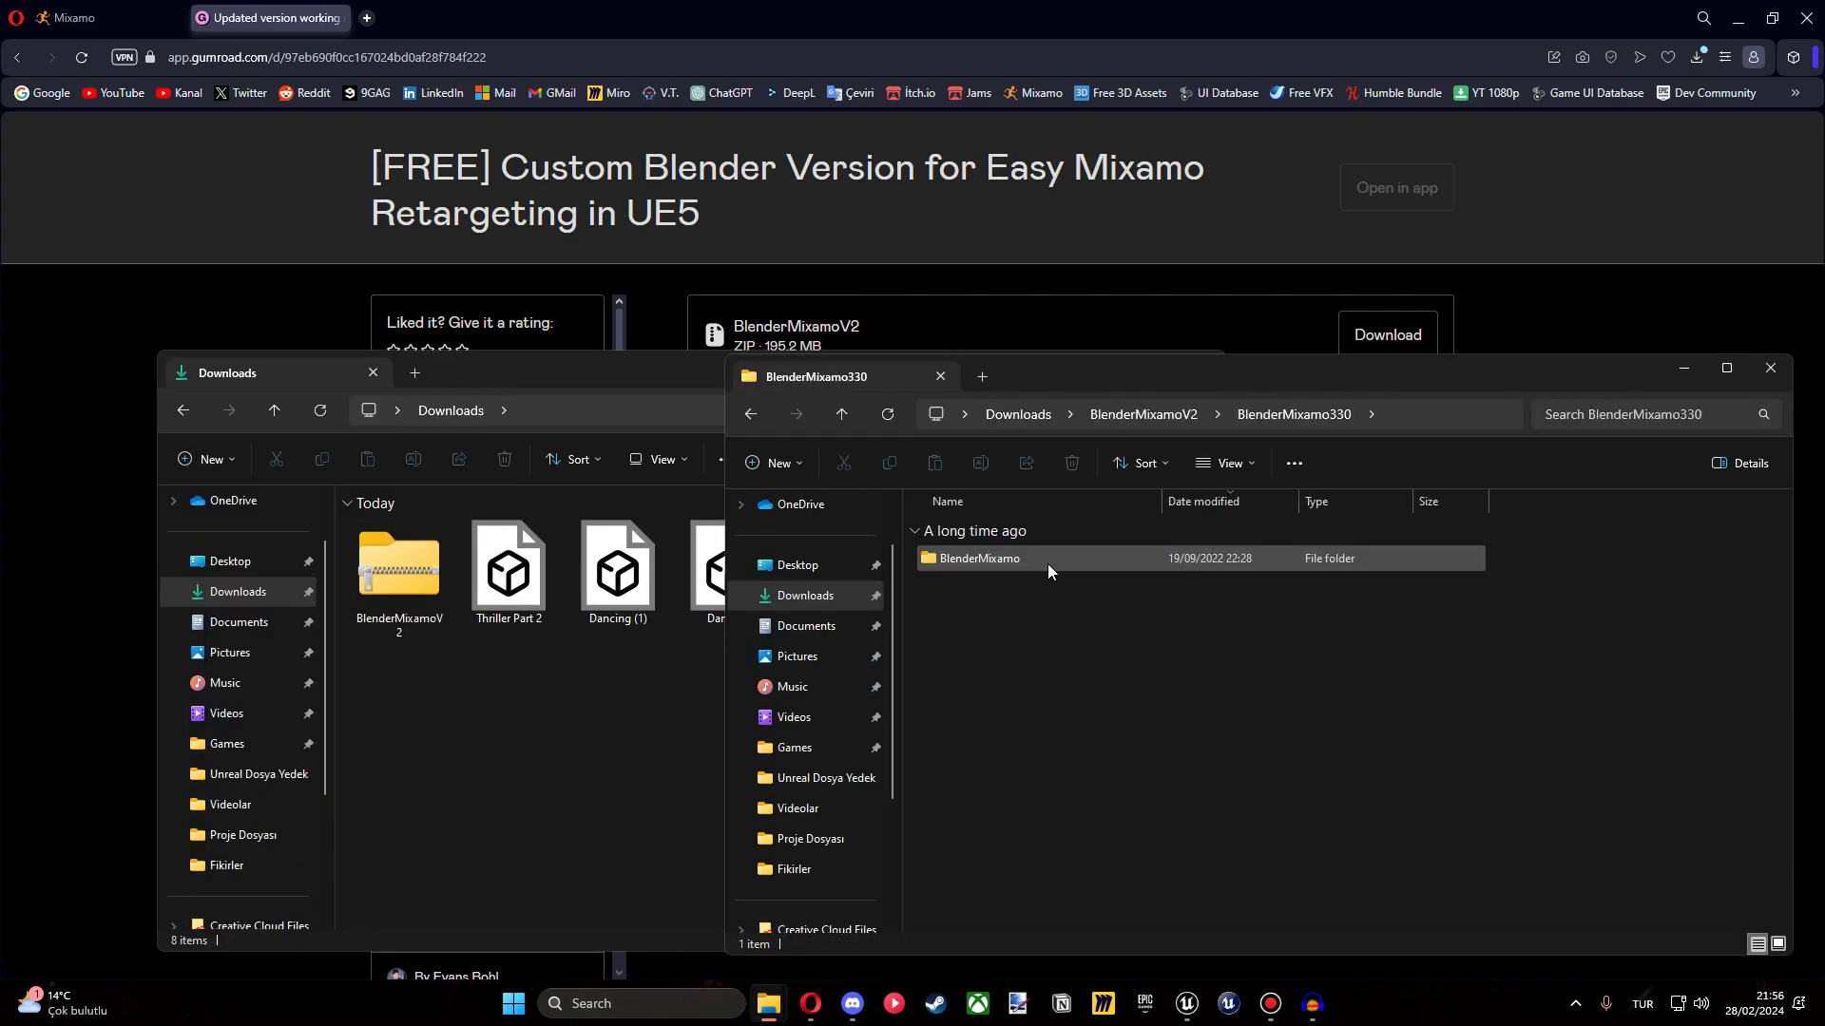
double_click(1047, 563)
Move the six downloaded FBX files into Anims_In and launch the bundled Blender.
key("alt+Tab")
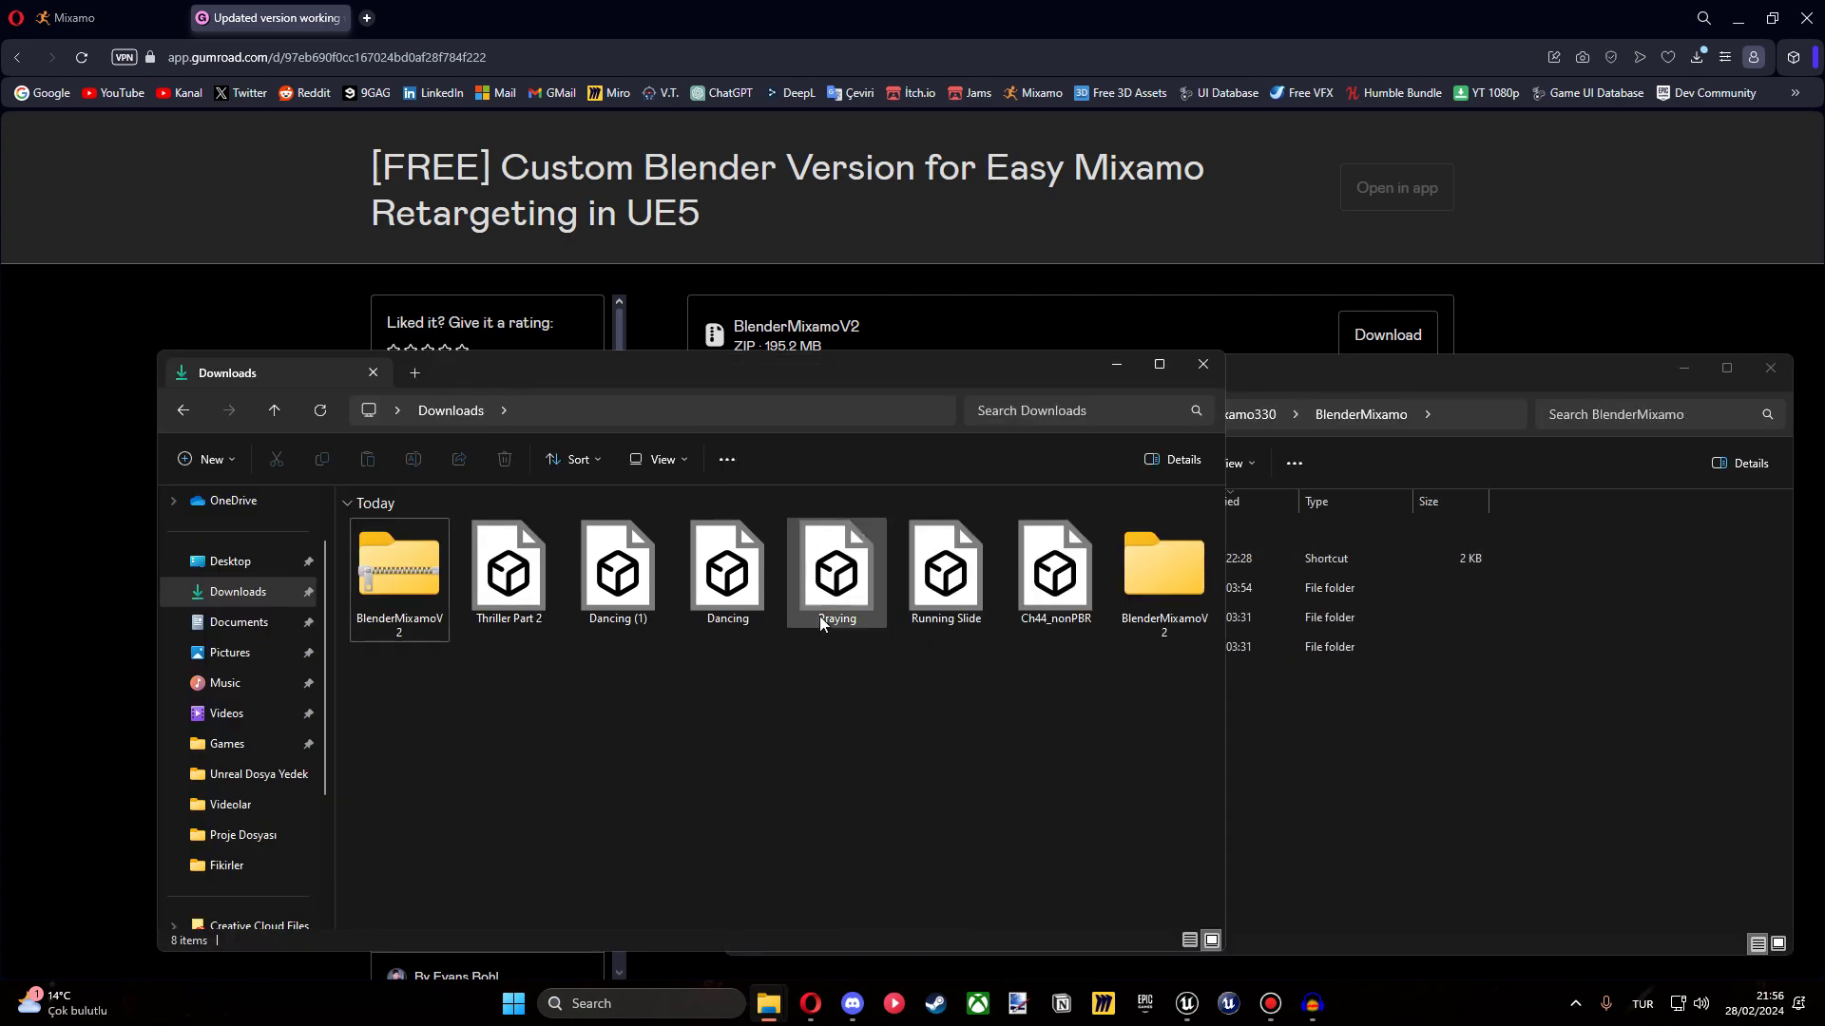
left_click(1289, 796)
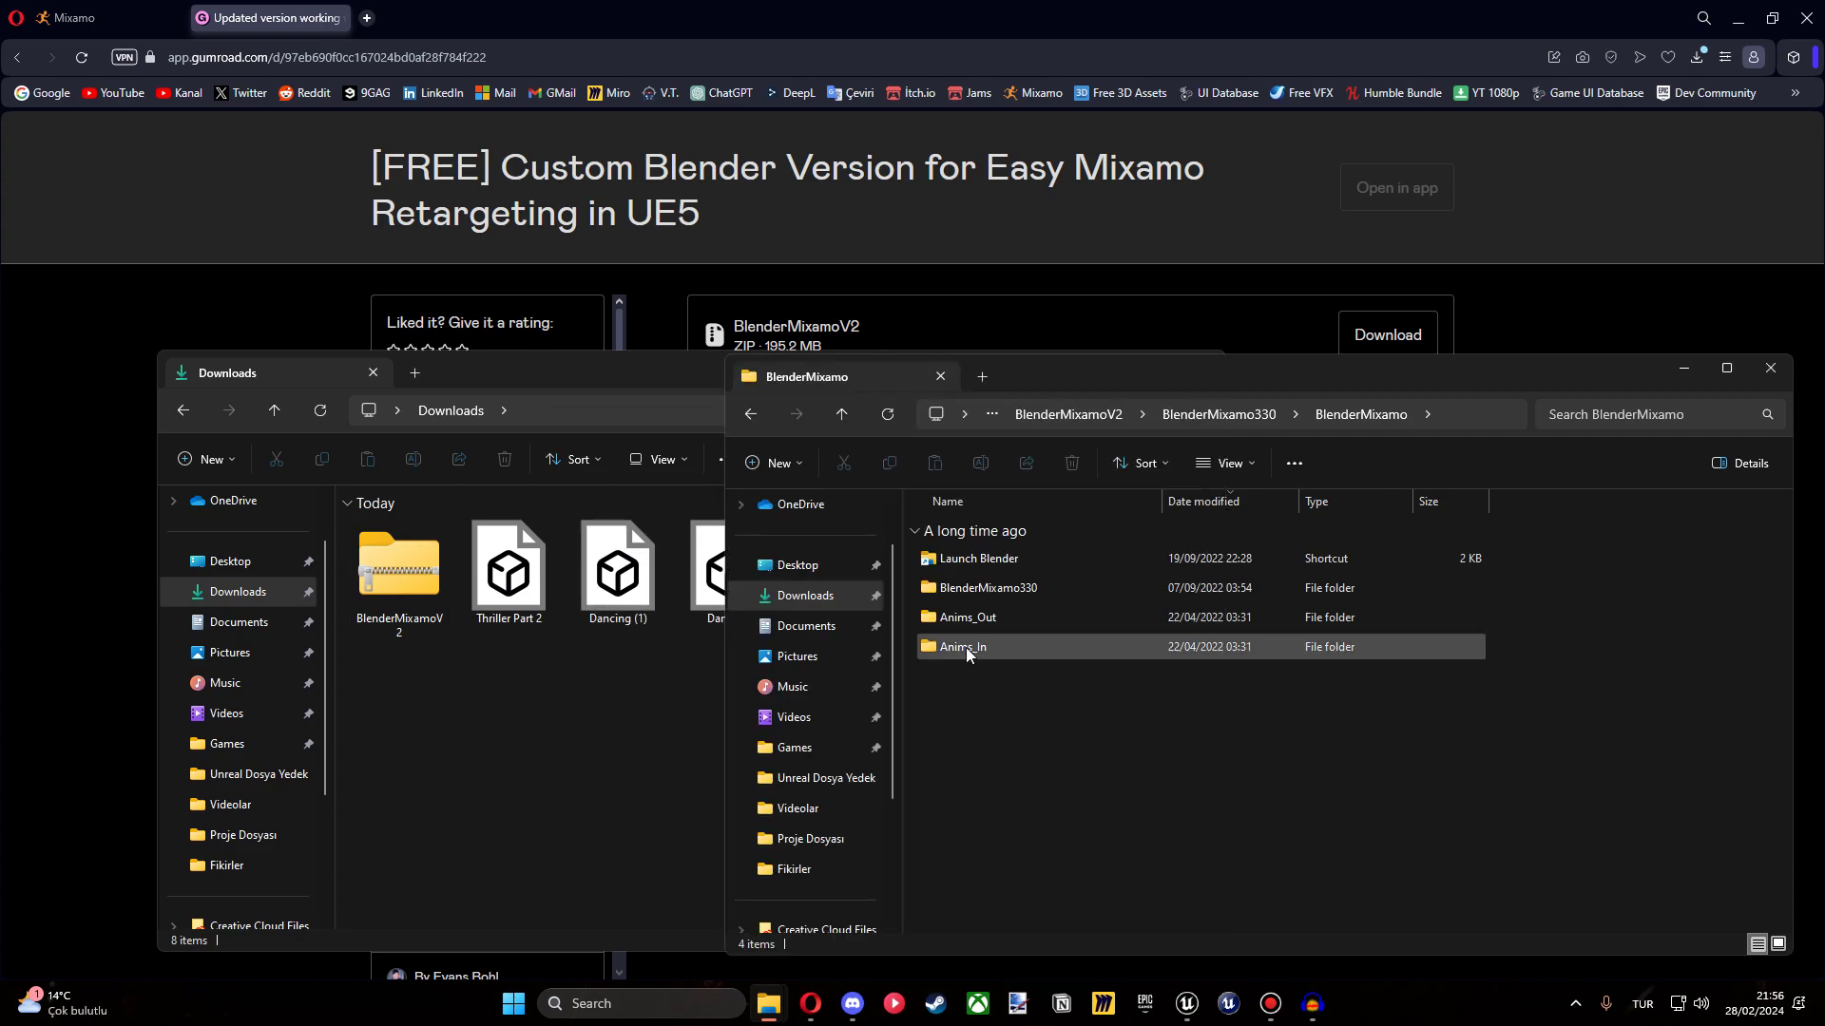
left_click(570, 728)
left_click_drag(648, 643, 1074, 556)
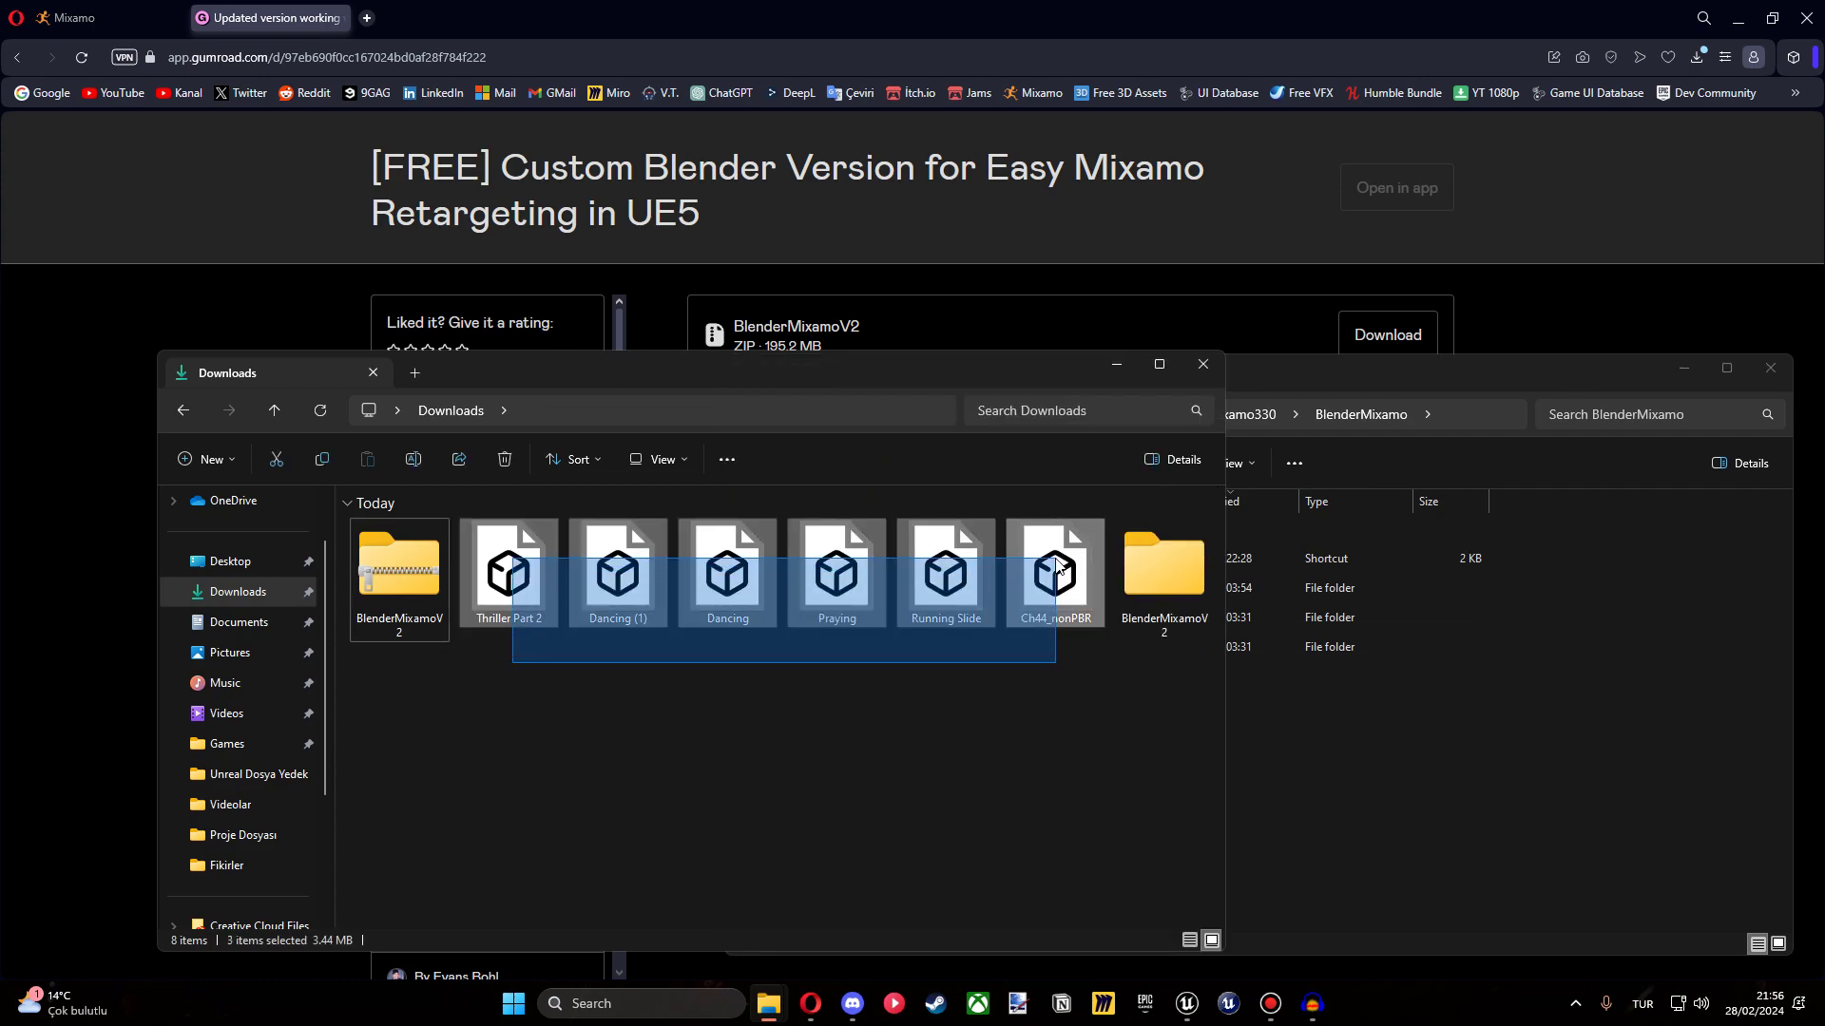
left_click_drag(727, 570, 1012, 568)
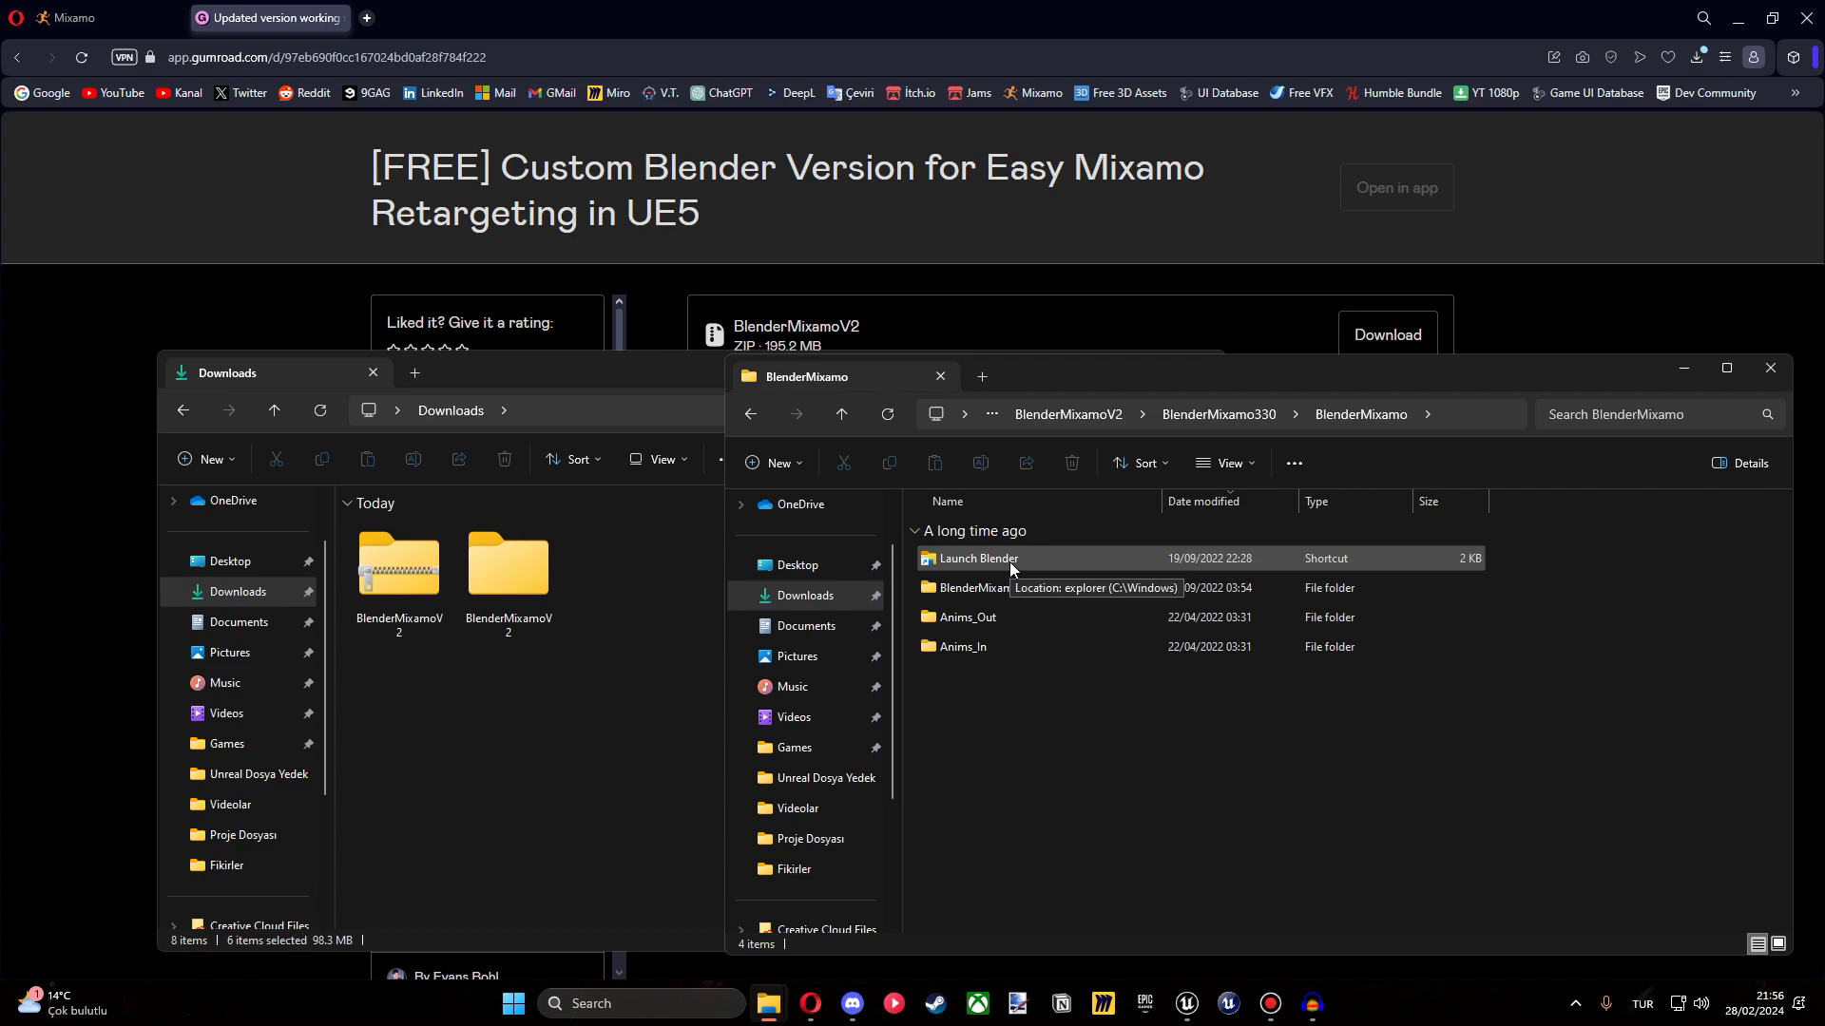
left_click(1012, 568)
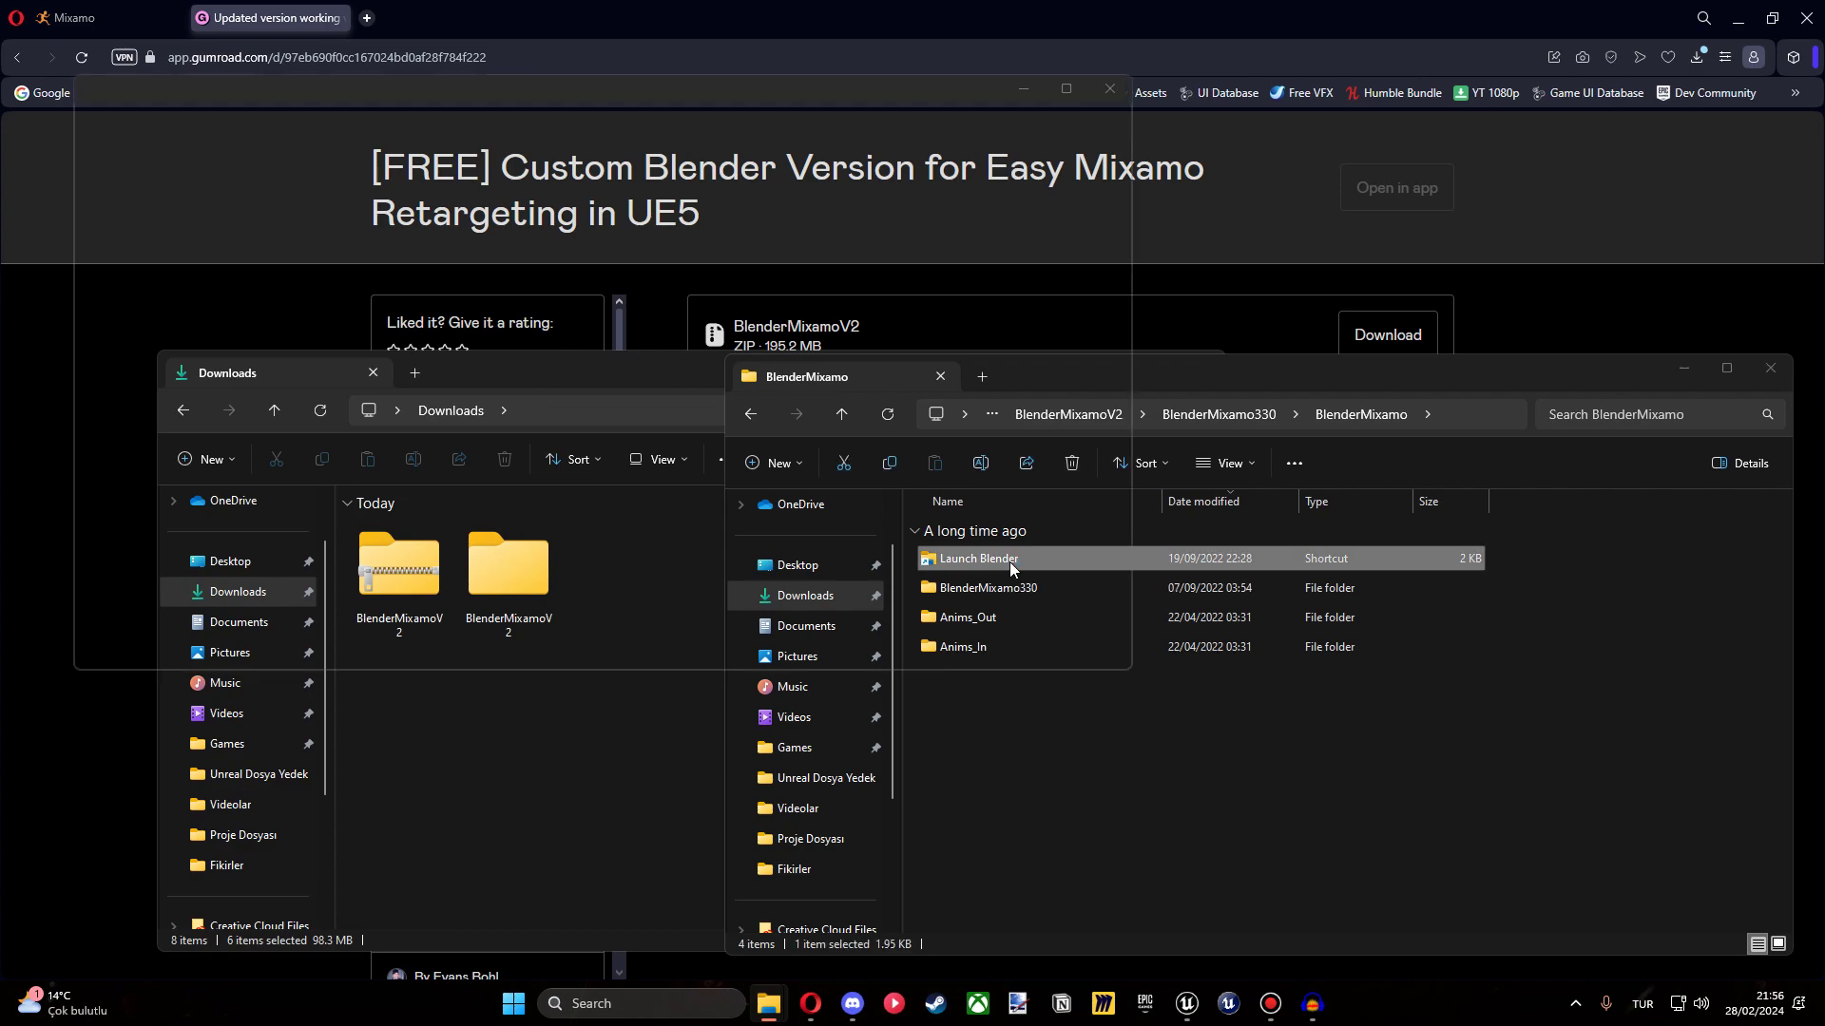
double_click(1011, 563)
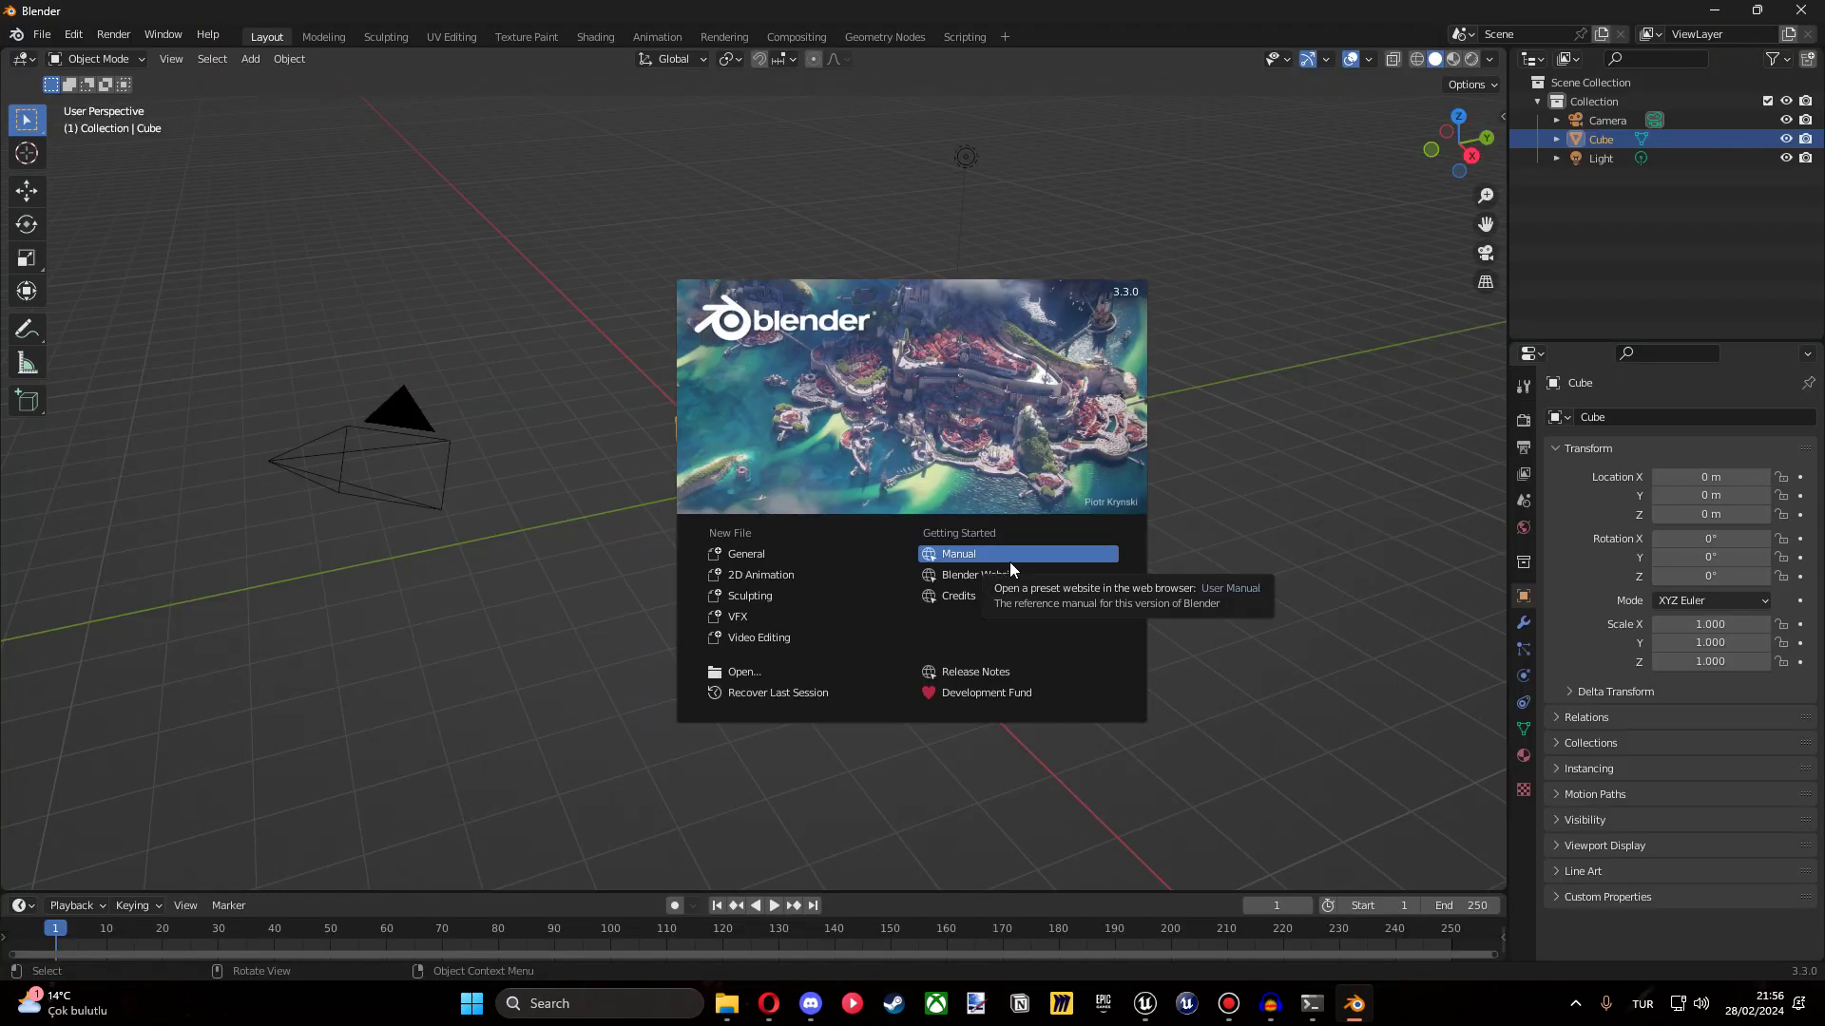
Show the Mixamo Rootbaker side panel and check installed add-ons in Preferences.
left_click(1445, 164)
left_click(1504, 118)
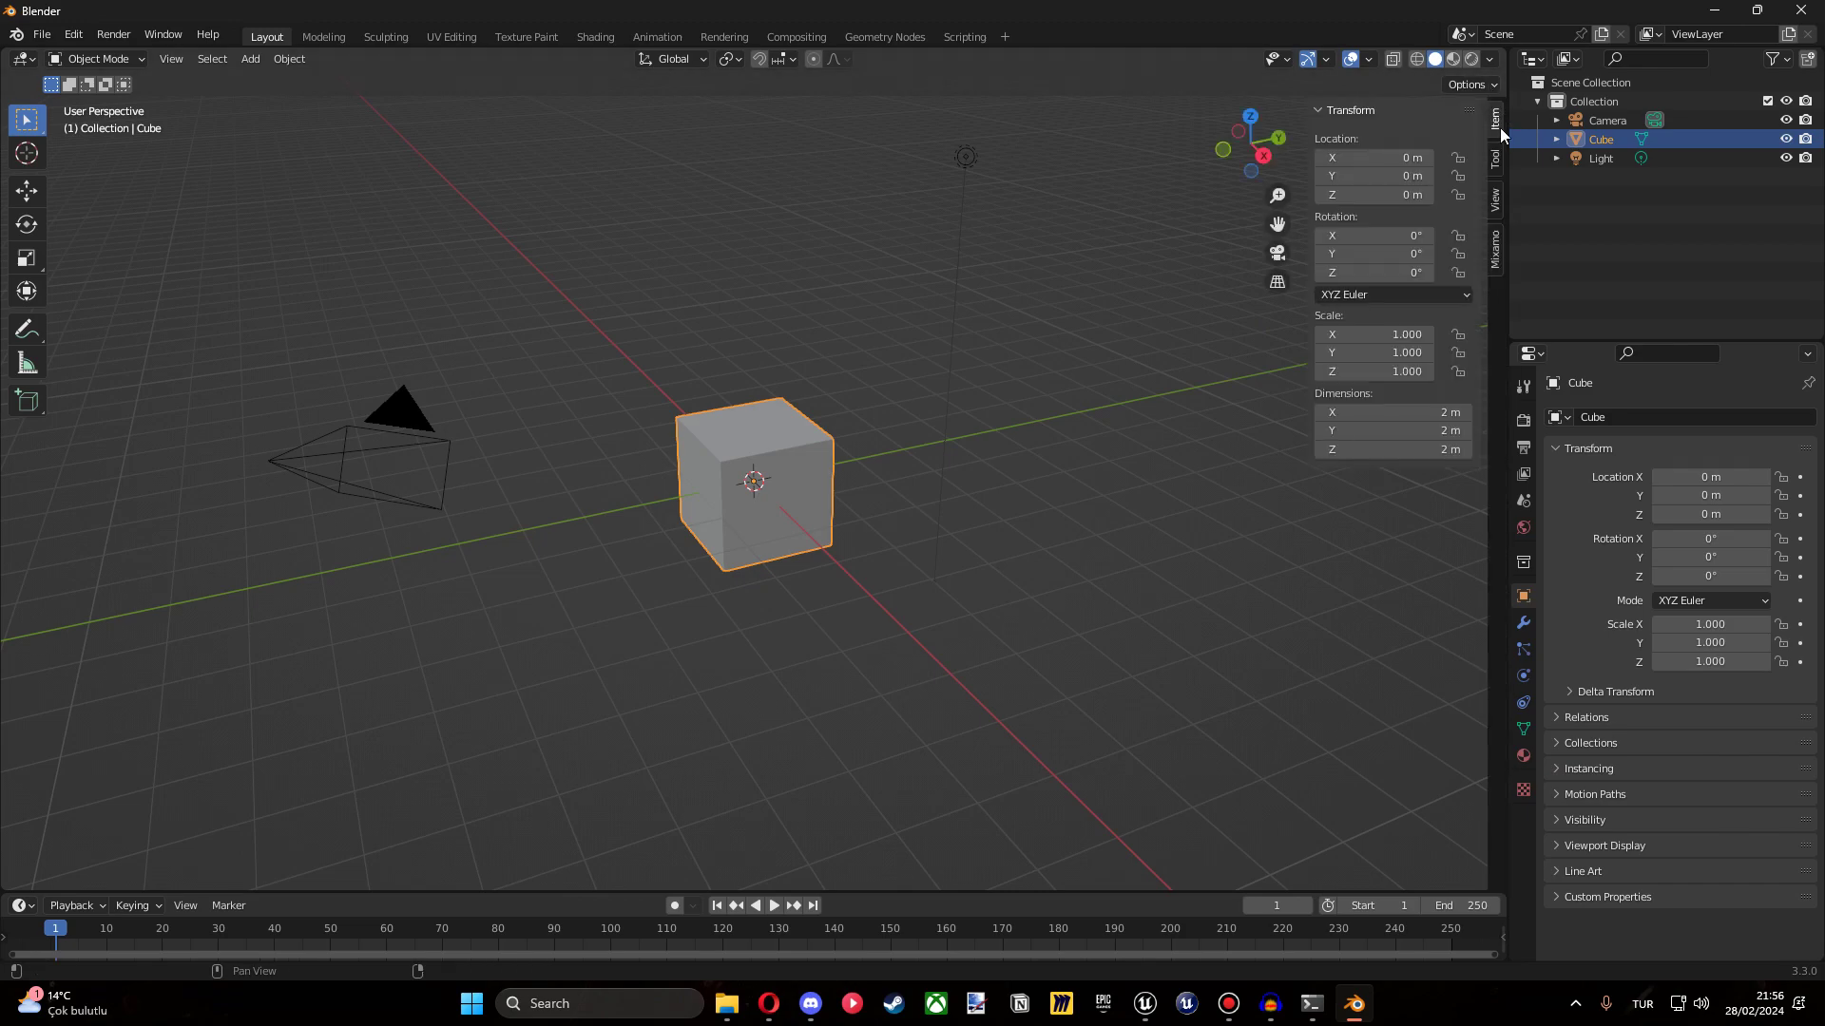
left_click(1495, 254)
left_click(65, 36)
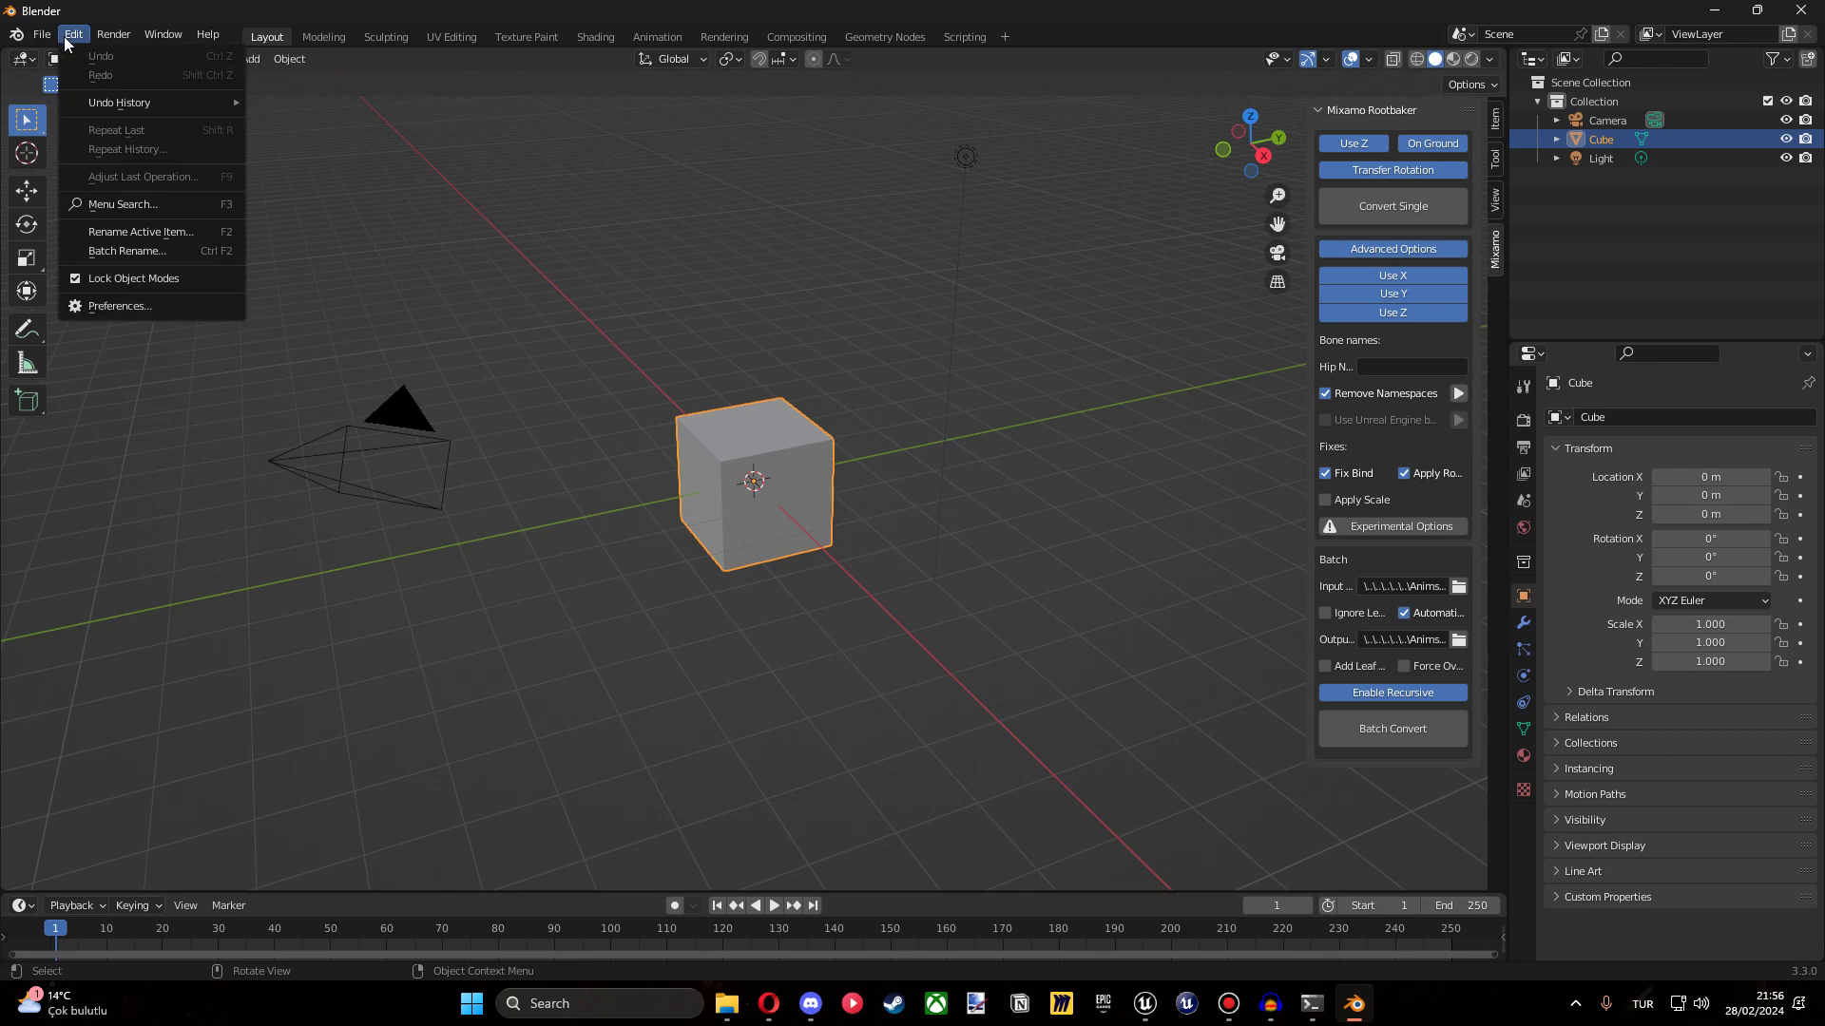
left_click(131, 302)
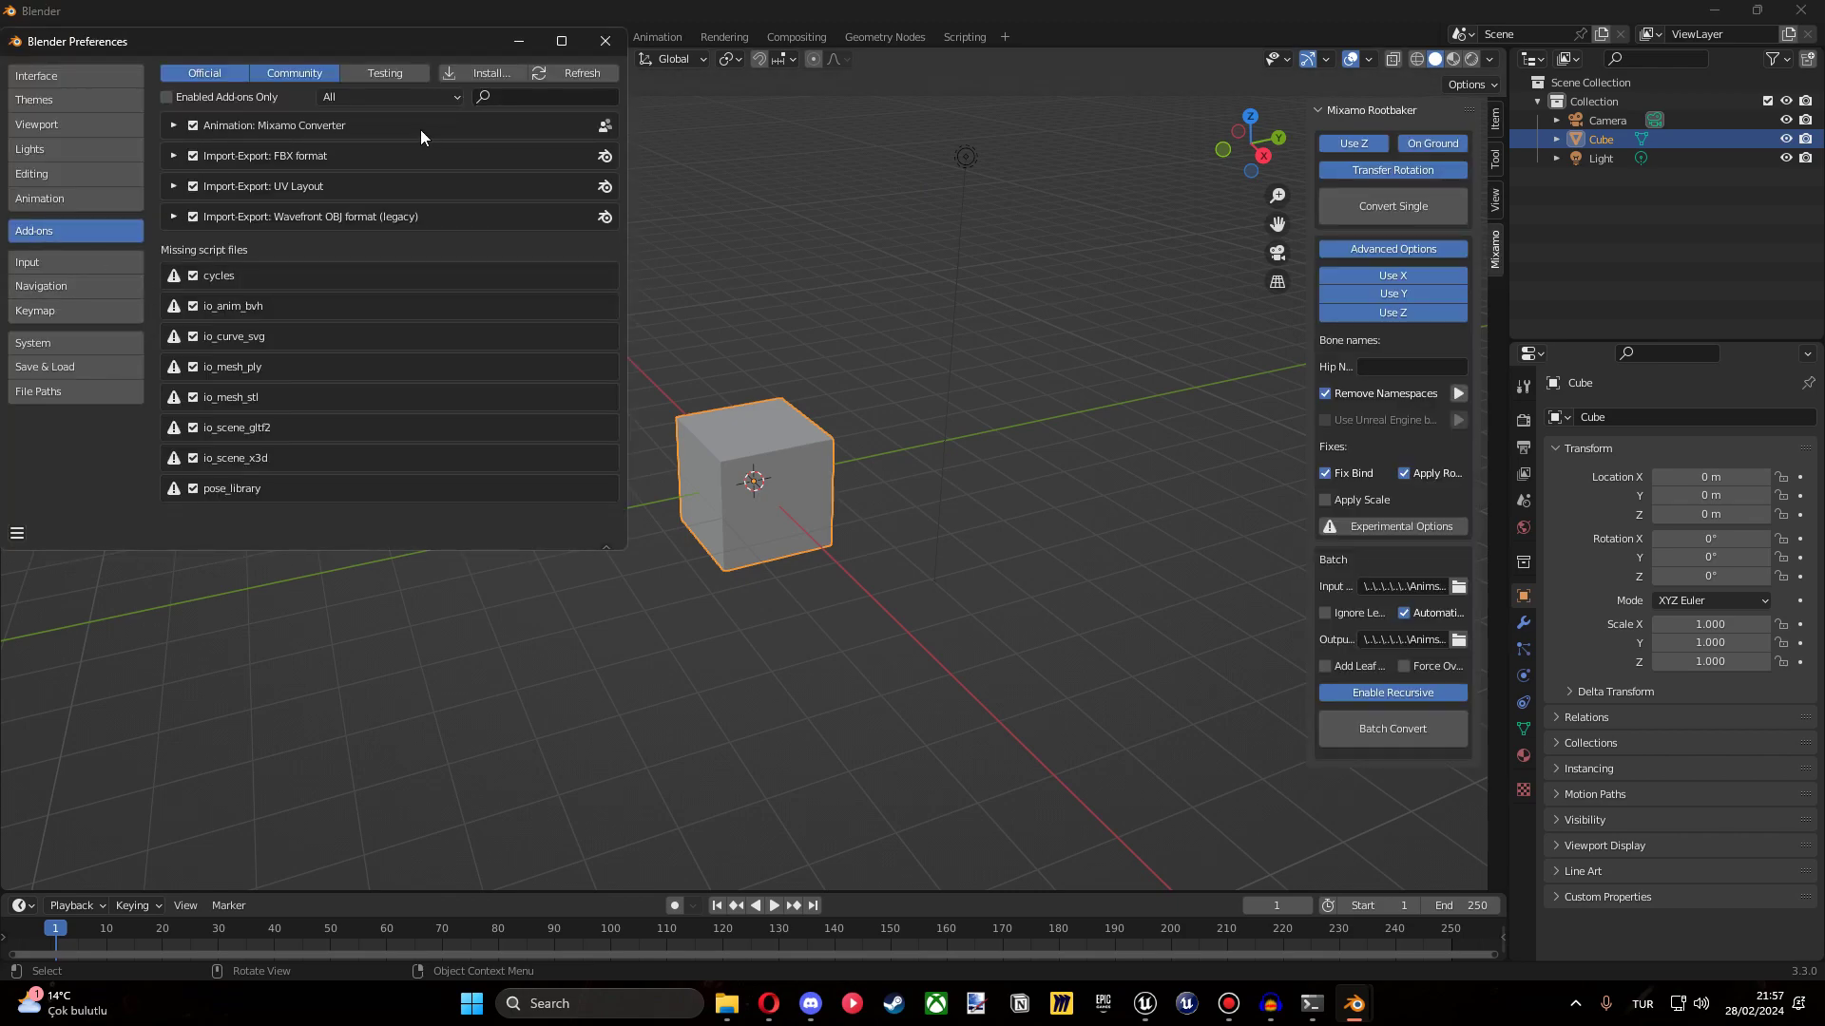
left_click(605, 41)
left_click(1637, 270)
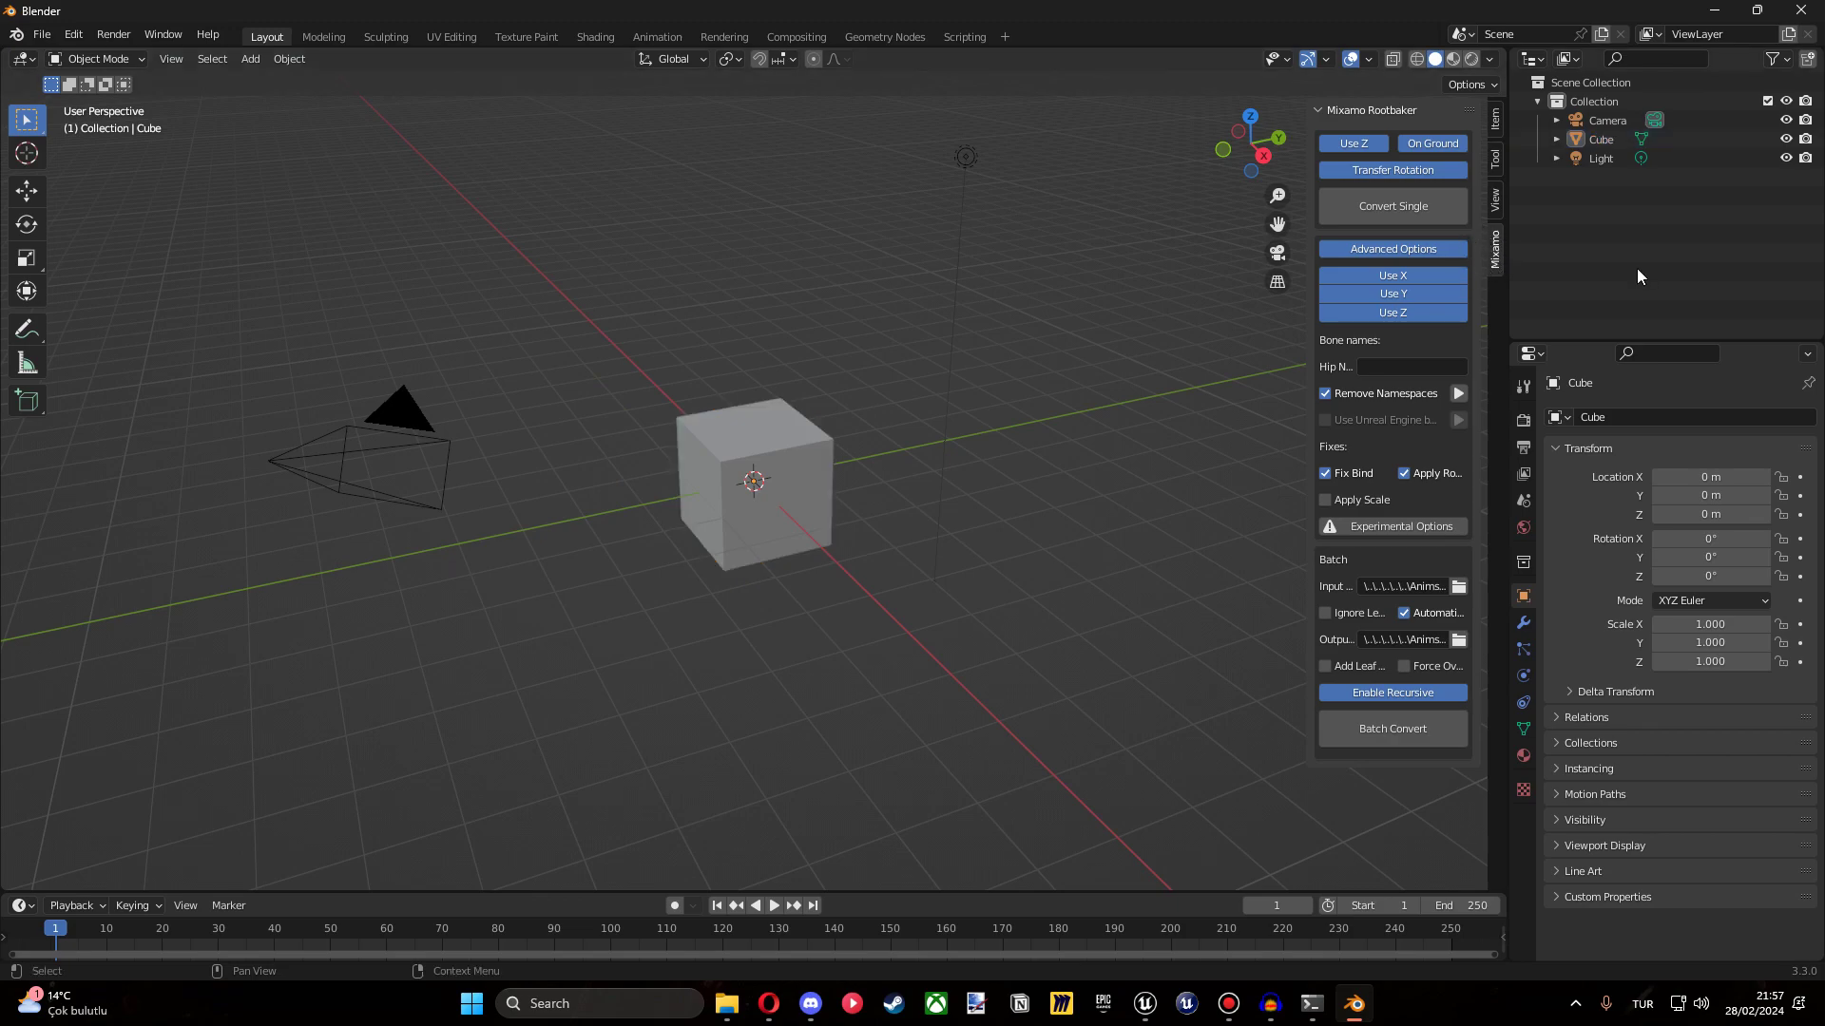
Turn off Use Z and Transfer Rotation, enable Unreal Engine bone names, and batch-convert.
left_click(1363, 145)
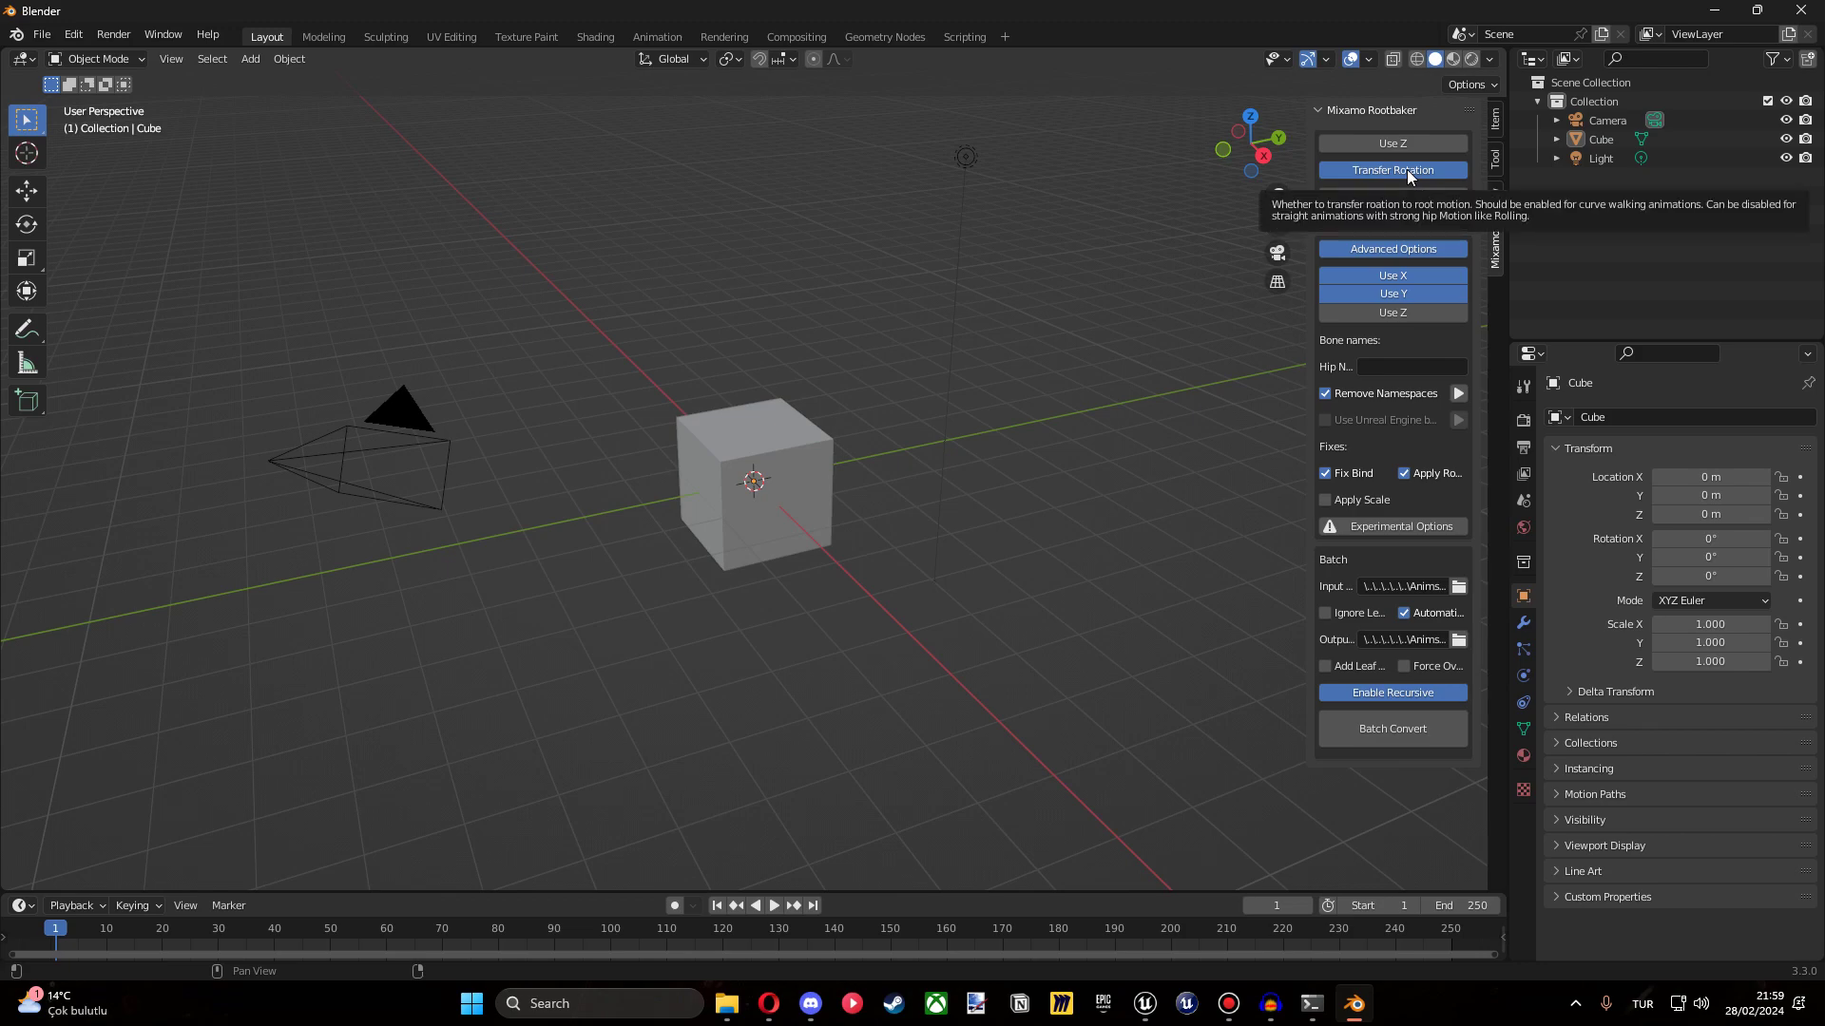
left_click(1407, 169)
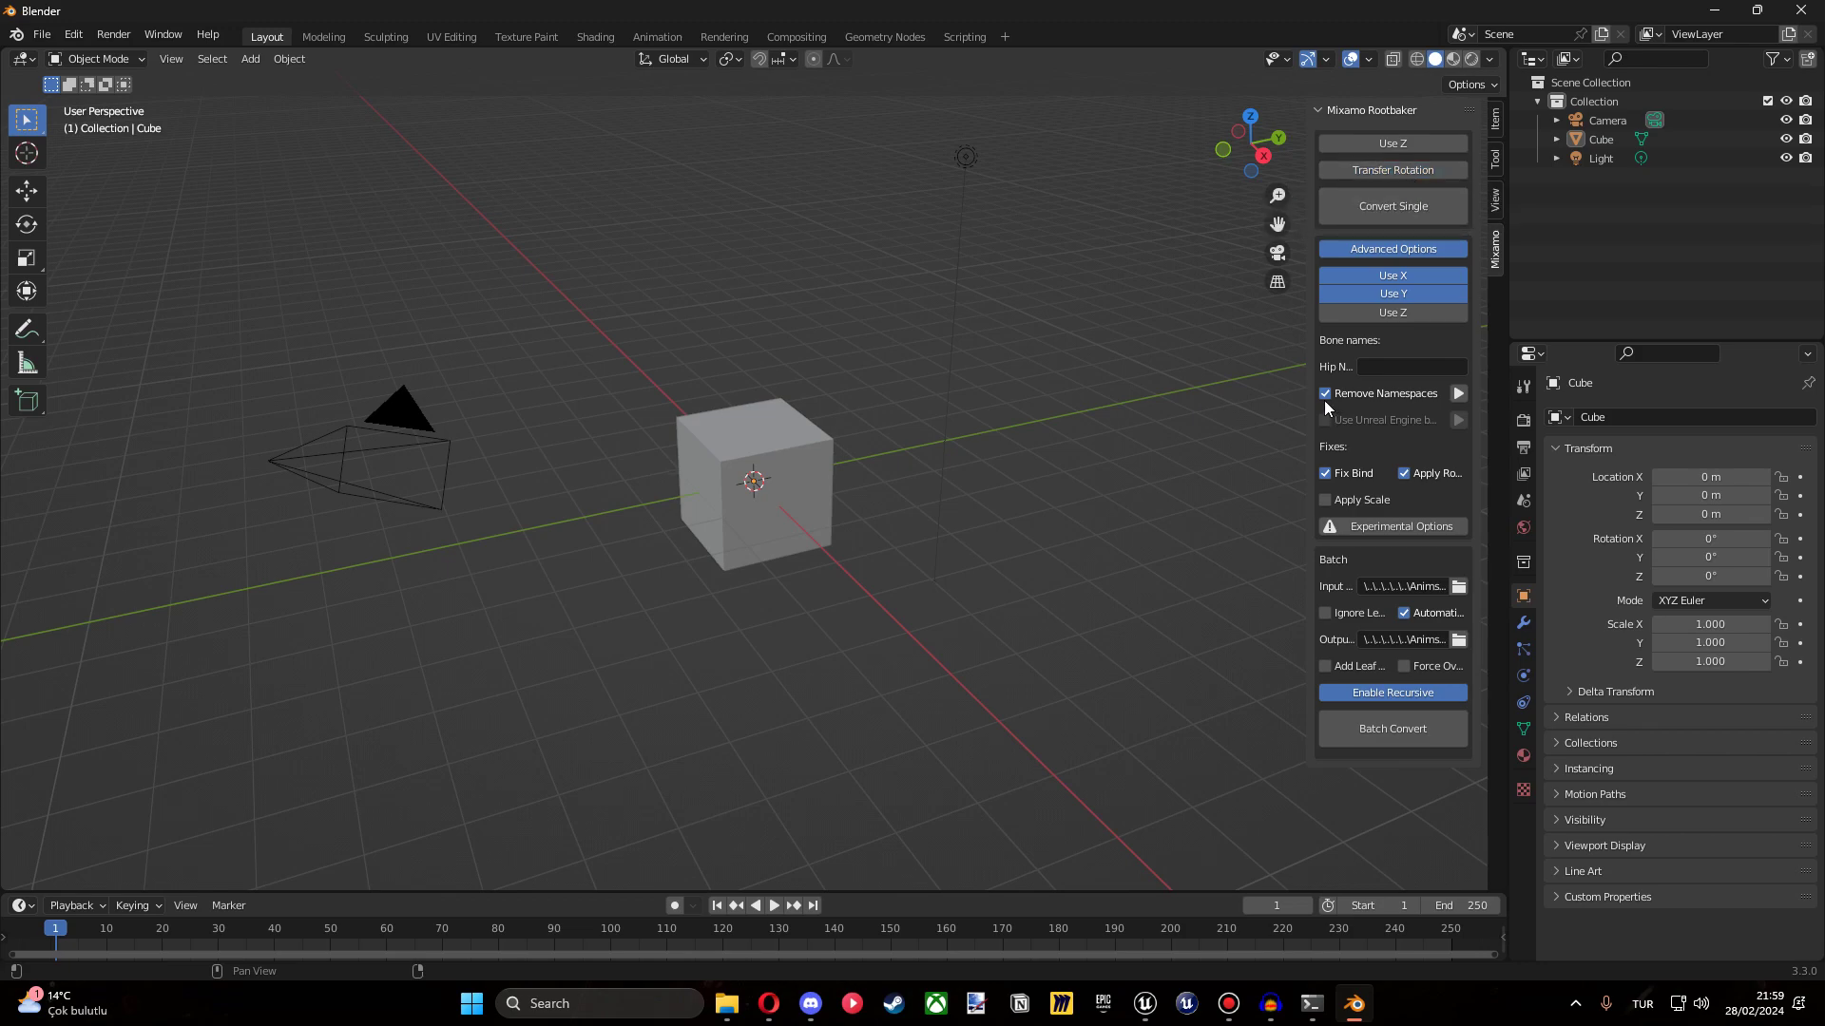
left_click(1325, 395)
left_click(1325, 419)
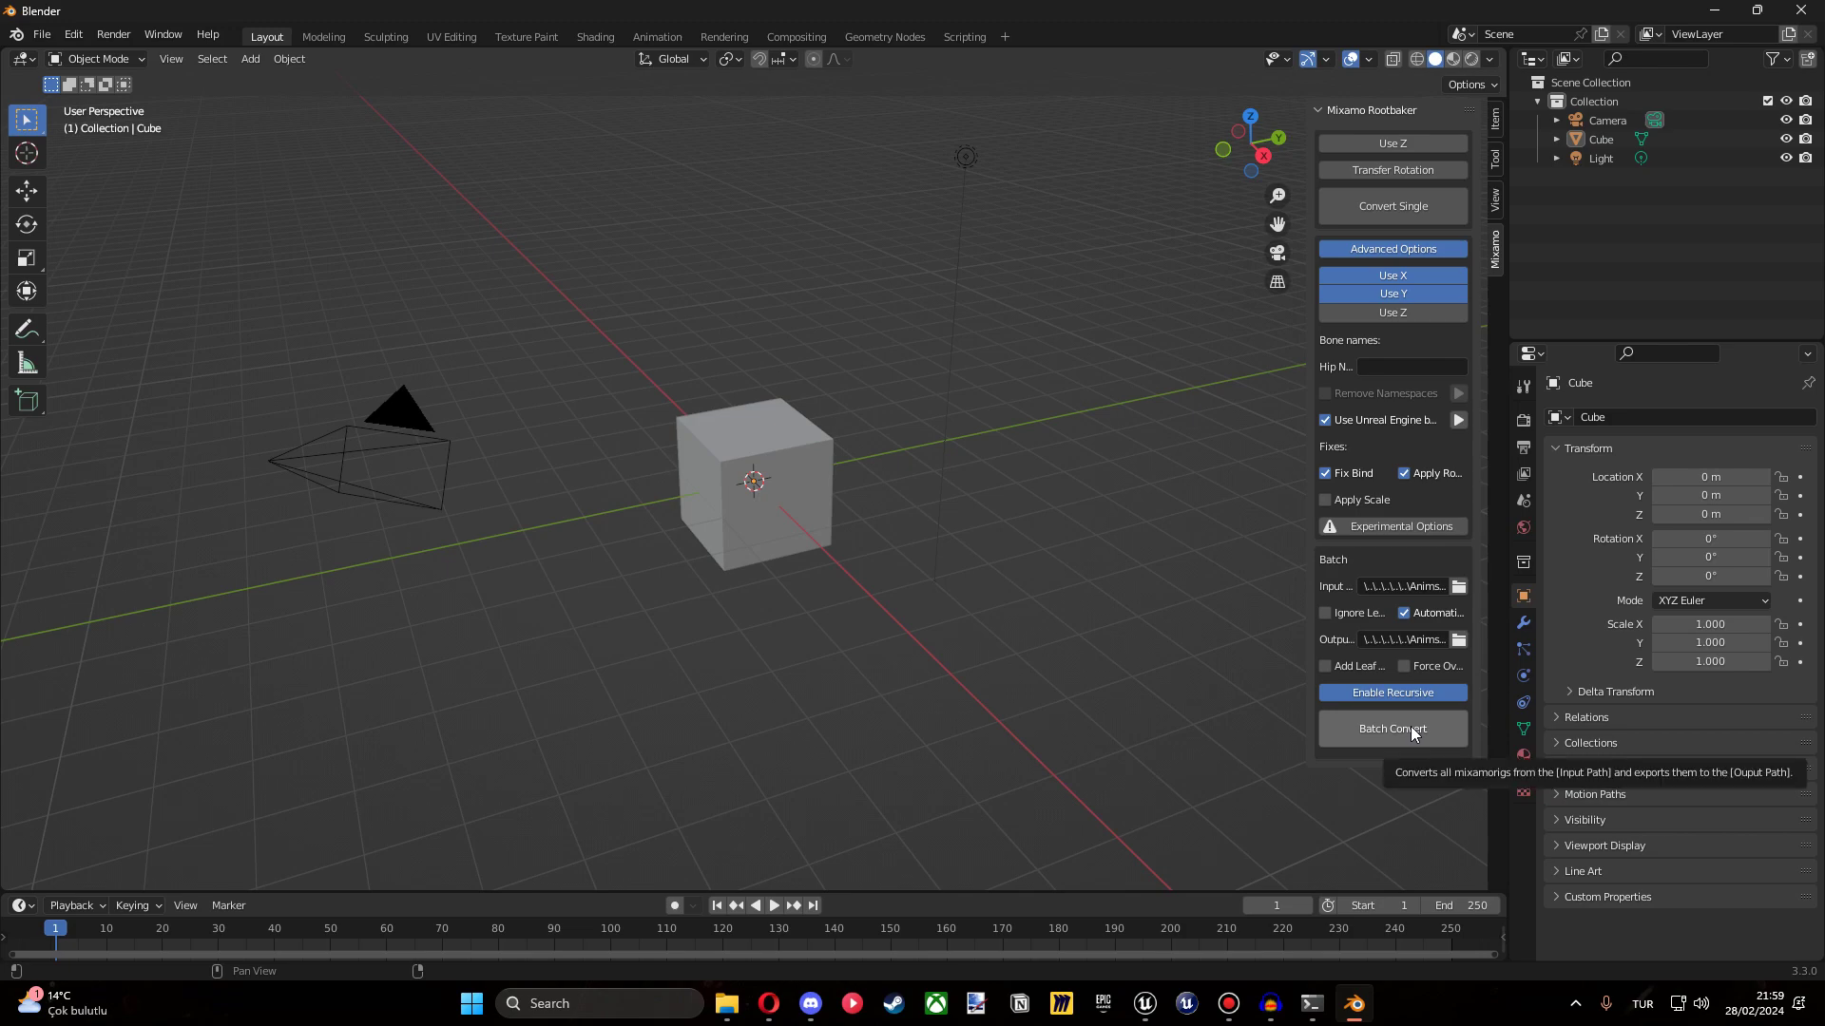
left_click(1411, 729)
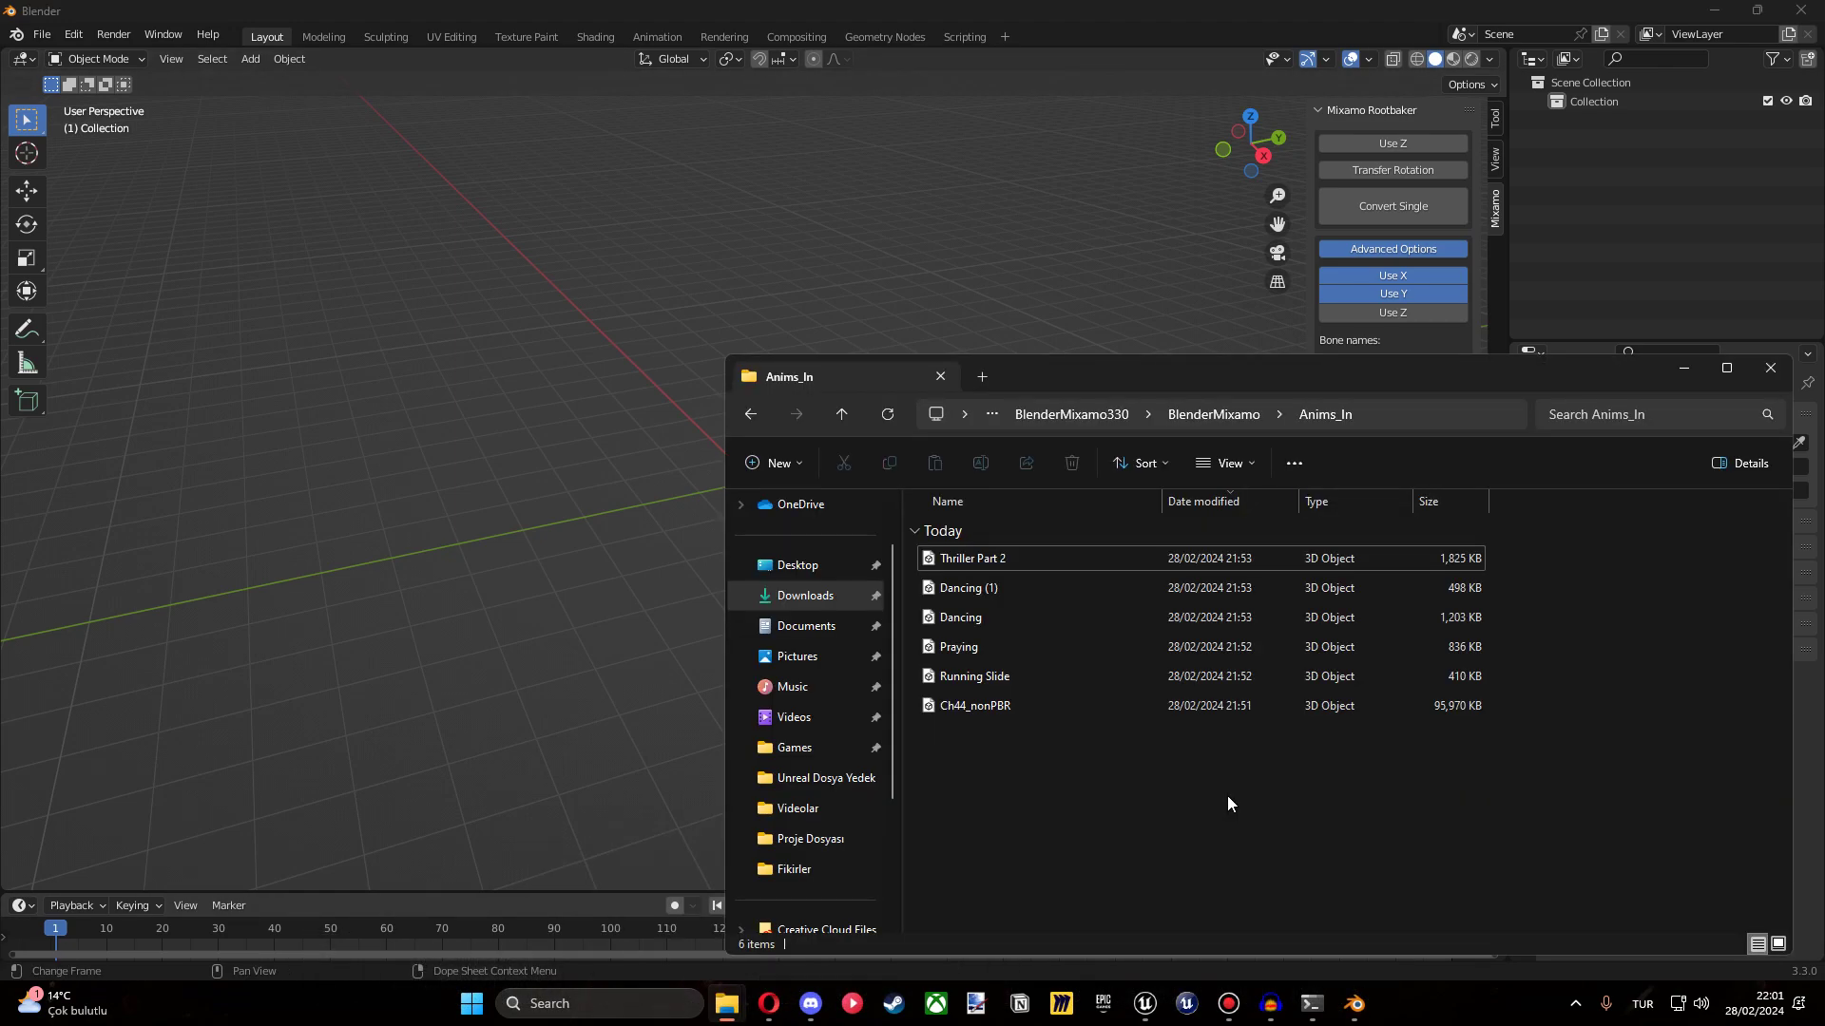
Check the six converted FBX files in Anims_Out, then return to the Unreal Editor.
key("alt+Up")
double_click(1007, 560)
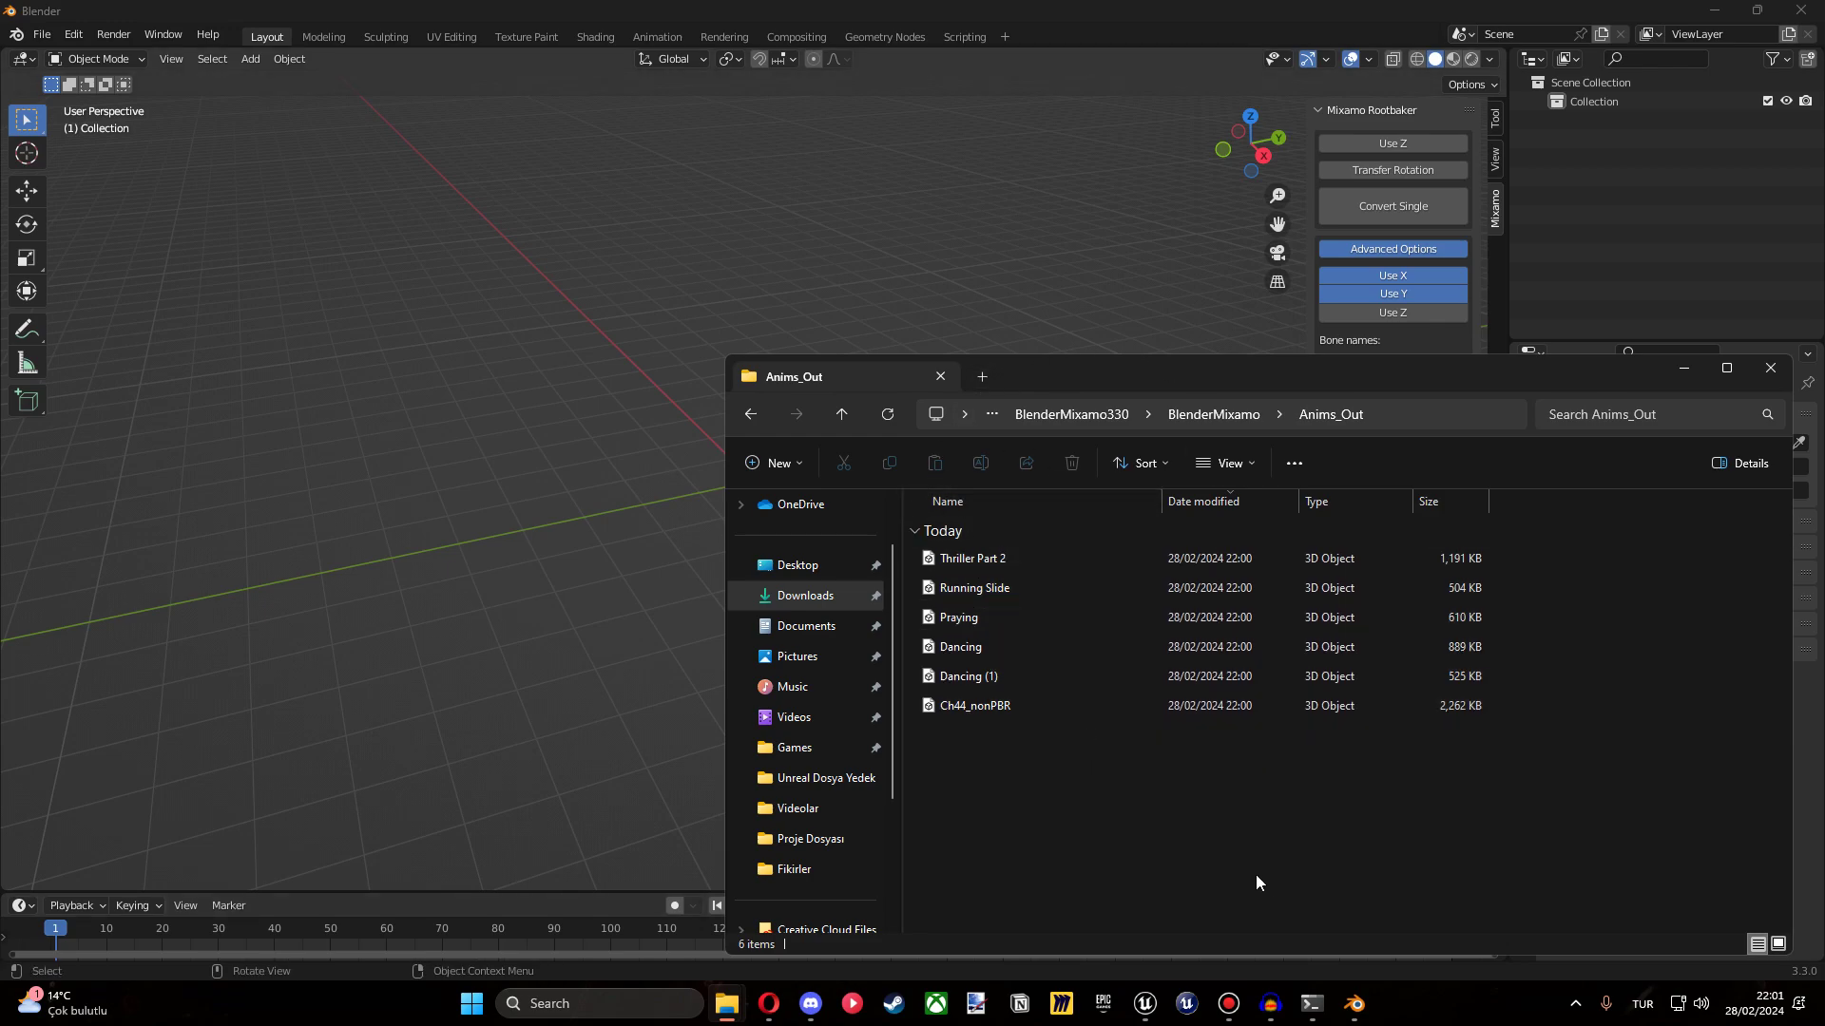
mouse_move(1145, 1004)
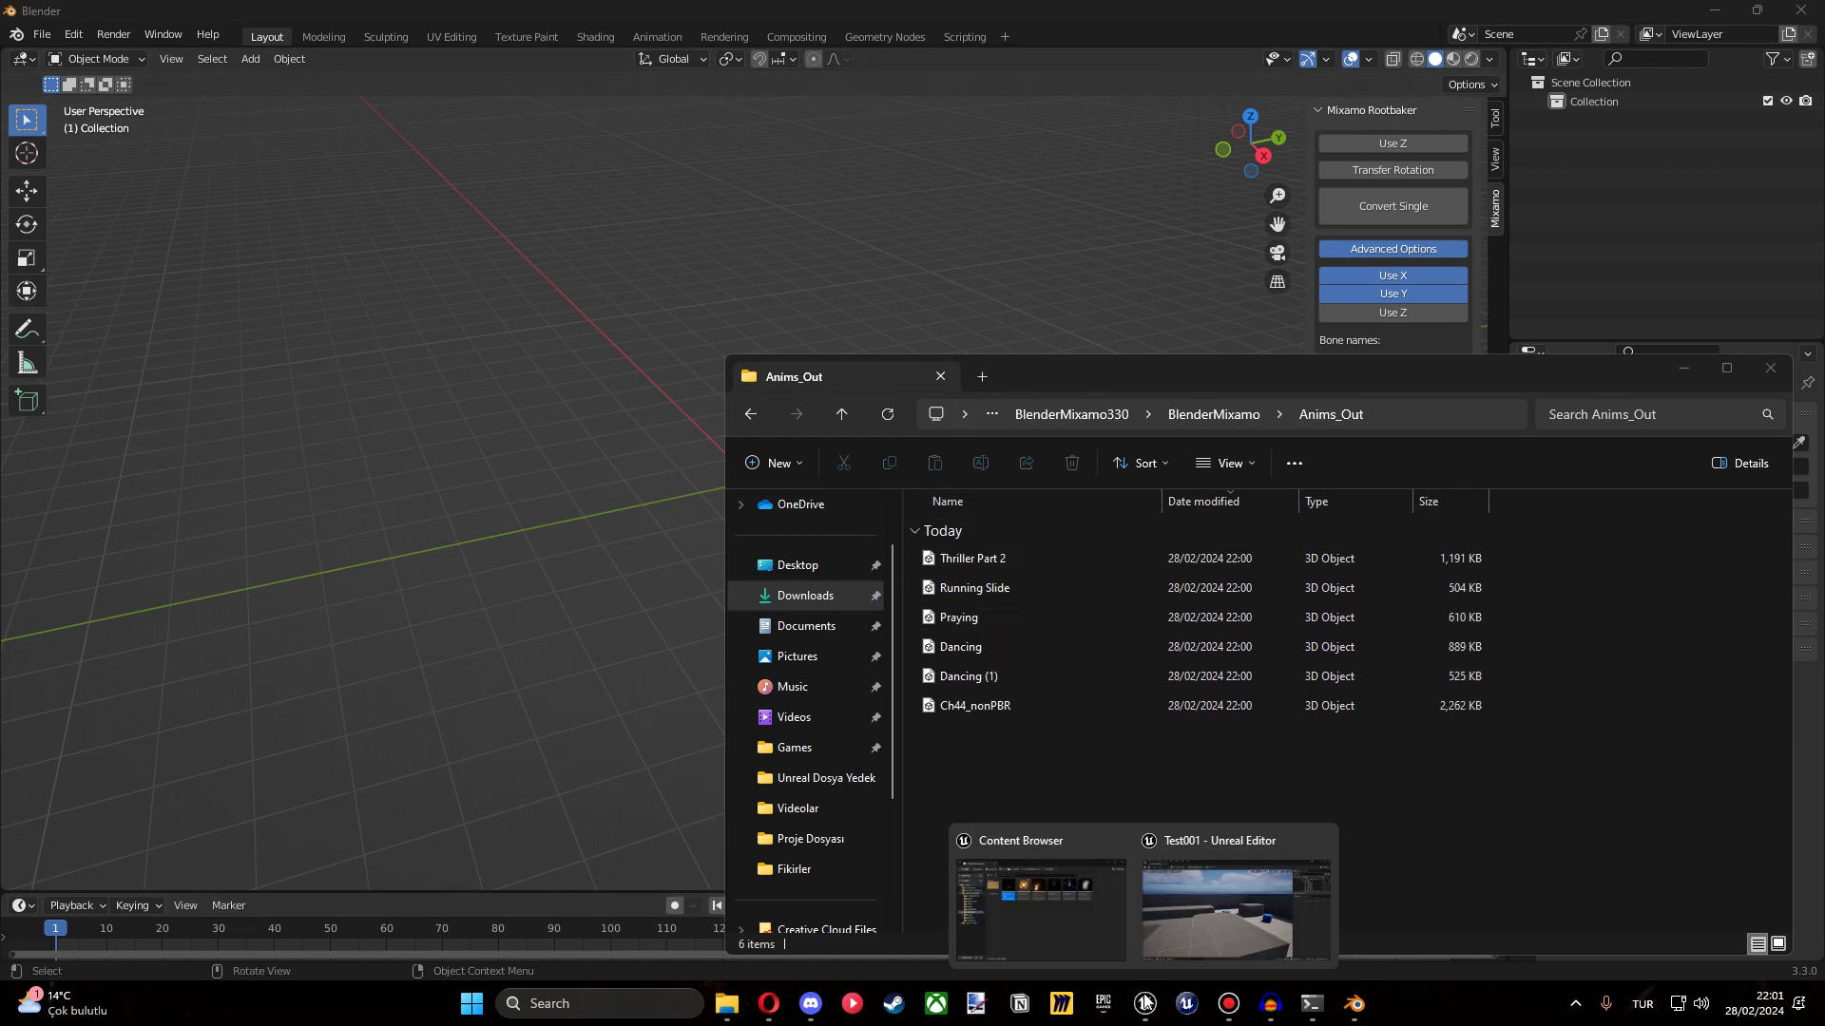
left_click(1166, 902)
key("ctrl+space")
Import the converted Ch44_nonPBR character FBX into Content.
mouse_move(731, 1003)
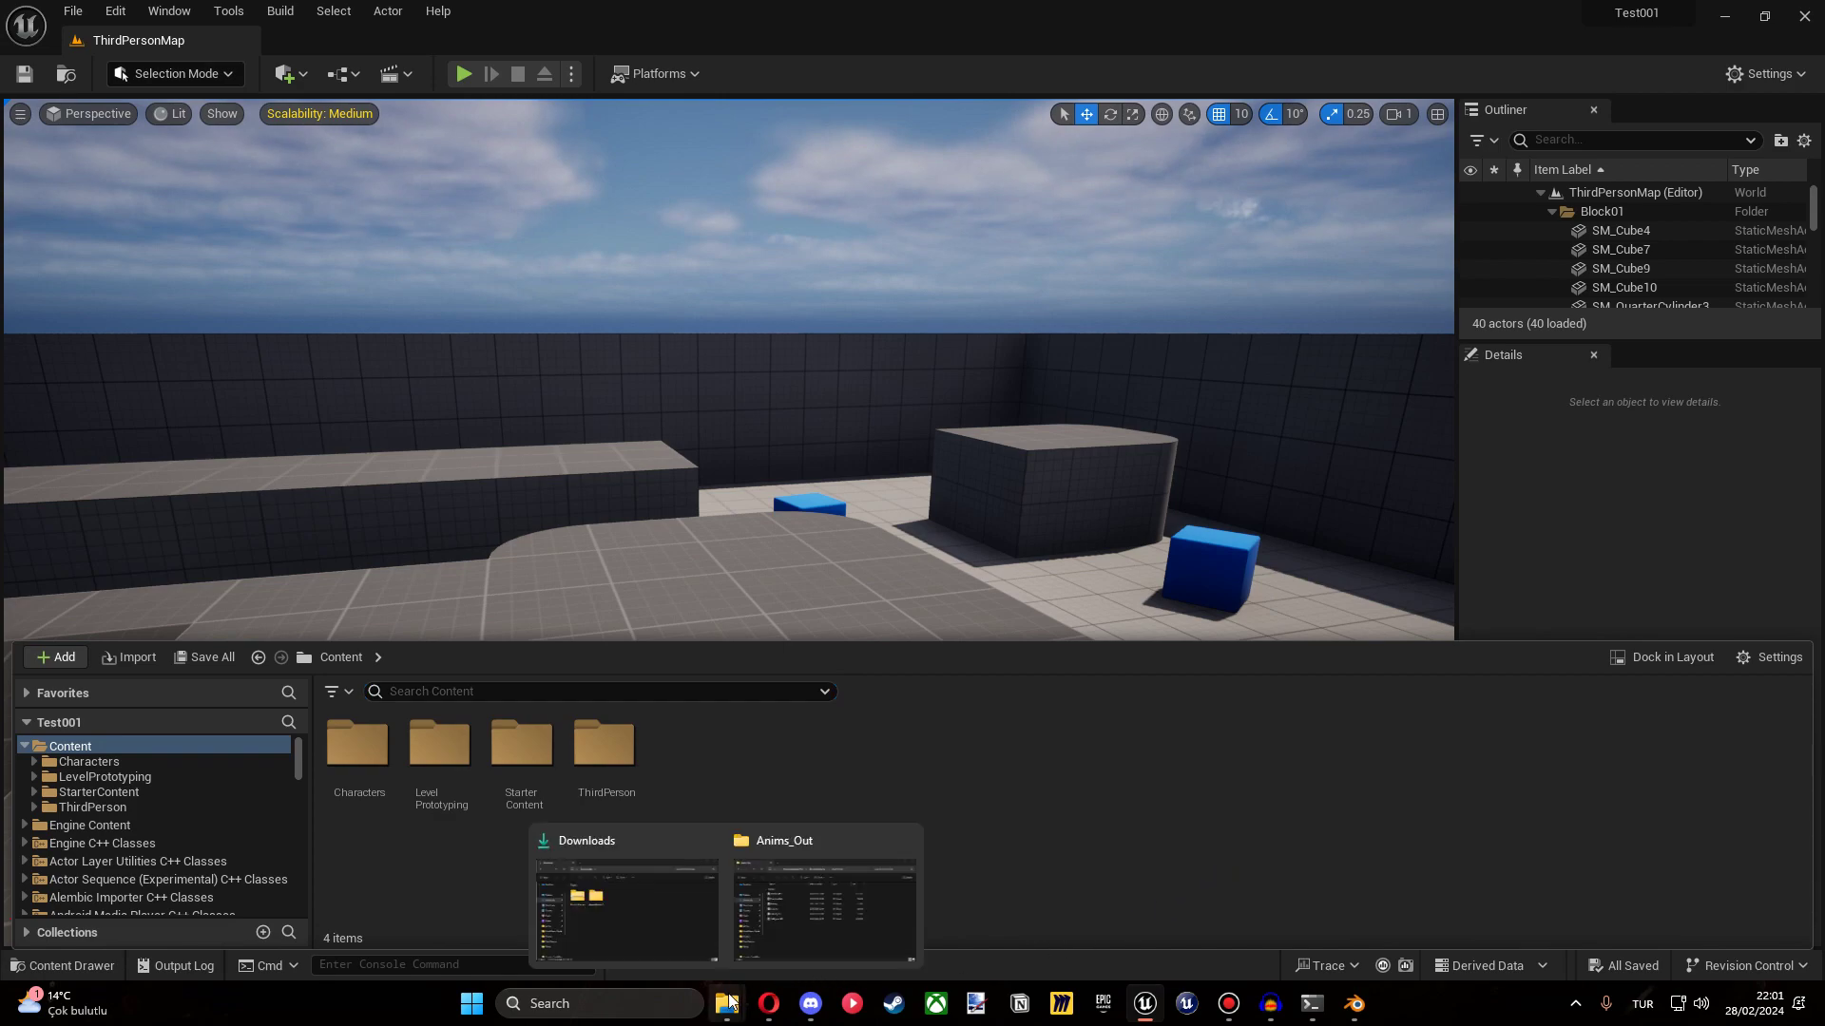
left_click(881, 913)
left_click(1072, 815)
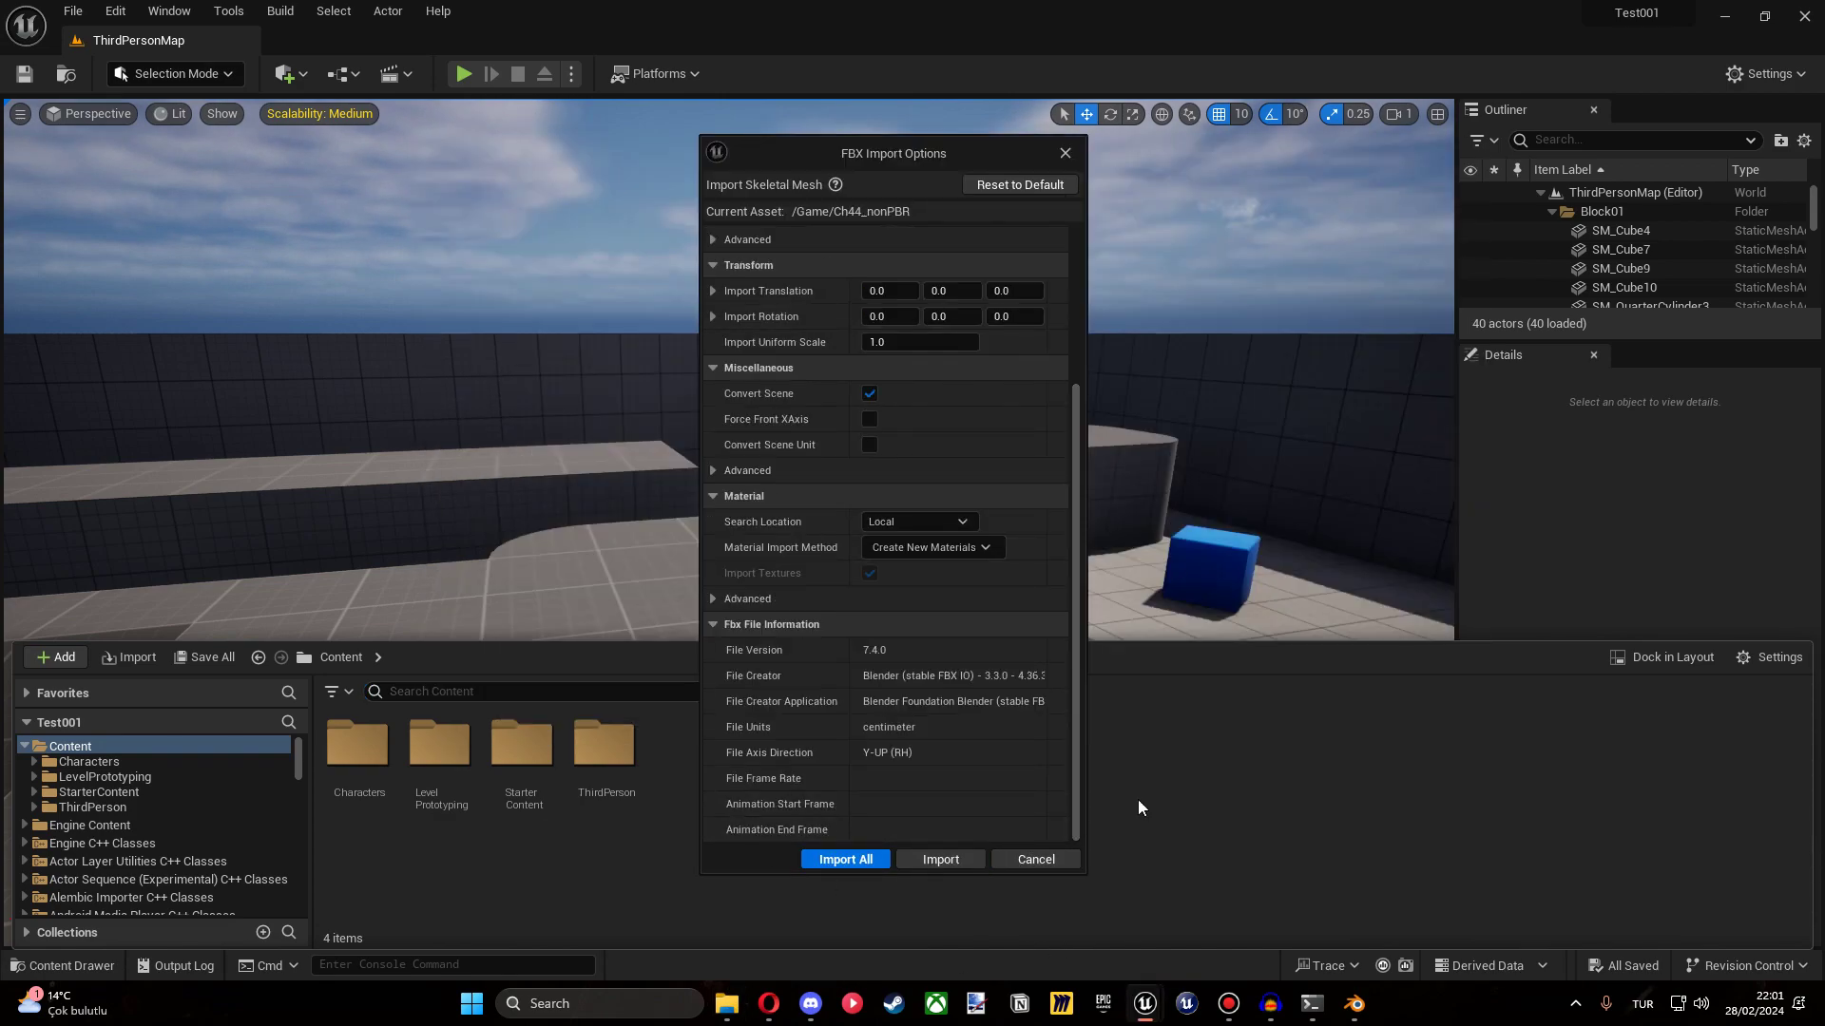
left_click(939, 860)
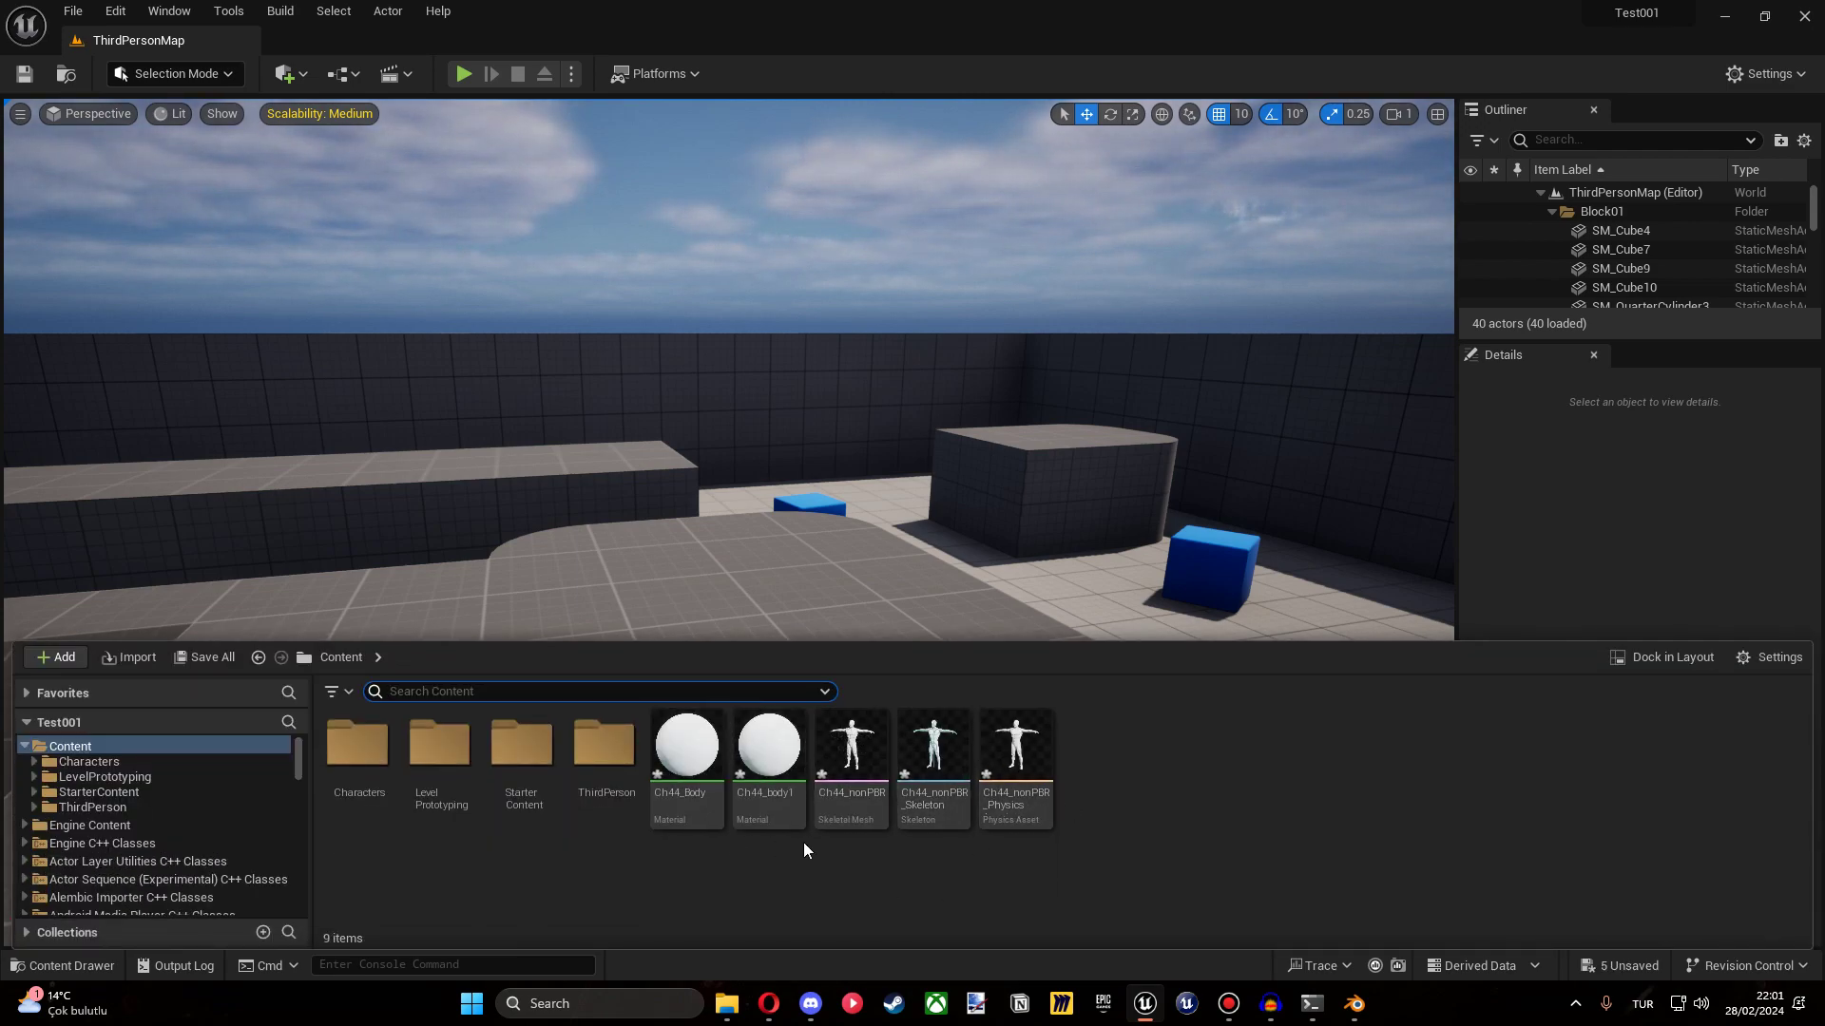
Force-delete the imported Ch44_Body and Ch44_body1 materials and open the mesh.
left_click(686, 751)
left_click(769, 750, "ctrl")
key("Delete")
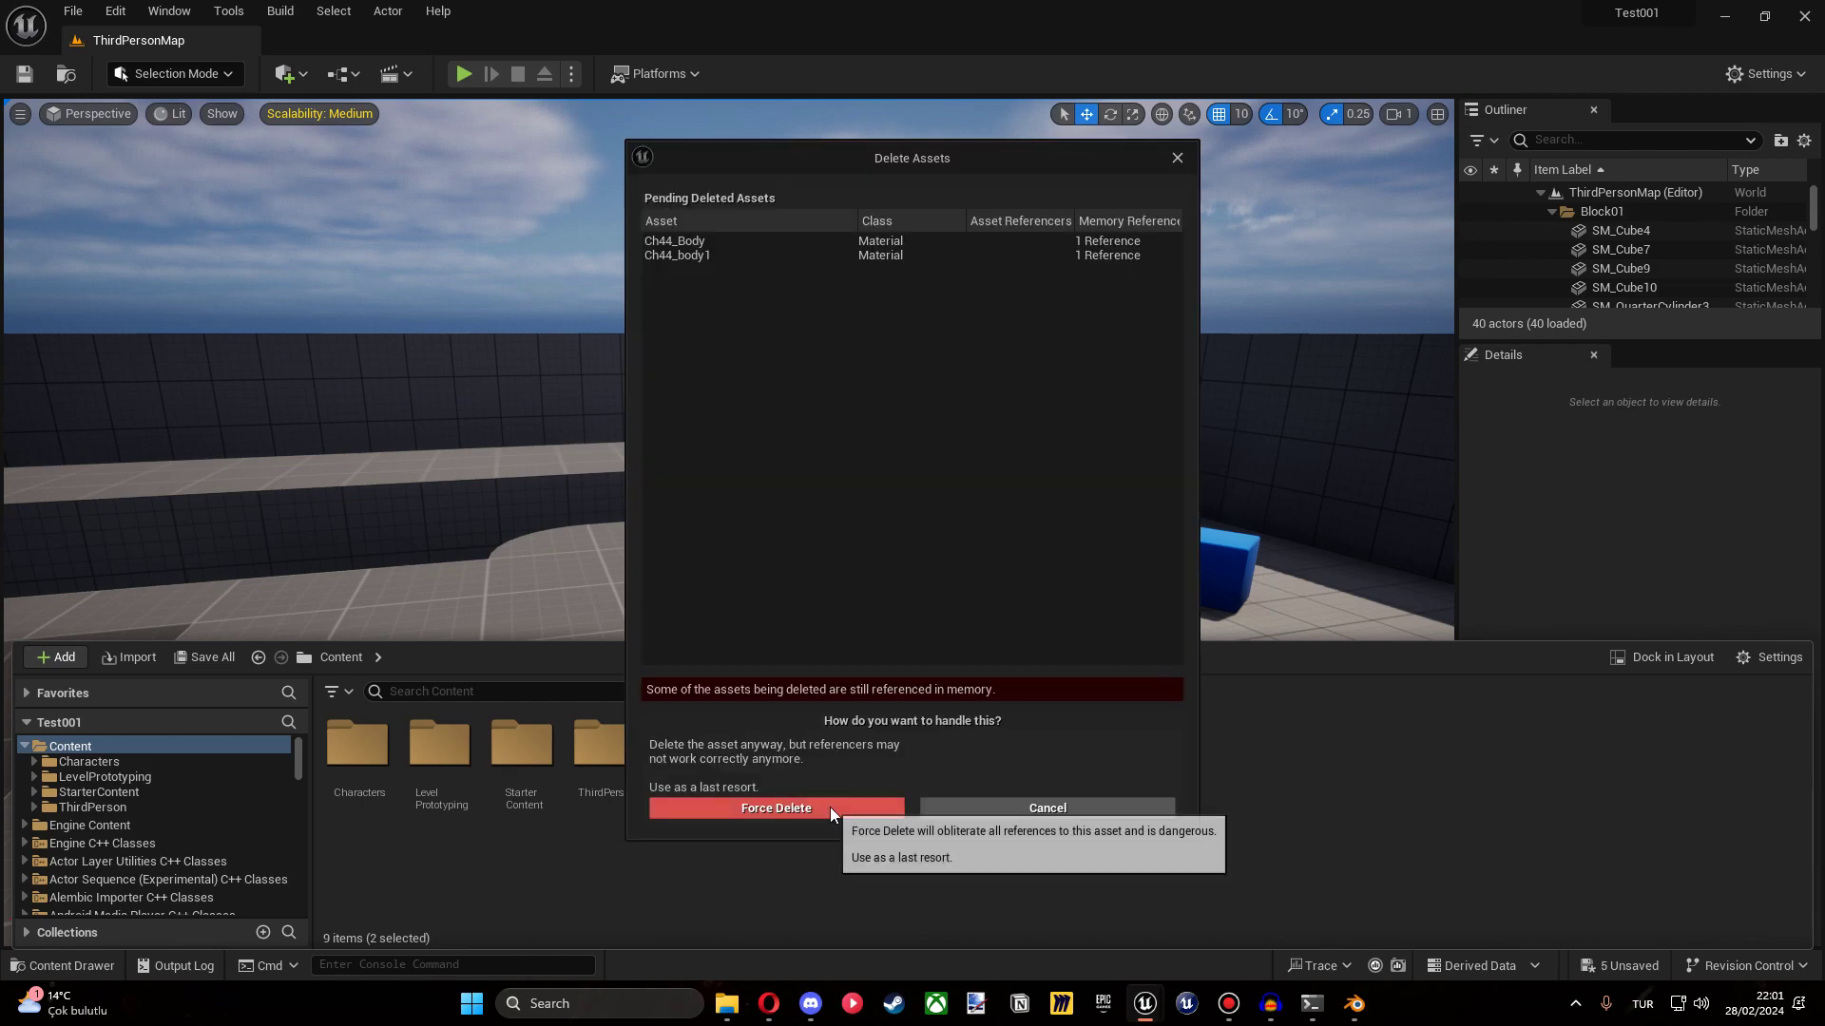
left_click(830, 807)
double_click(696, 755)
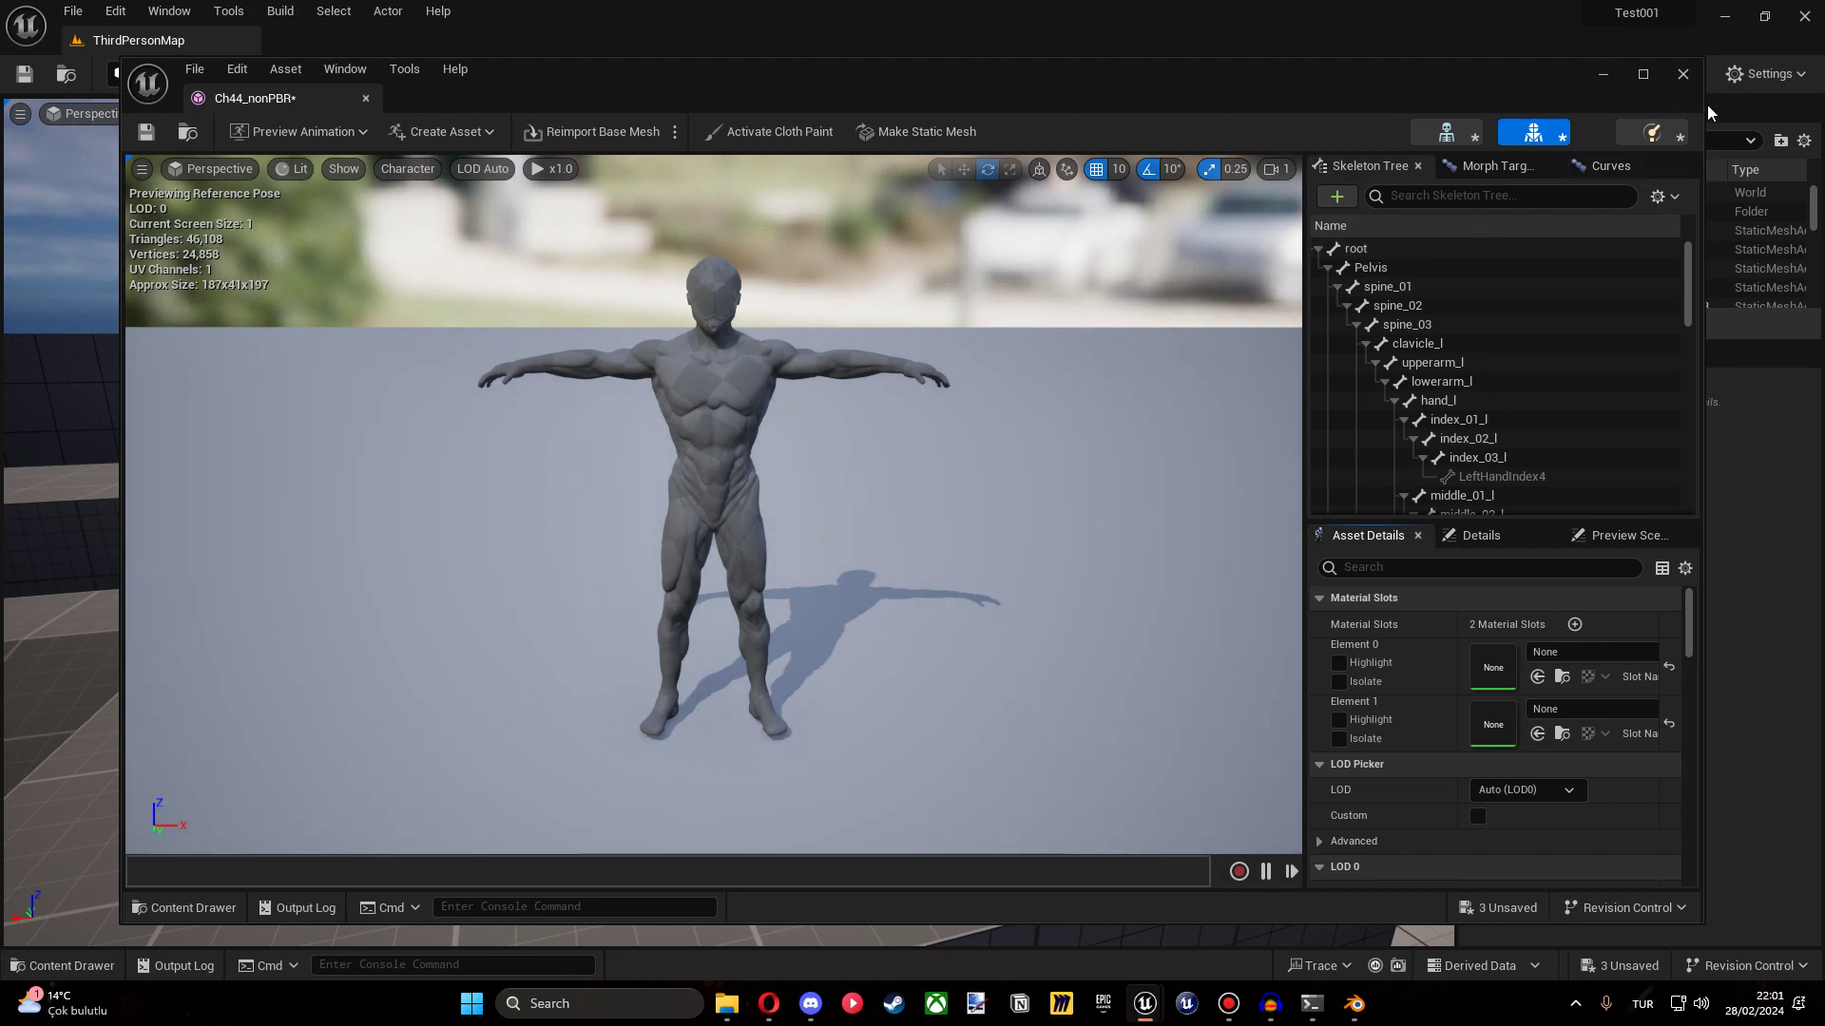
Import the original Ch44_nonPBR from Anims_In into the ThirdPerson folder.
left_click(97, 747)
left_click(727, 1004)
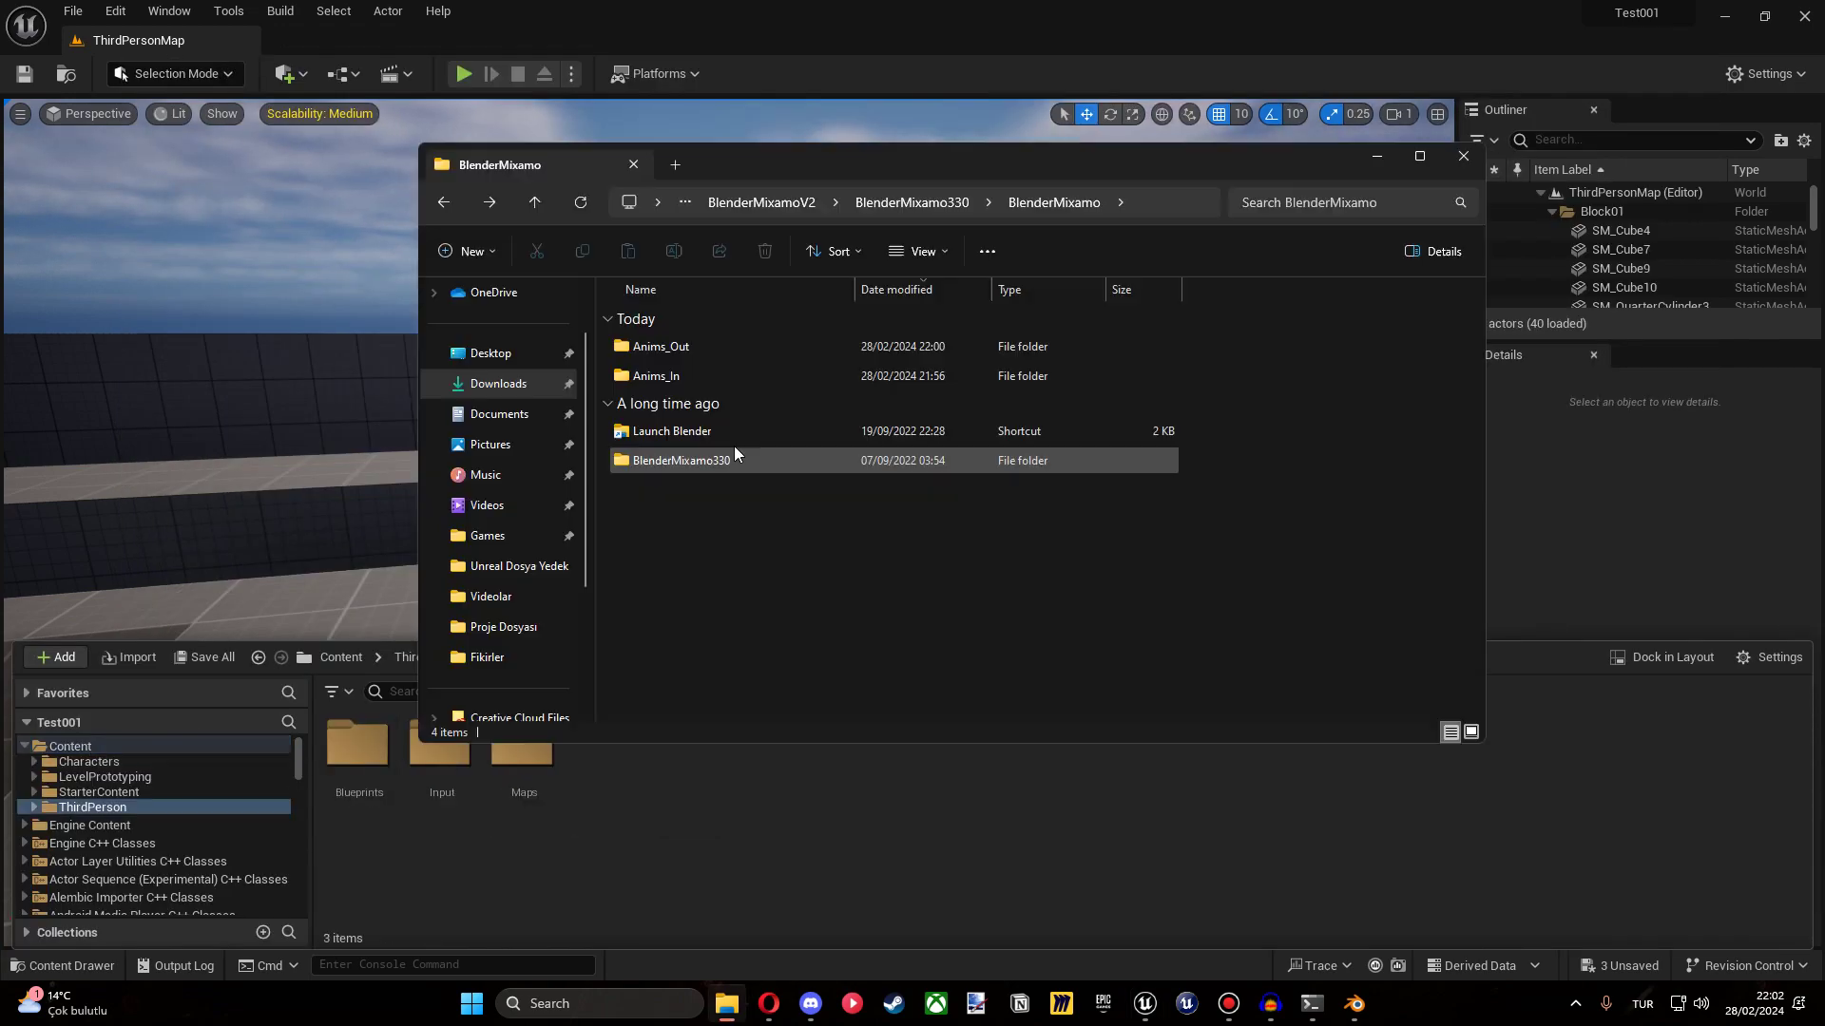
double_click(697, 373)
left_click(648, 495)
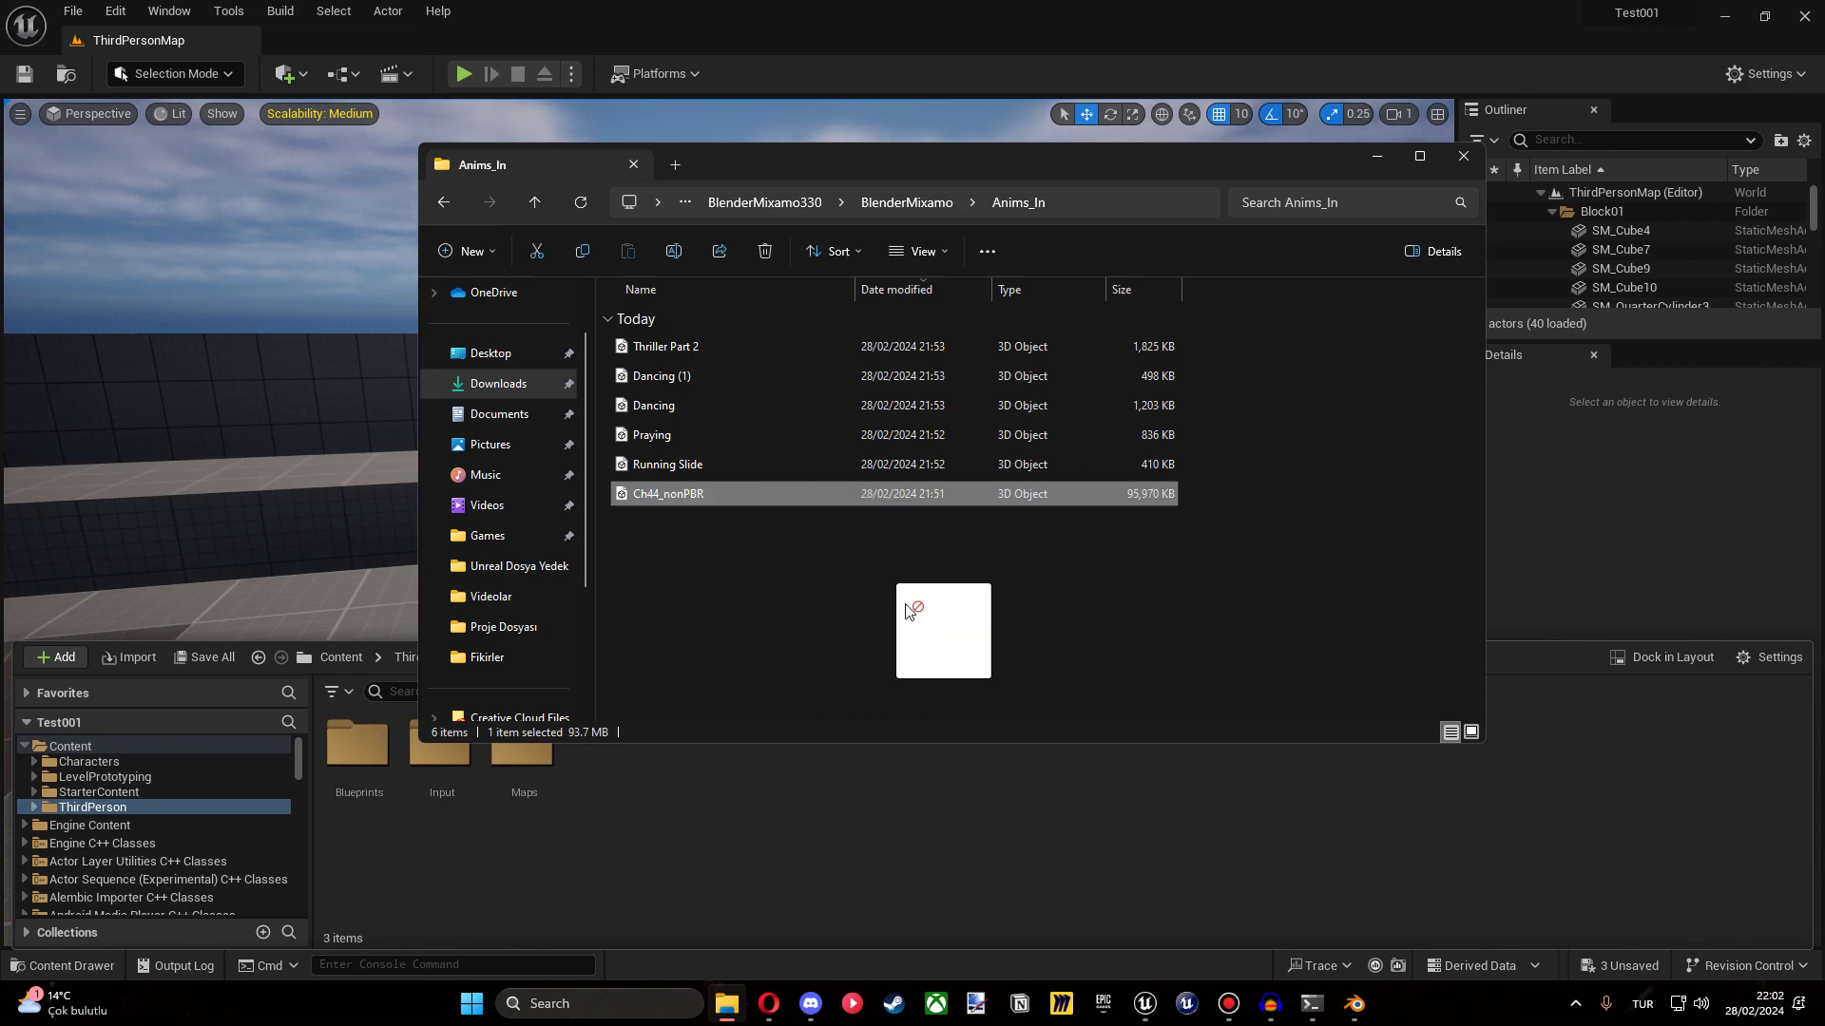
left_click_drag(649, 494, 929, 807)
left_click(961, 860)
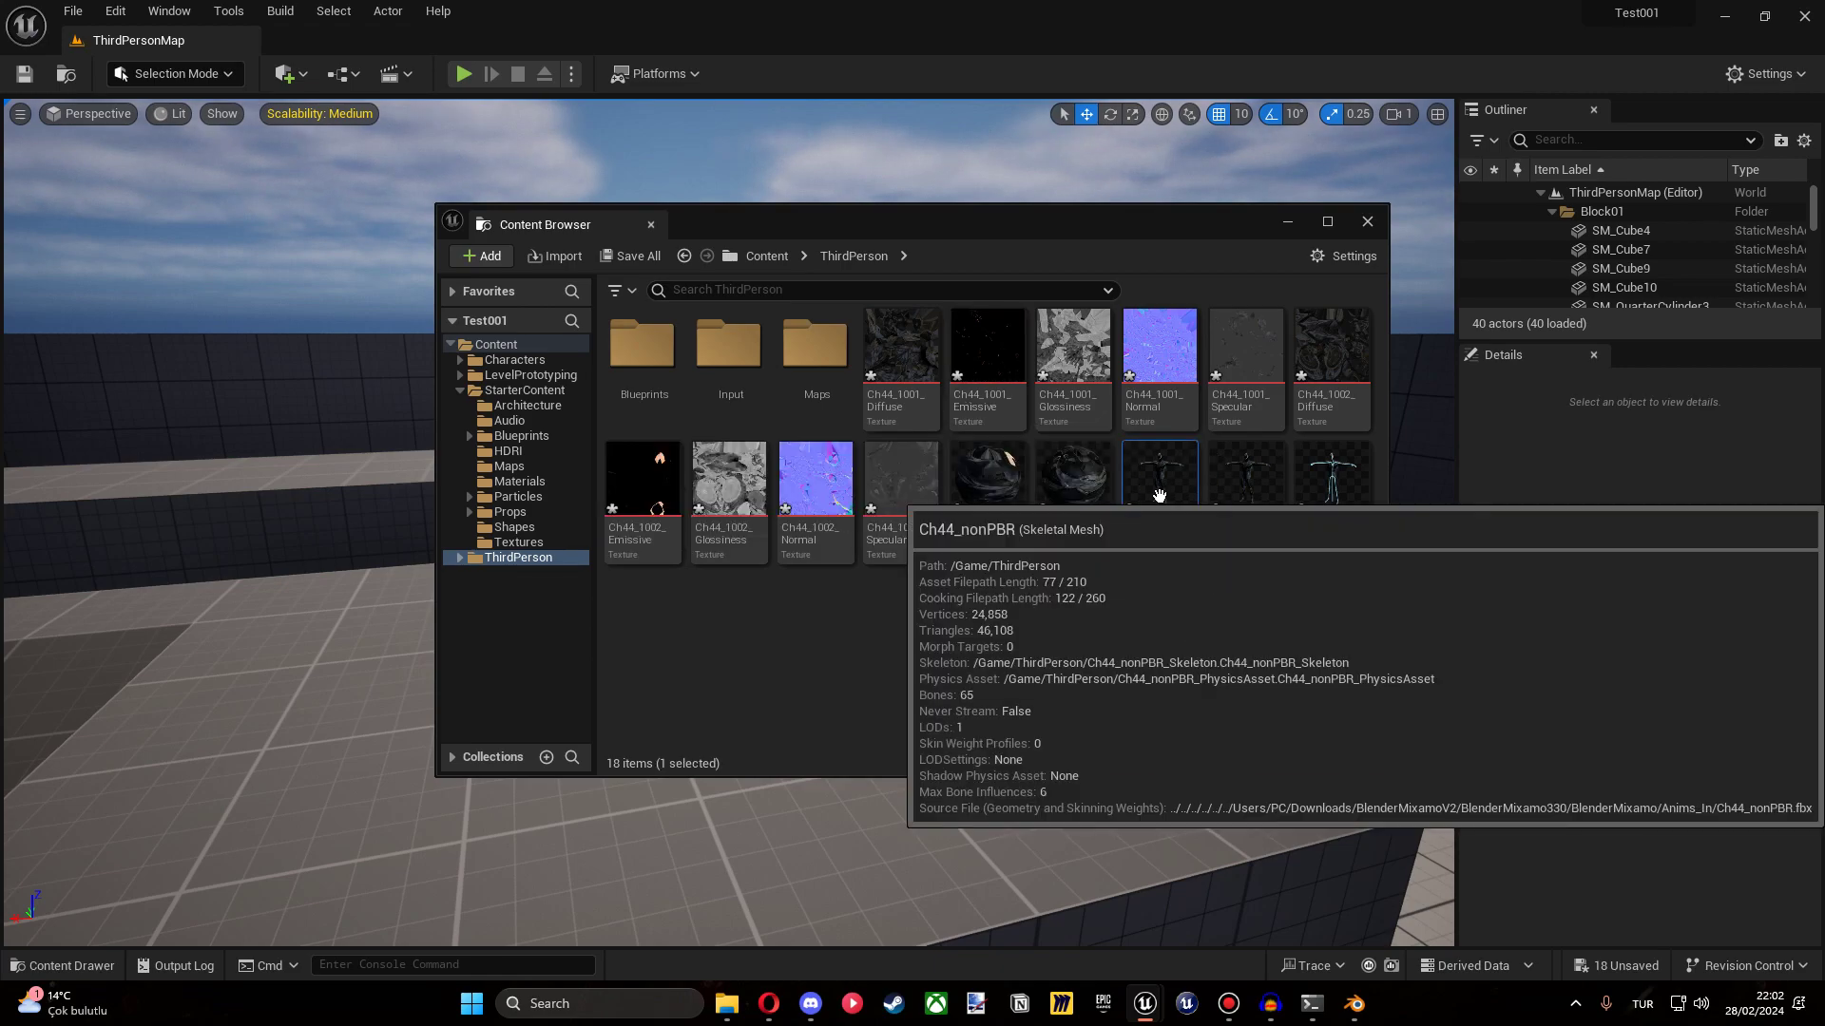
Inspect the original Ch44_nonPBR, then delete its mesh, physics asset and skeleton.
double_click(1158, 484)
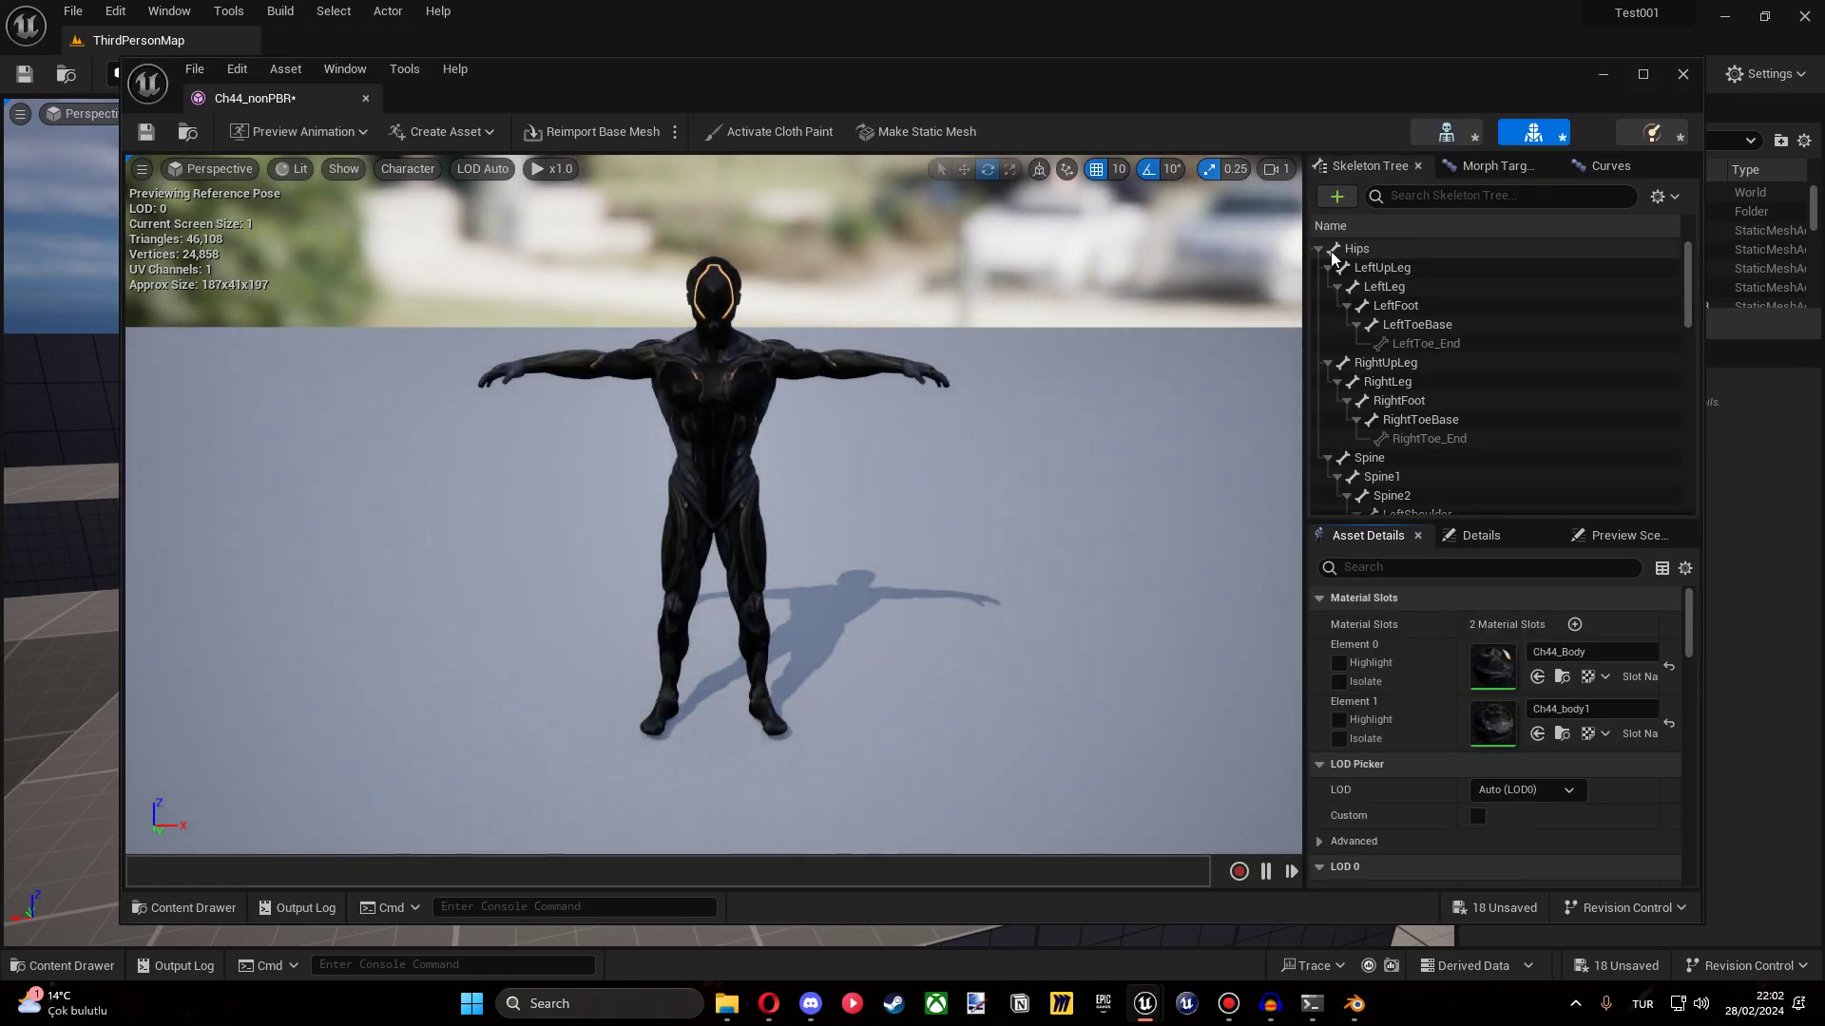
key("alt+Tab")
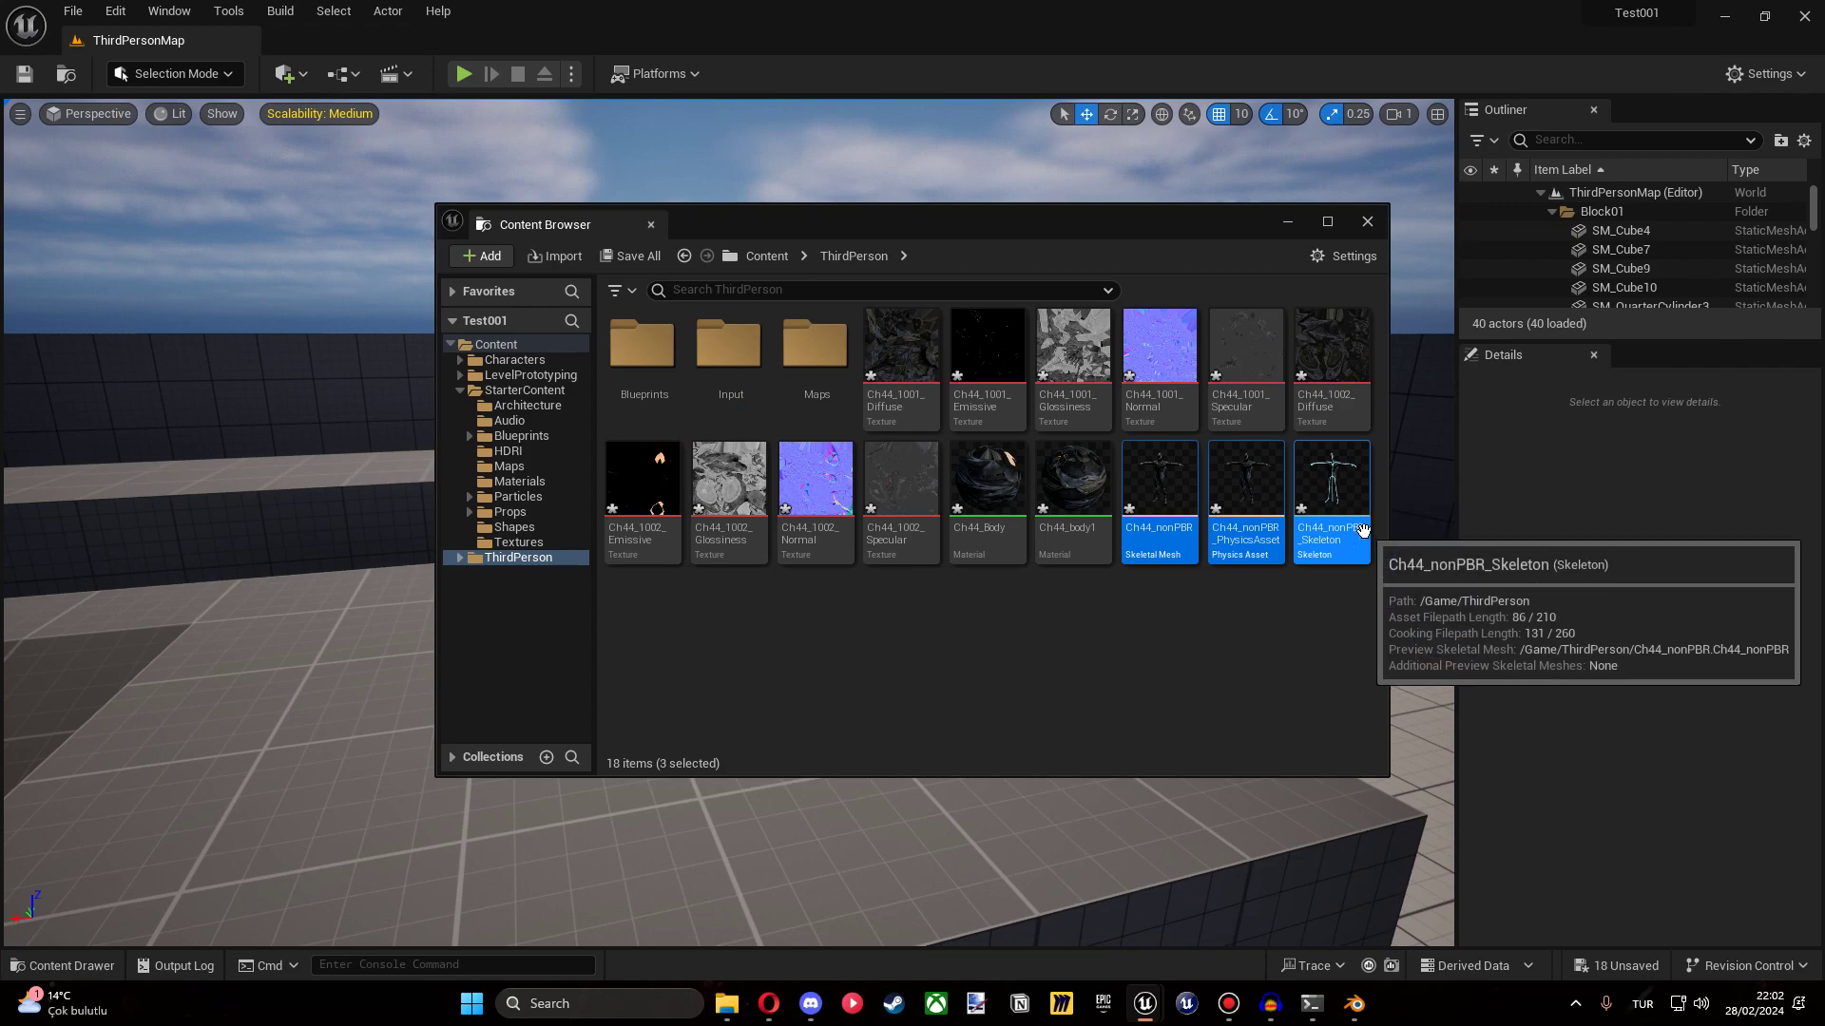
key("Delete")
left_click(863, 801)
left_click(1368, 222)
key("ctrl+space")
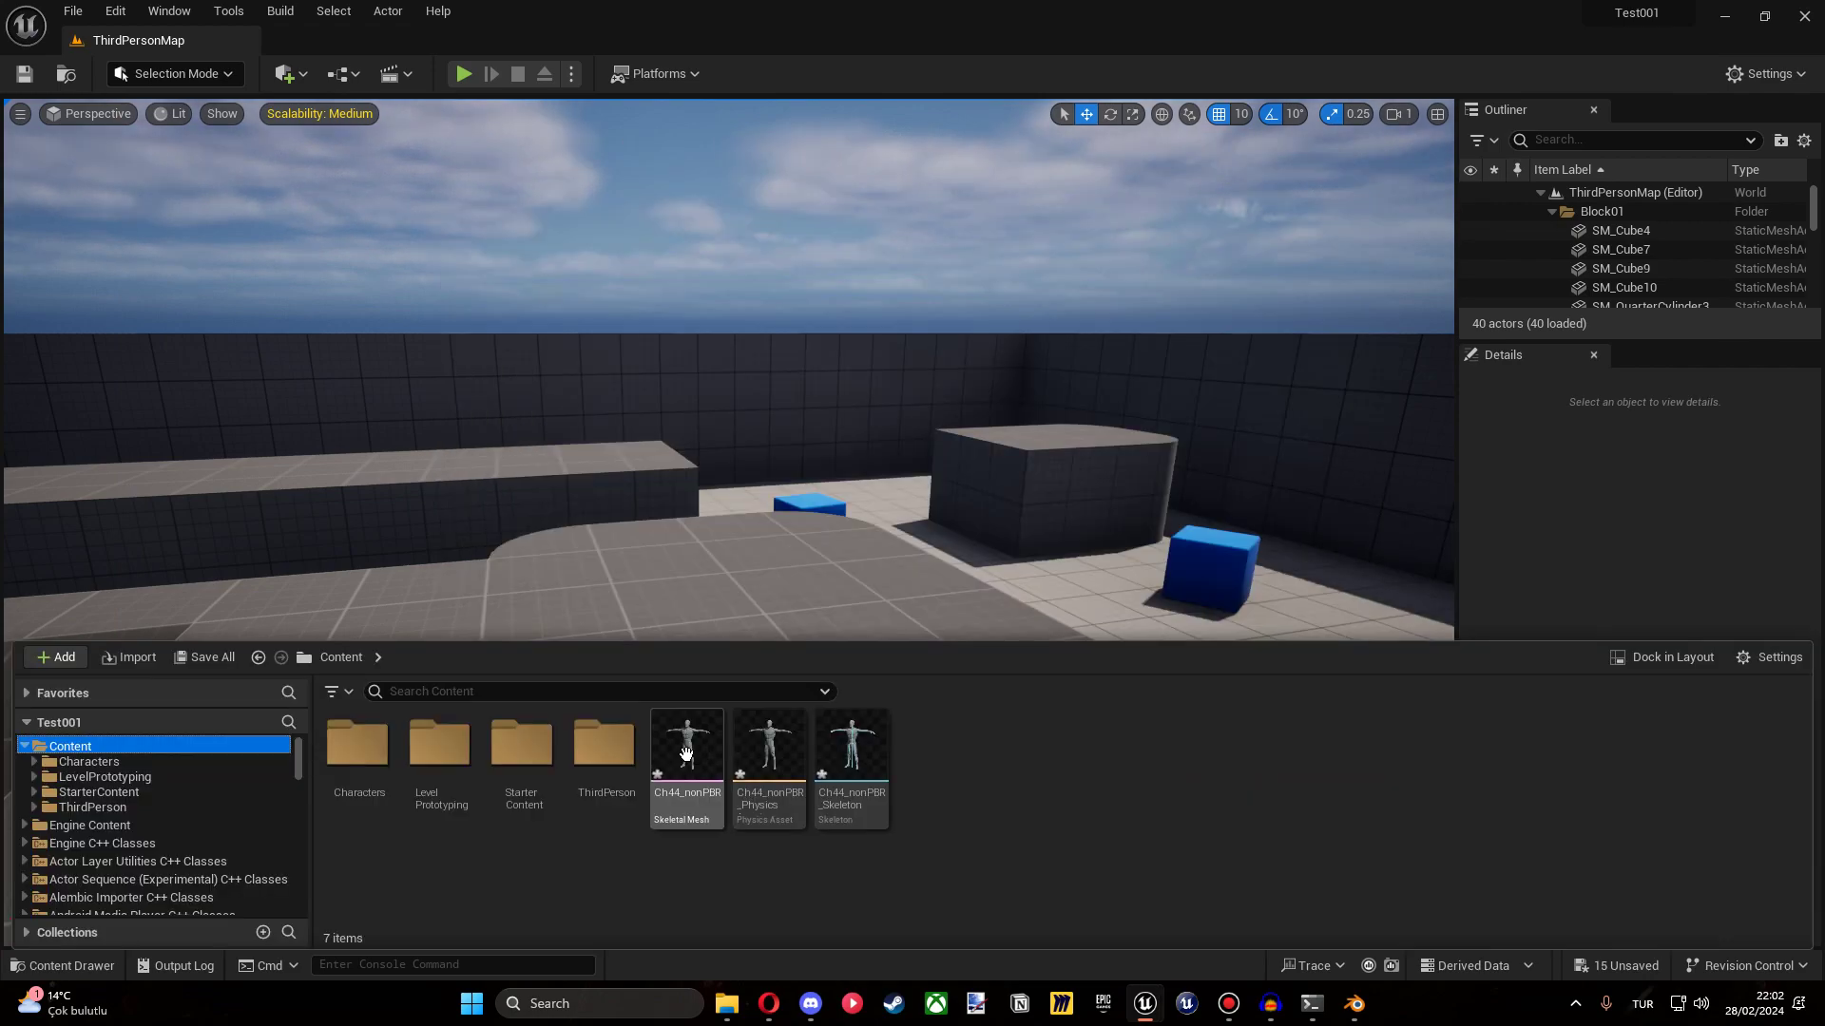
Assign Ch44_Body and Ch44_body1 to the converted mesh's two material slots.
double_click(685, 754)
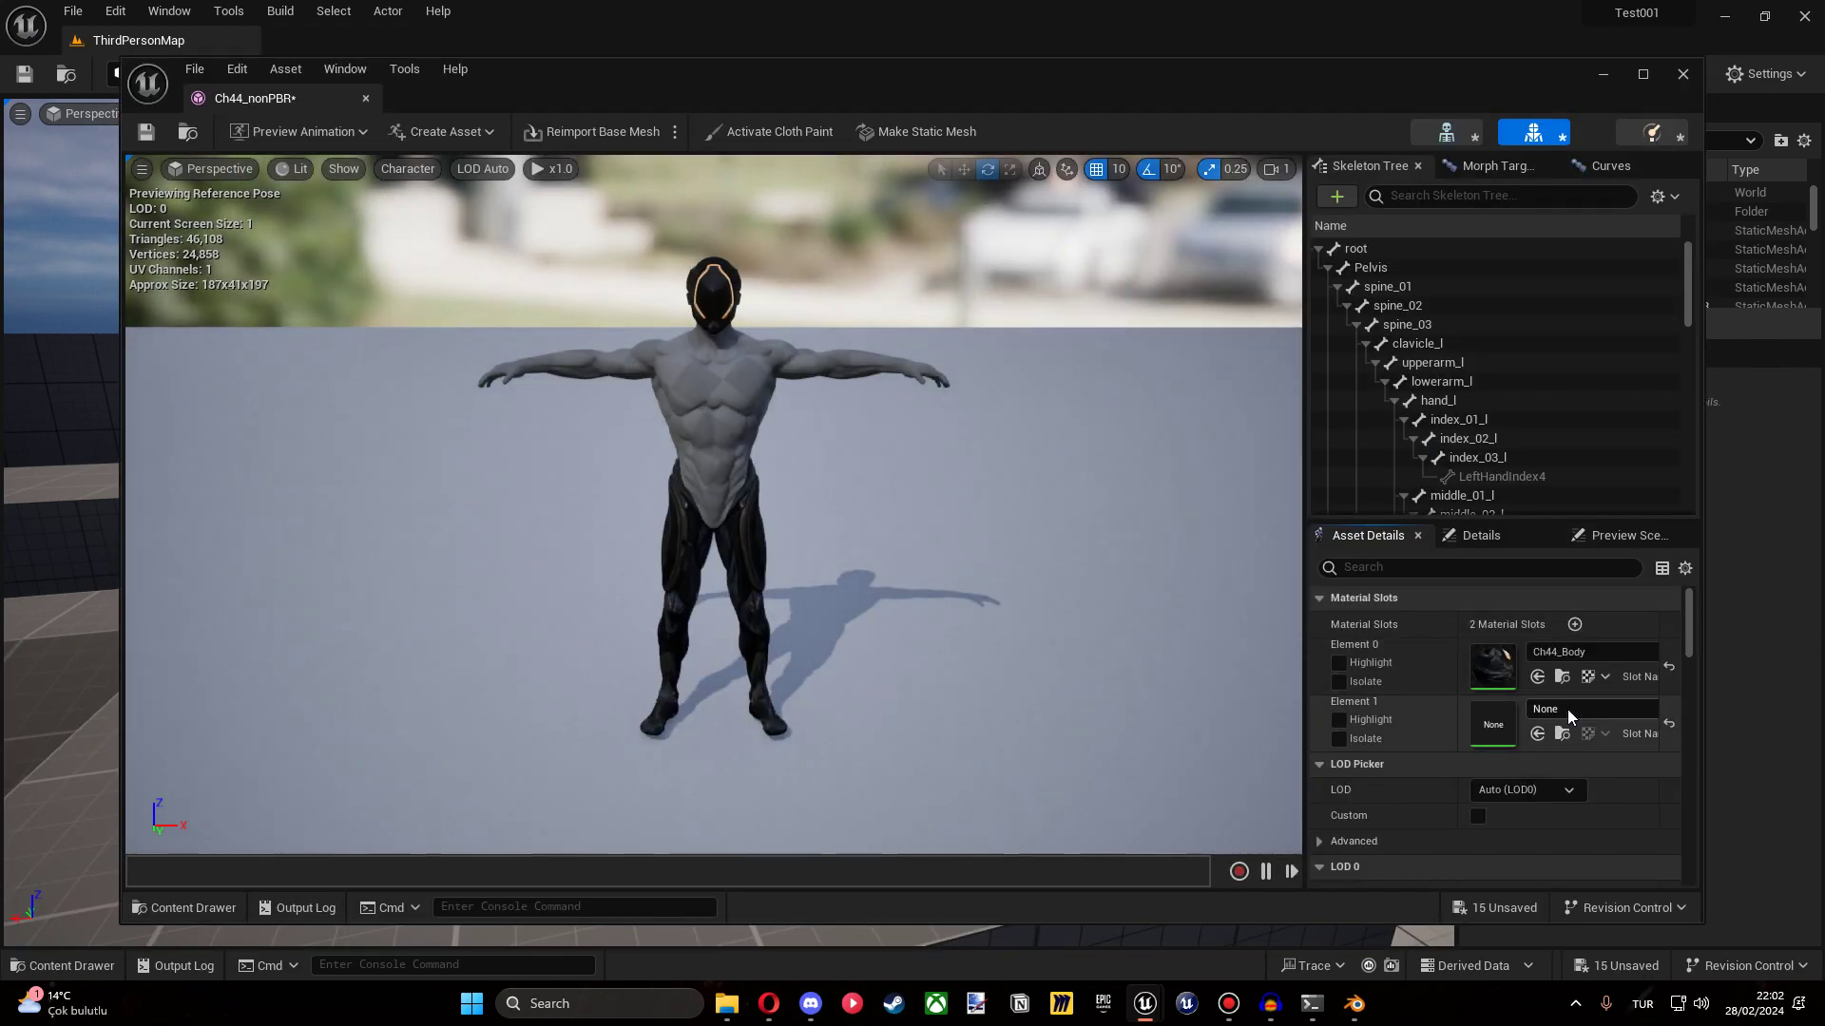
left_click(1566, 709)
left_click(1597, 518)
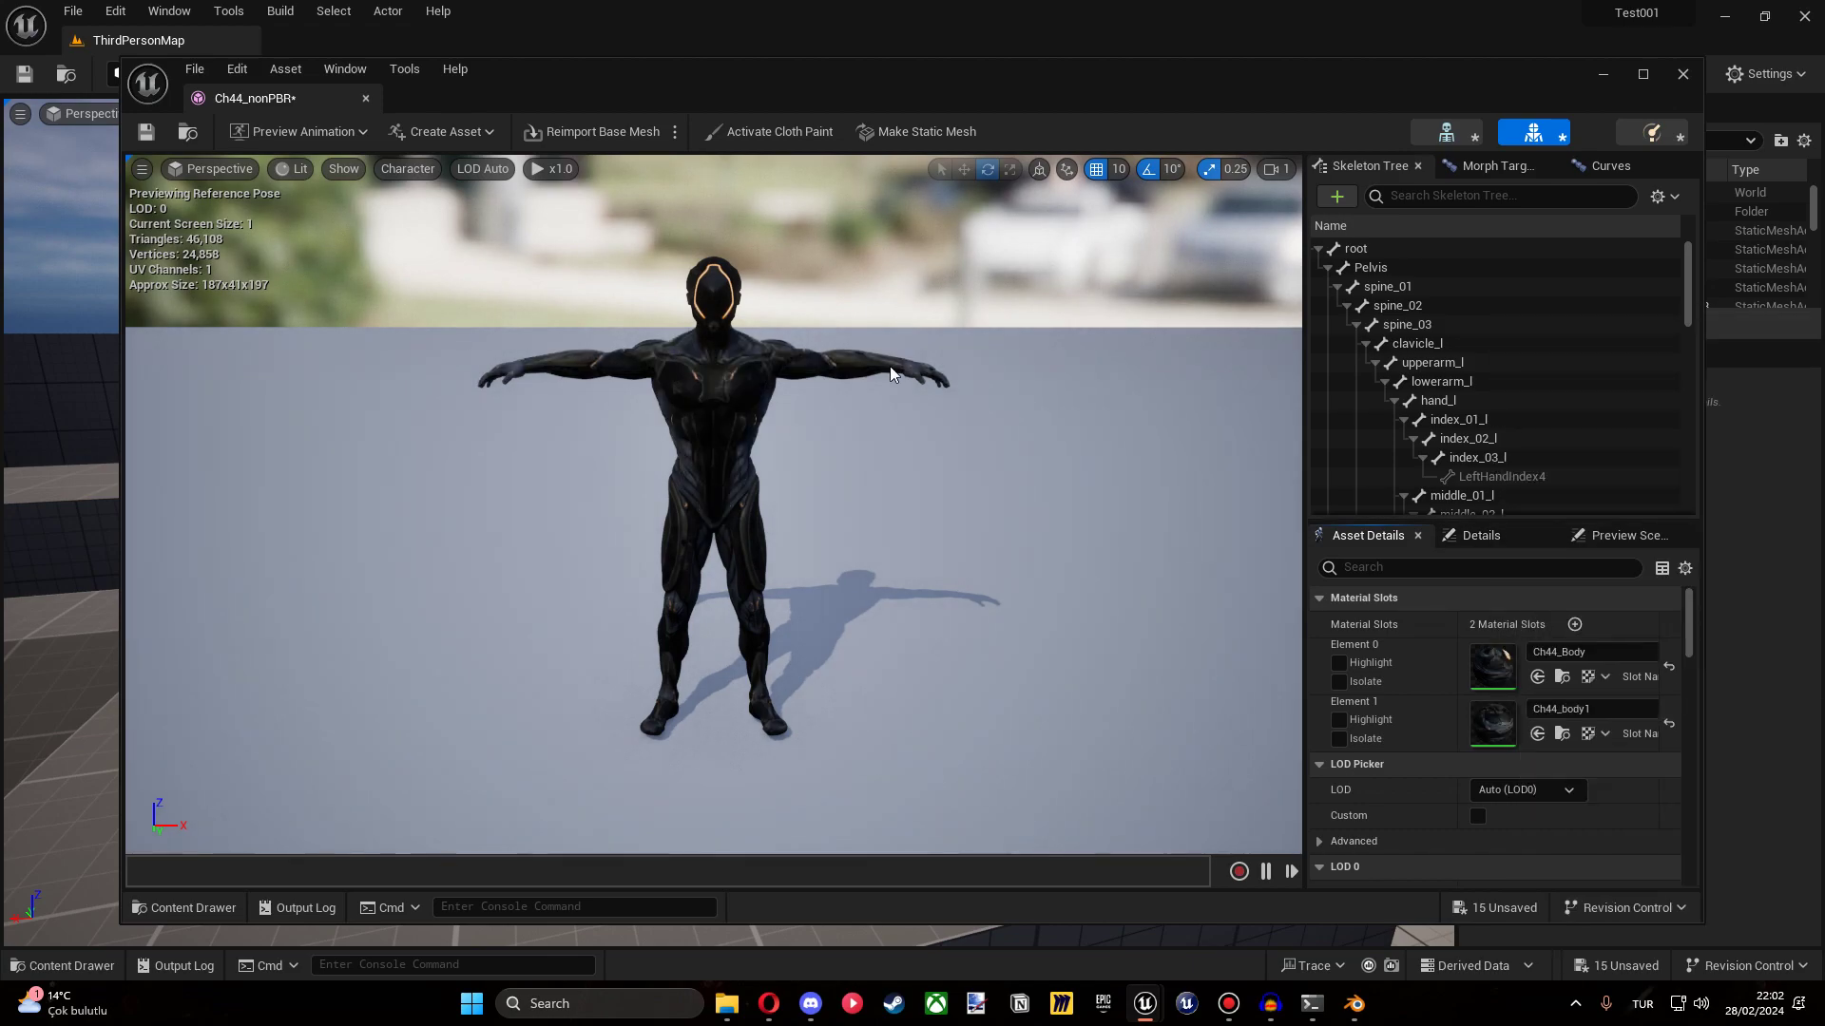
mouse_move(713, 475)
left_mouse_down()
mouse_move(665, 399)
mouse_move(842, 418)
left_mouse_up()
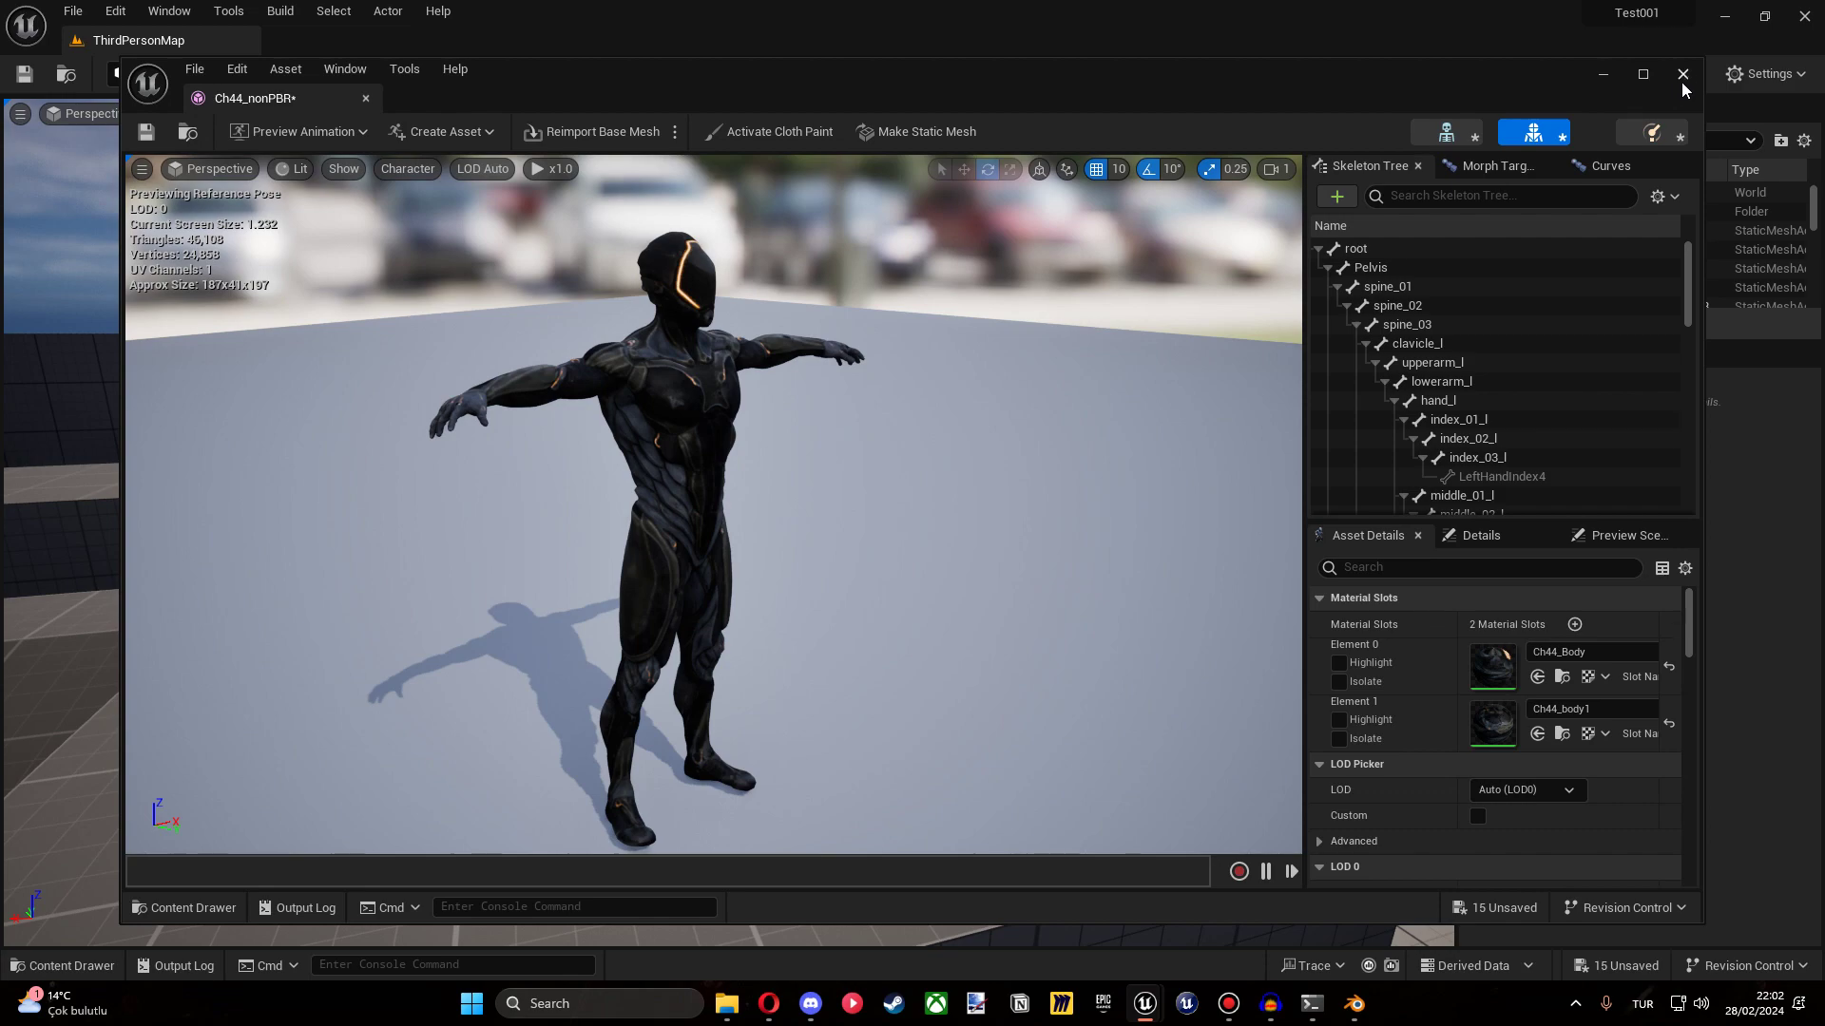
left_click(1682, 76)
left_click(727, 1003)
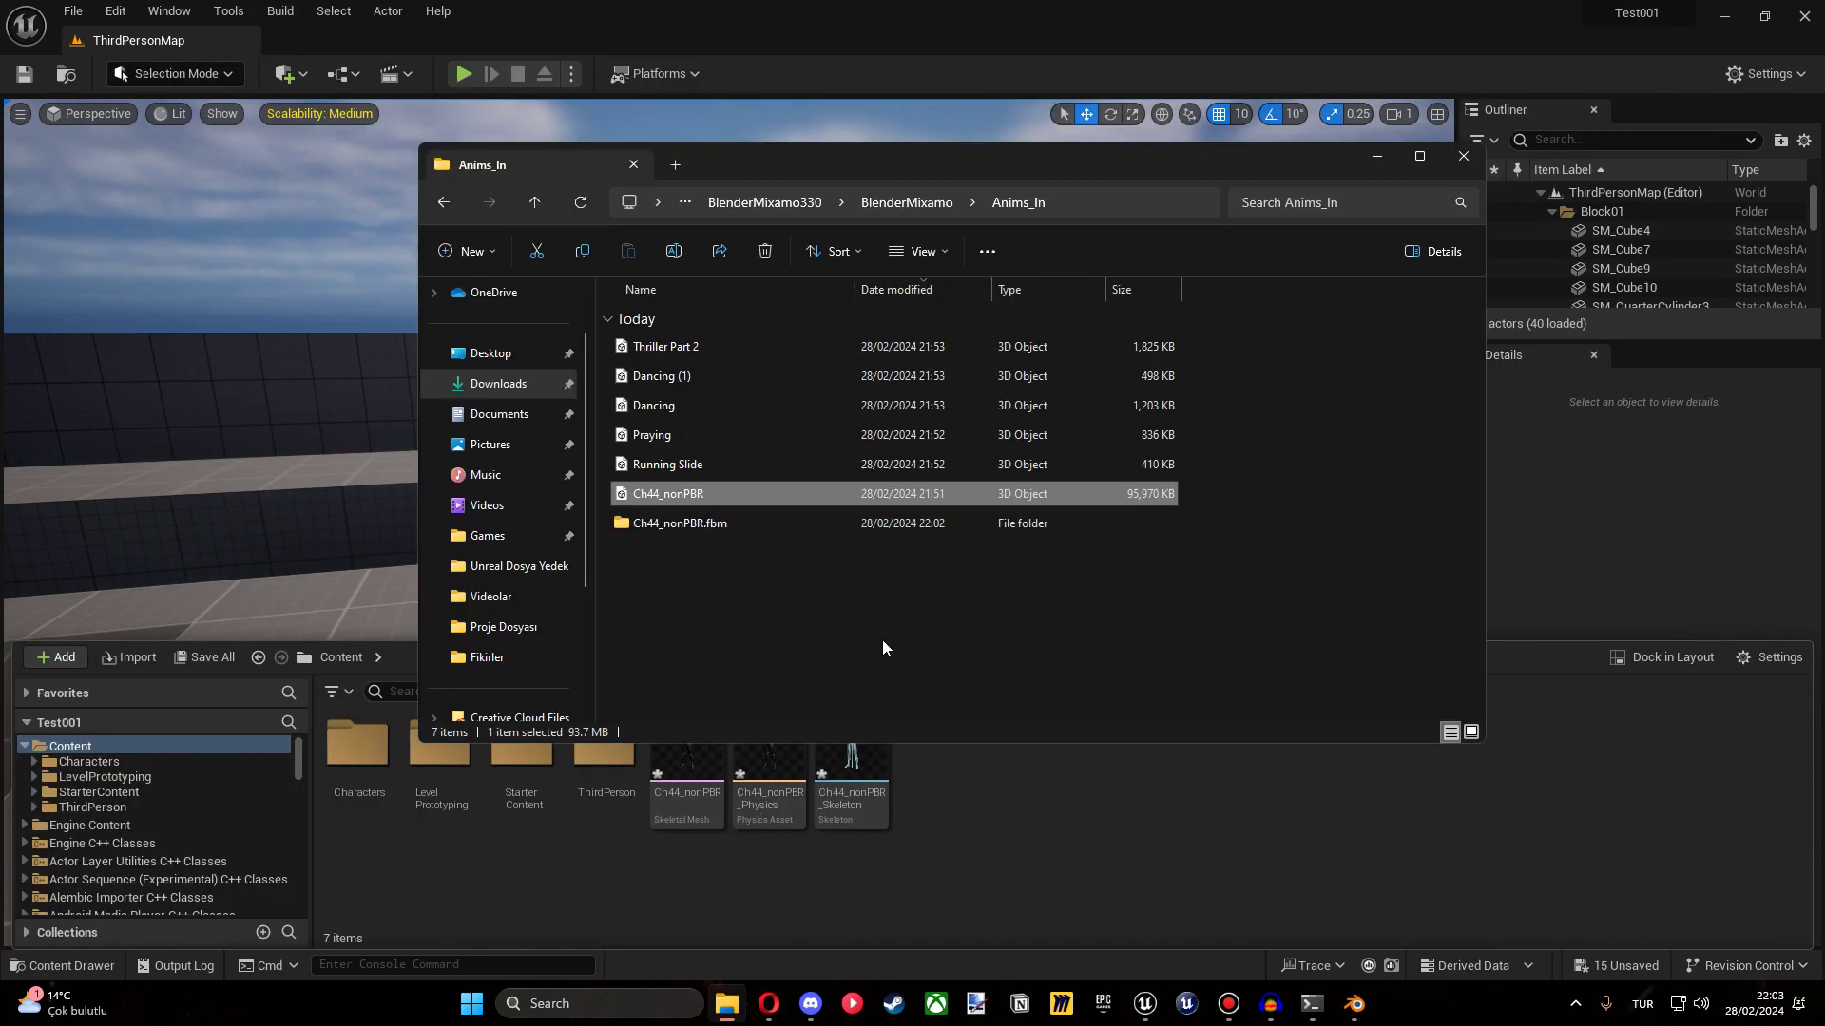
Import the animation FBX without mesh, targeting Ch44_nonPBR_Skeleton.
left_click_drag(882, 636, 656, 371)
left_click_drag(665, 434, 1189, 825)
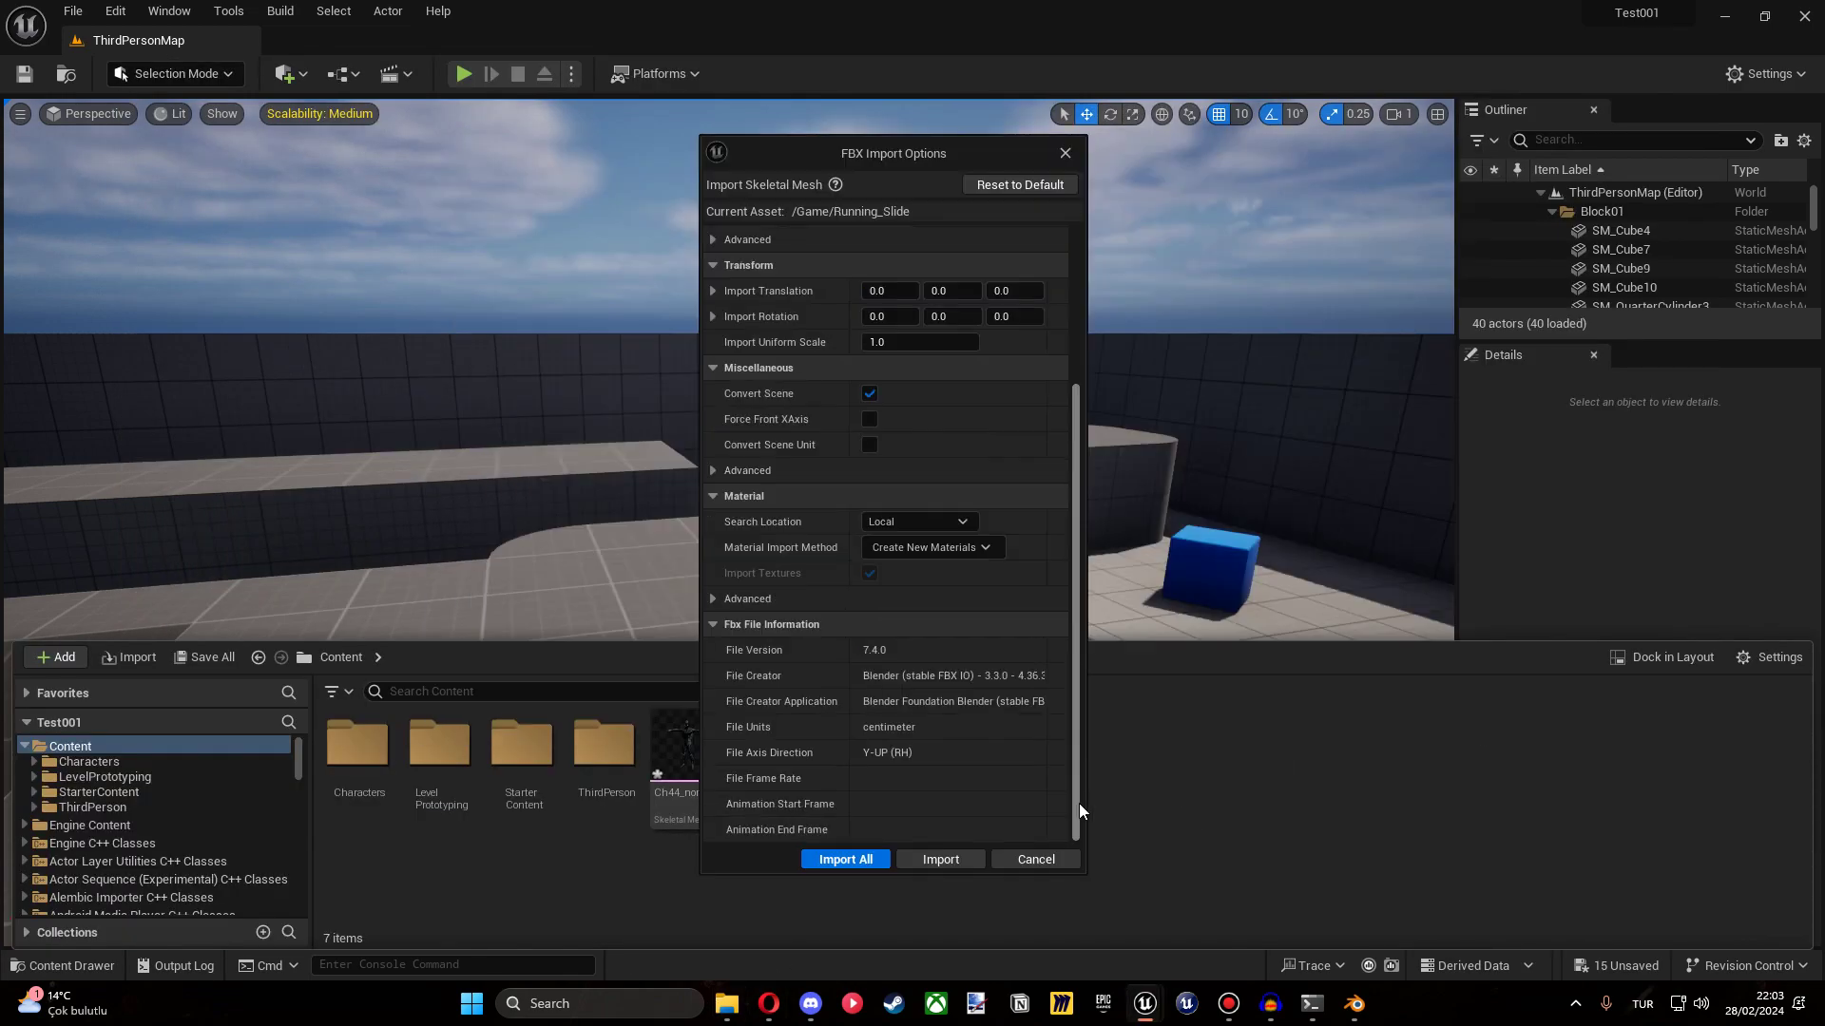
scroll(898, 371, "up", 5)
left_click(869, 258)
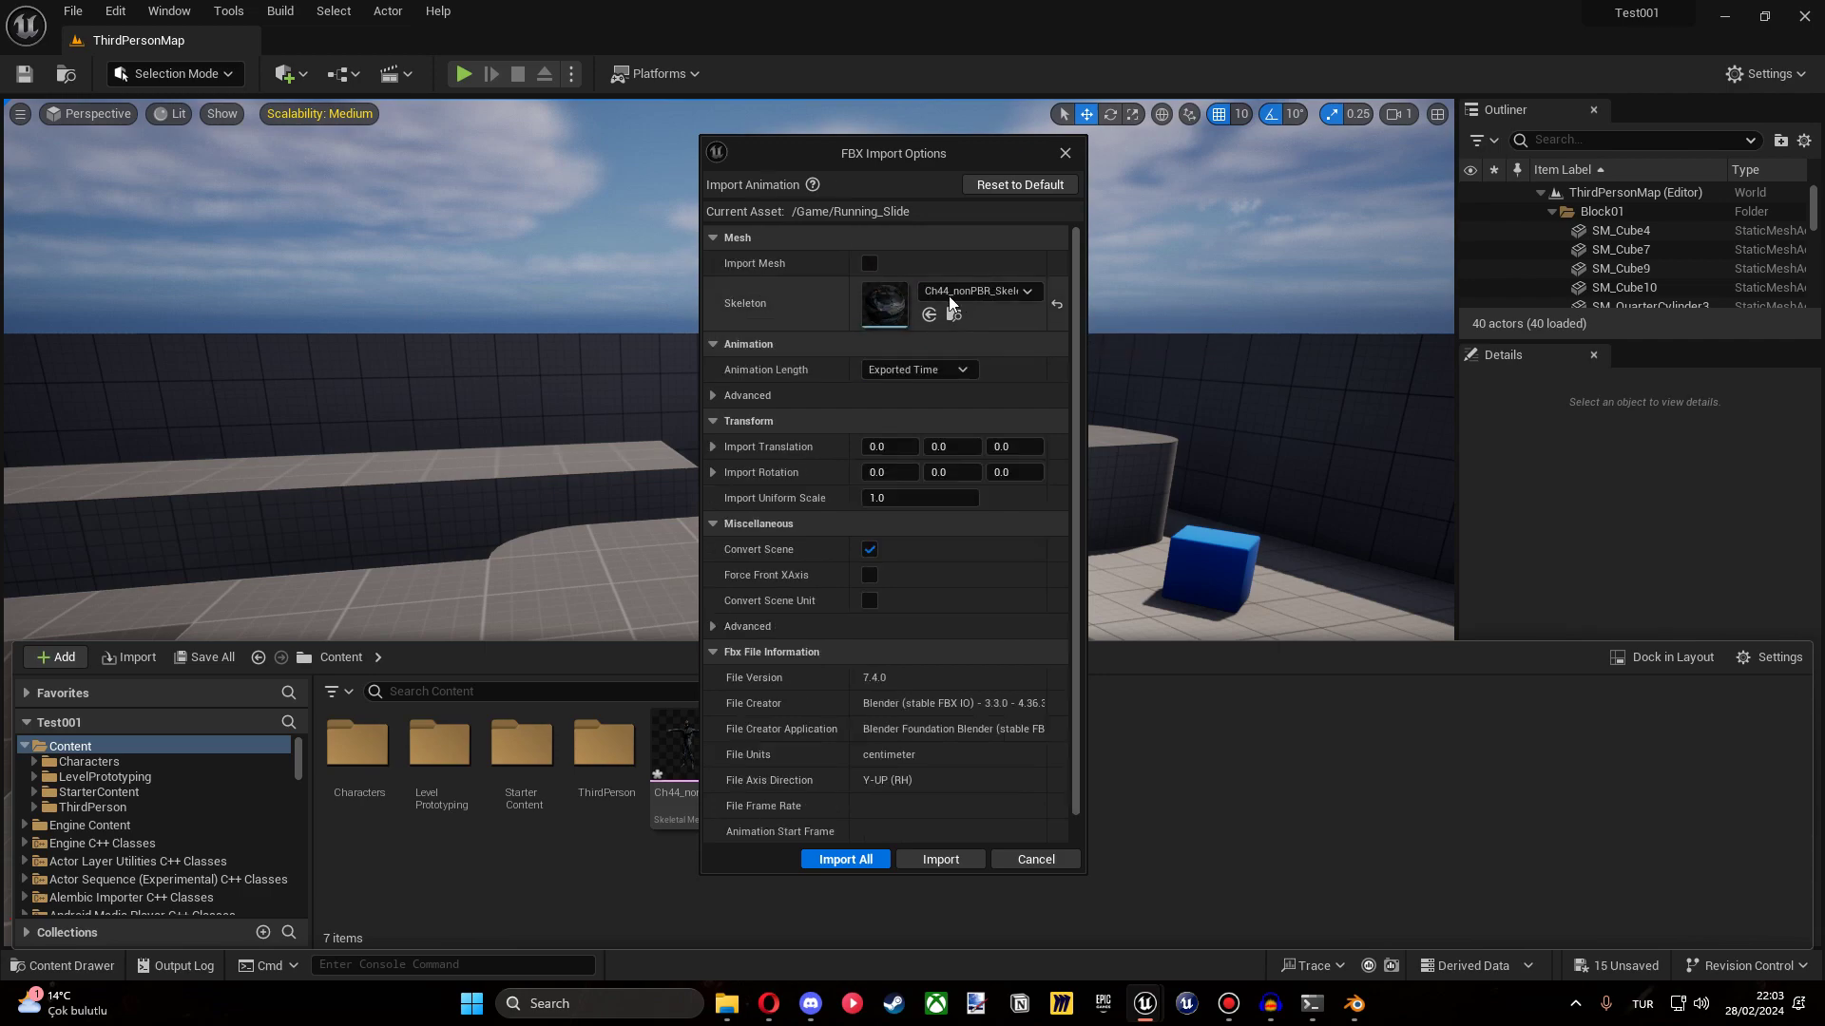
left_click(969, 290)
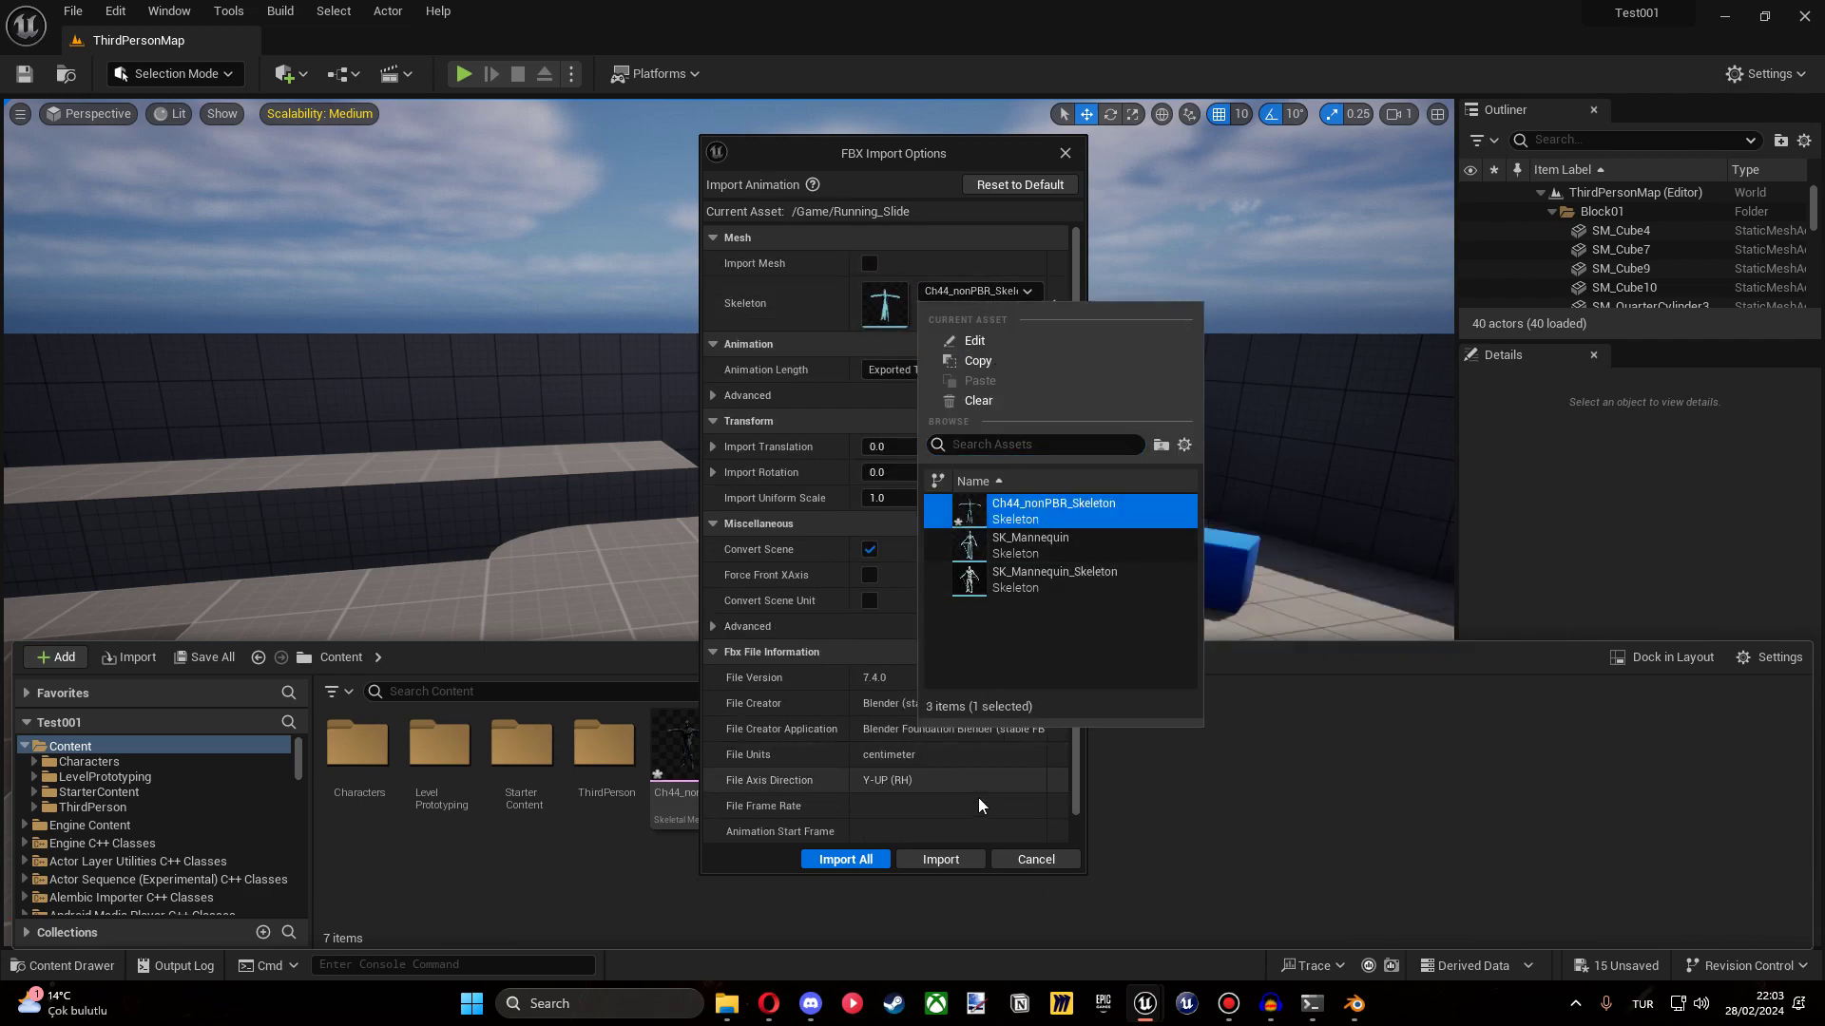
left_click(927, 859)
left_click(929, 859)
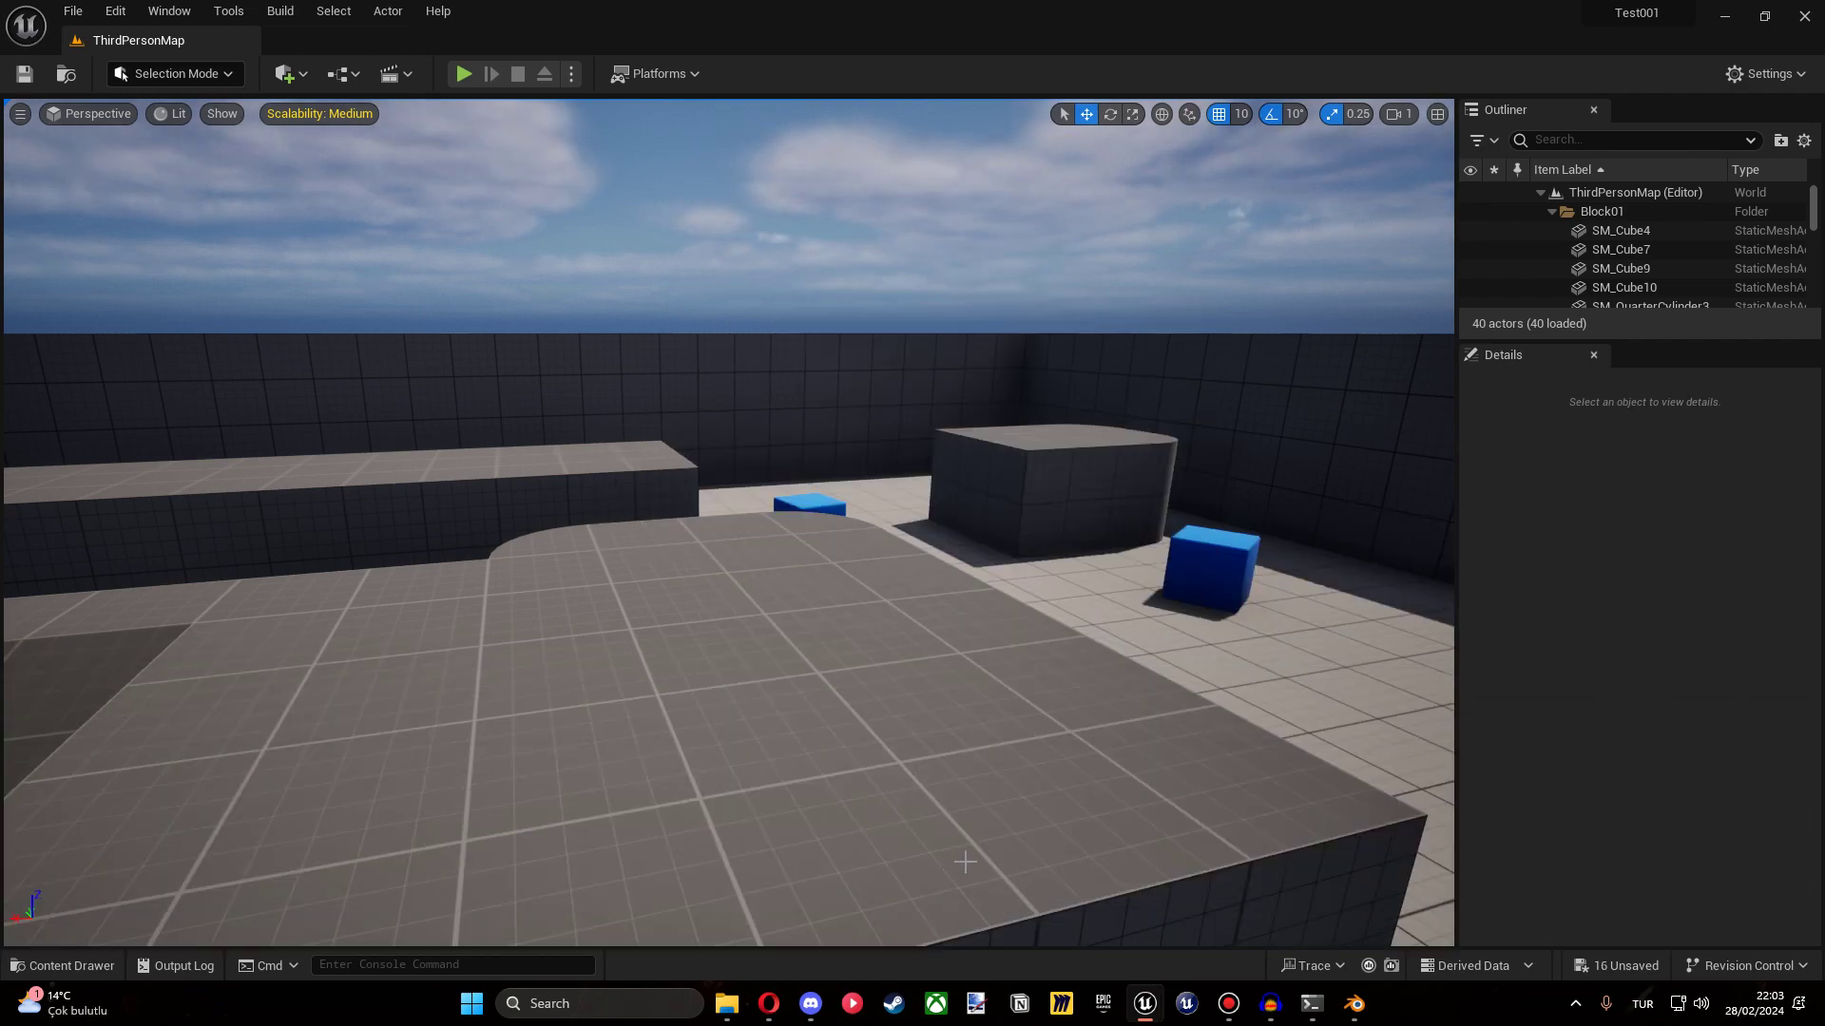
Preview Running_Slide playing on the Ch44_nonPBR character.
double_click(960, 751)
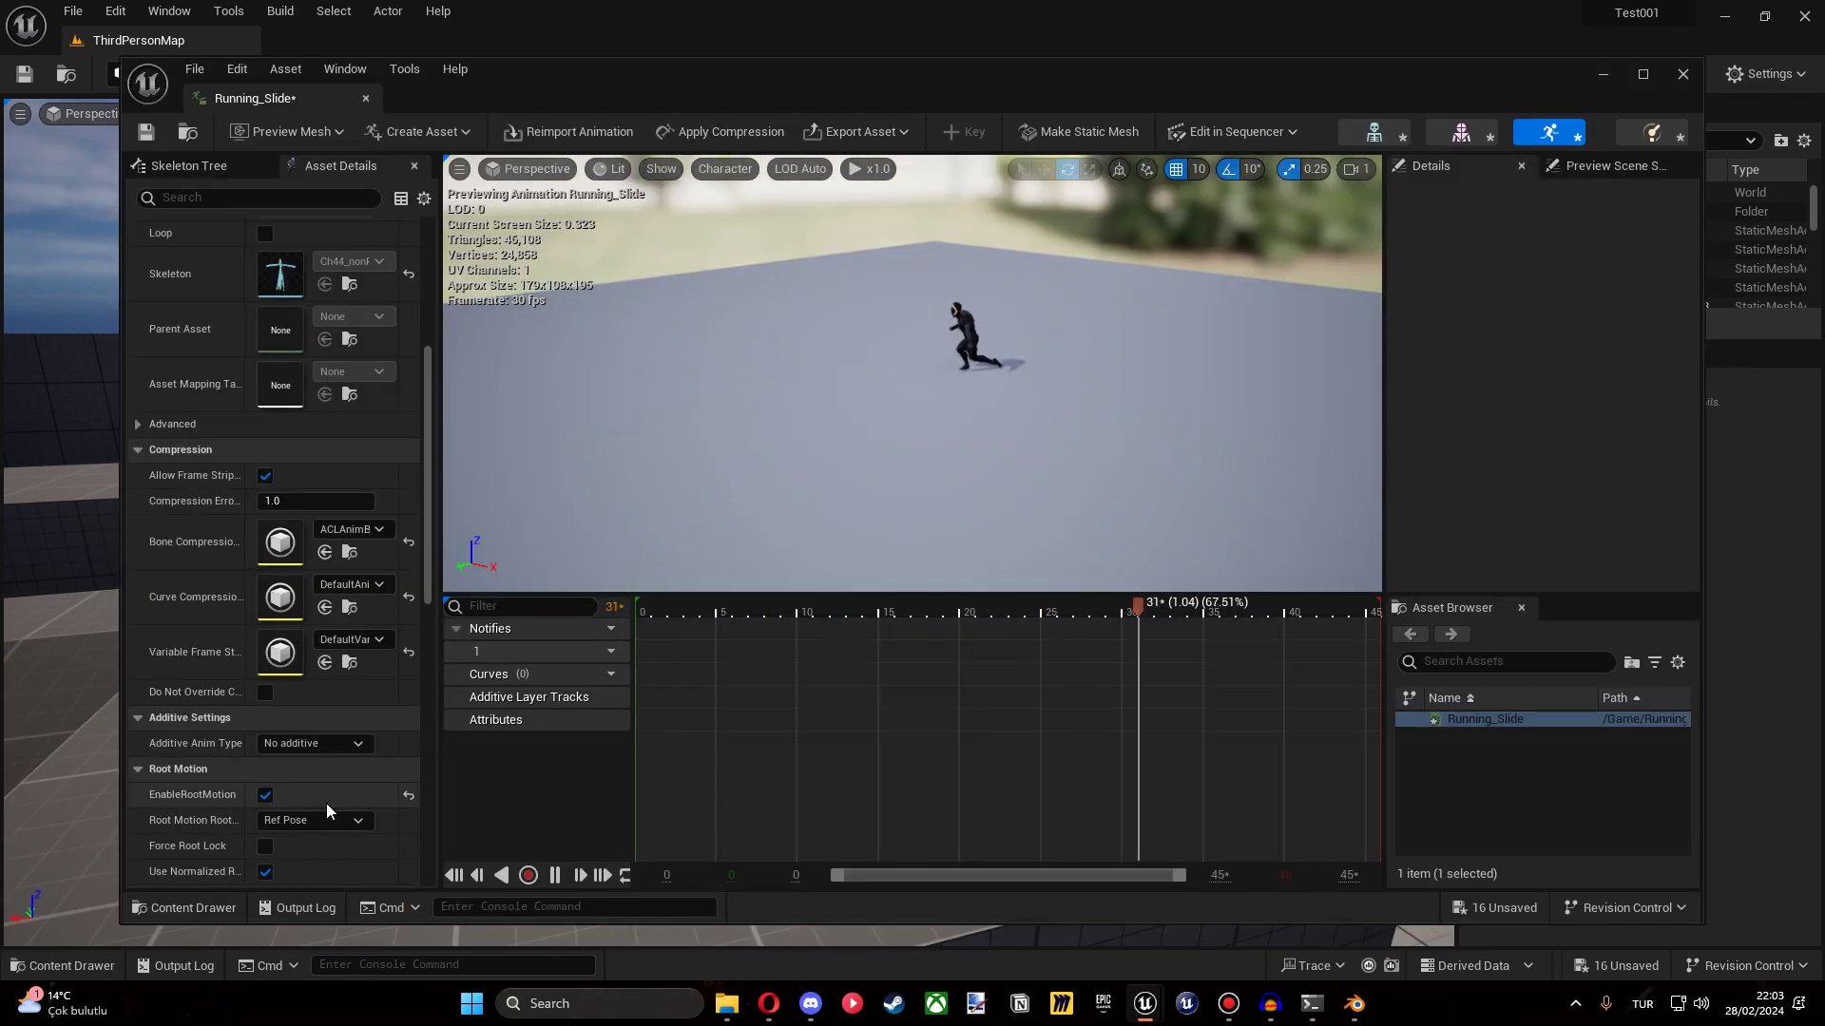
left_click_drag(1021, 357, 1045, 335)
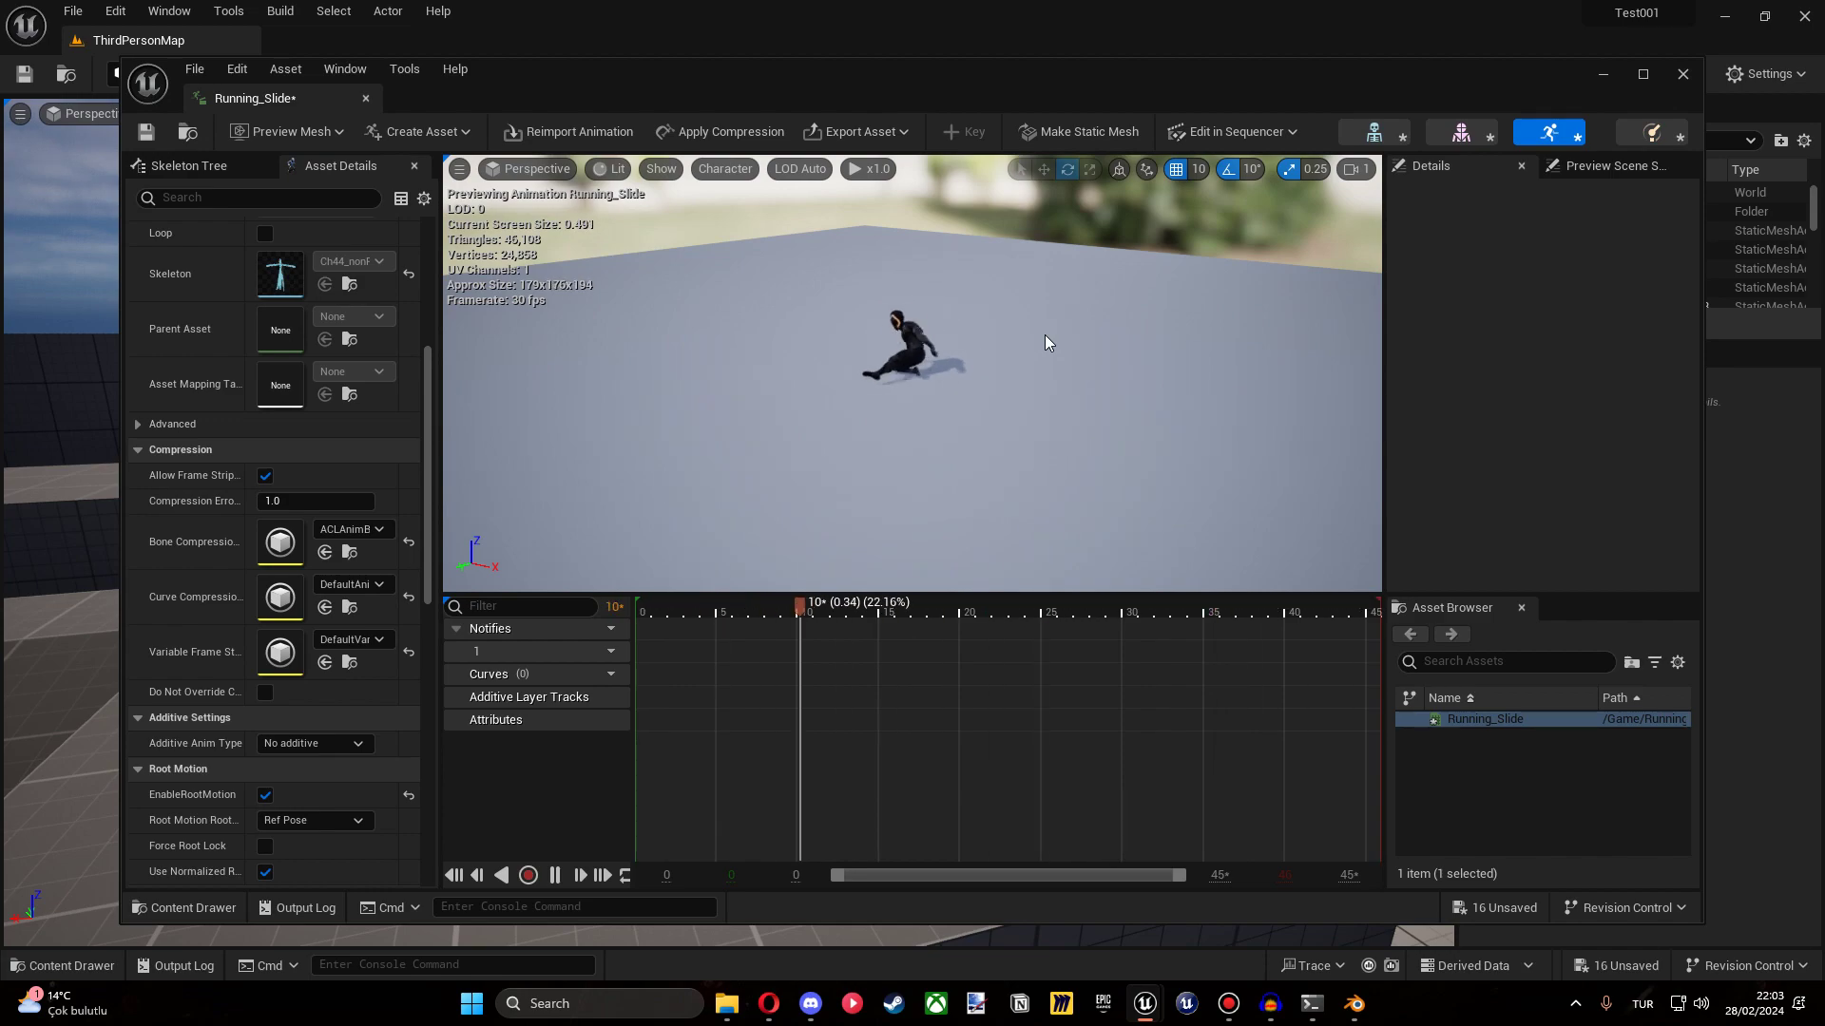
left_click(1682, 74)
Delete Running_Slide, then create the IK_Ch44_nonPBR rig from the Ch44_nonPBR mesh and open it.
key("ctrl+space")
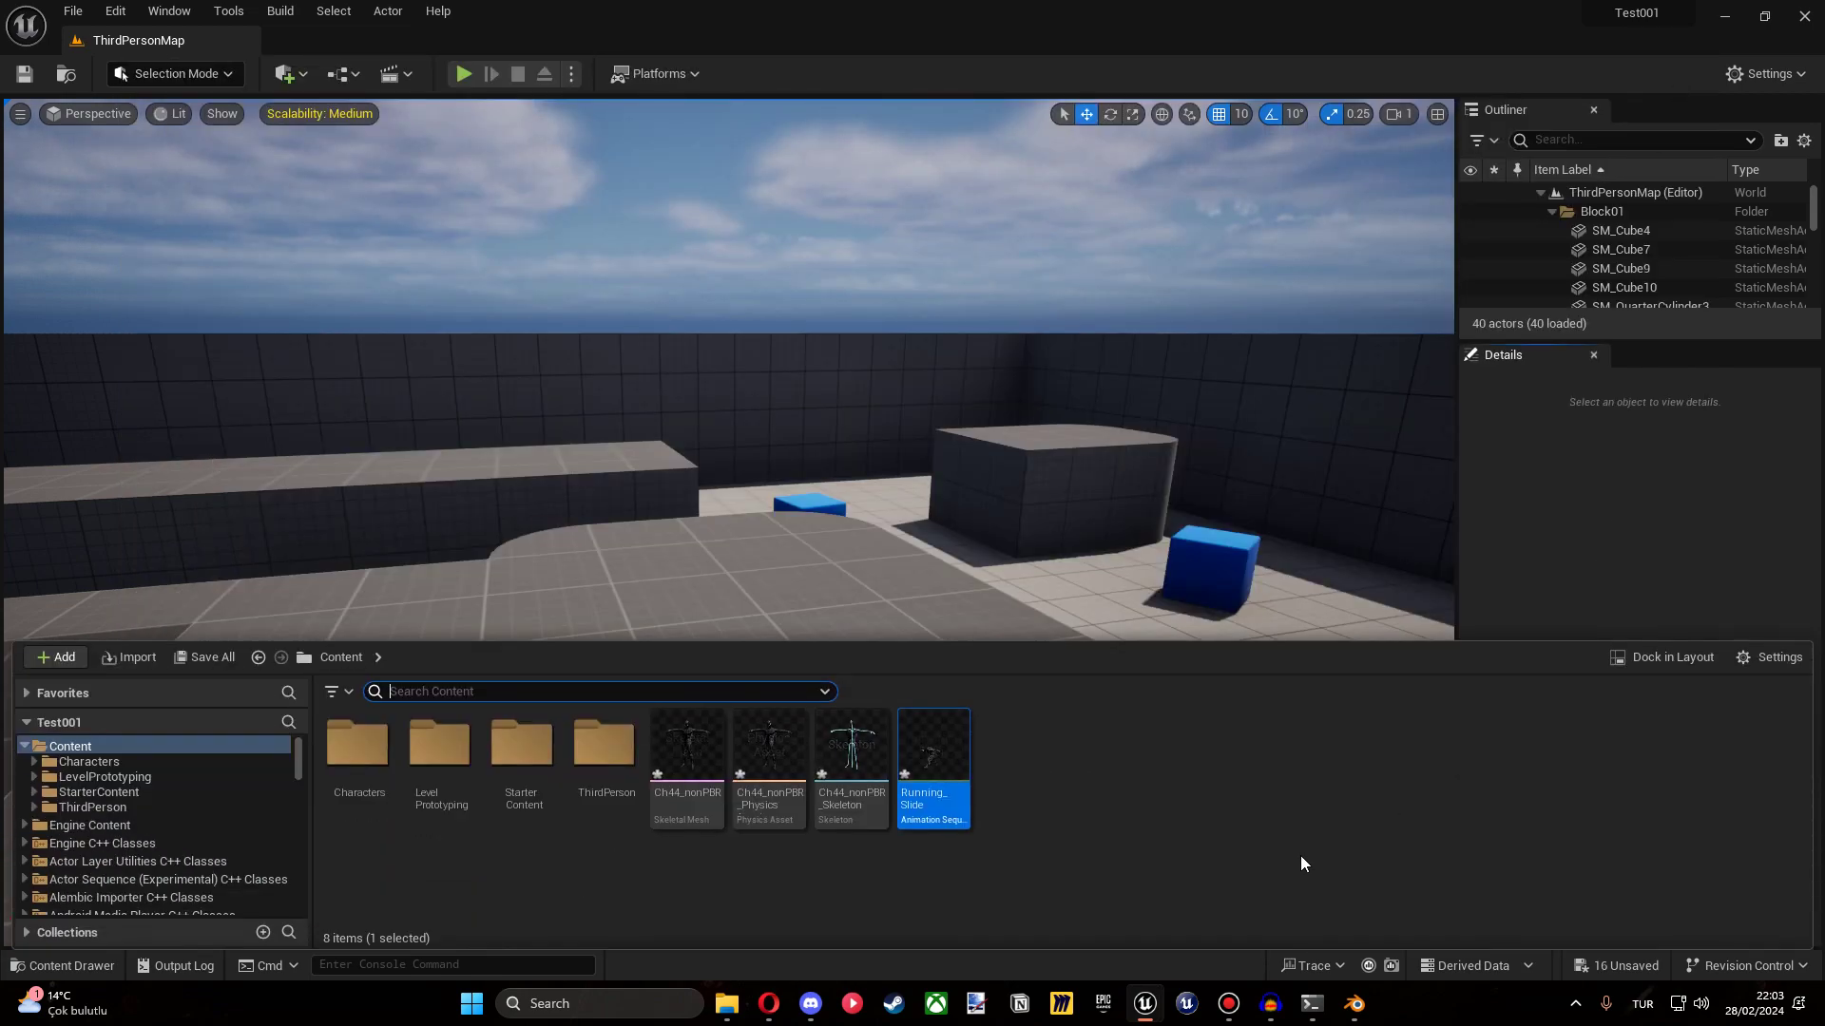
key("Delete")
left_click(691, 779)
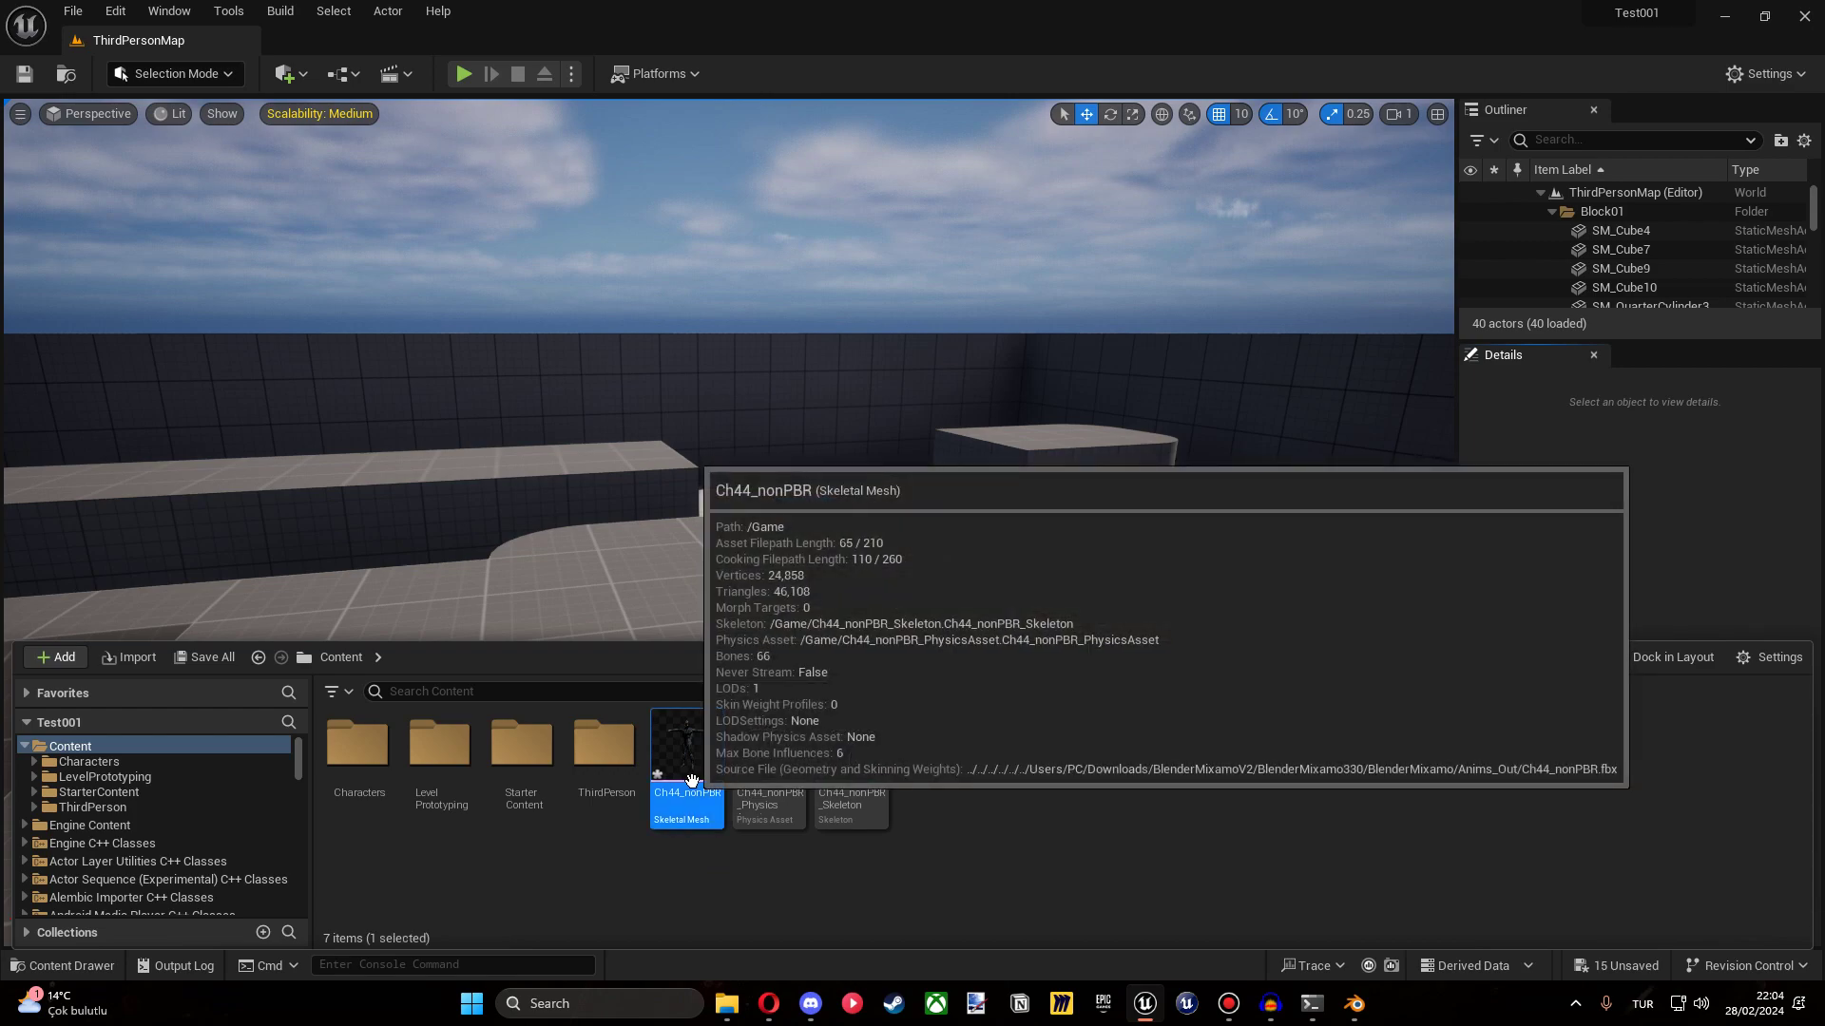
right_click(691, 779)
type("ik ri")
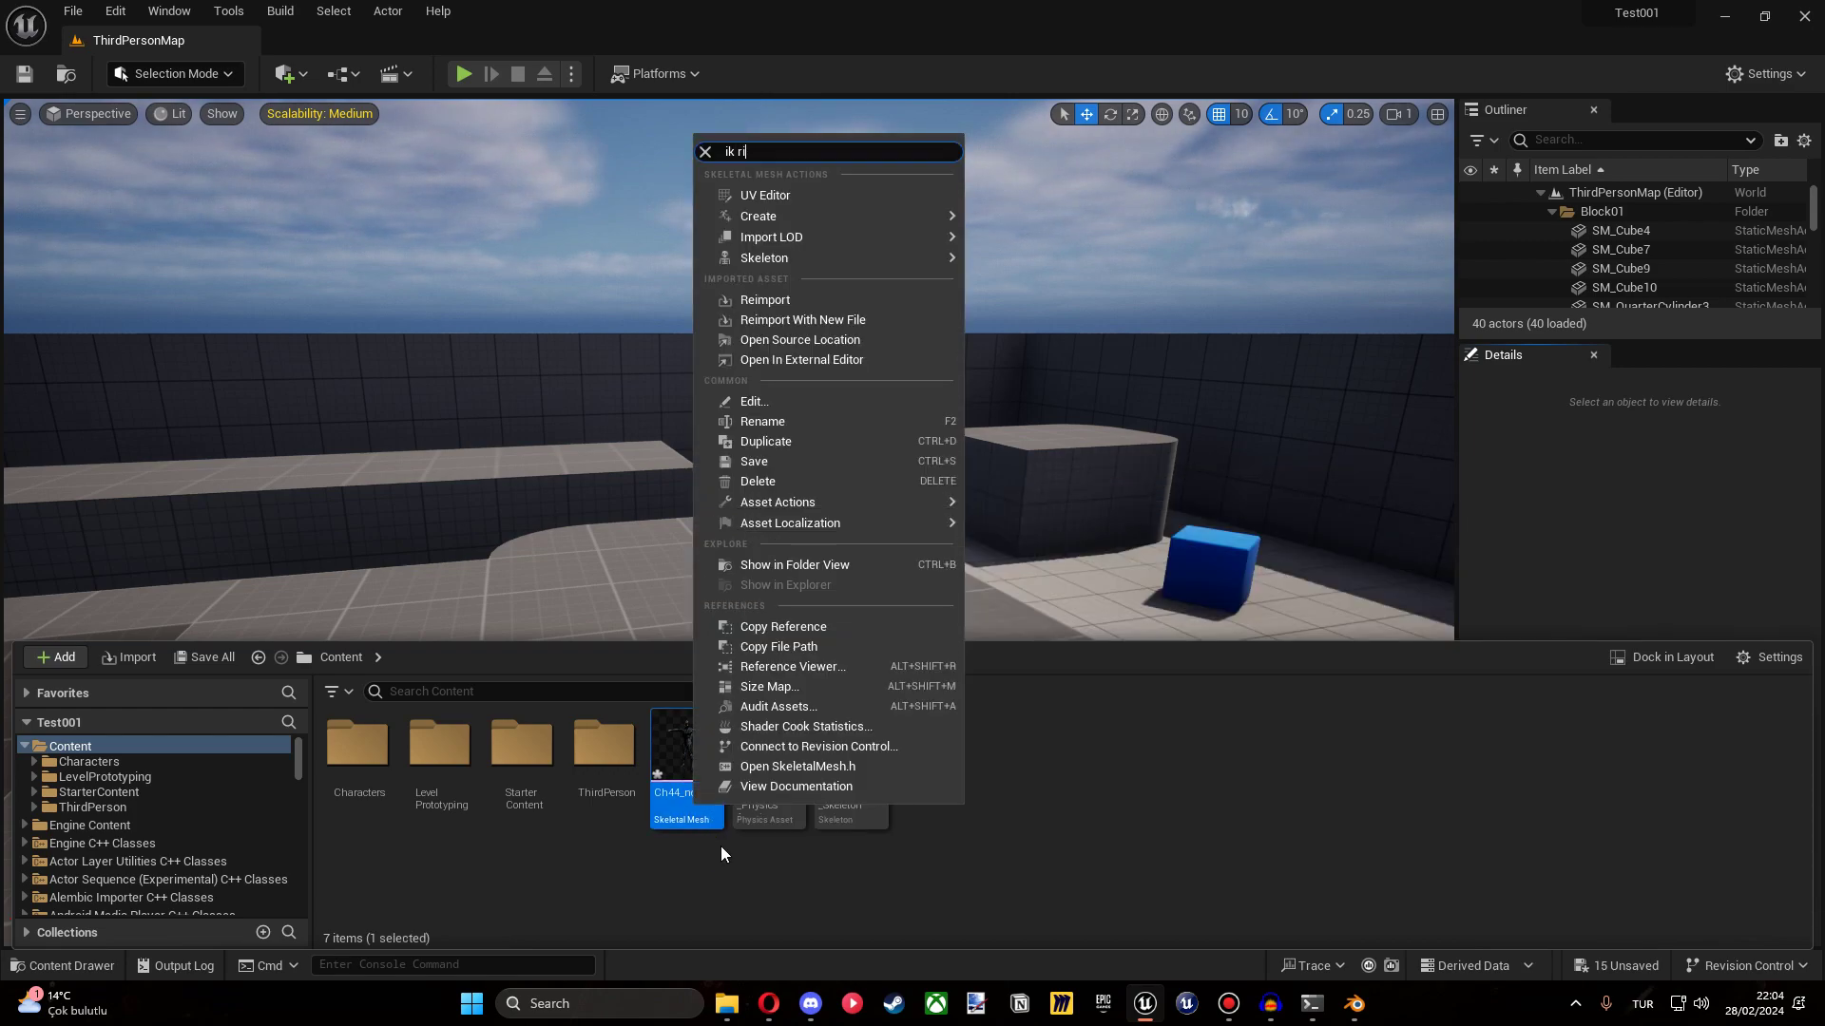
type("g")
key("Return")
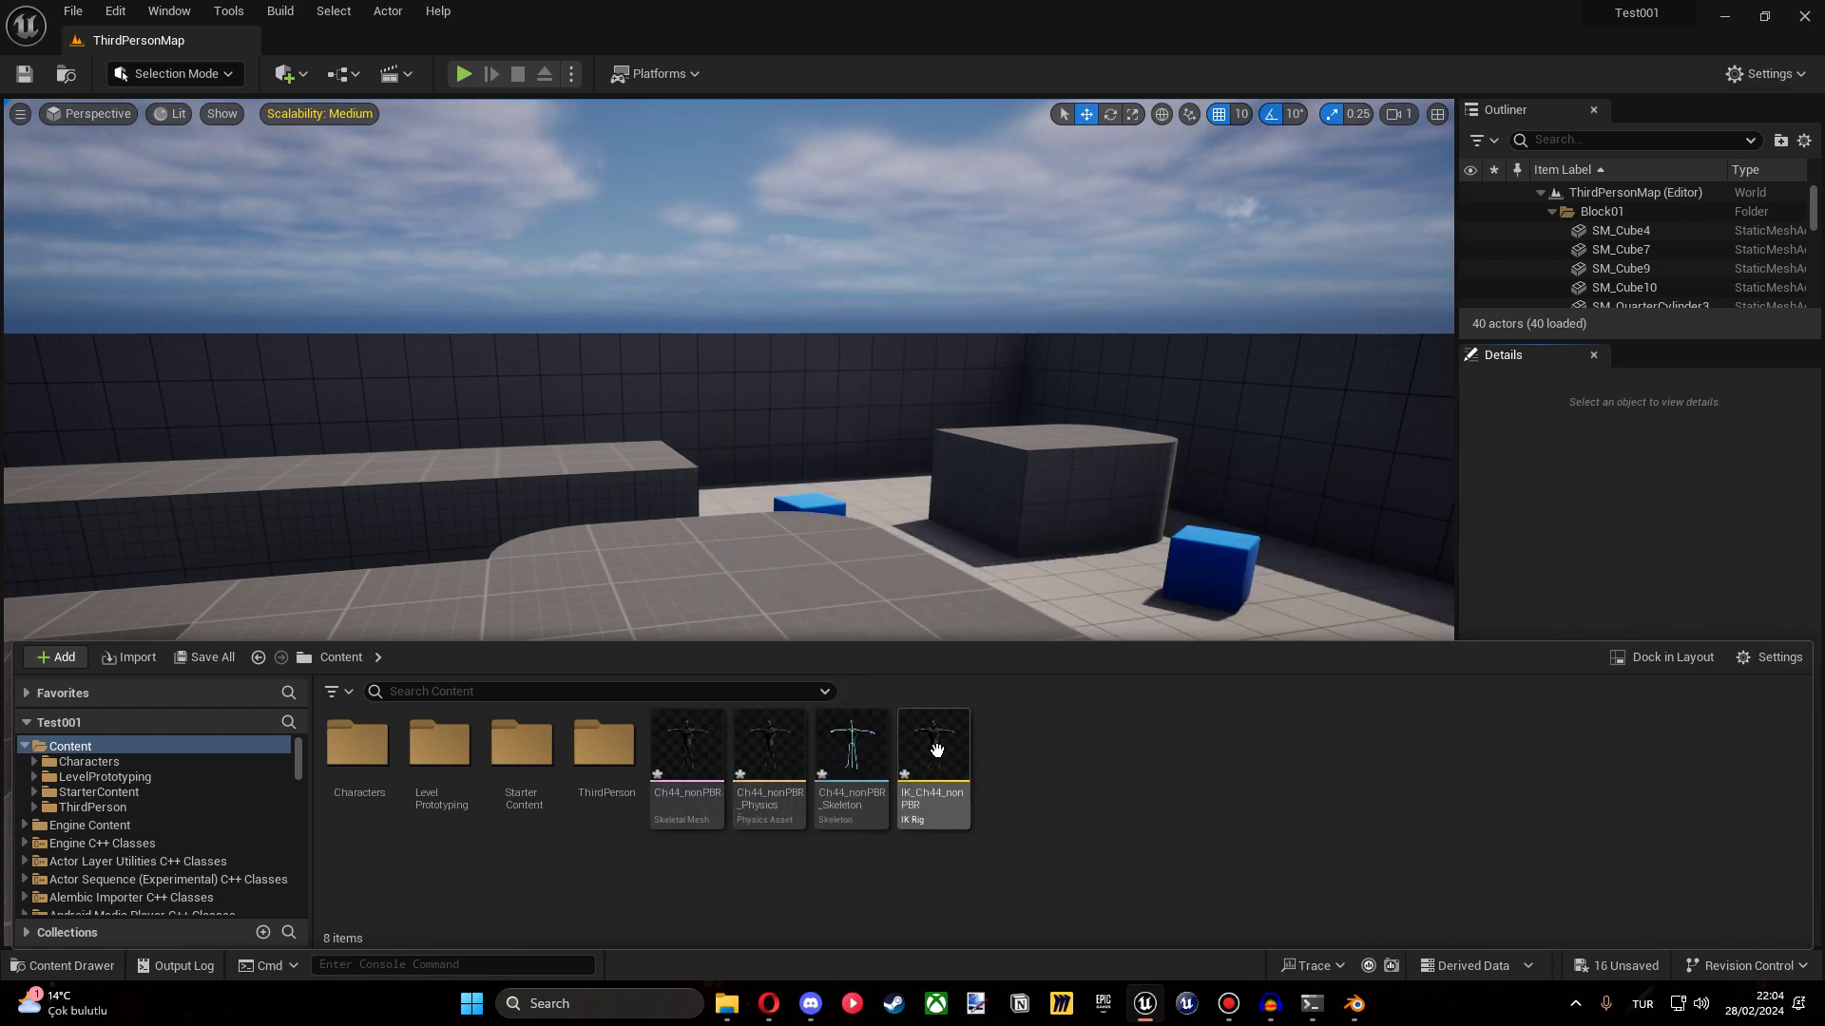
double_click(936, 751)
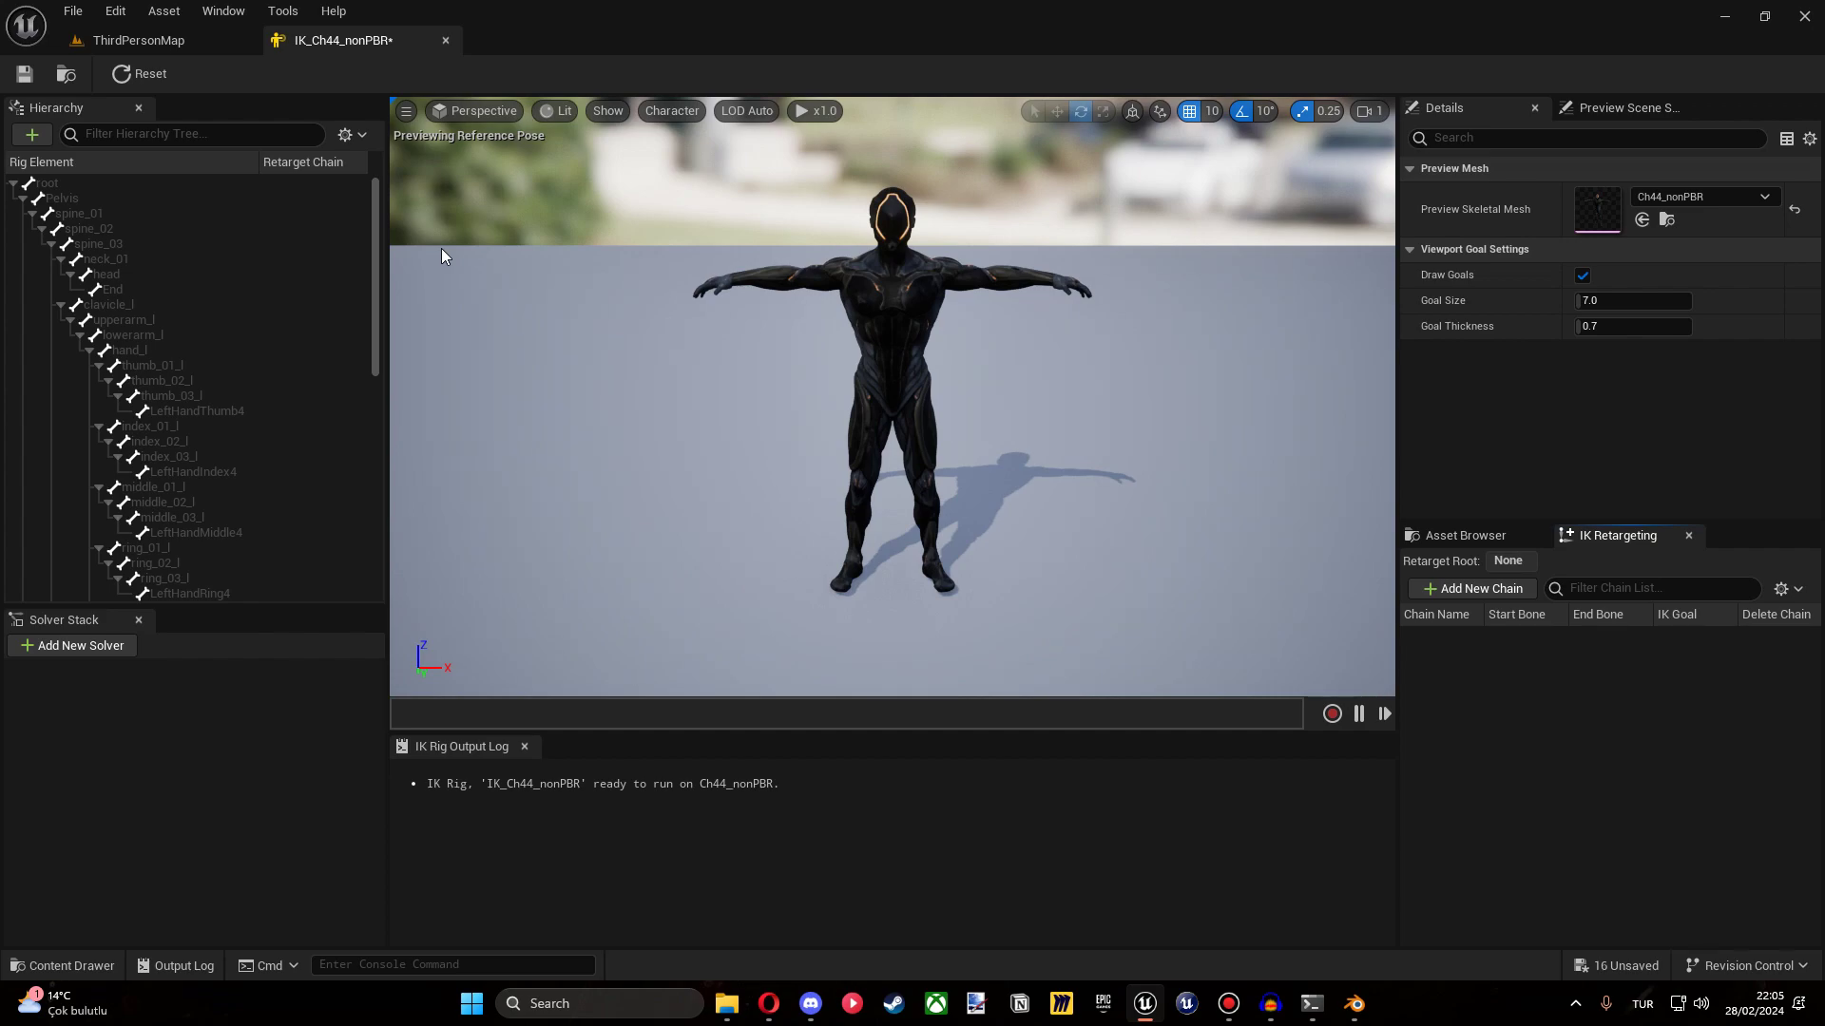
Add Root and Pelvis retarget chains from the root and pelvis bones.
left_click(72, 180)
right_click(72, 181)
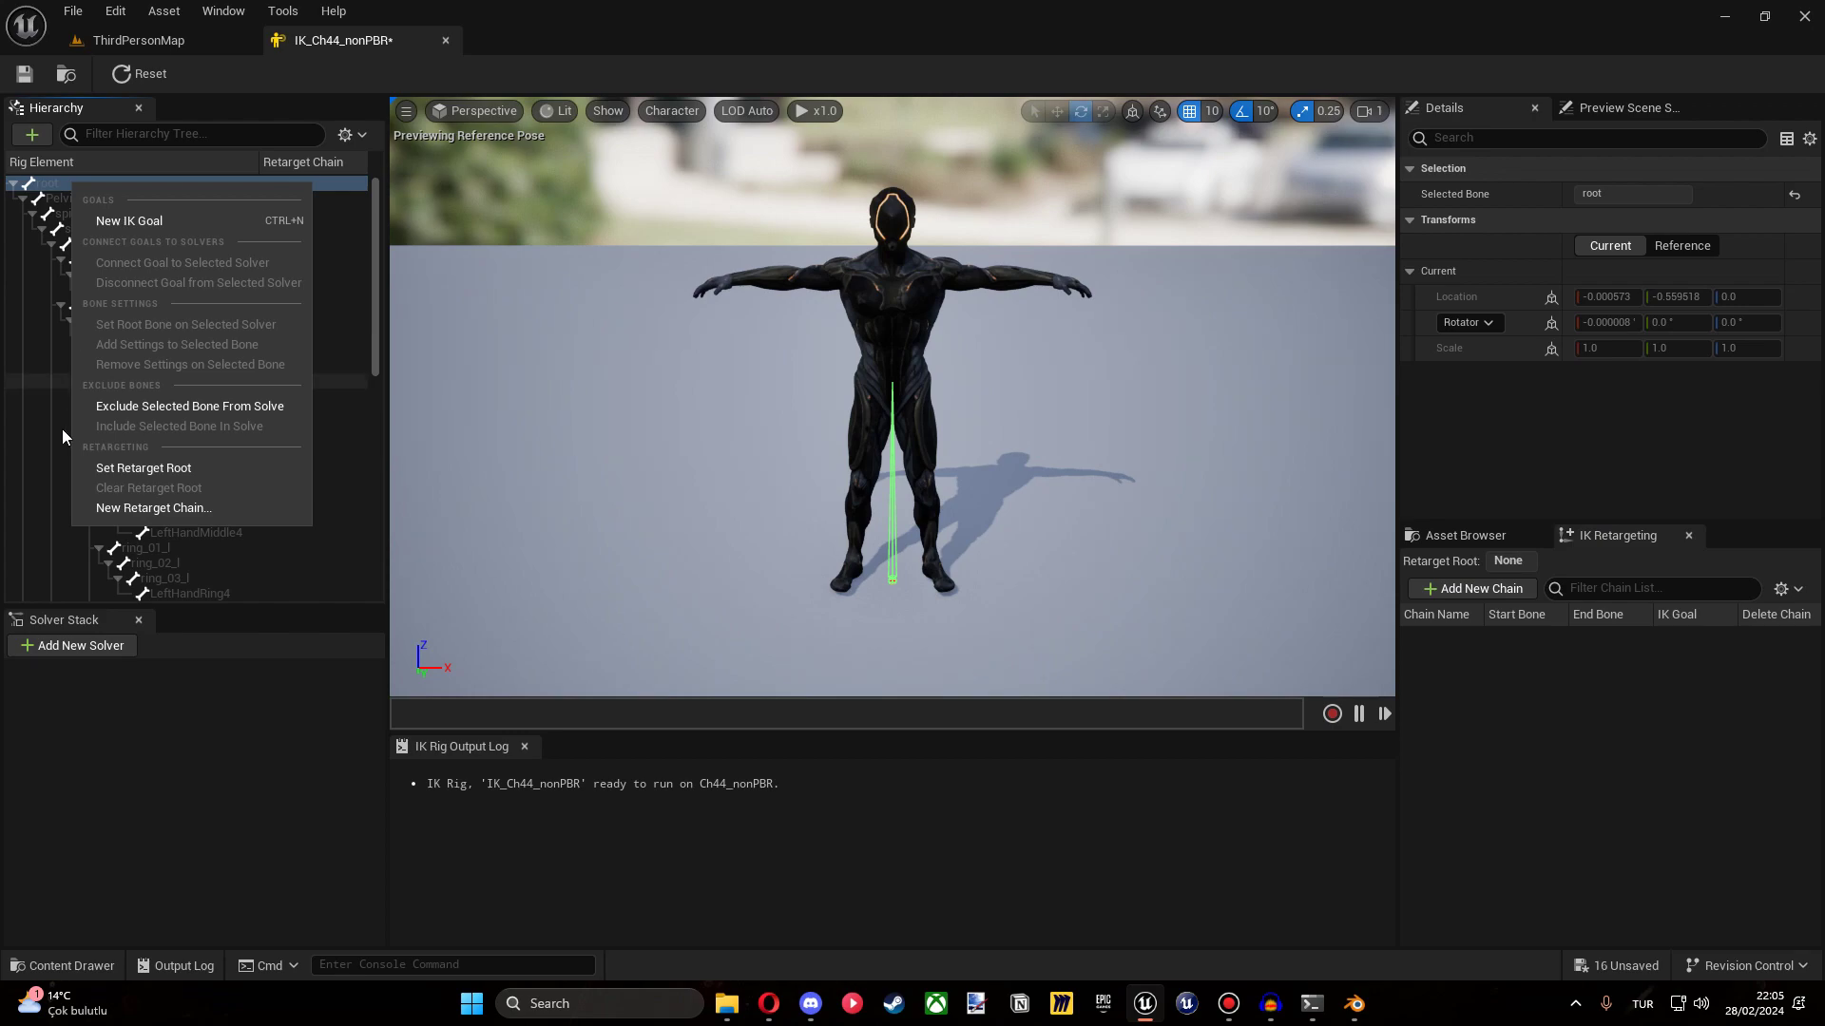
left_click(128, 510)
left_click(814, 552)
left_click(97, 196)
right_click(97, 196)
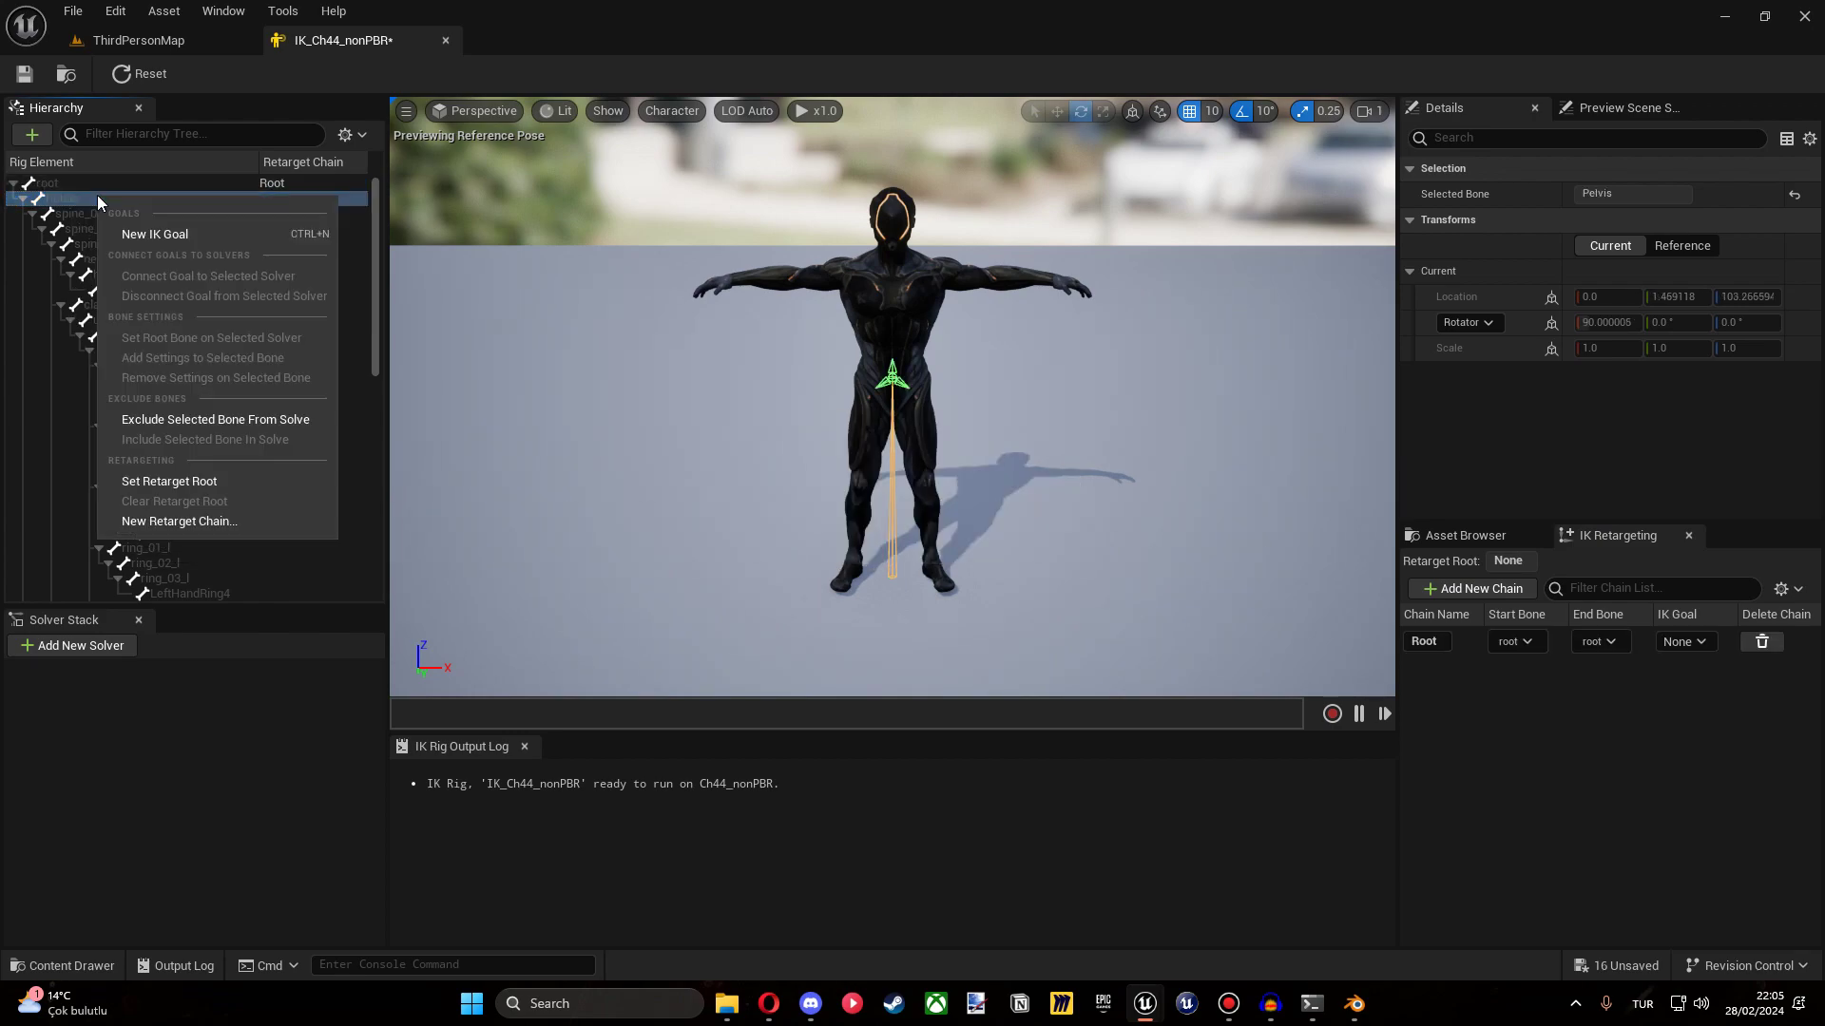
left_click(208, 527)
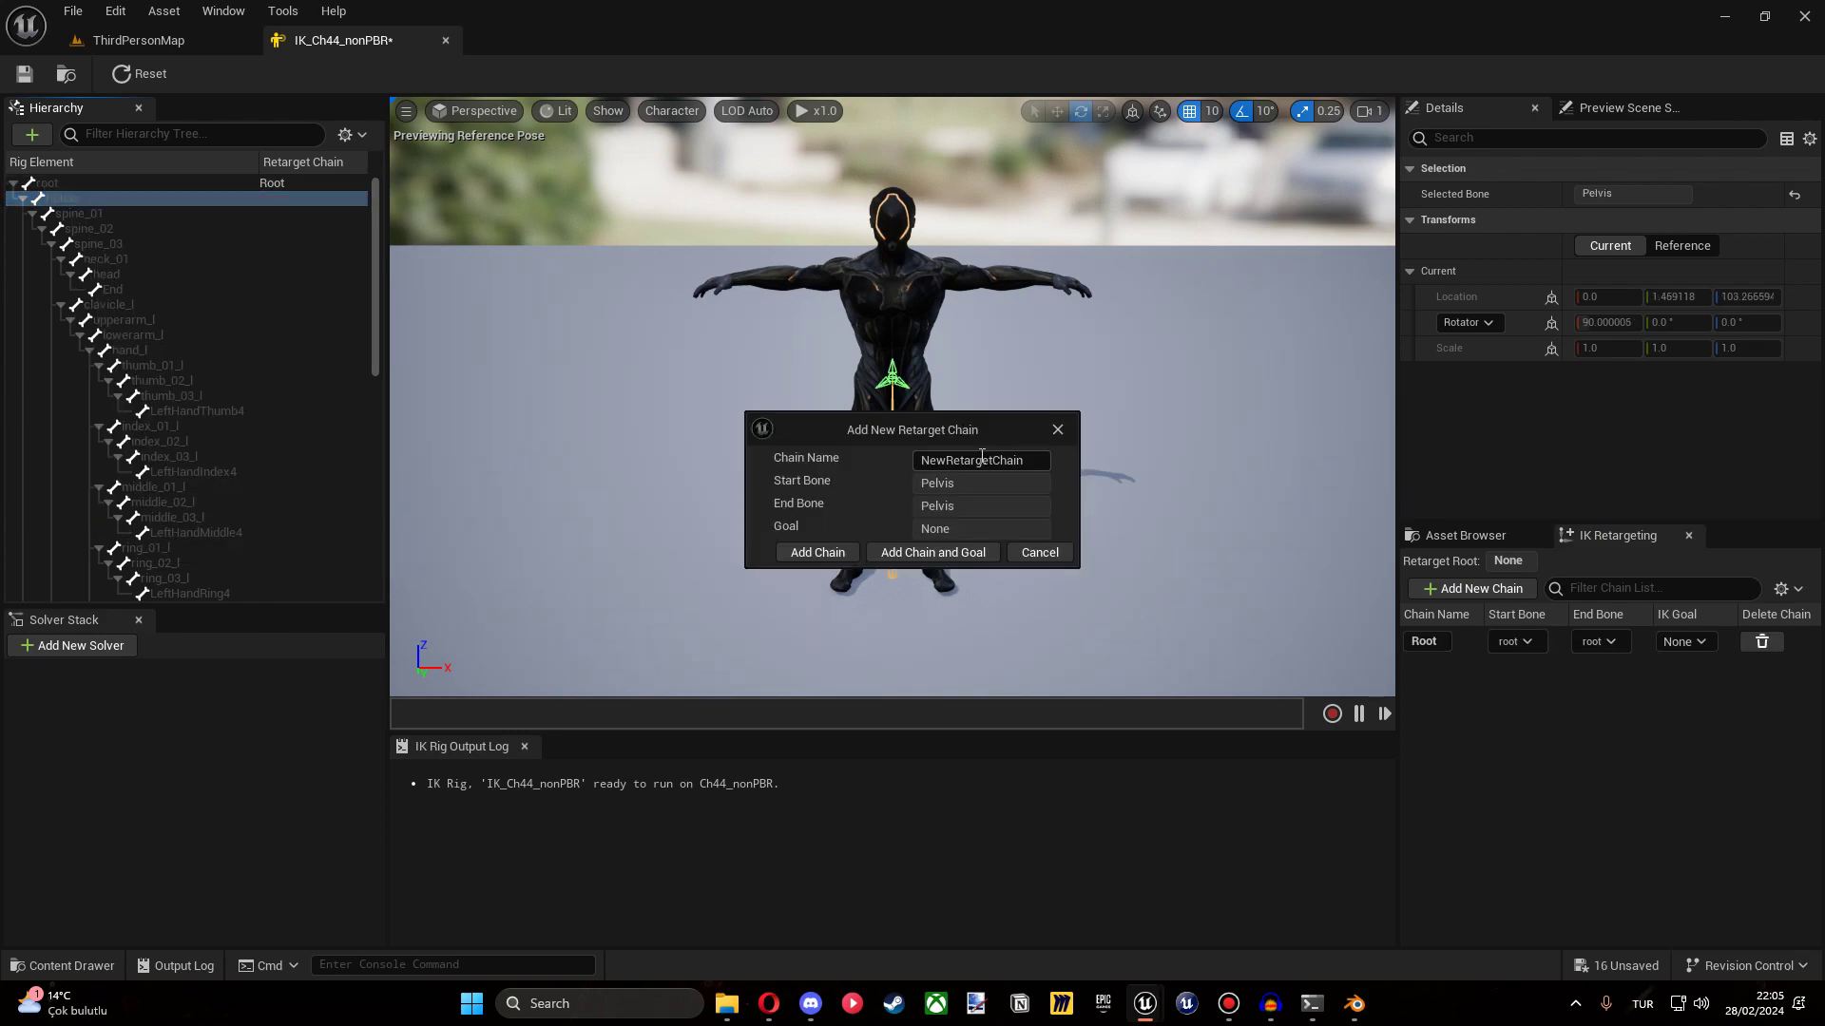
left_click(817, 552)
Add a Spine chain (spine_01 to spine_03) and a Head chain (neck_01 to head).
left_click(124, 217)
left_click(147, 245, "shift")
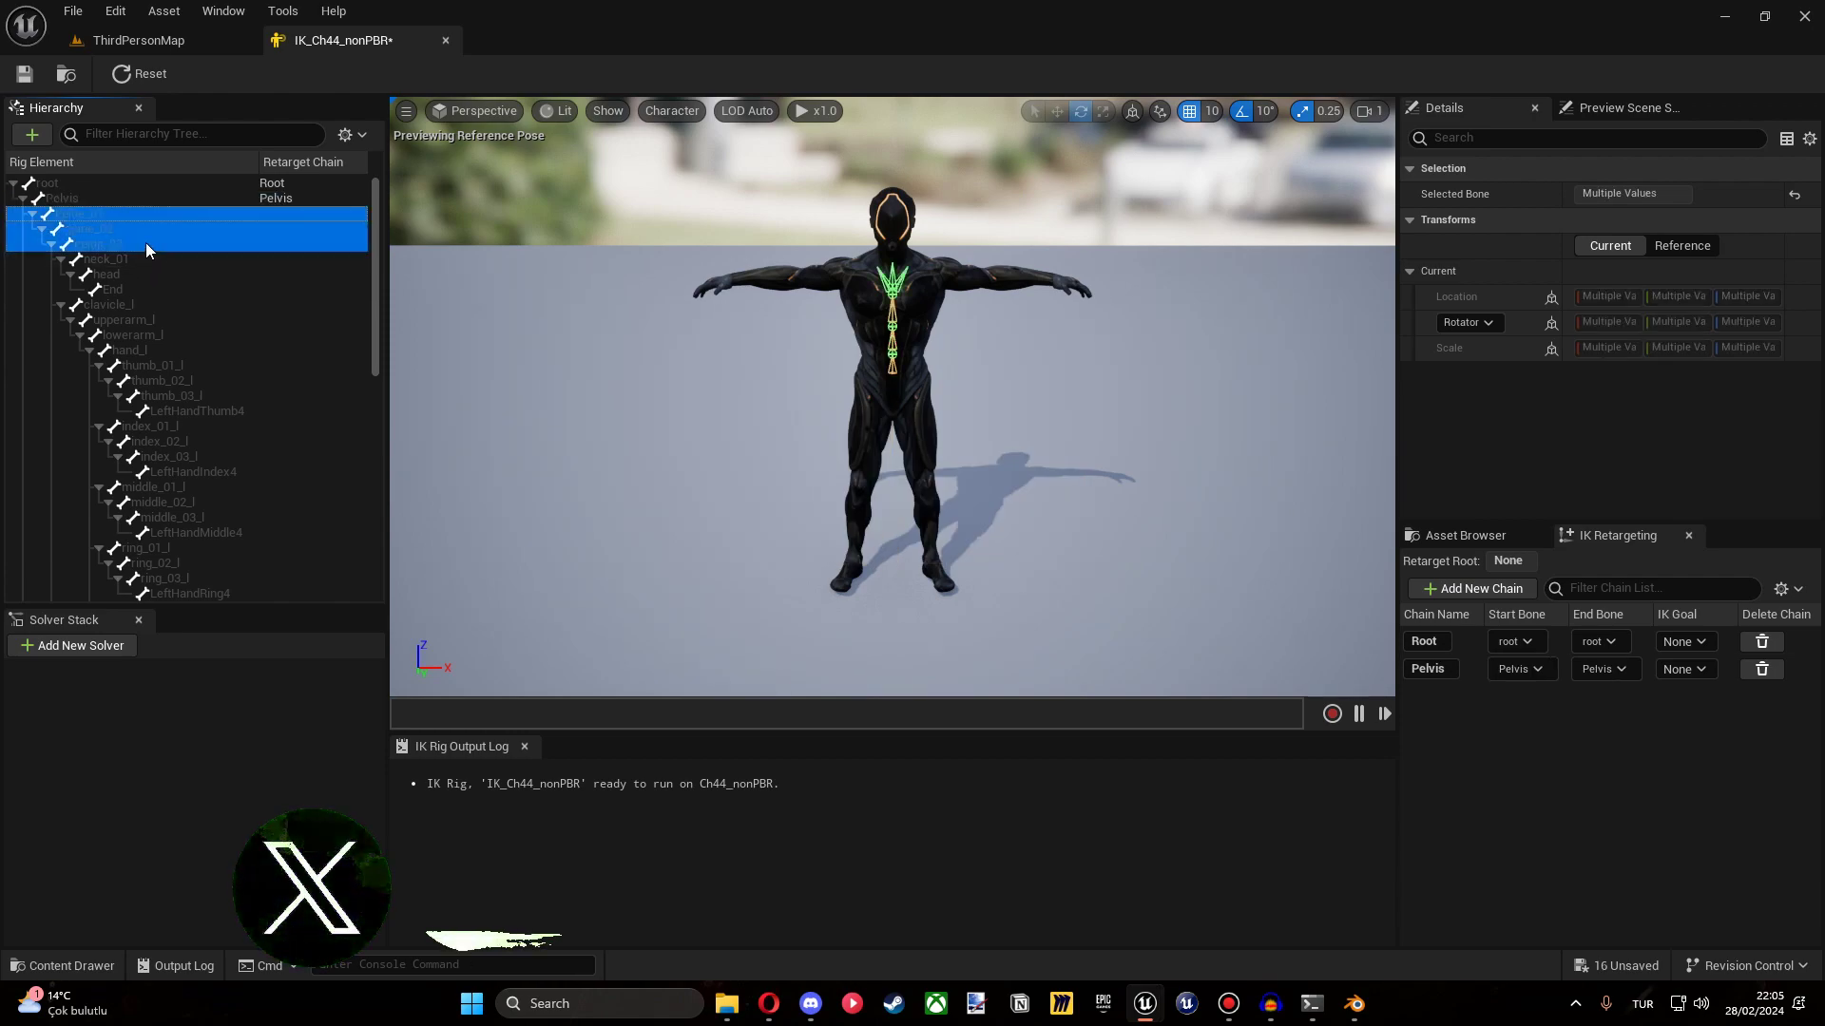
right_click(146, 242)
left_click(263, 569)
left_click(818, 552)
left_click(107, 259)
left_click(118, 274, "shift")
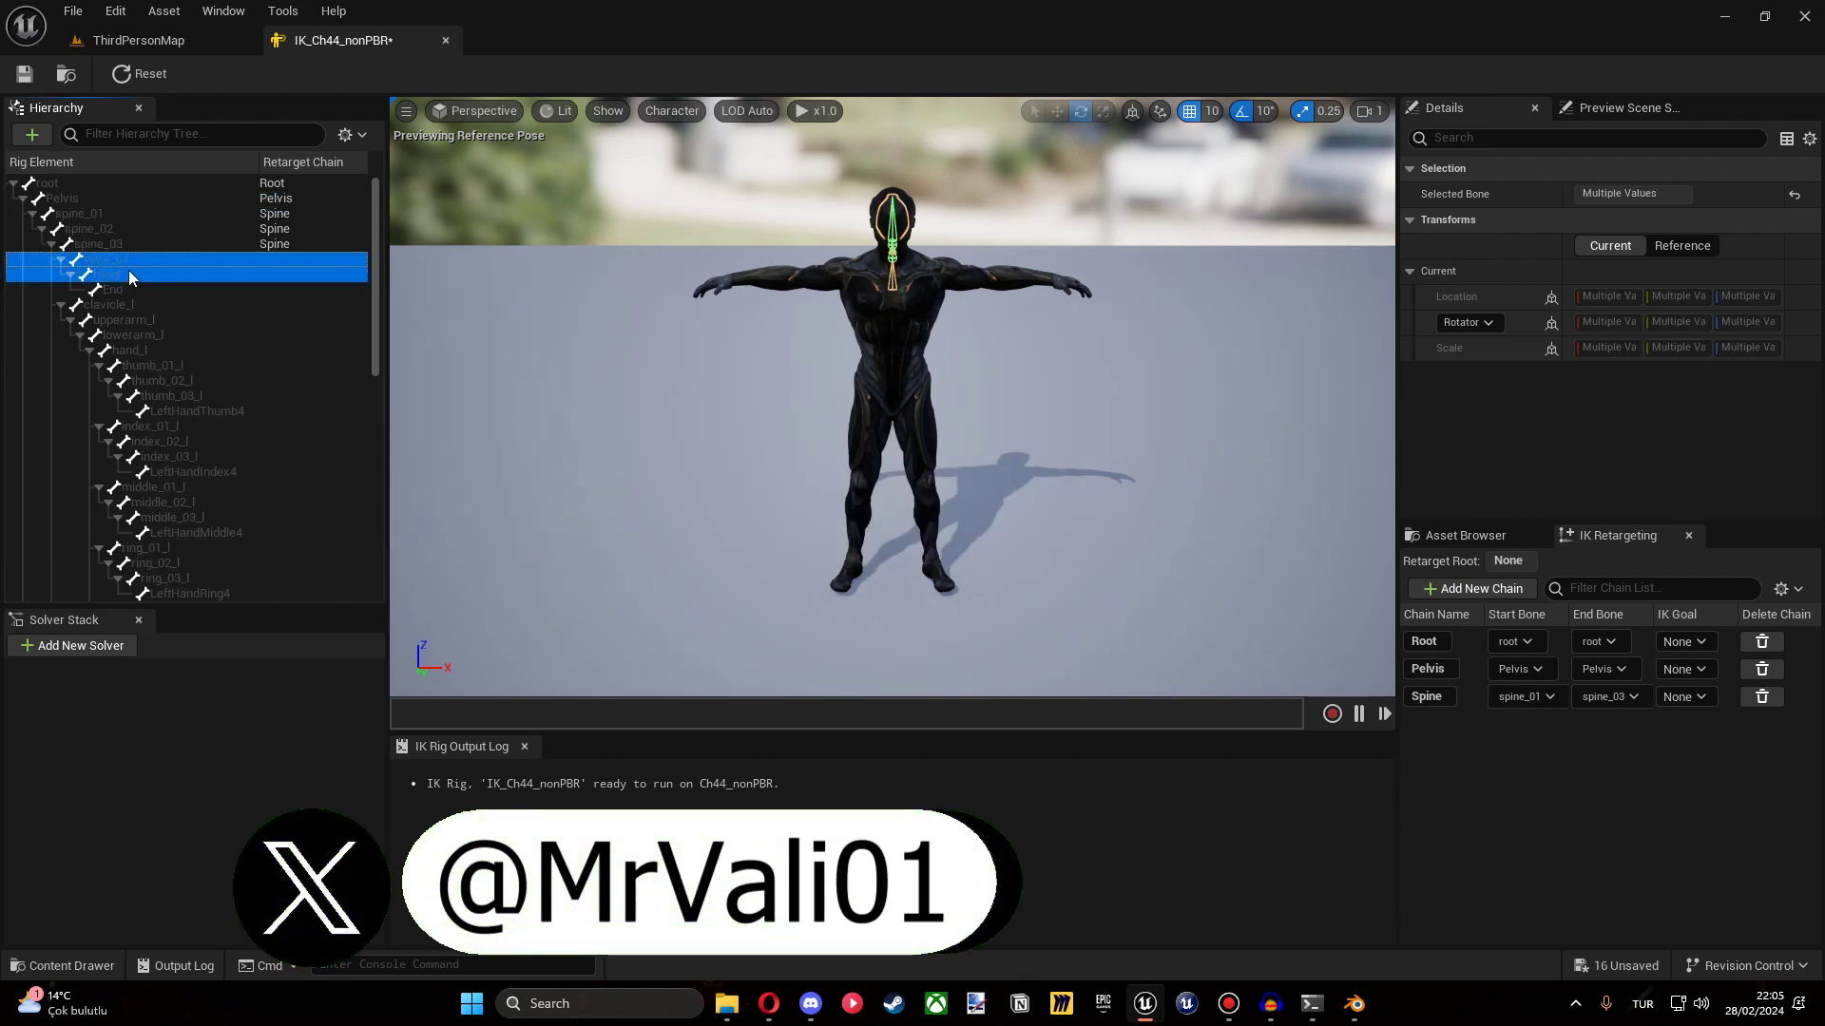
right_click(128, 272)
left_click(218, 597)
left_click(817, 552)
Add a LeftArm chain (clavicle_l to hand_l) and a LeftThumb chain.
left_click(128, 304)
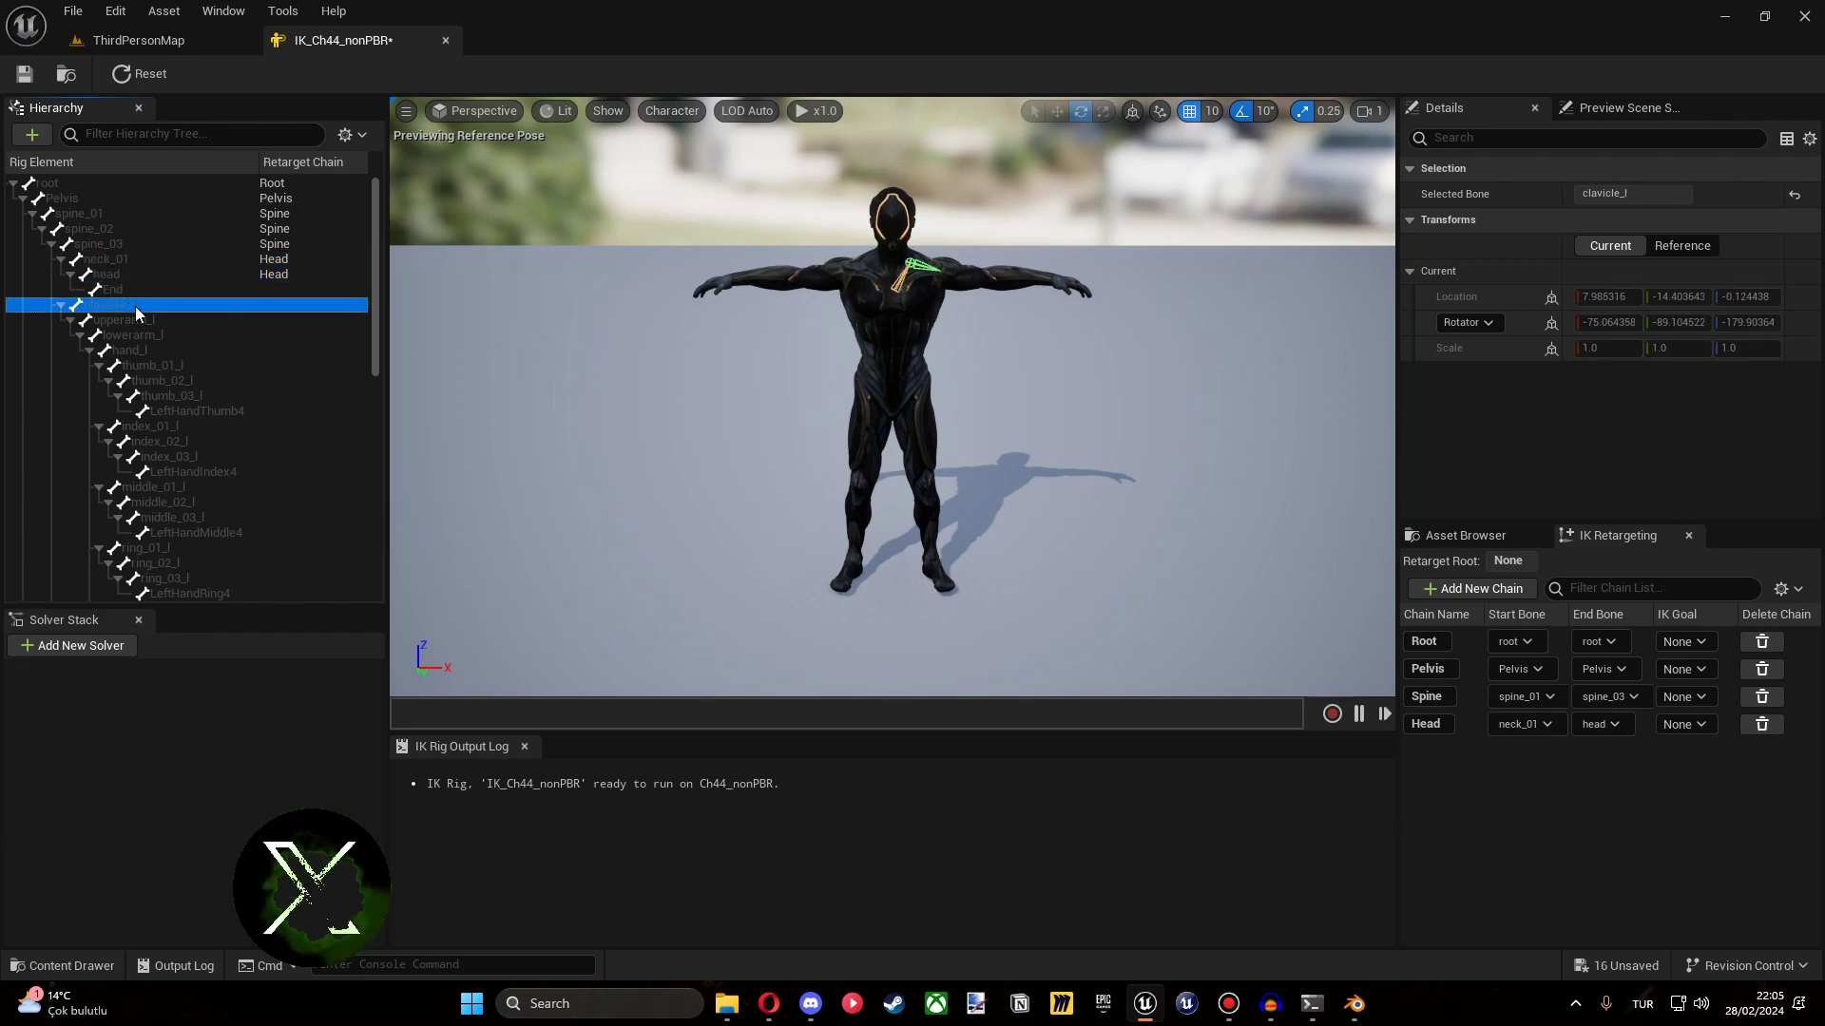
left_click(165, 350, "shift")
right_click(165, 351)
left_click(230, 651)
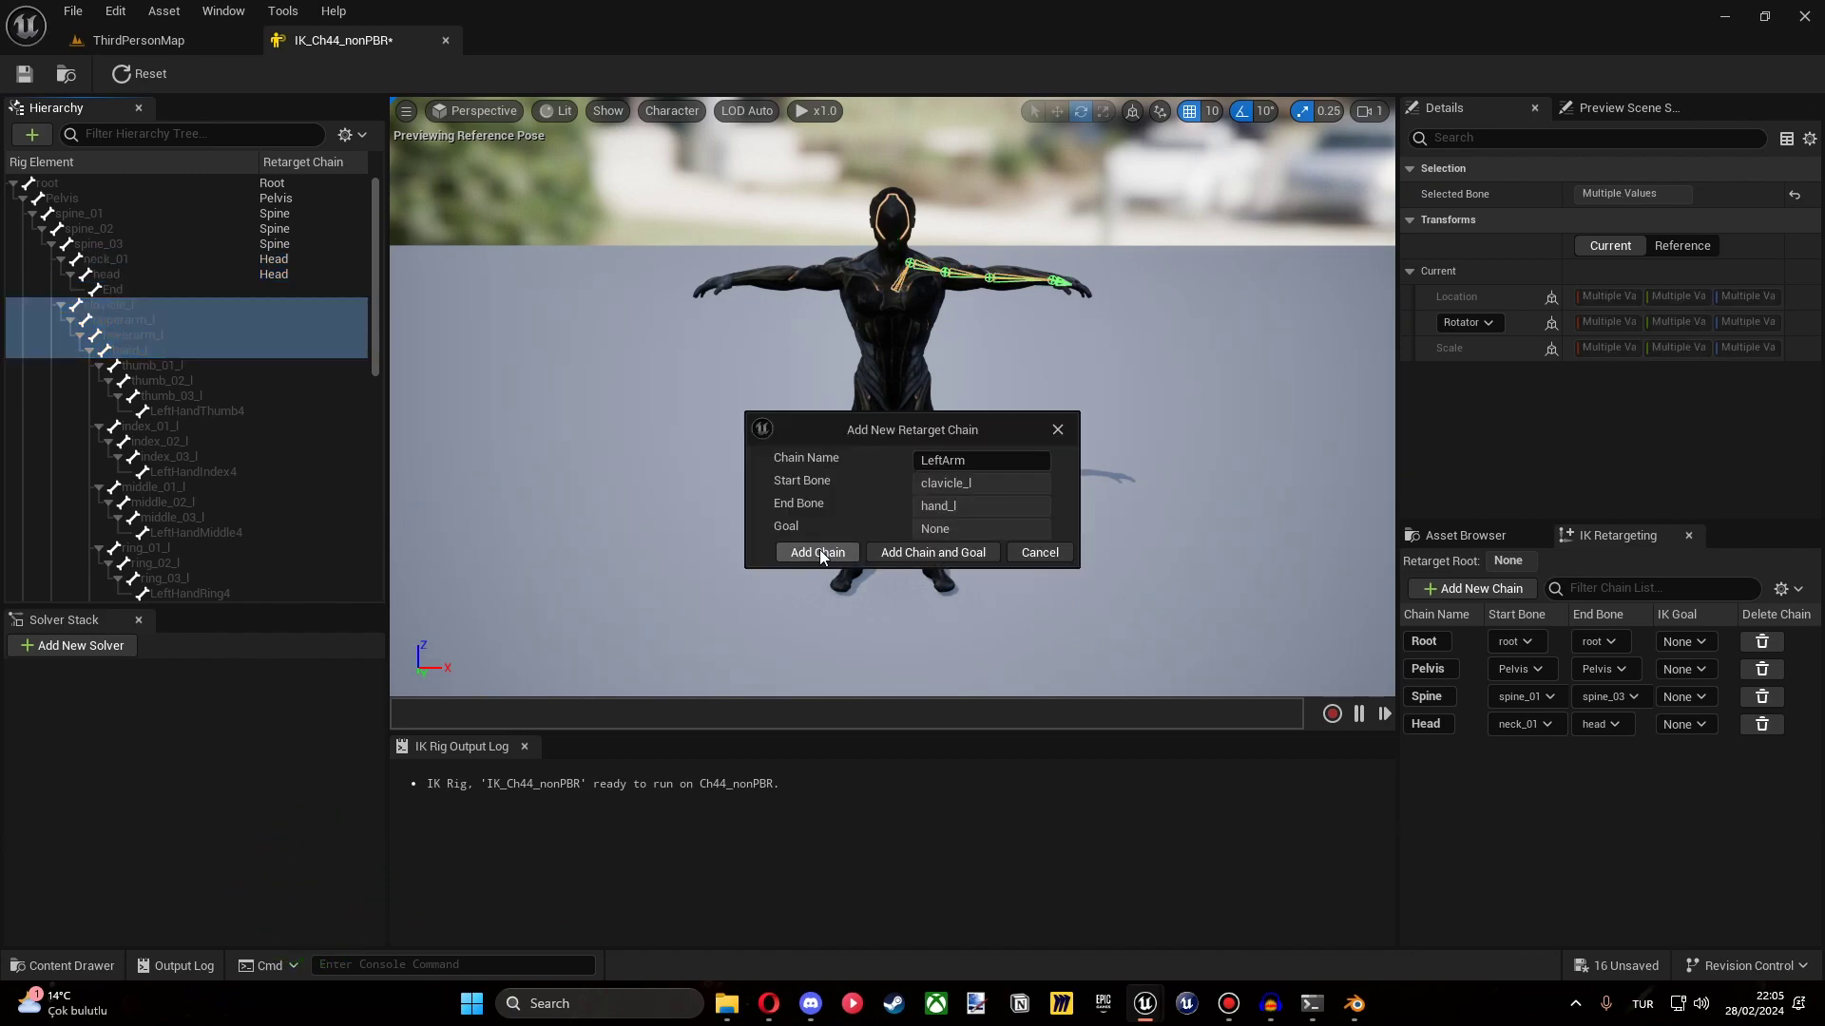
left_click(817, 552)
left_click(152, 365)
left_click(230, 409, "shift")
right_click(230, 409)
left_click(358, 733)
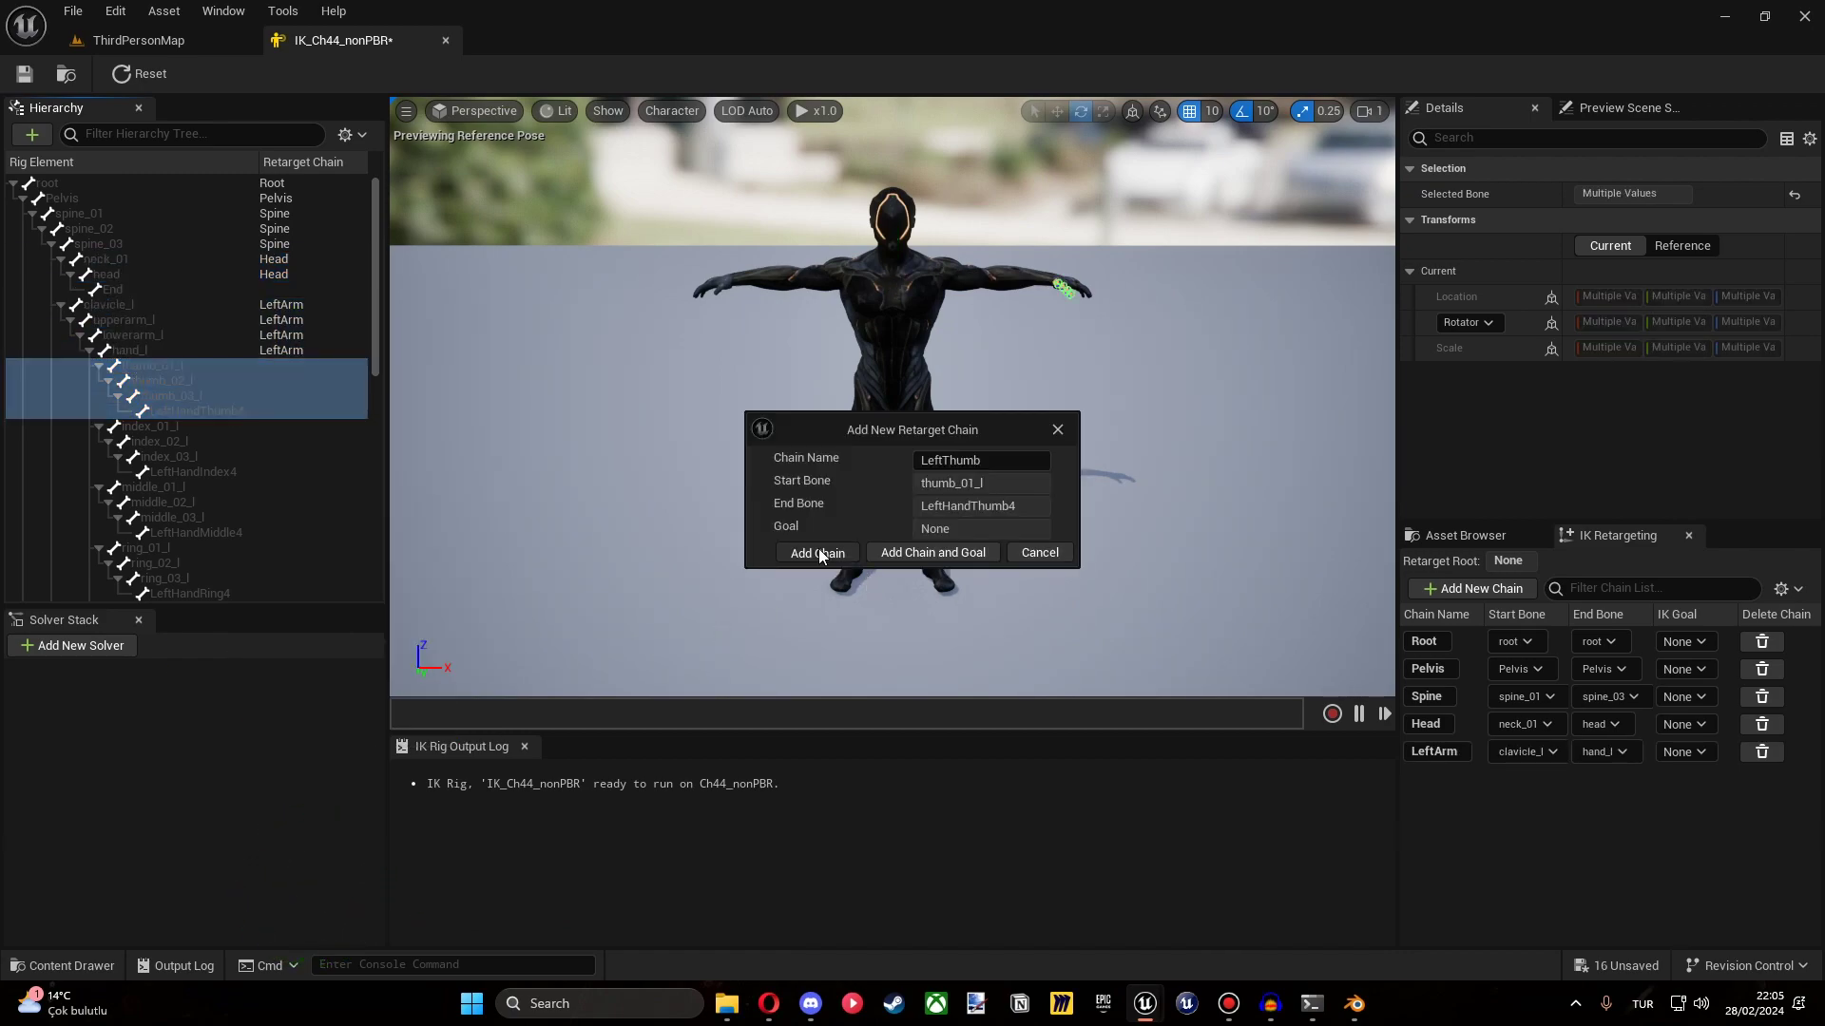
left_click(818, 552)
Add LeftIndex, LeftMiddle, LeftRing and LeftPinky retarget chains.
right_click(238, 456)
left_click(359, 777)
left_click(817, 552)
left_click(817, 552)
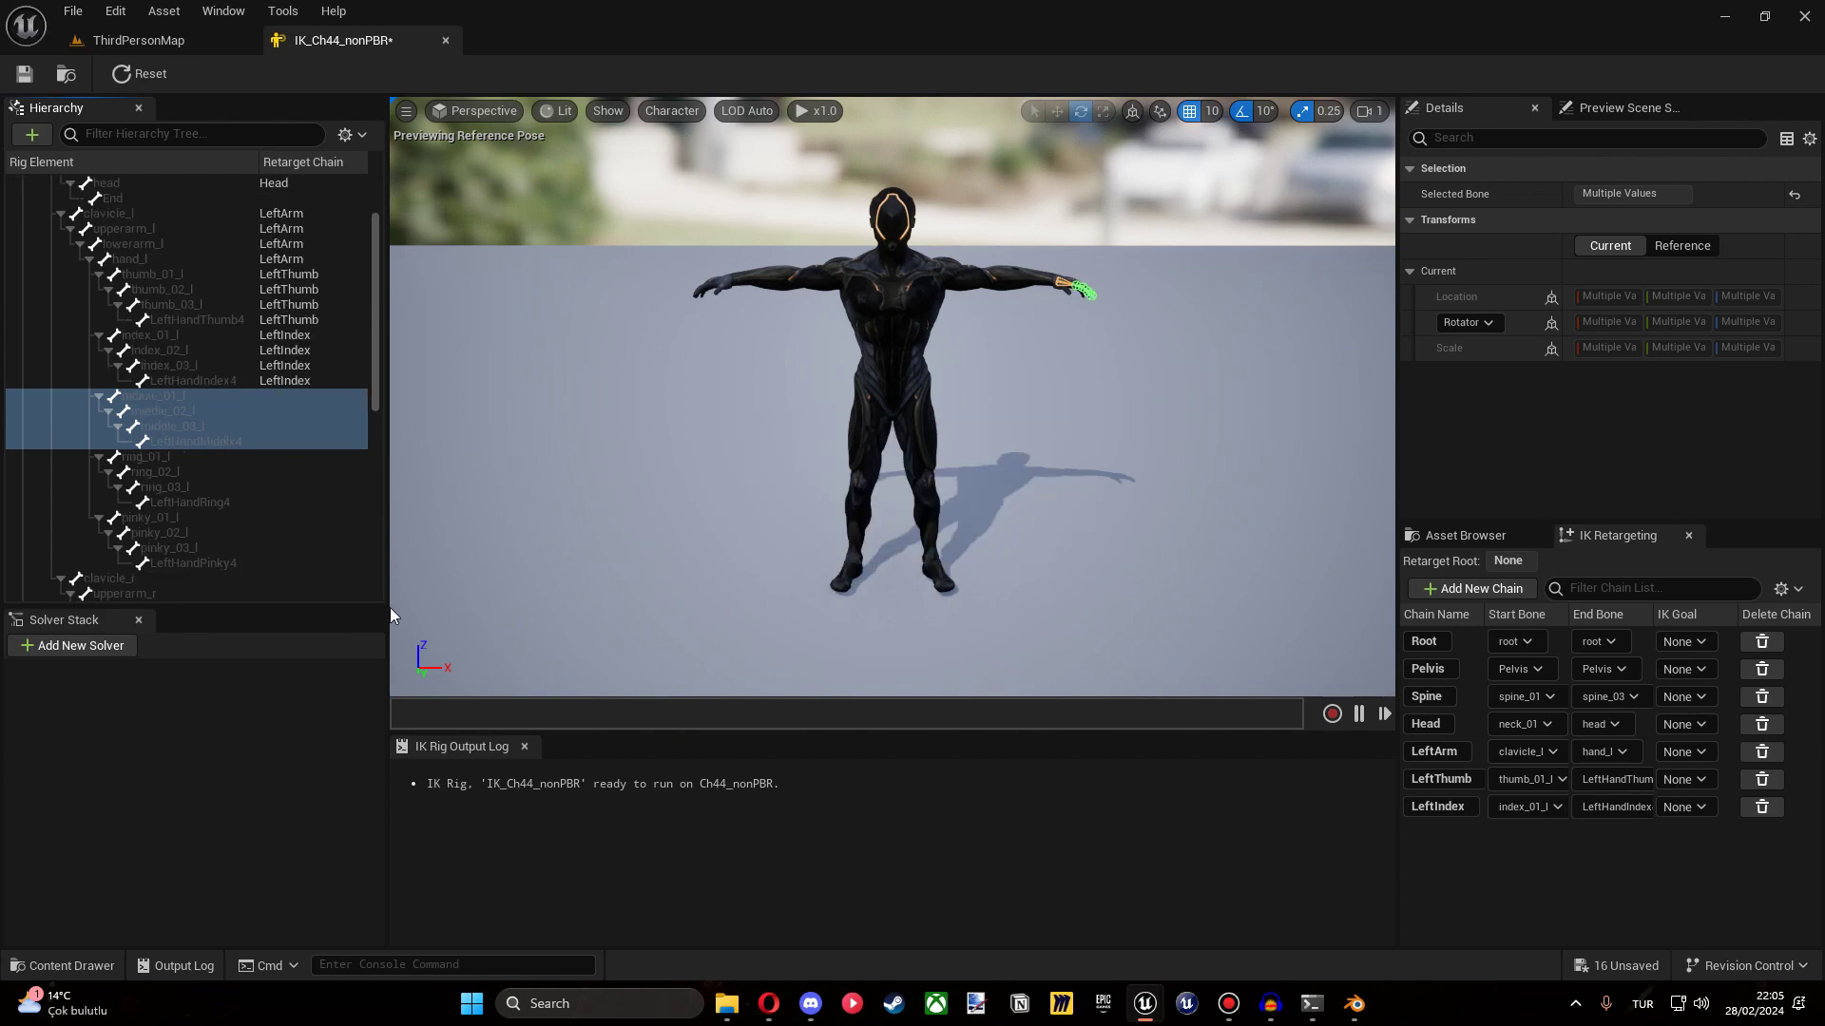
left_click(142, 457)
left_click(191, 502, "shift")
right_click(190, 503)
left_click(817, 552)
left_click(142, 427)
left_click(190, 473, "shift")
right_click(217, 445)
left_click(345, 769)
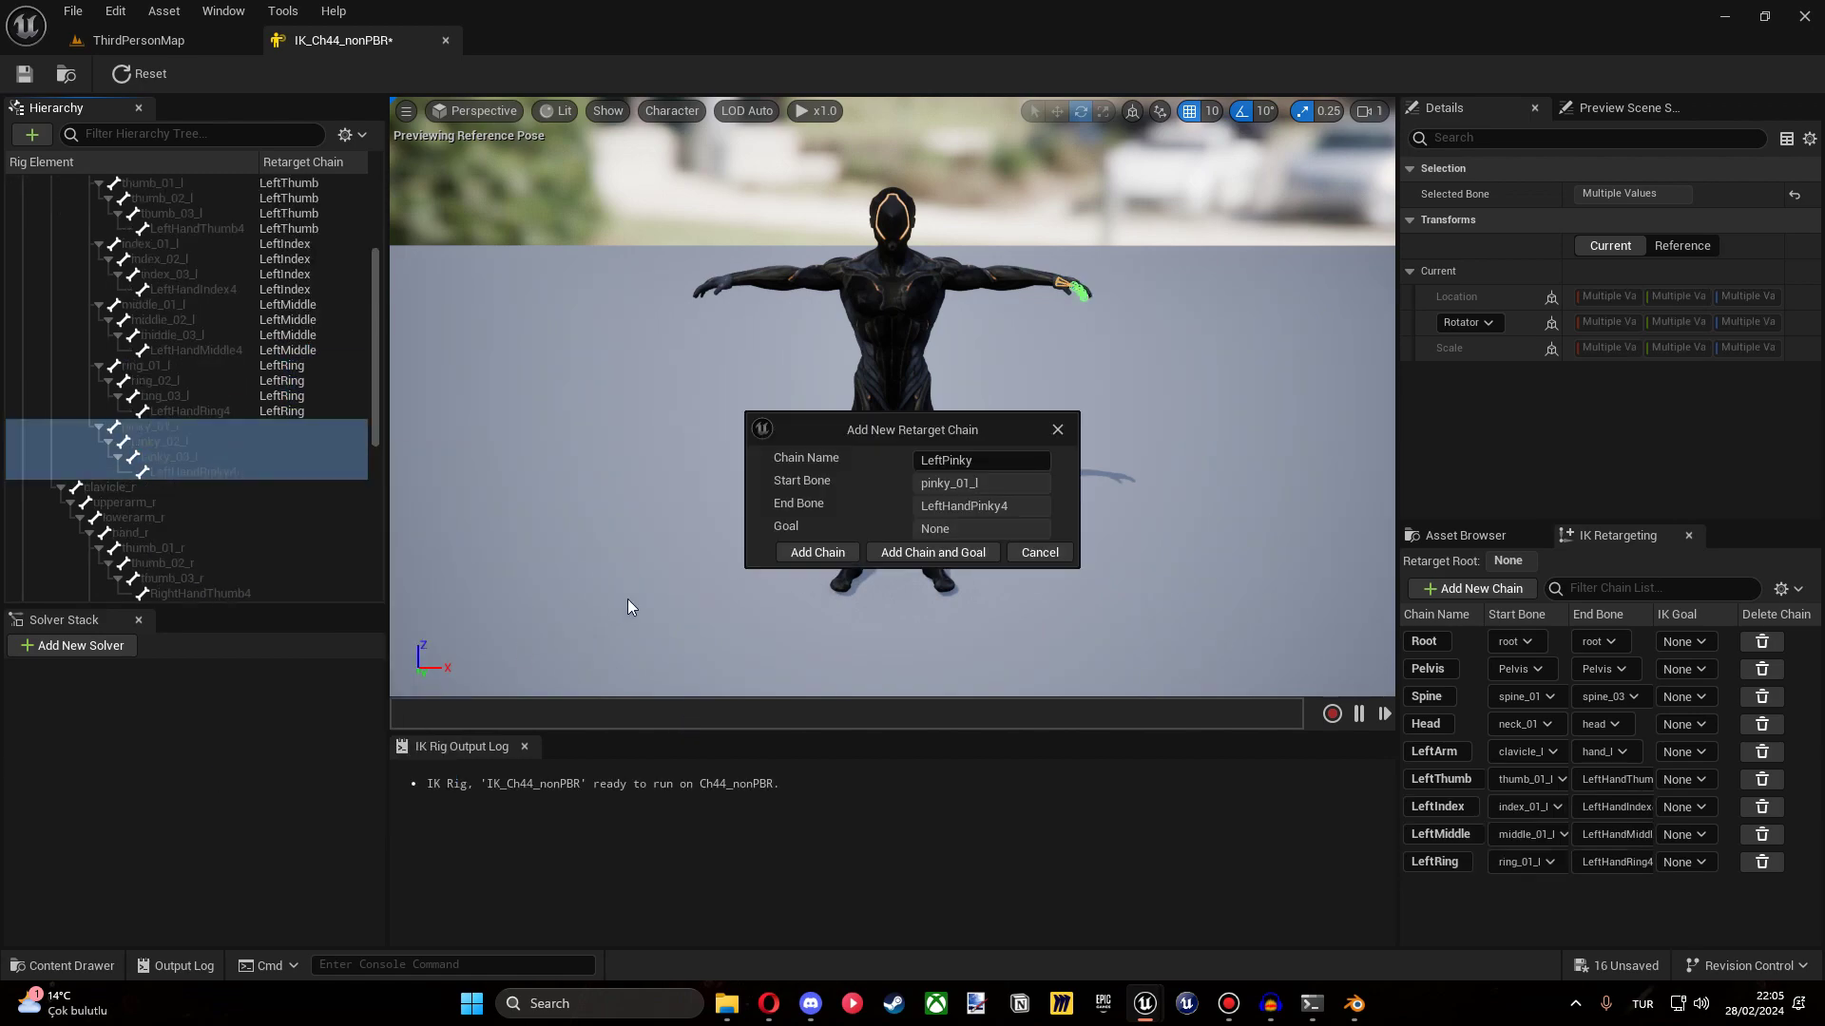
left_click(818, 552)
Add a LeftLeg retarget chain running from thigh_l to ball_l.
scroll(95, 447, "down", 5)
left_click(93, 457)
left_click(122, 502, "shift")
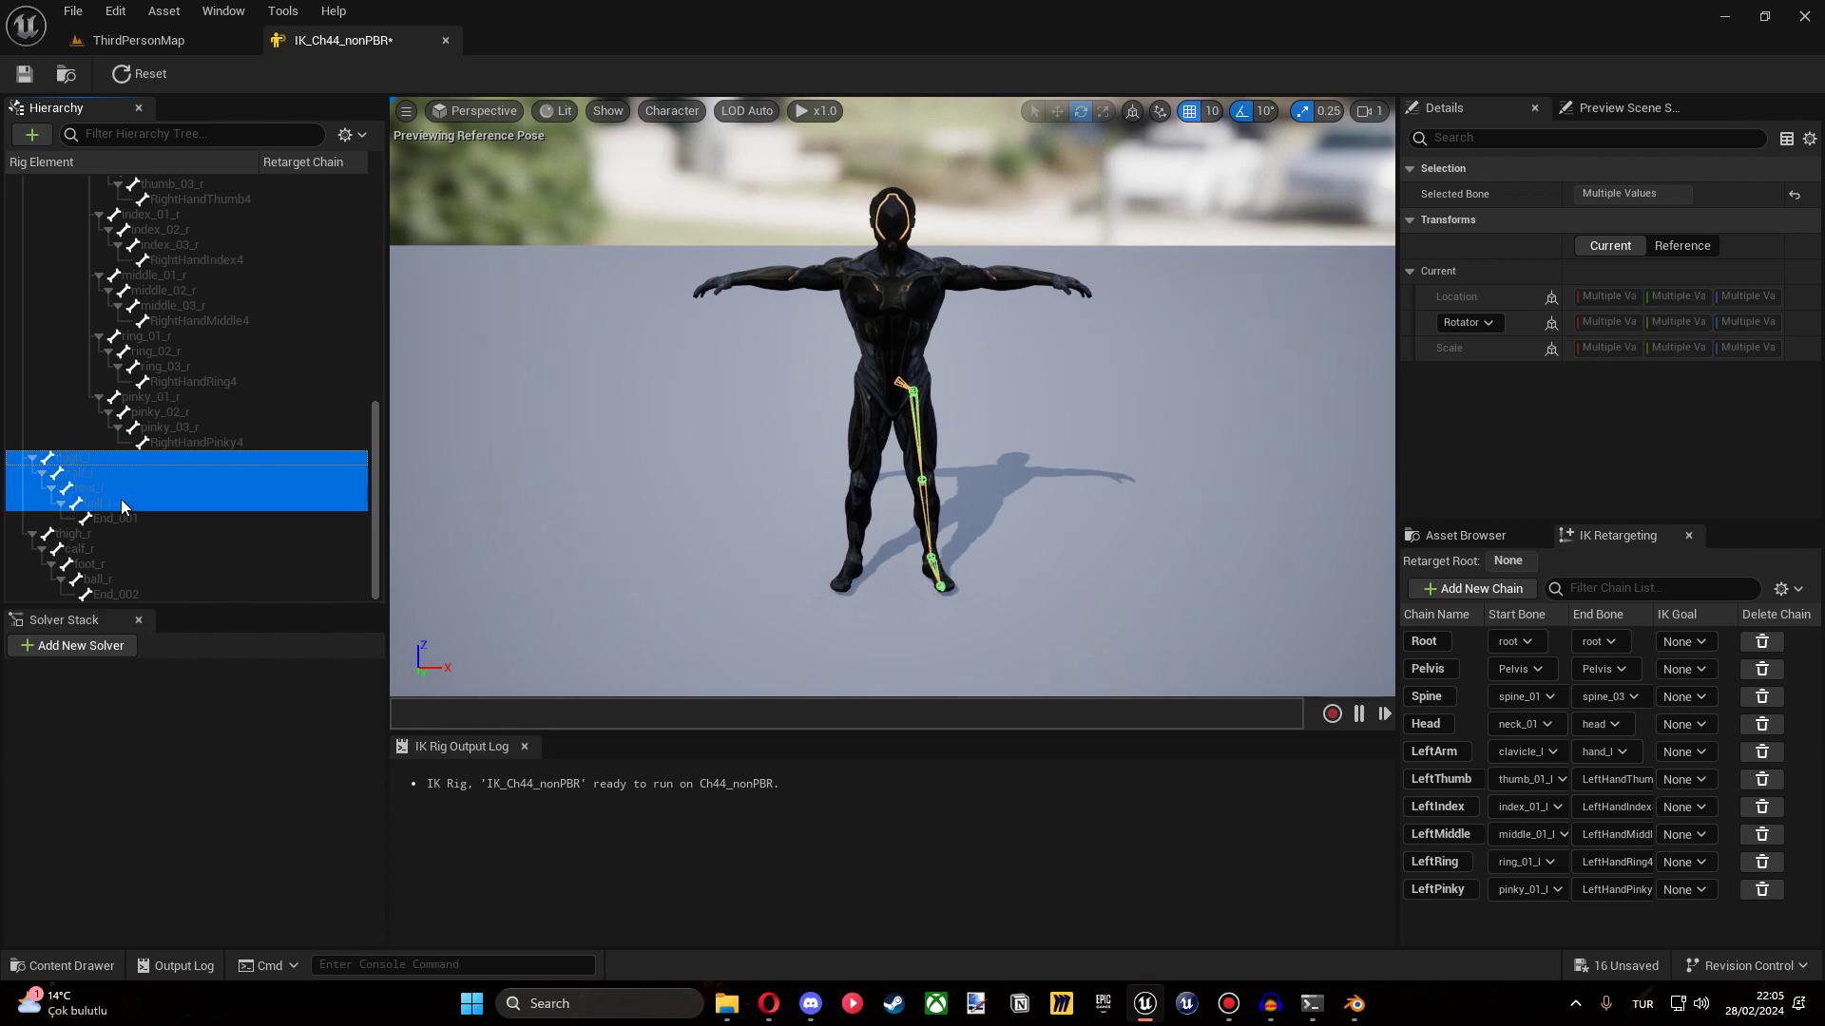
right_click(134, 479)
left_click(207, 803)
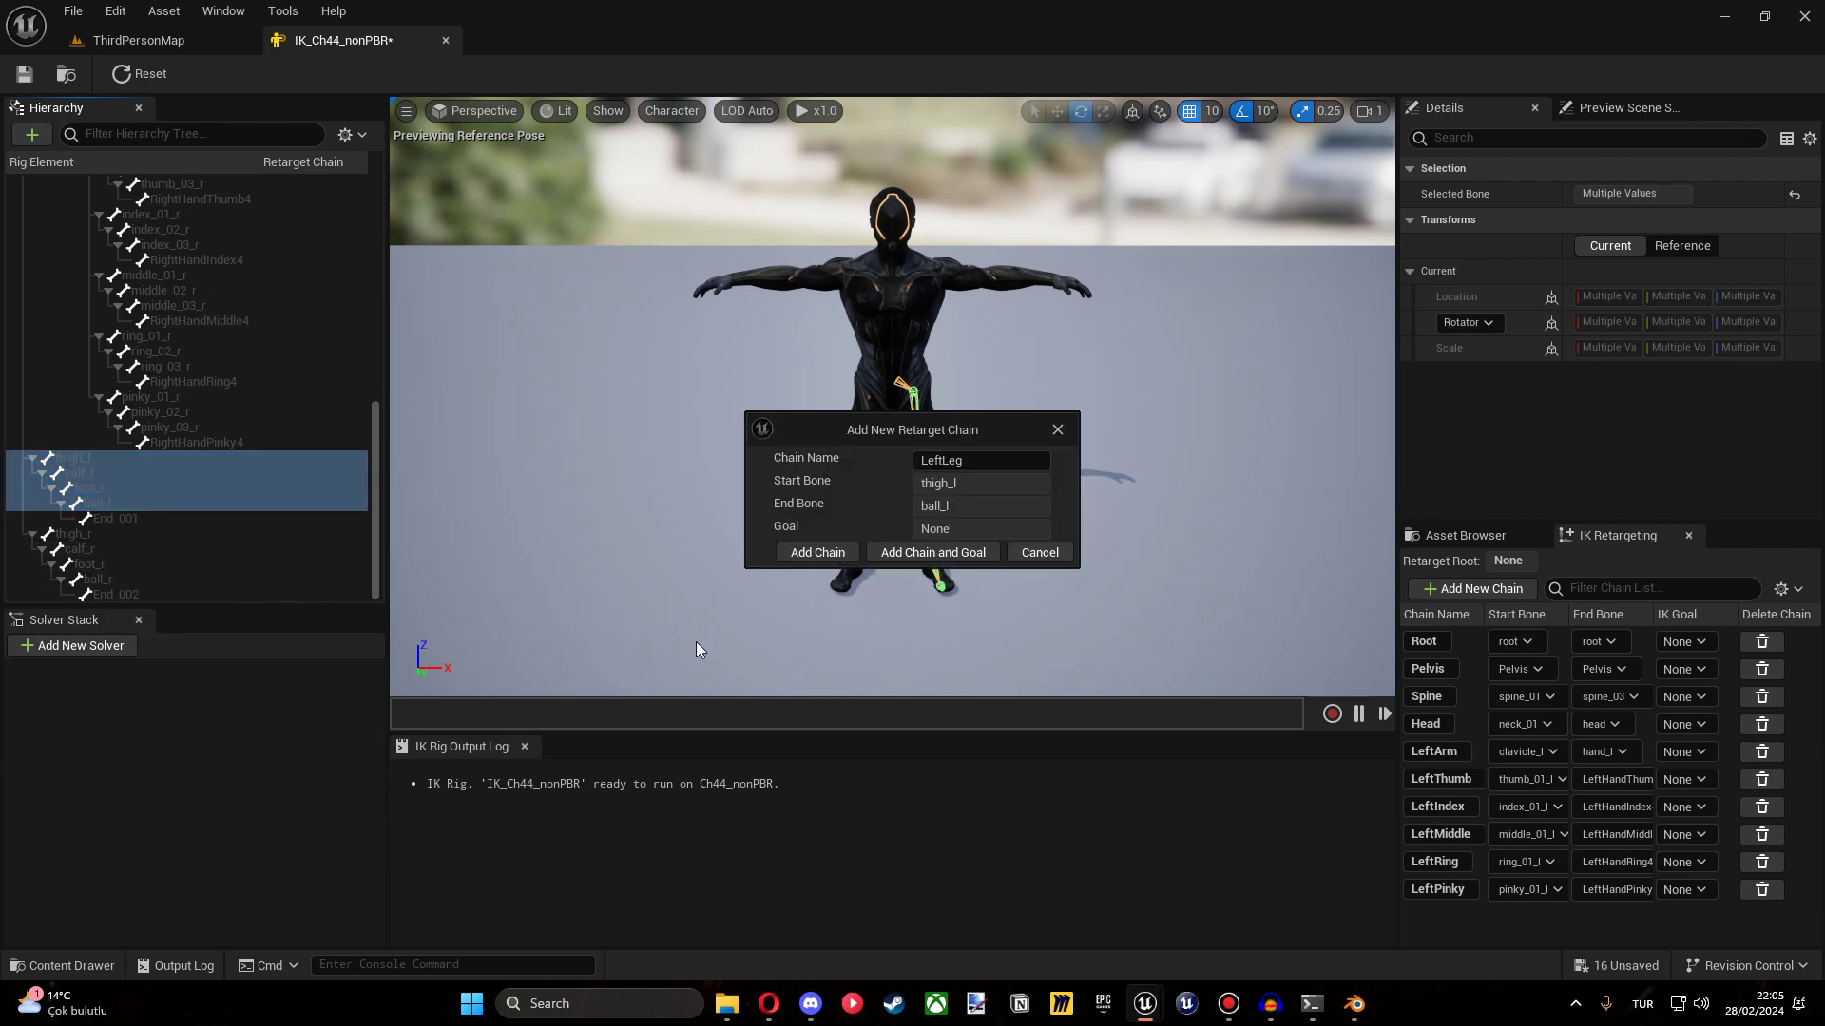
left_click(779, 558)
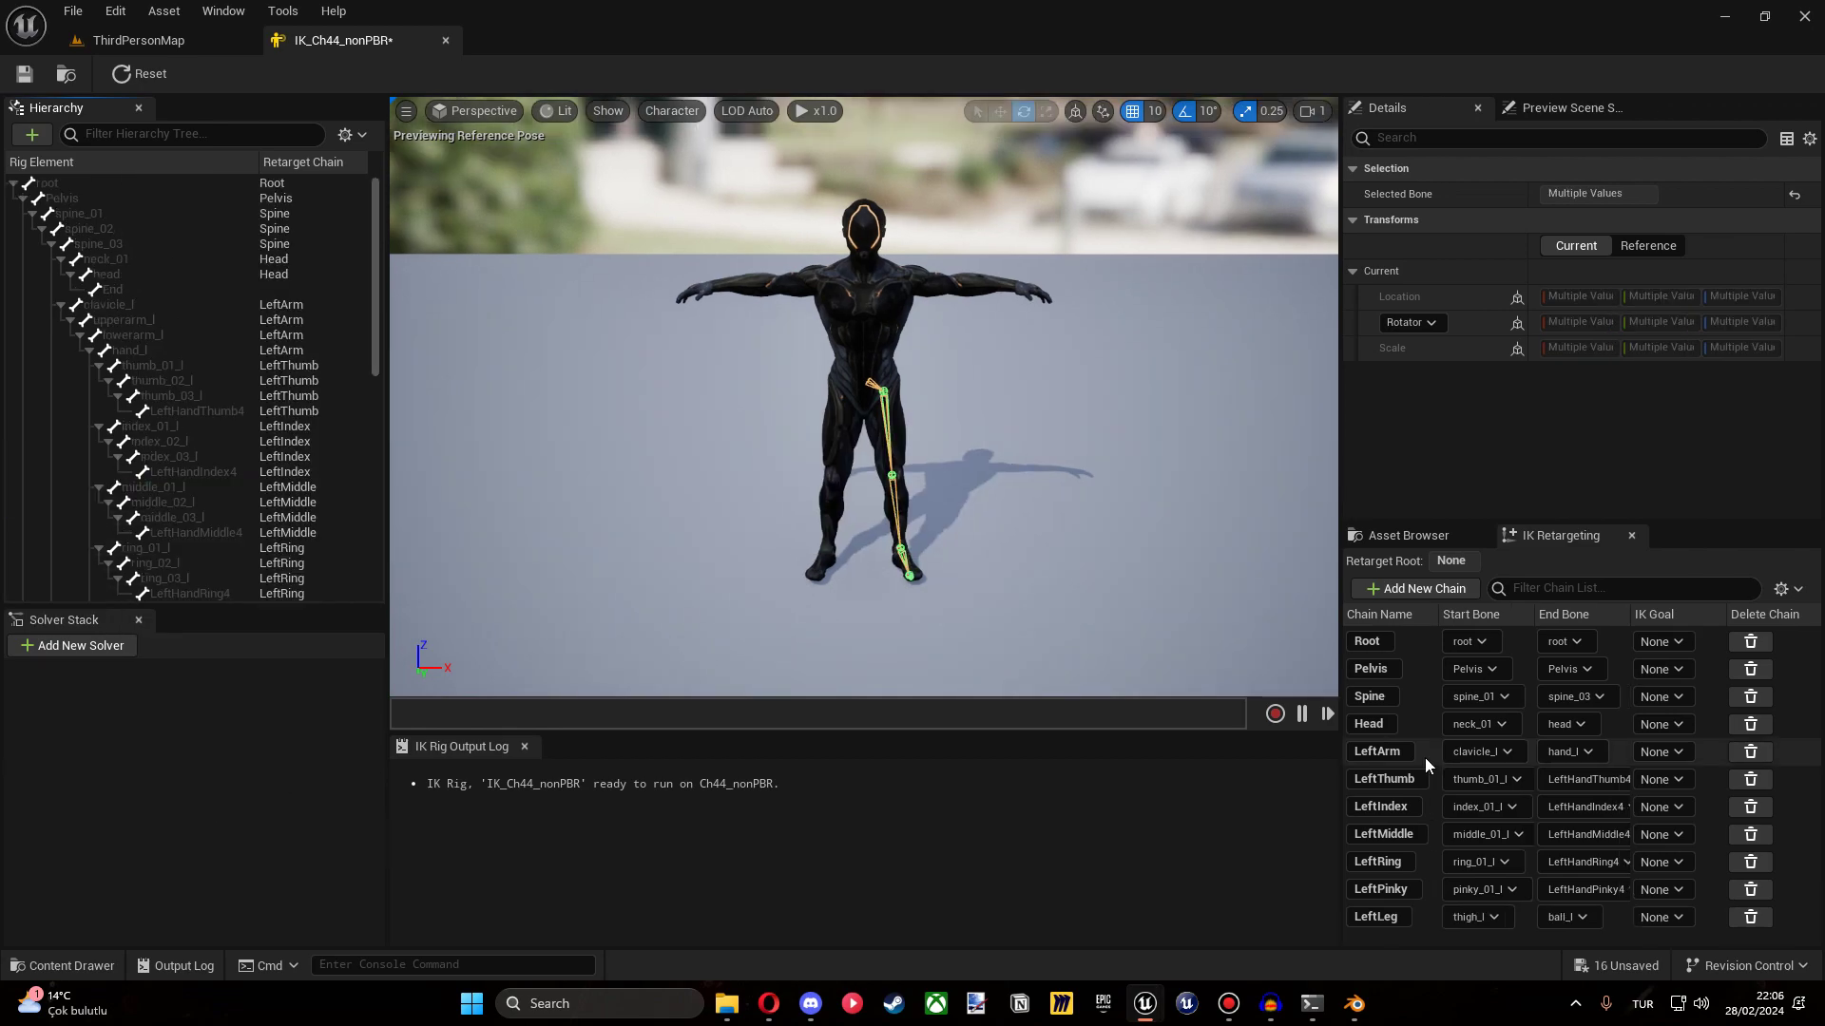
Mirror the left arm, finger and leg chains to create the matching right-side chains.
left_click(1424, 756)
left_click(1423, 916, "shift")
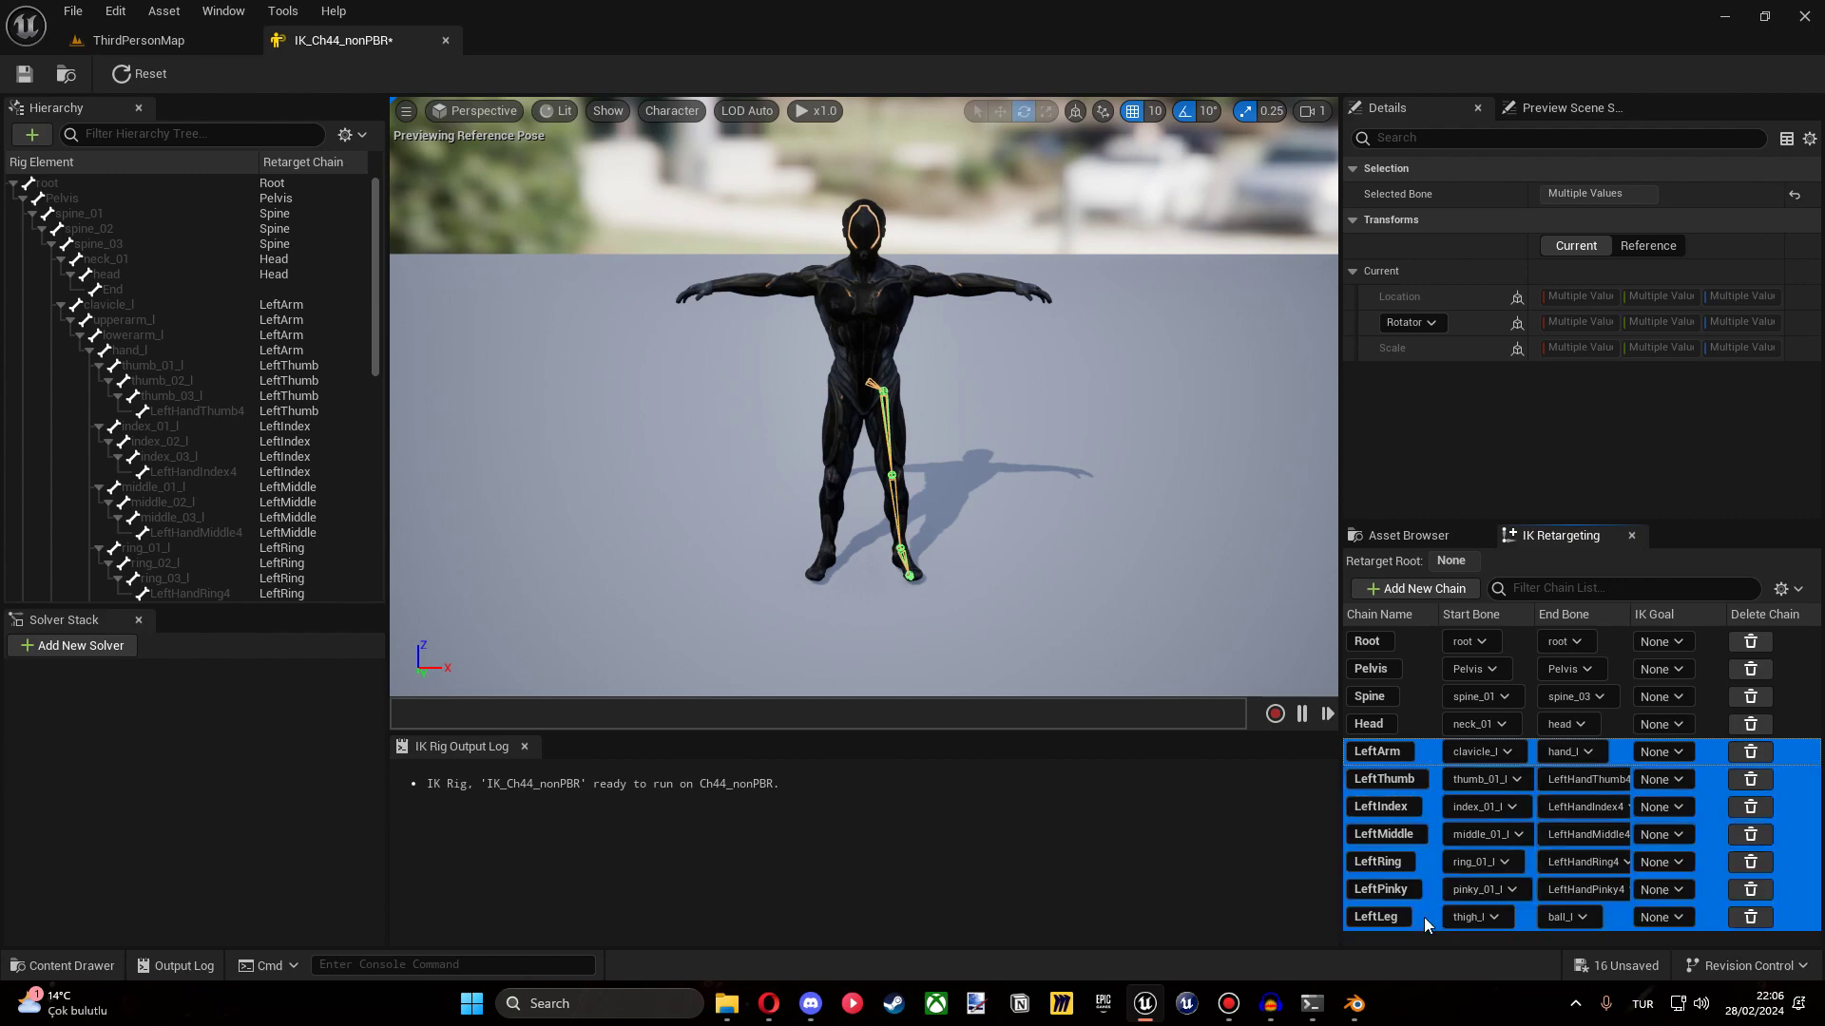
right_click(1429, 761)
left_click(1473, 800)
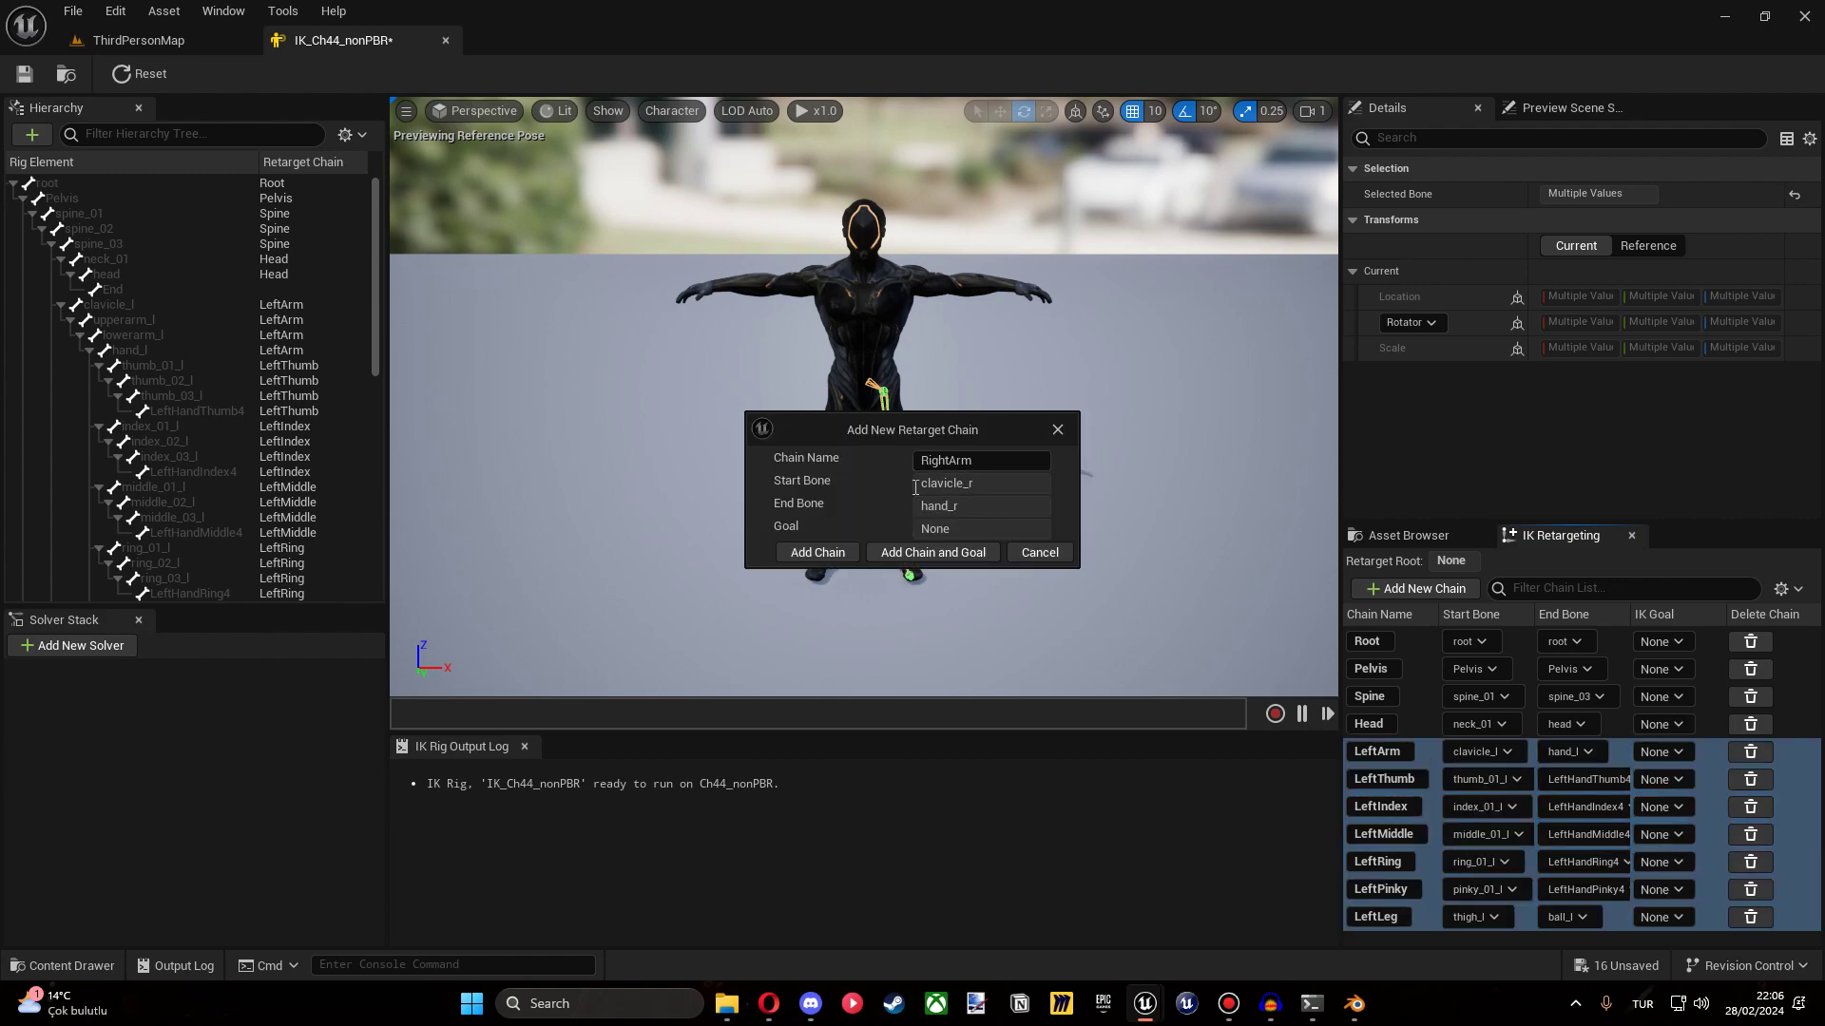
left_click(848, 542)
key("Return")
key("Return")
key("Return")
key("Return")
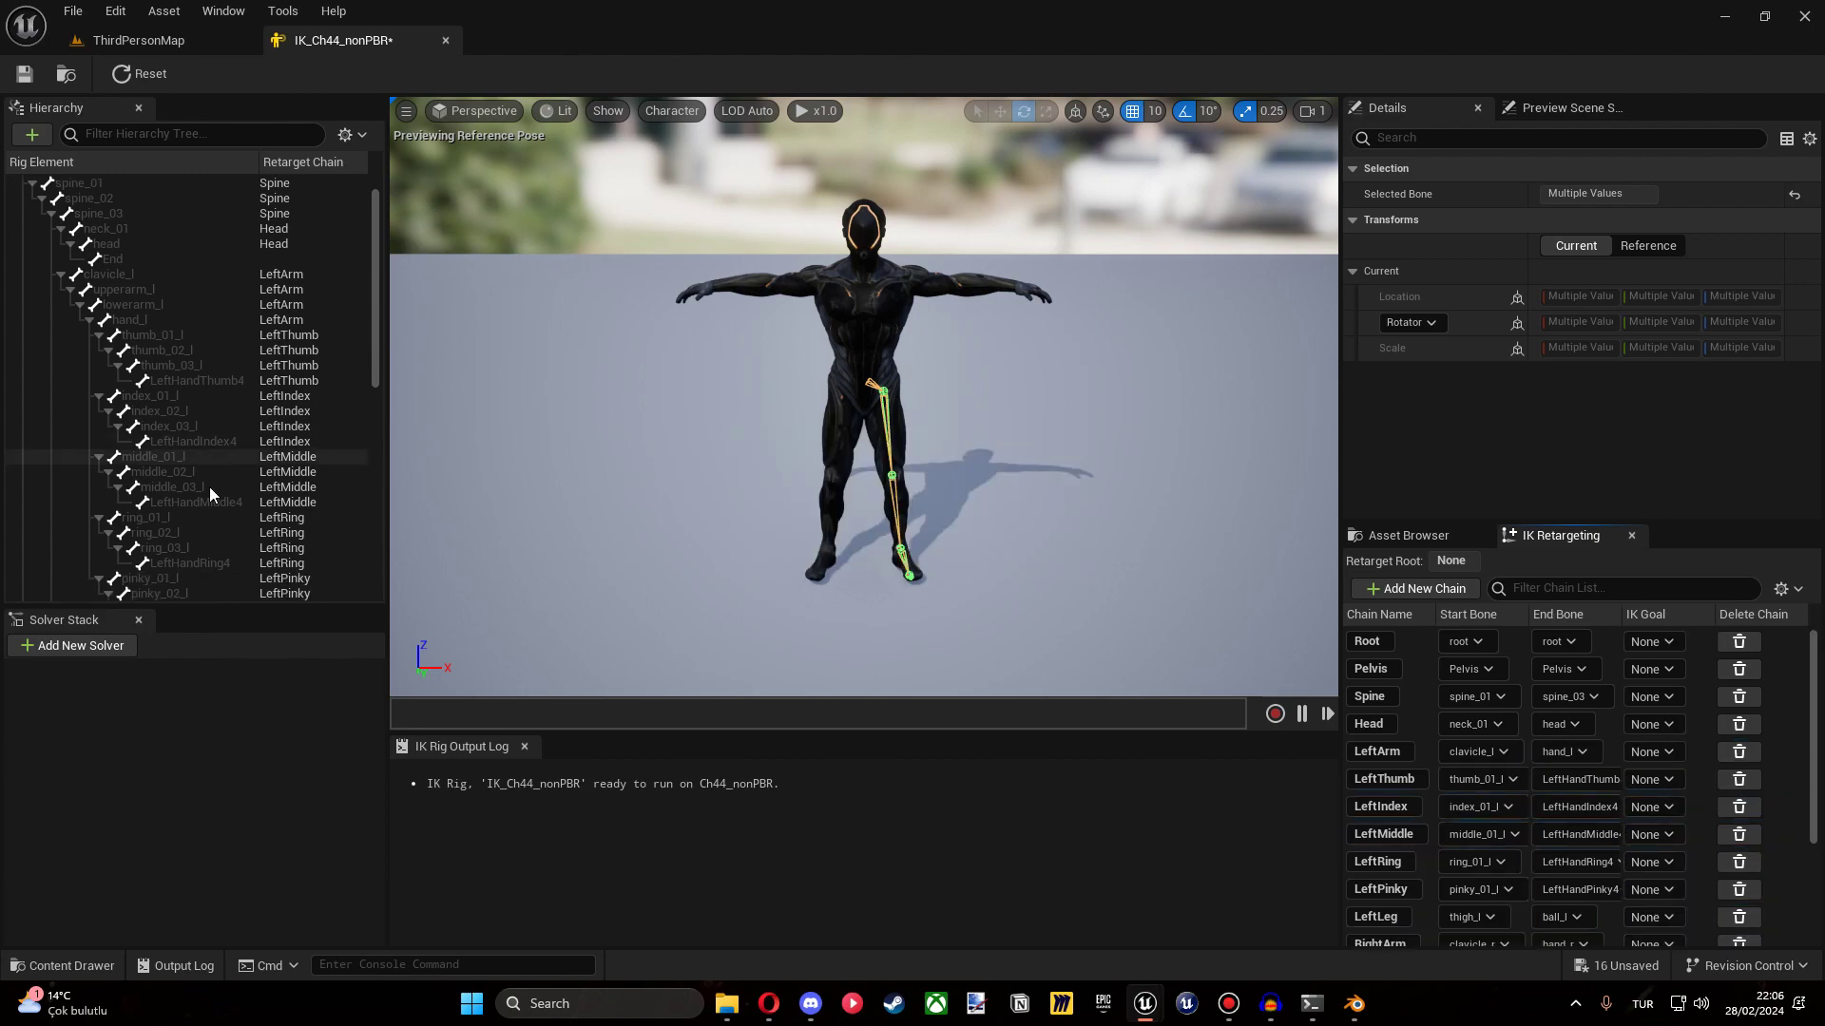
Go back to the top of the Hierarchy and select the root bone.
scroll(209, 487, "down", 6)
scroll(238, 496, "down", 3)
scroll(321, 444, "up", 10)
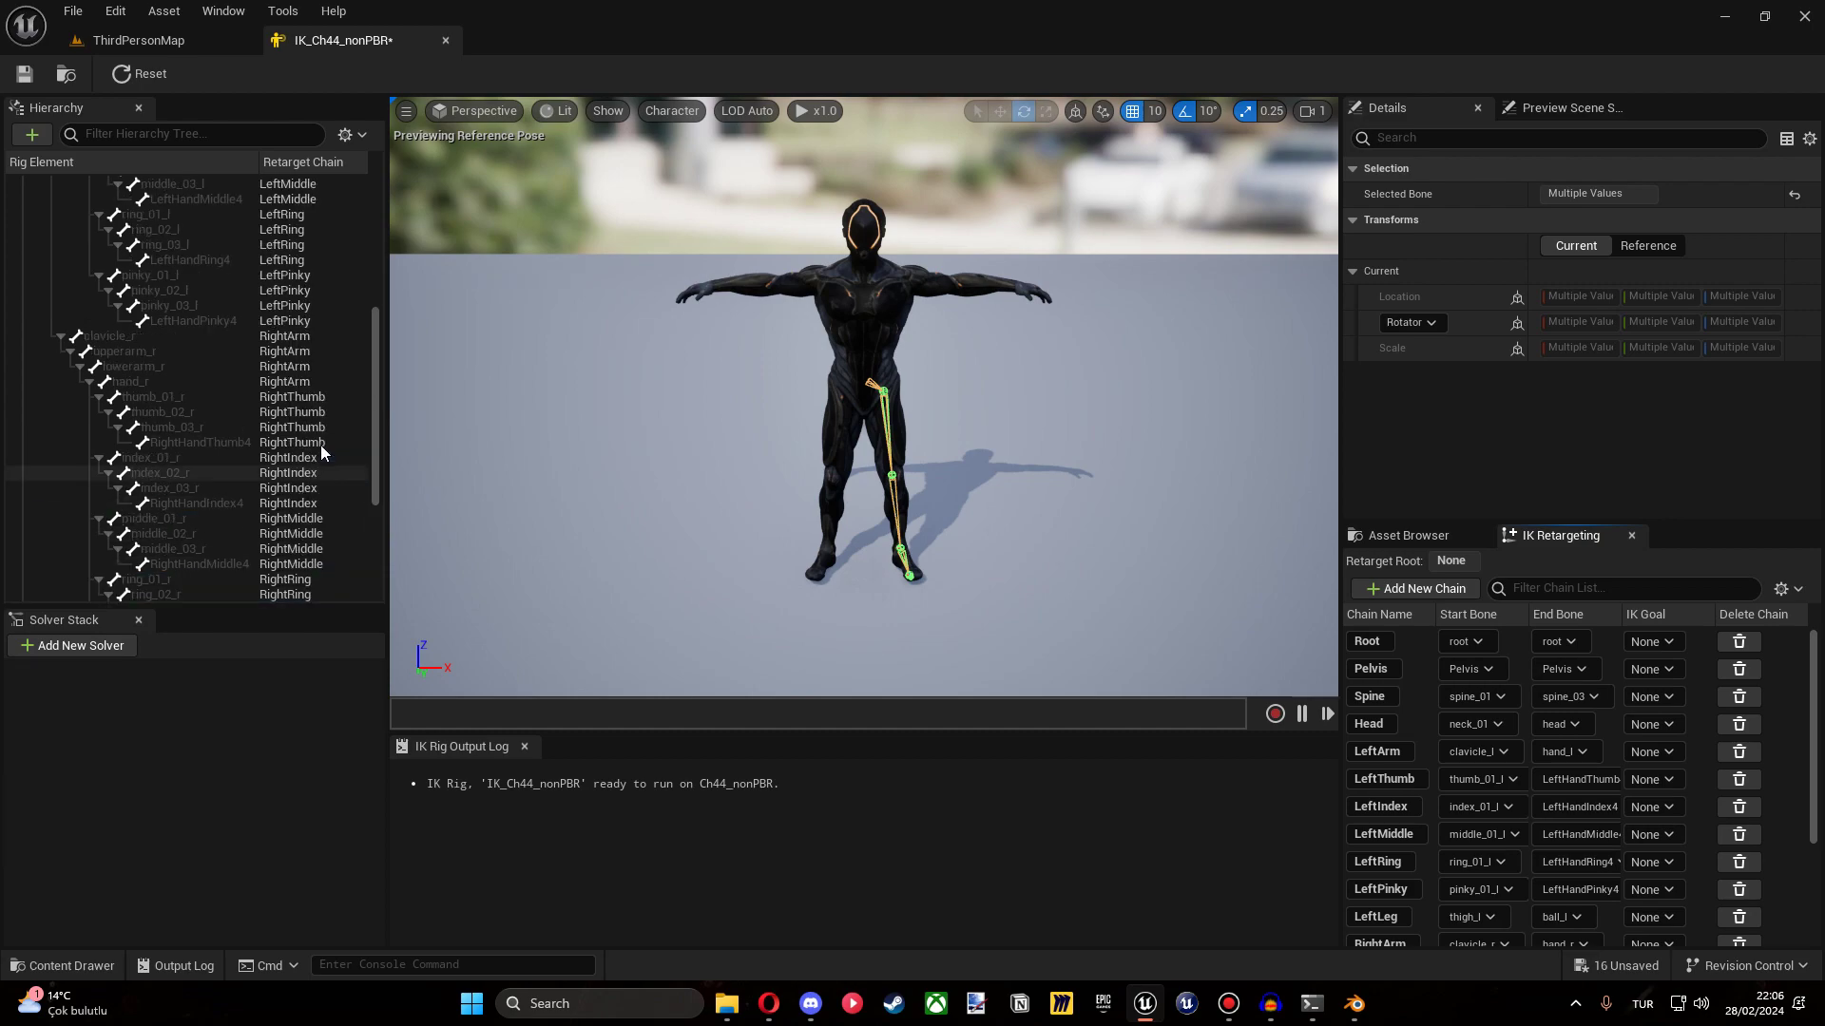
scroll(321, 437, "up", 3)
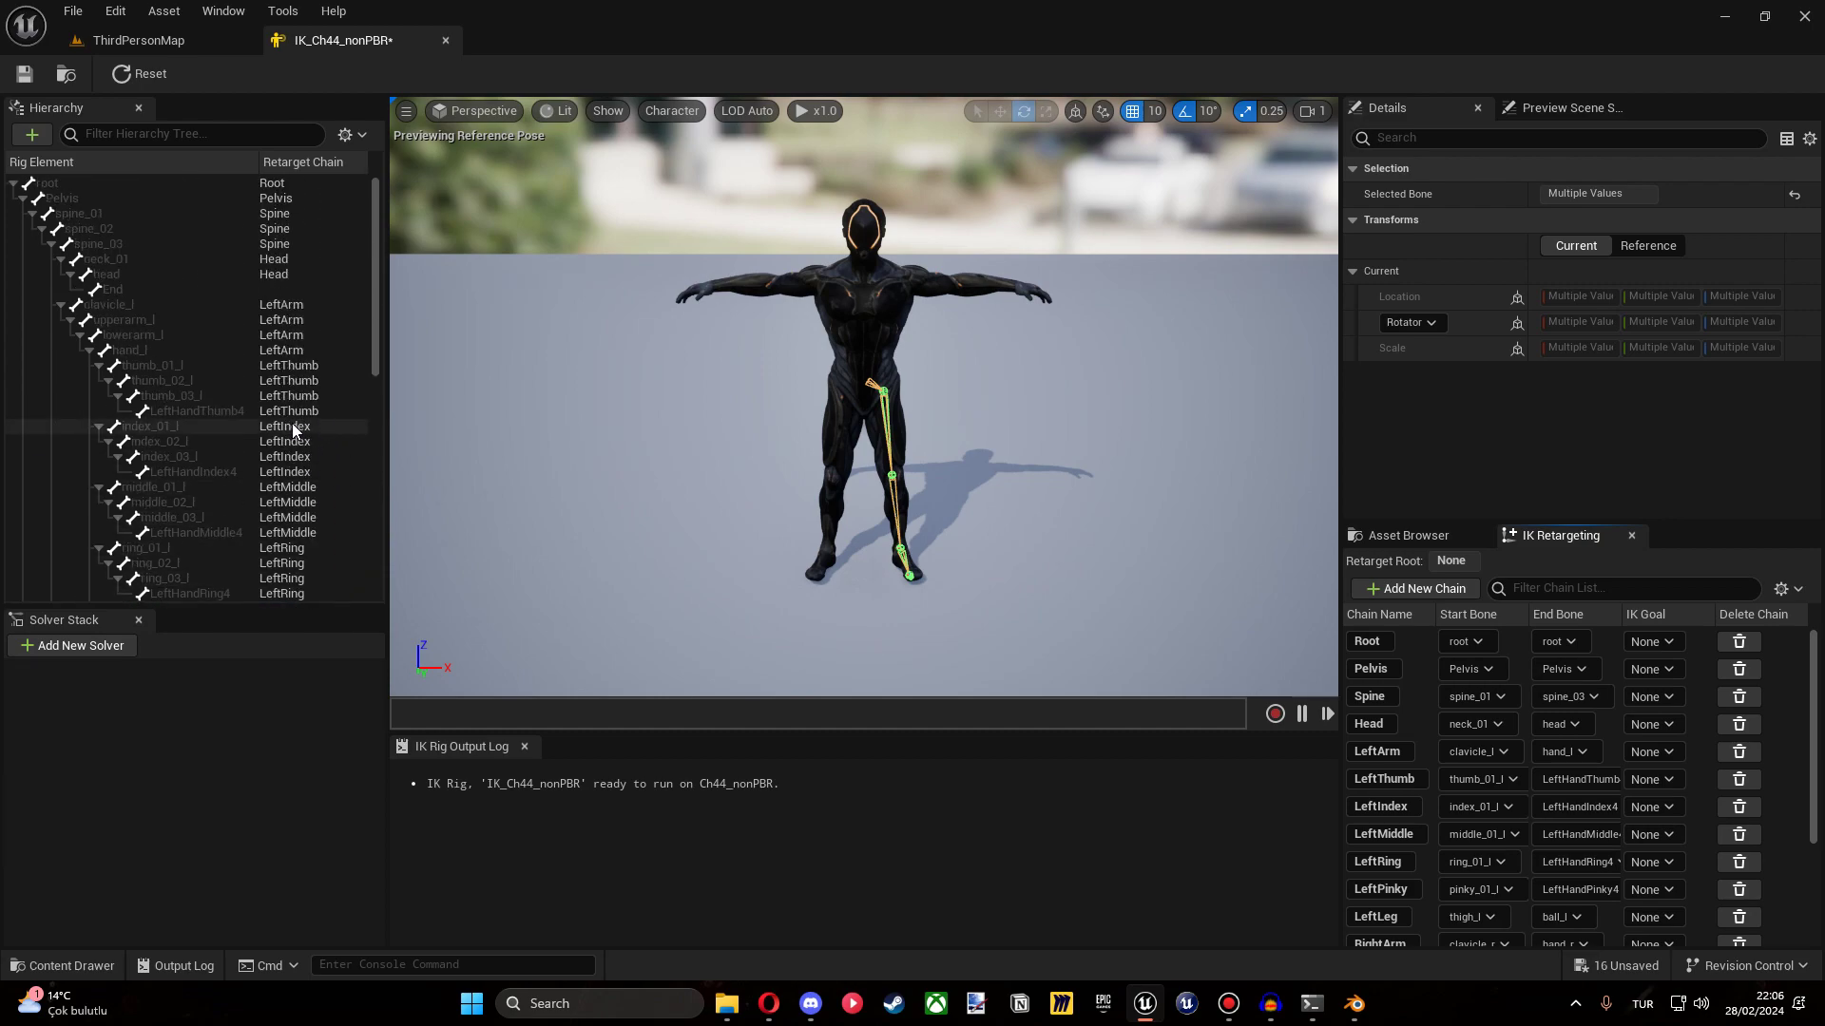
key("Home")
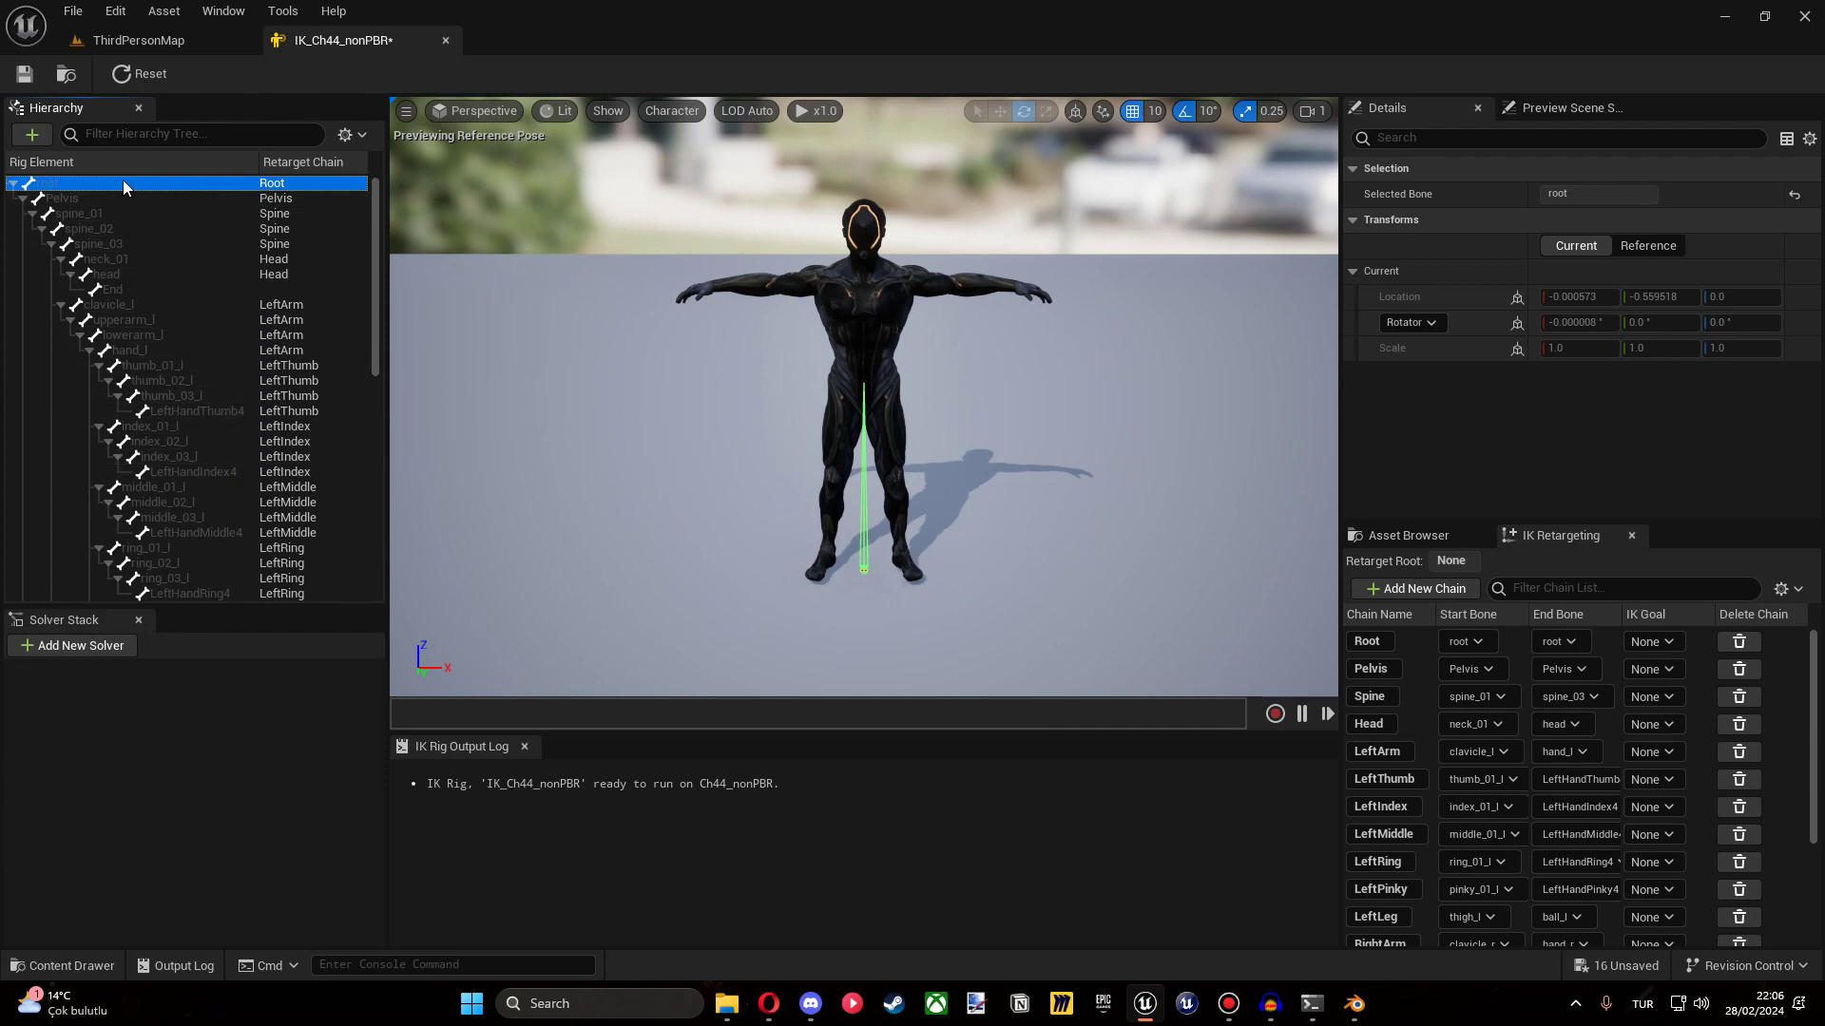
Set the root bone as retarget root and add a Full Body IK solver to the stack.
right_click(135, 179)
left_click(225, 467)
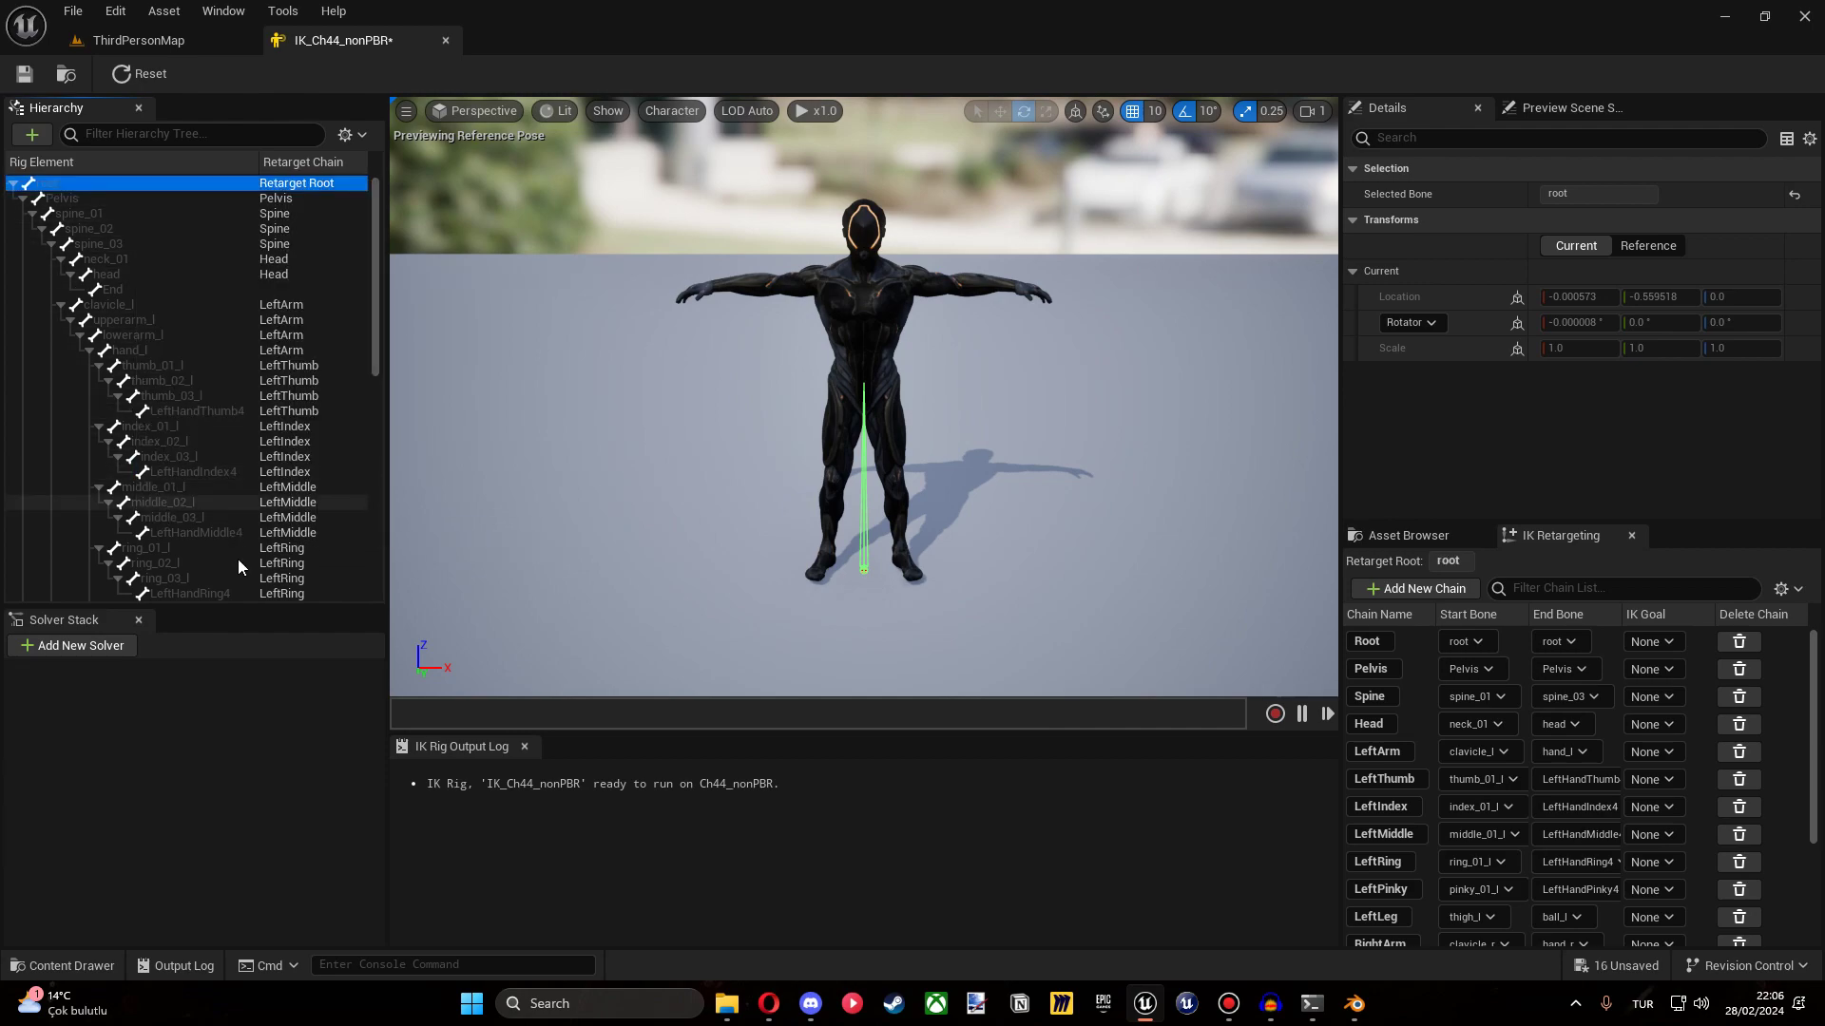
left_click(93, 650)
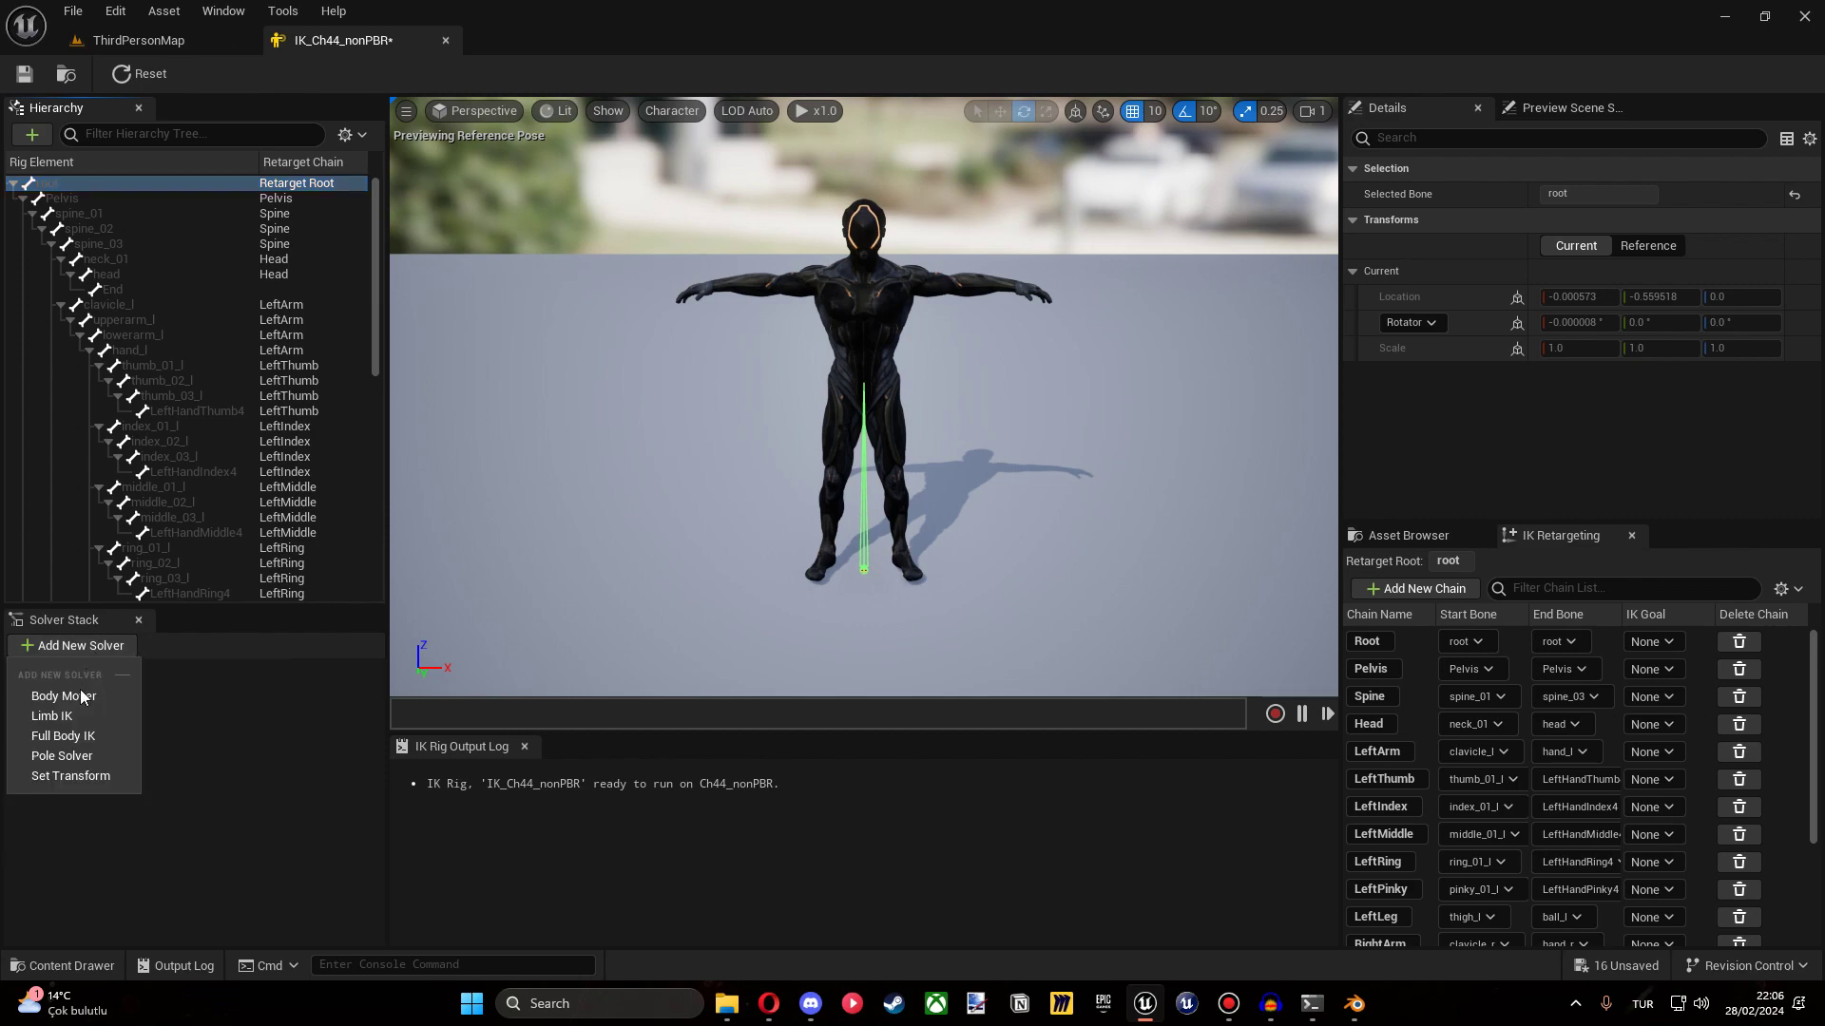
left_click(70, 736)
left_click(141, 199)
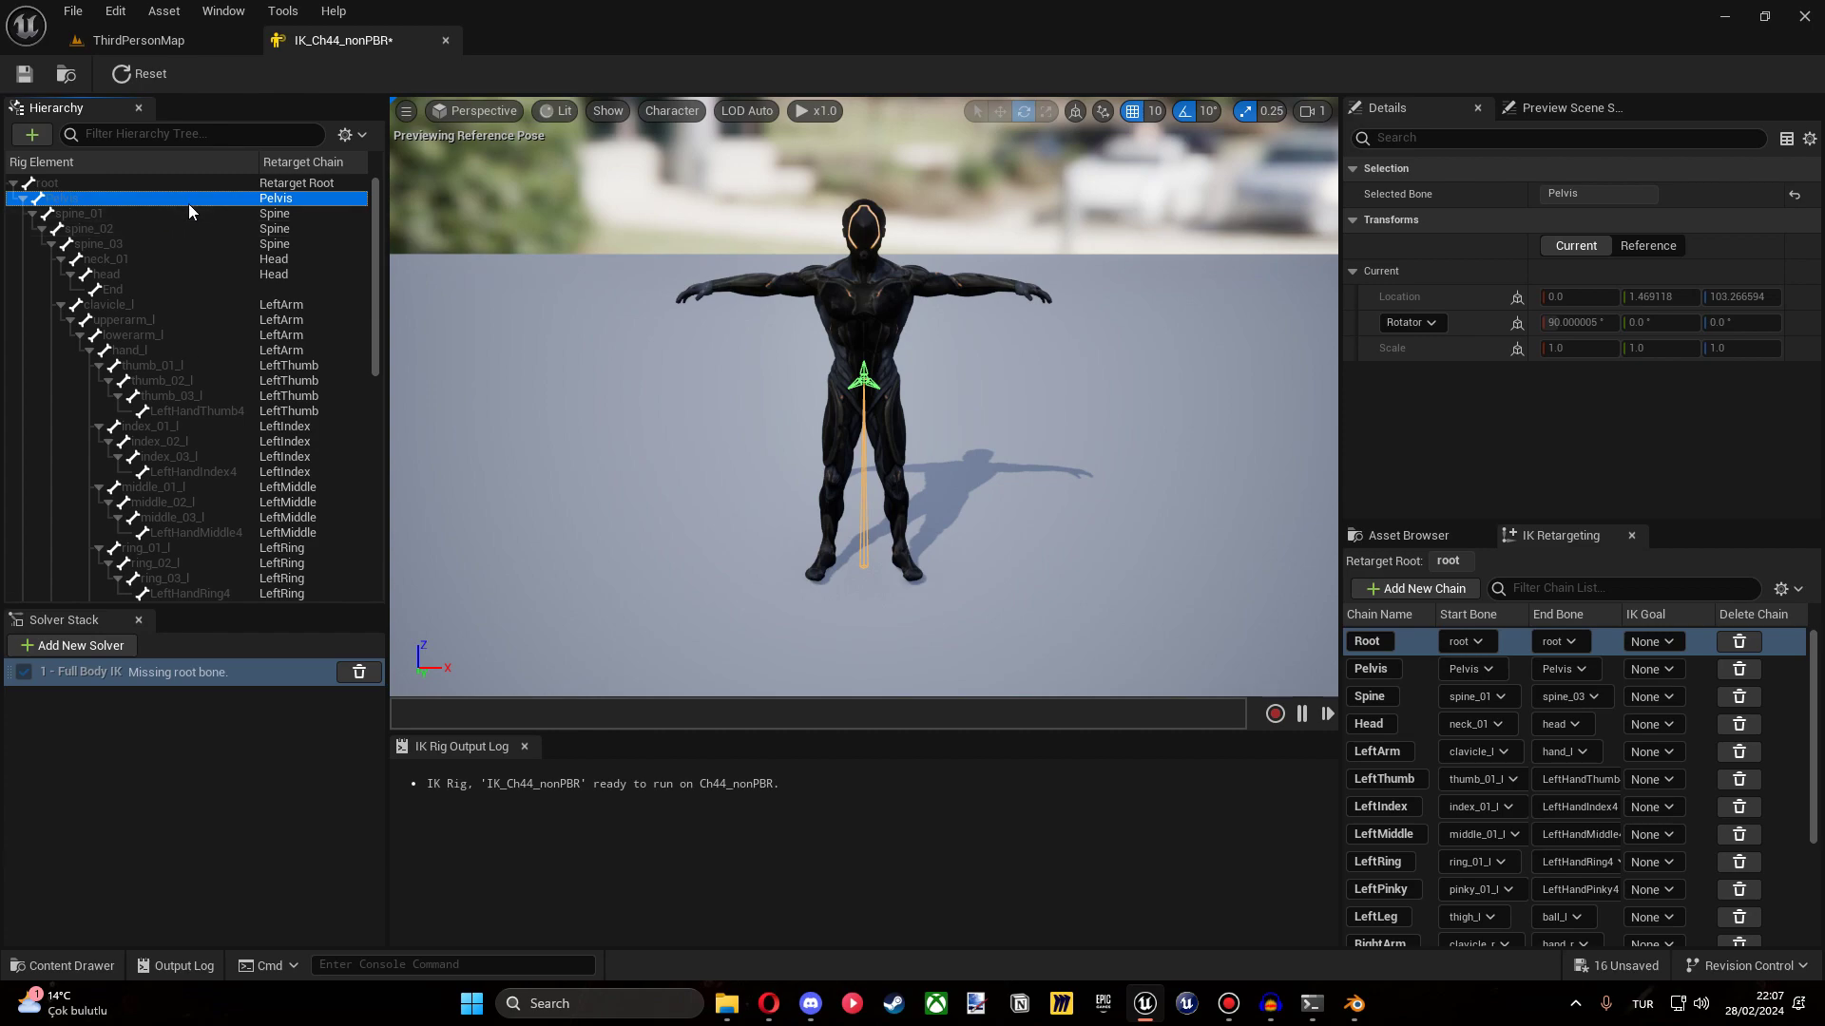
Add Full Body IK bone settings to the pelvis with rotation stiffness 1.0.
left_click(89, 678)
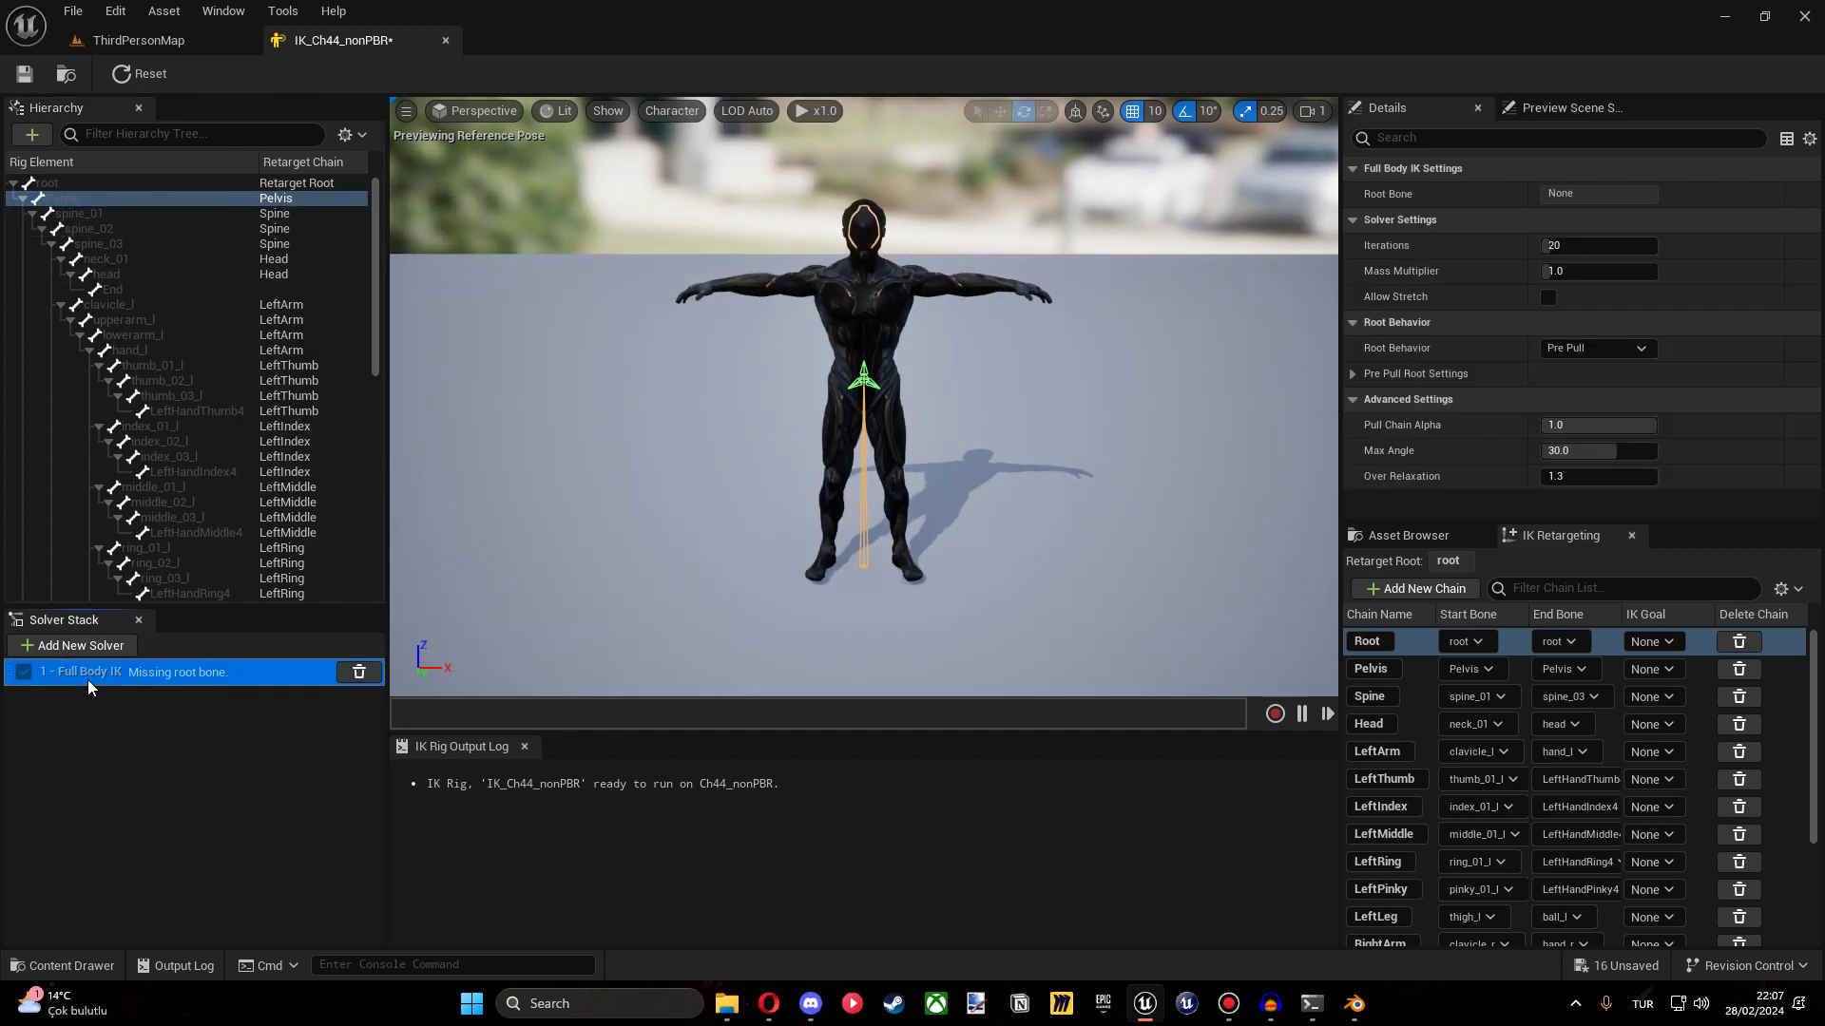
right_click(84, 203)
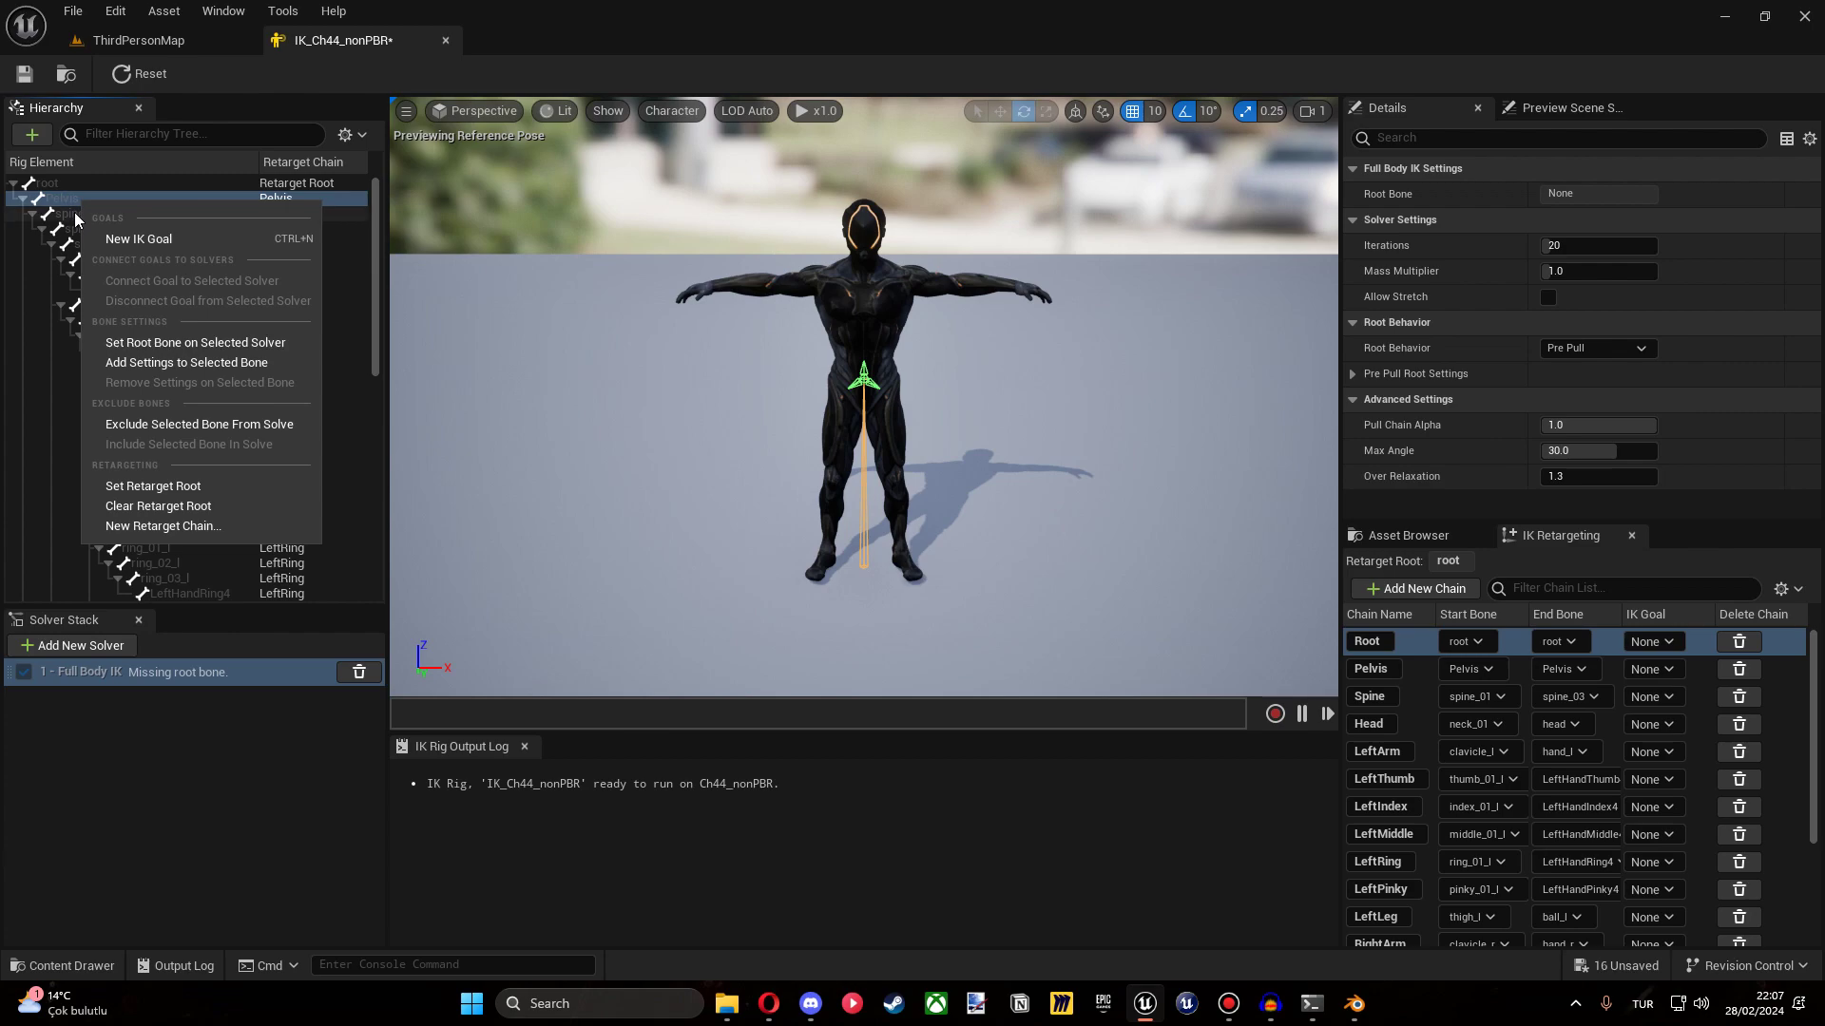
left_click(162, 368)
left_click(93, 214)
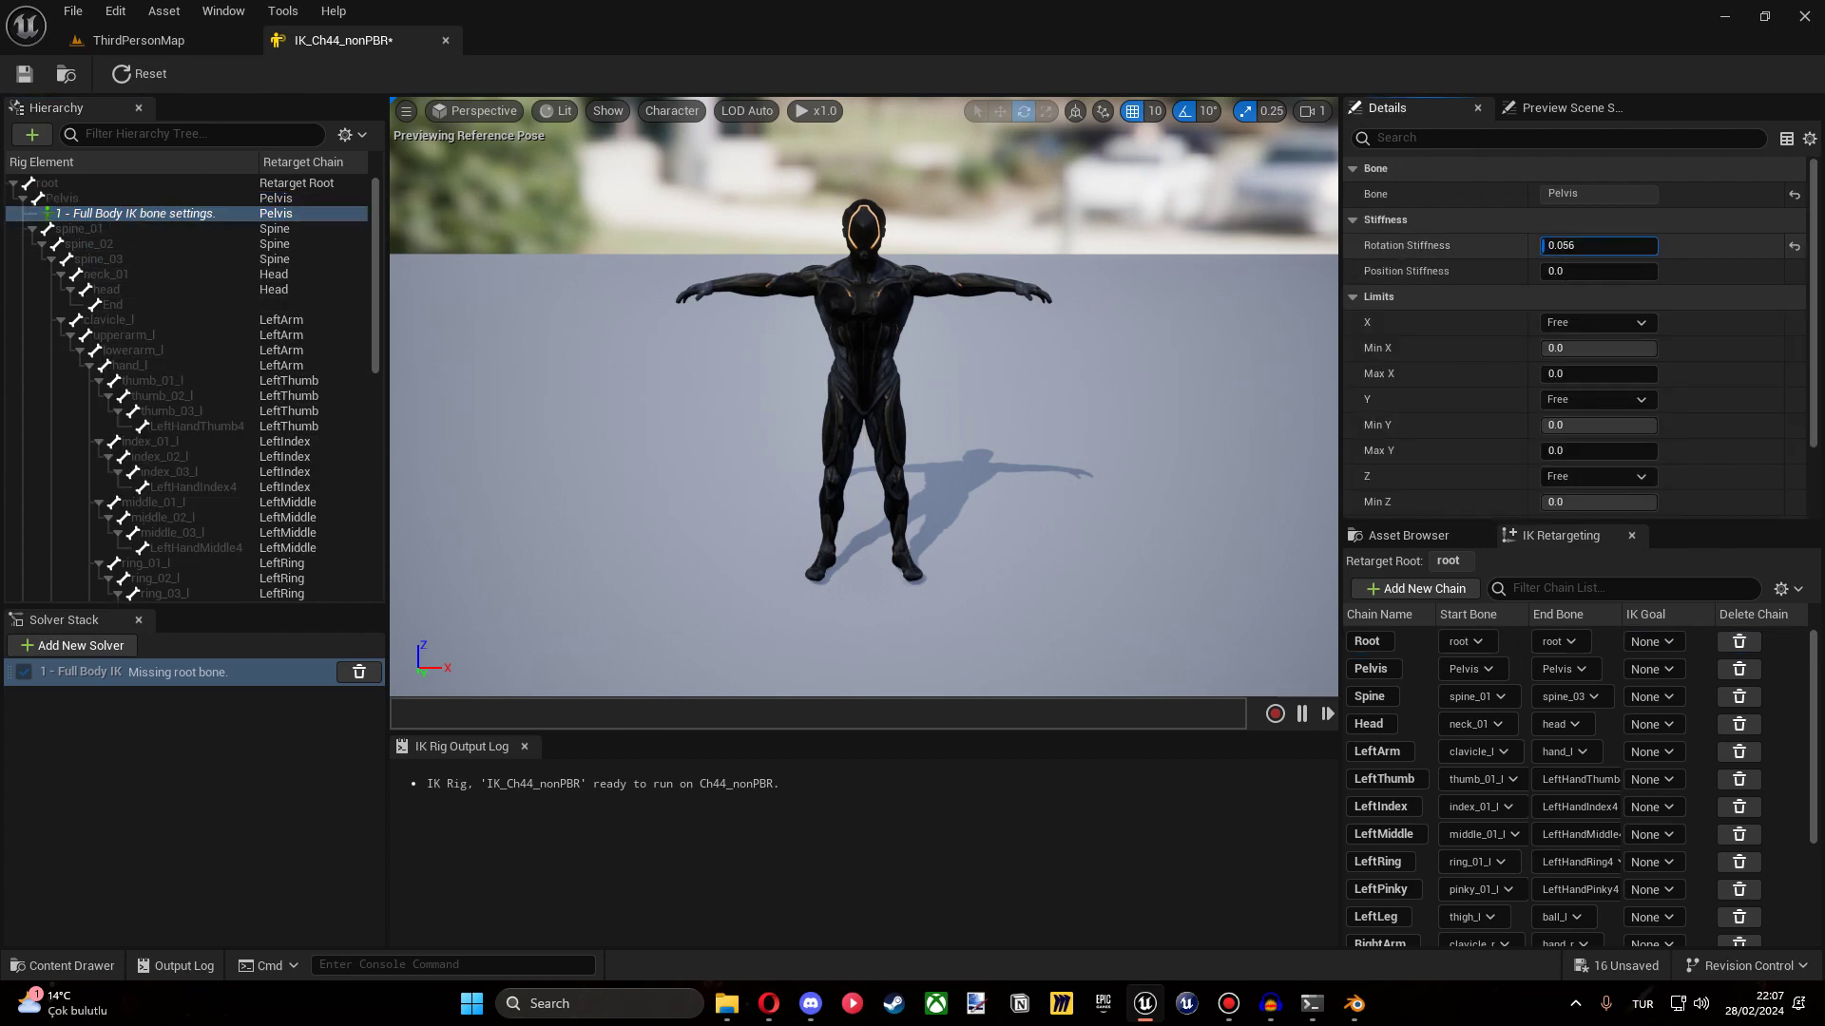
mouse_move(1432, 245)
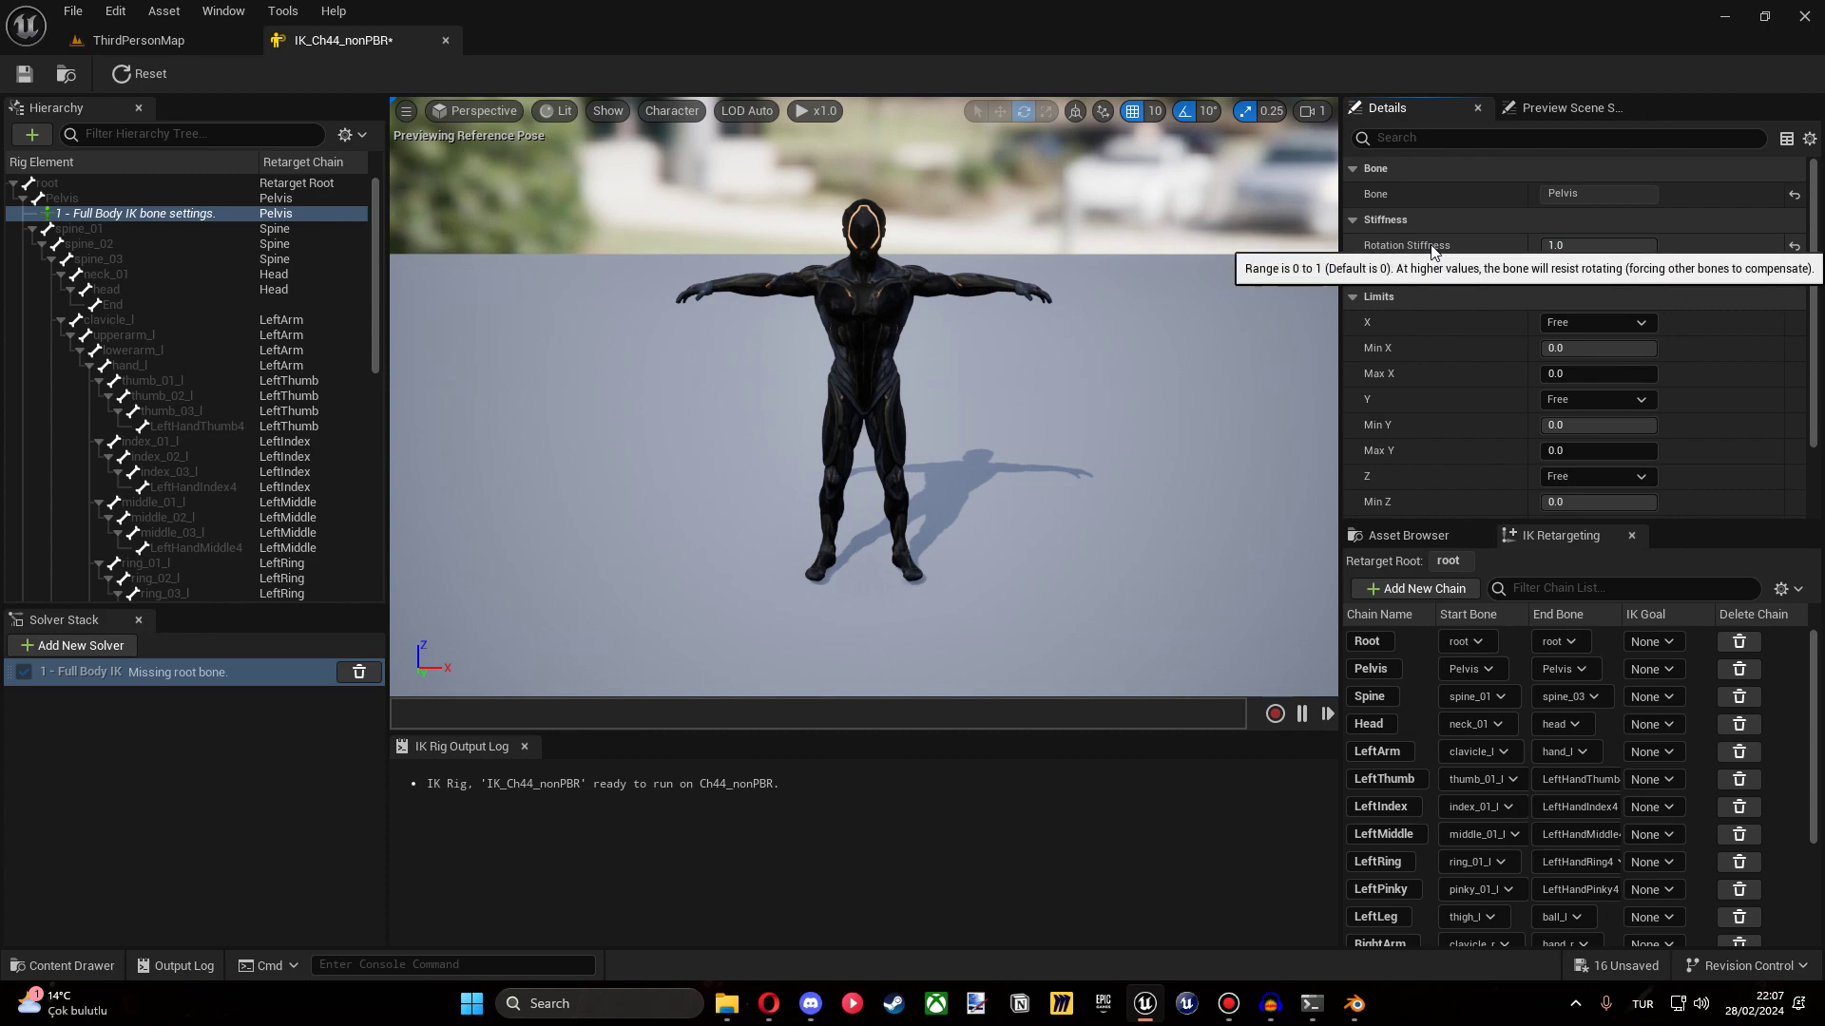
Add IK settings to lowerarm_l, enable preferred angles and set angle Z to 90.
left_click(183, 321)
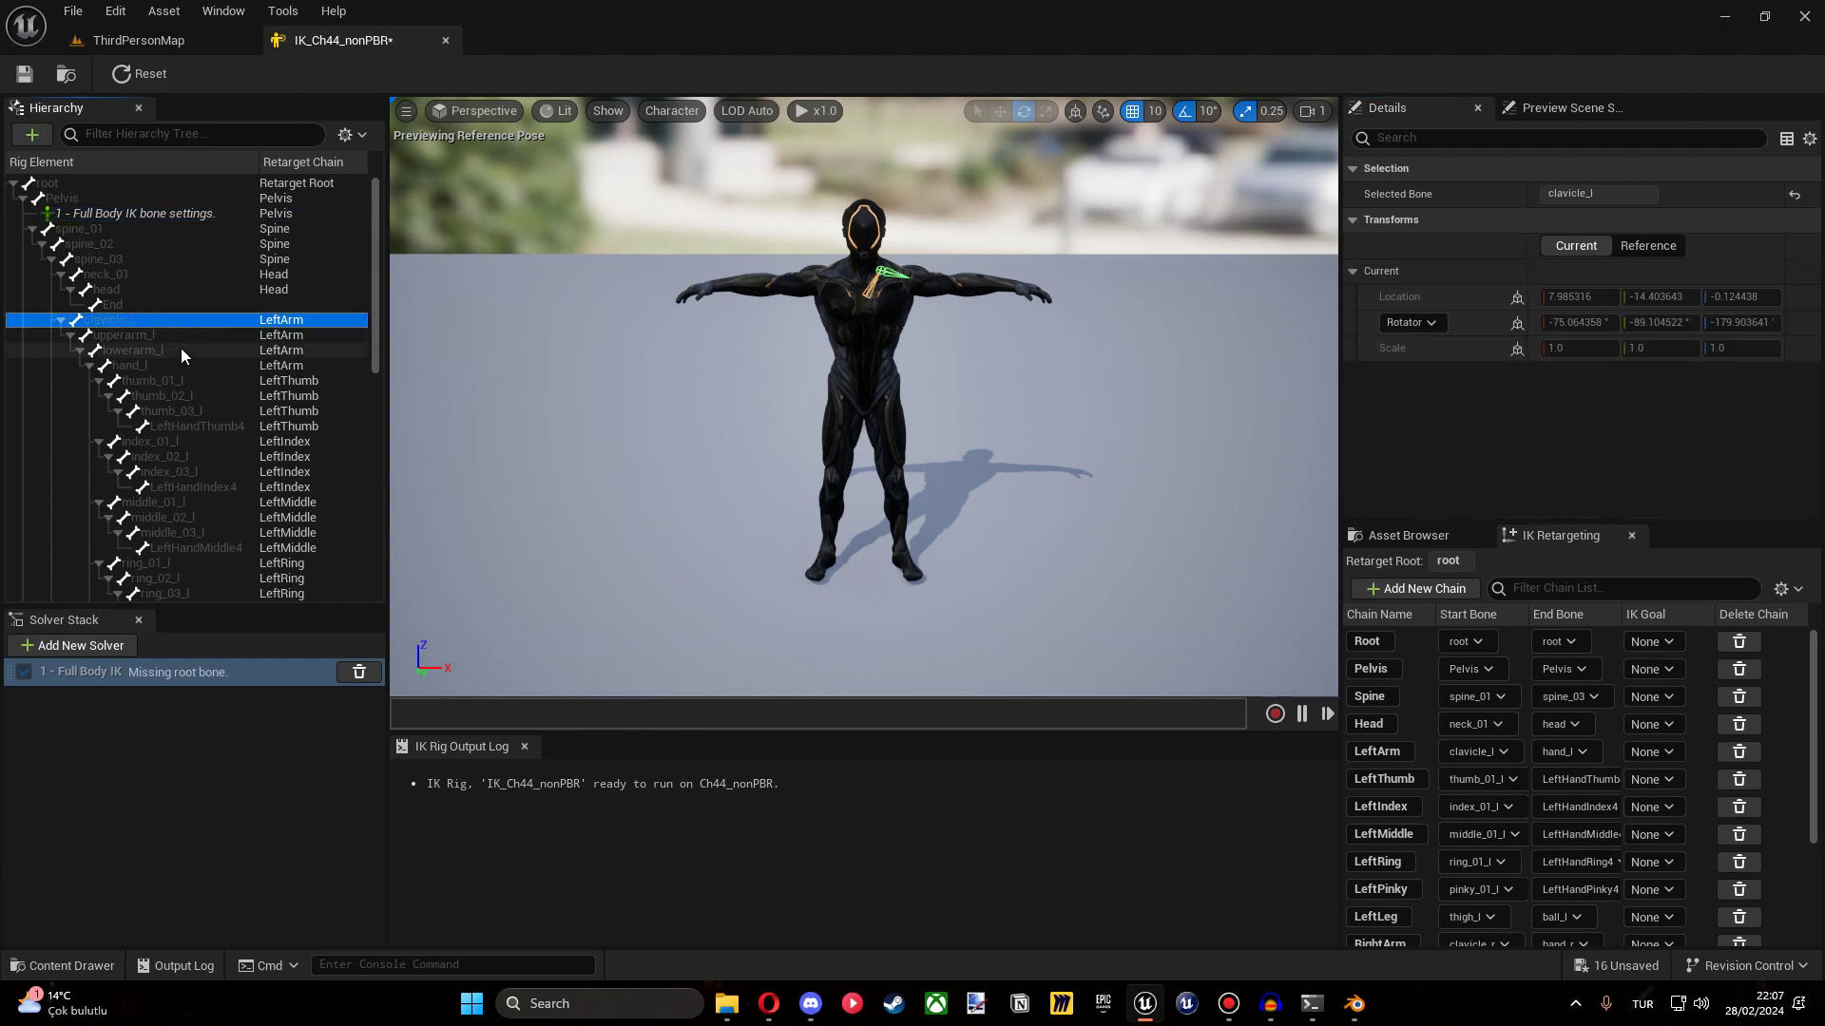
right_click(134, 349)
left_click(205, 509)
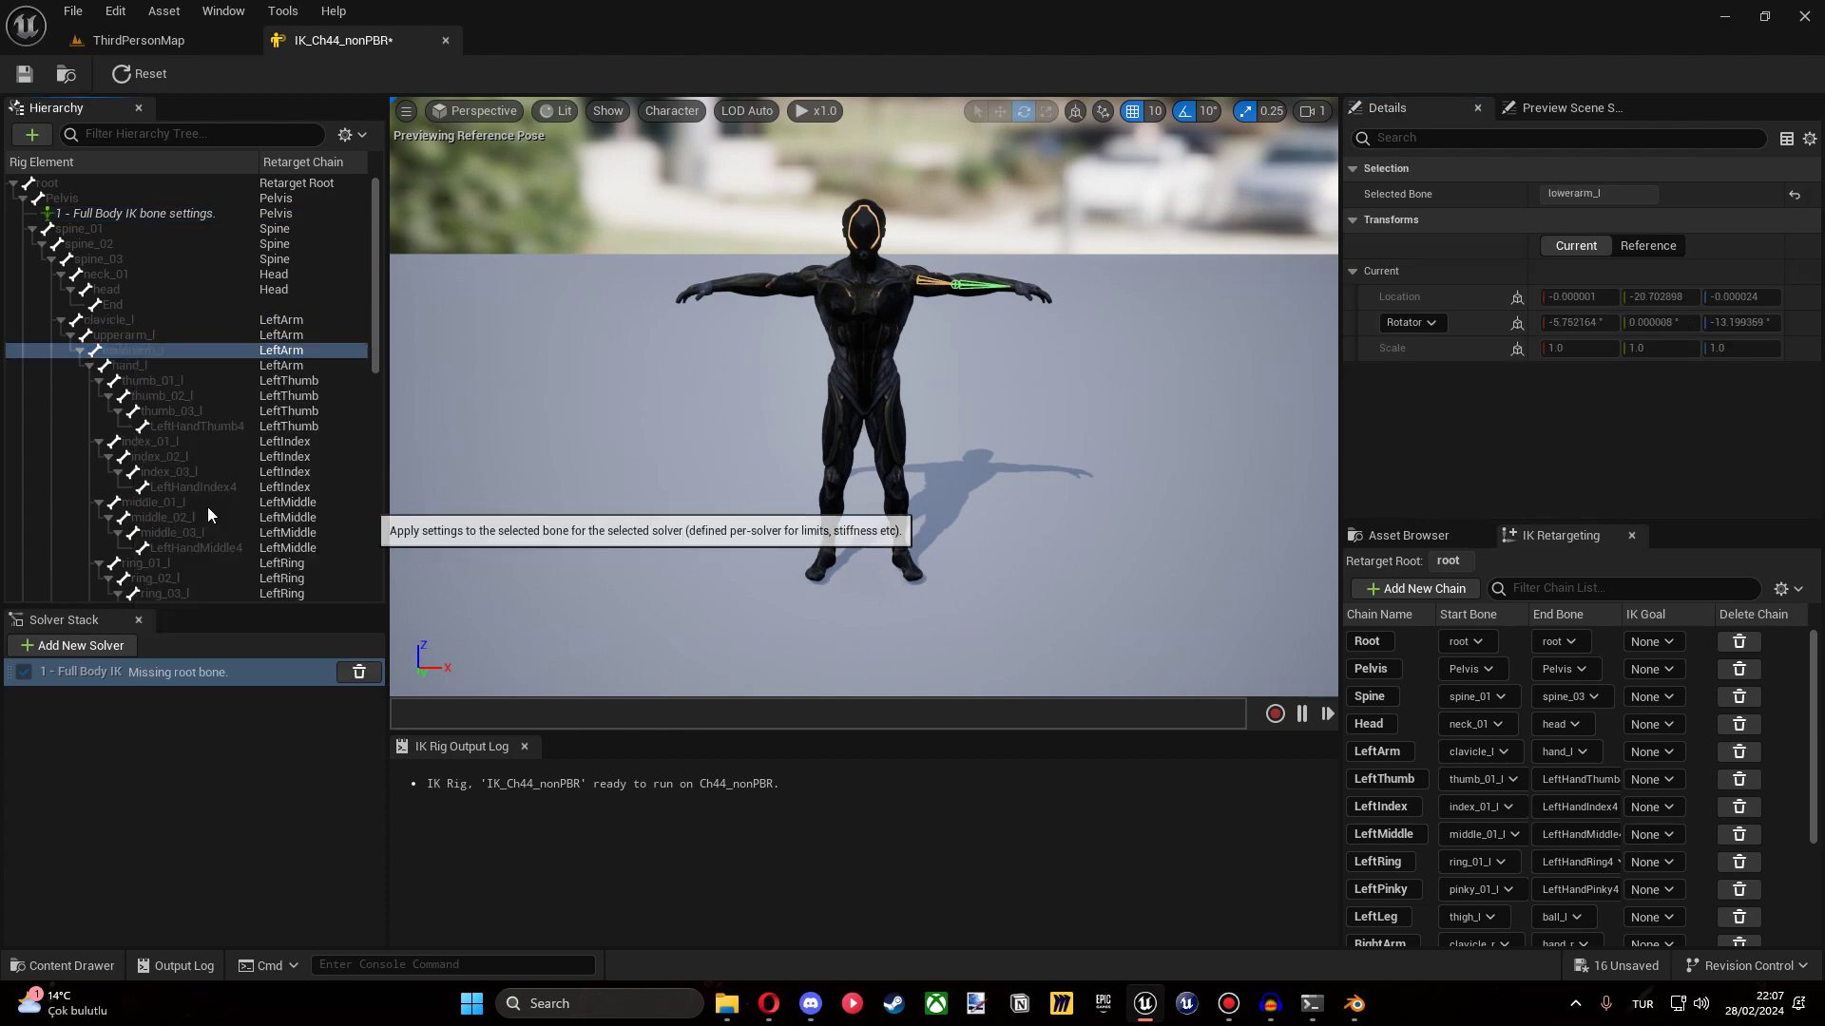
left_click(1548, 482)
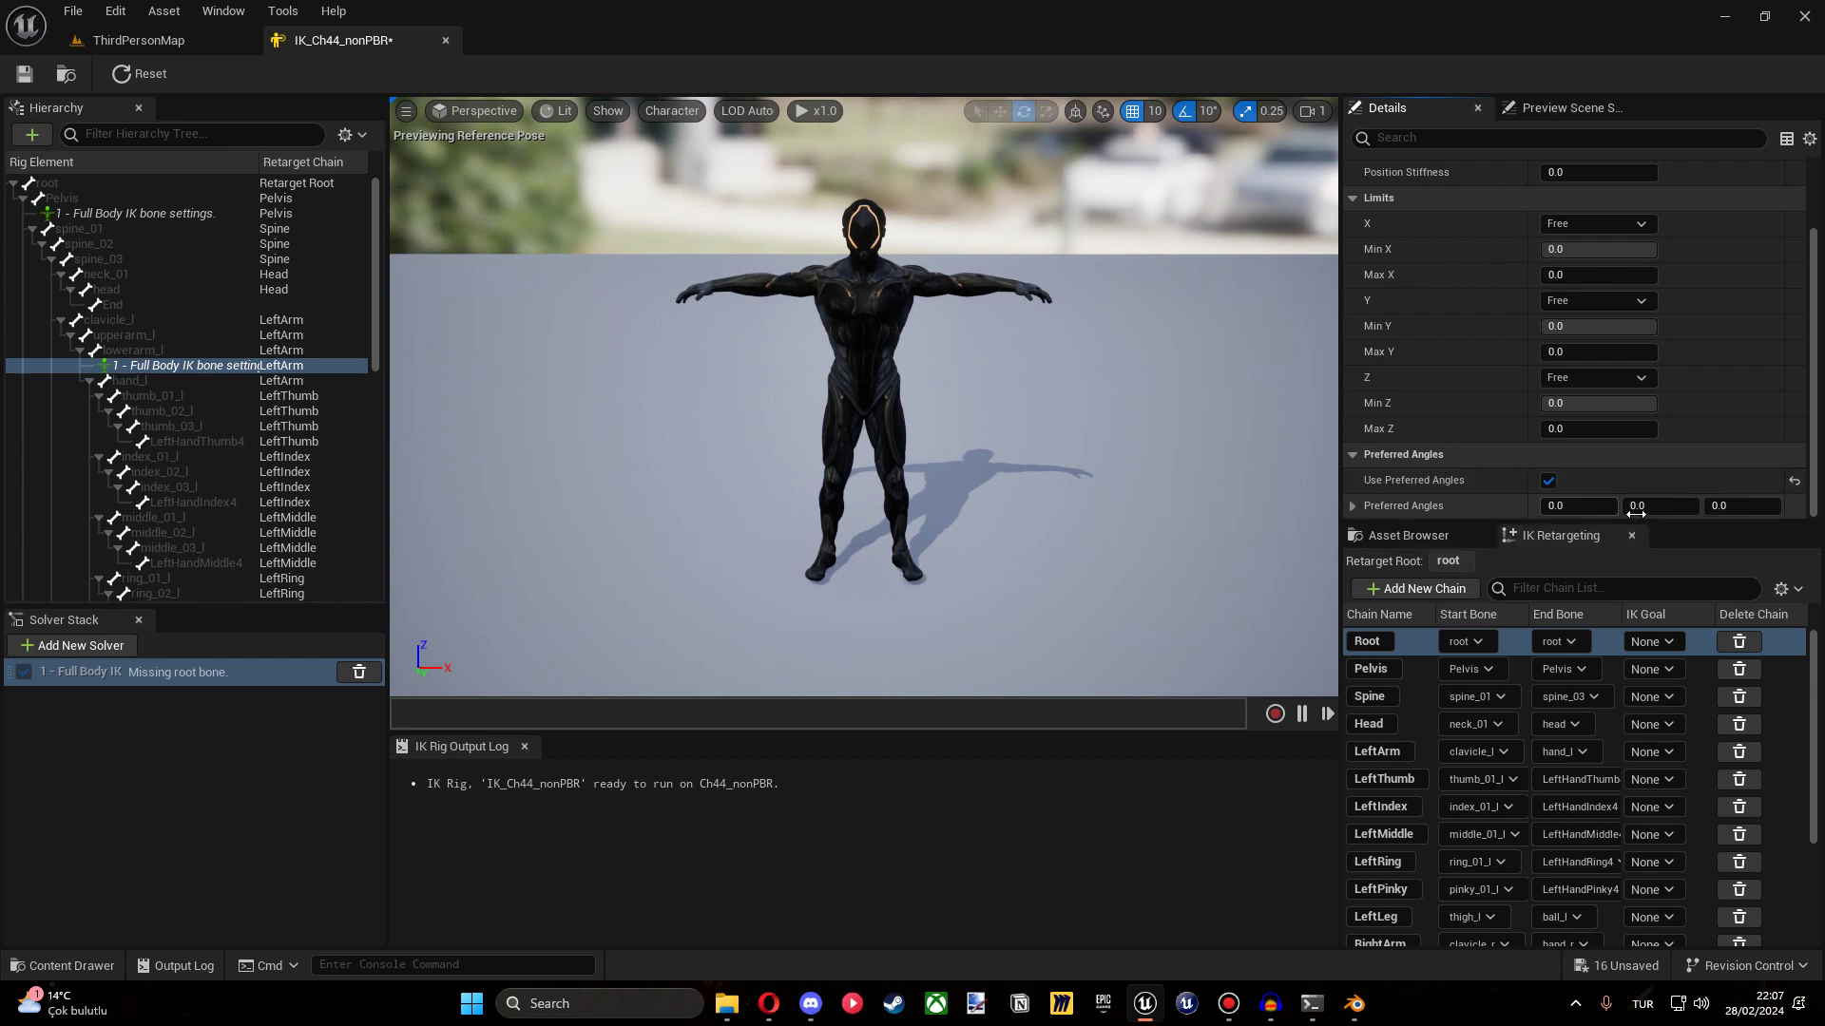
left_click(1359, 505)
left_click(1606, 506)
type("90")
key("Return")
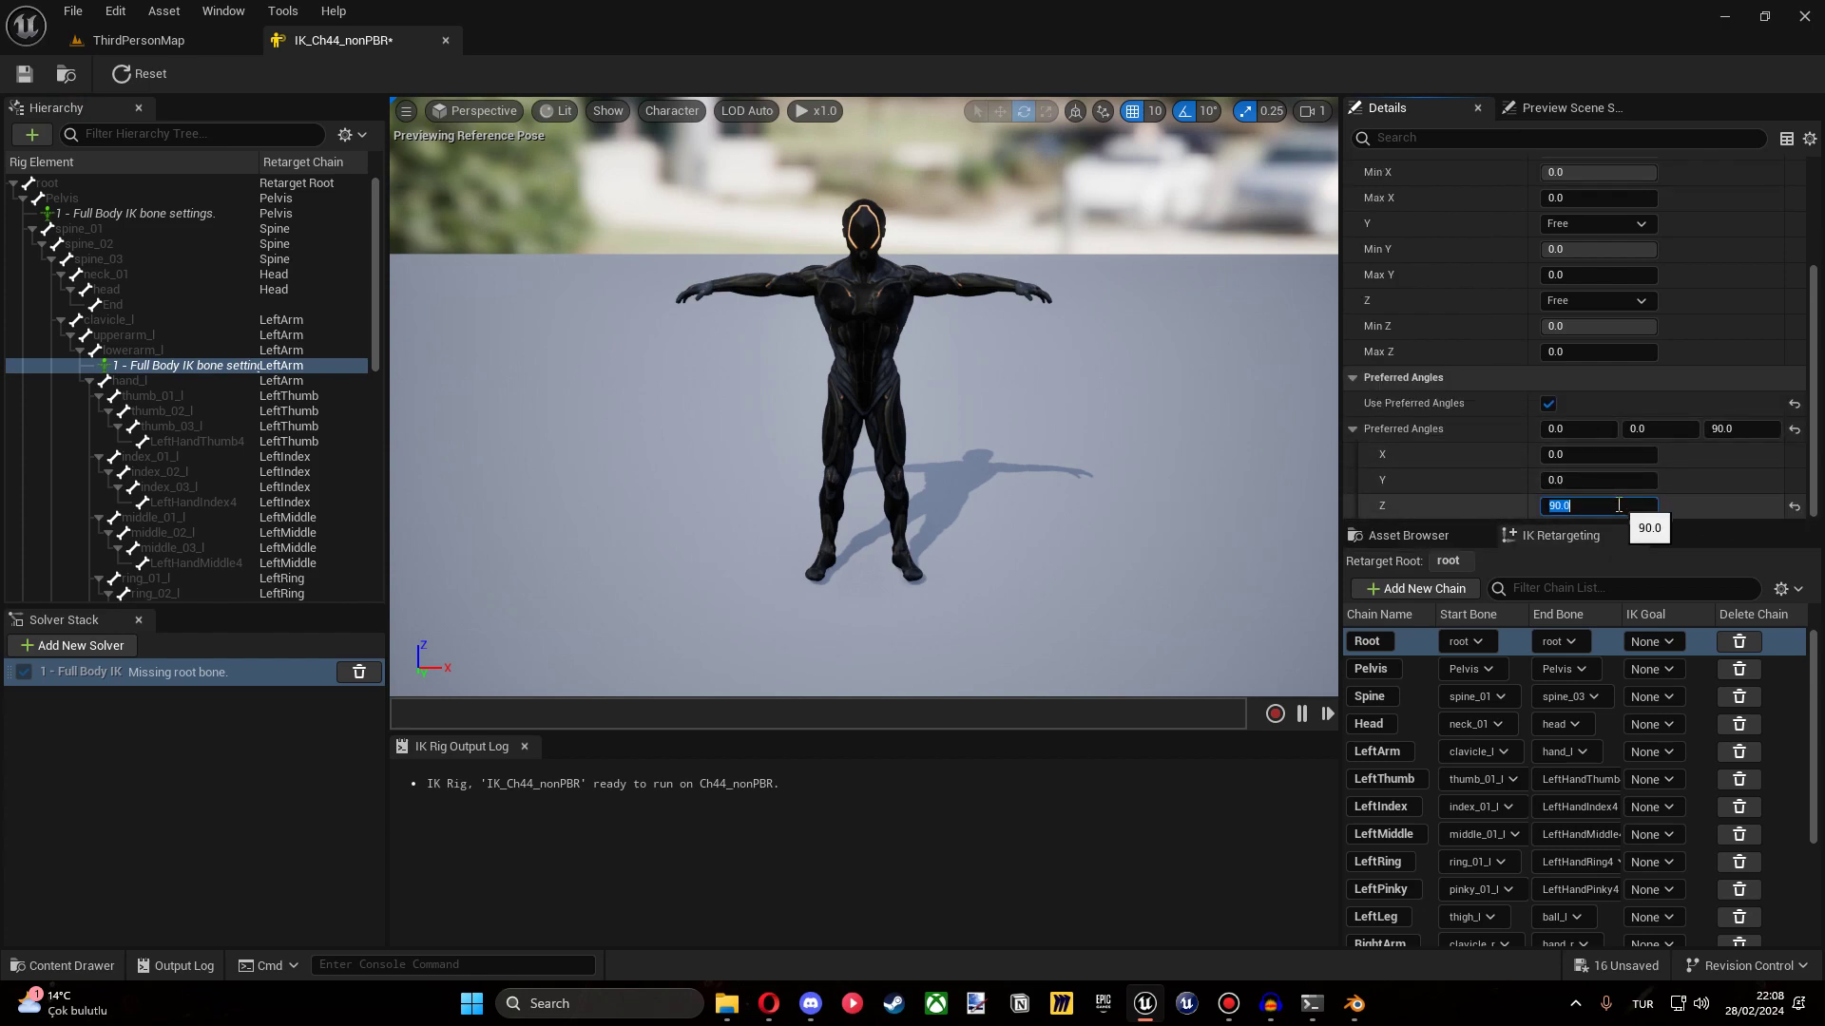
left_click(122, 349)
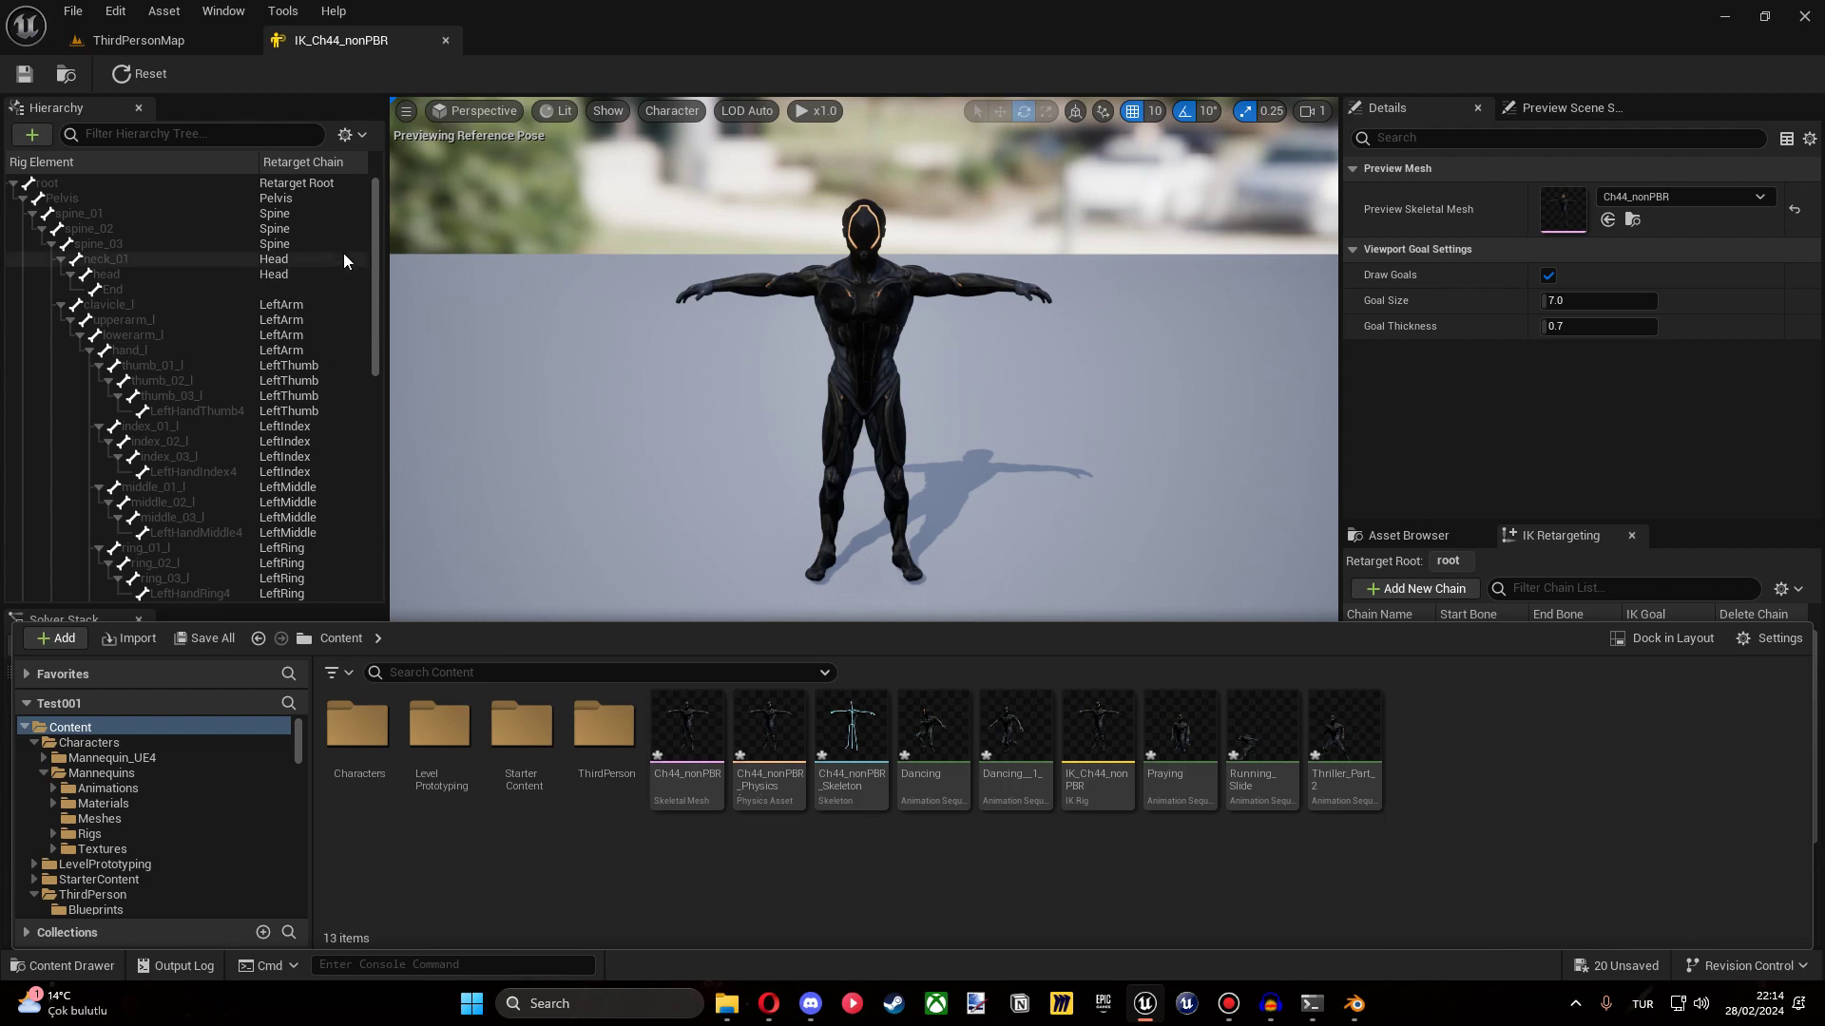
Open IK_Mannequin from Characters/Mannequins/Rigs and make root its retarget root.
left_click(371, 230)
mouse_move(380, 187)
left_mouse_down()
mouse_move(373, 279)
mouse_move(373, 249)
left_mouse_up()
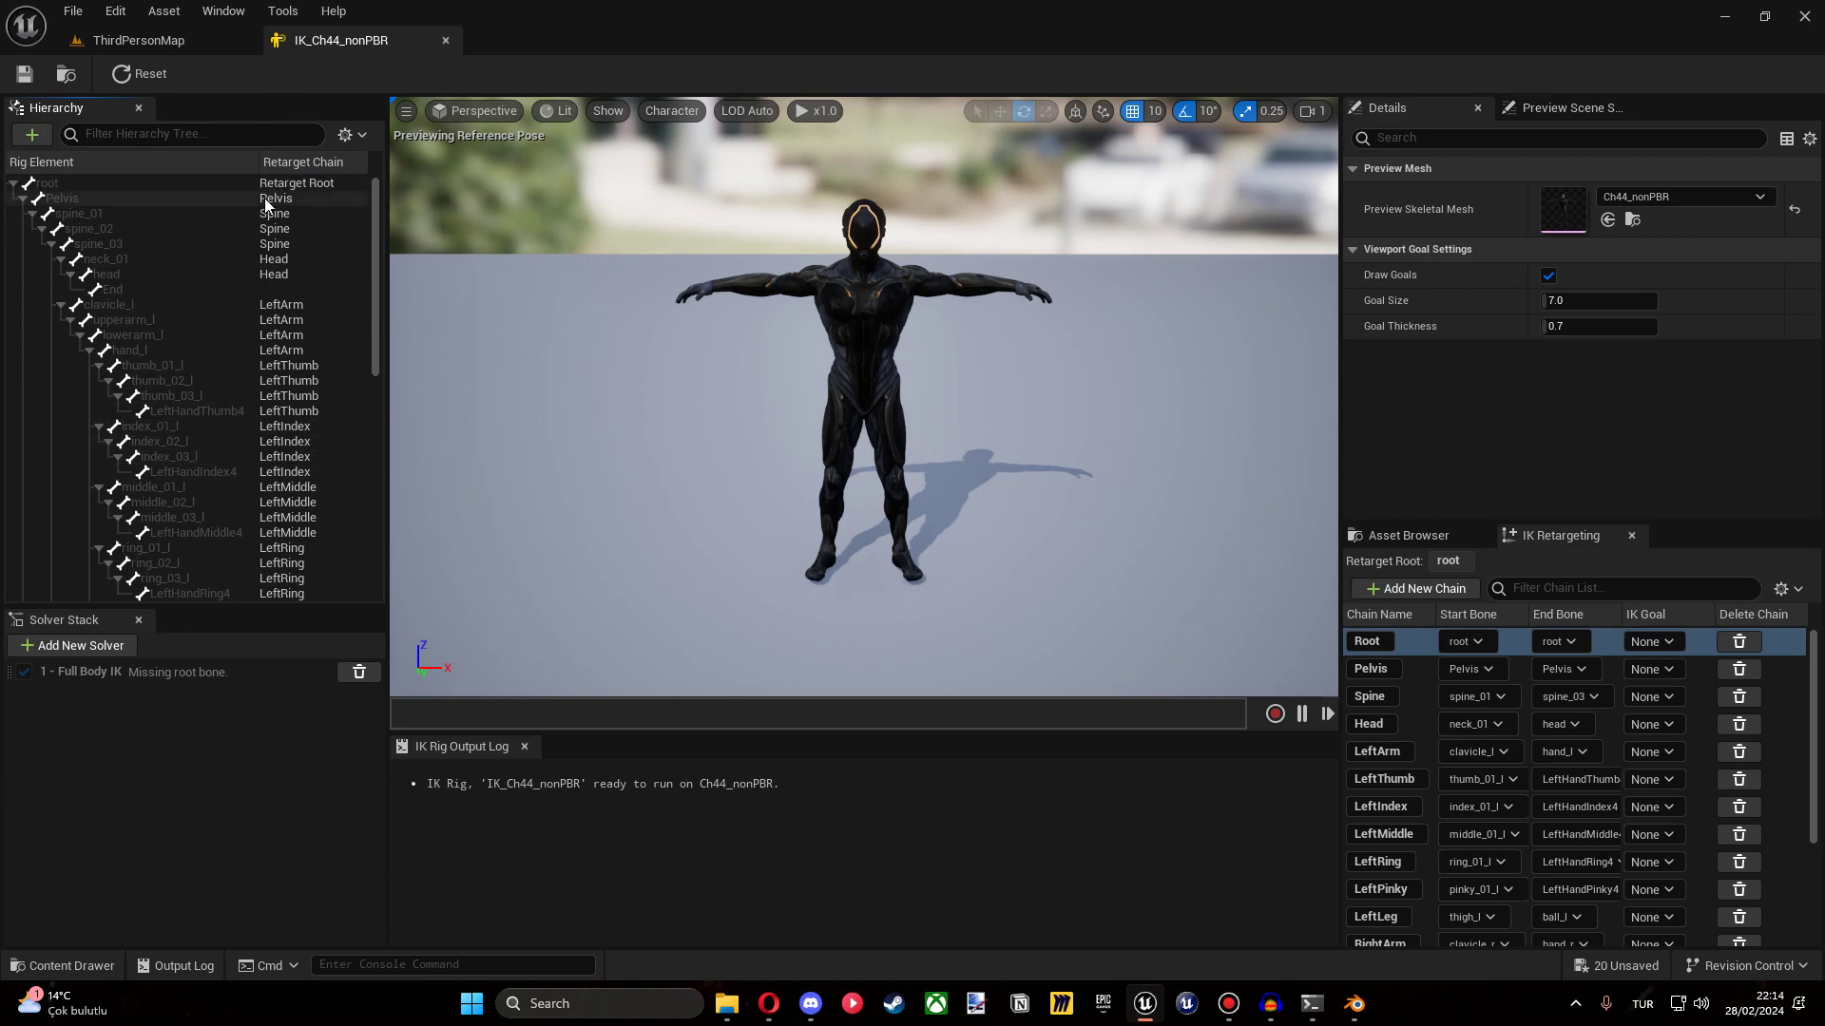
key("ctrl+space")
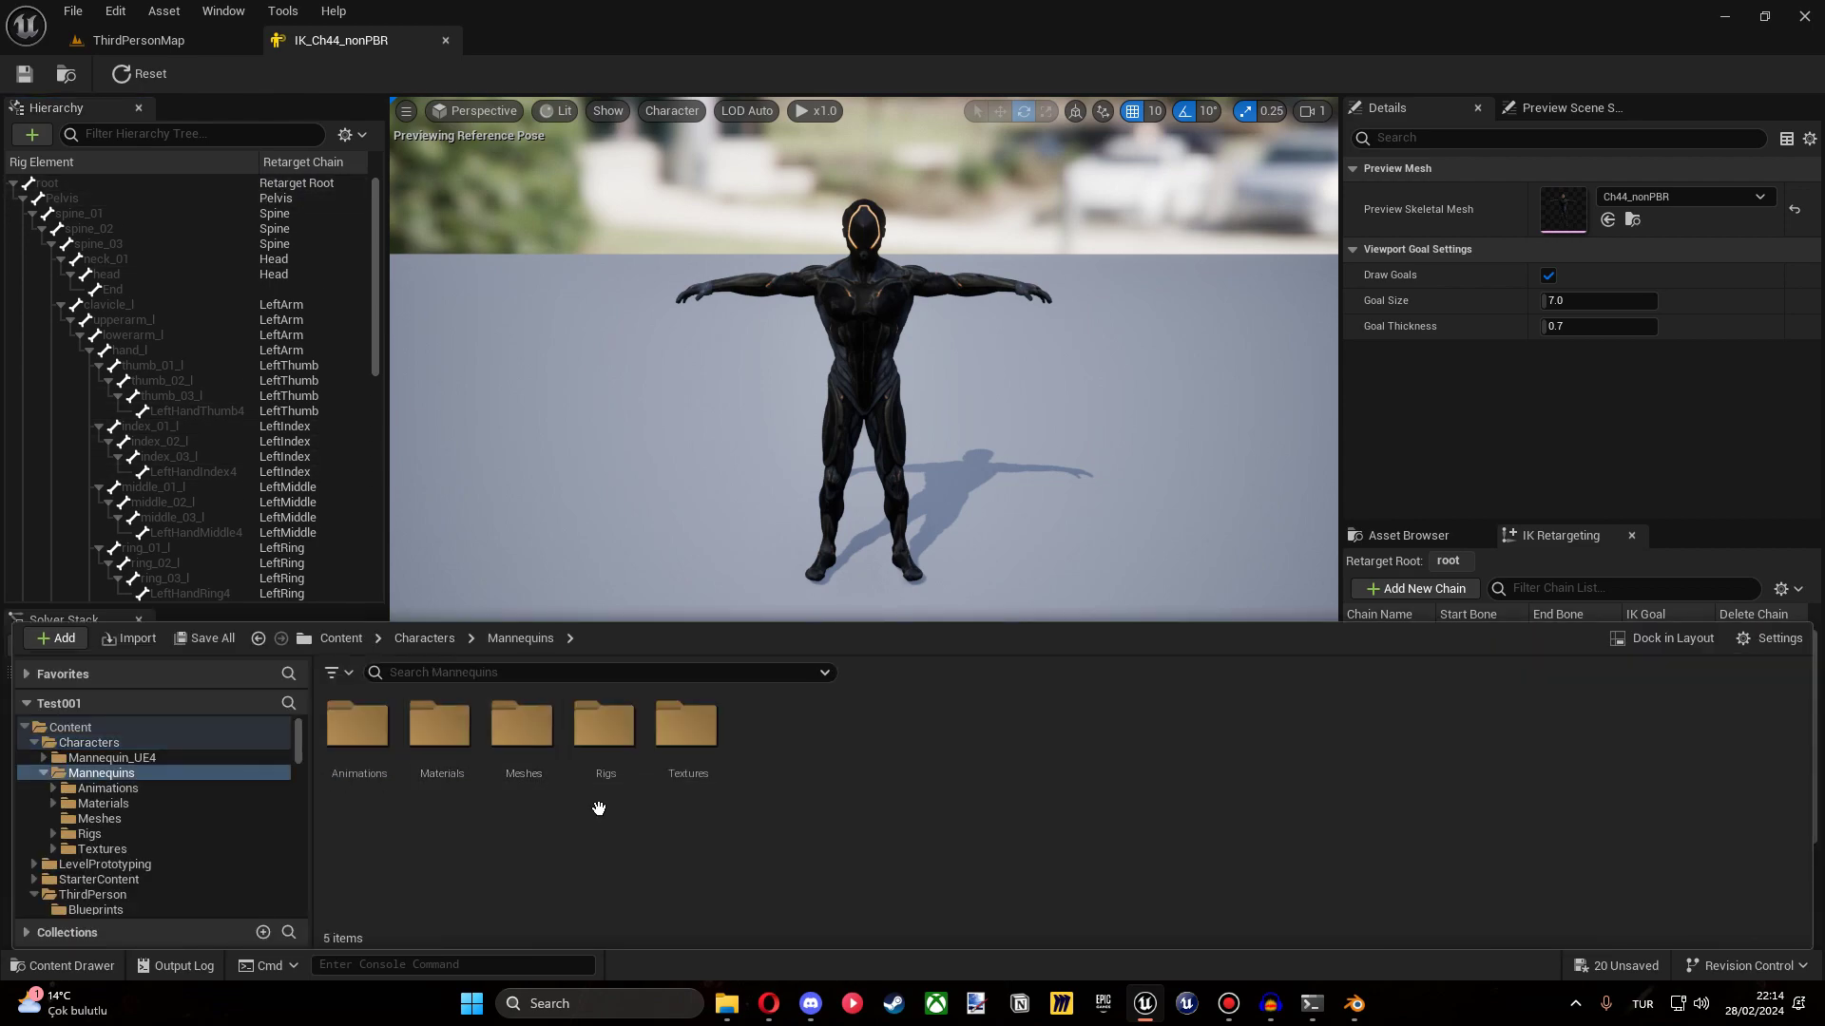
double_click(600, 803)
double_click(600, 803)
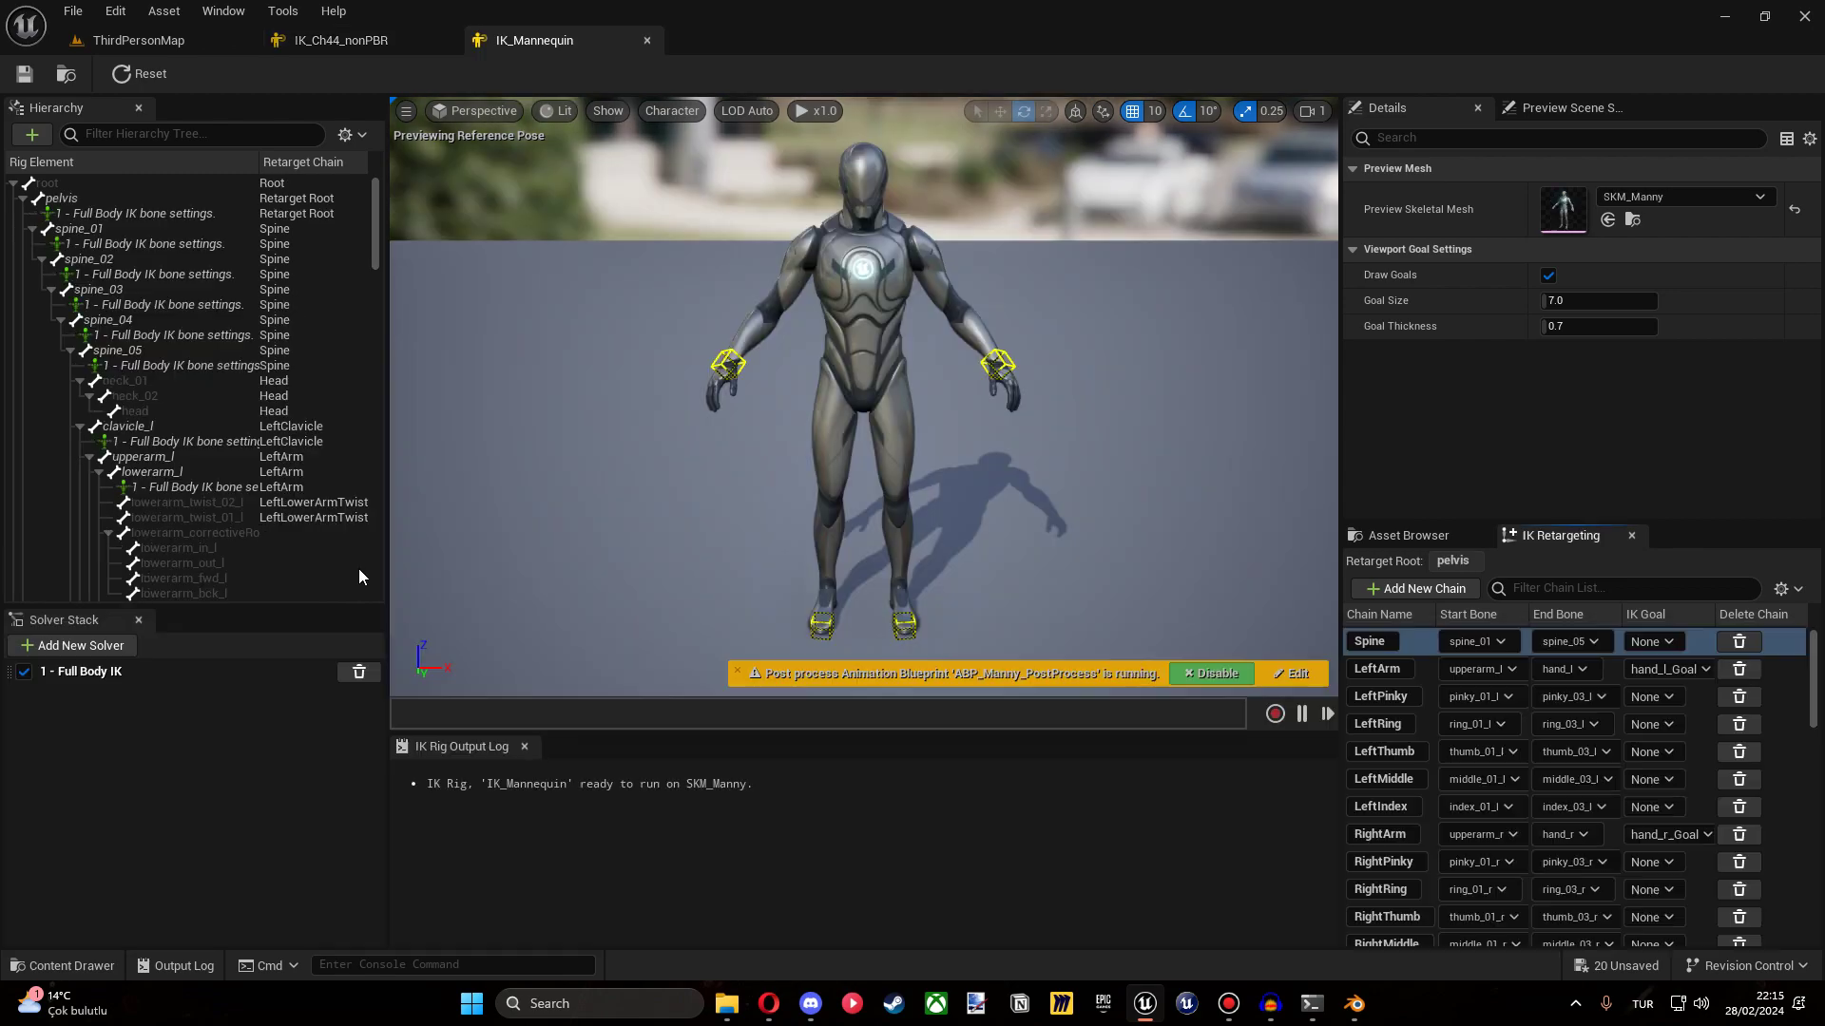
right_click(135, 186)
left_click(228, 472)
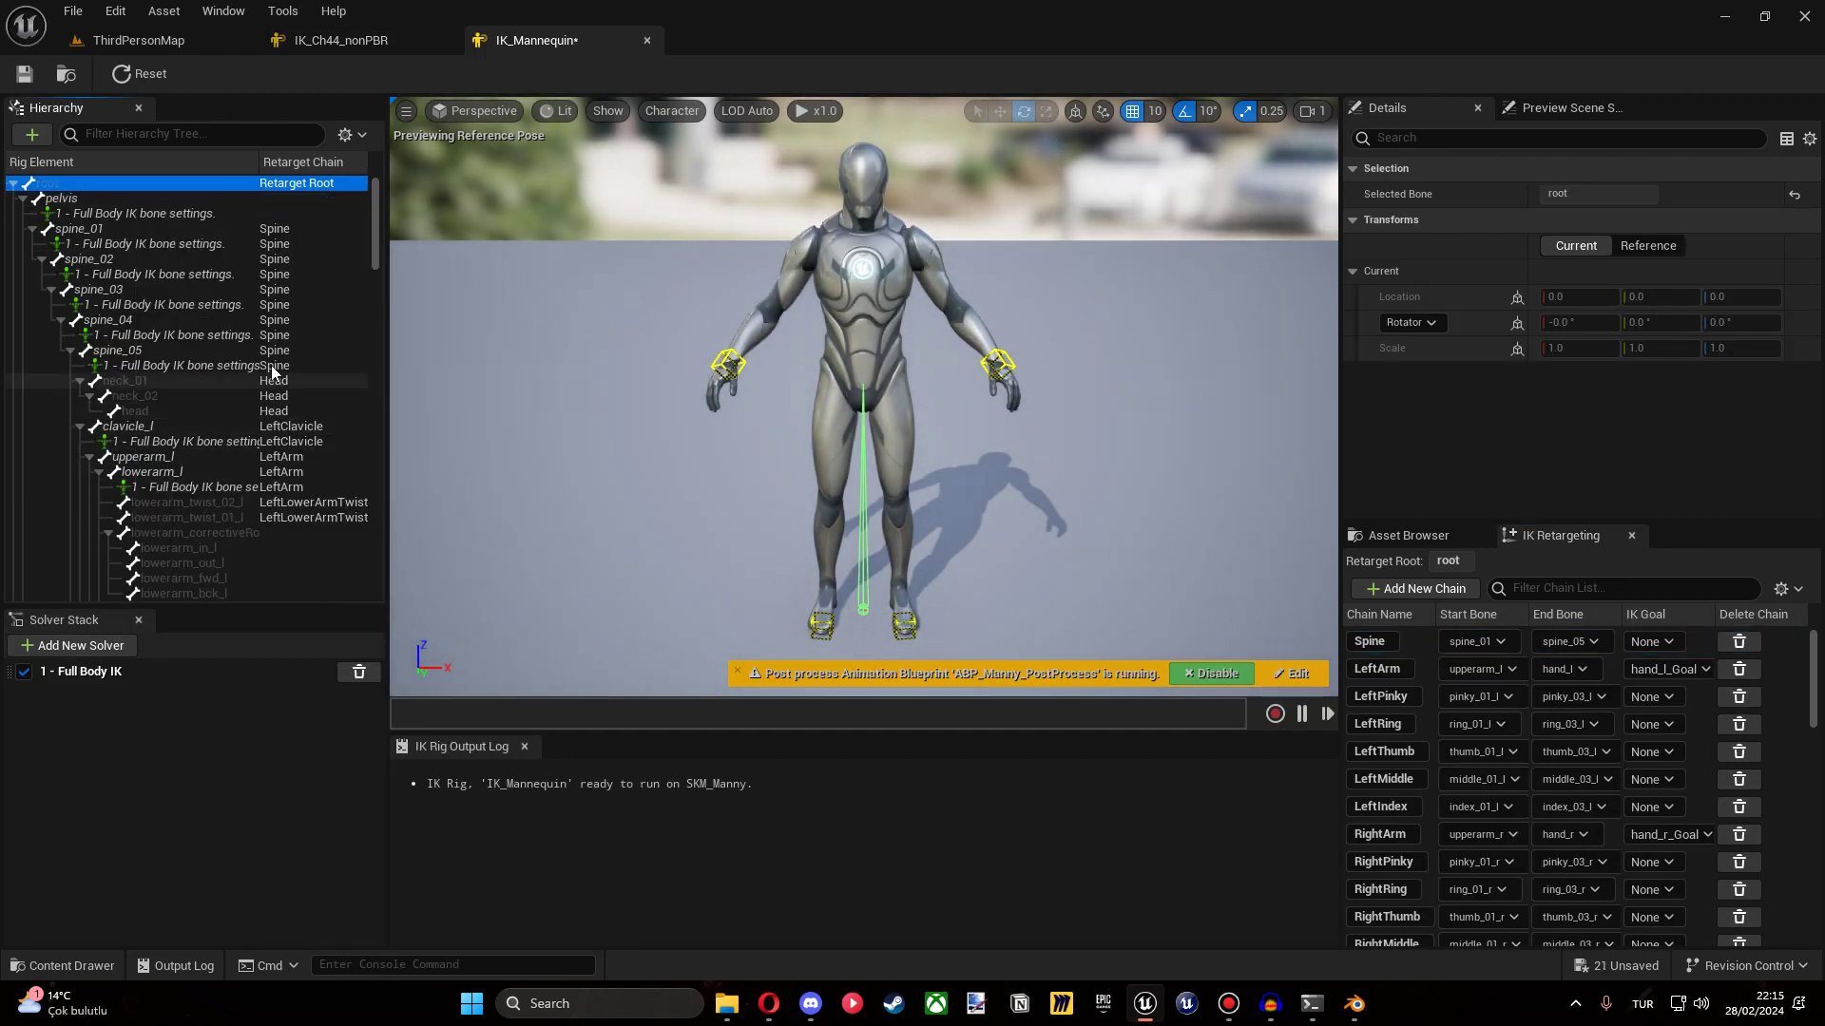
Add a Pelvis retarget chain to IK_Mannequin, then bring up the IK_Ch44_nonPBR asset's actions.
right_click(102, 199)
left_click(233, 528)
left_click(903, 549)
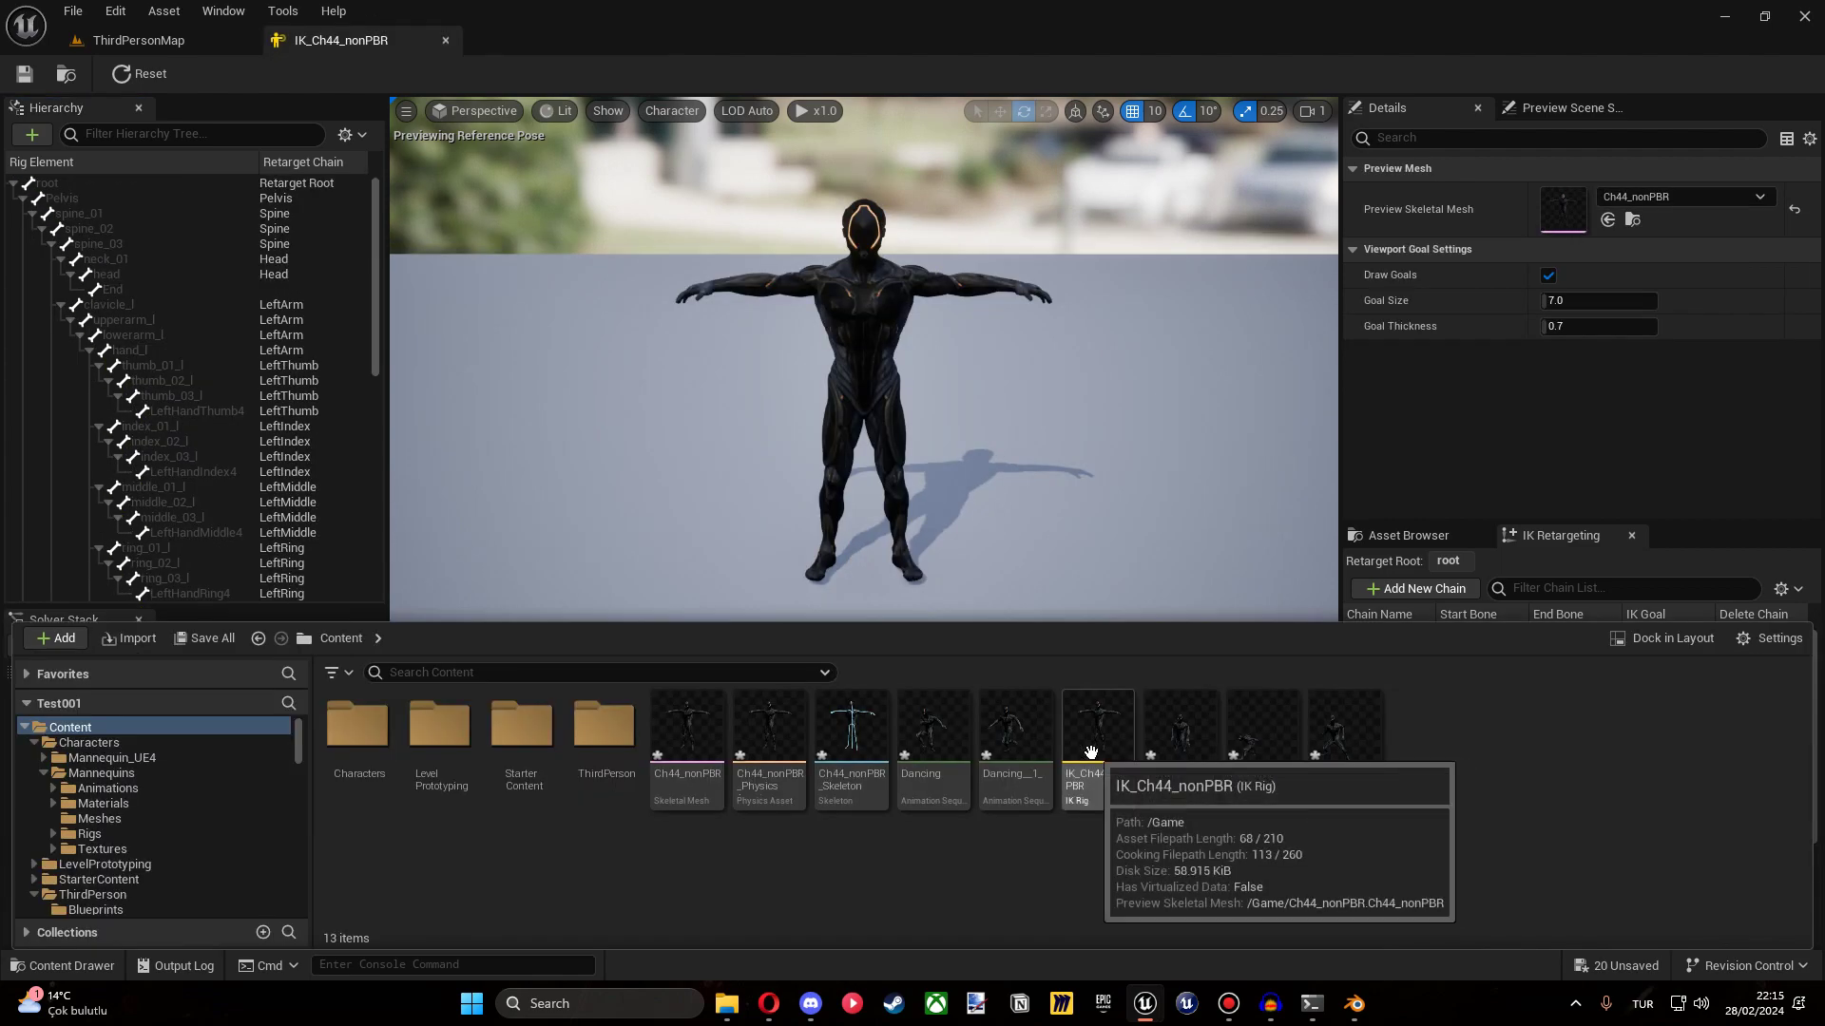
right_click(1091, 752)
left_click(1219, 878)
right_click(1218, 878)
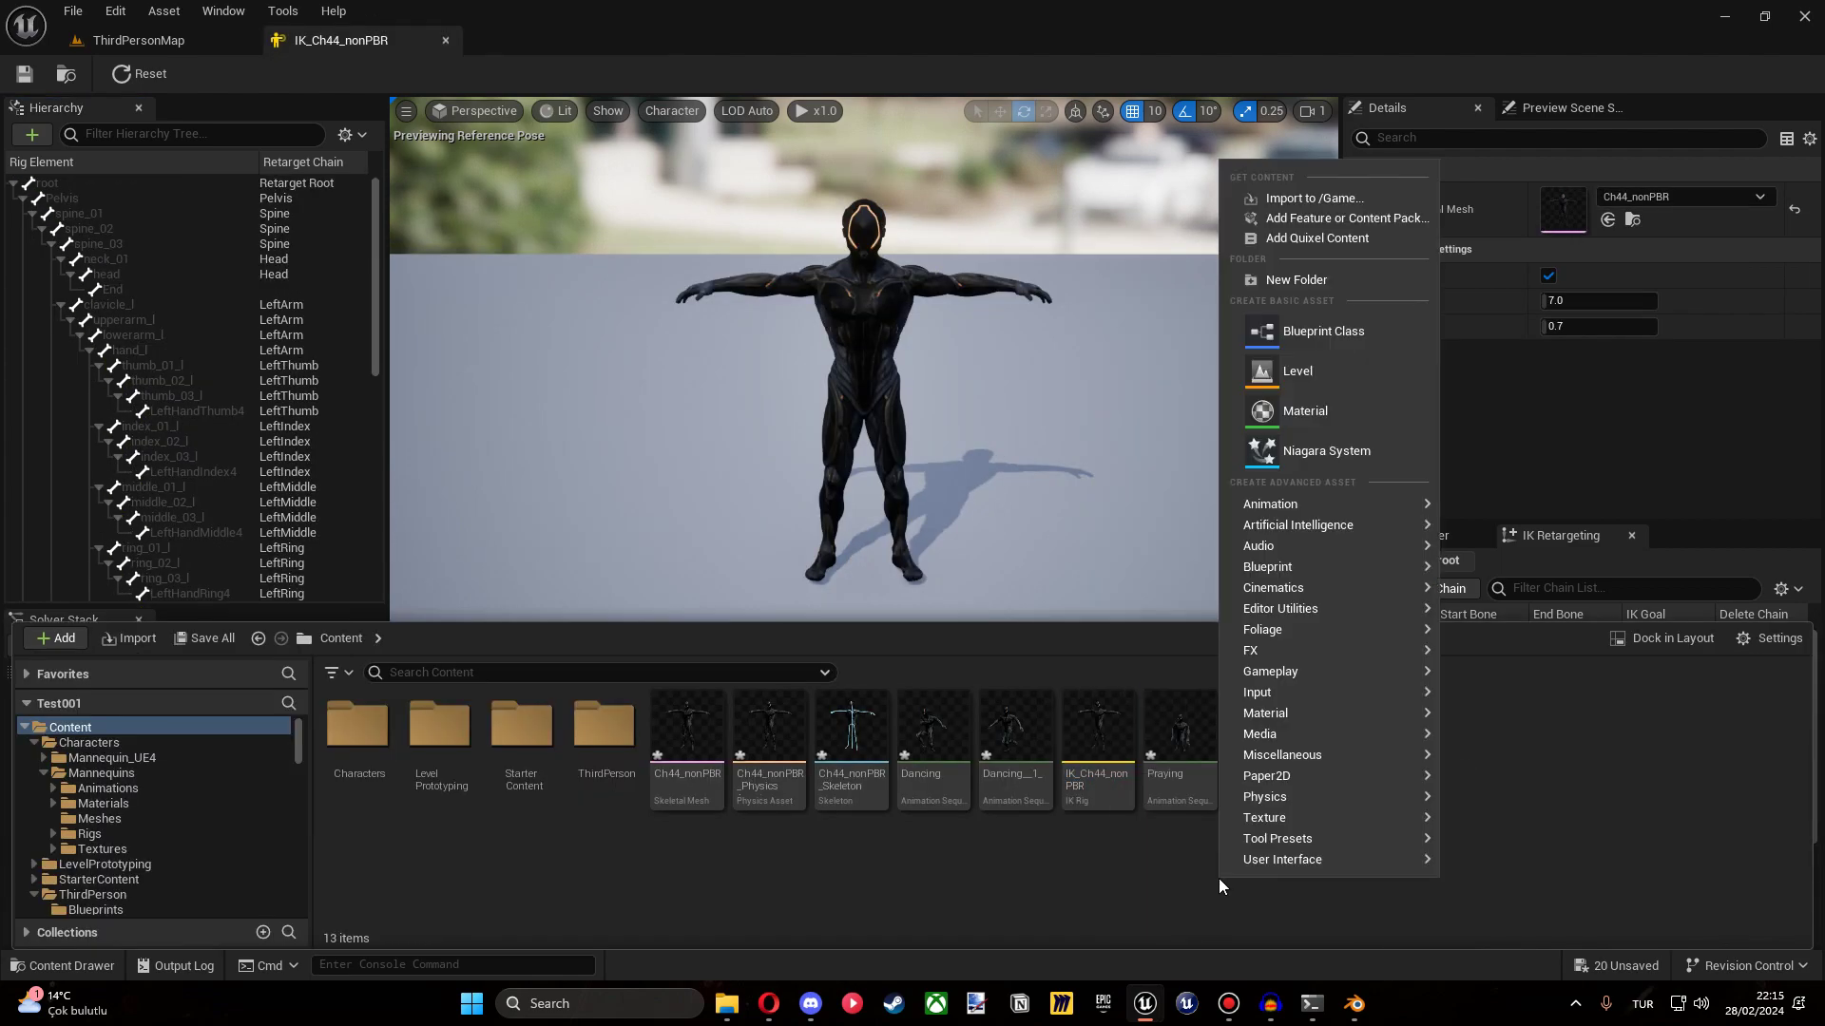
Create the RTG_Ch44_nonPBR IK retargeter from the IK_Ch44_nonPBR rig.
type("ik re")
right_click(1102, 713)
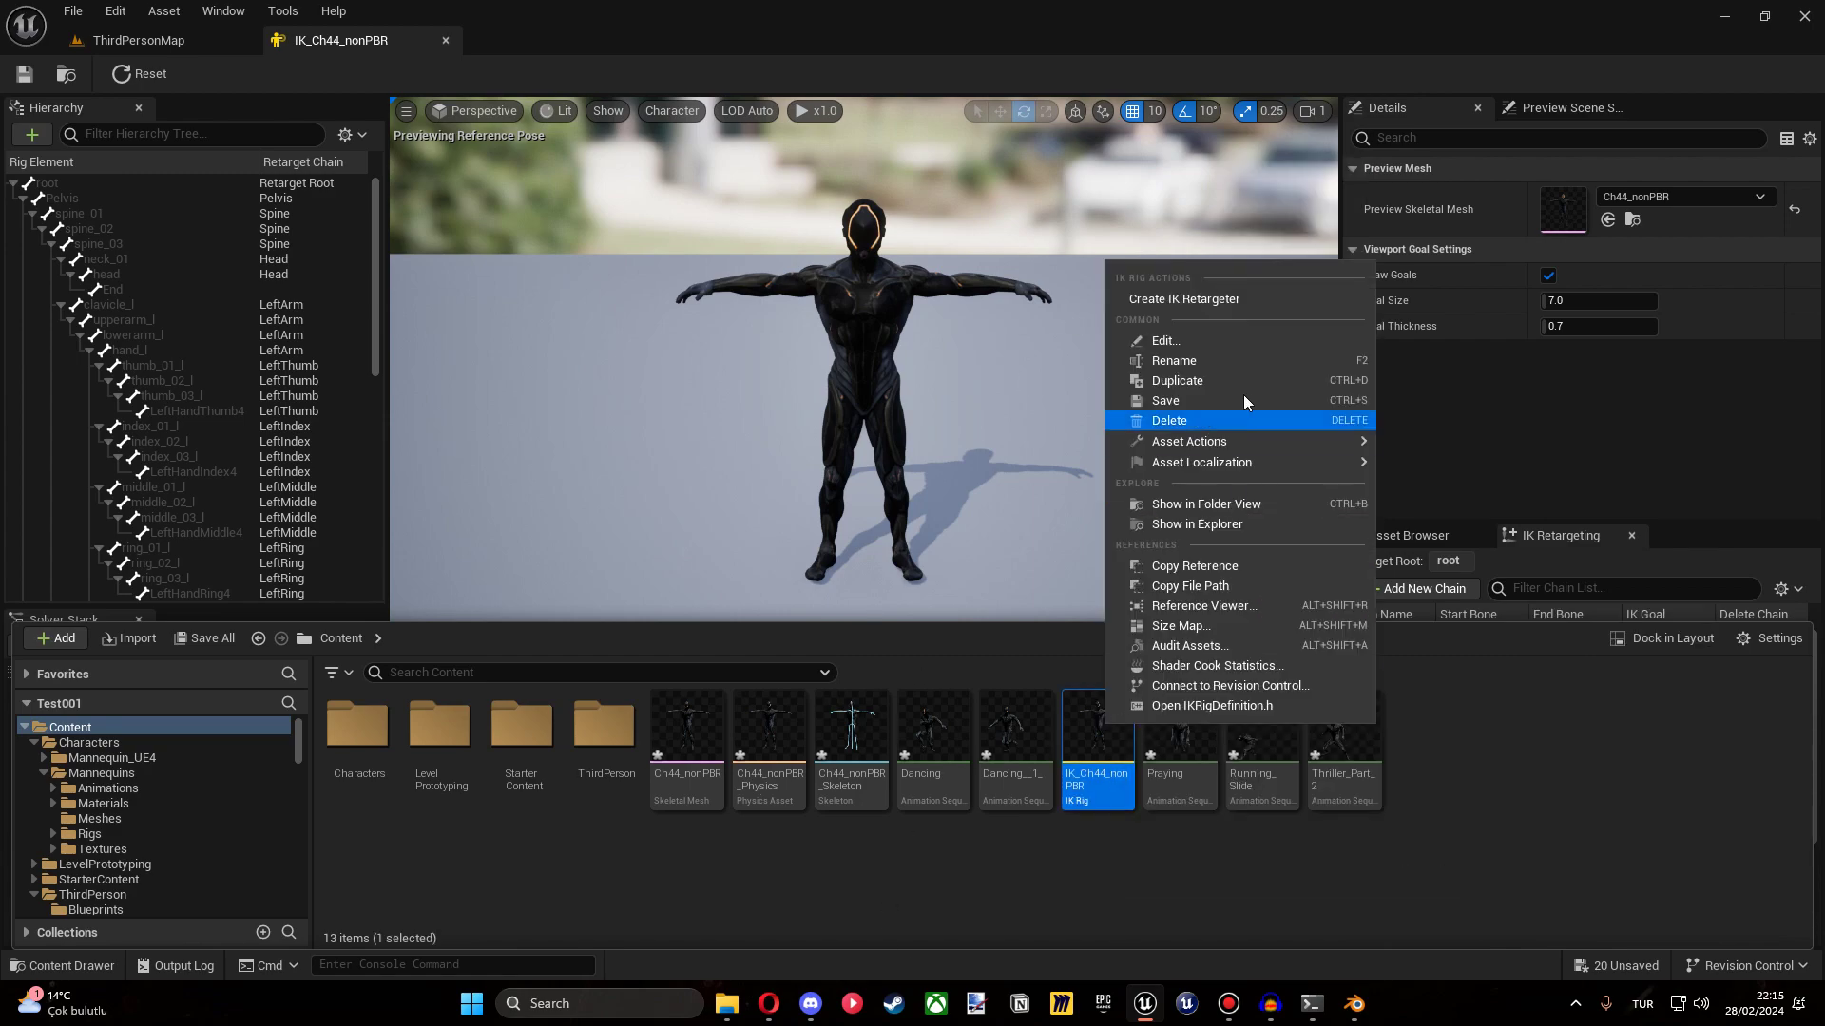
left_click(1250, 302)
left_click(1229, 521)
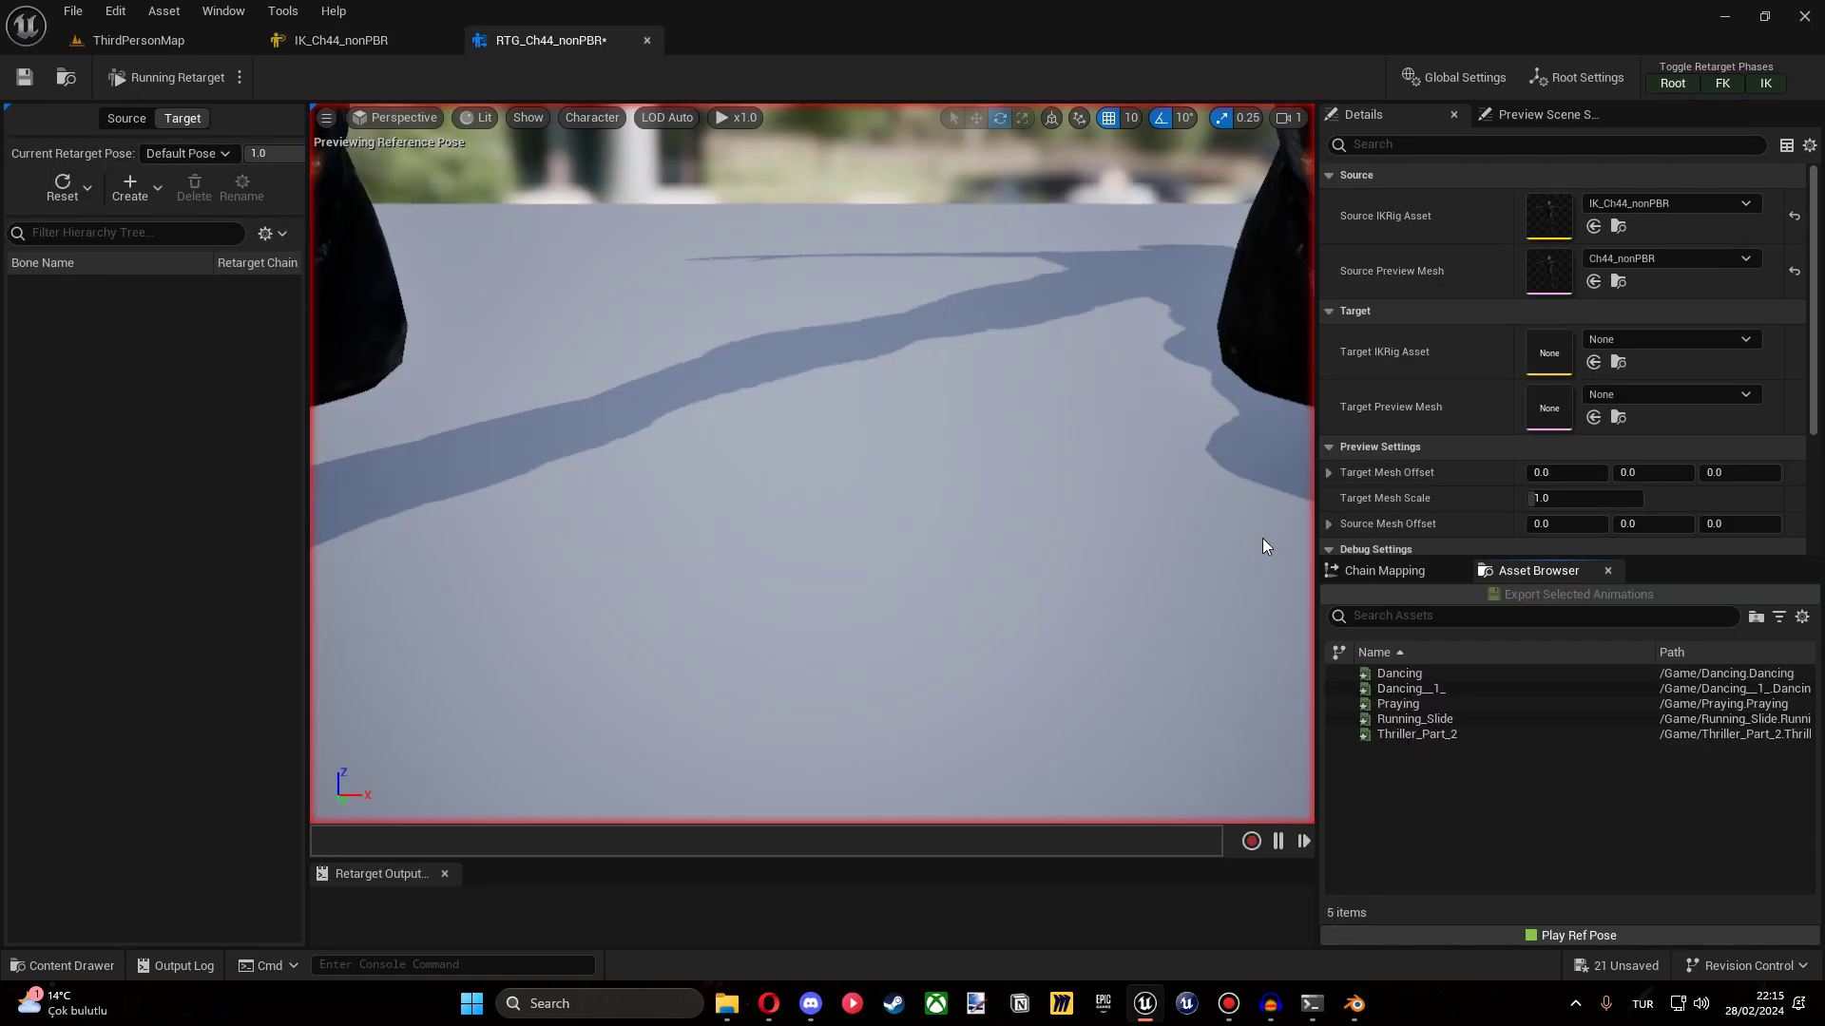
left_click_drag(857, 341, 595, 538)
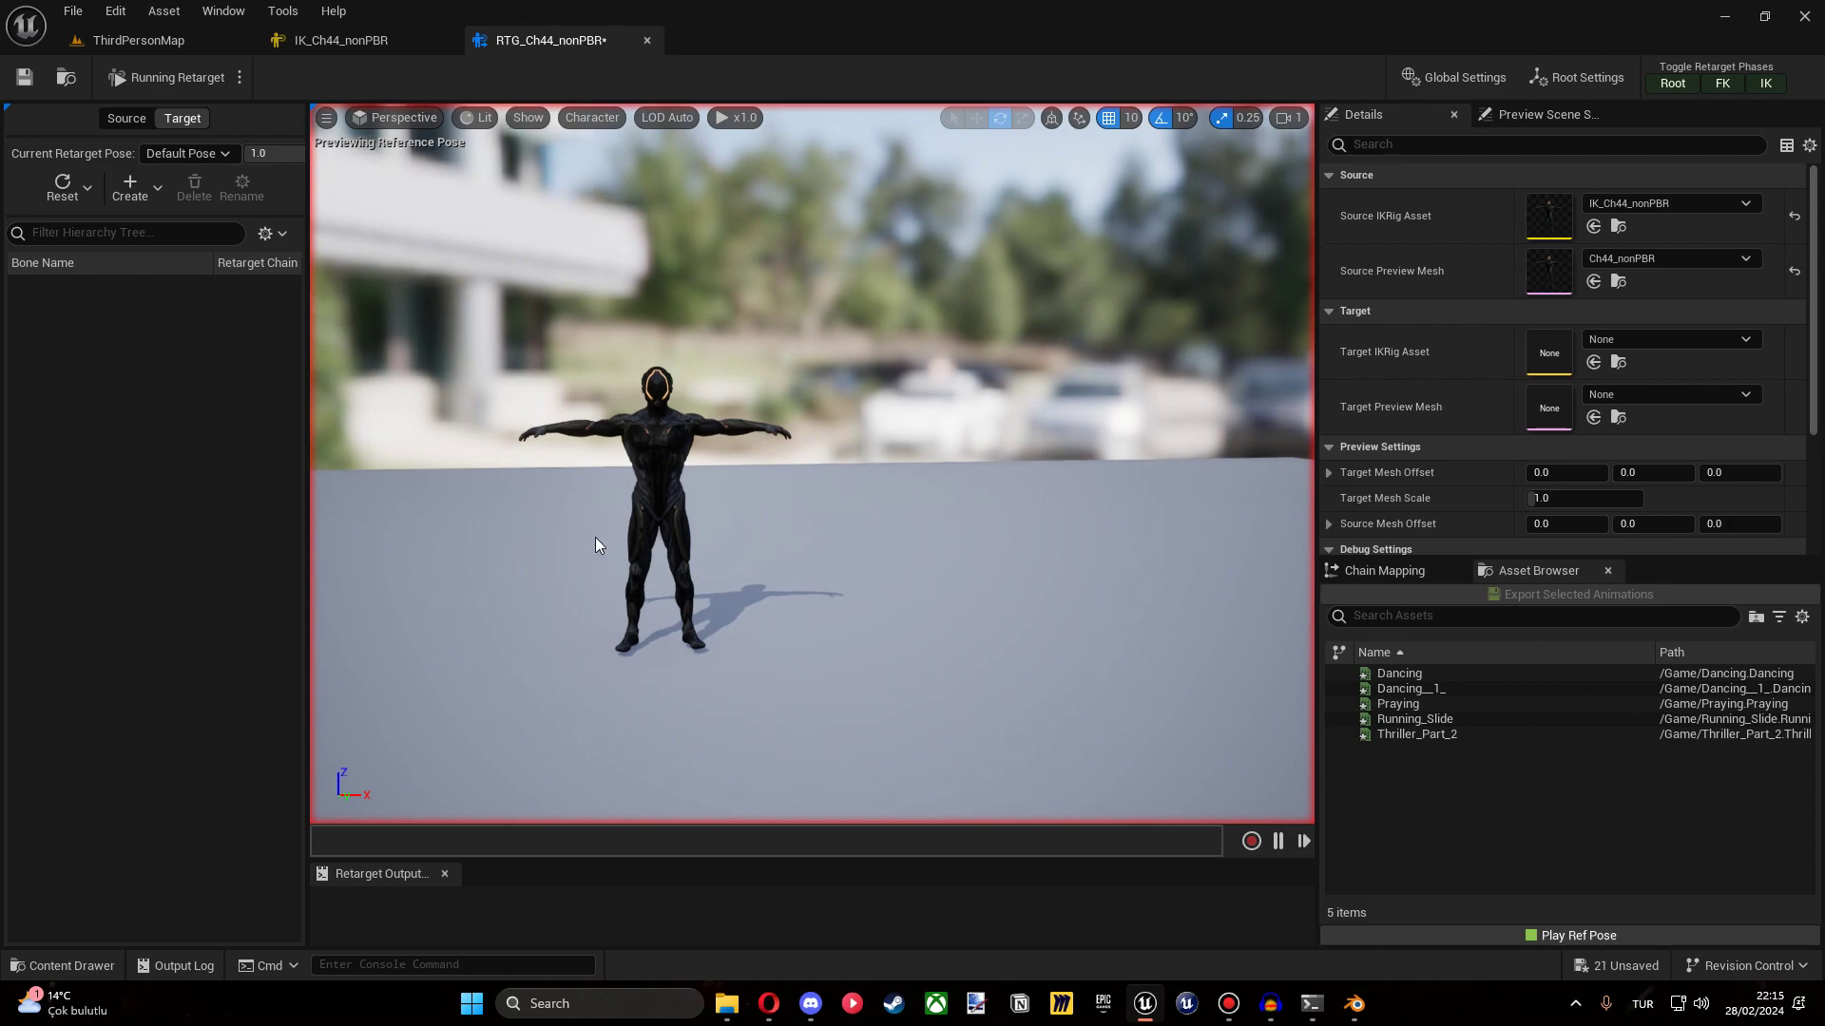
Set IK_Mannequin as the target IK rig and accept the Add Height prompt.
left_click(1644, 339)
left_click(1634, 617)
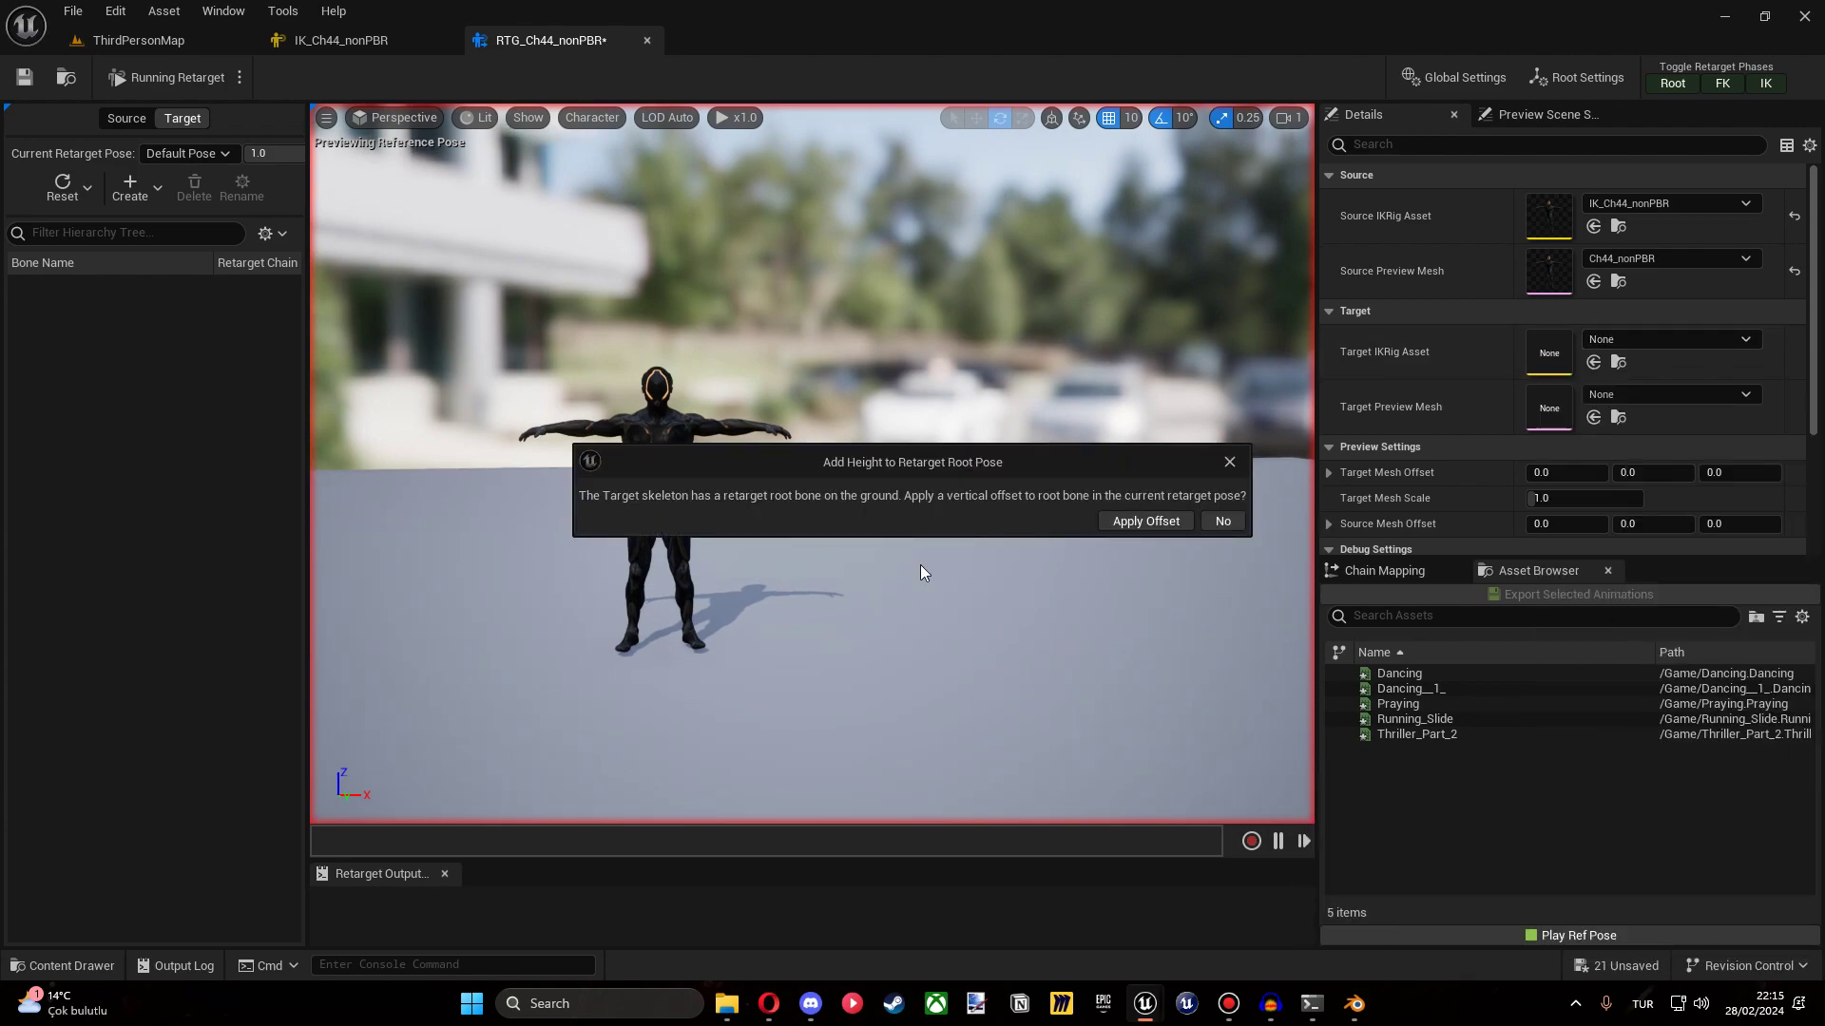
left_click(1186, 518)
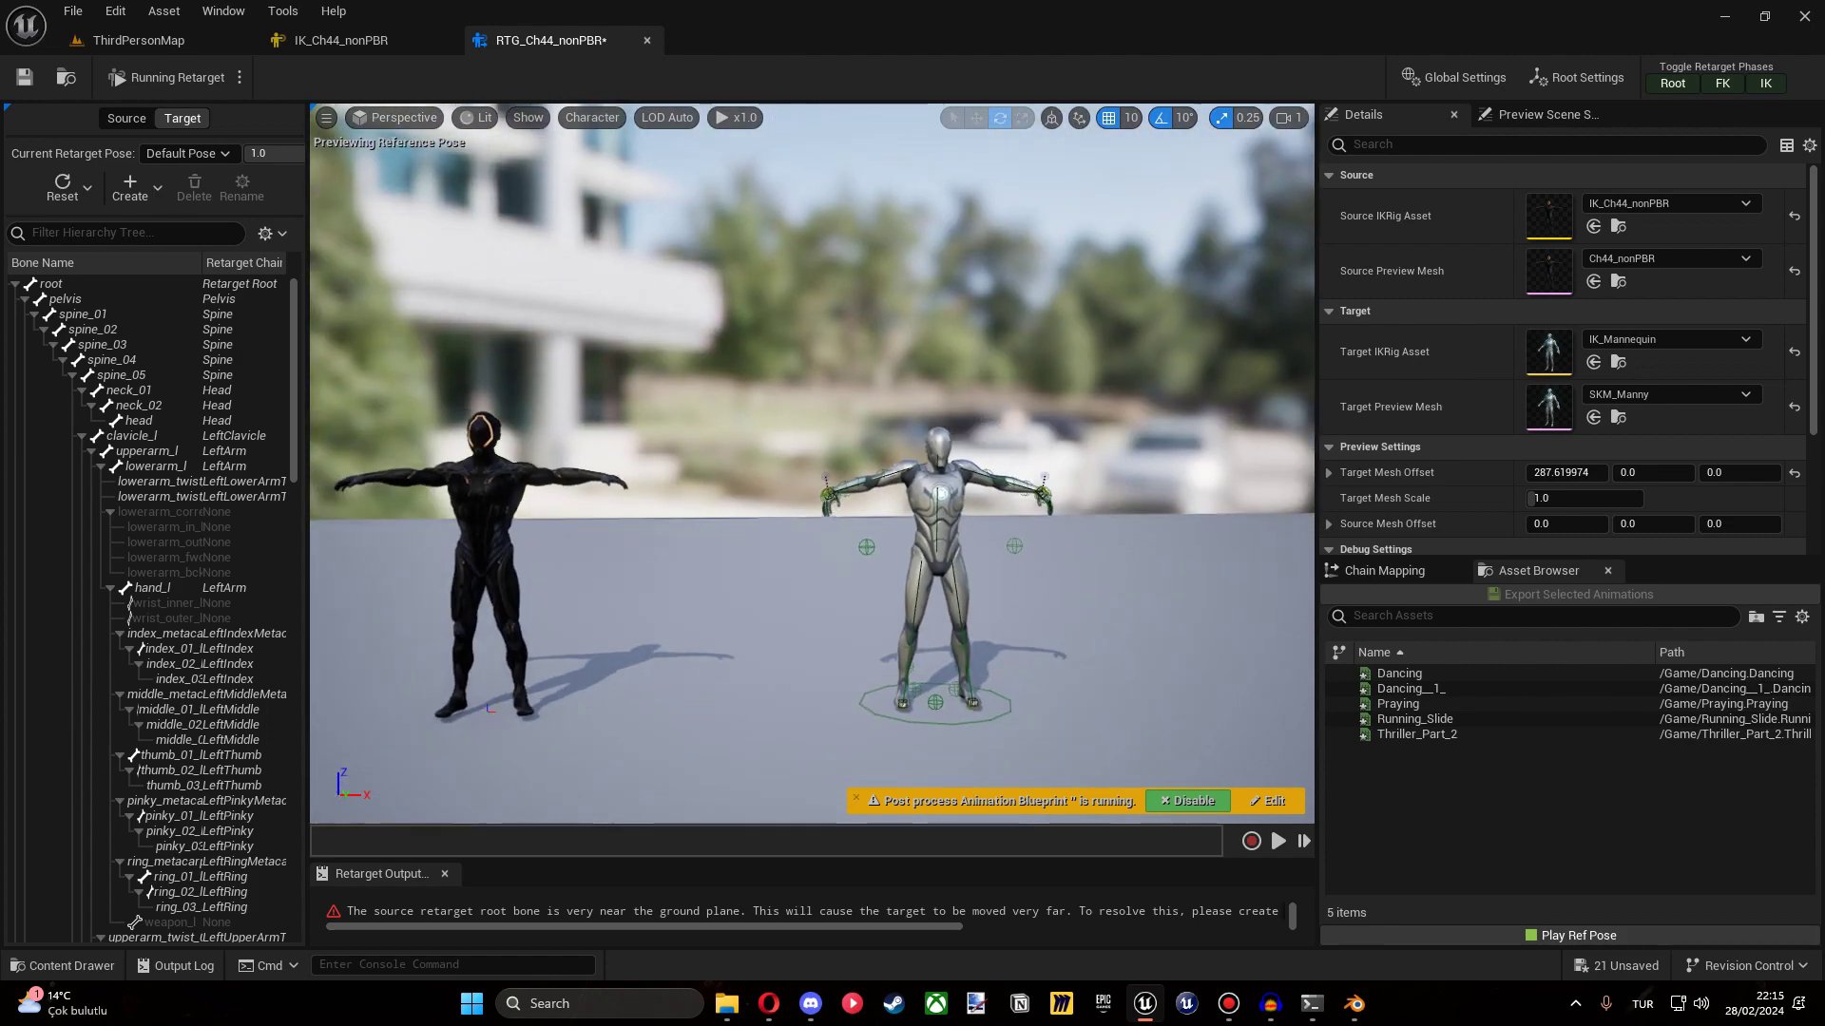
left_click_drag(580, 494, 579, 494)
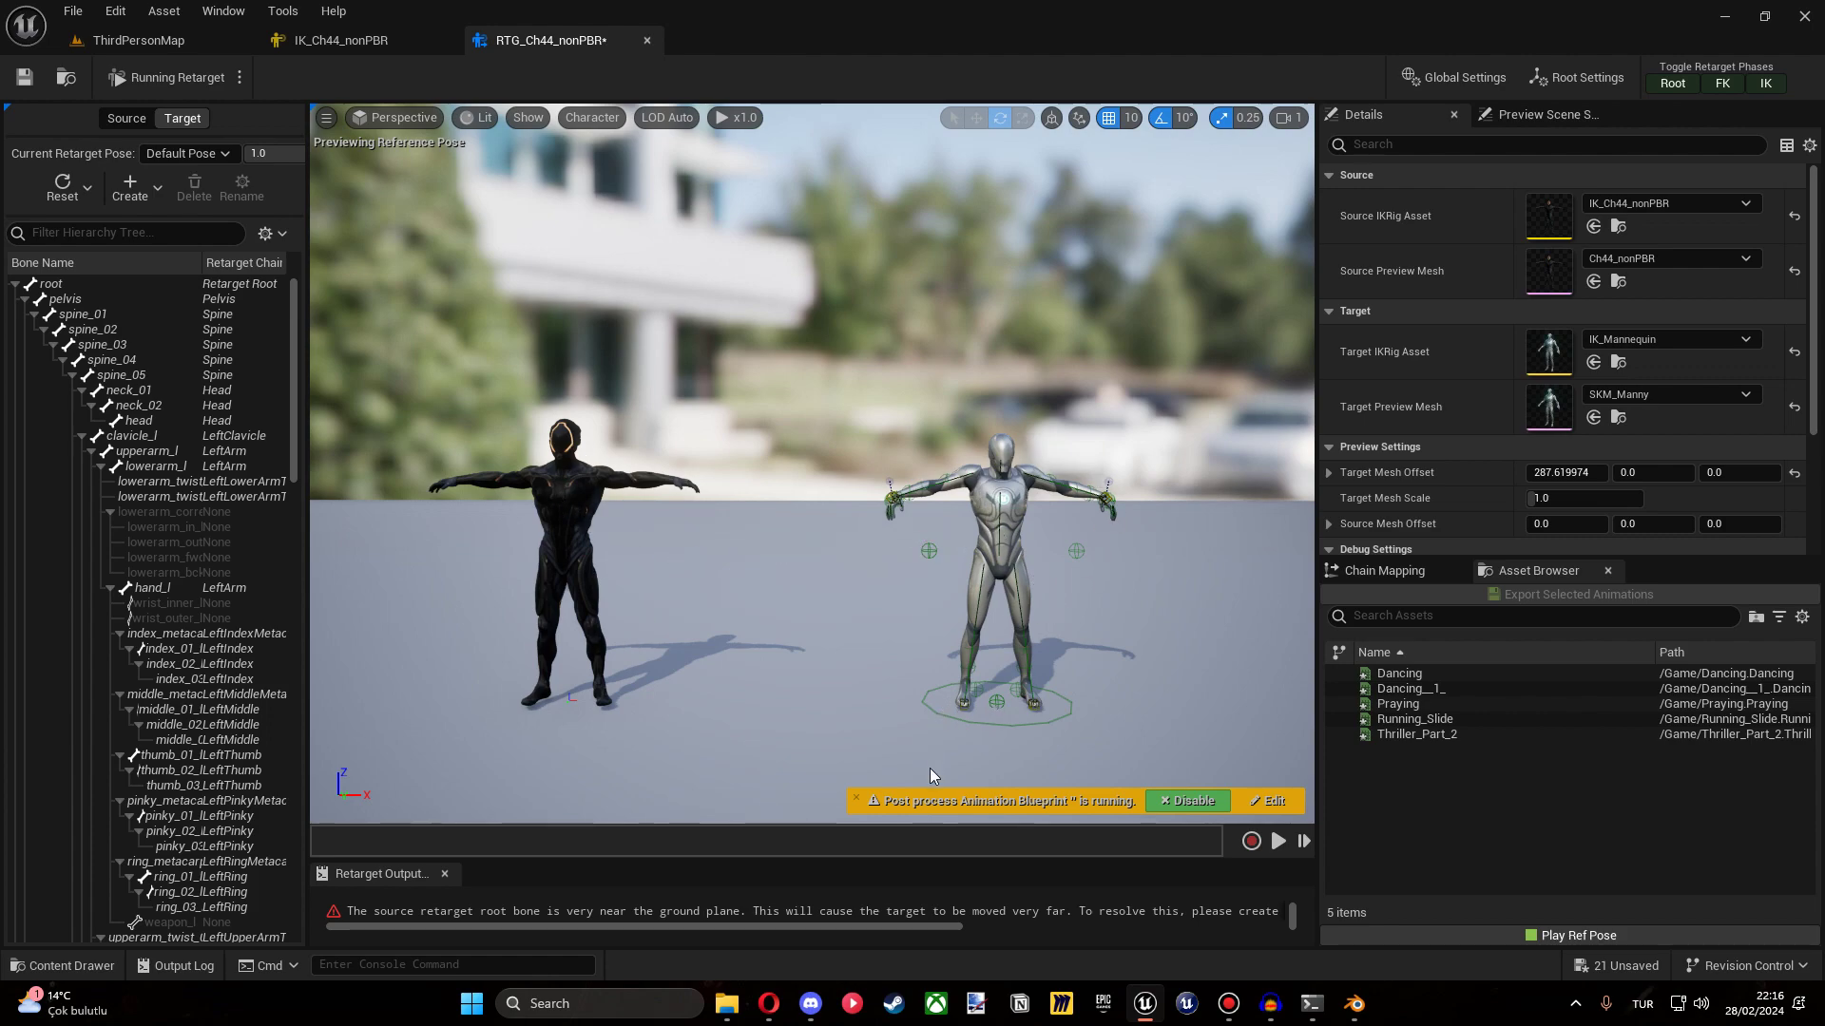
left_click(240, 77)
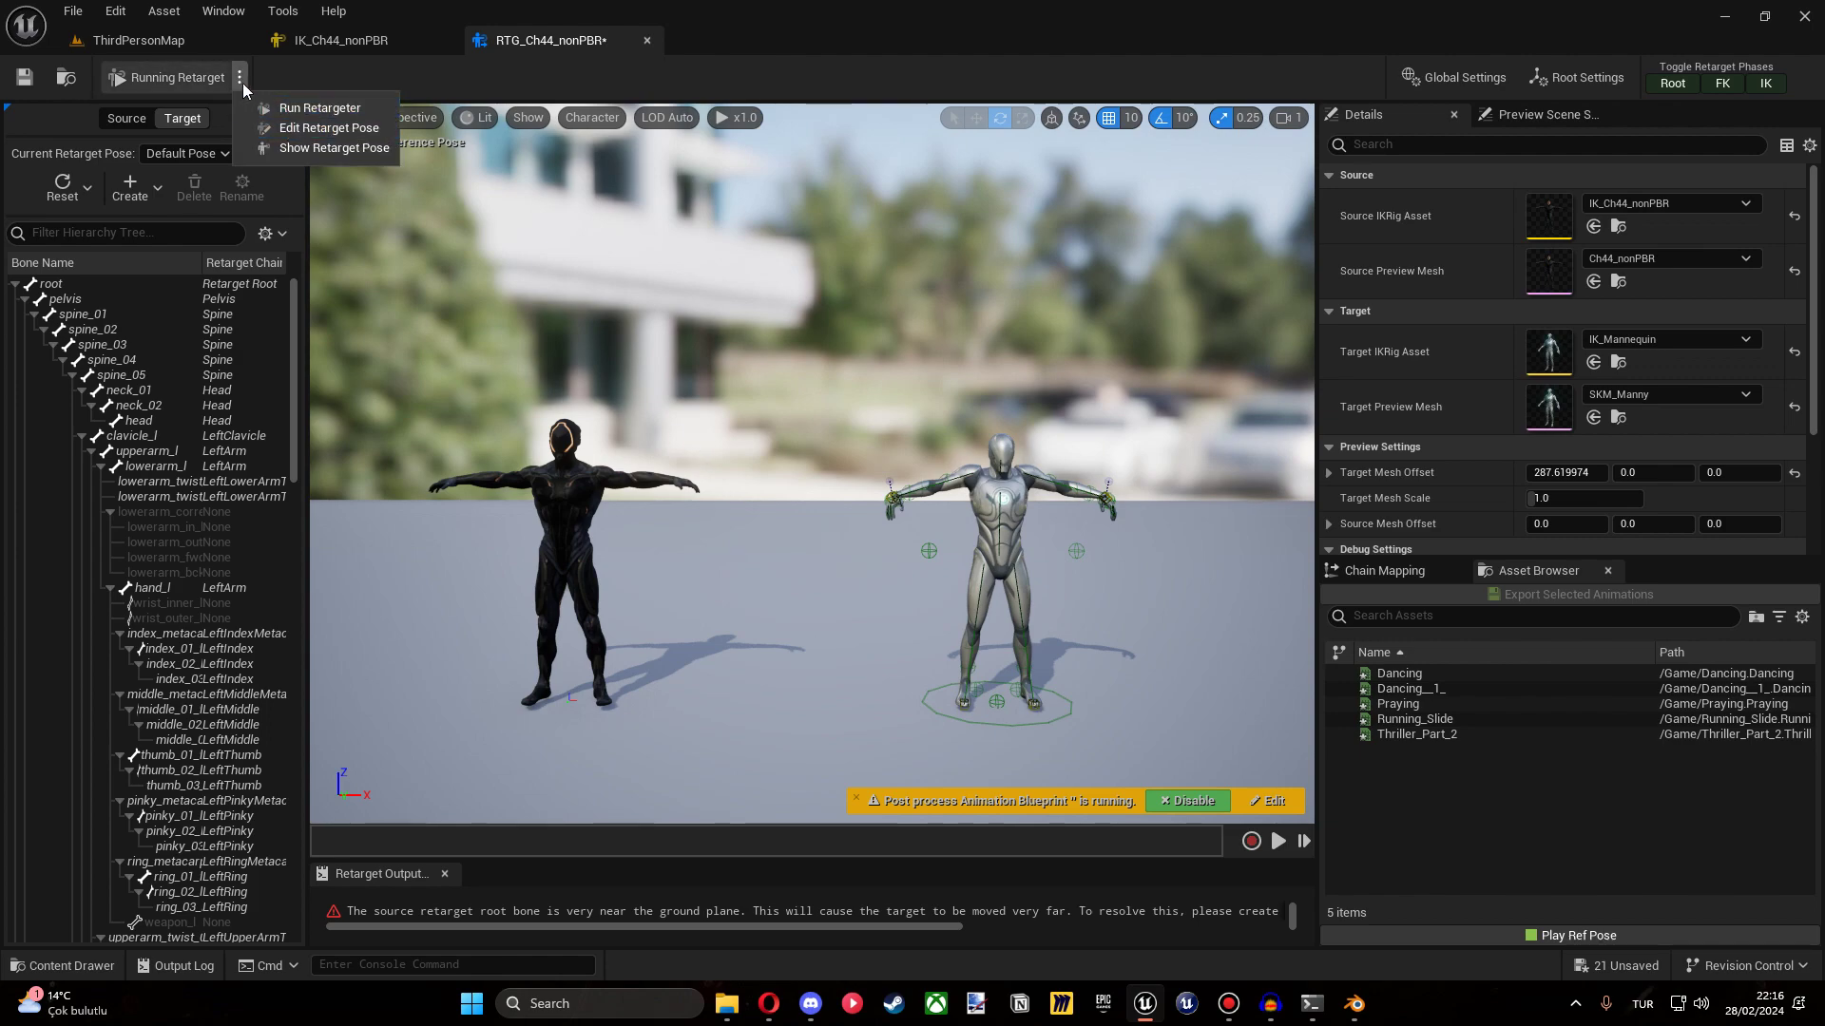
Enter Edit Retarget Pose mode and show all skeleton bones in the viewport.
left_click(285, 129)
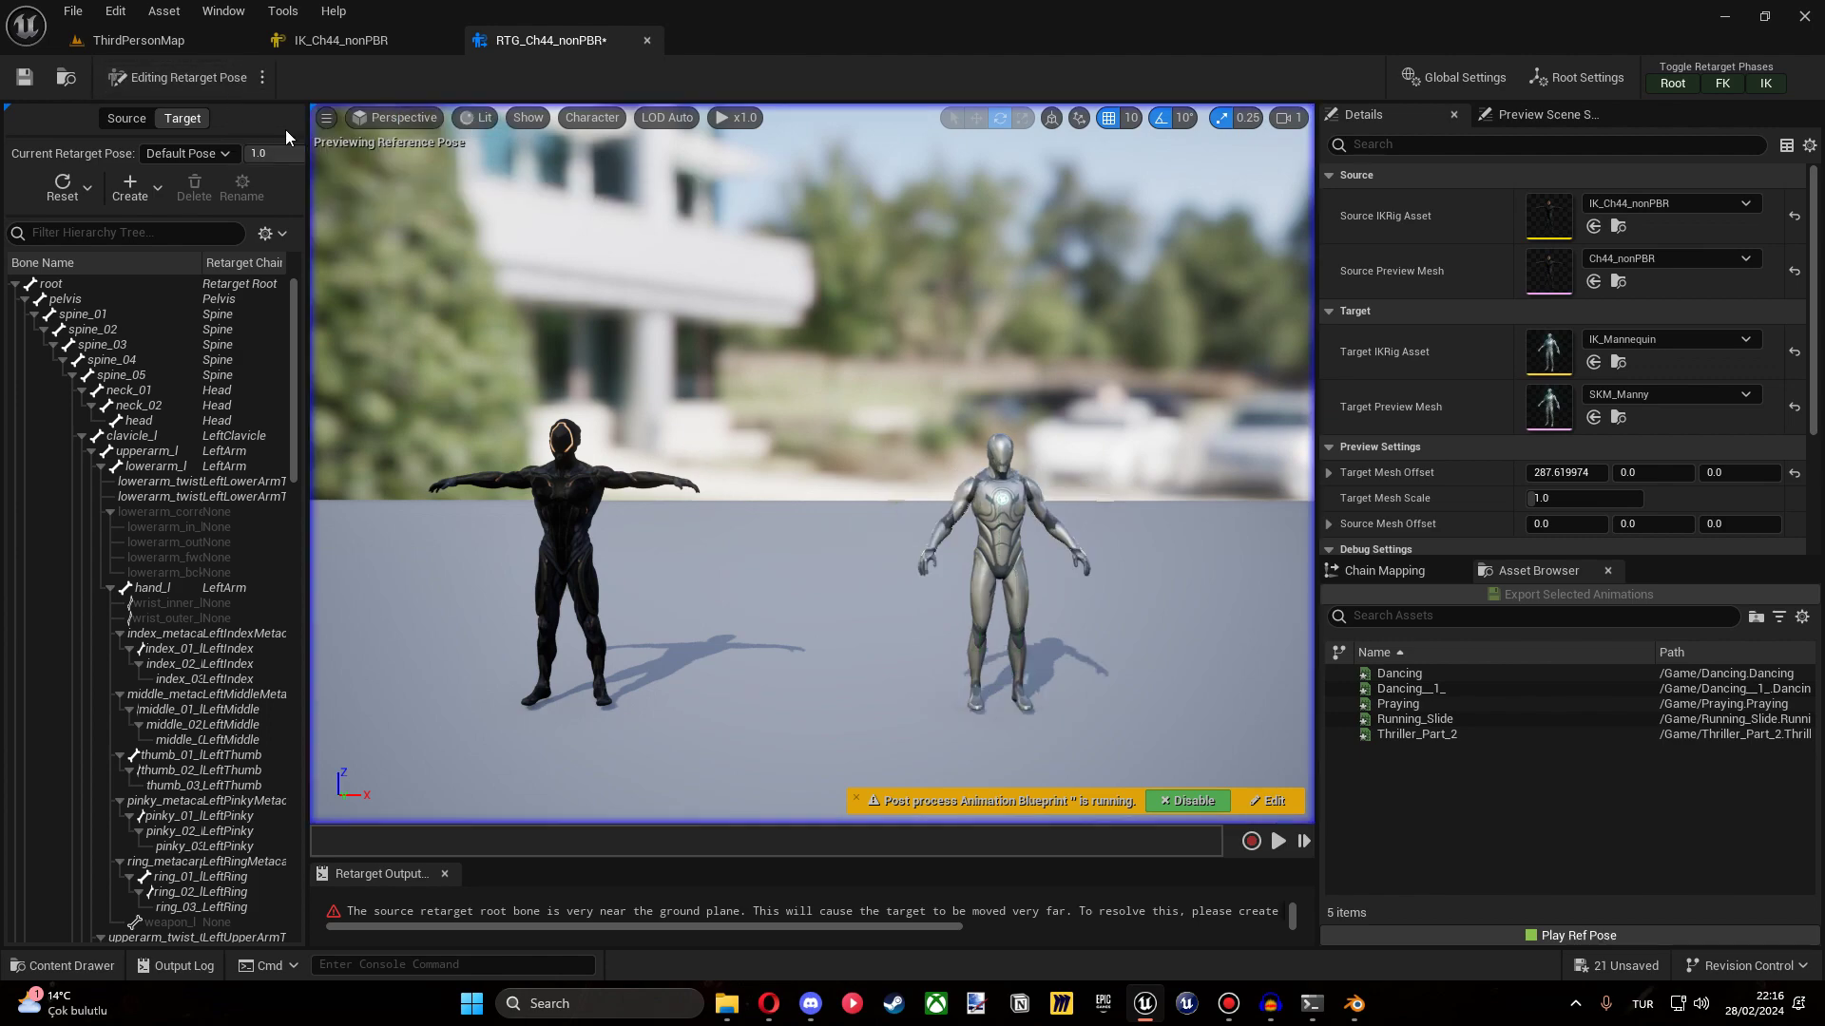
scroll(904, 527, "down", 1)
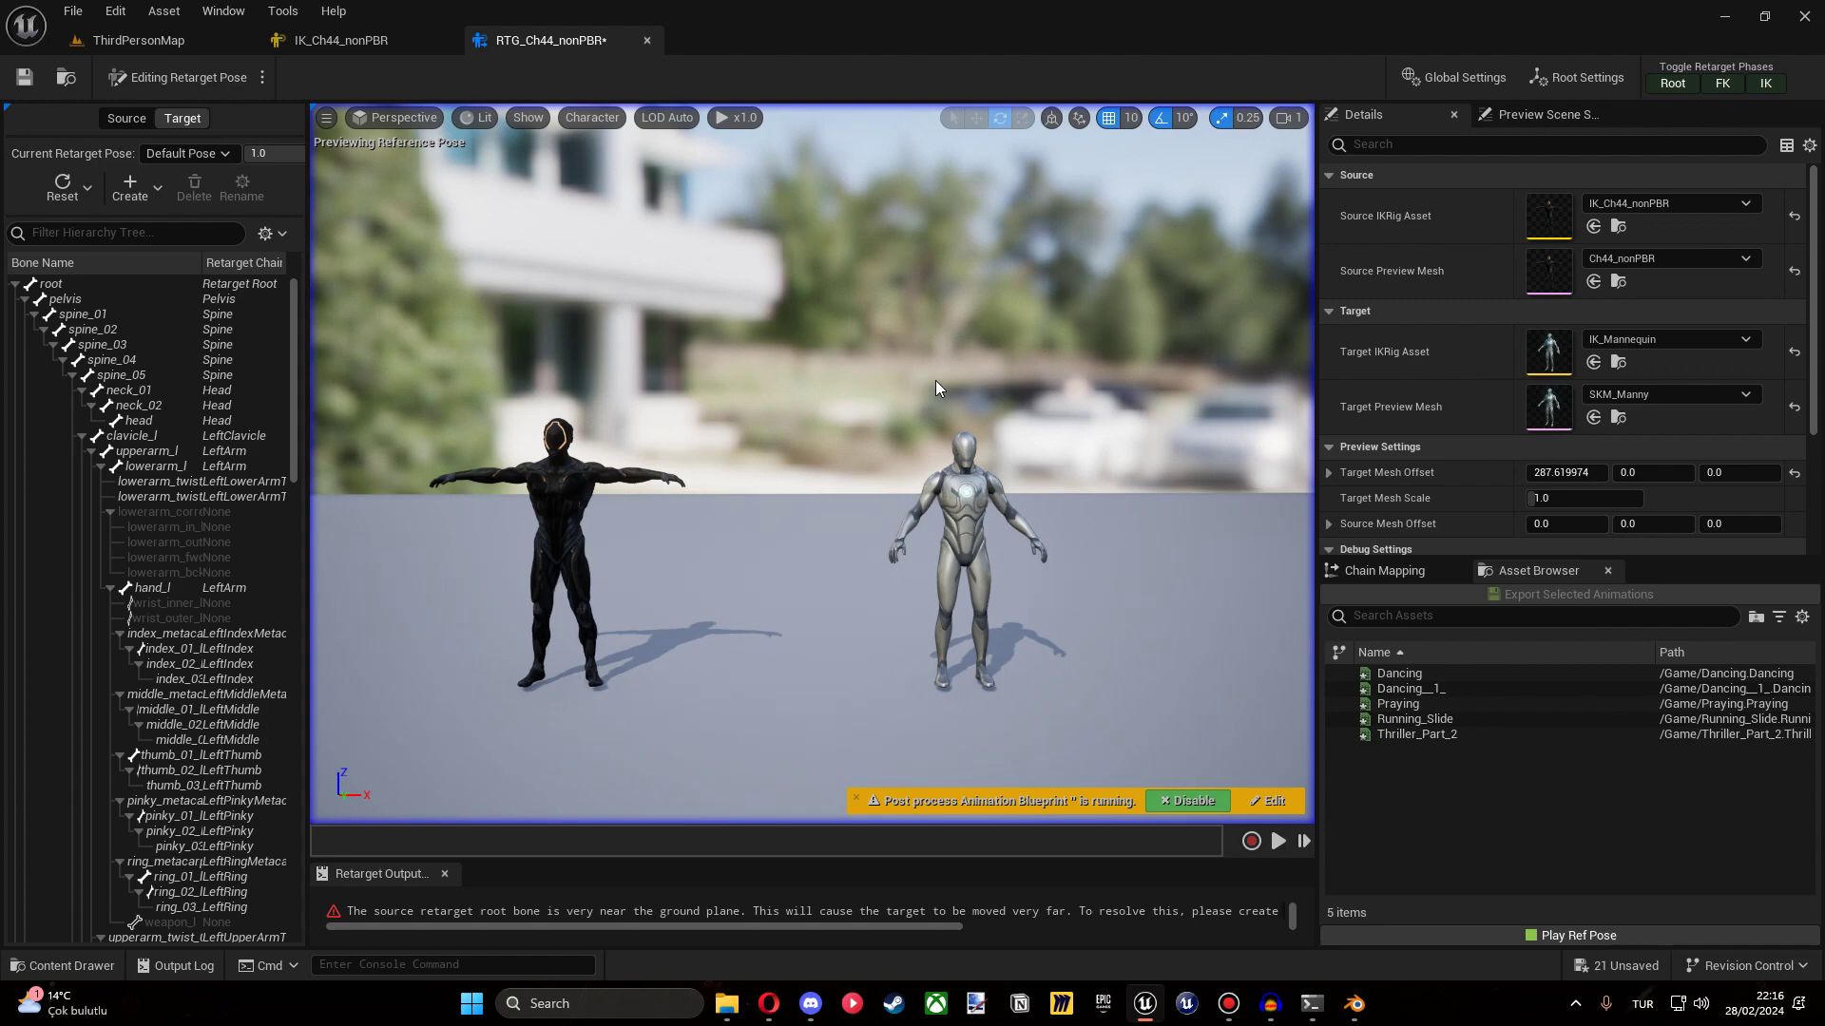
left_click(593, 117)
mouse_move(627, 211)
left_click(819, 355)
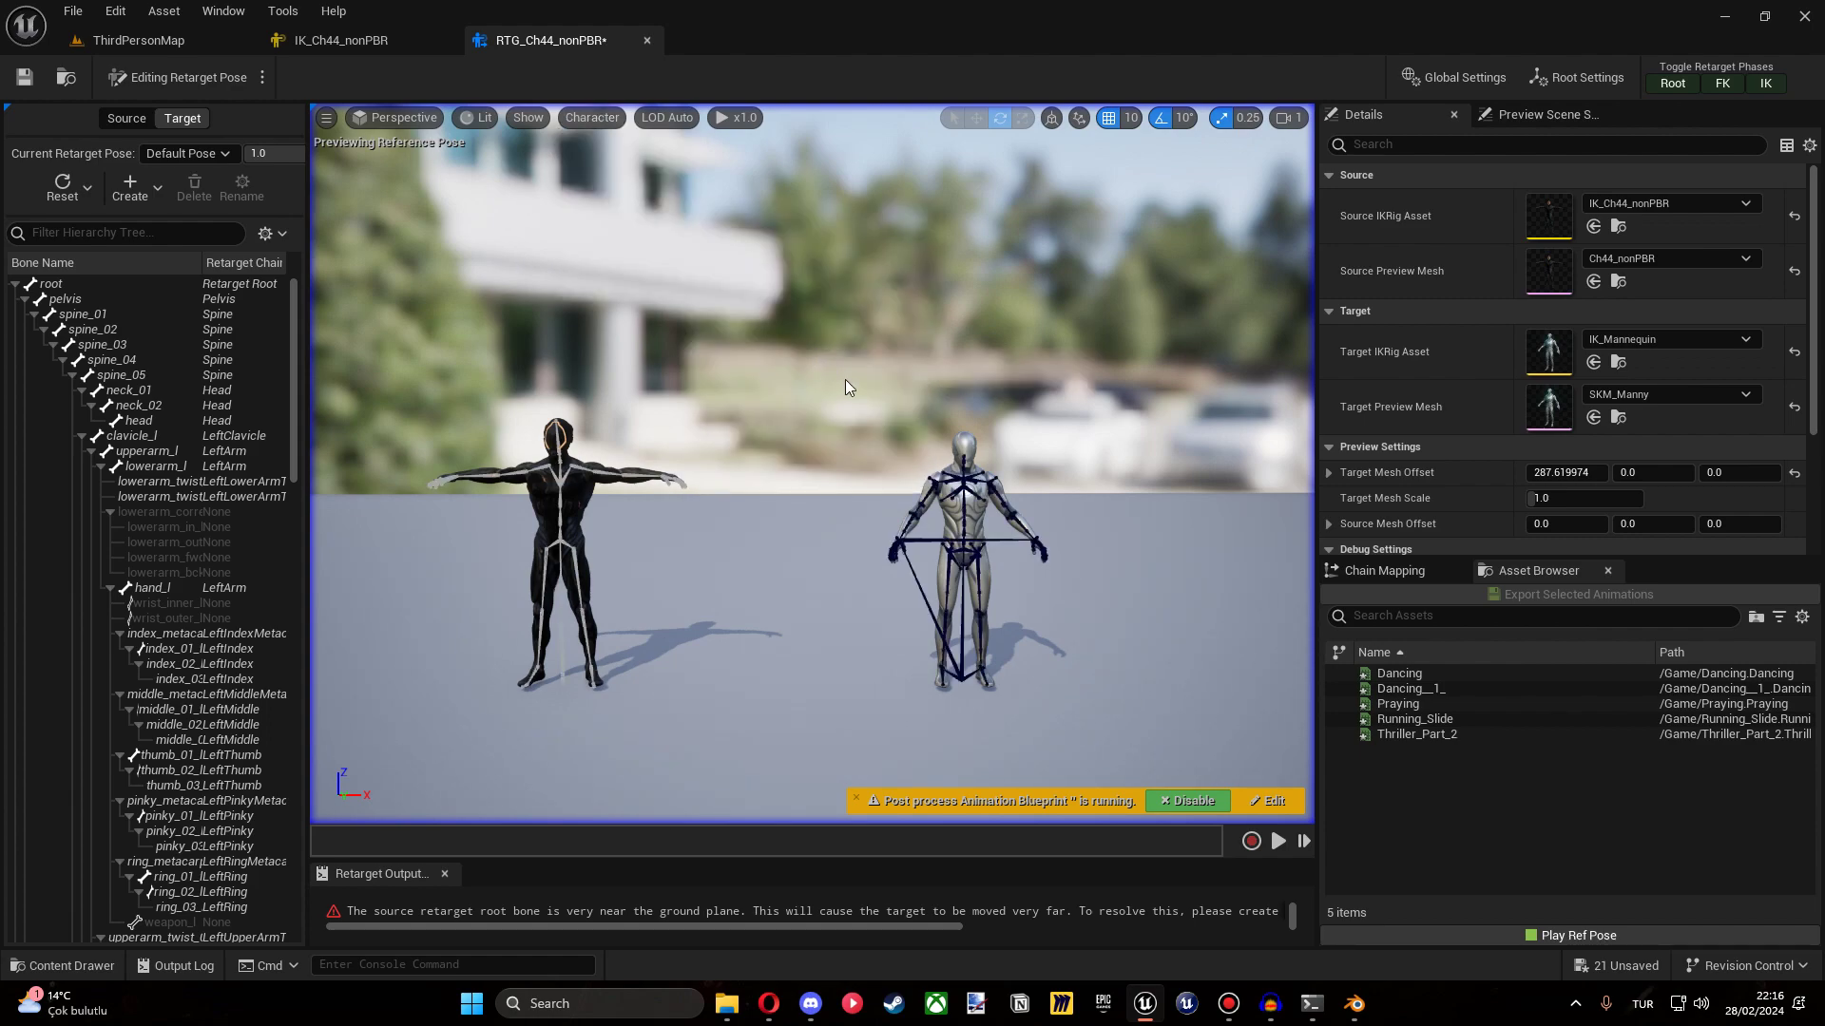
right_click_drag(733, 526, 929, 477)
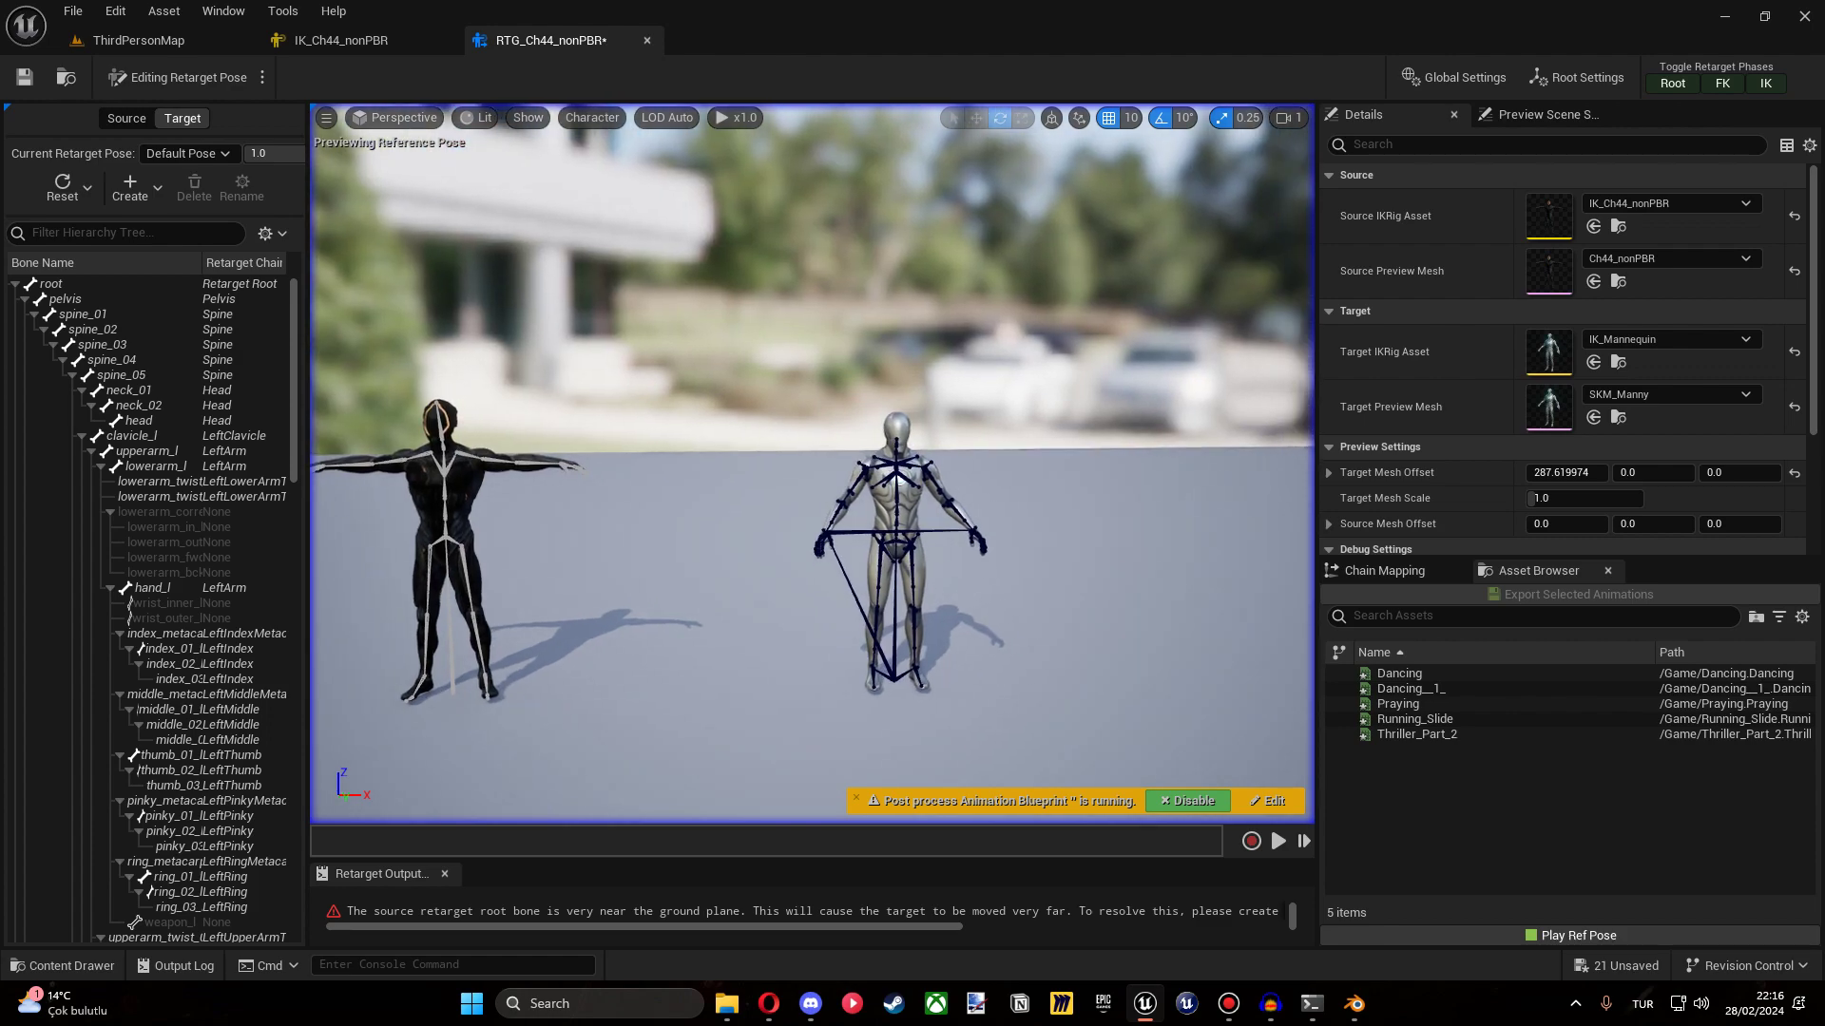
scroll(898, 466, "up", 5)
Rotate Manny's arm bones into a T-pose, save, and preview Dancing__1_.
left_click(751, 560)
scroll(751, 561, "down", 5)
right_click_drag(751, 561, 570, 560)
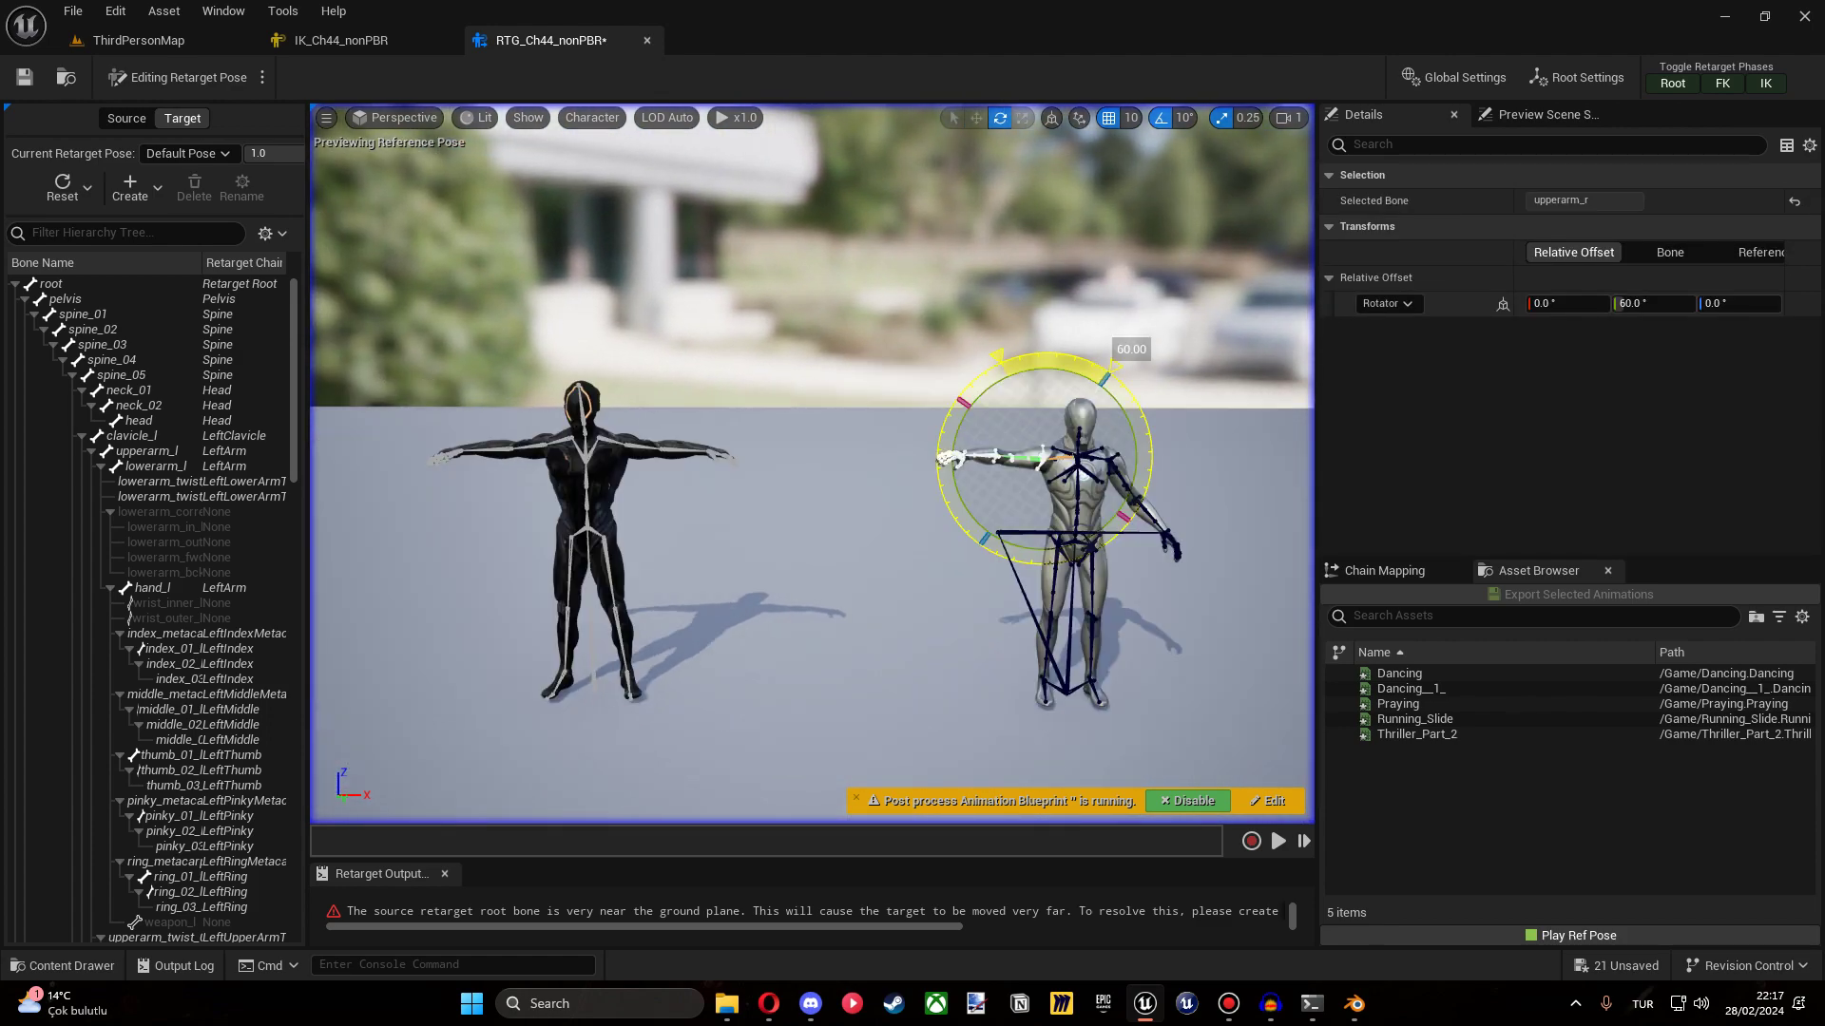
left_click(1093, 460)
left_click(989, 459)
right_click_drag(989, 459, 836, 533)
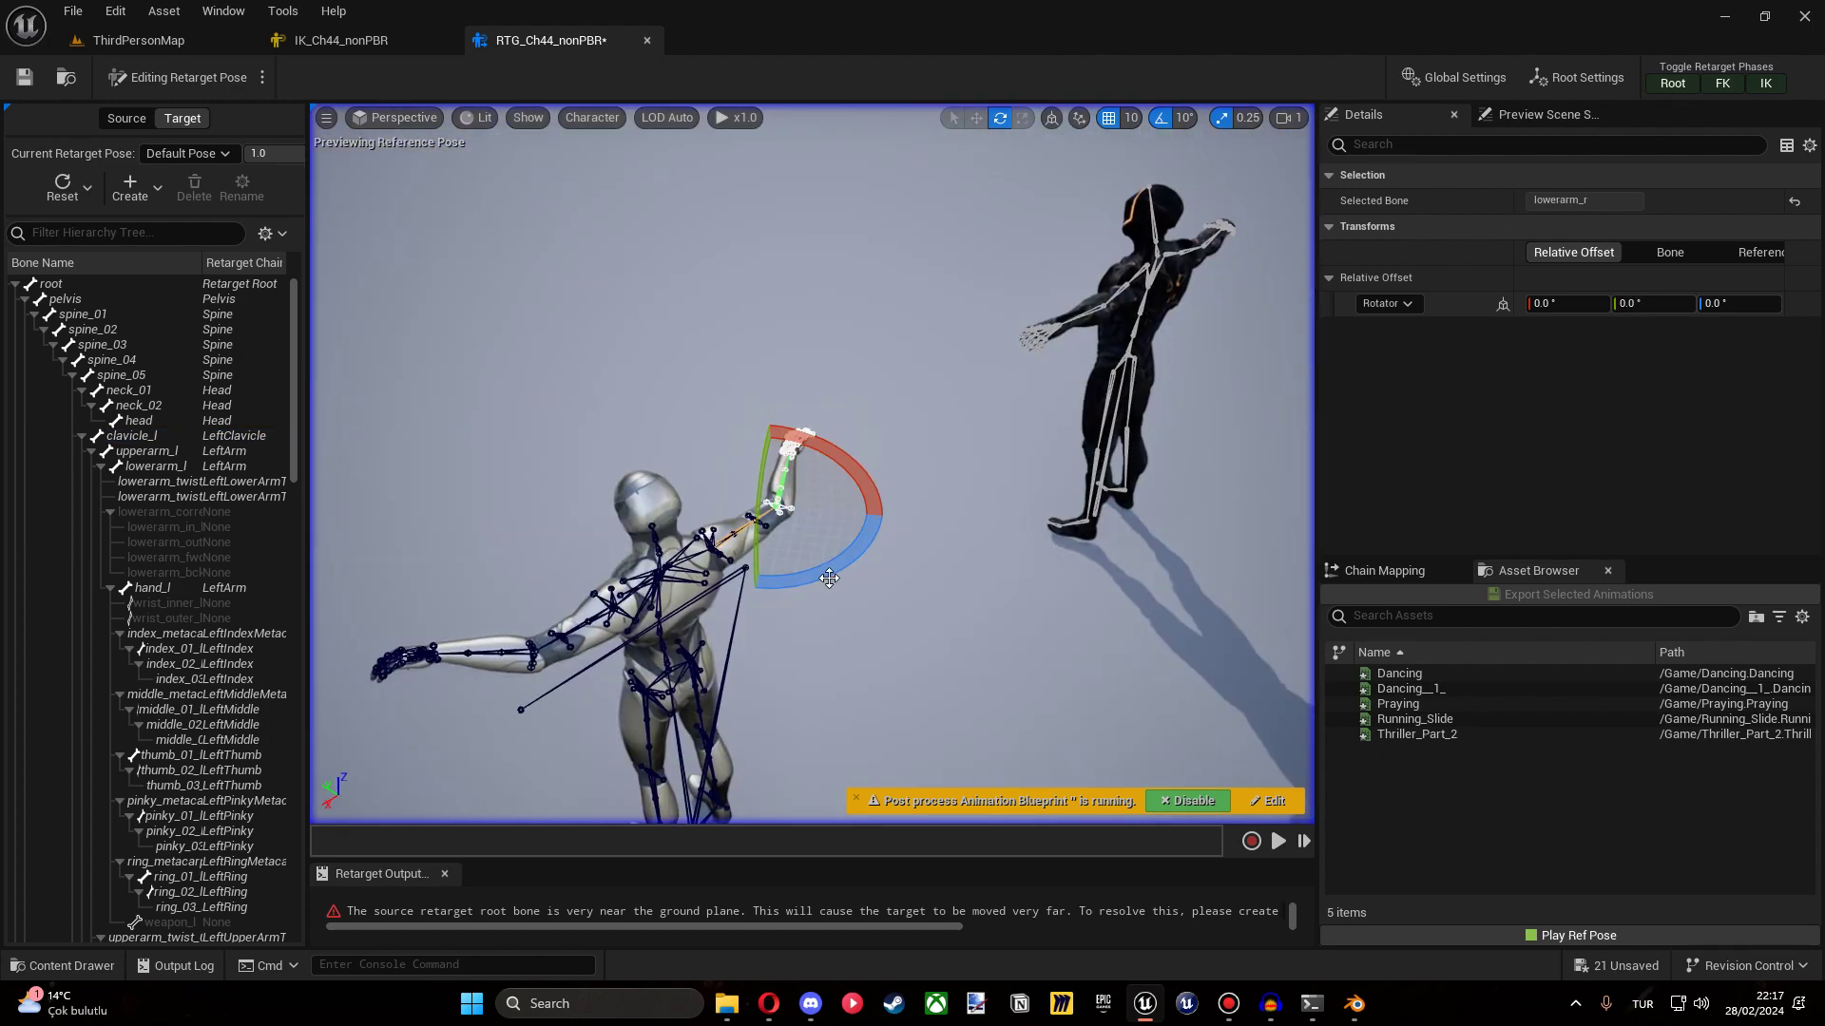
left_click_drag(856, 537, 751, 594)
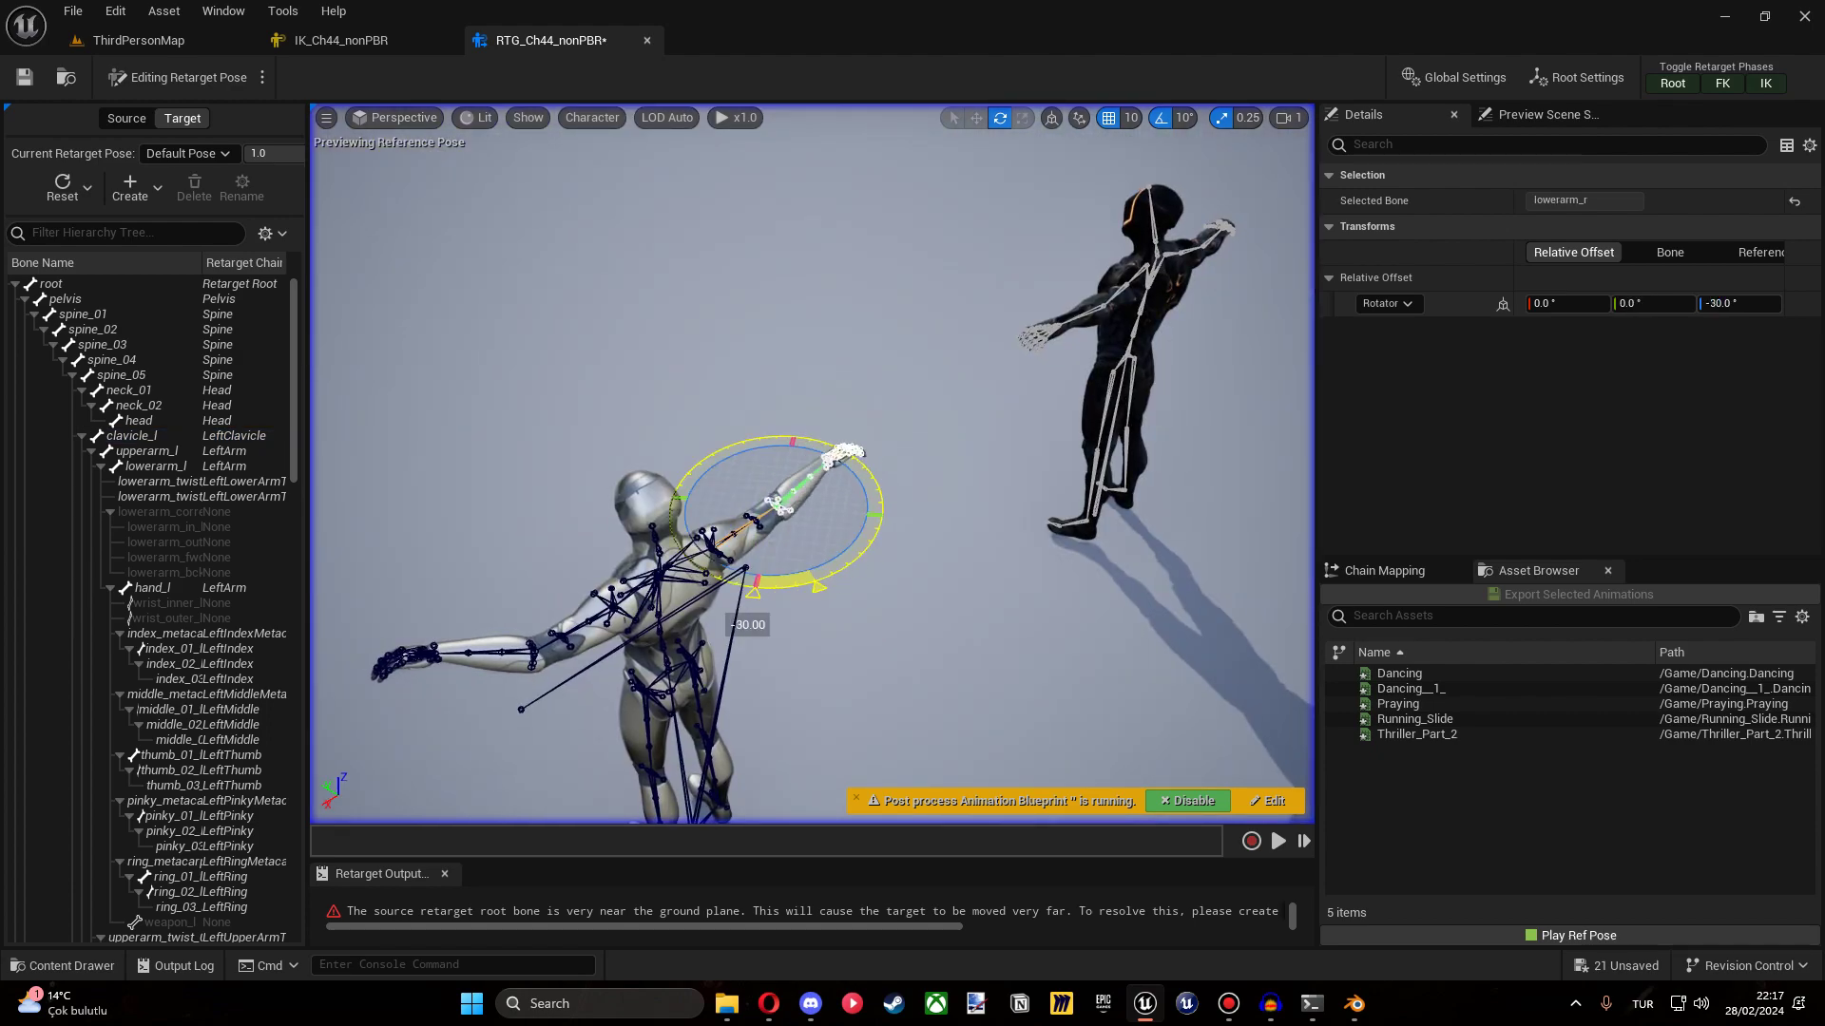
left_click(751, 665)
left_click(456, 654)
mouse_move(456, 654)
right_mouse_down()
mouse_move(665, 654)
mouse_move(570, 618)
right_mouse_up()
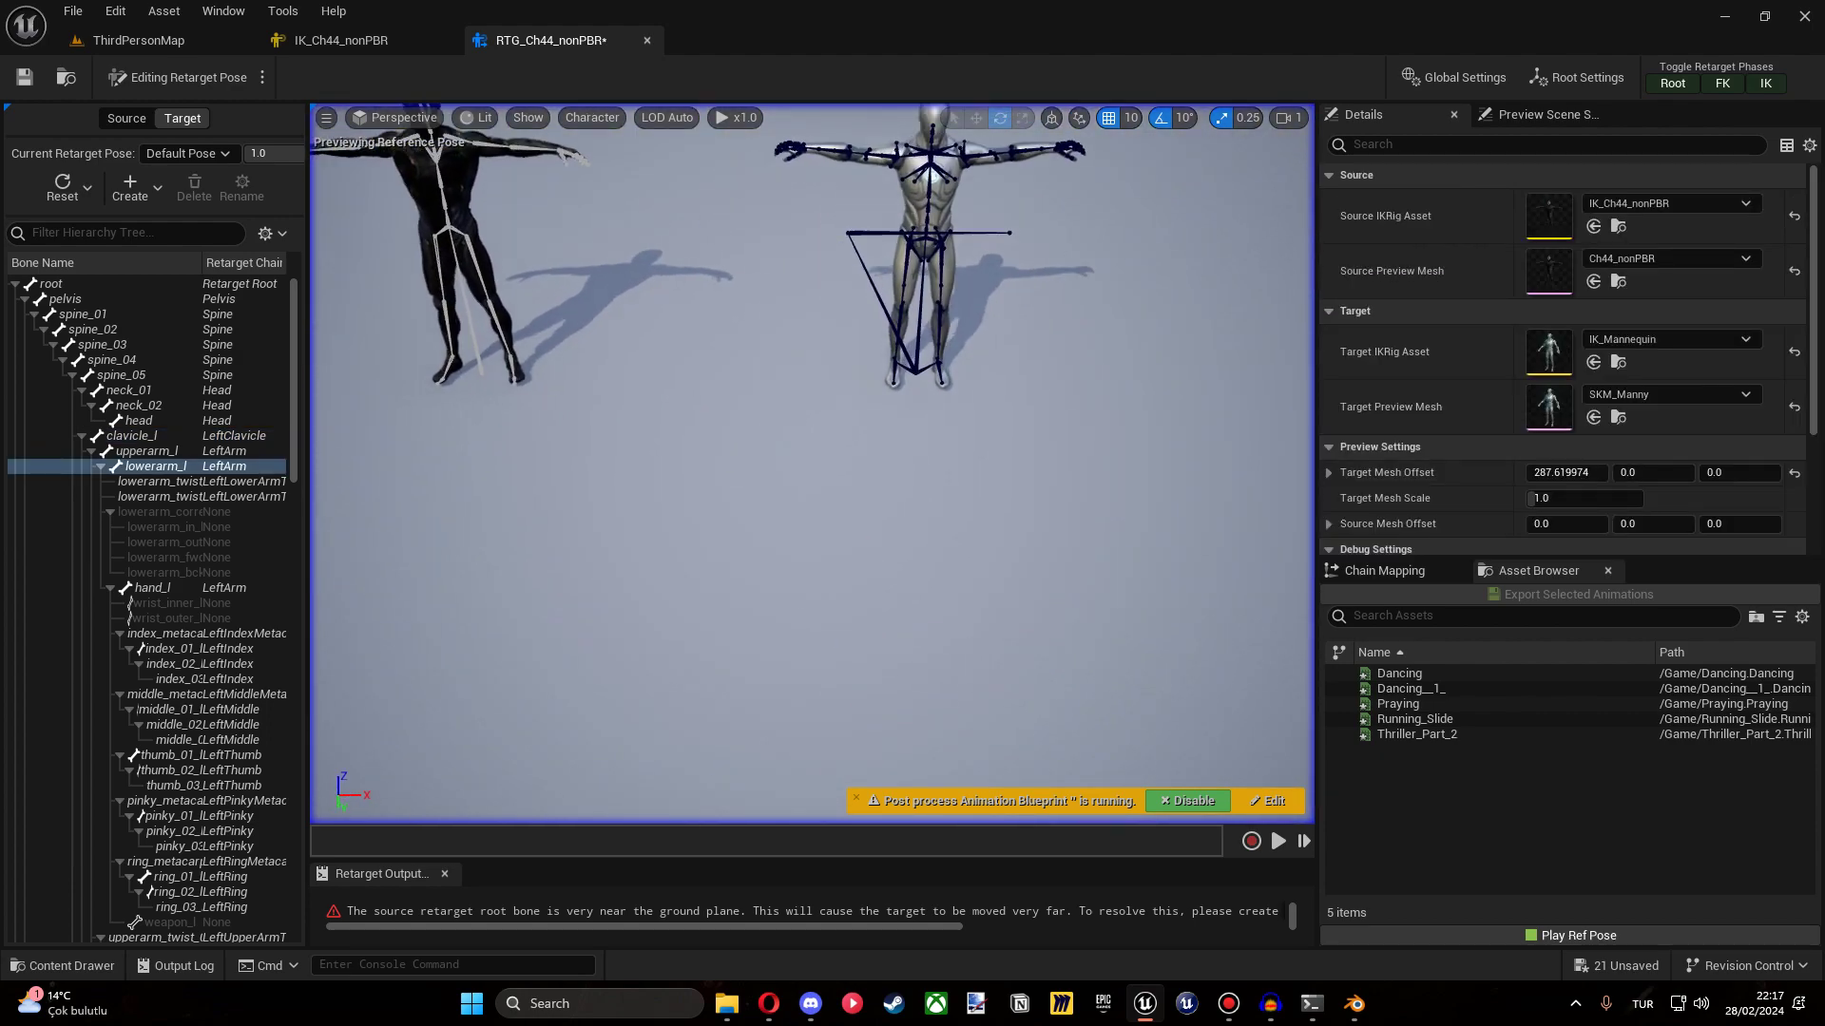
key("ctrl+s")
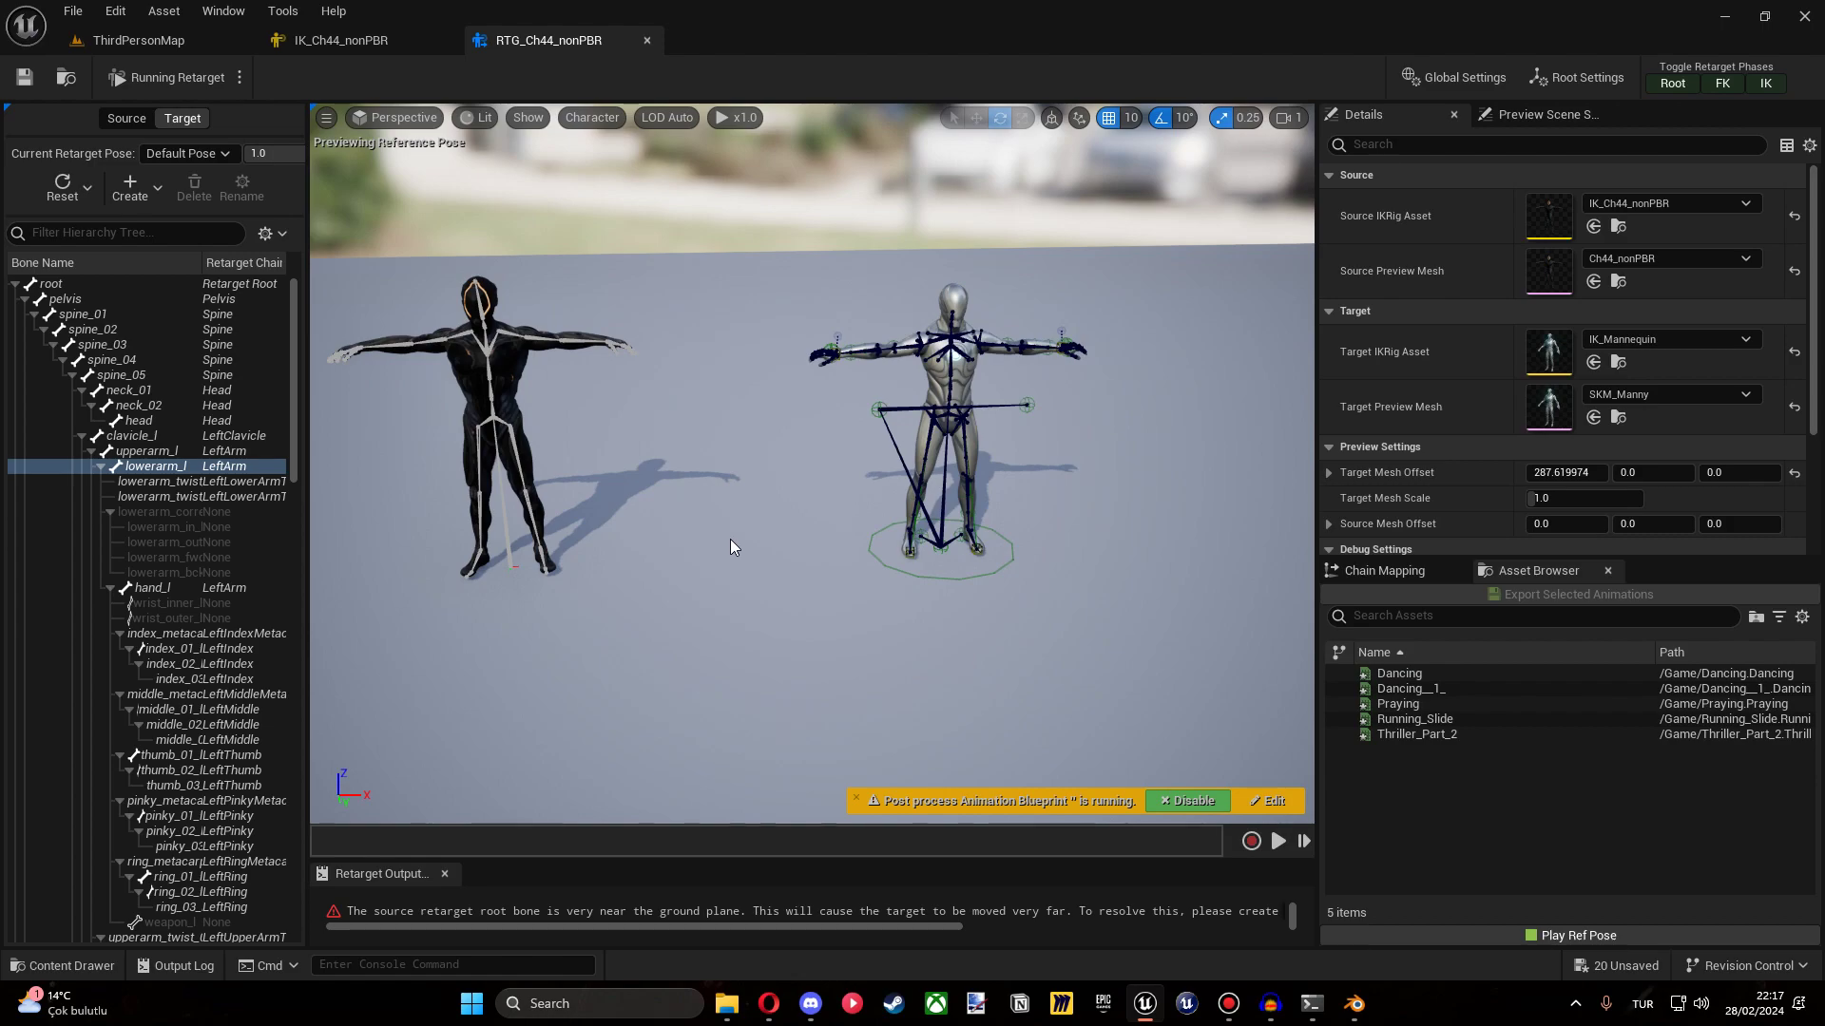
left_click(1425, 690)
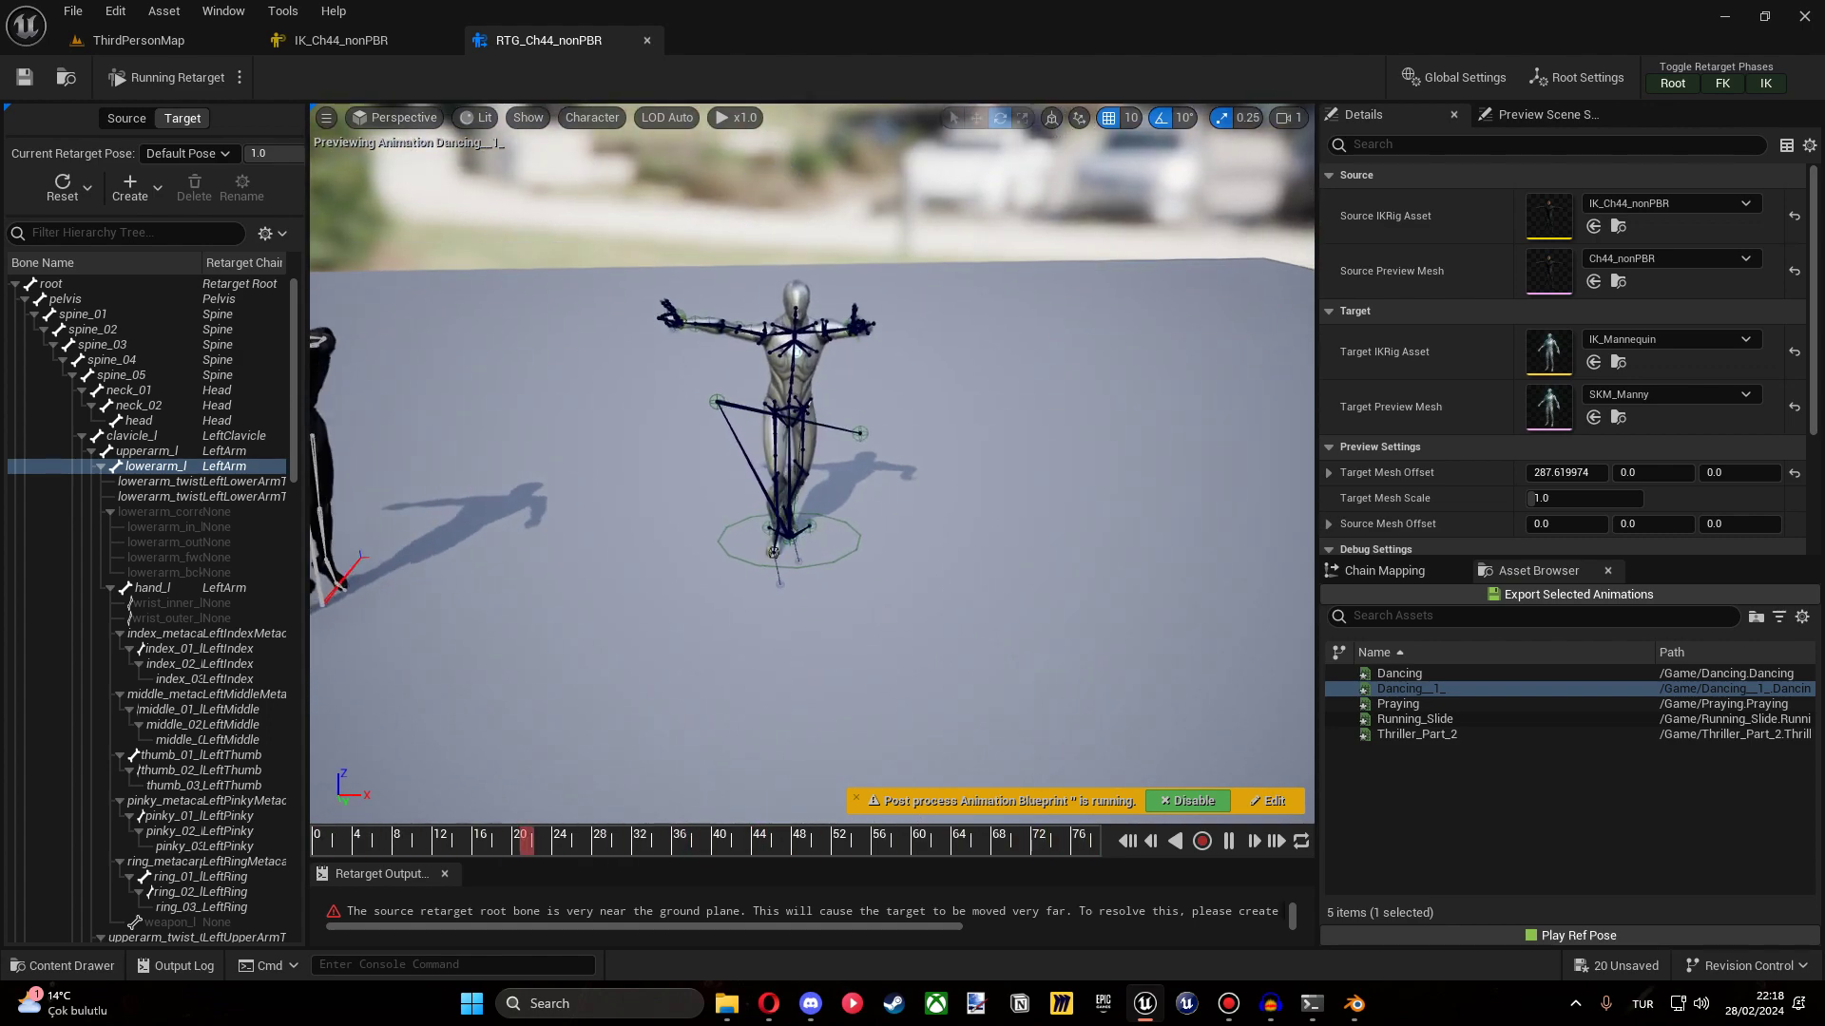
Switch Root and Pelvis chain Translation Mode to Absolute, then preview Thriller_Part_2.
left_click(1405, 572)
left_click(1401, 662)
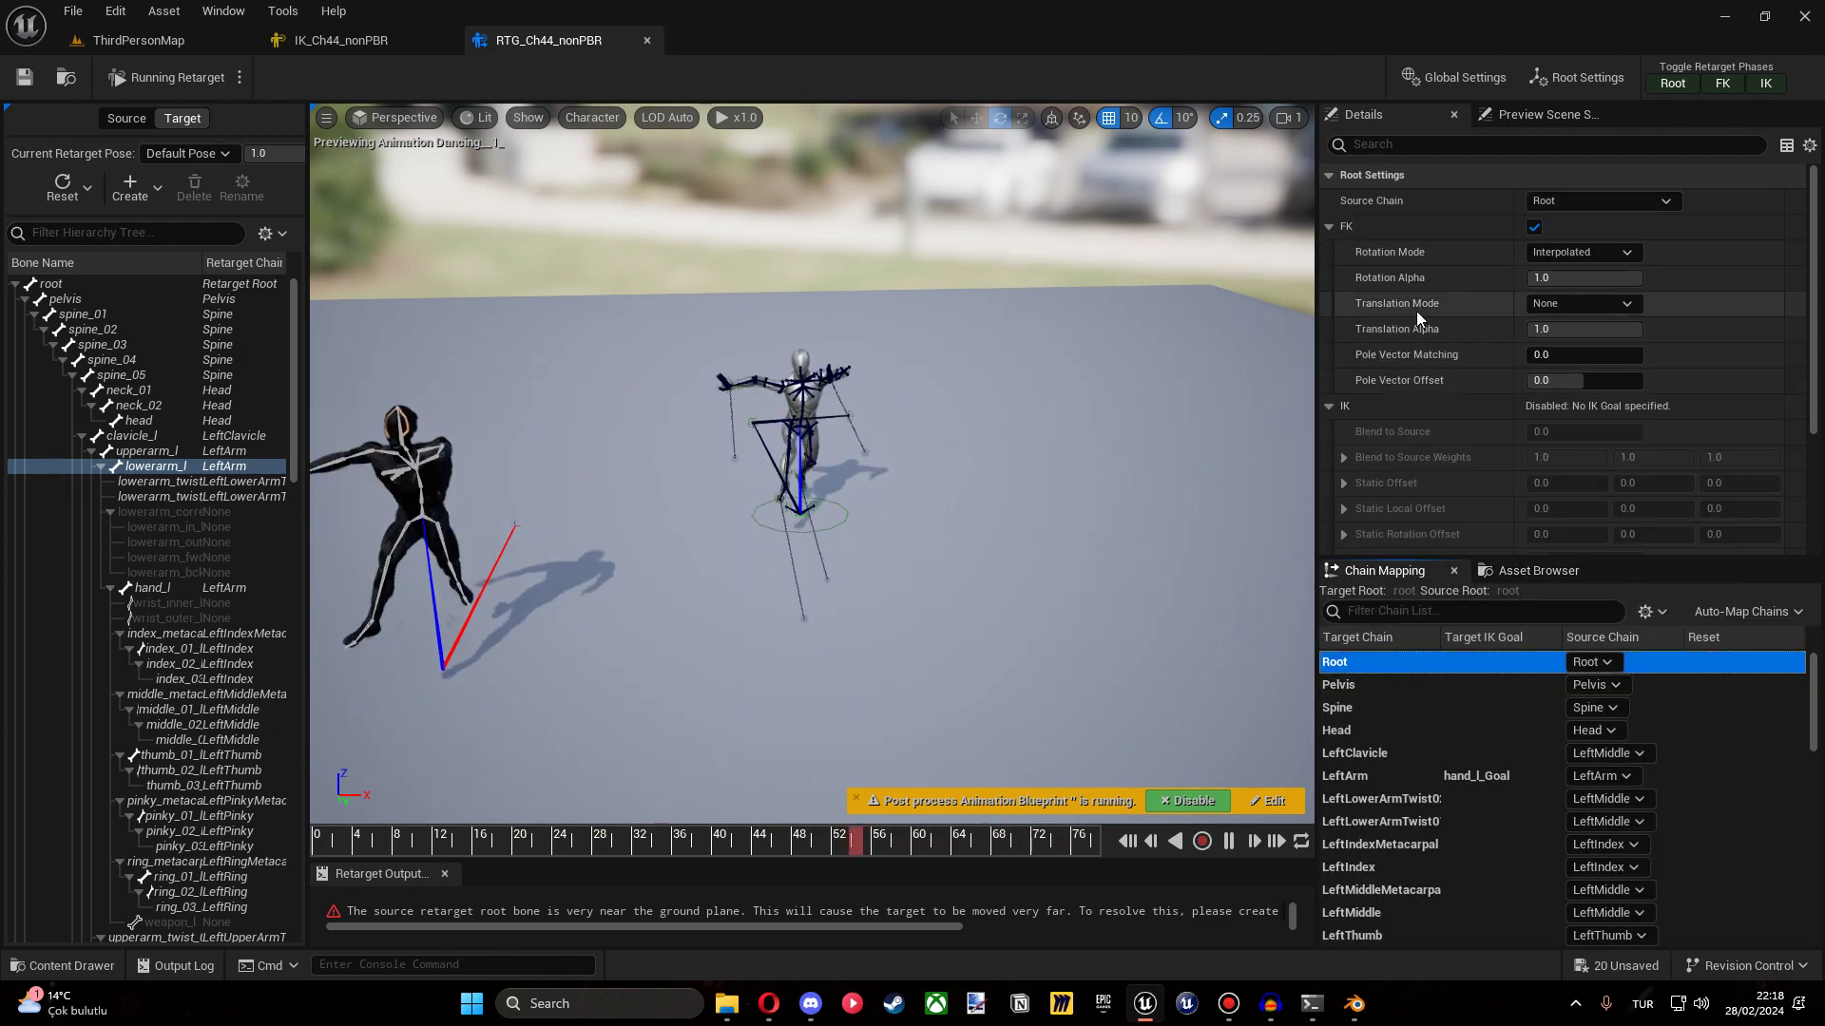
left_click(1605, 304)
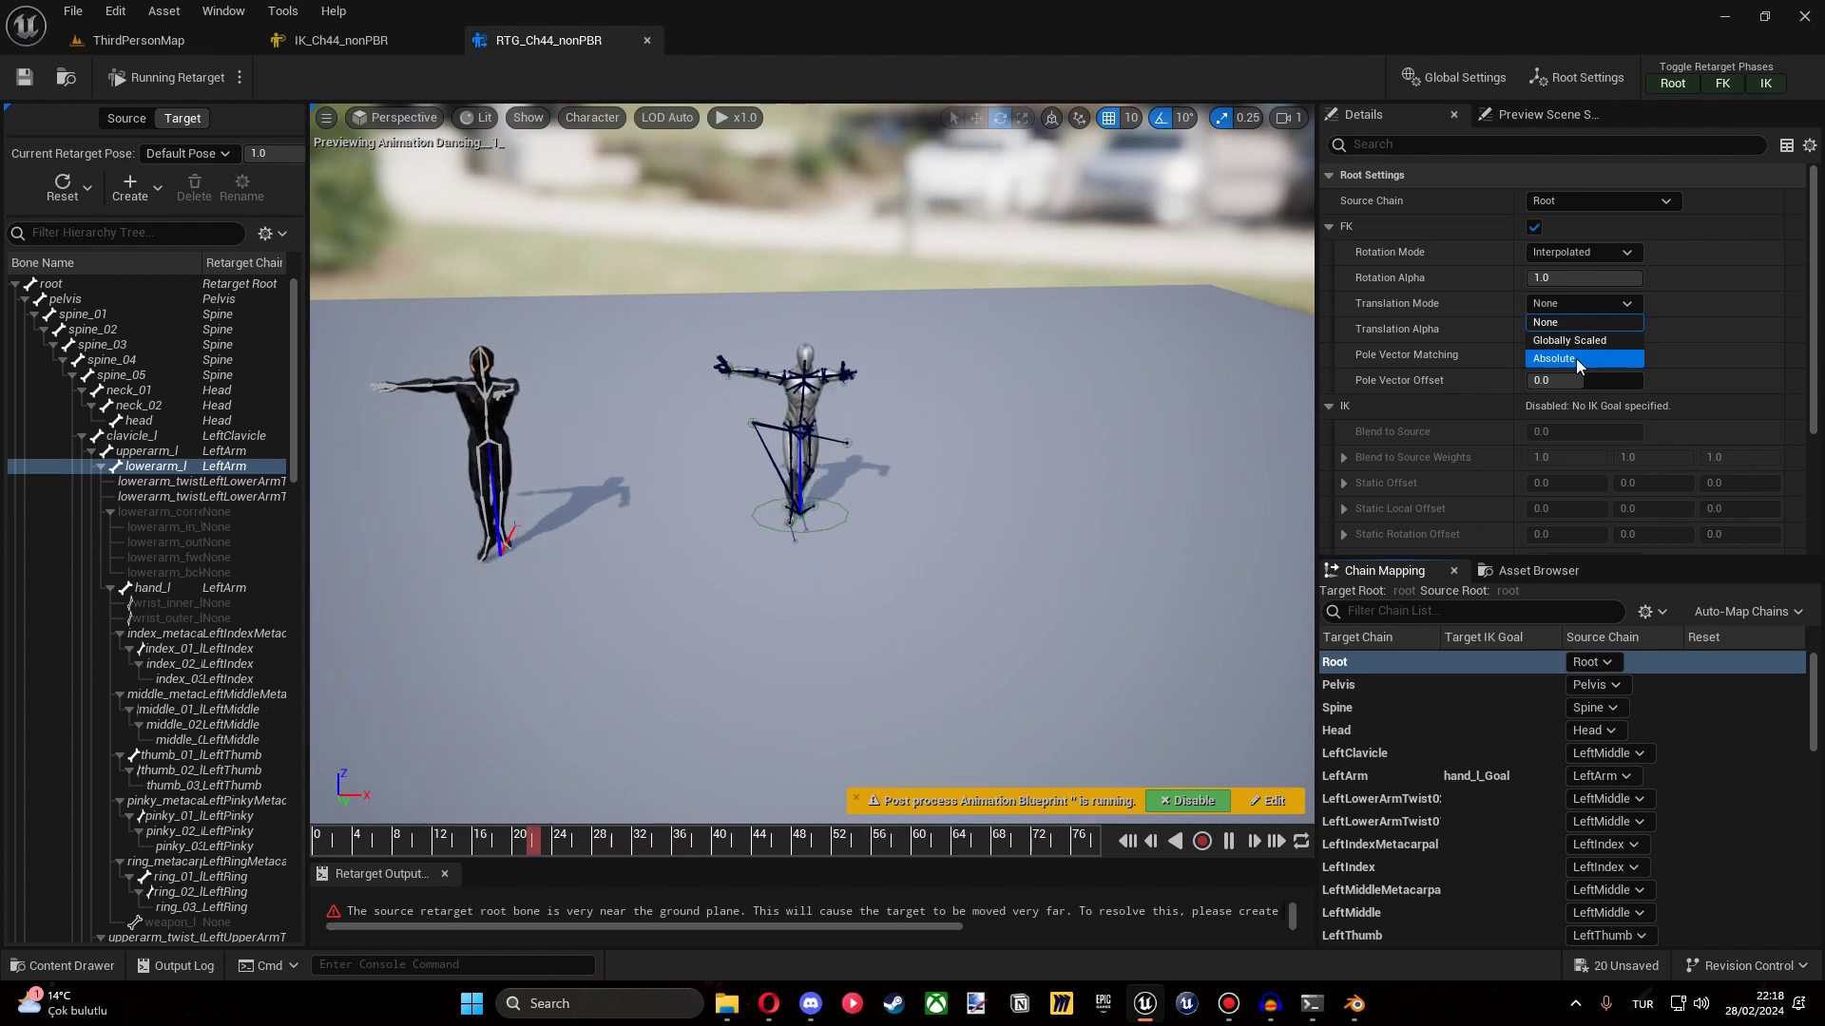
left_click(1577, 359)
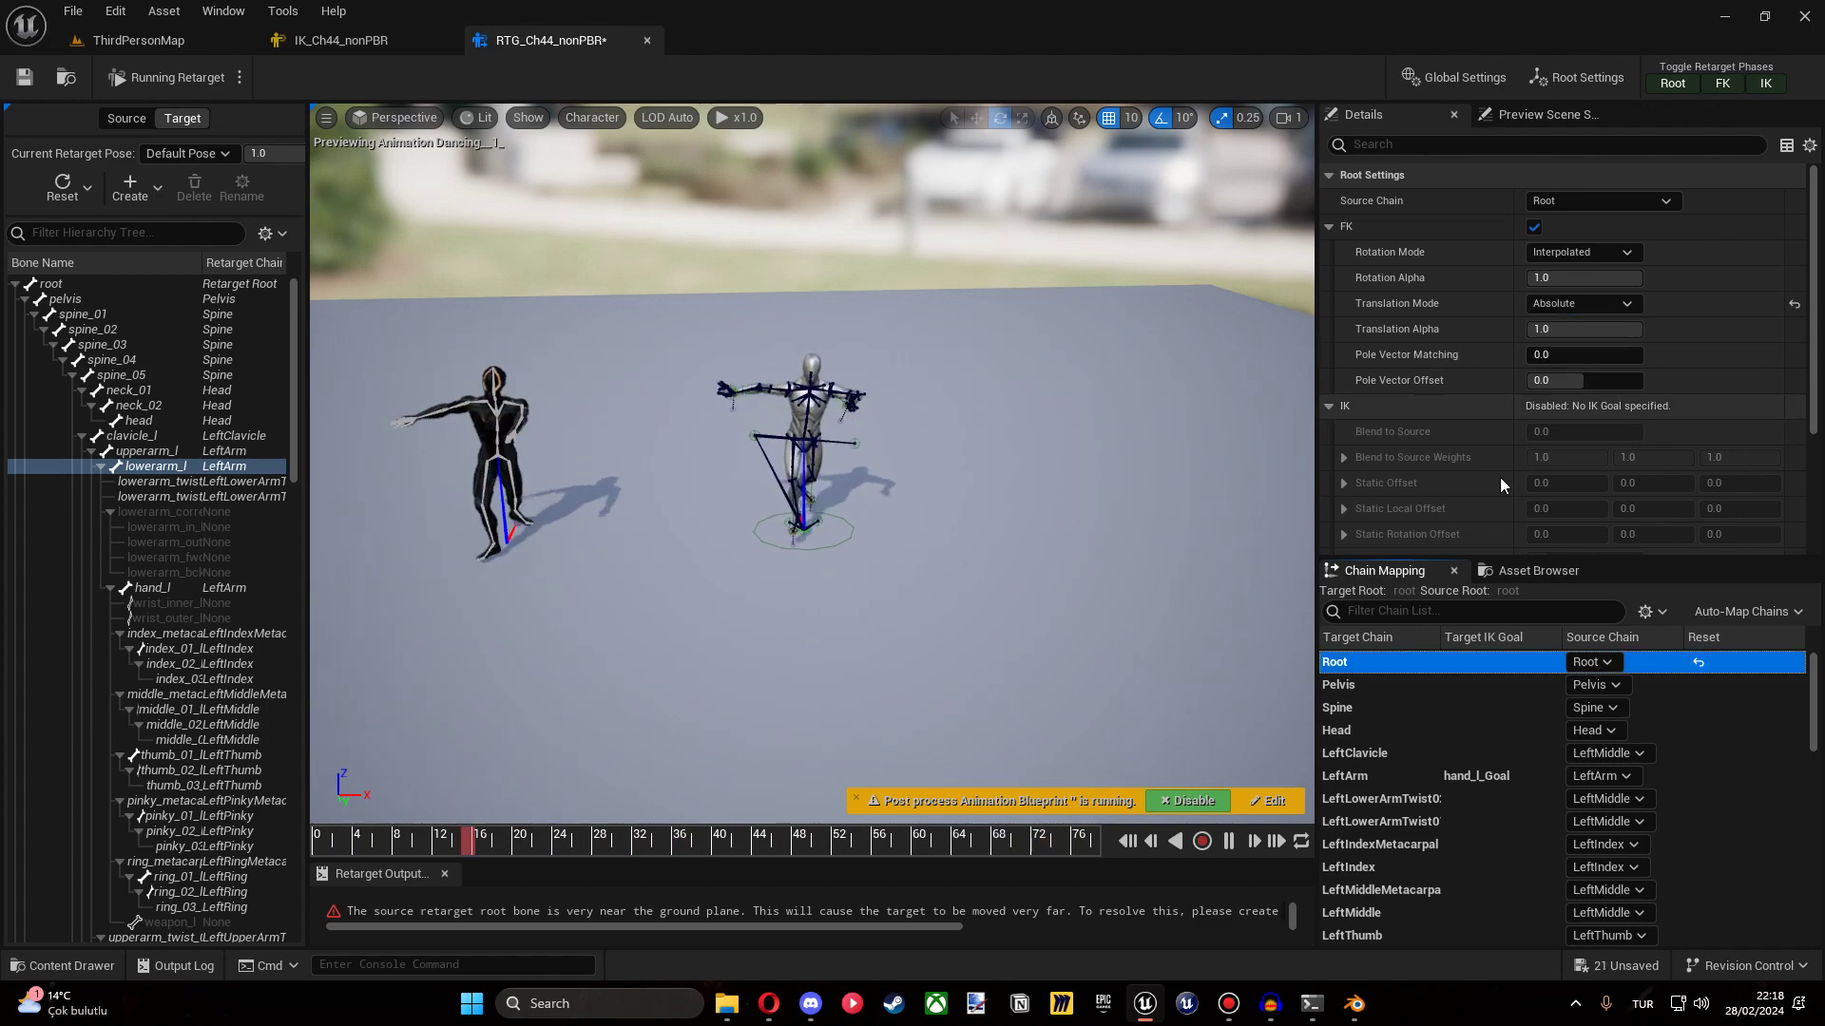
left_click(1409, 686)
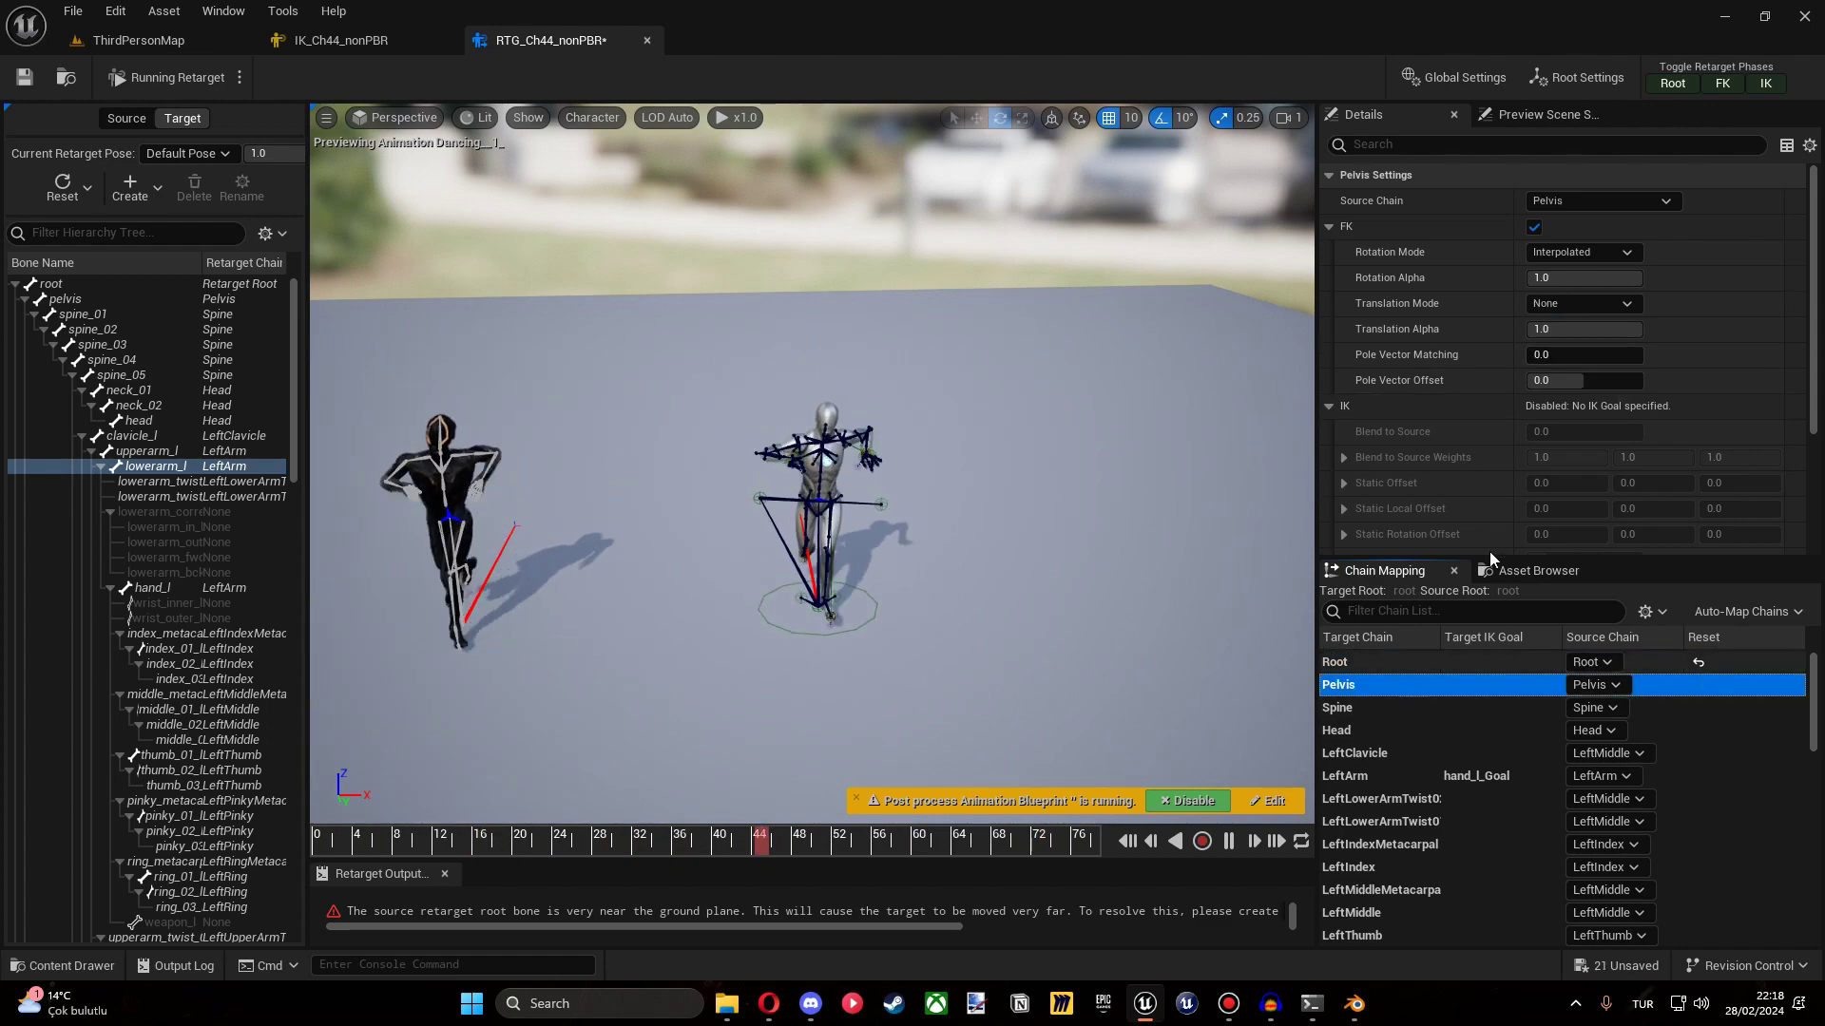
left_click(1593, 305)
left_click(1583, 358)
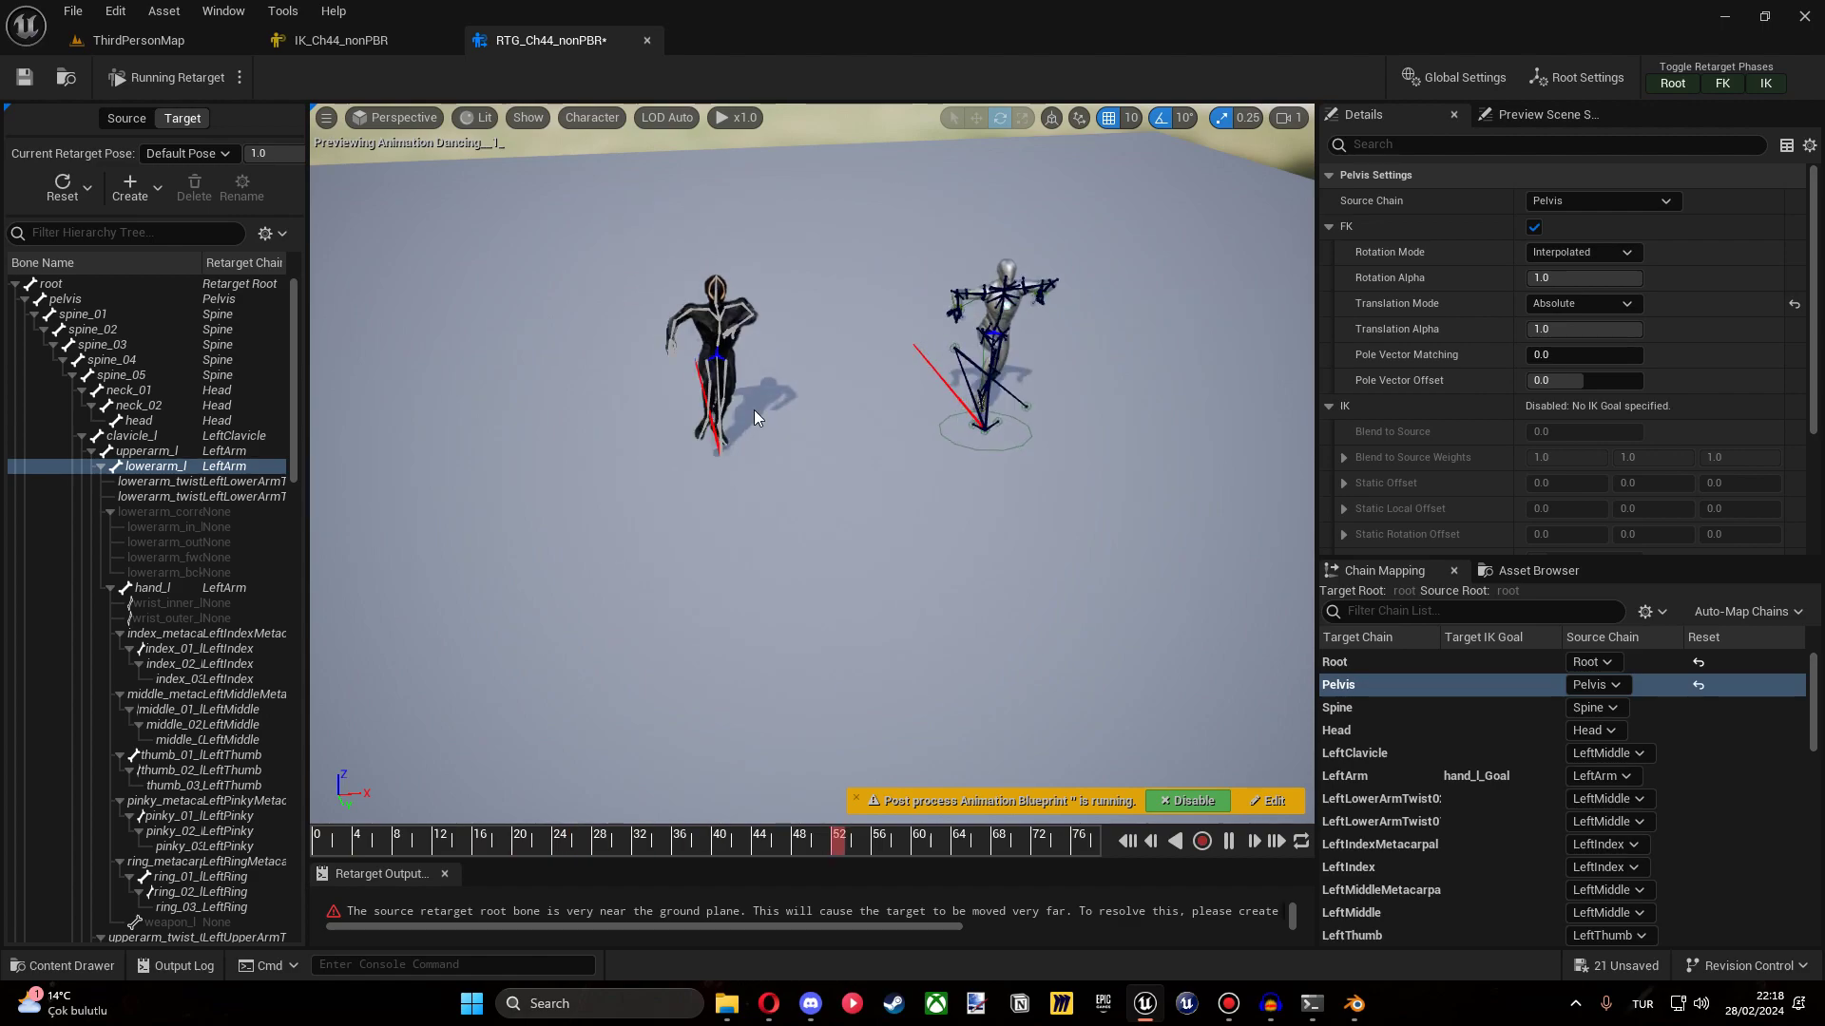
left_click(1532, 571)
left_click(1416, 734)
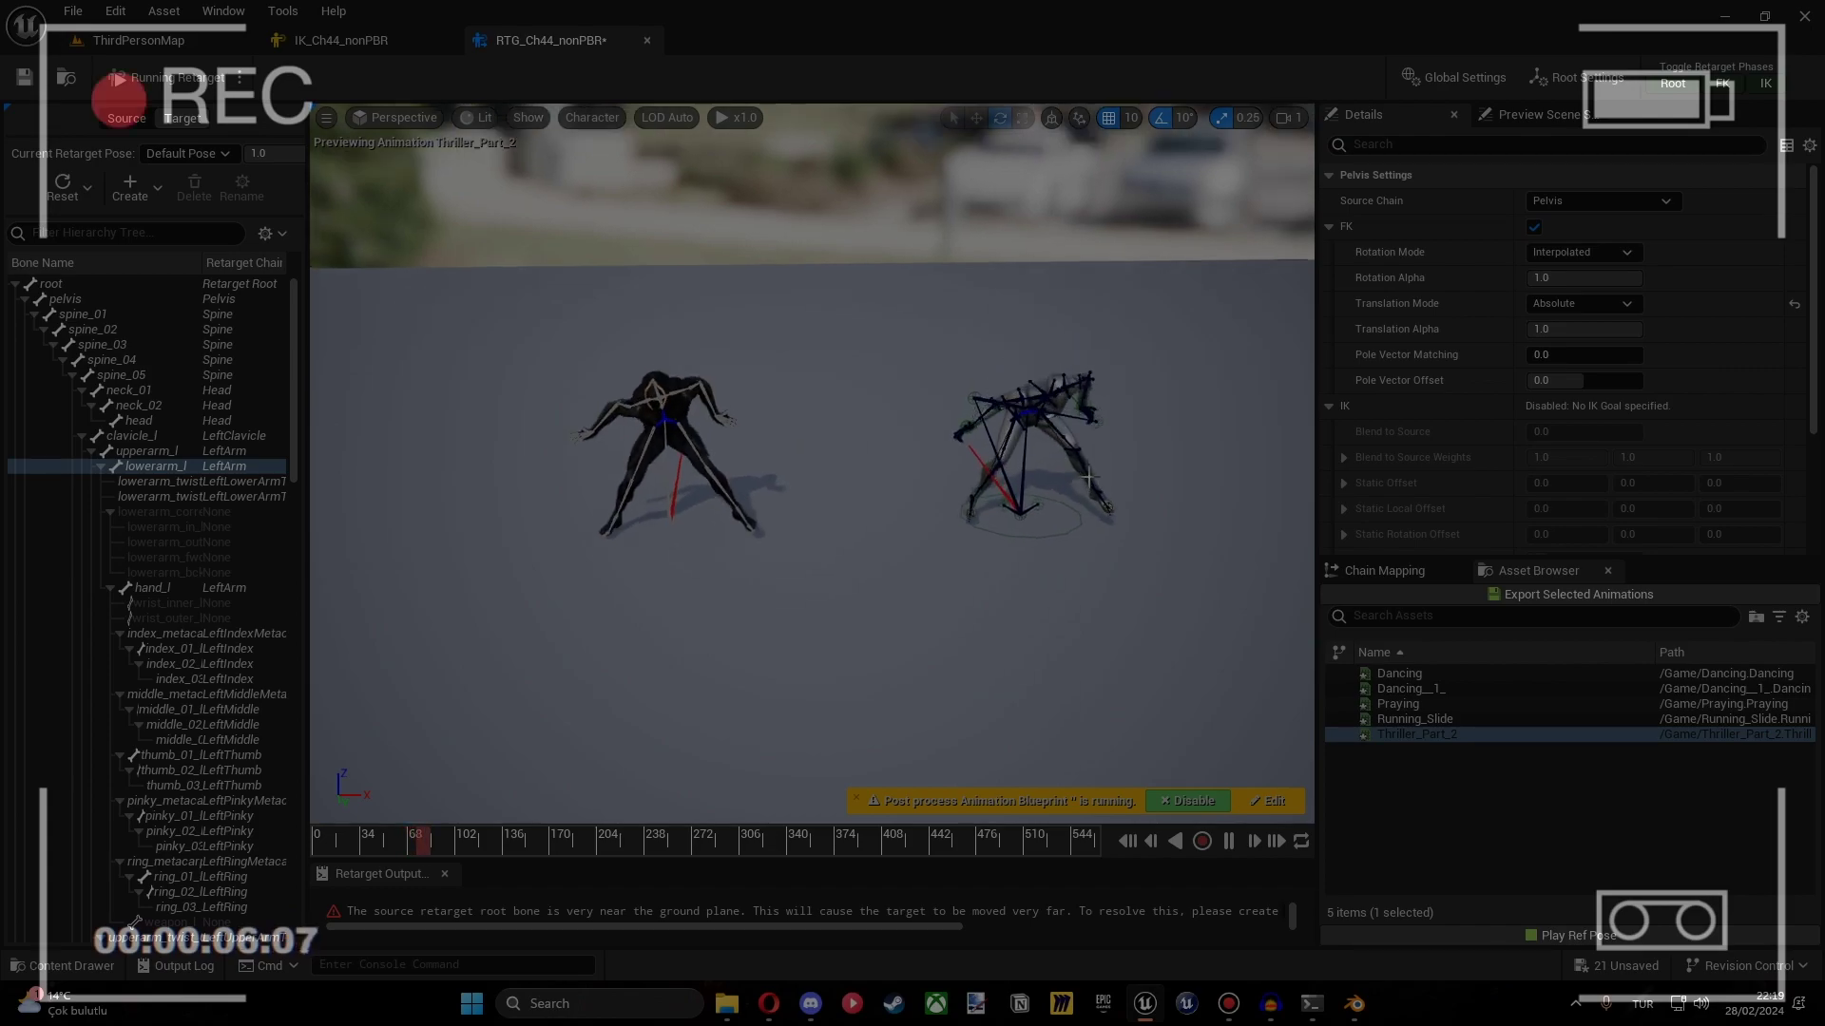
Select all five animations, Dancing through Thriller_Part_2, and export the retargeted copies into Content.
left_click(166, 77)
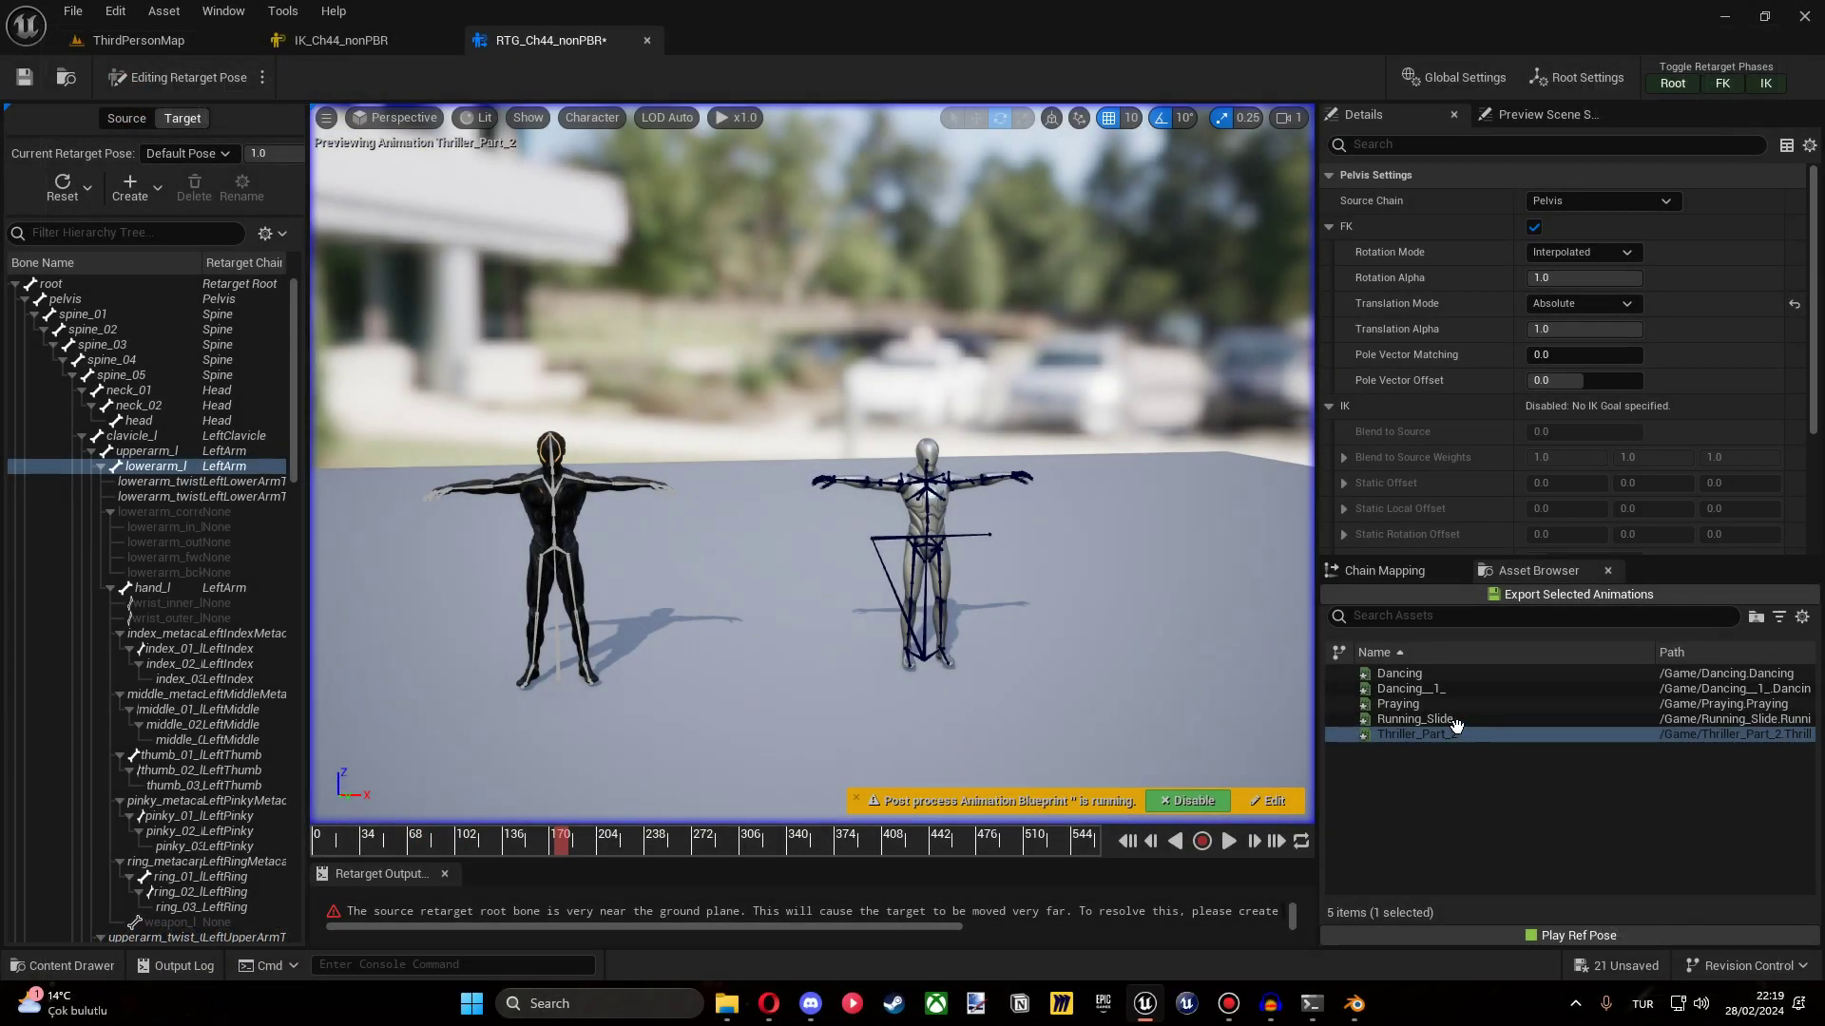
left_click(1435, 674)
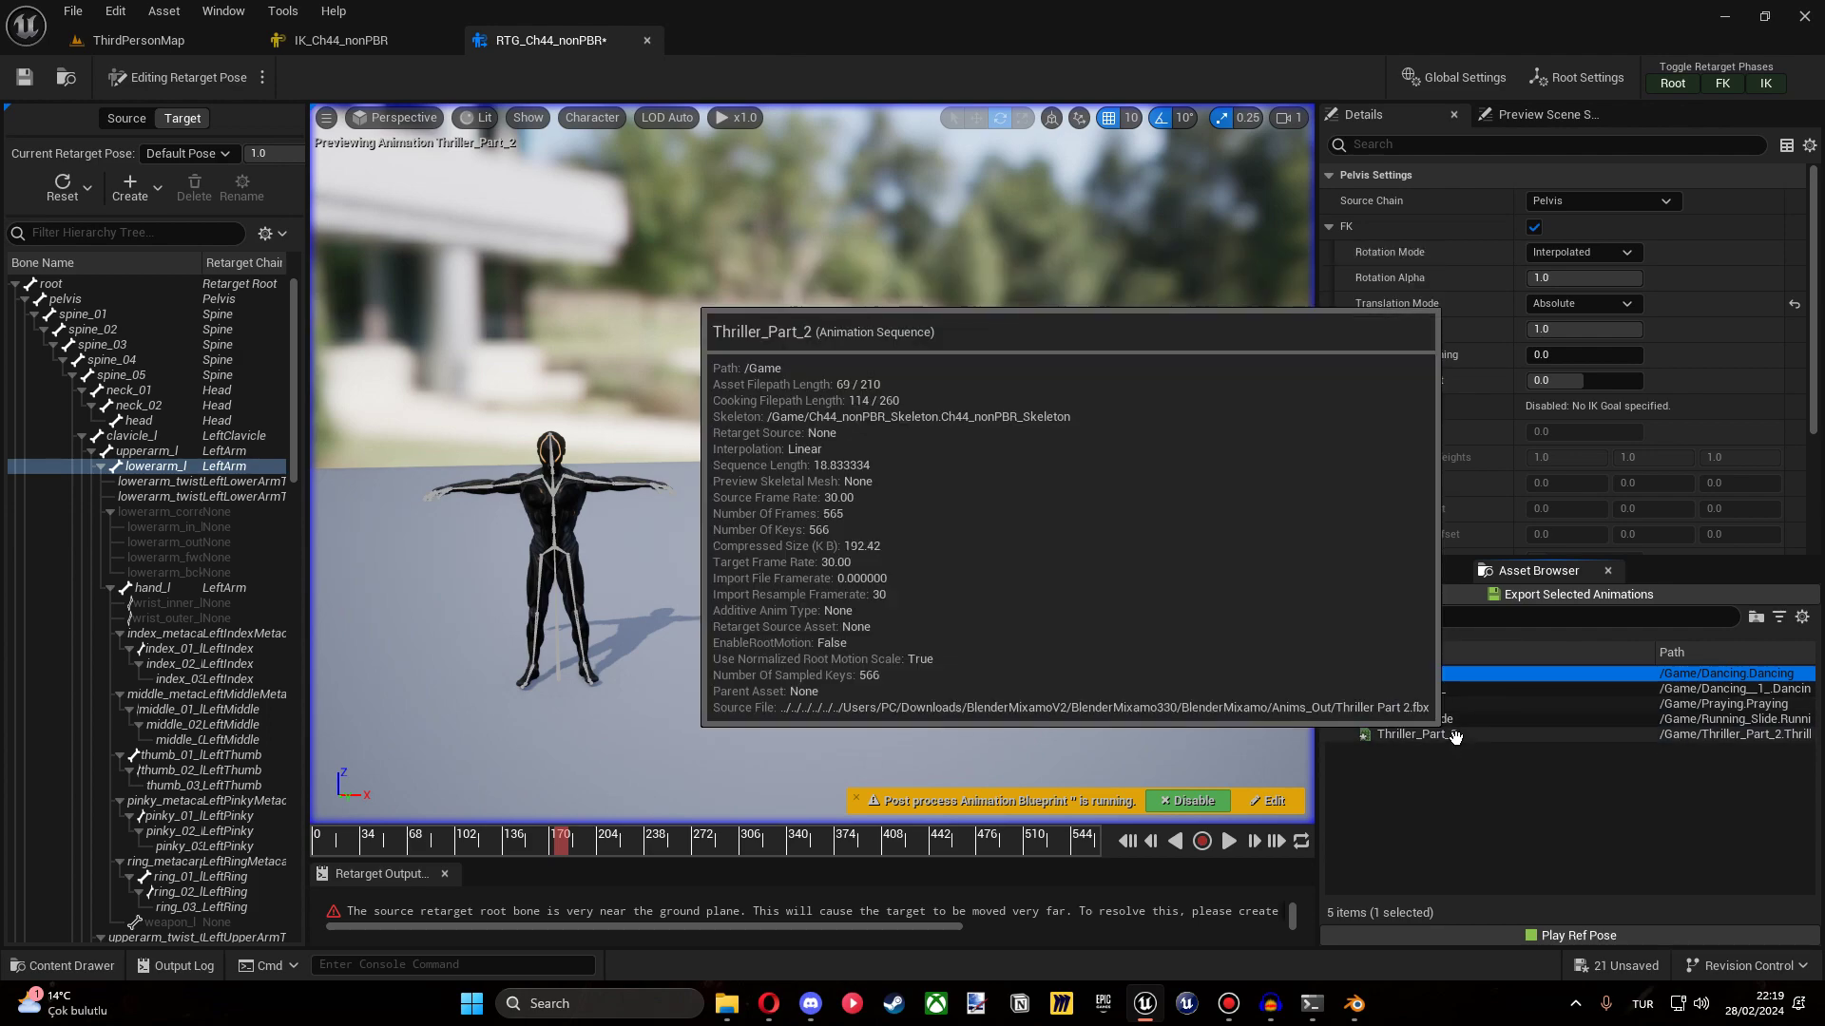
left_click(1411, 734, "shift")
left_click(1532, 596)
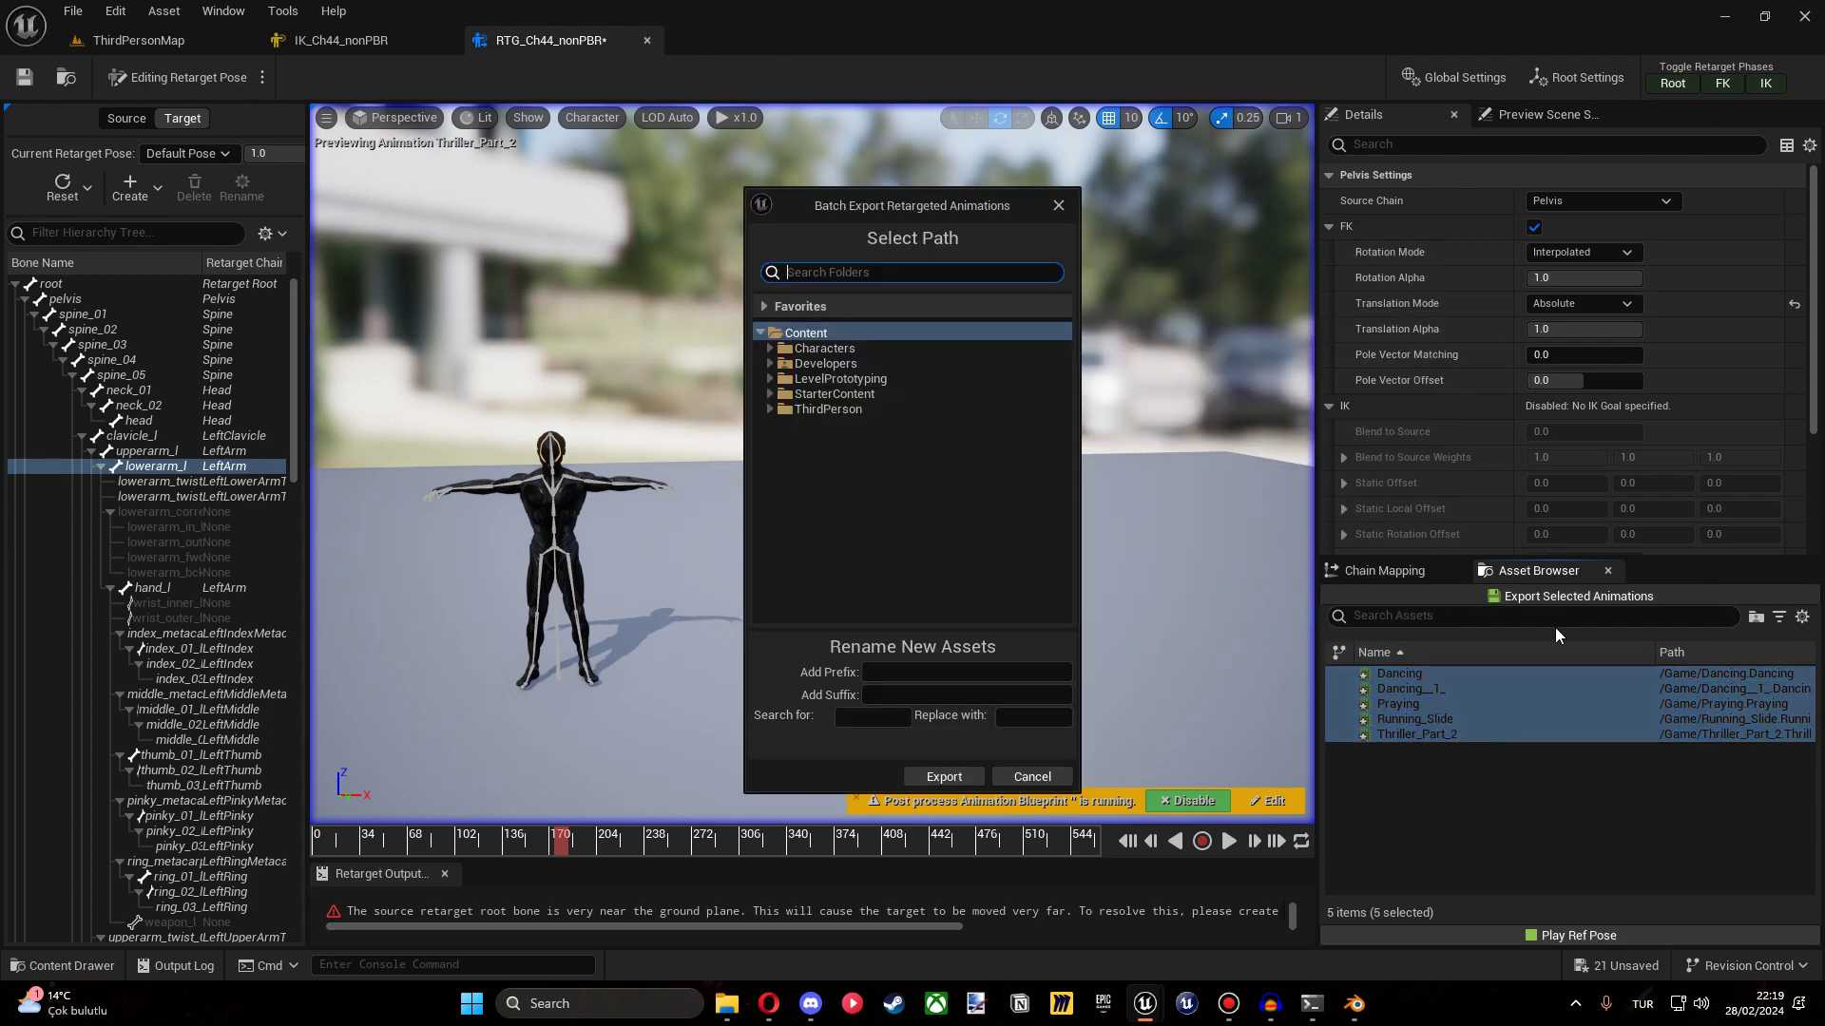
left_click(973, 774)
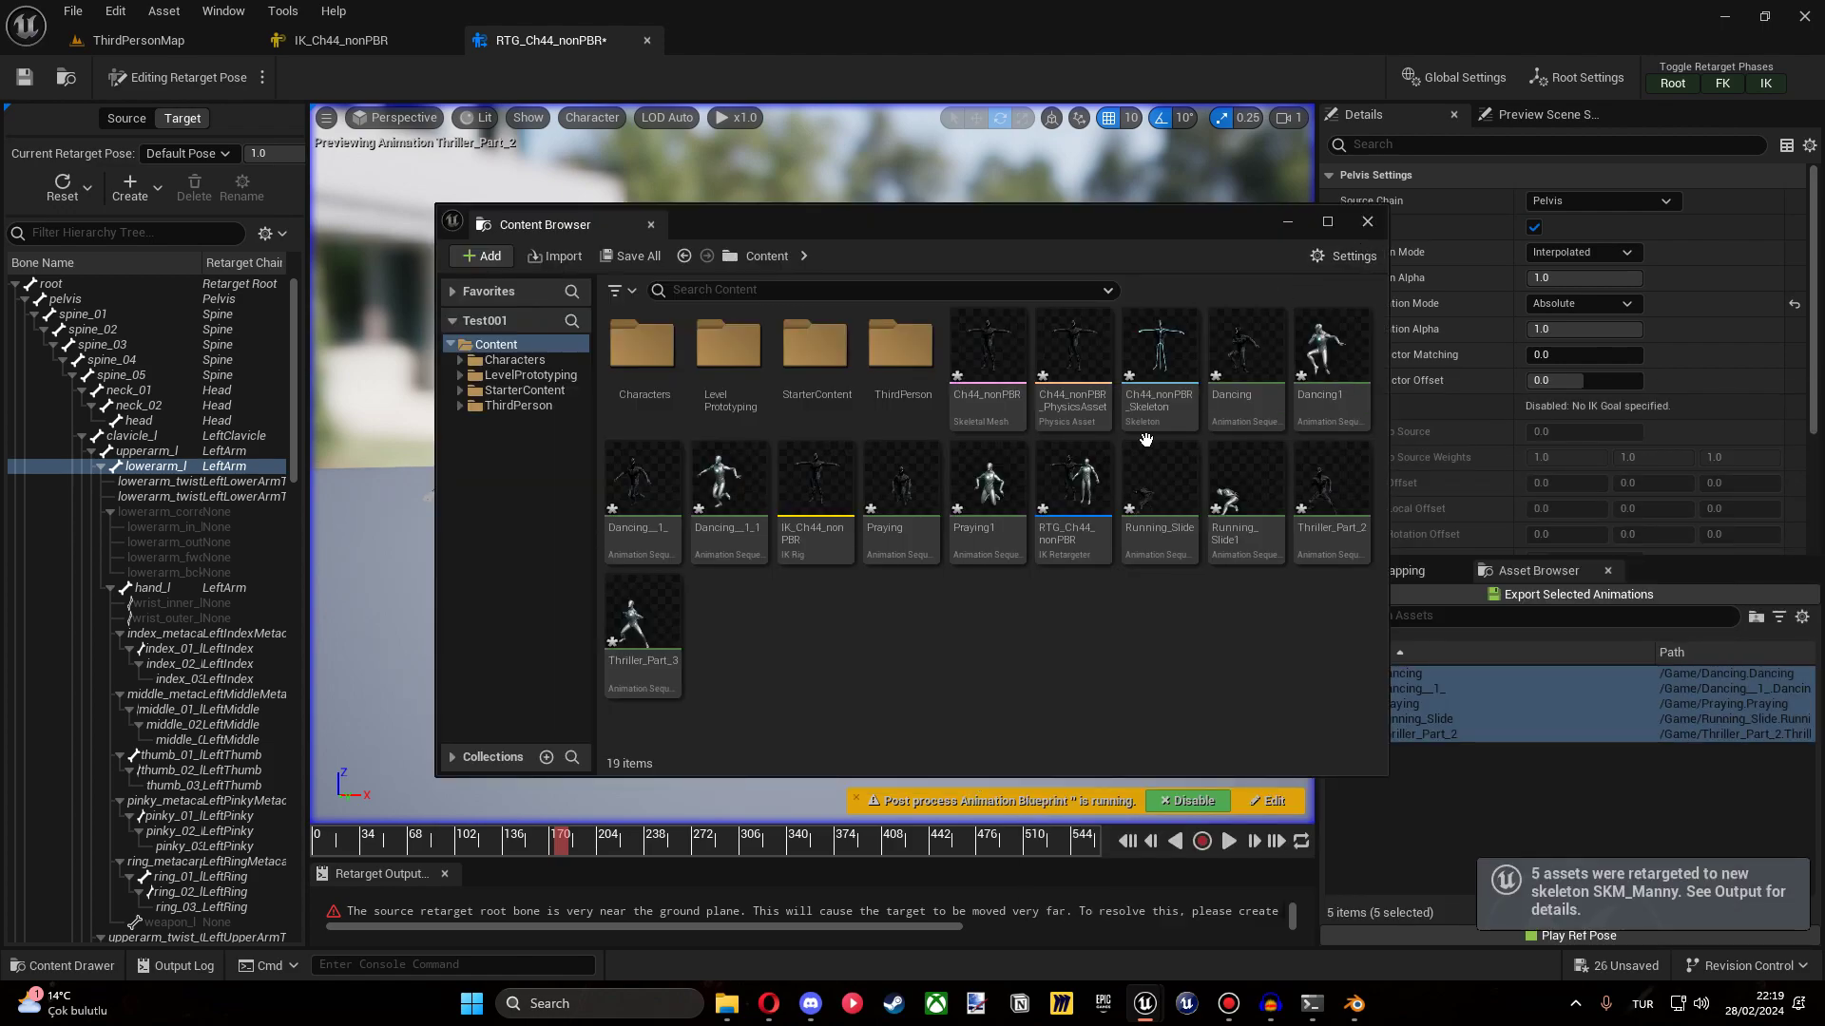
Turn off EnableRootMotion and turn on Force Root Lock for Running_Slide1, then close its tab and the retargeter.
double_click(958, 560)
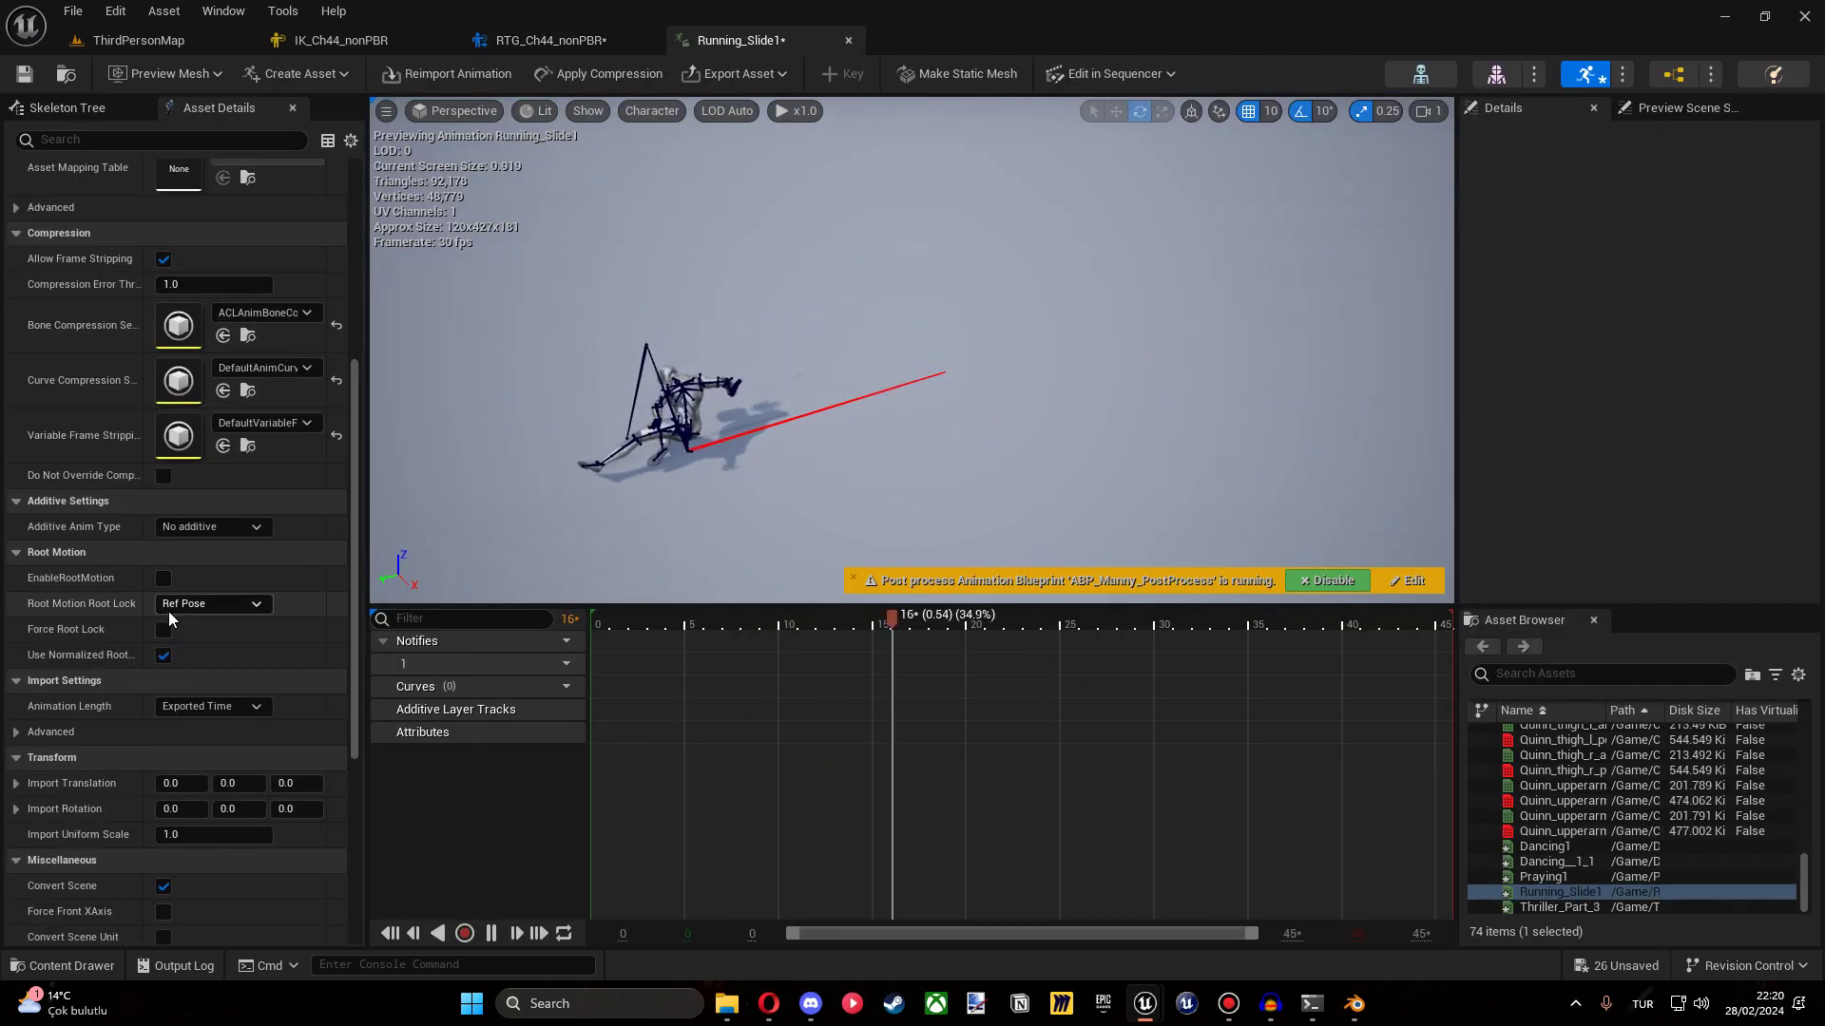
scroll(203, 626, "down", 3)
left_click(163, 608)
left_click(163, 608)
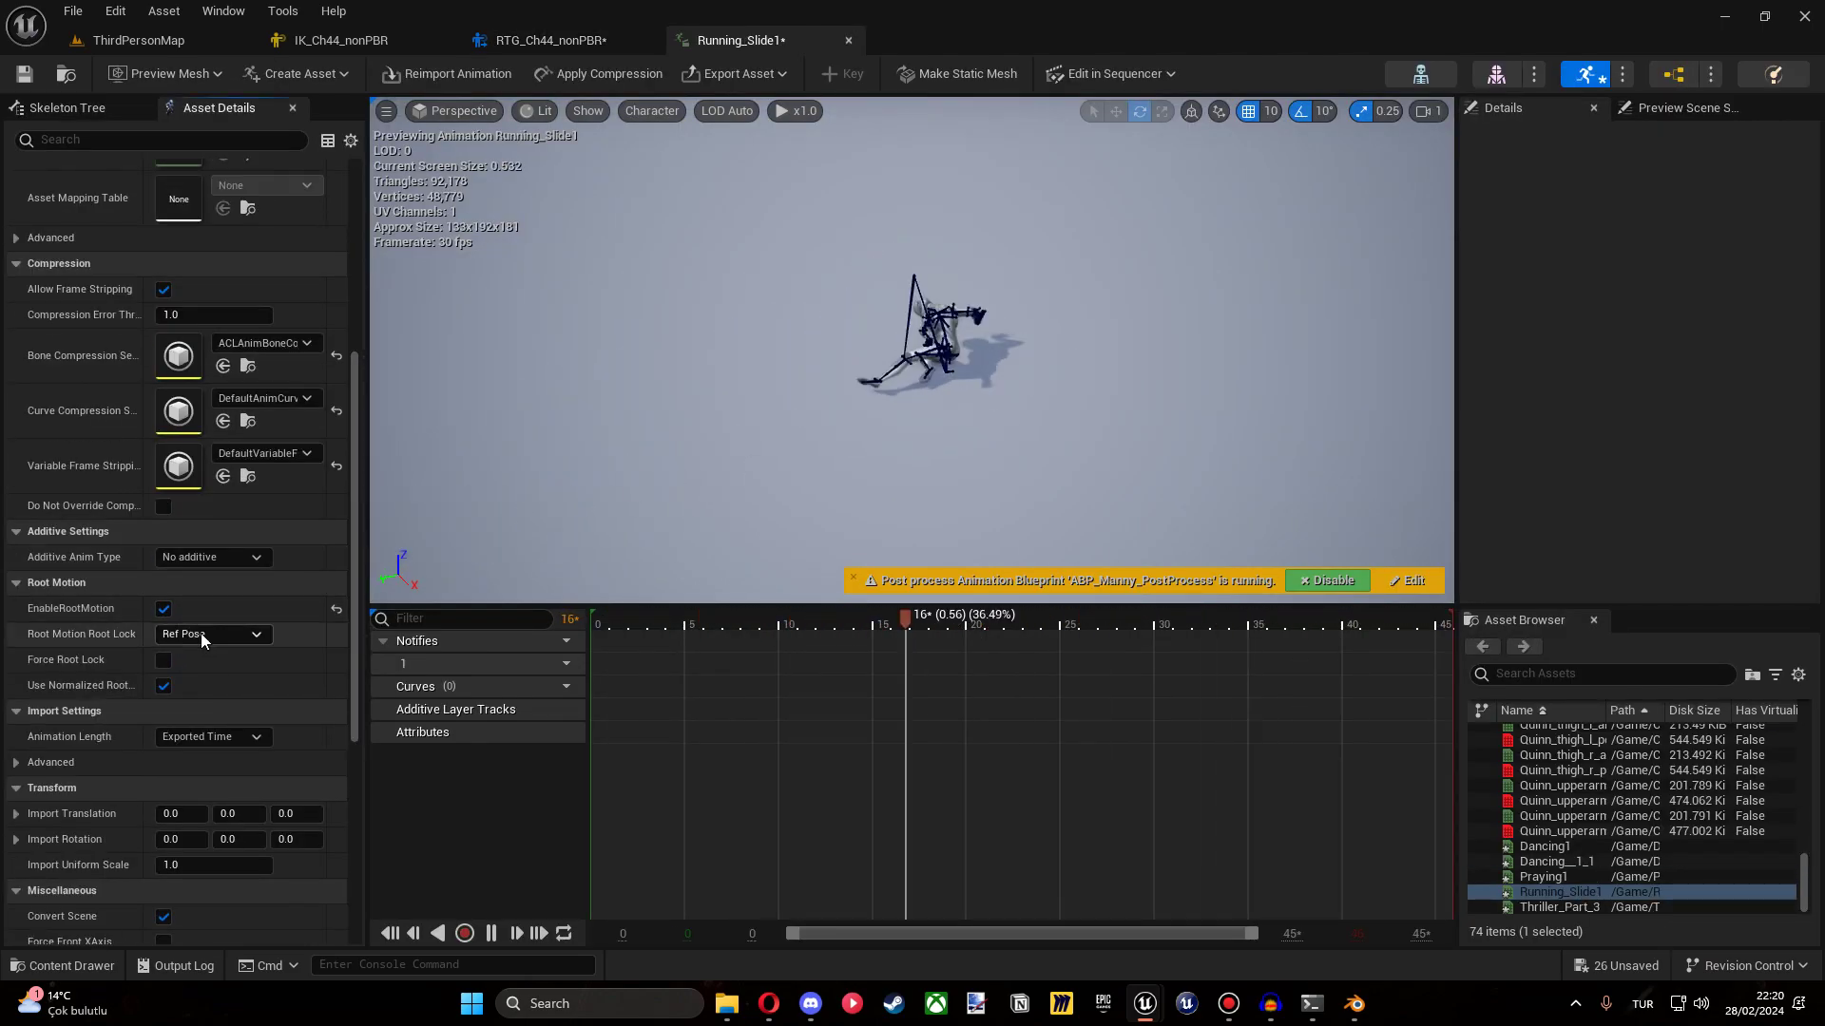
left_click(164, 660)
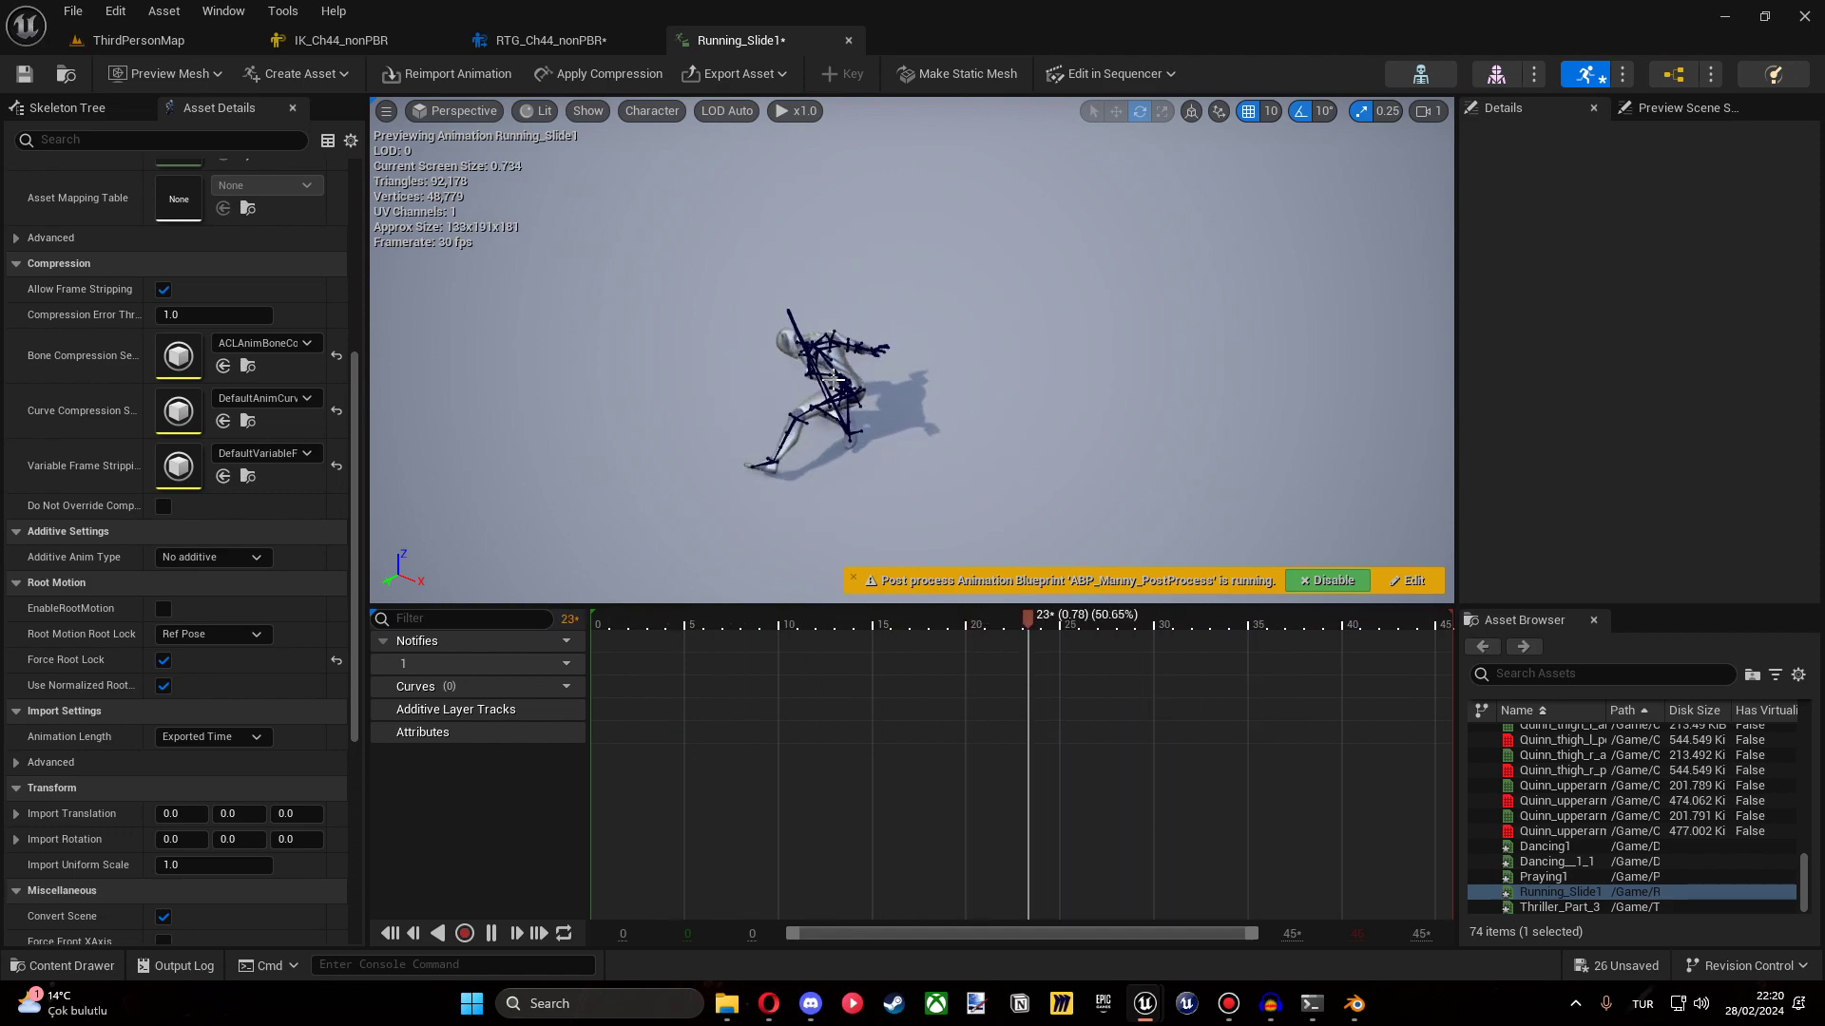
left_click(849, 40)
left_click(646, 40)
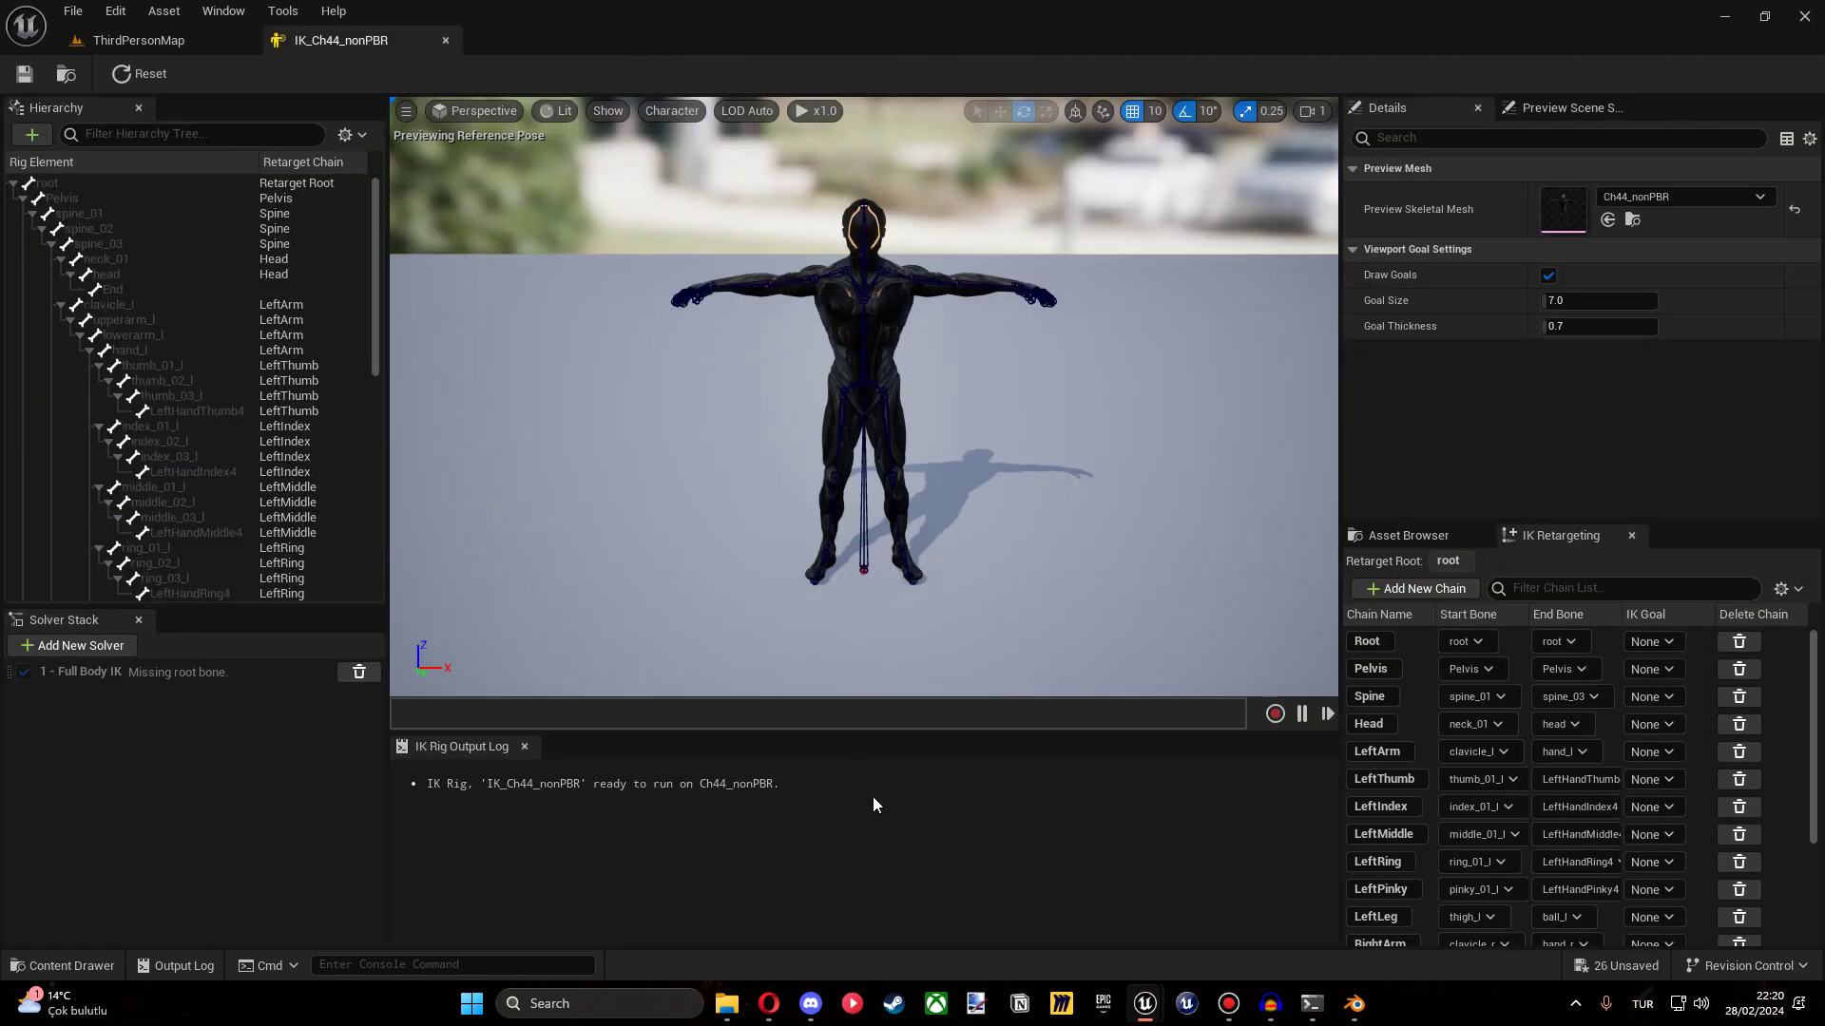
Download the Ch03_nonPBR character from Mixamo as FBX Binary in T-pose.
left_click(770, 1003)
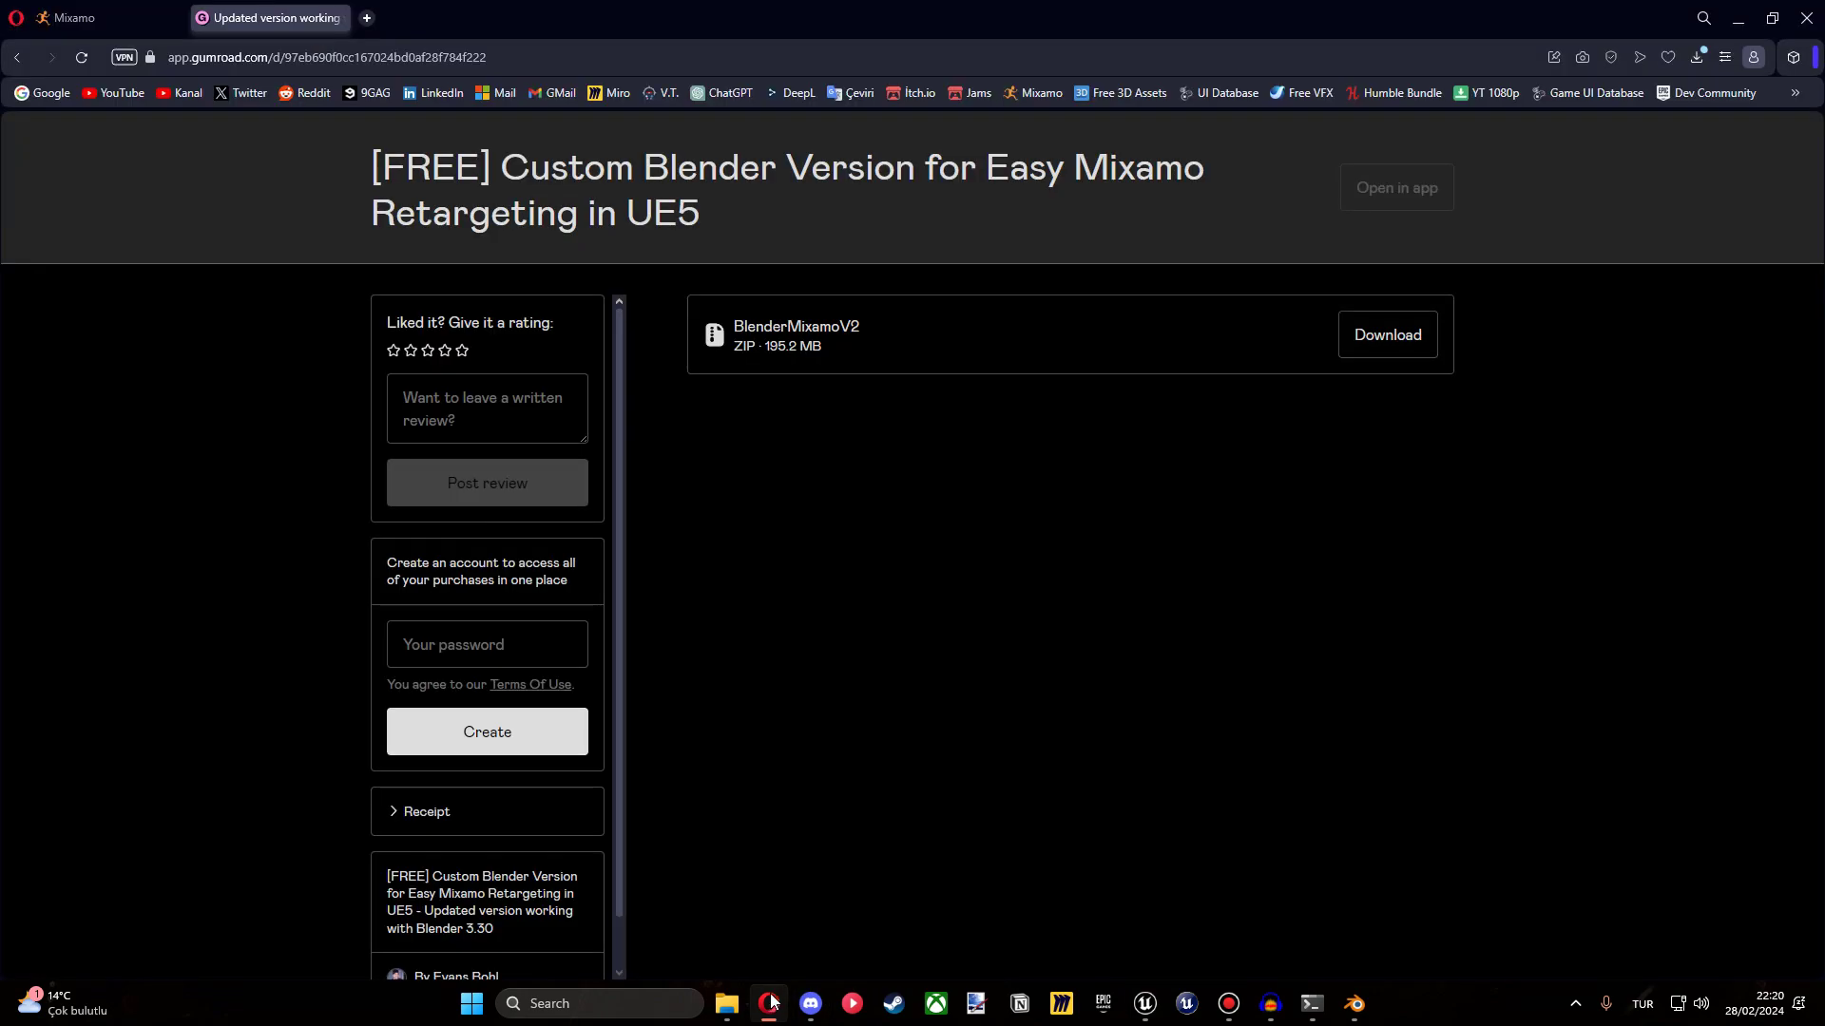
left_click(95, 17)
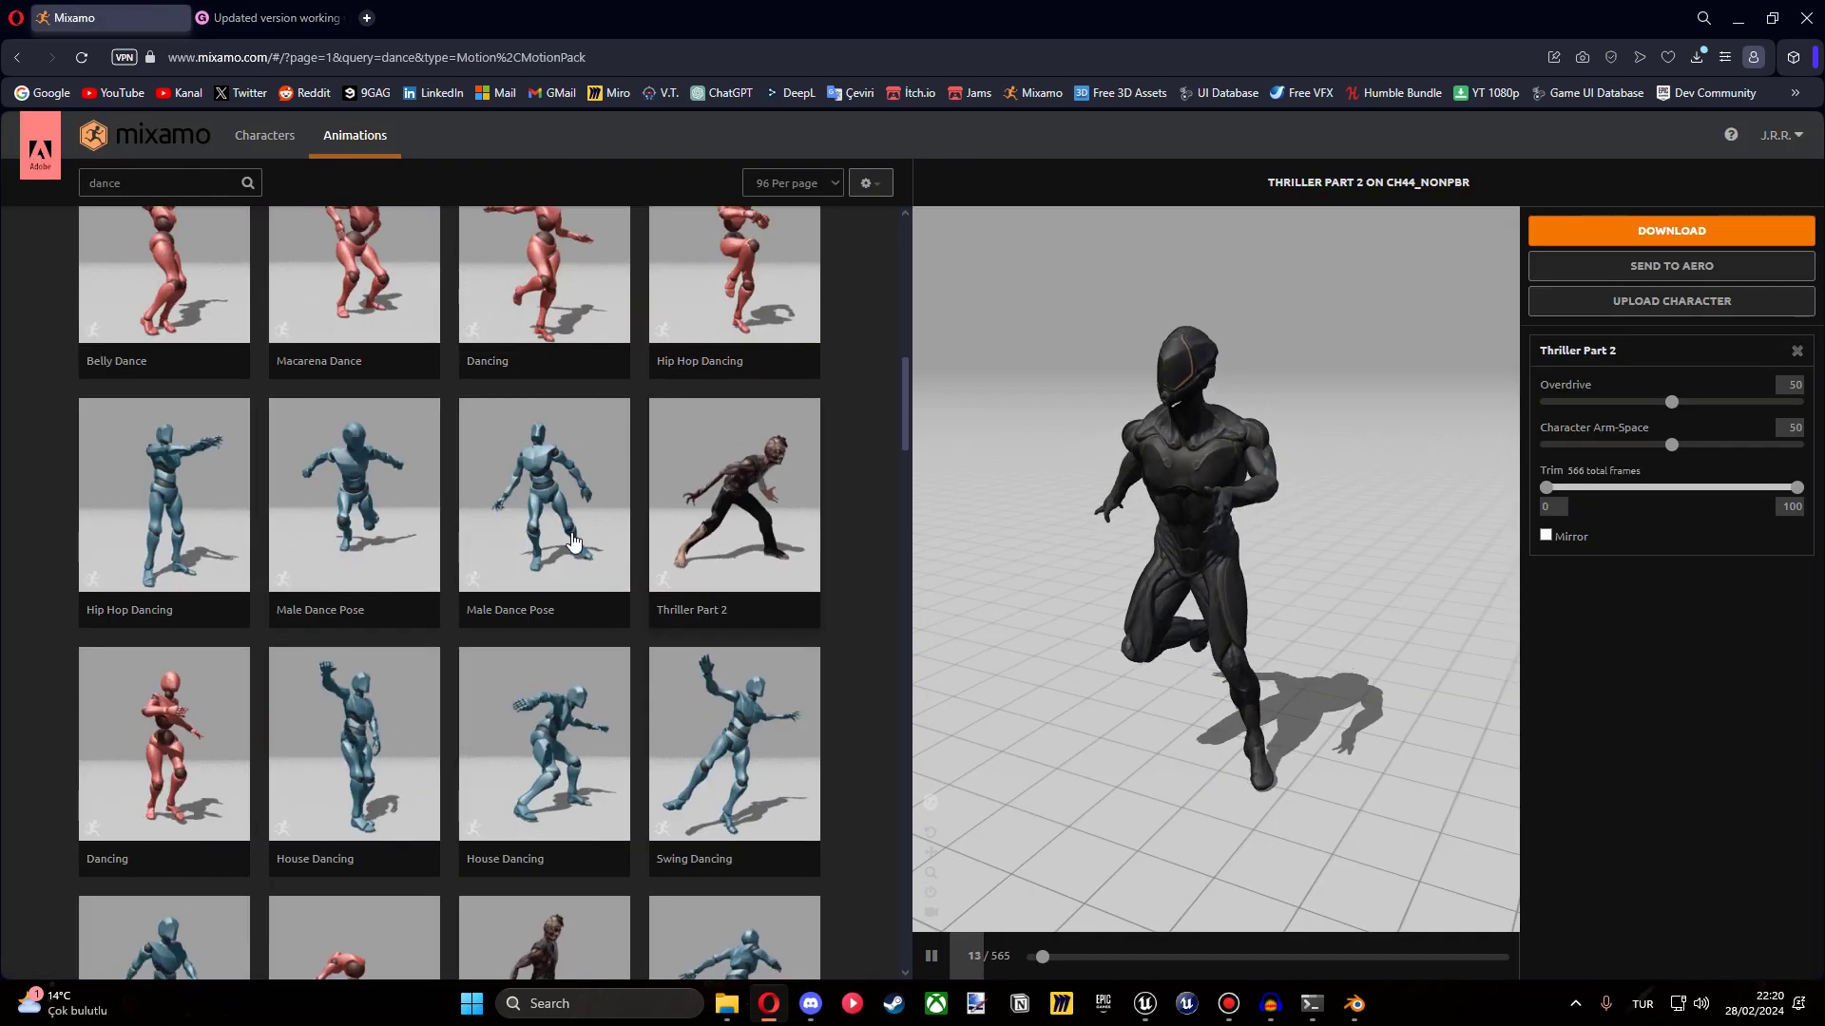
left_click(265, 135)
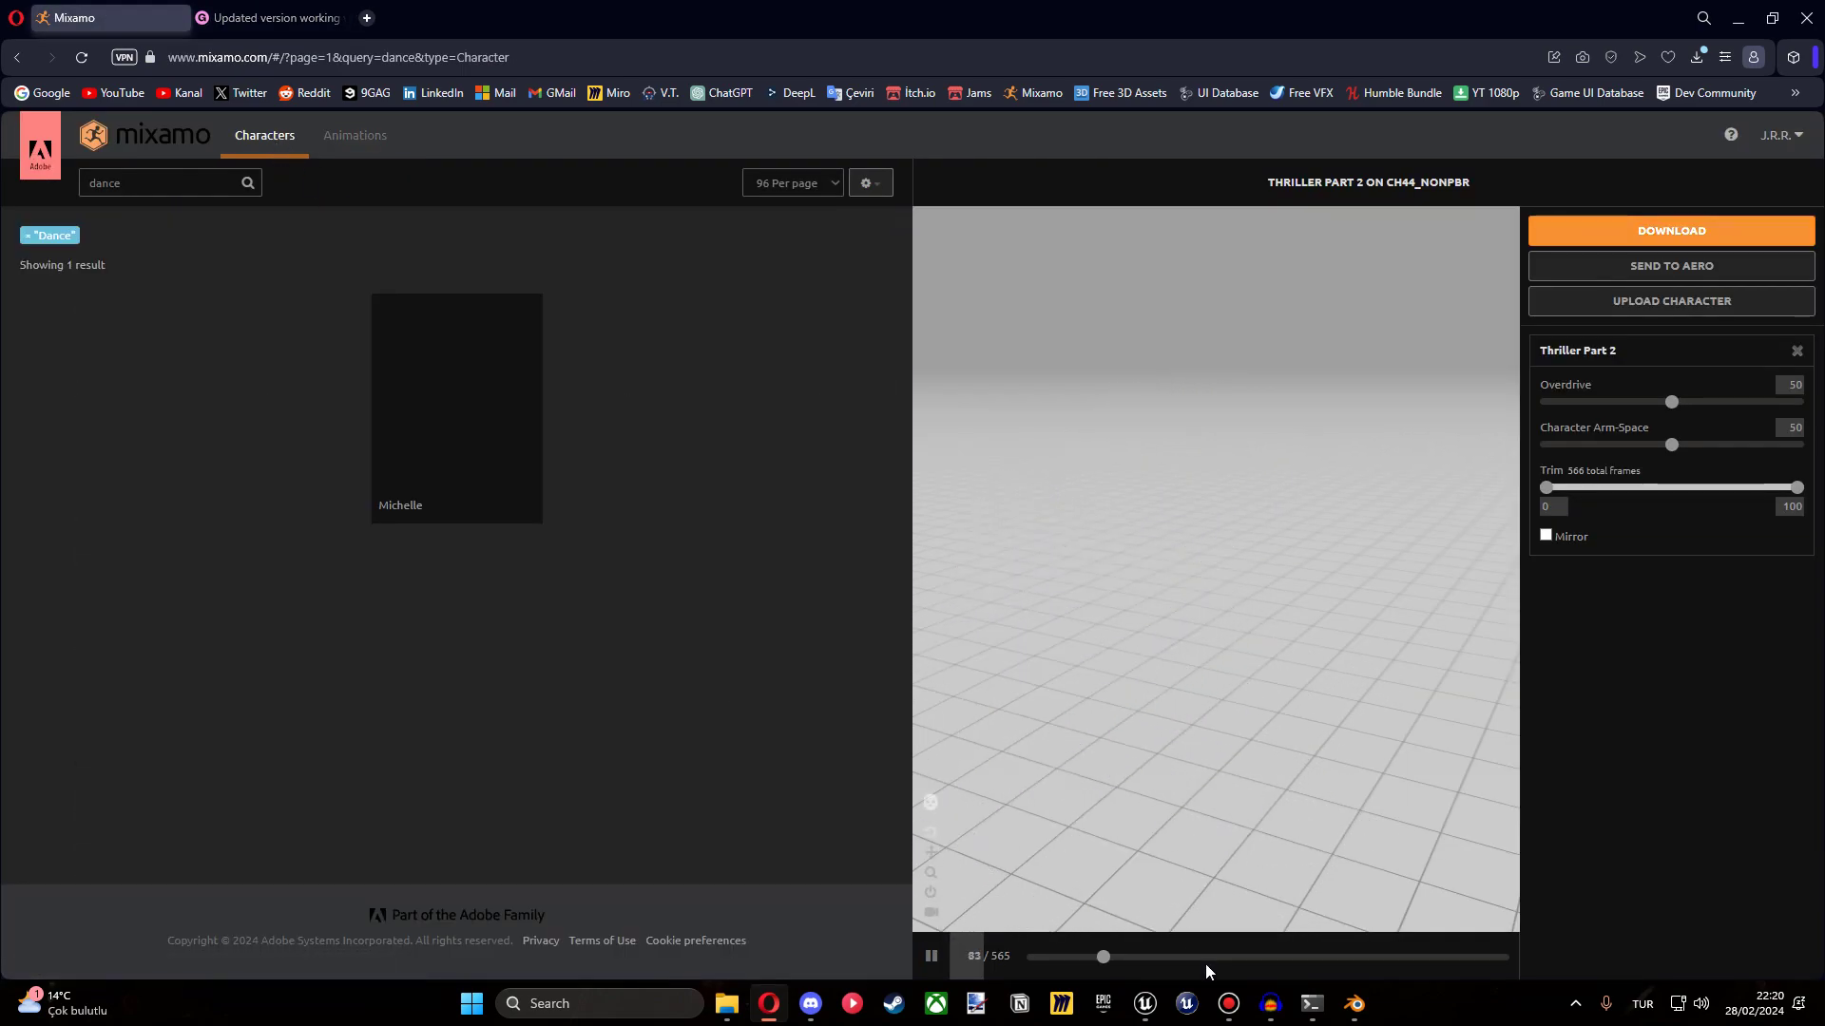
mouse_move(1163, 1015)
left_click(172, 185)
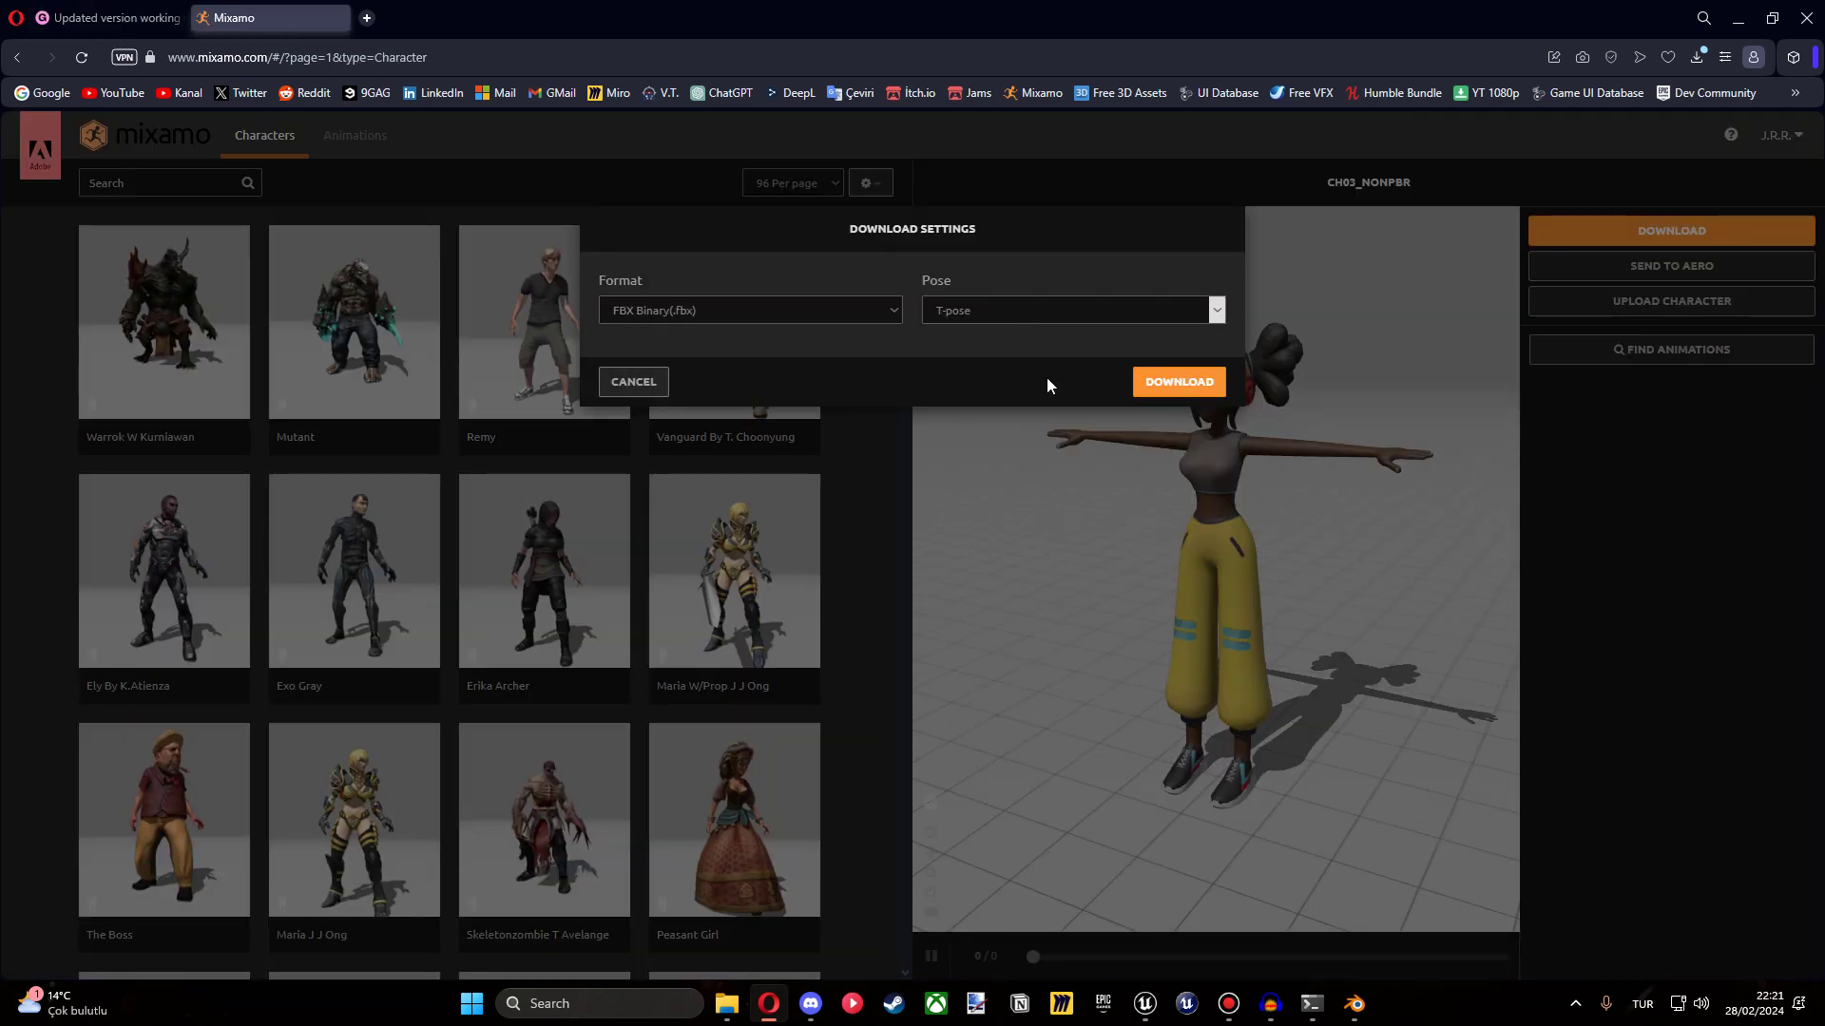
left_click(1177, 383)
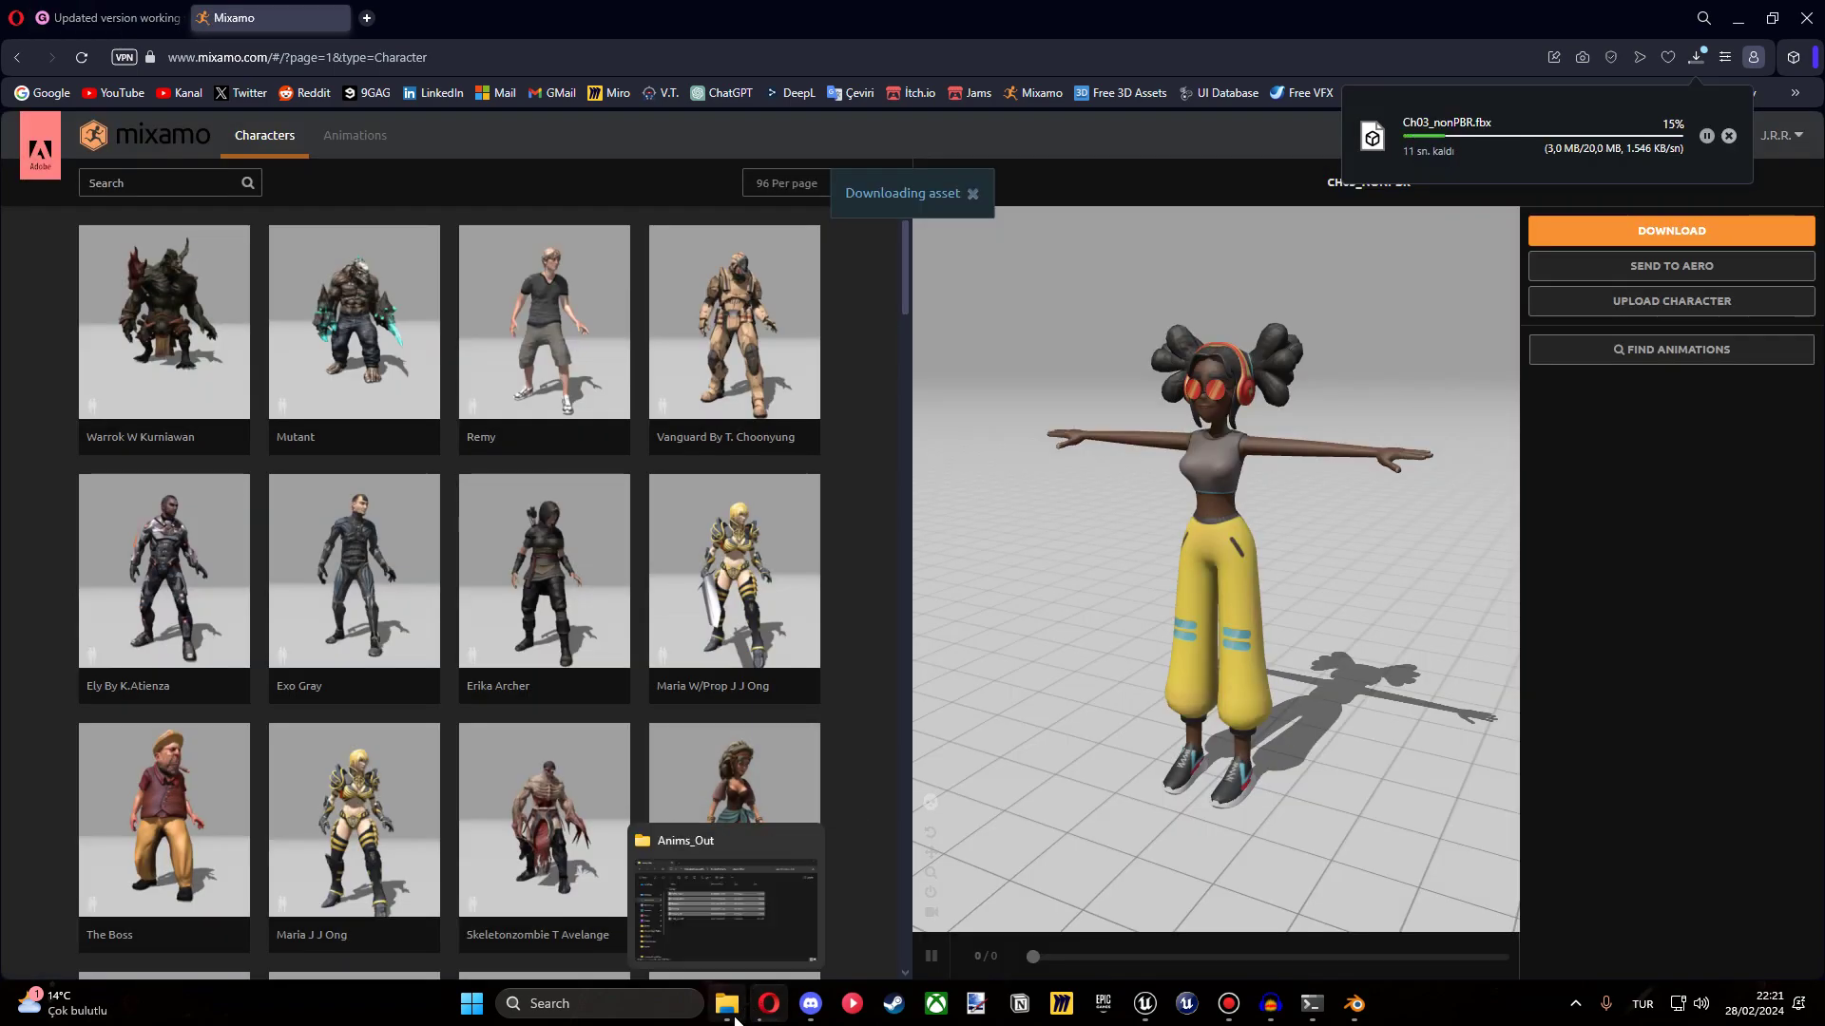
right_click(728, 1004)
Delete the old exported animation files from Anims_Out, check Anims_In, and bring up Blender.
left_click(734, 1013)
left_click_drag(778, 619, 949, 333)
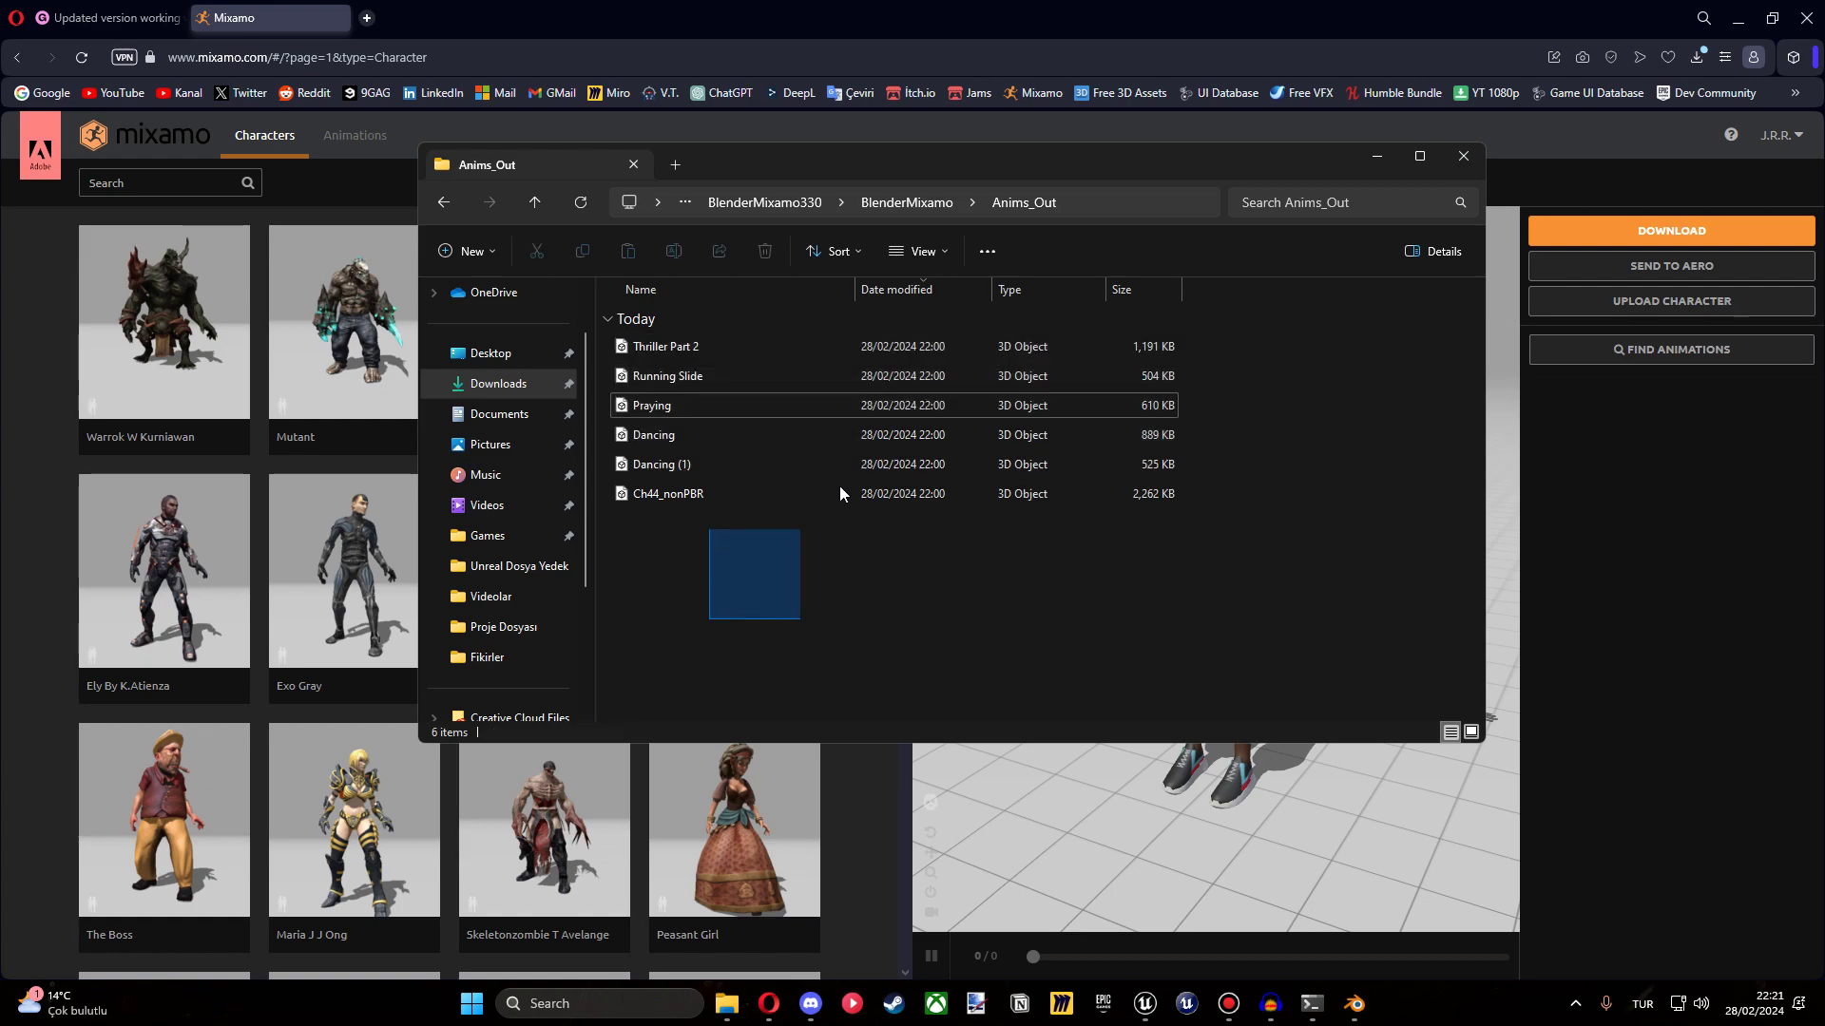
key("alt+Left")
key("ctrl+a")
key("Delete")
key("alt+Left")
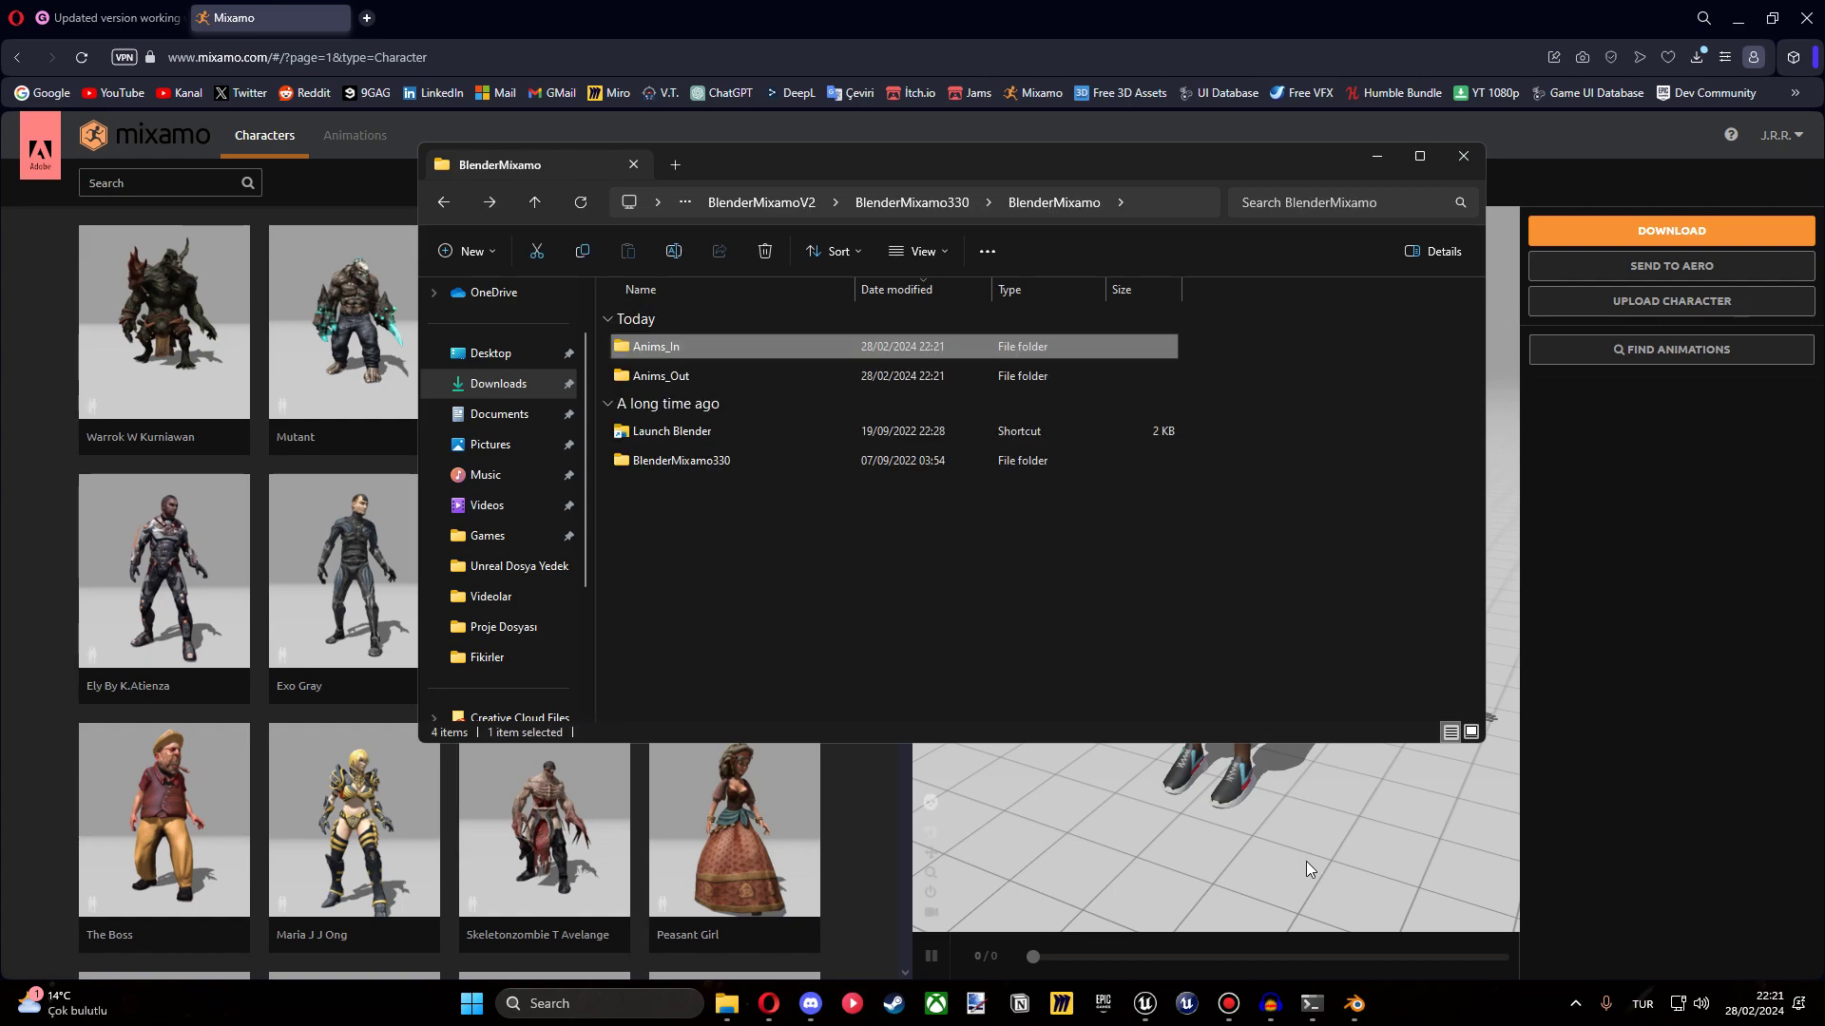
mouse_move(1346, 1008)
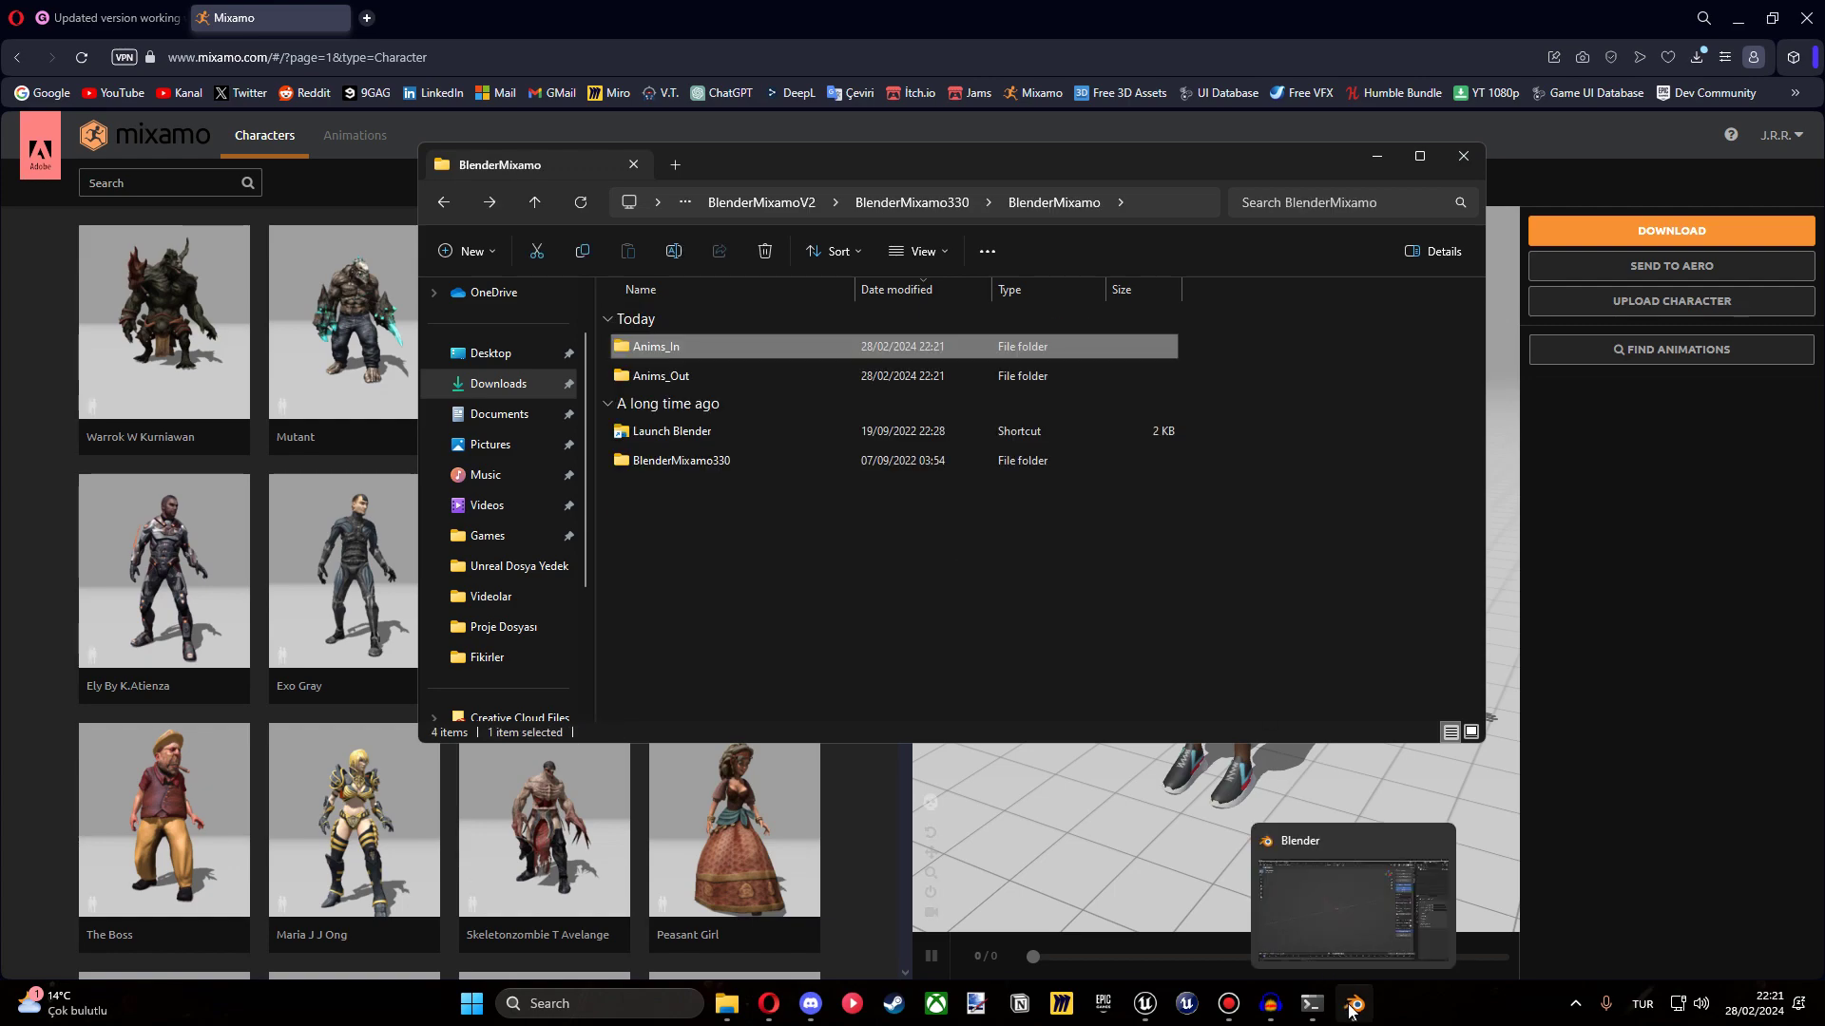
left_click(1352, 1006)
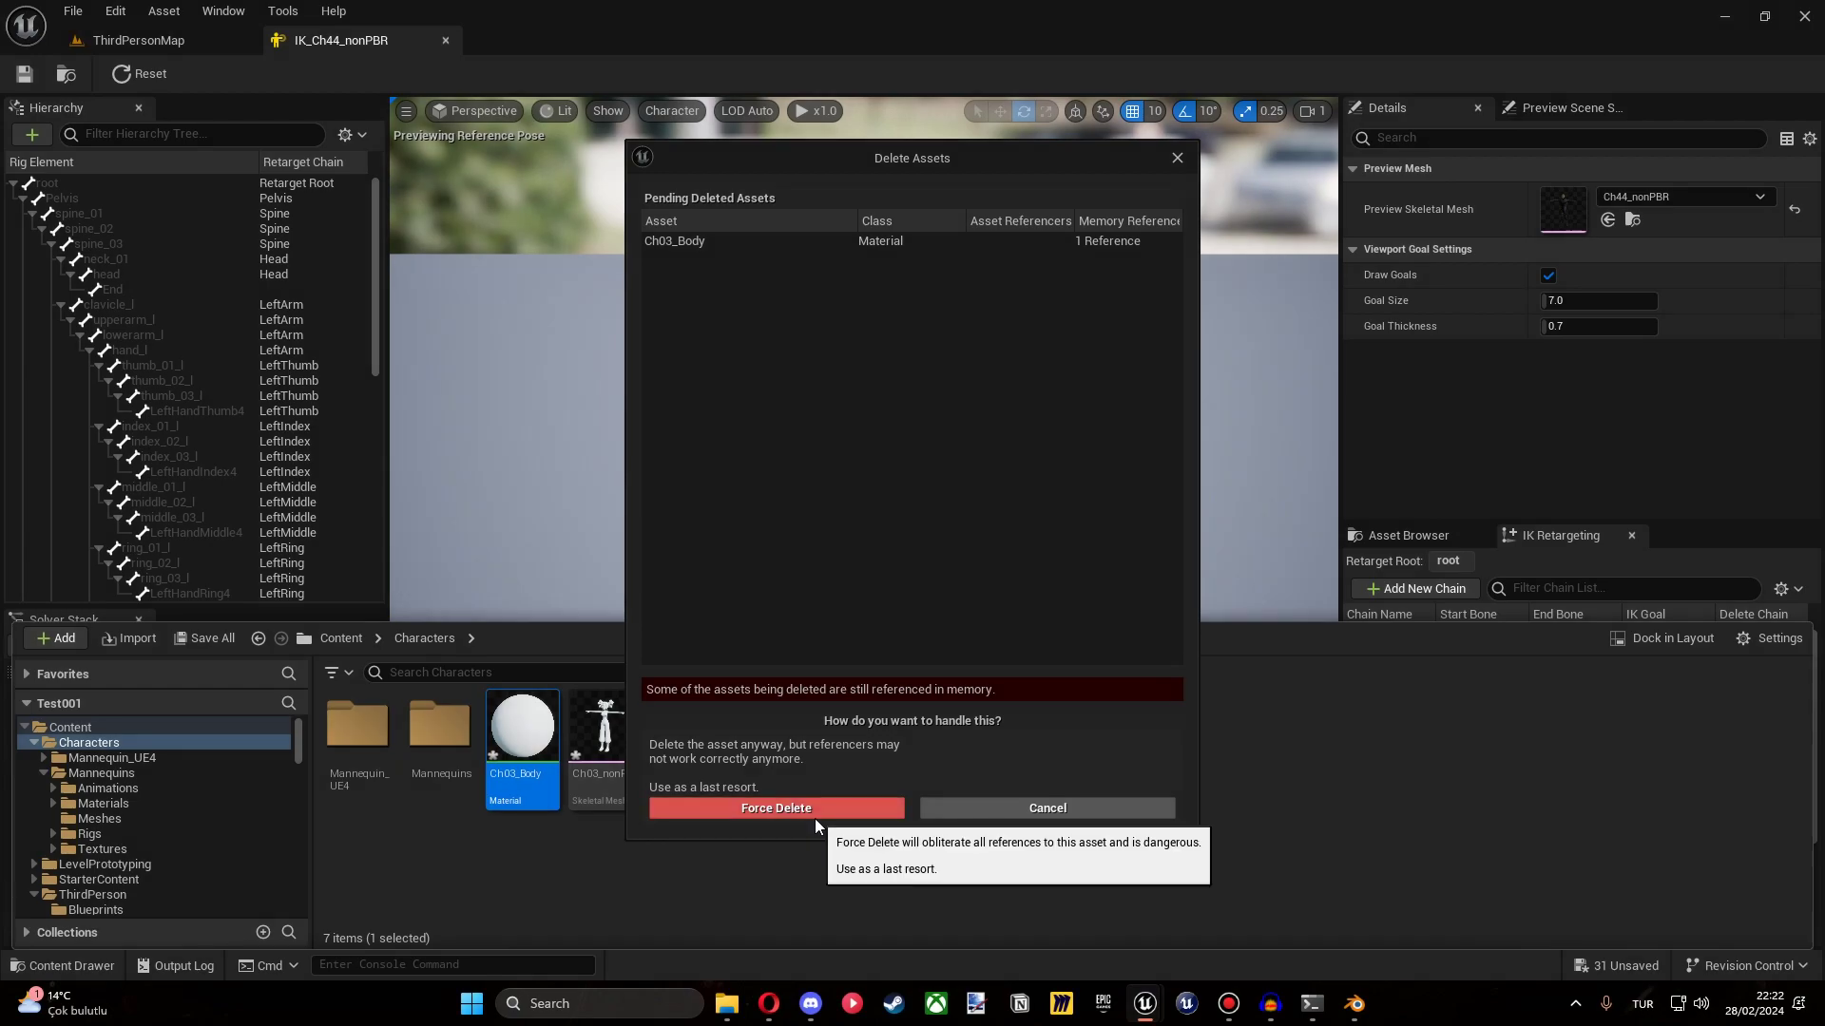
Force-delete the Ch03_Body material so the Ch03_nonPBR mesh shows fully textured.
left_click(814, 814)
mouse_move(738, 1006)
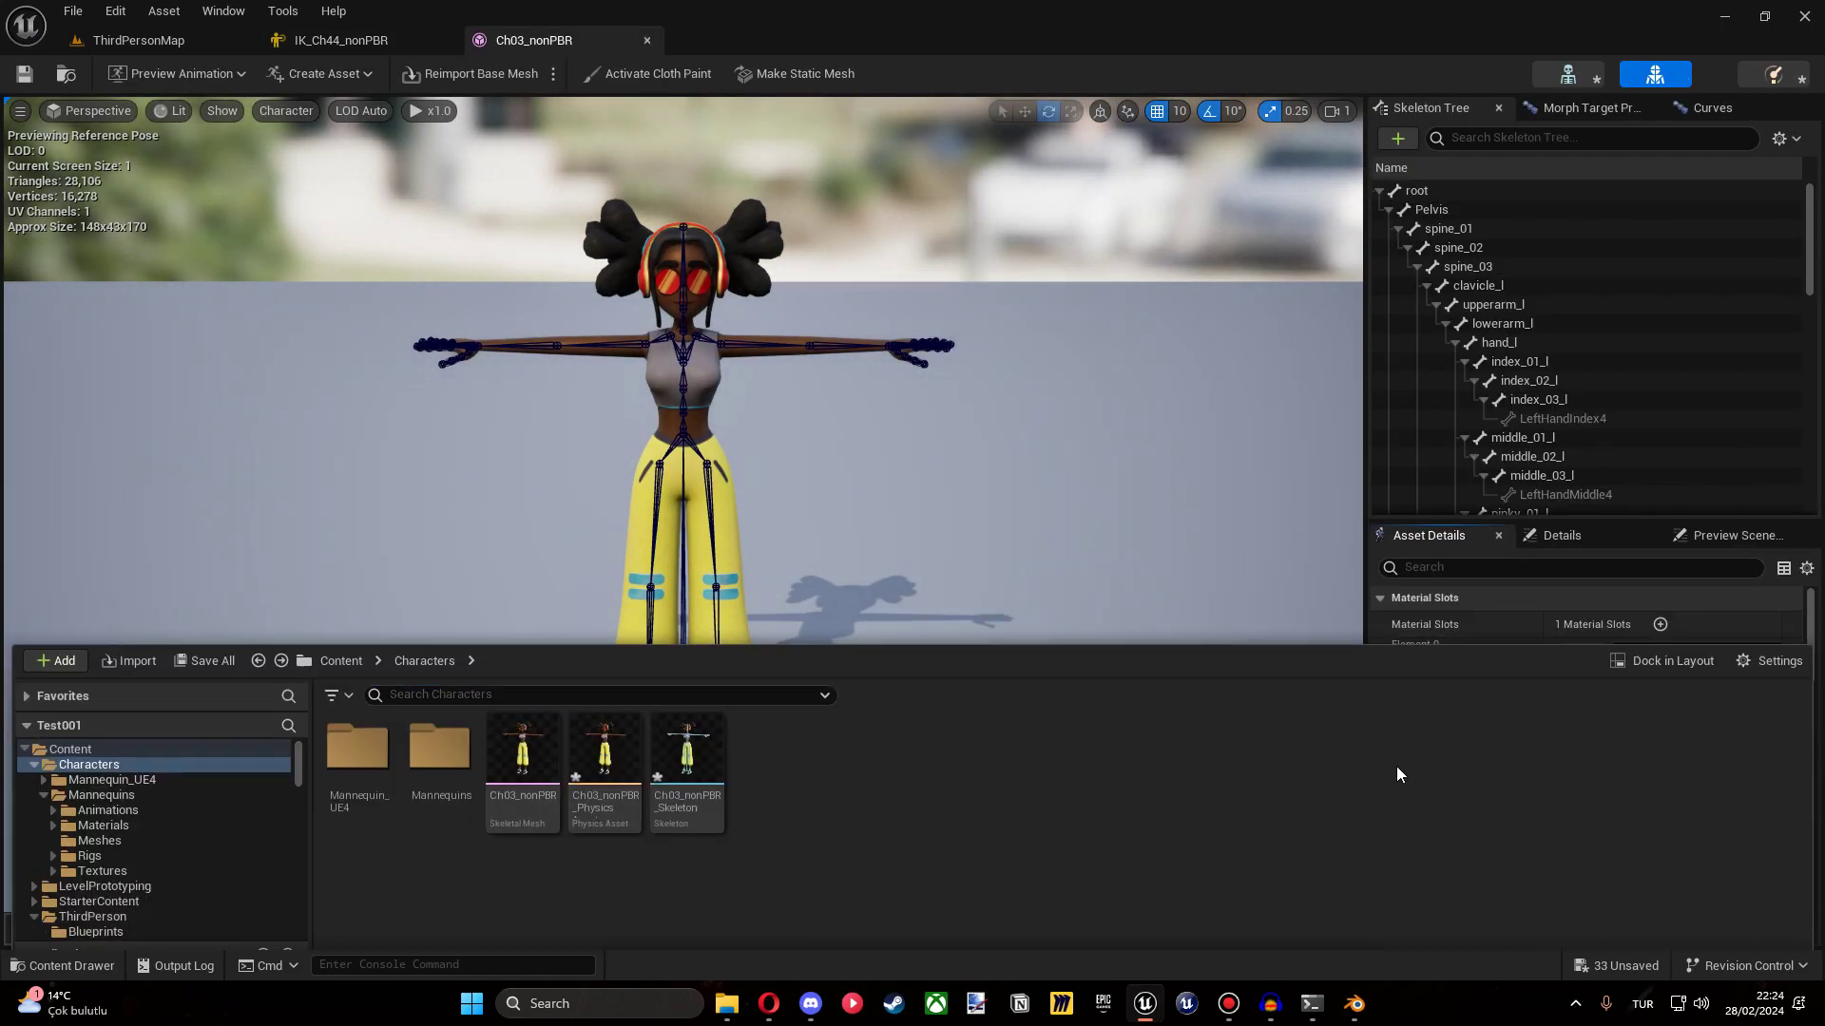
key("ctrl+space")
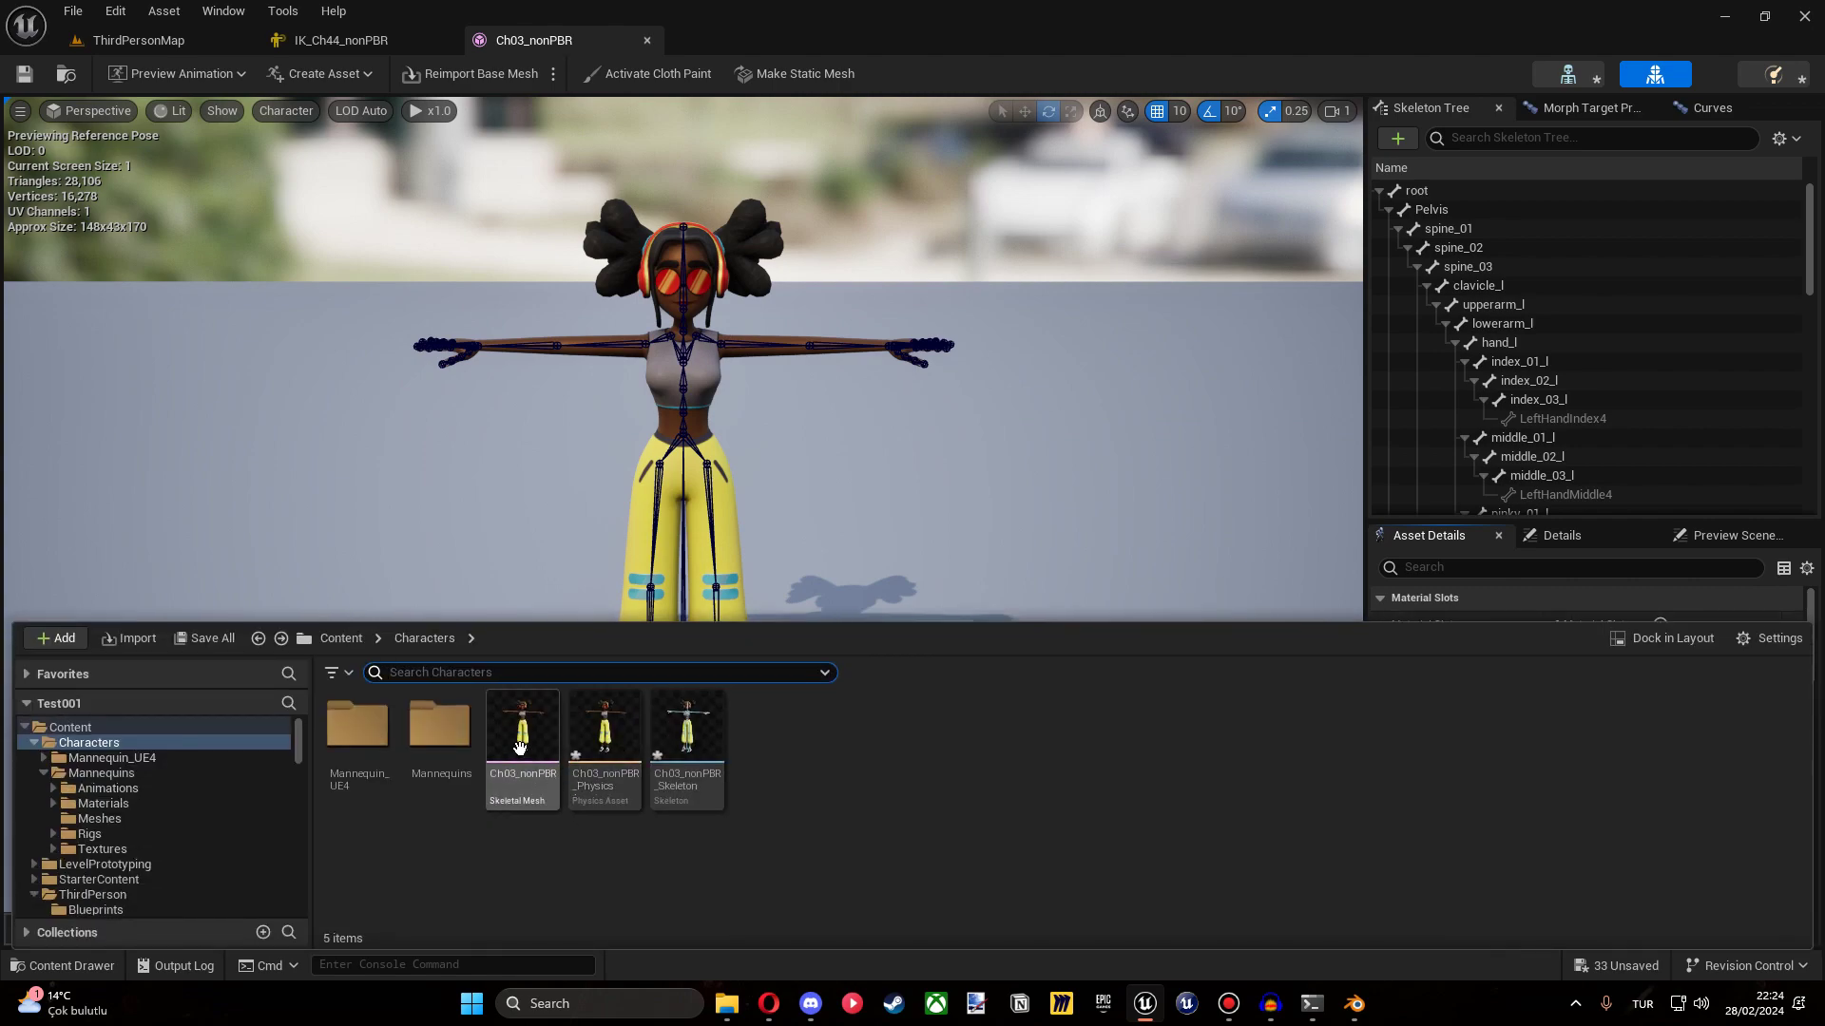
Create the IK_Ch03_nonPBR IK rig from the Ch03_nonPBR mesh and open it.
right_click(522, 749)
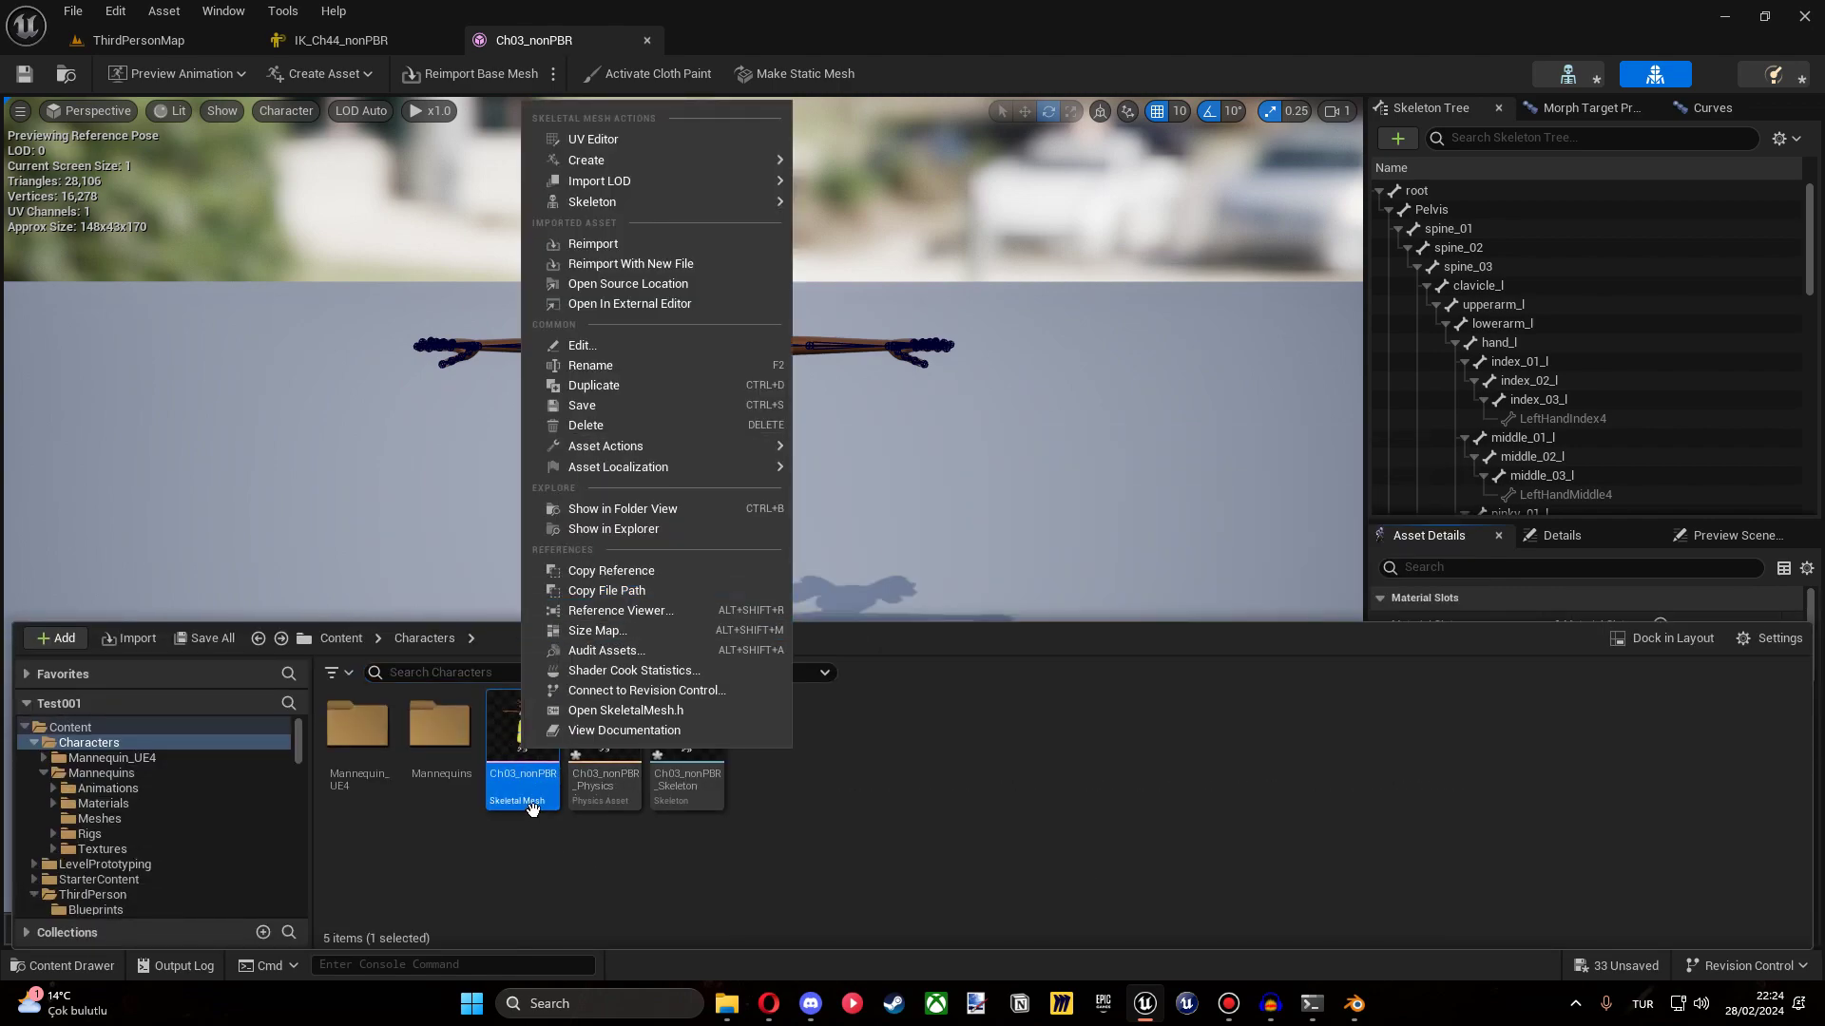
type("ik rig")
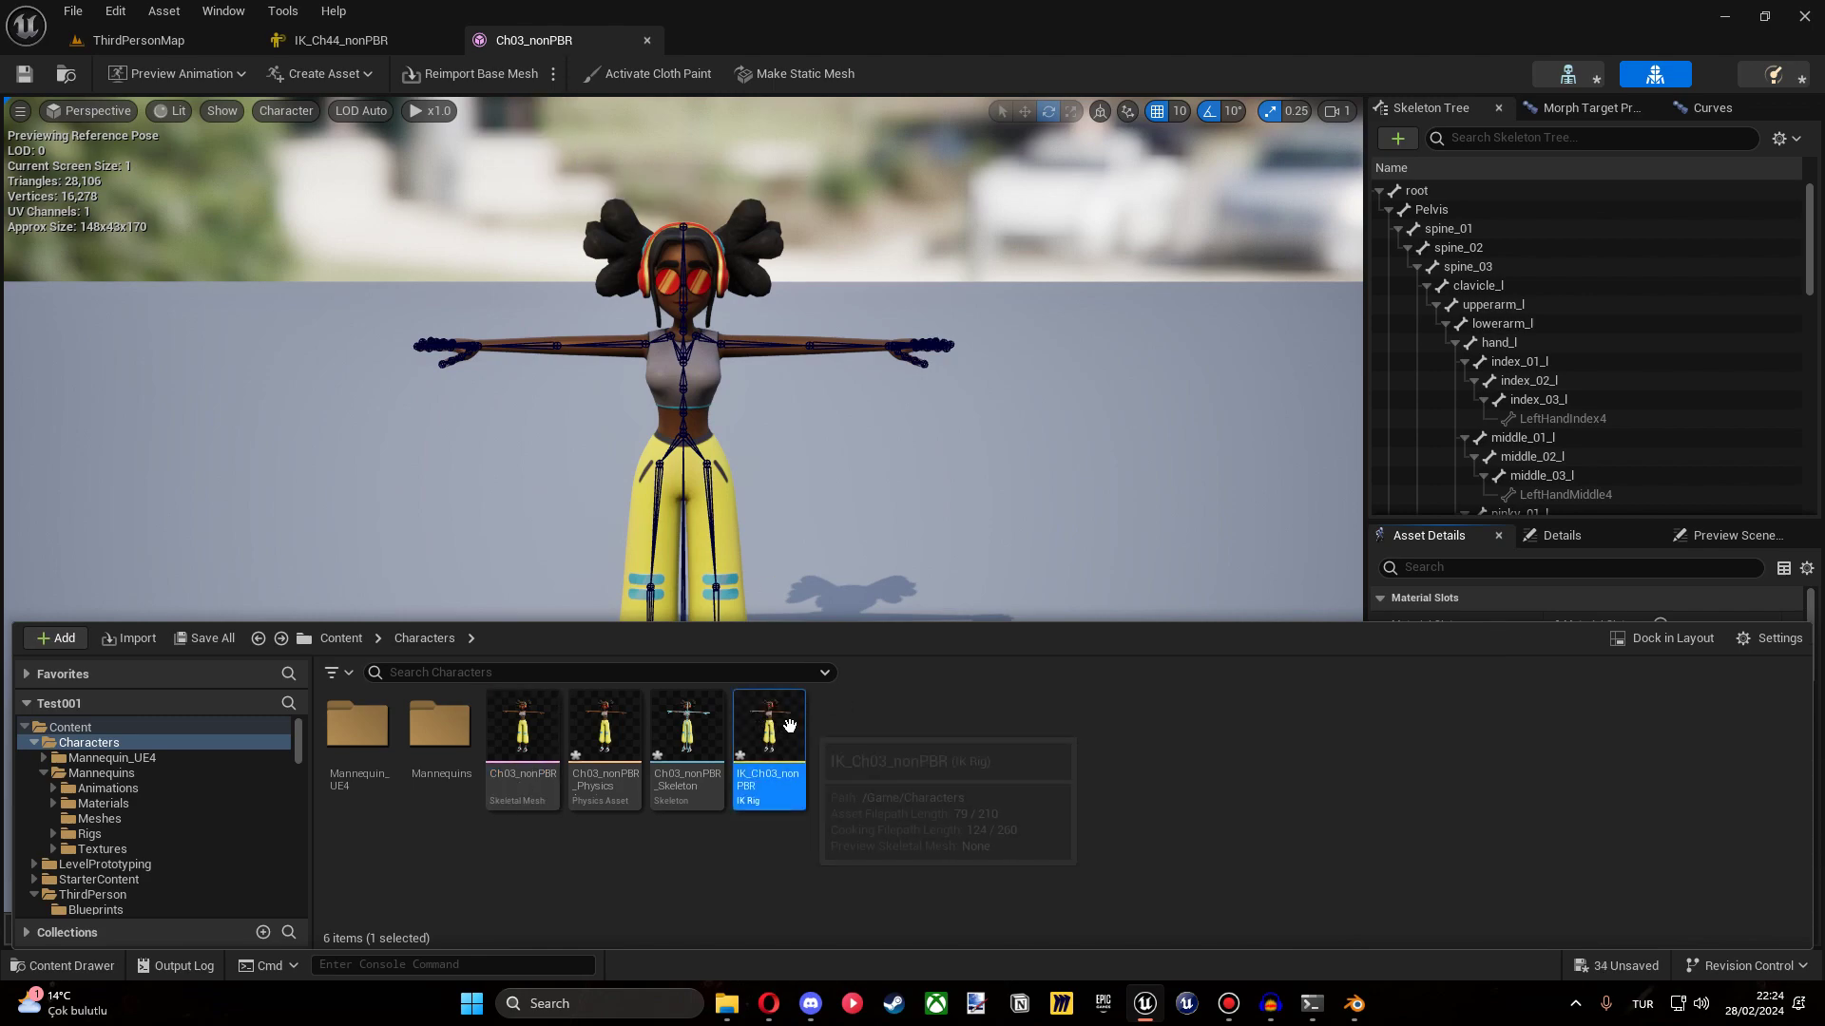
double_click(789, 726)
Add Root, Pelvis, Spine and Head retarget chains.
left_click(76, 182)
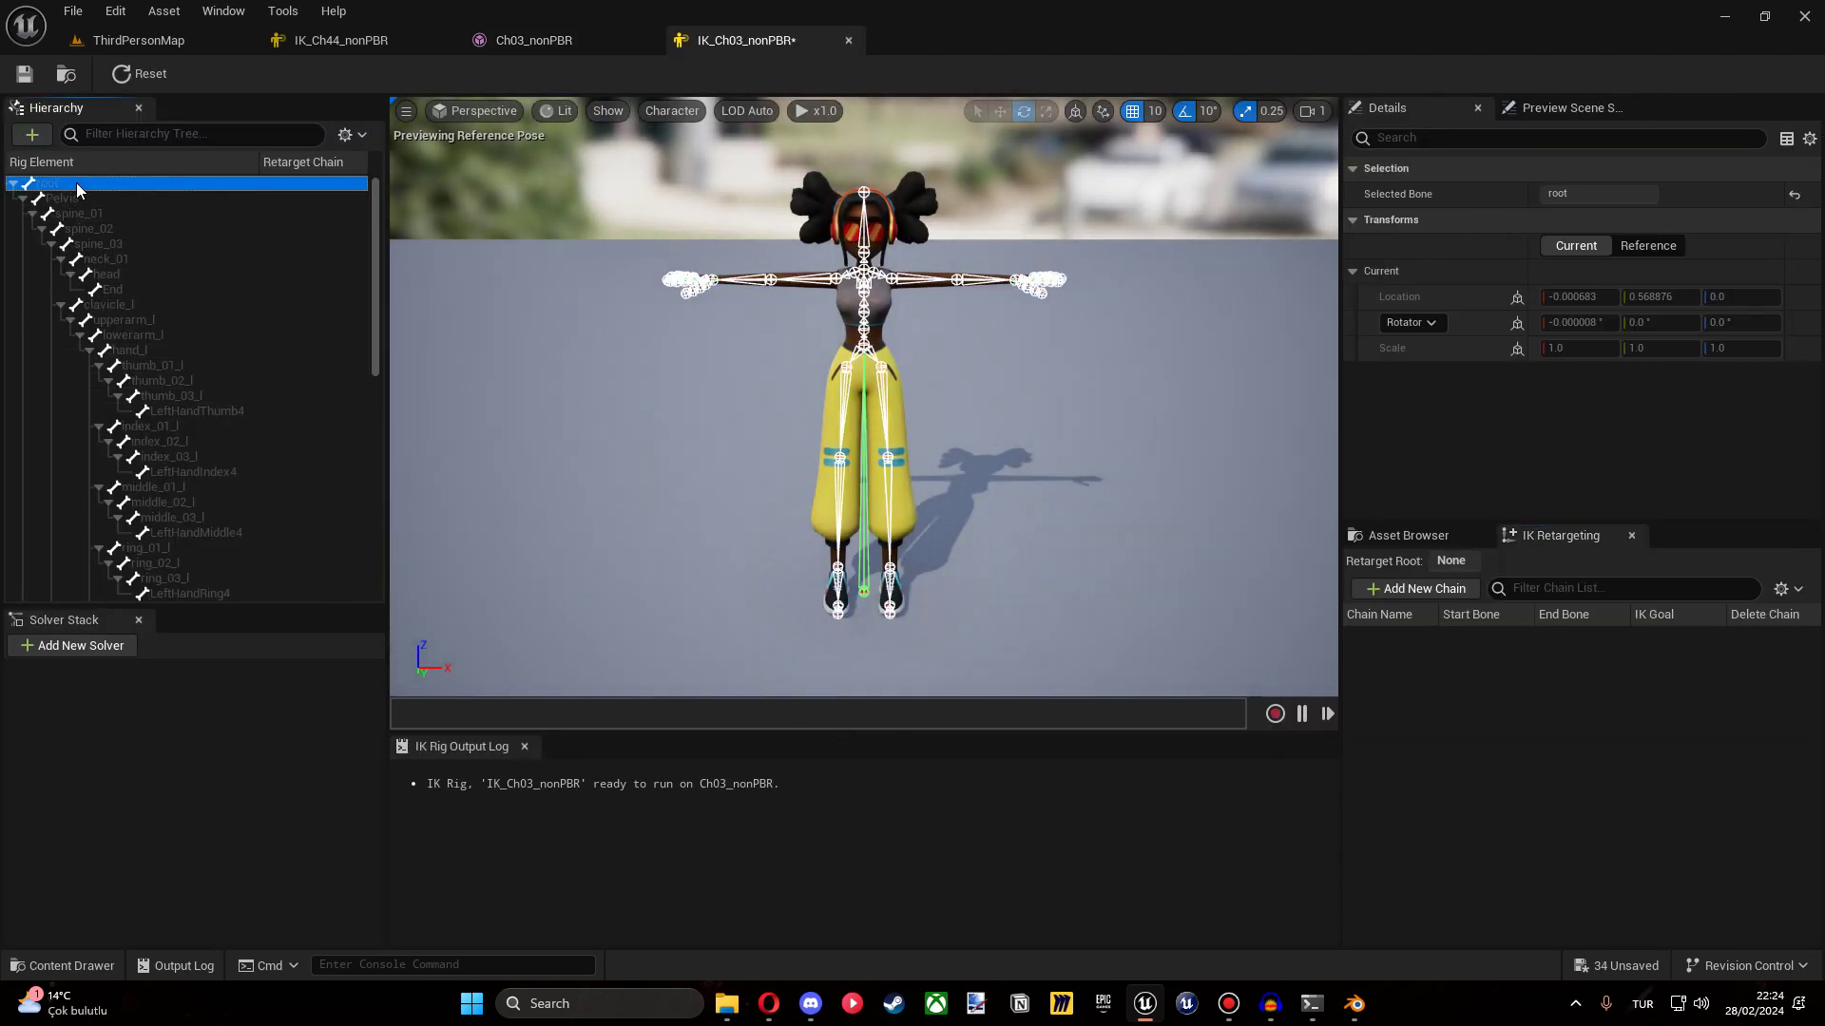
right_click(76, 183)
left_click(102, 228)
left_click(62, 198)
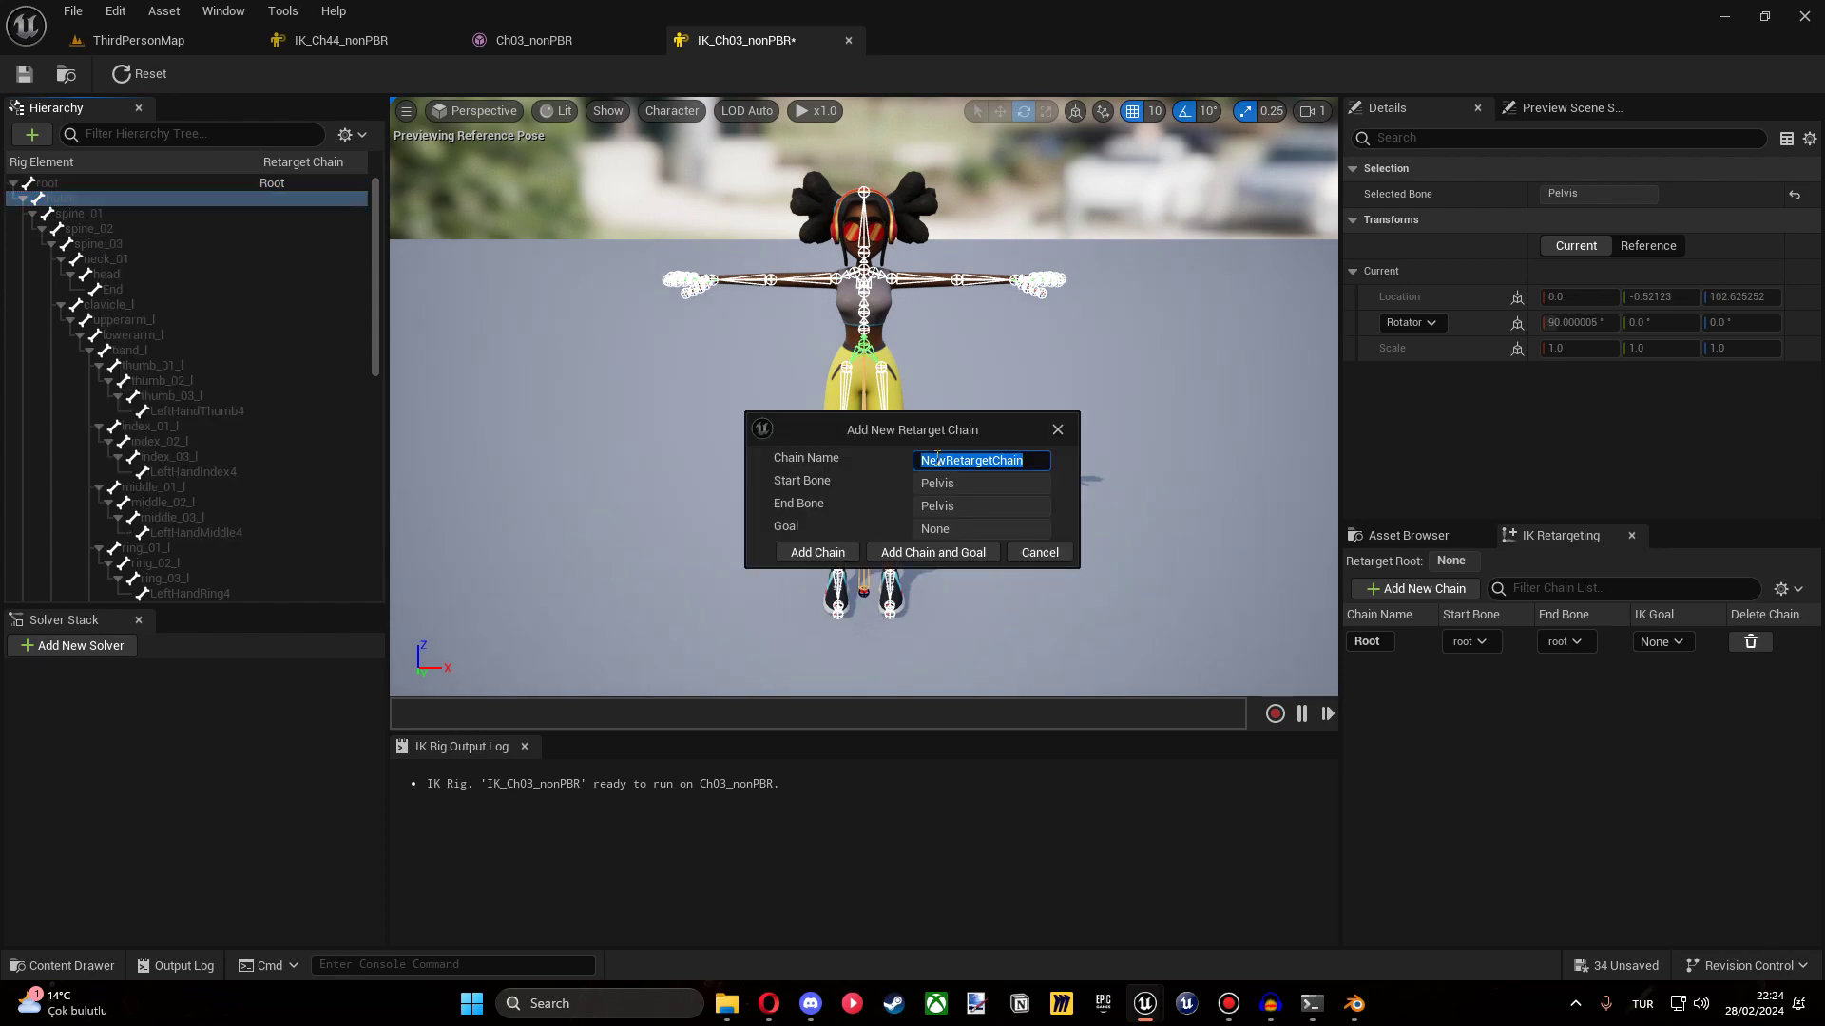
key("Return")
left_click(81, 213)
left_click(98, 244, "shift")
left_click(105, 258)
left_click(107, 273, "shift")
left_click(814, 552)
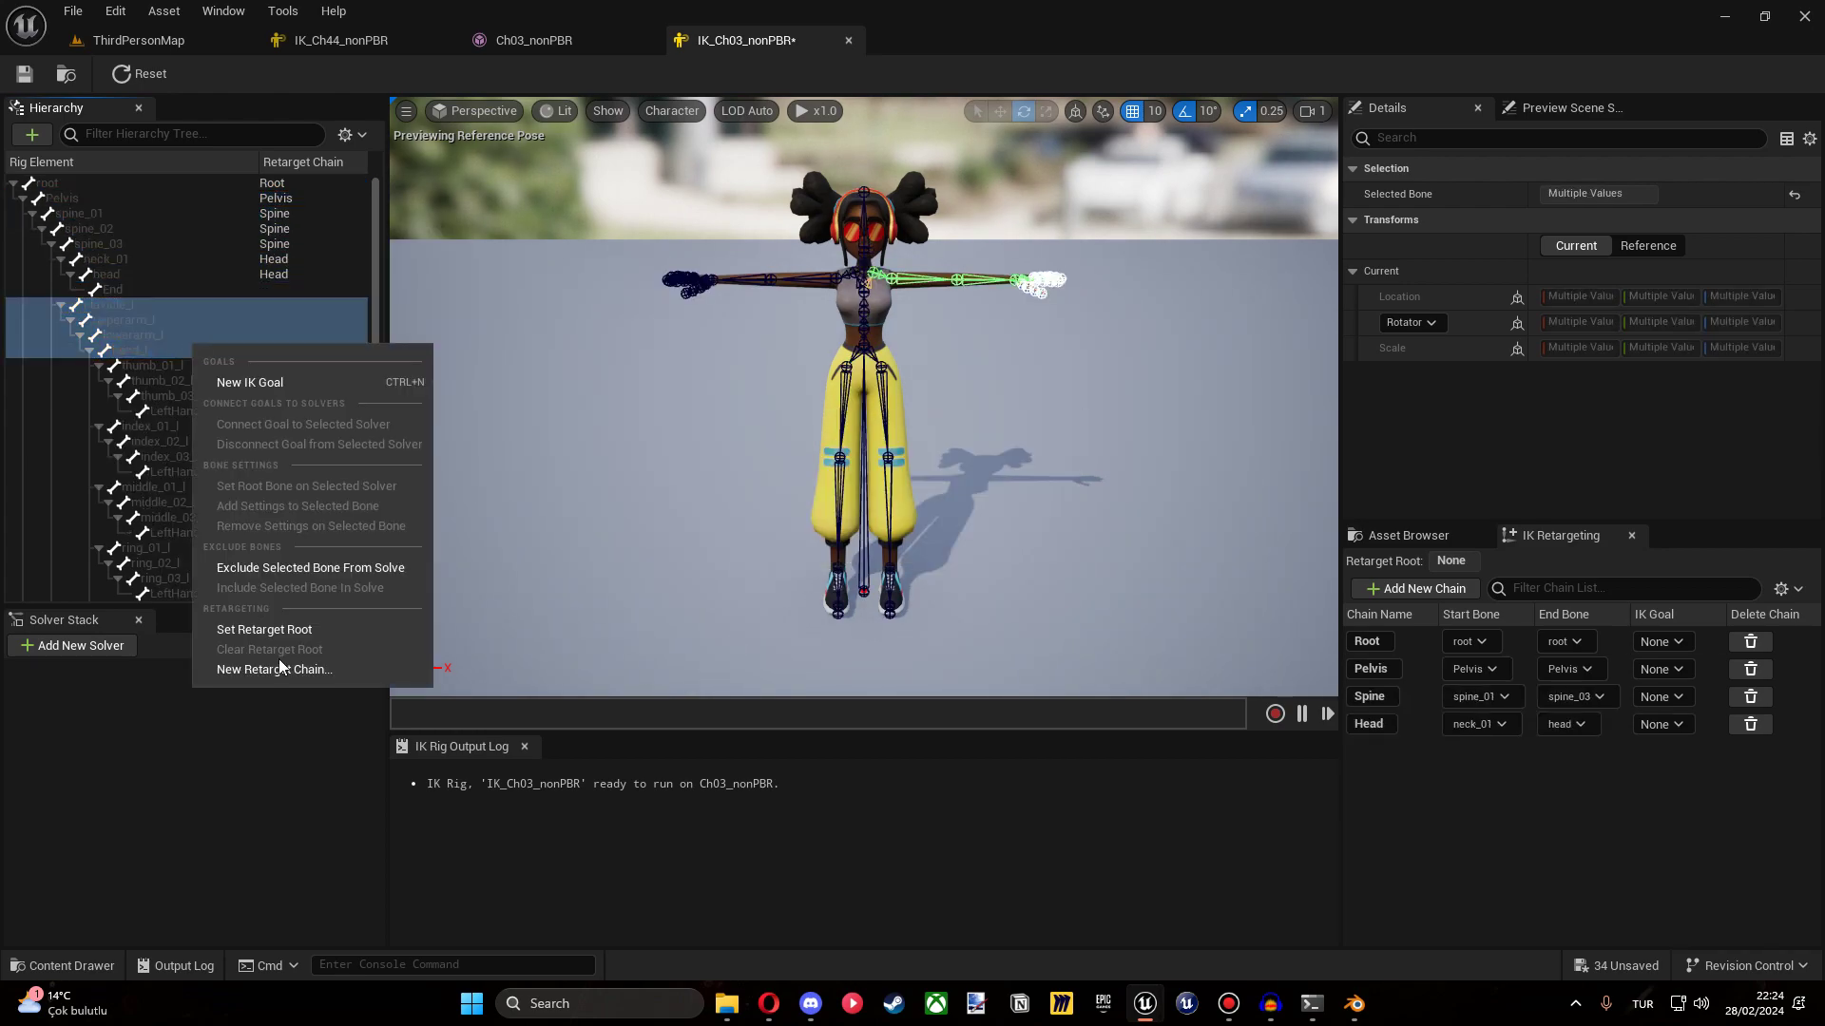
Add LeftMiddle, LeftRing and LeftPinky finger retarget chains.
left_click(278, 659)
left_click(298, 691)
right_click(239, 518)
left_click(319, 835)
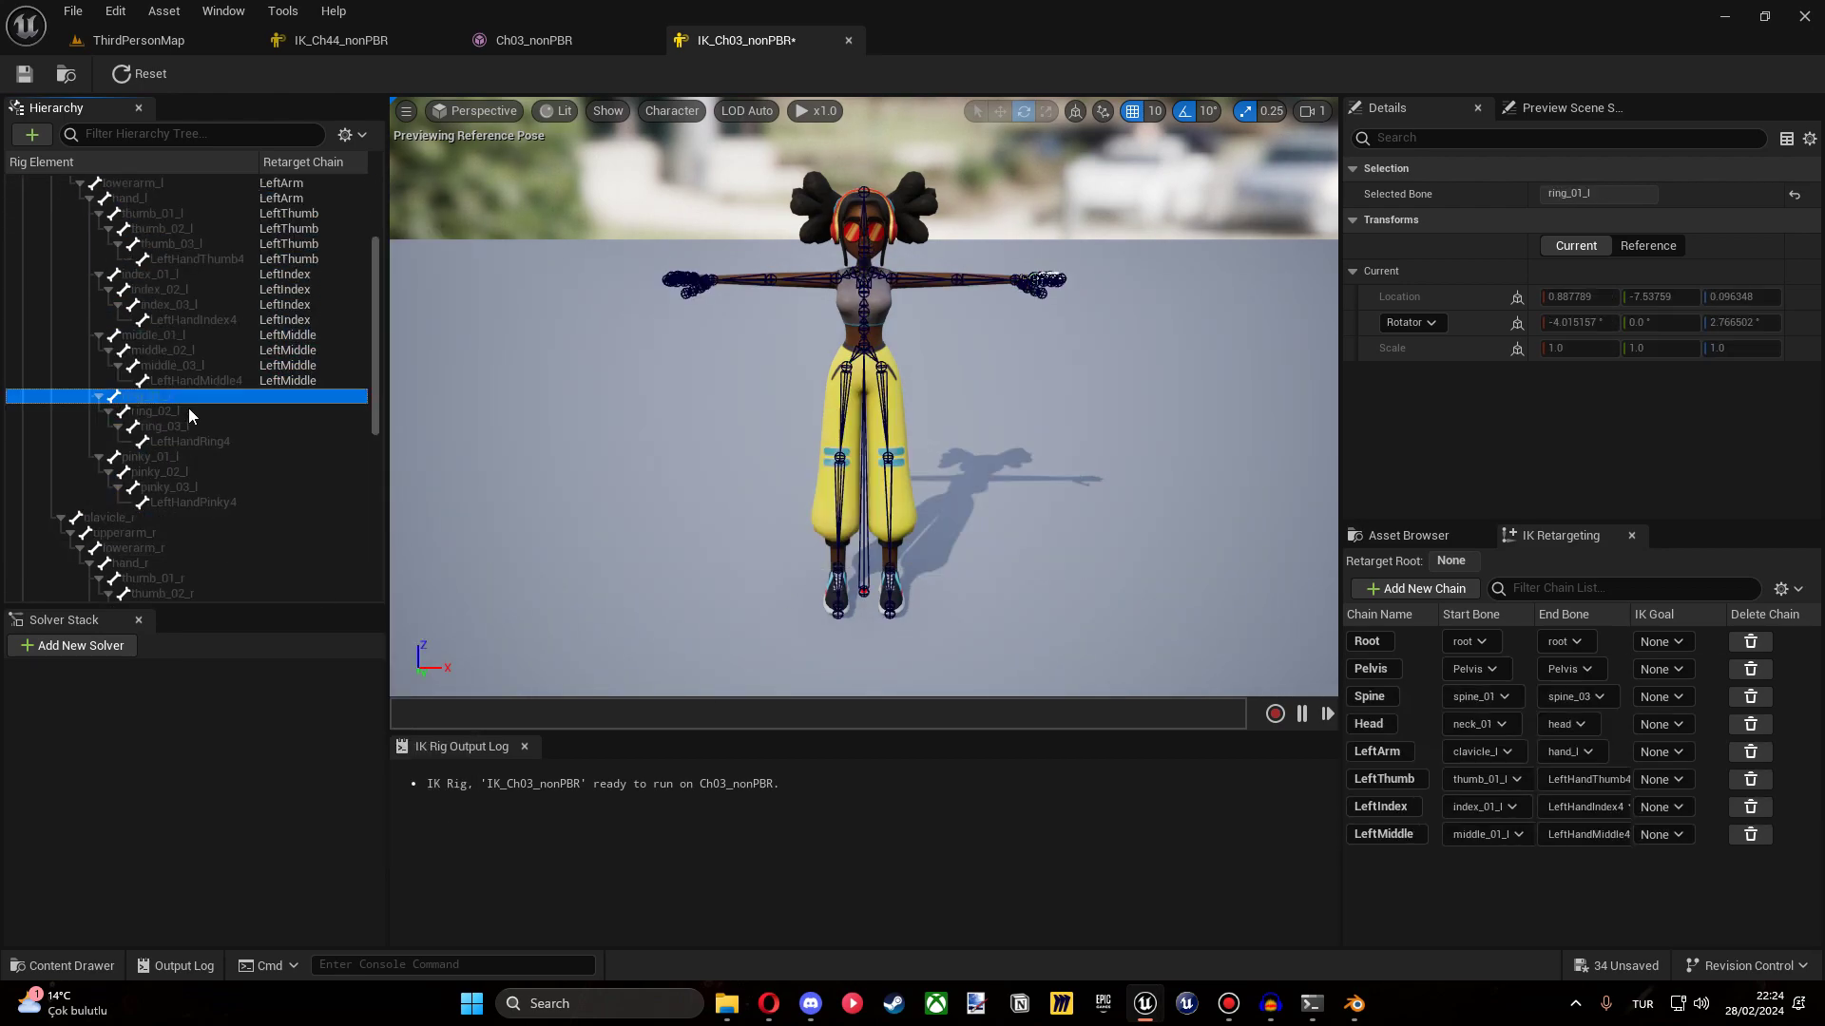
right_click(191, 408)
left_click(228, 724)
right_click(196, 513)
Add a LeftLeg retarget chain from thigh_l to ball_l.
left_click(76, 457)
right_click(148, 490)
left_click(232, 806)
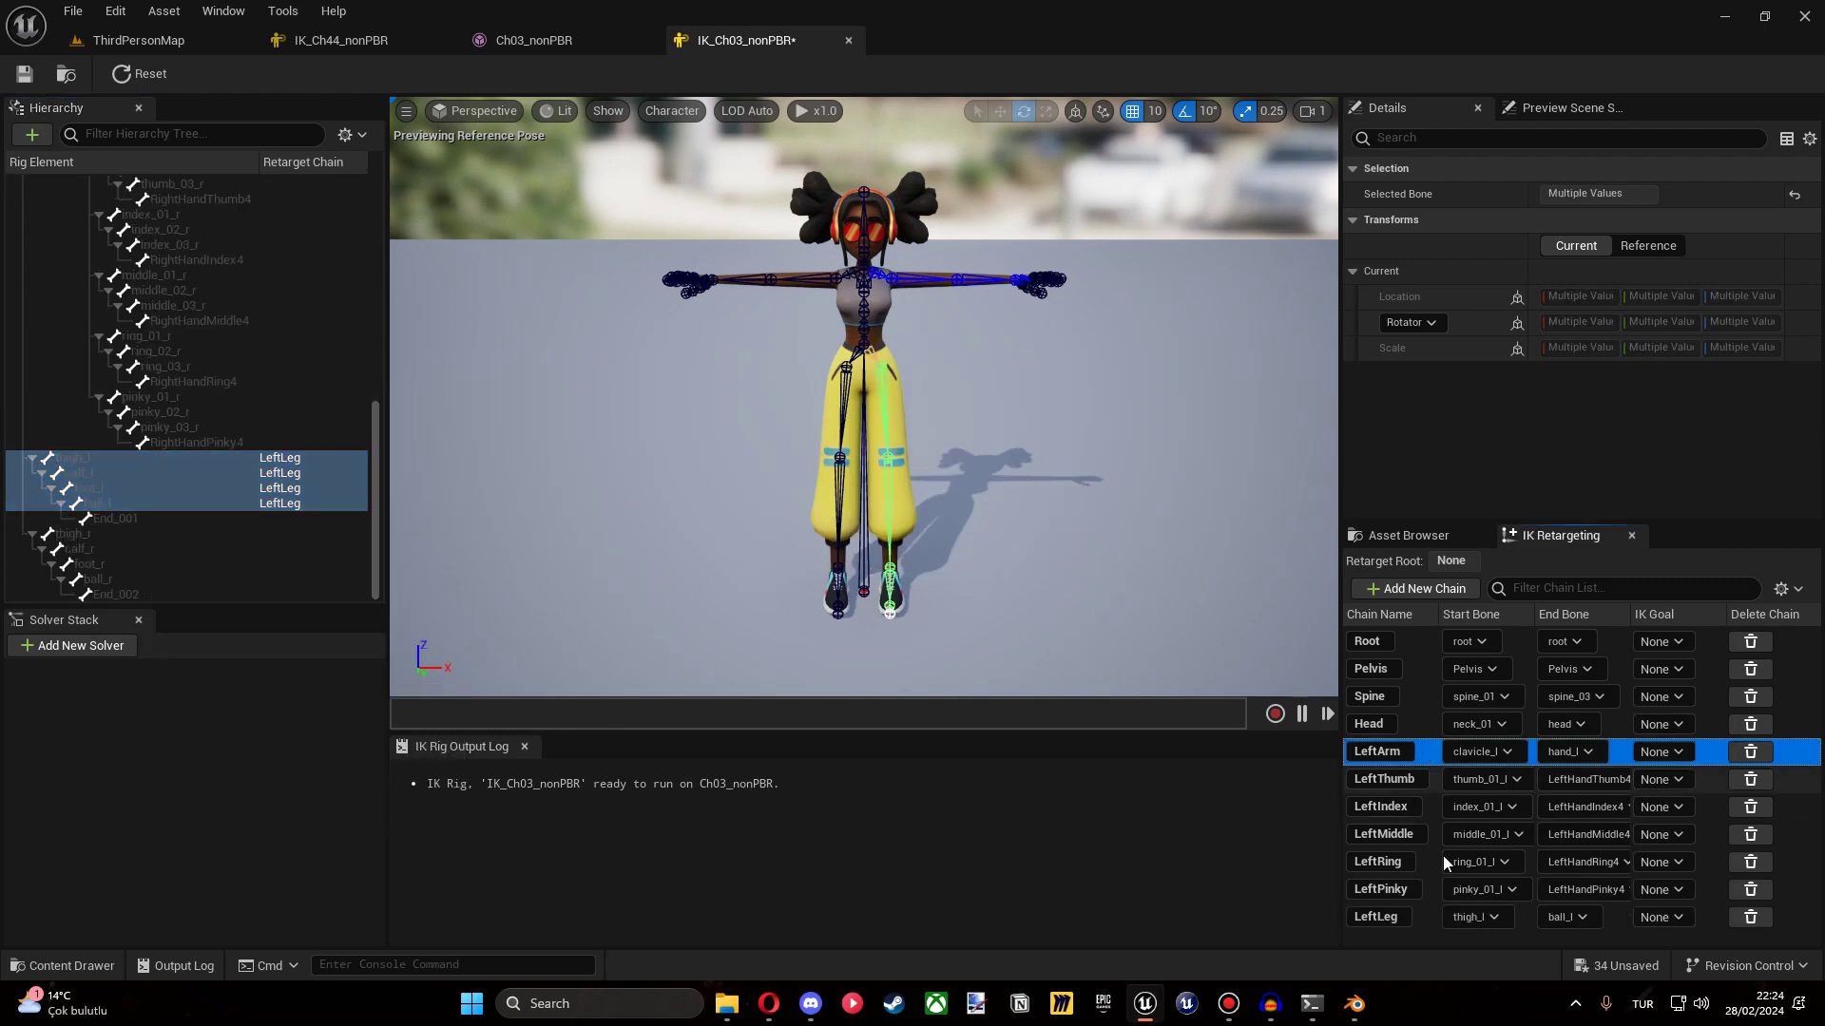
left_click(814, 552)
Set root as the retarget root and add a Full Body IK solver.
left_click(42, 183)
right_click(43, 182)
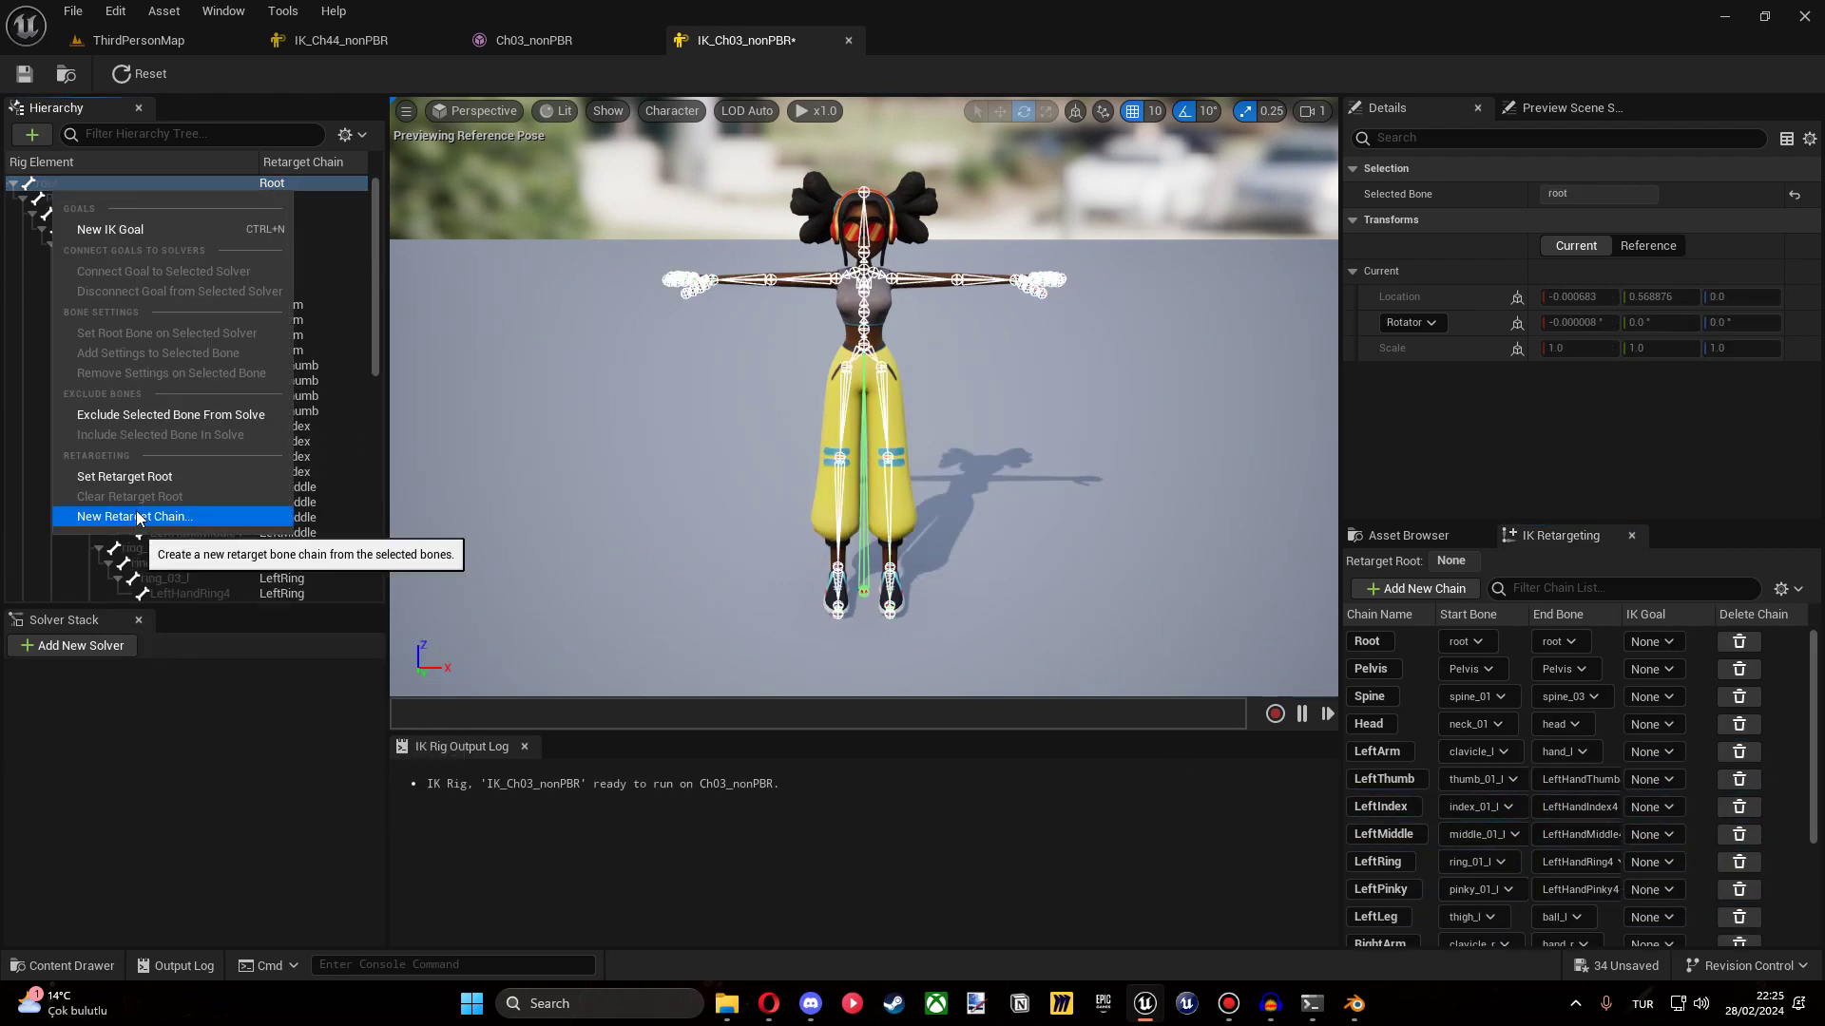
left_click(133, 475)
left_click(81, 646)
left_click(116, 743)
Create a new IK Retargeter asset in the top-level Content folder.
key("ctrl+space")
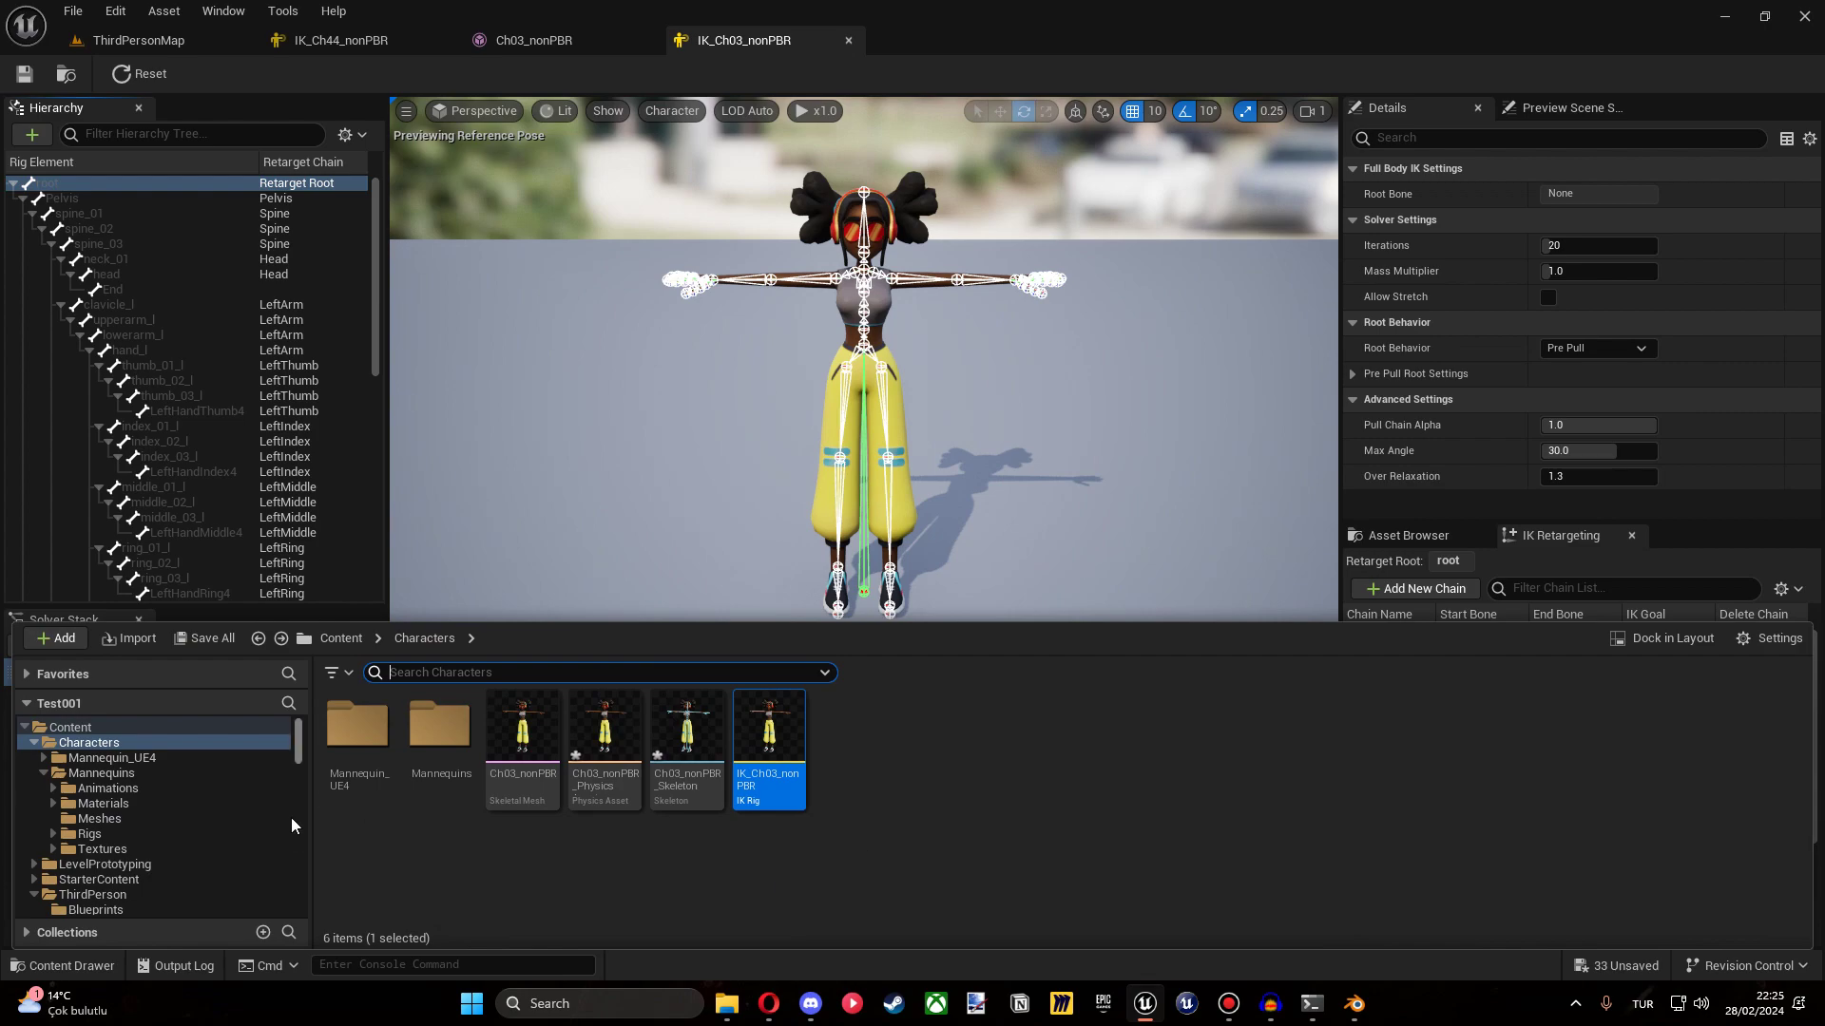
left_click(92, 894)
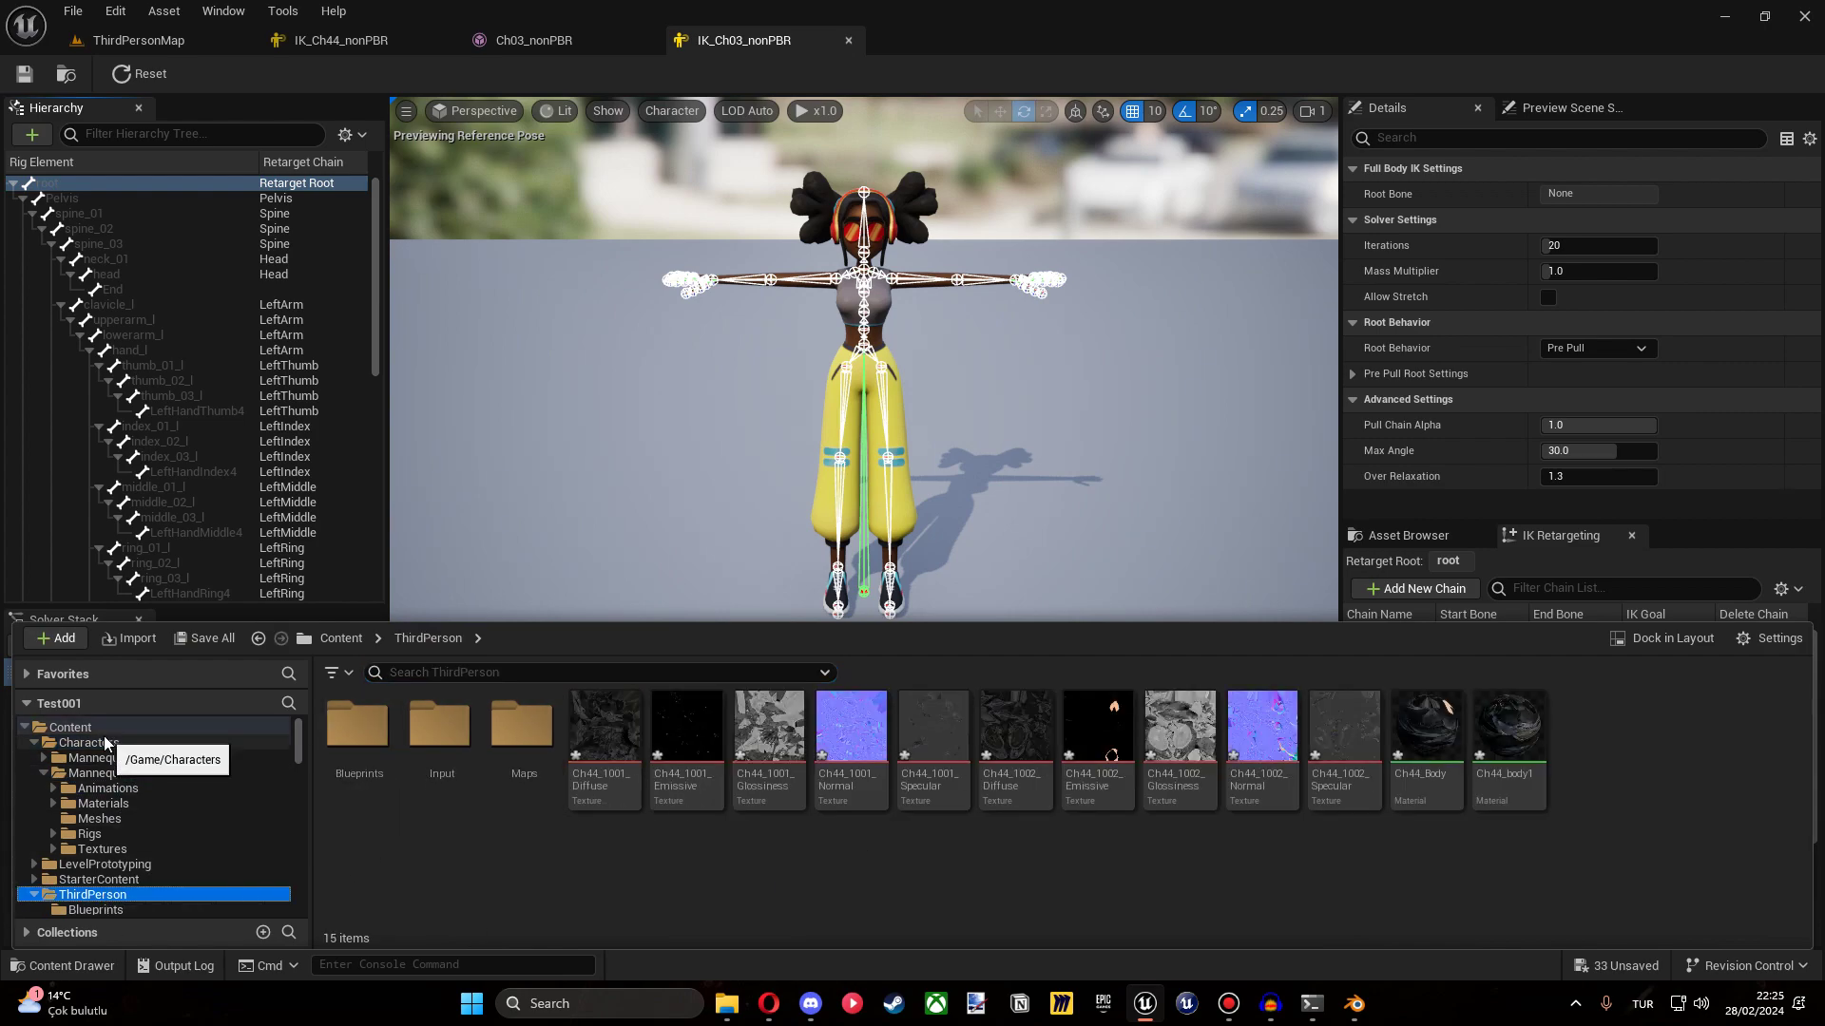
left_click(152, 727)
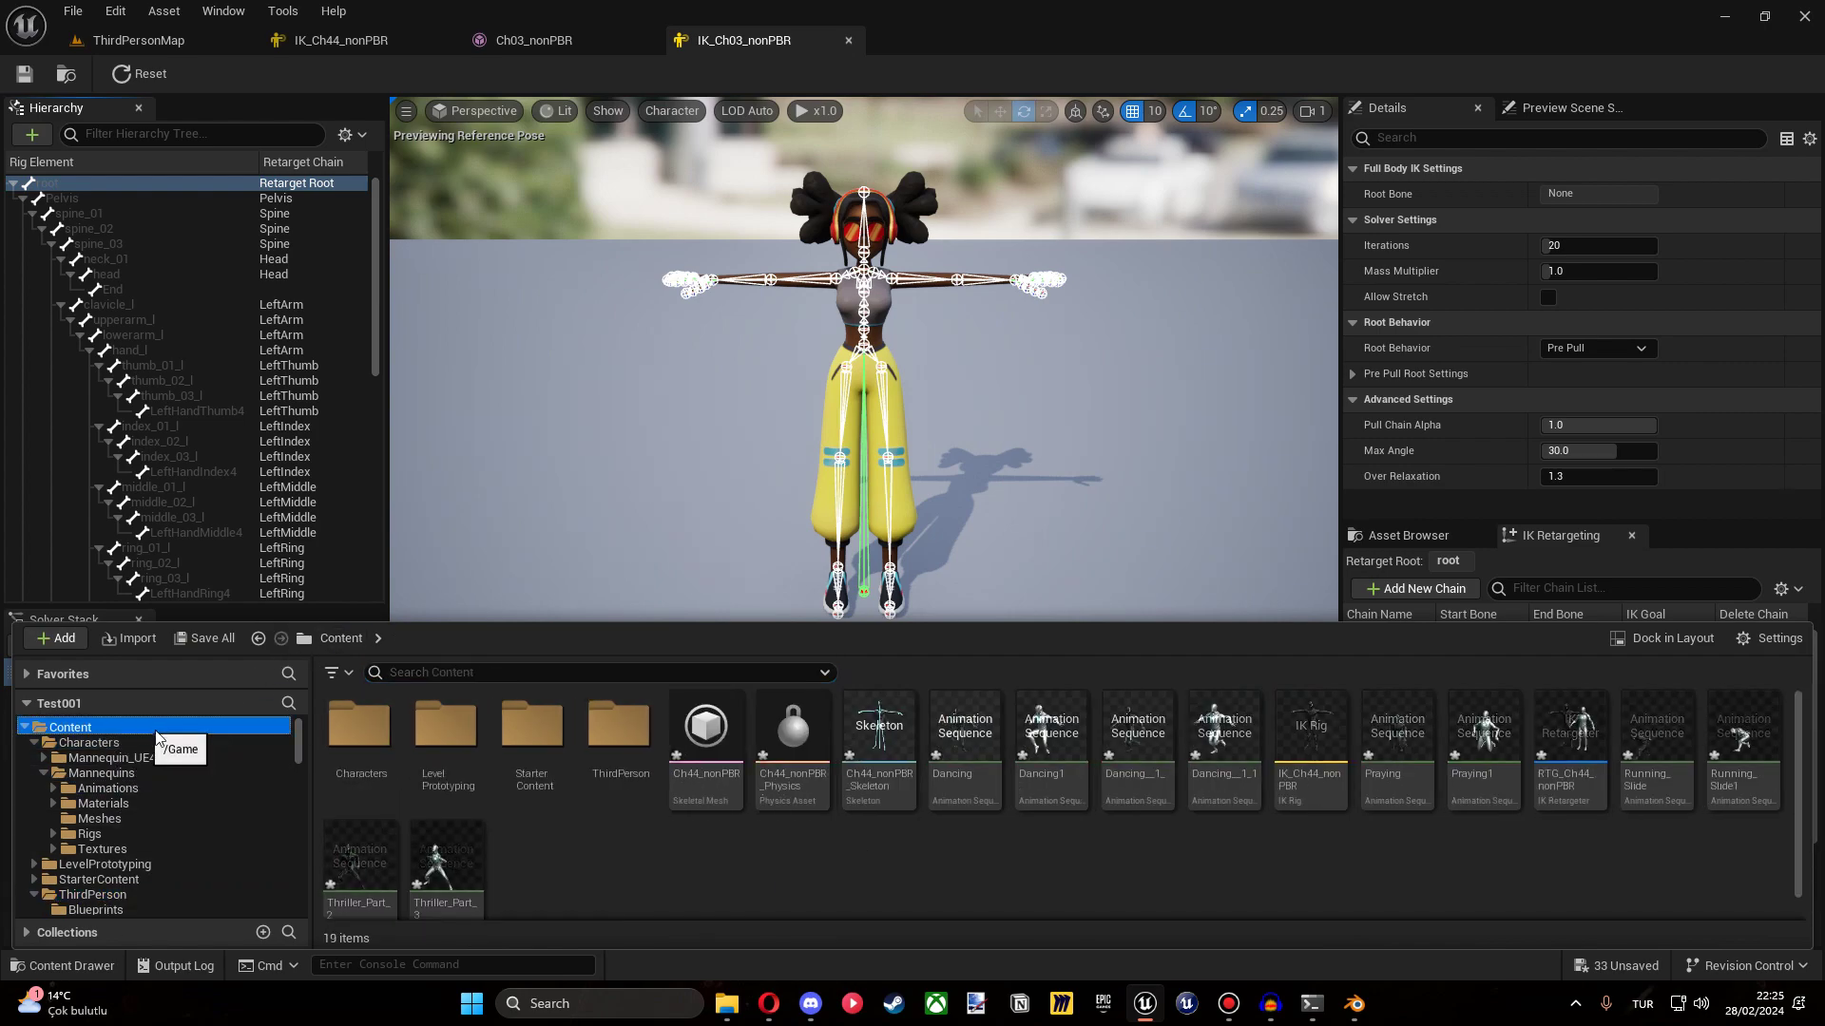
right_click(1300, 863)
type("ik re")
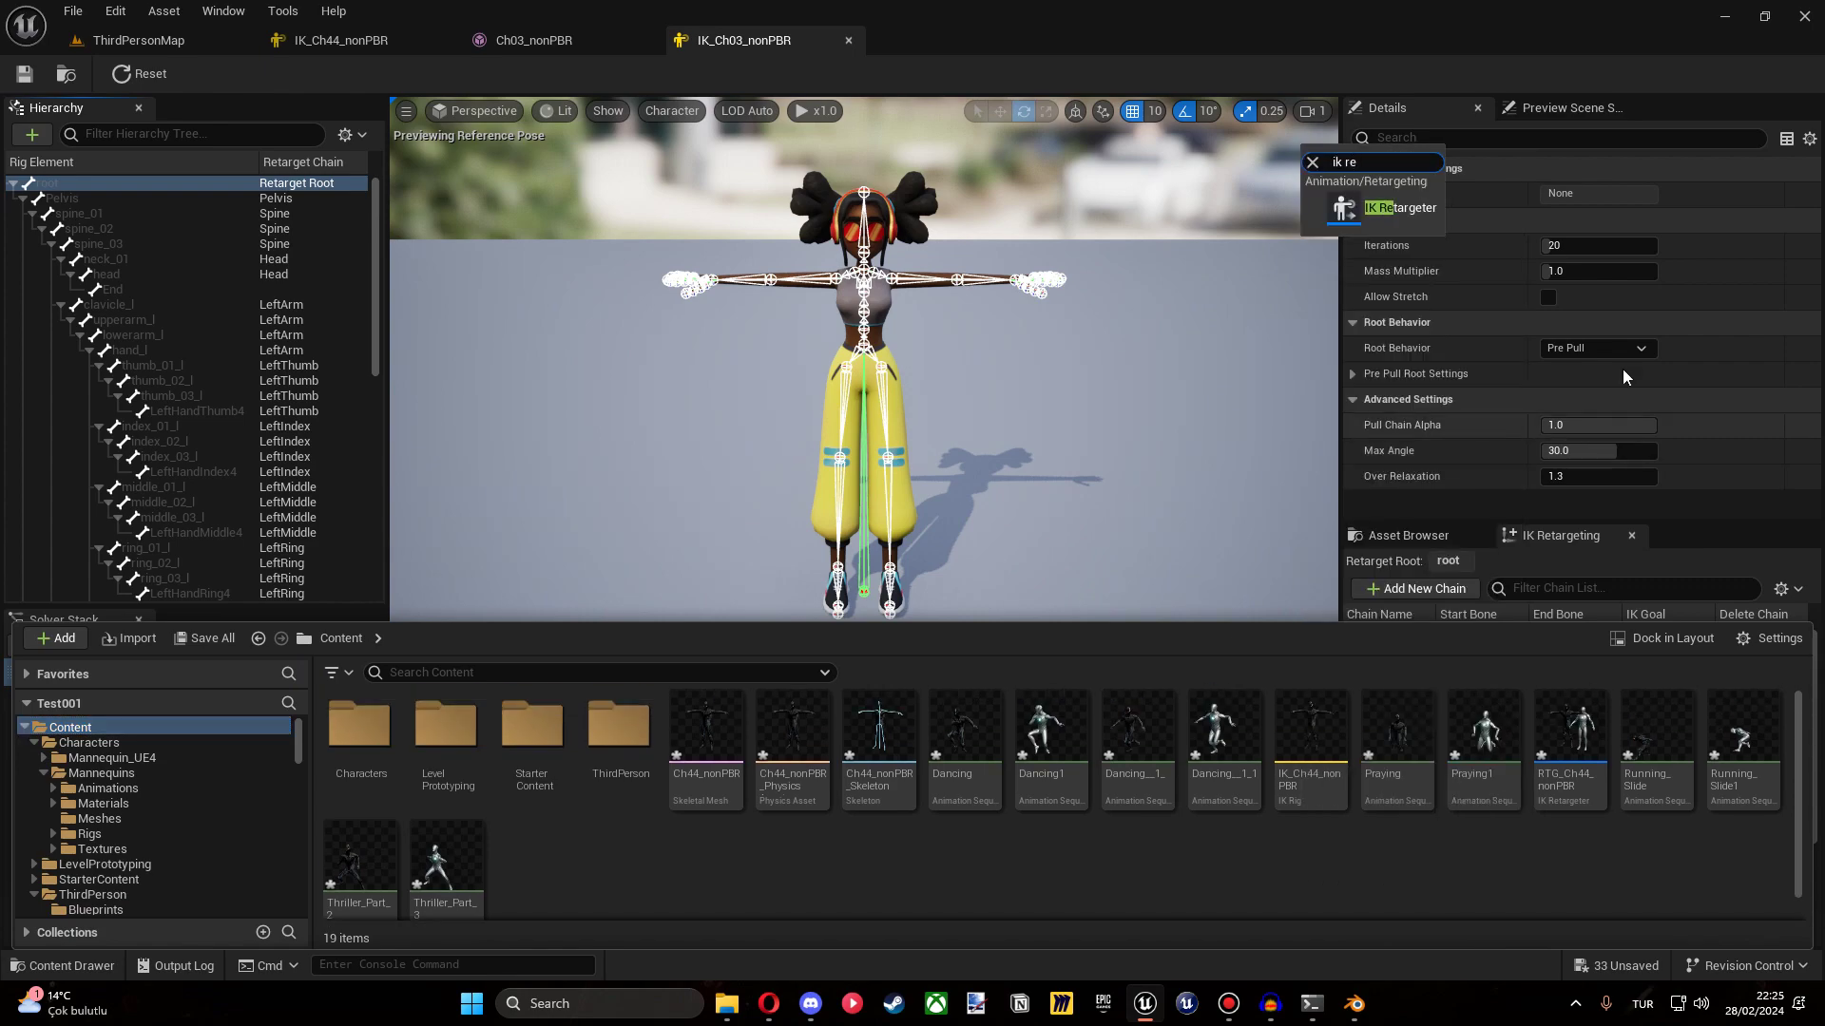
key("Down")
key("Return")
Use IK_Ch44_nonPBR as source and IK_Ch03_nonPBR as target, offset the target, and preview Dancing.
left_click(1651, 203)
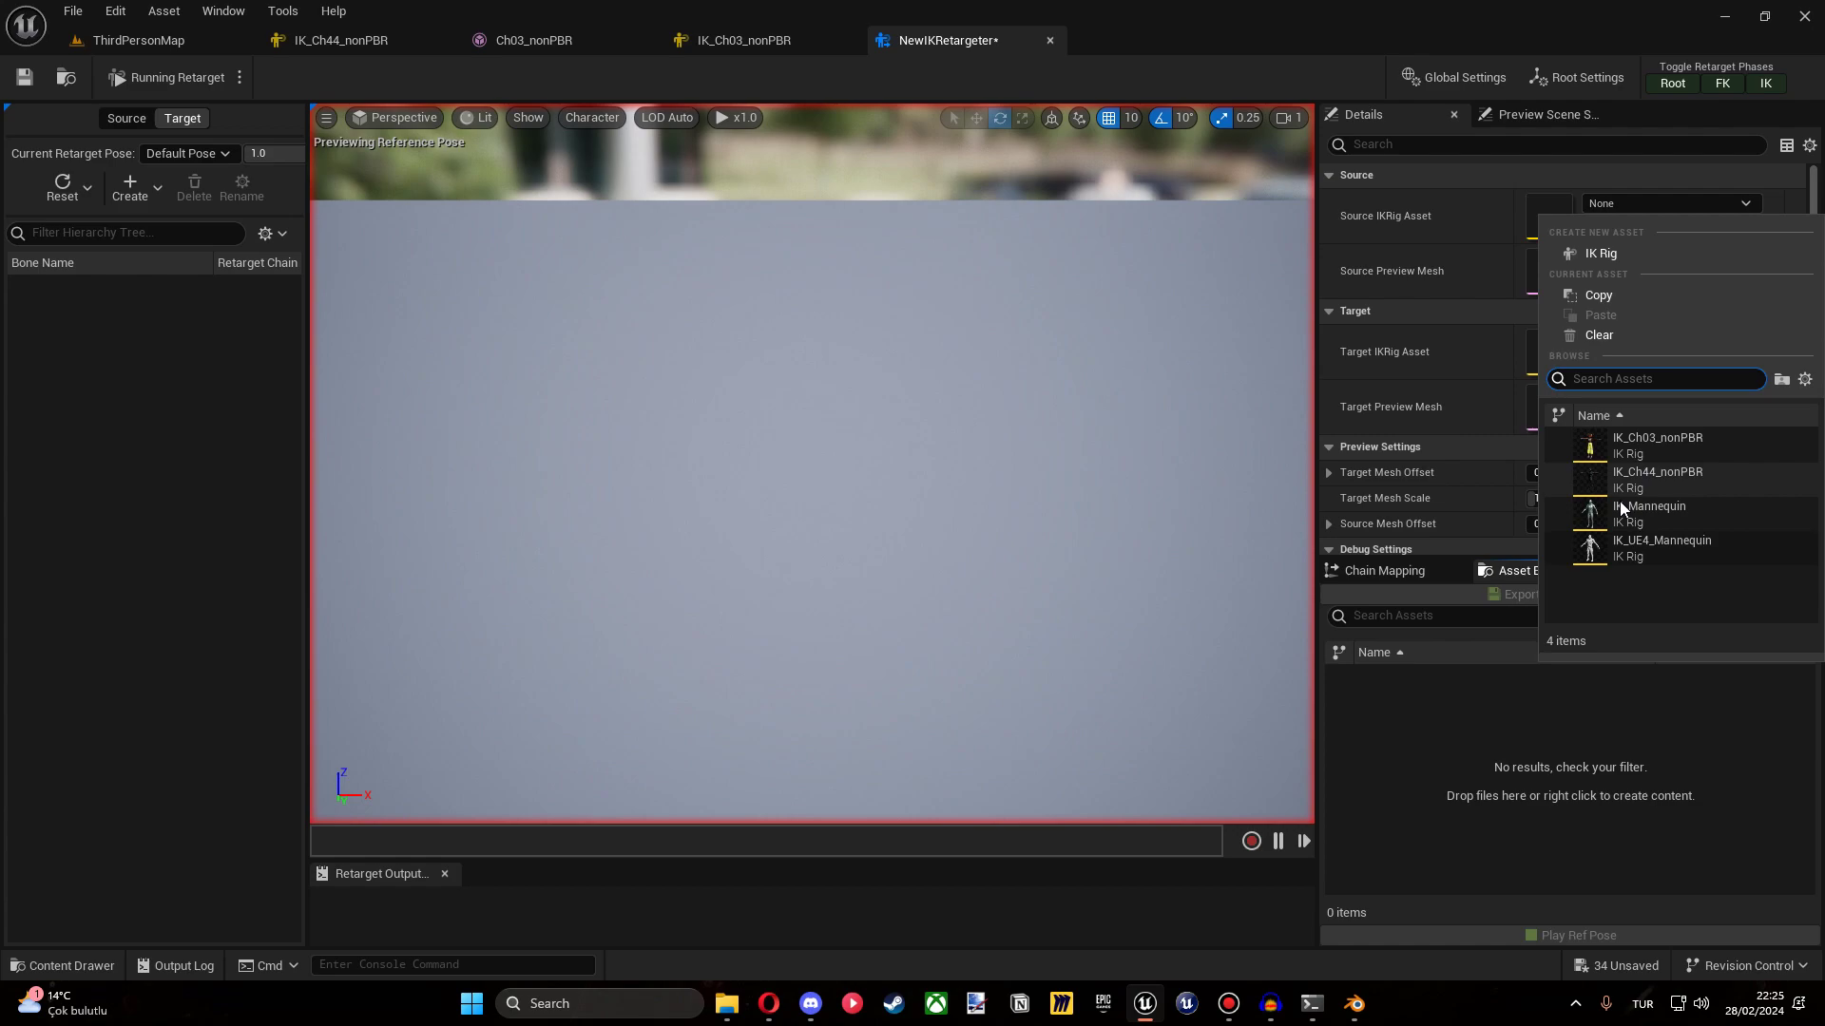
left_click(1639, 484)
left_click(1622, 340)
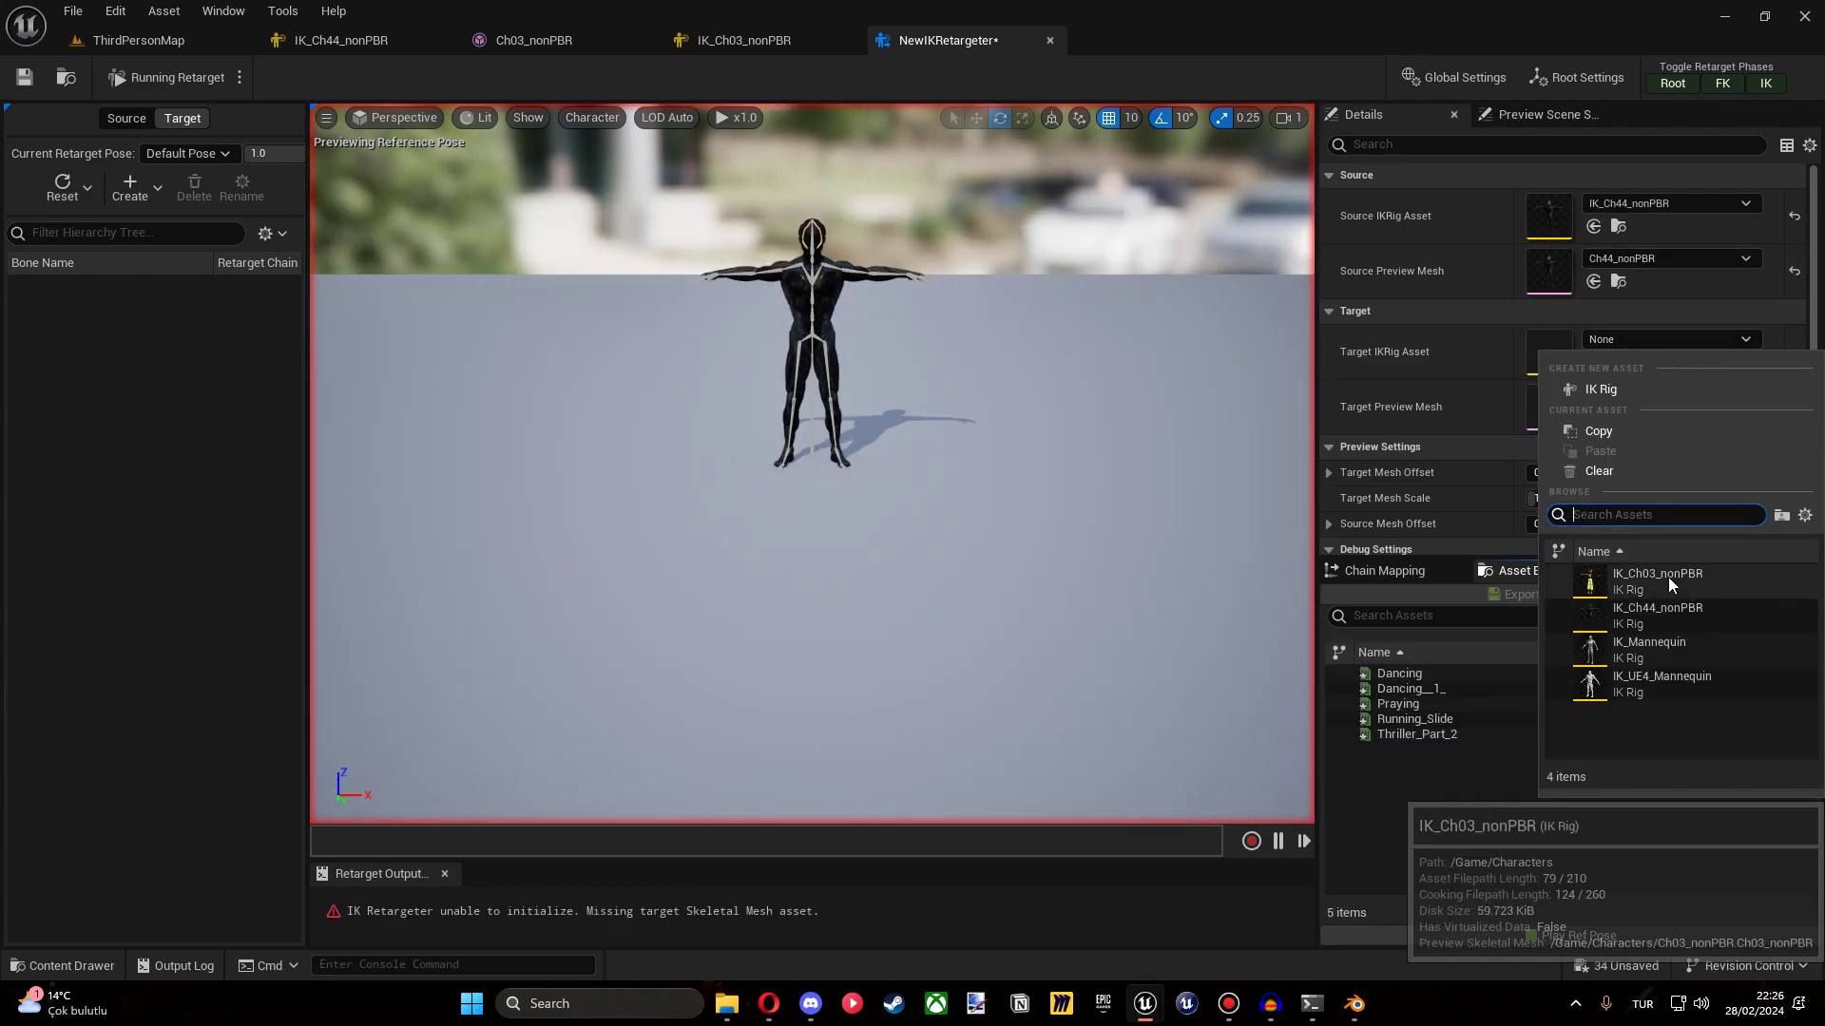
left_click(1668, 578)
left_click_drag(1566, 472, 1555, 505)
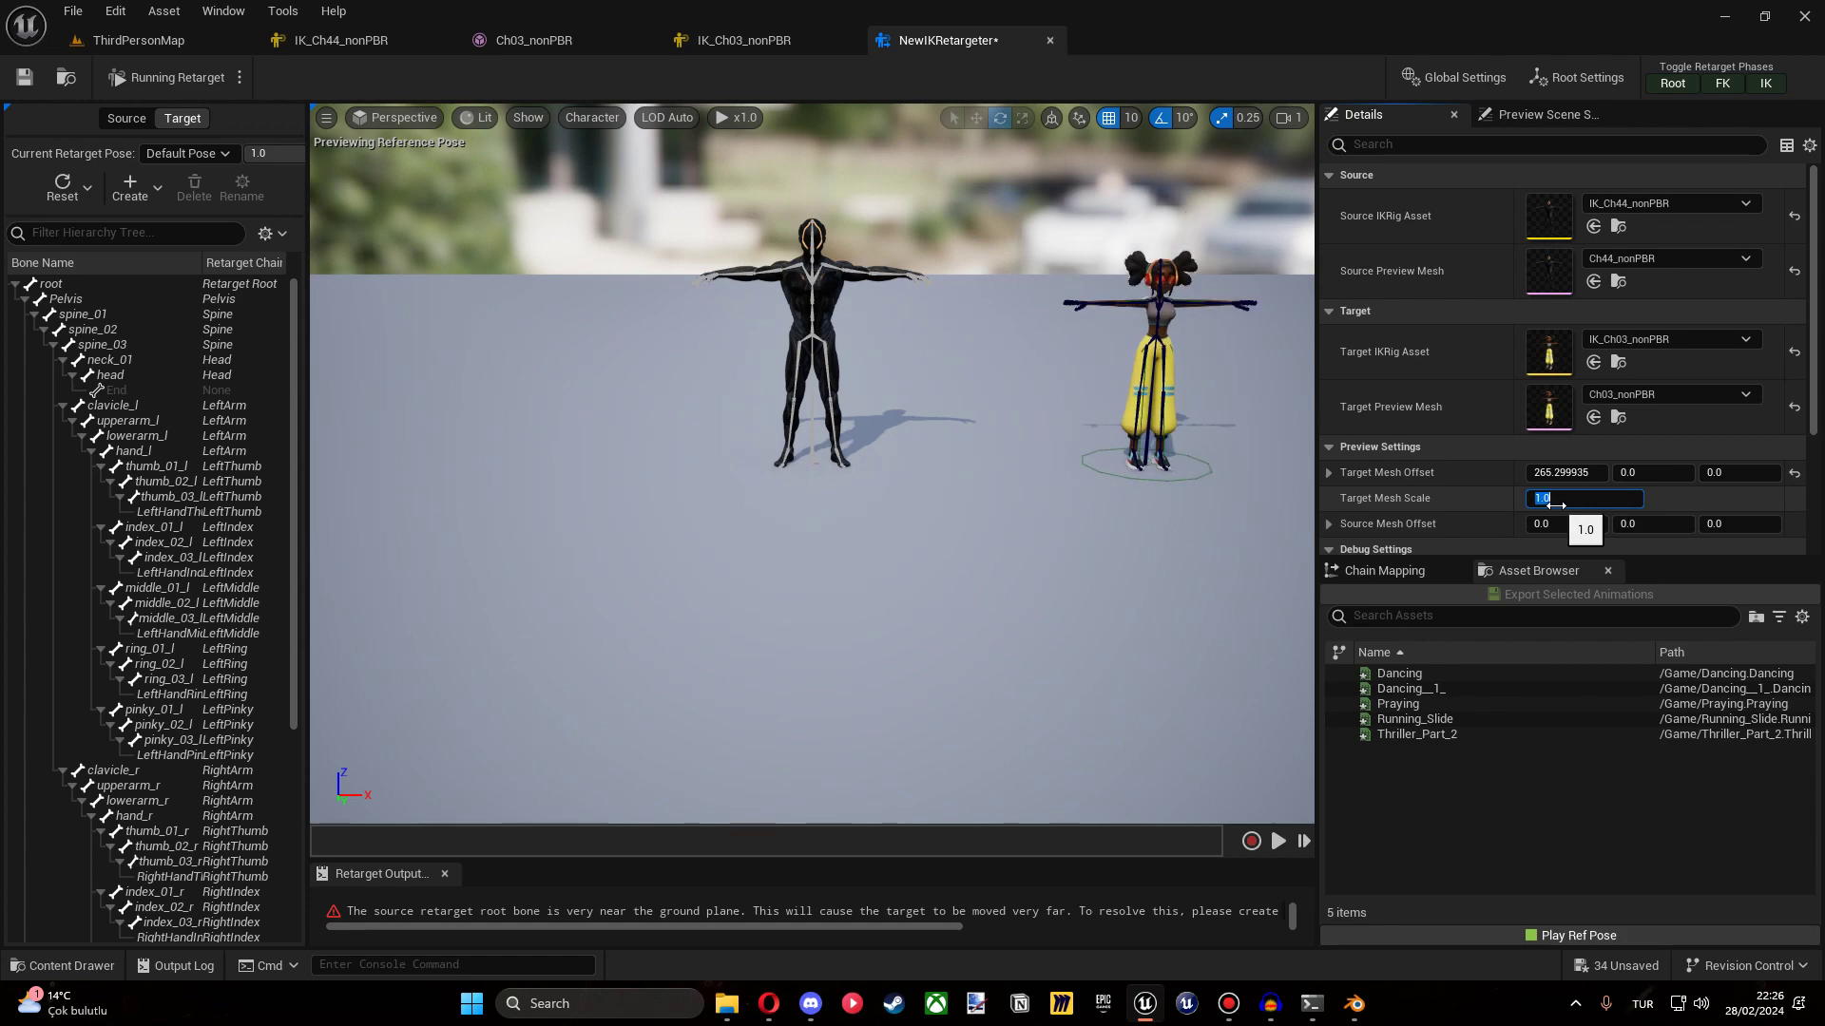
left_click(1426, 673)
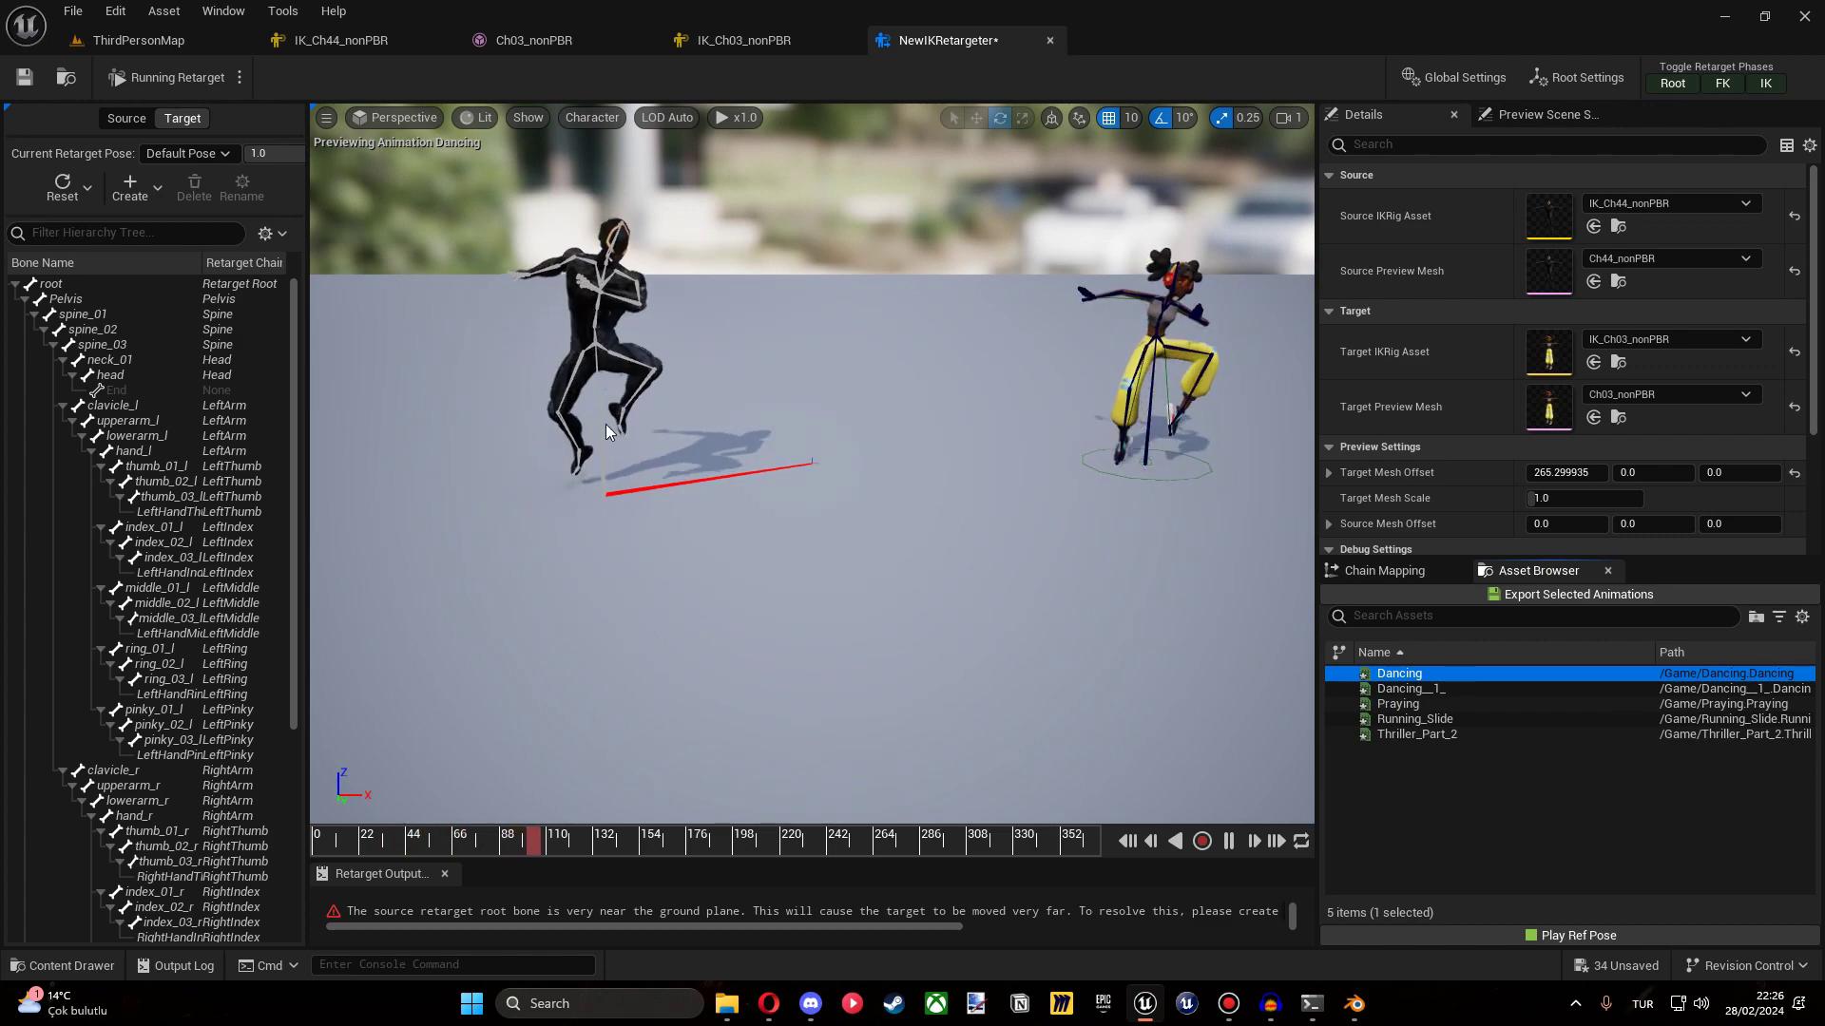
Set the Root and Pelvis chain translation modes to Absolute.
left_click(1383, 571)
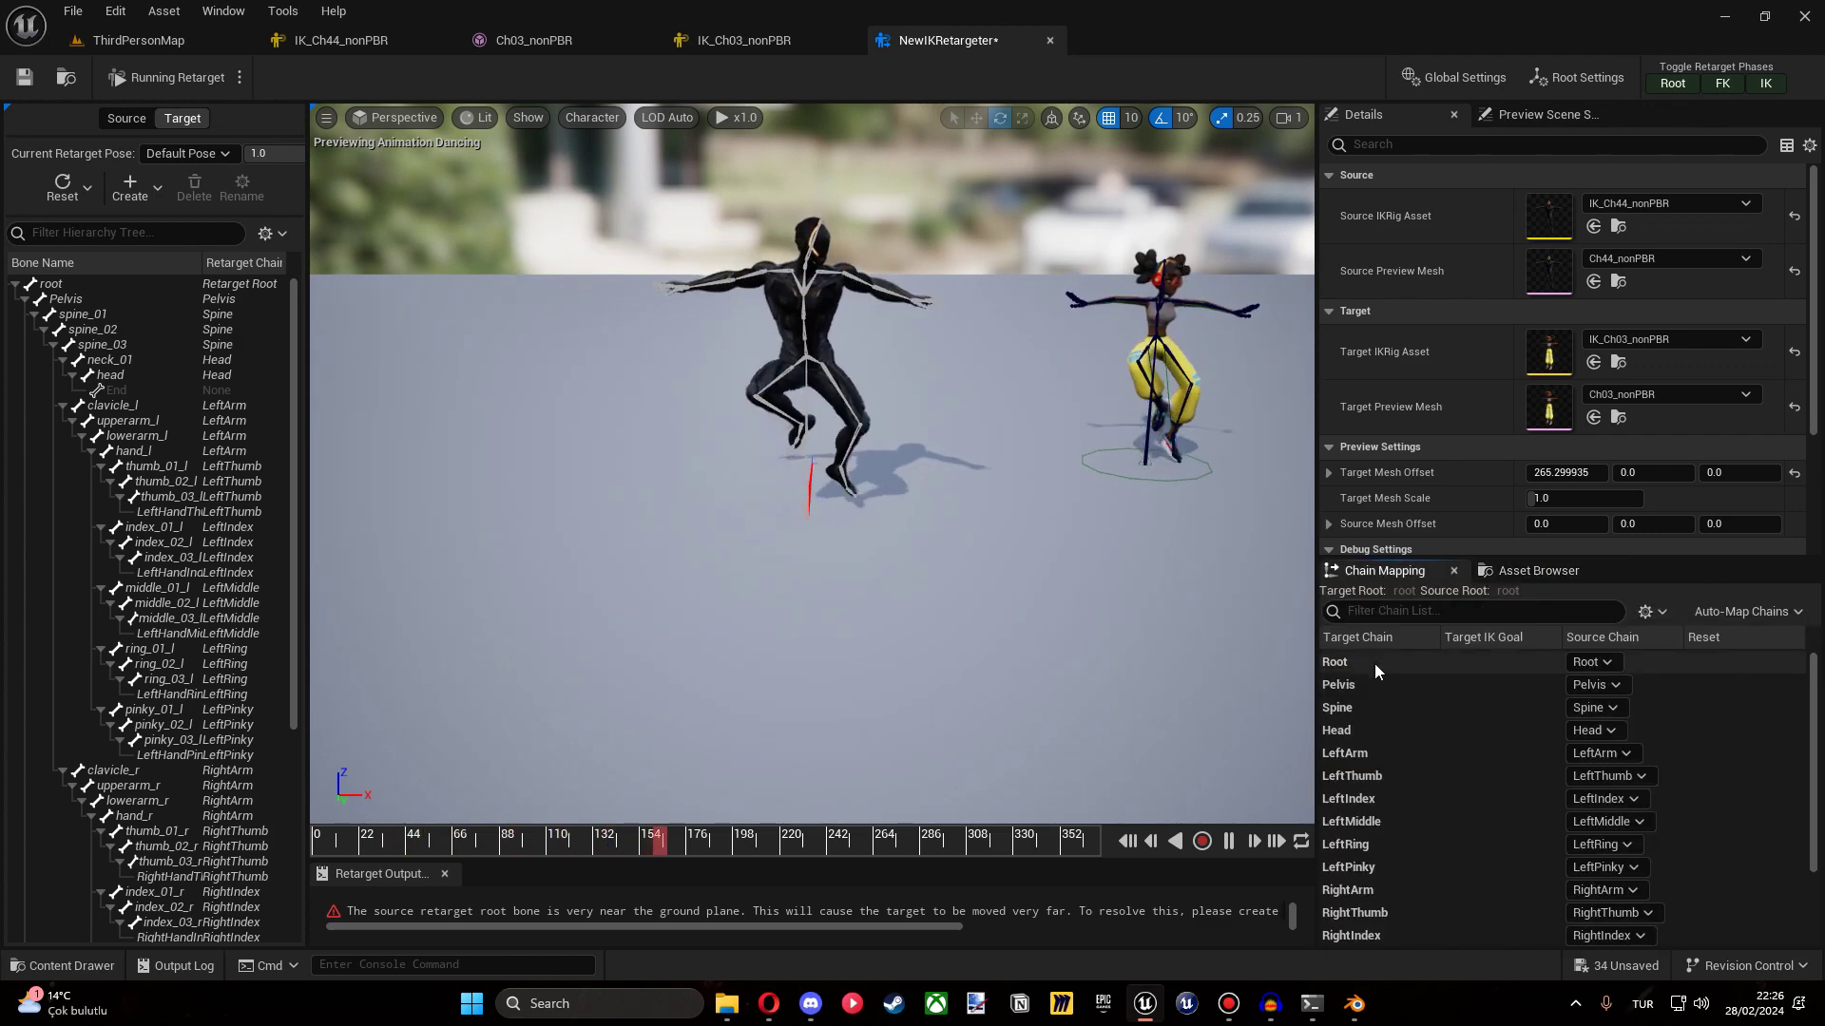
left_click(1374, 664)
left_click(1559, 304)
left_click(1572, 359)
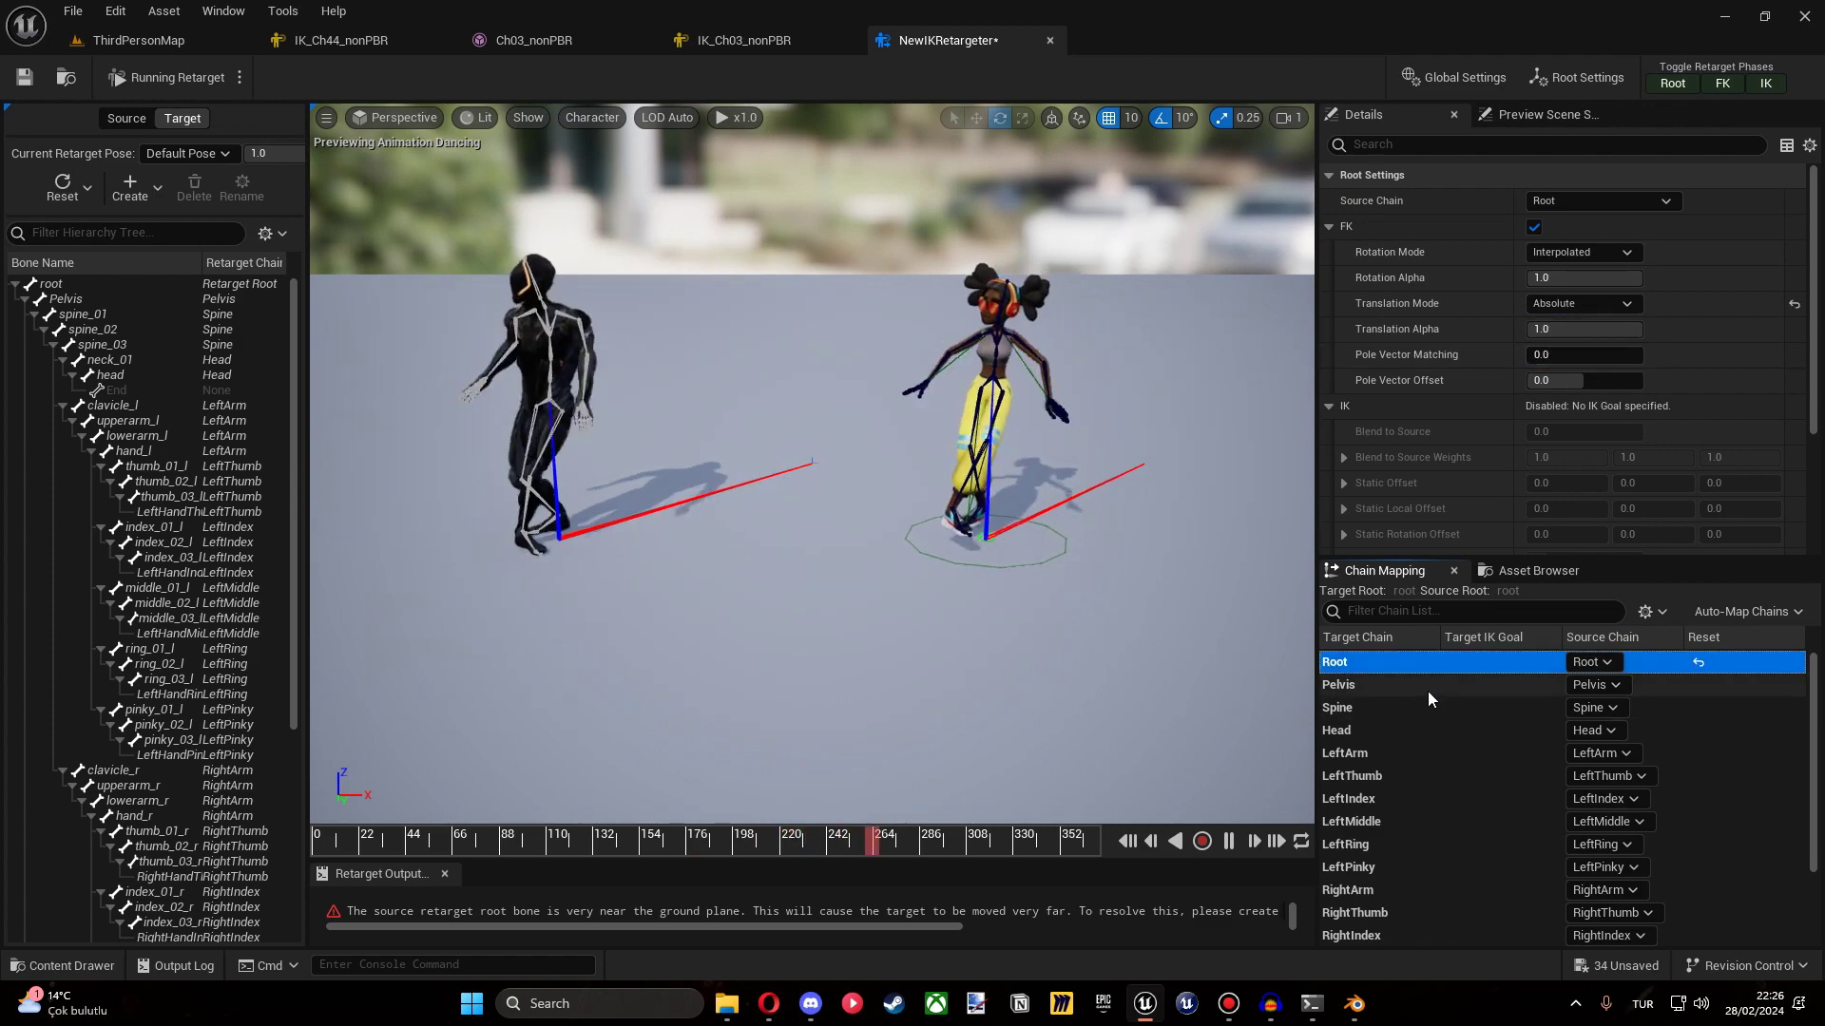
left_click(1425, 685)
left_click(1582, 303)
left_click(1572, 359)
right_click_drag(1096, 444, 1236, 399)
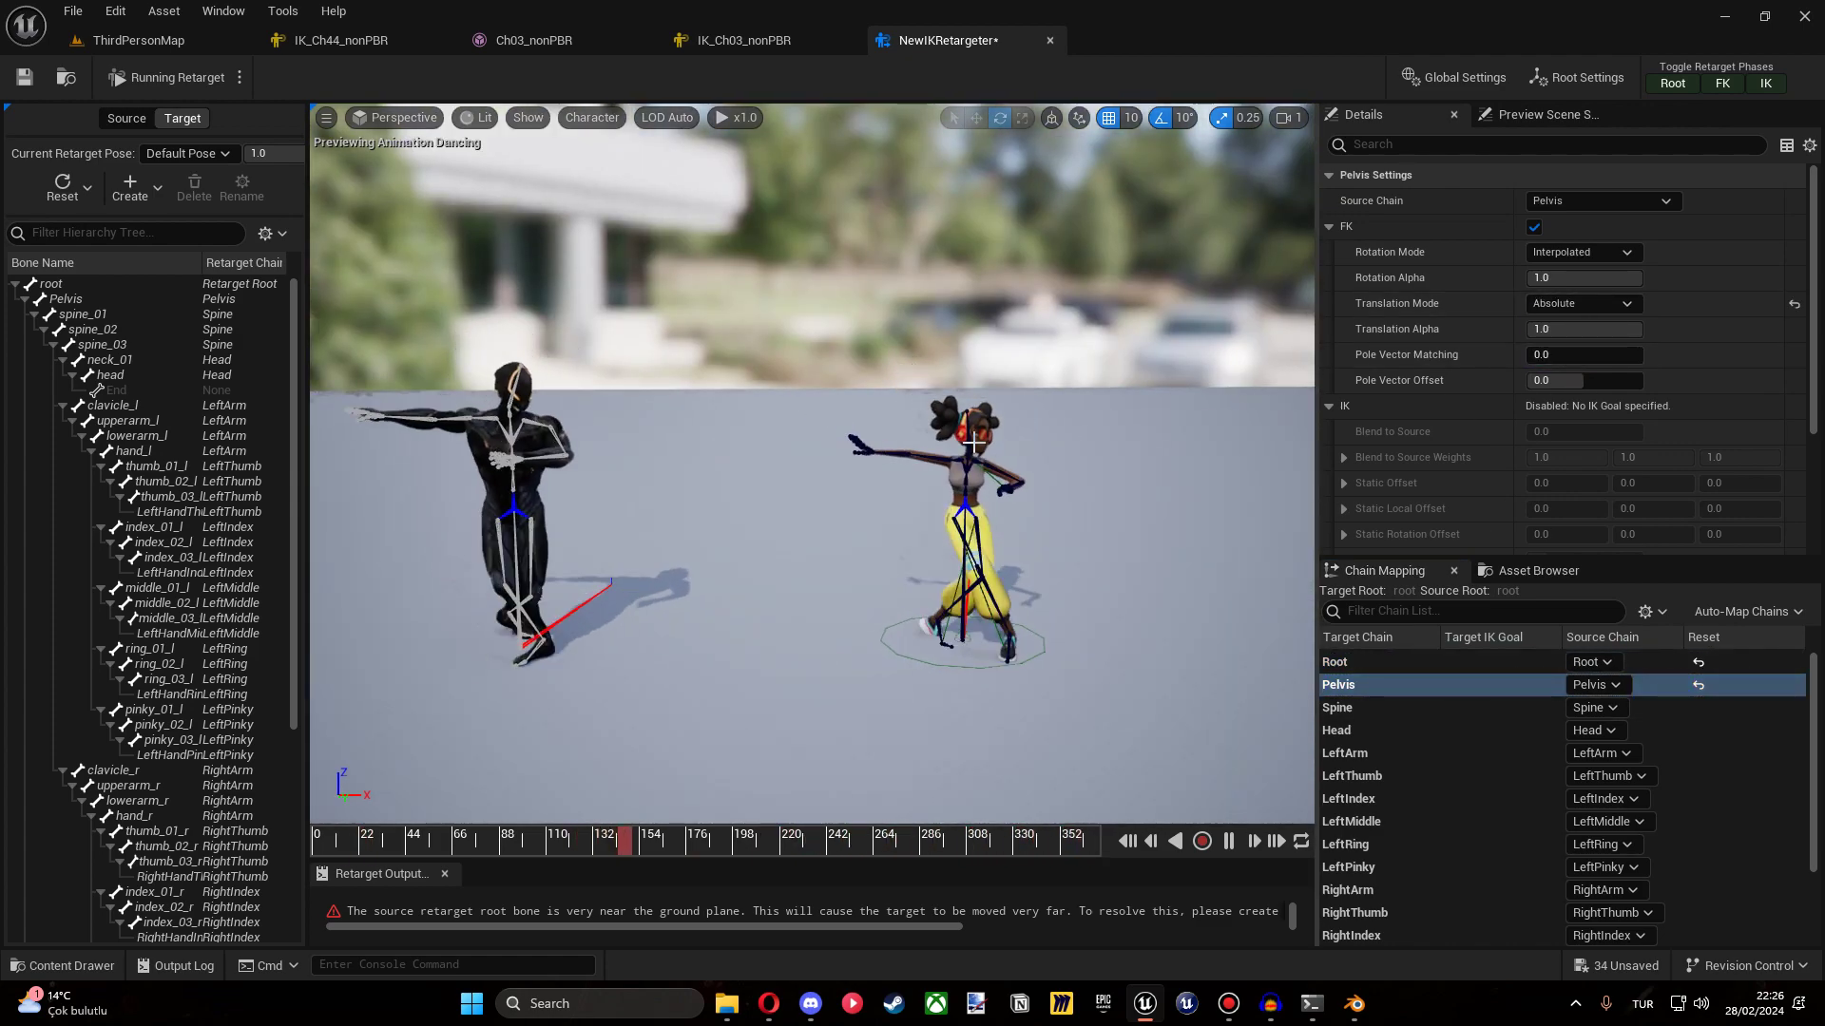
left_click(1535, 571)
Export all five animations retargeted to Ch03_nonPBR into ThirdPerson, then select Praying.
left_click(1399, 673)
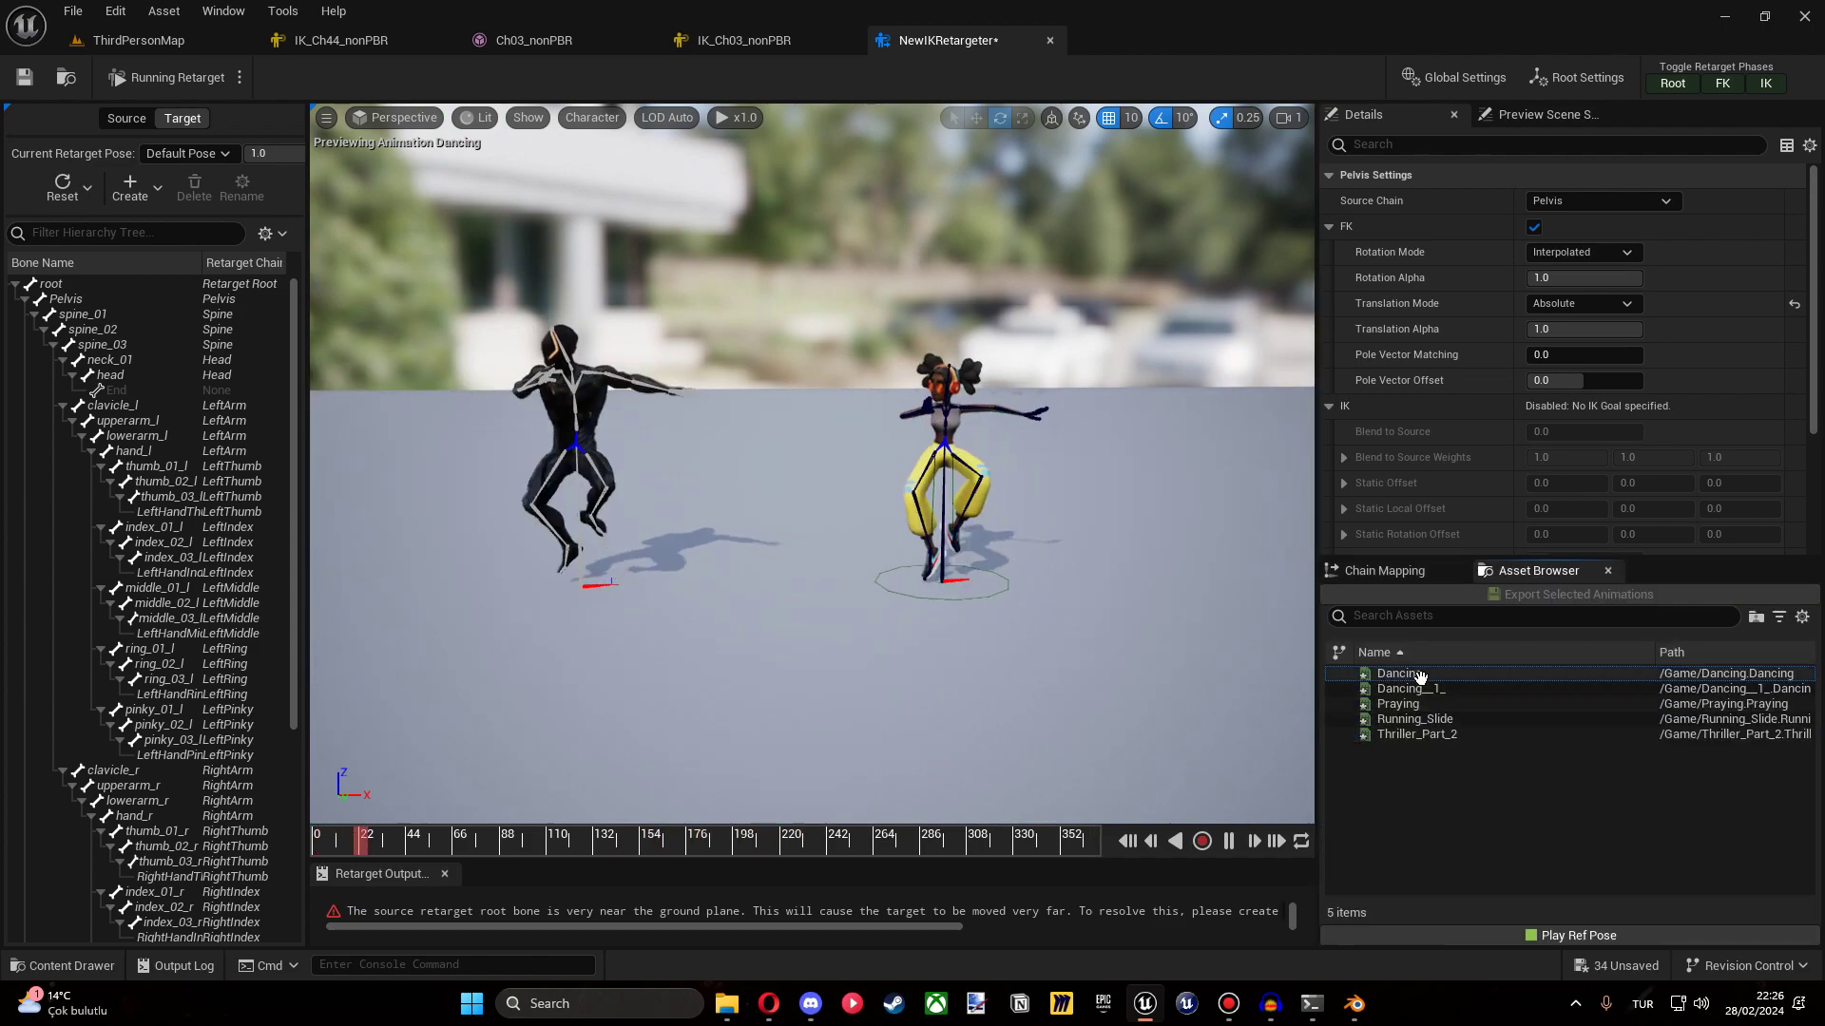
left_click(1416, 734, "shift")
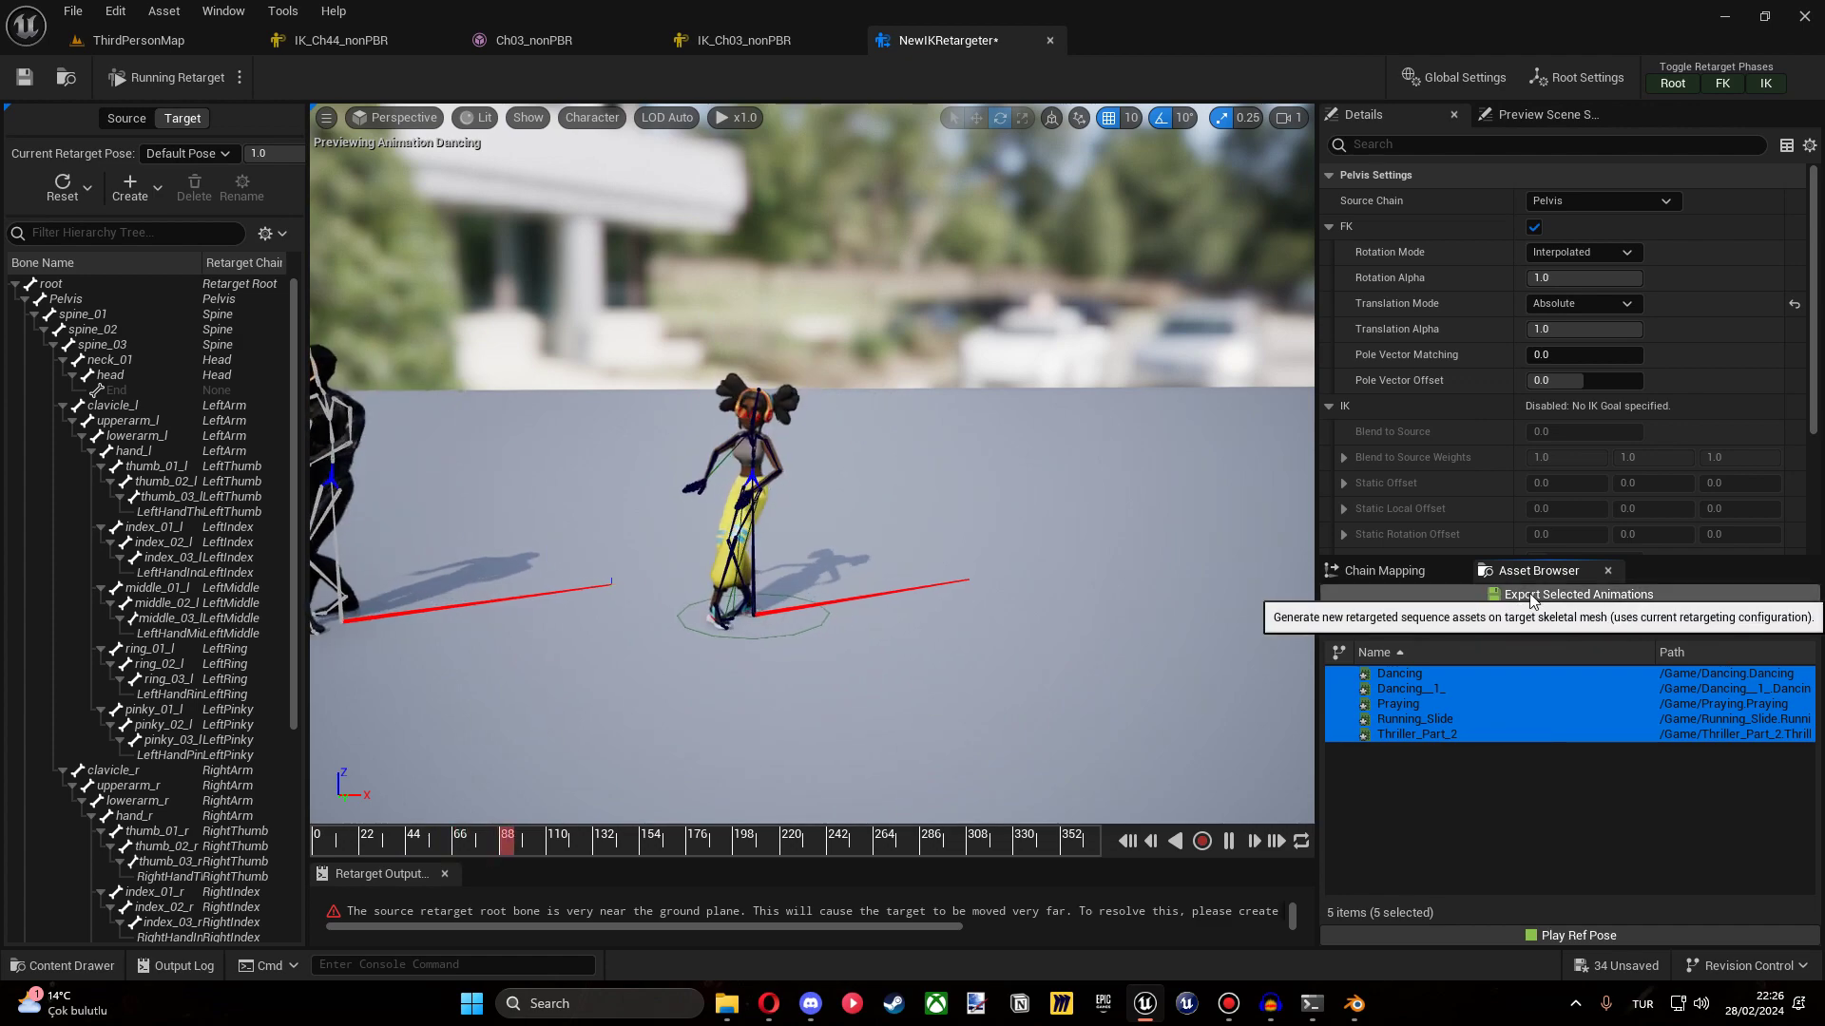
left_click(1549, 596)
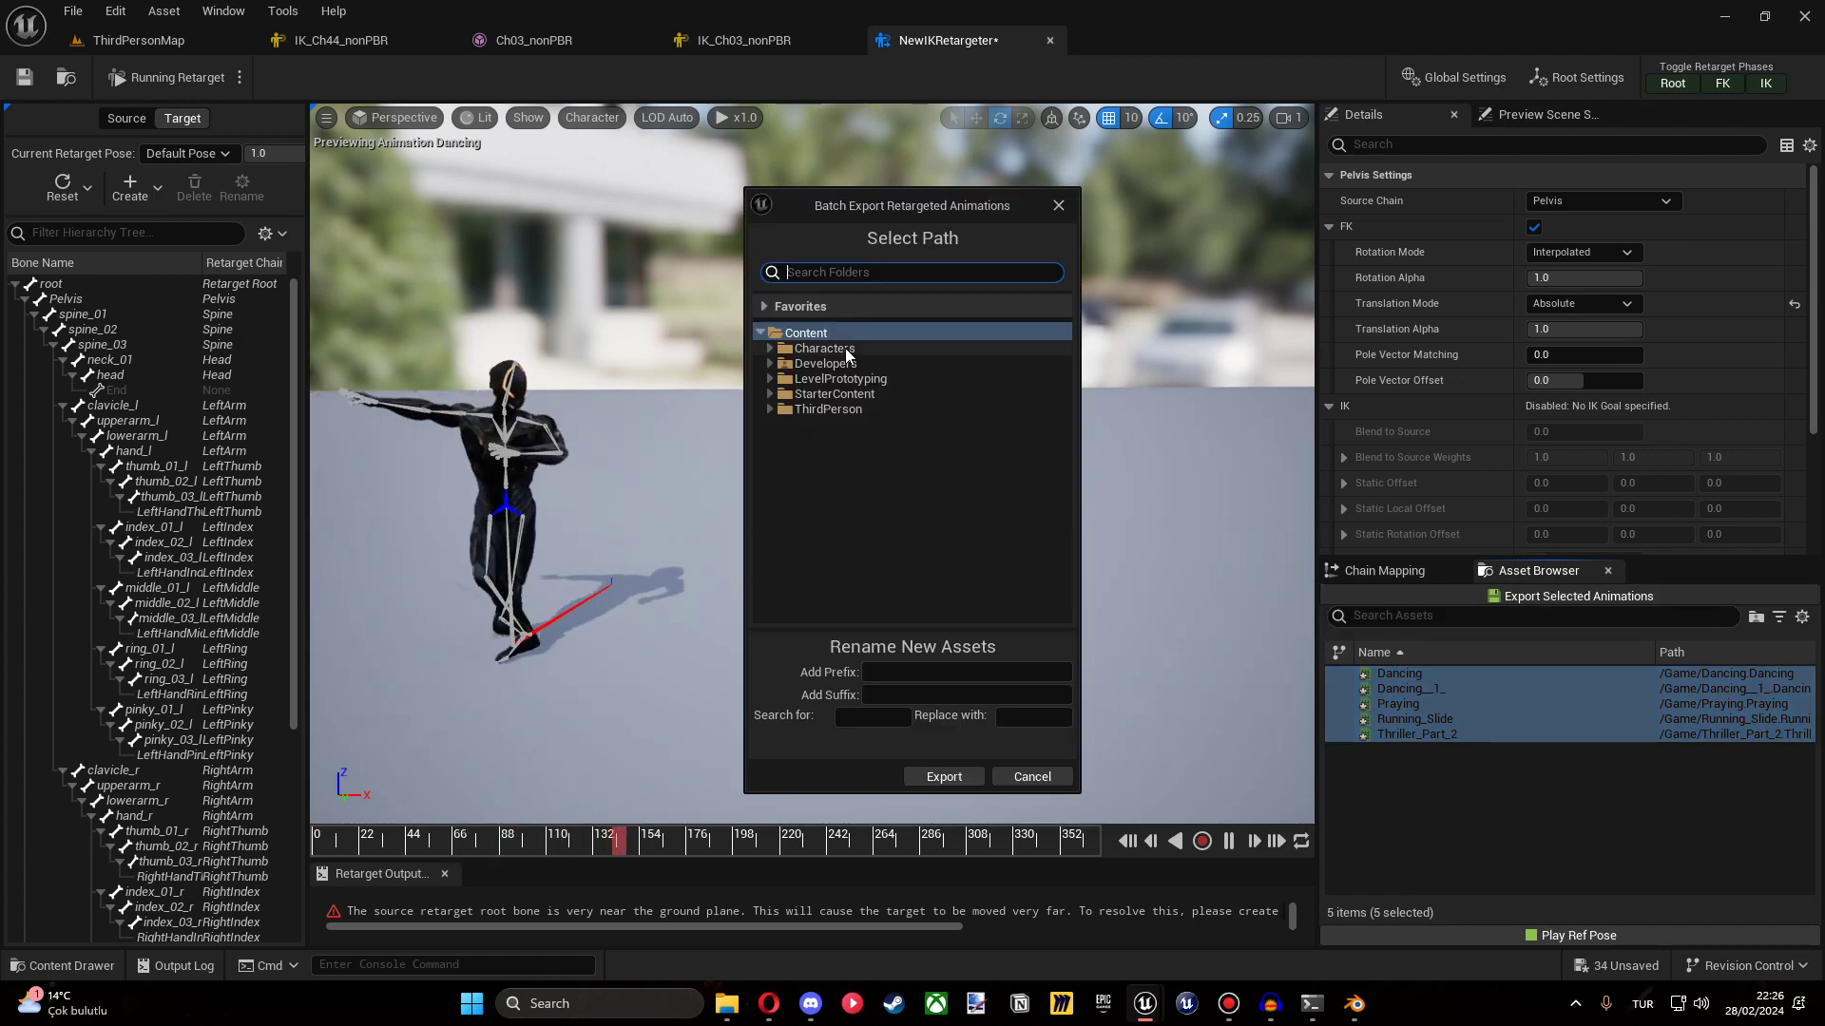
left_click(840, 414)
left_click(977, 774)
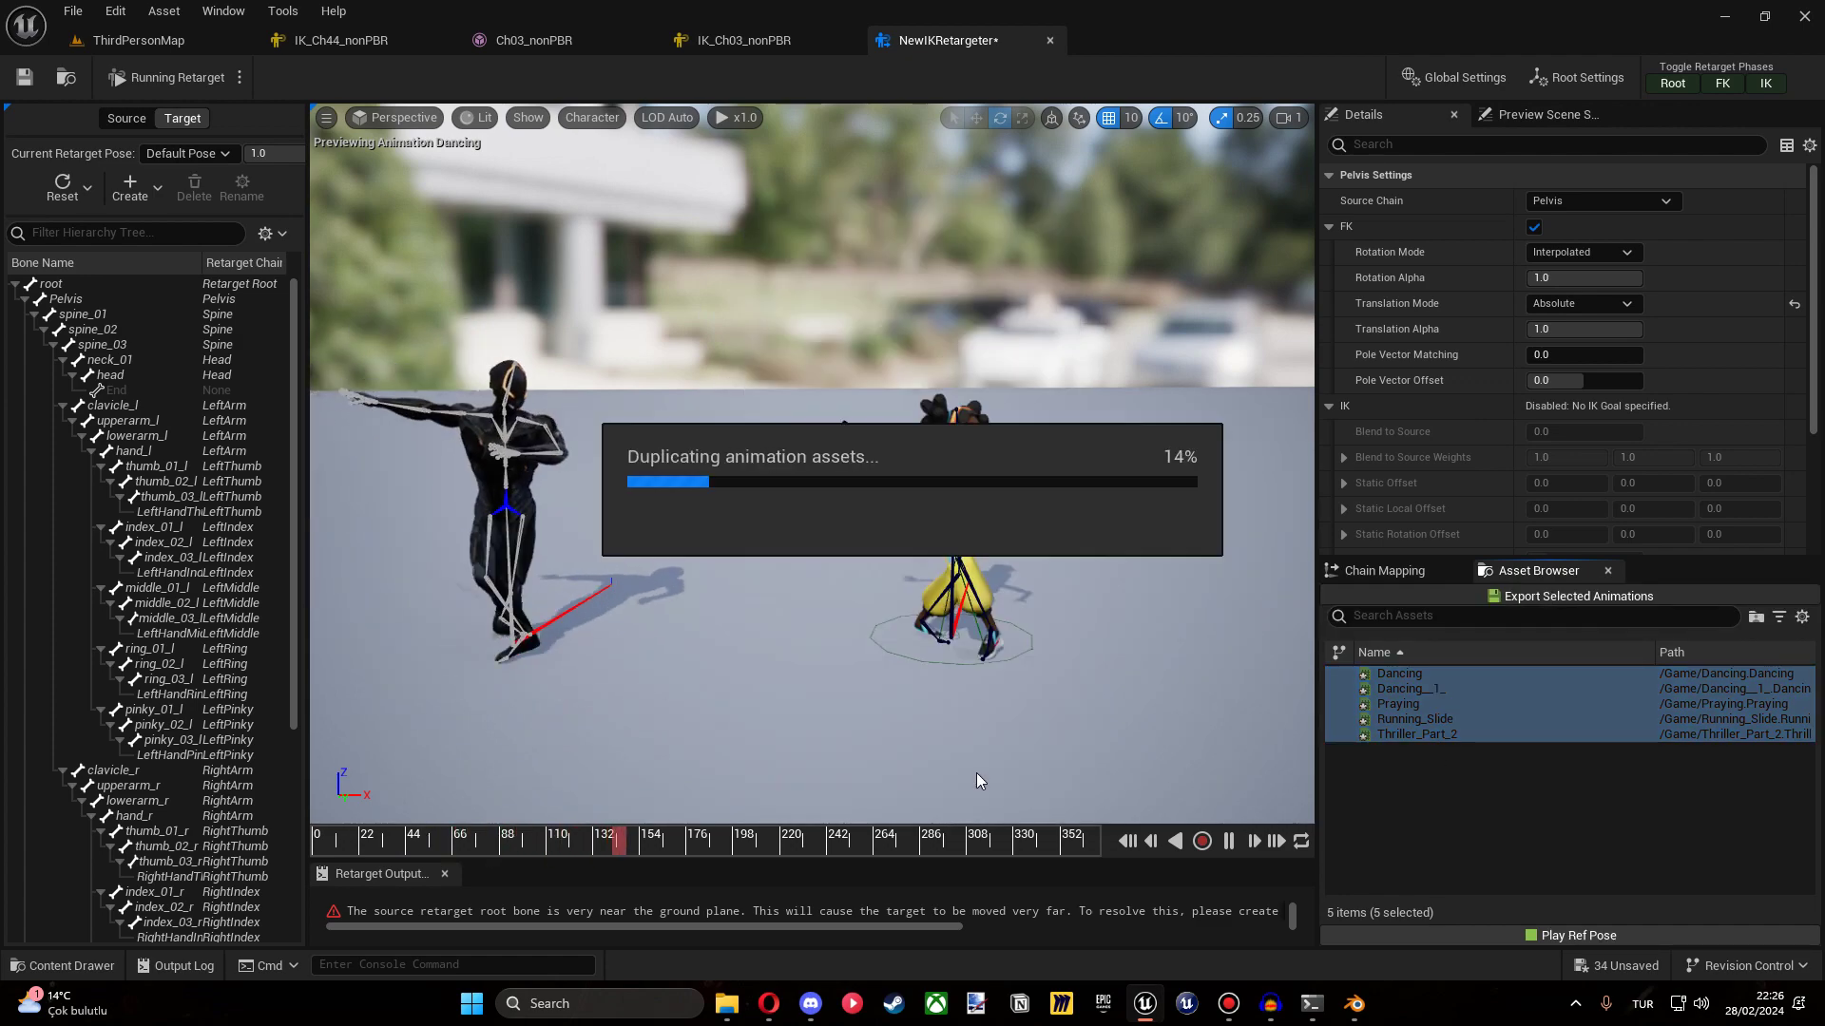
left_click(1334, 487)
Open the retargeted Praying animation to preview it.
double_click(1333, 486)
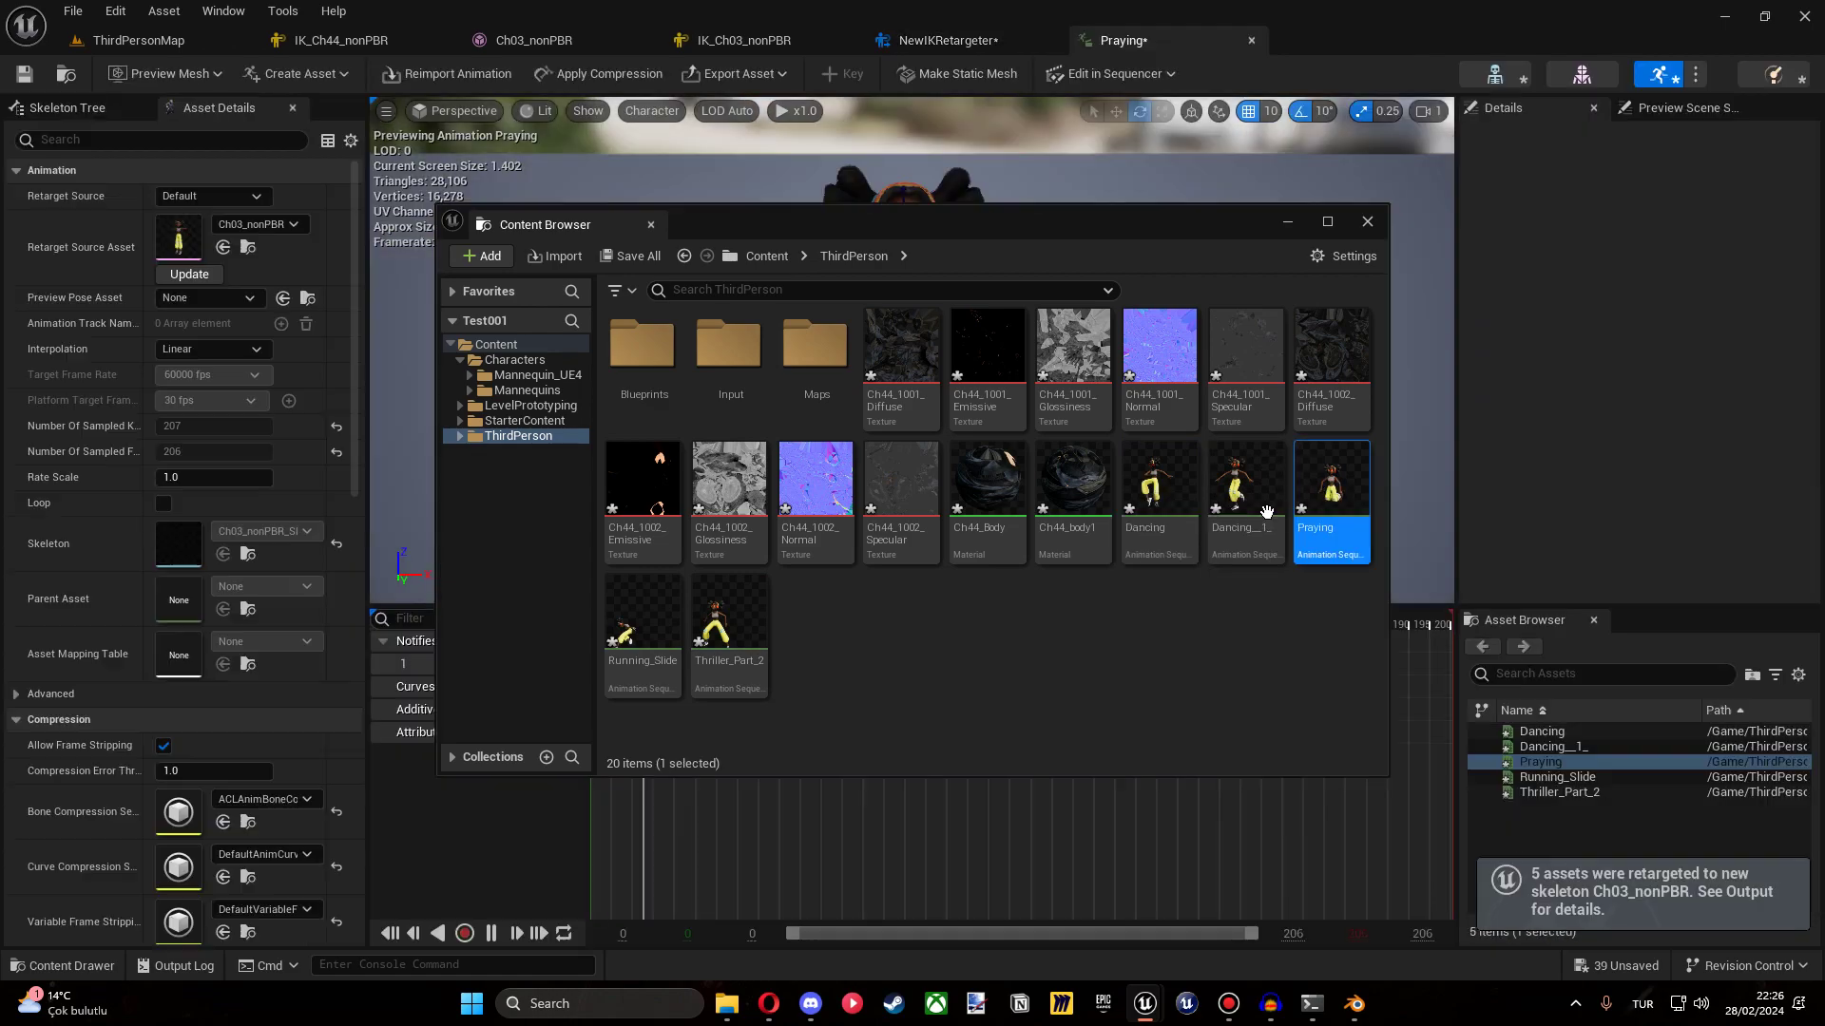
left_click(1288, 221)
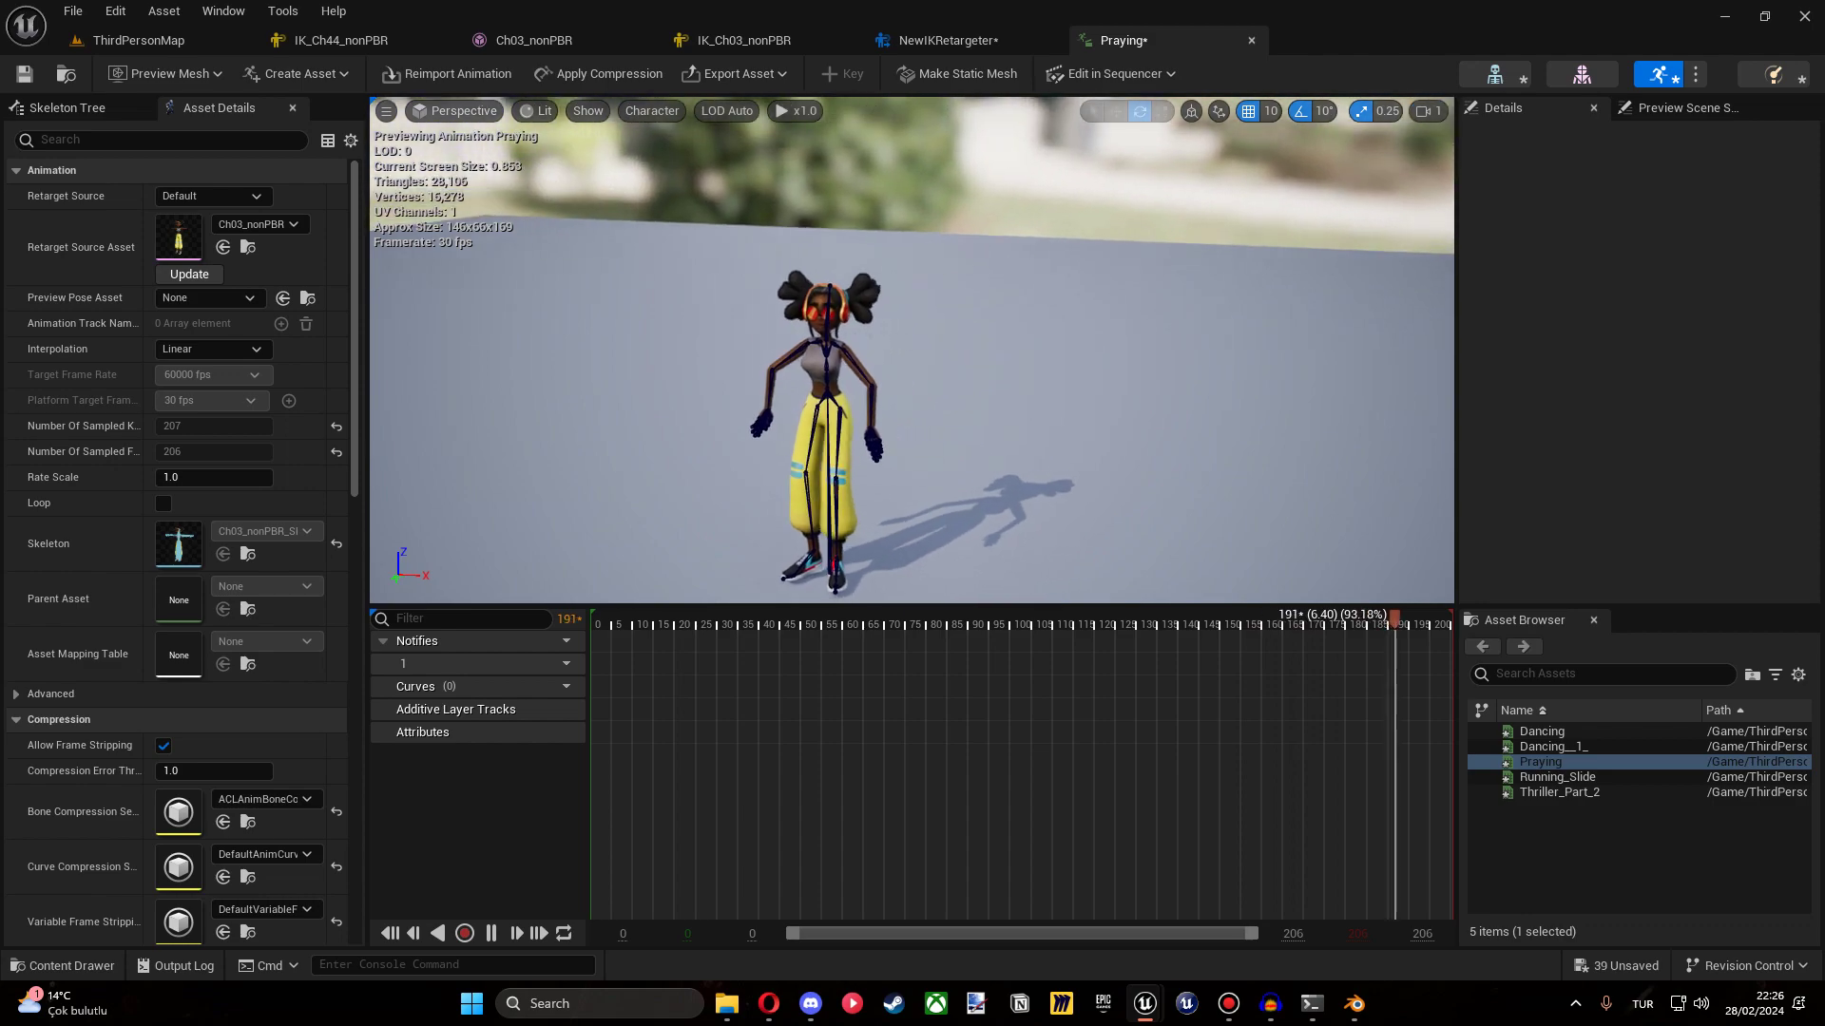
left_click(62, 965)
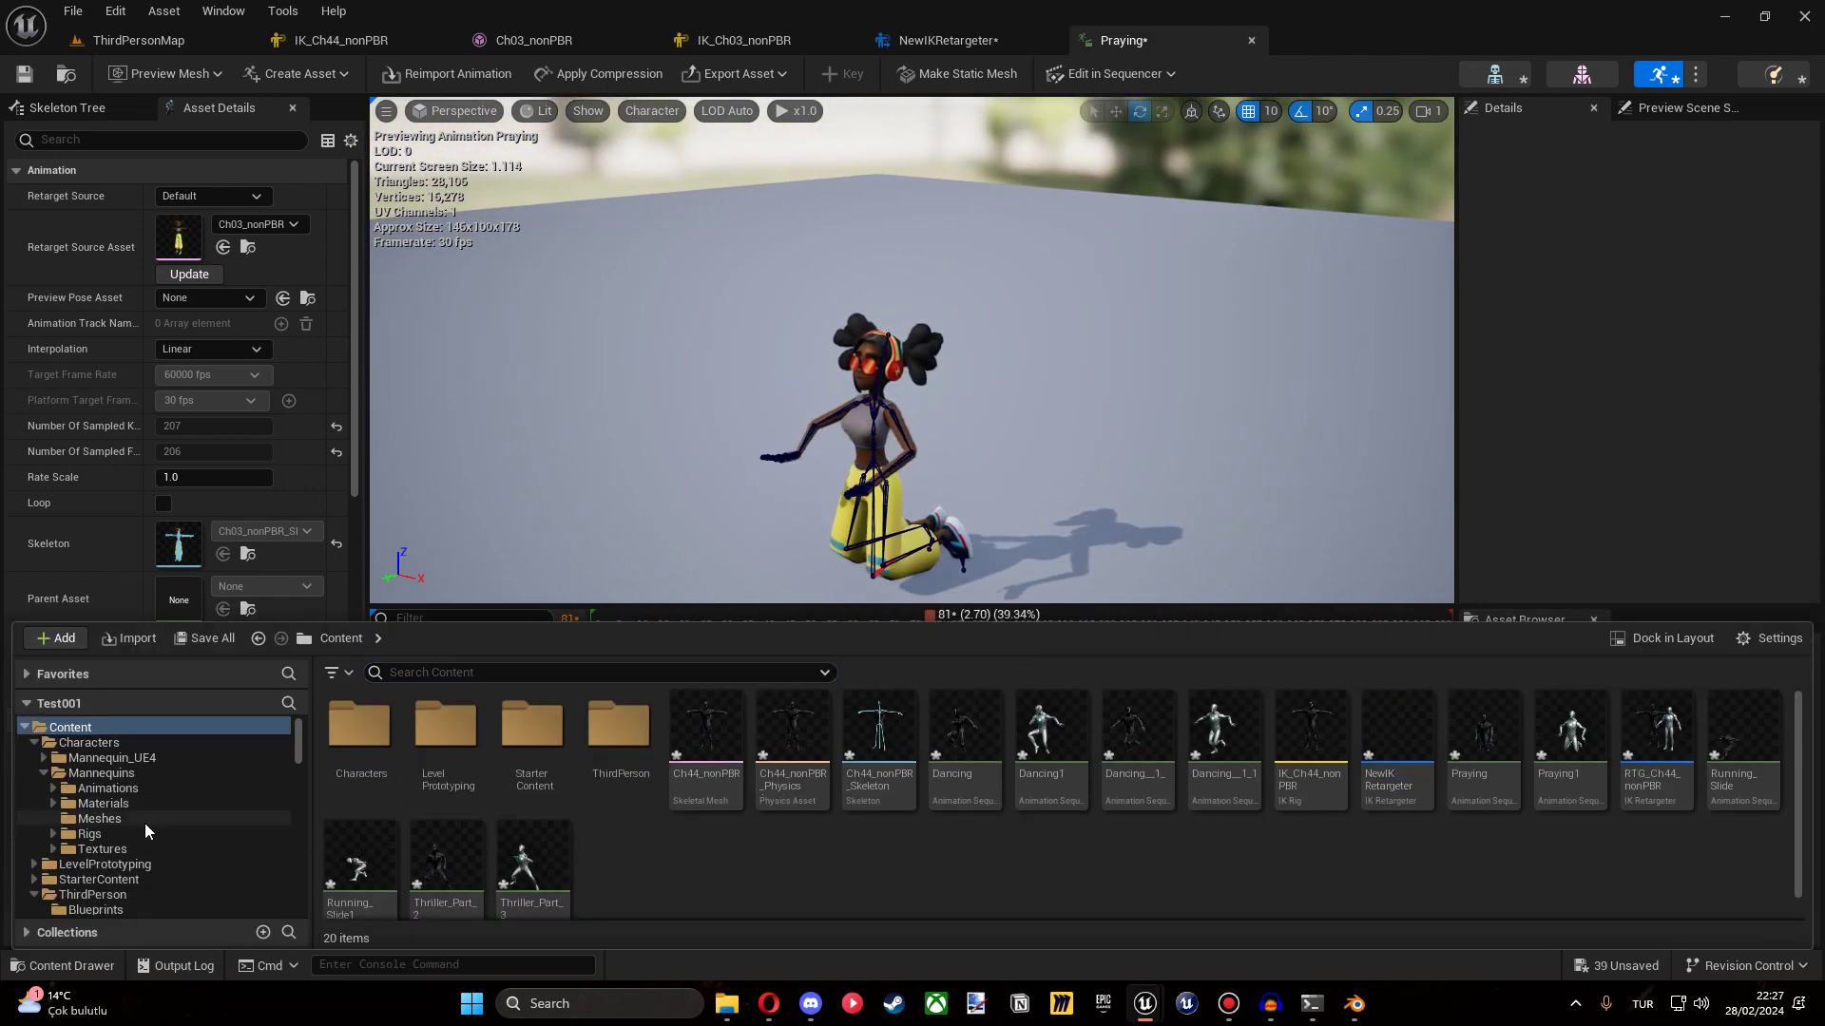
Open the retargeted Running_Slide animation and leave its EnableRootMotion setting off.
double_click(359, 860)
scroll(173, 692, "down", 5)
left_click(164, 700)
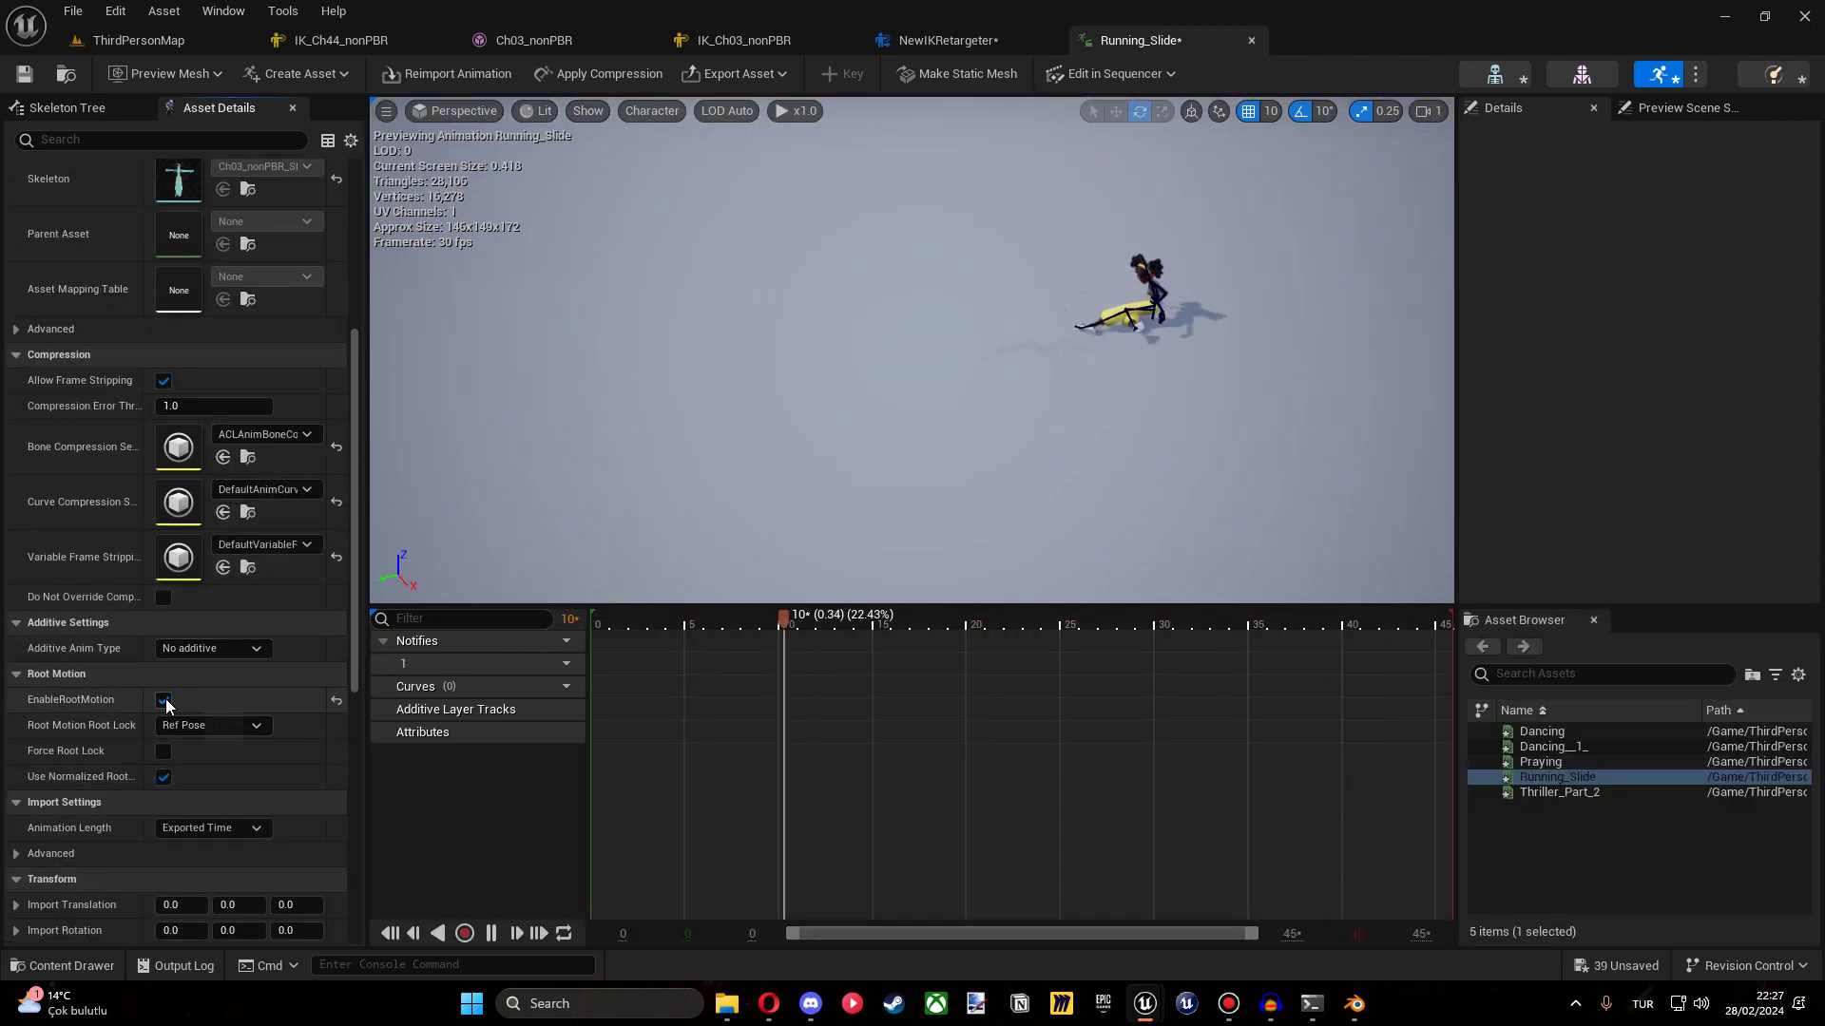
left_click(164, 701)
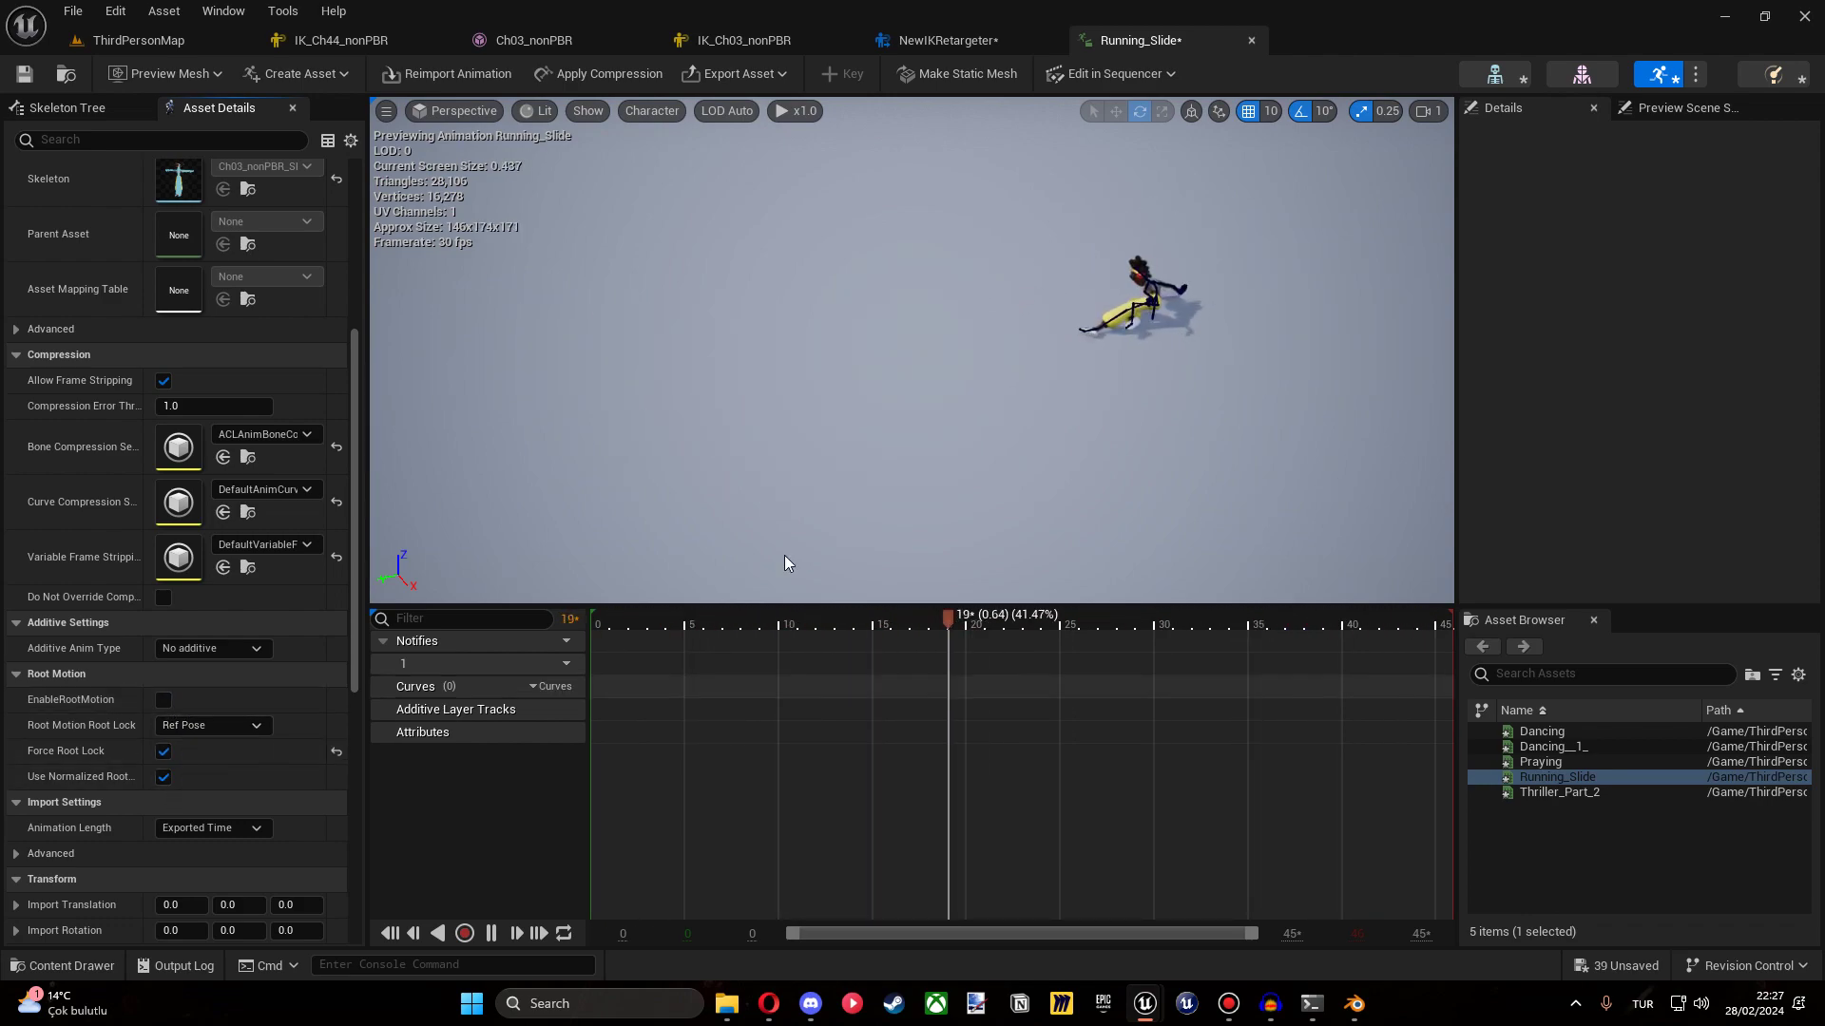
right_click_drag(786, 562, 786, 561)
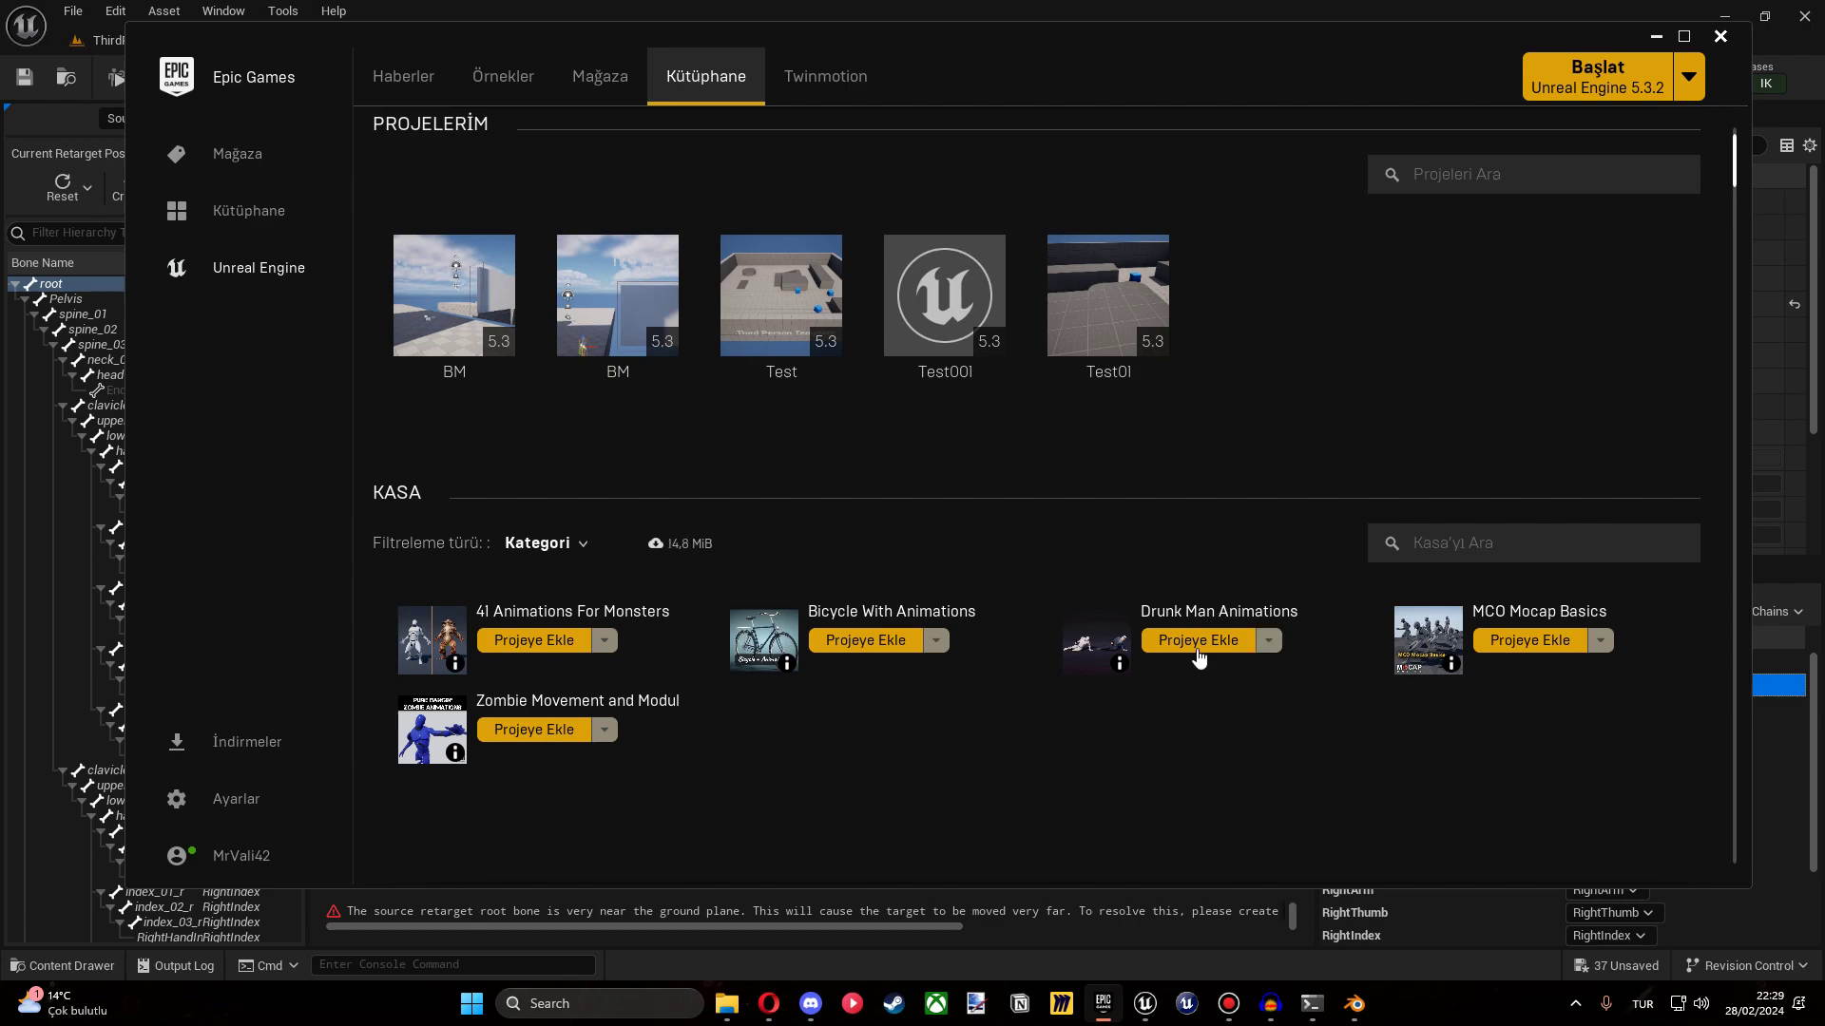
Add the Drunk Man Animations vault pack to the Test001 project.
left_click(1237, 644)
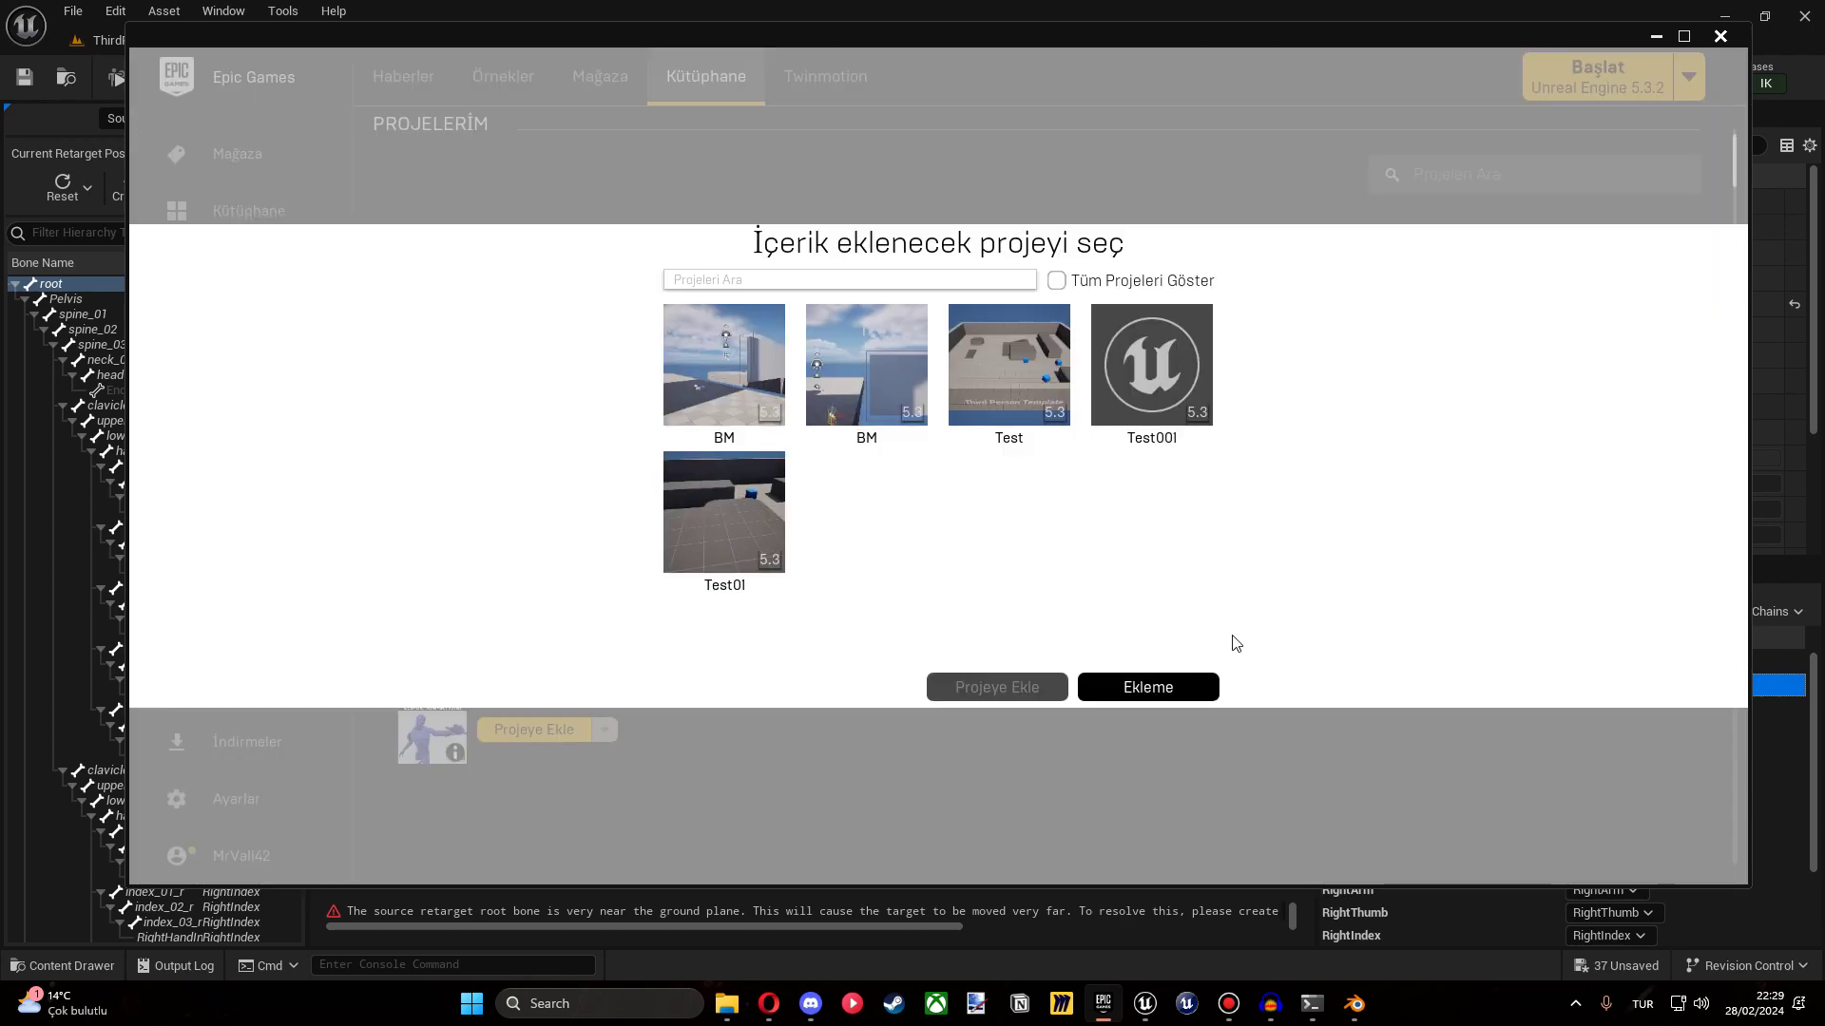
left_click(1202, 686)
left_click(138, 40)
left_click(61, 966)
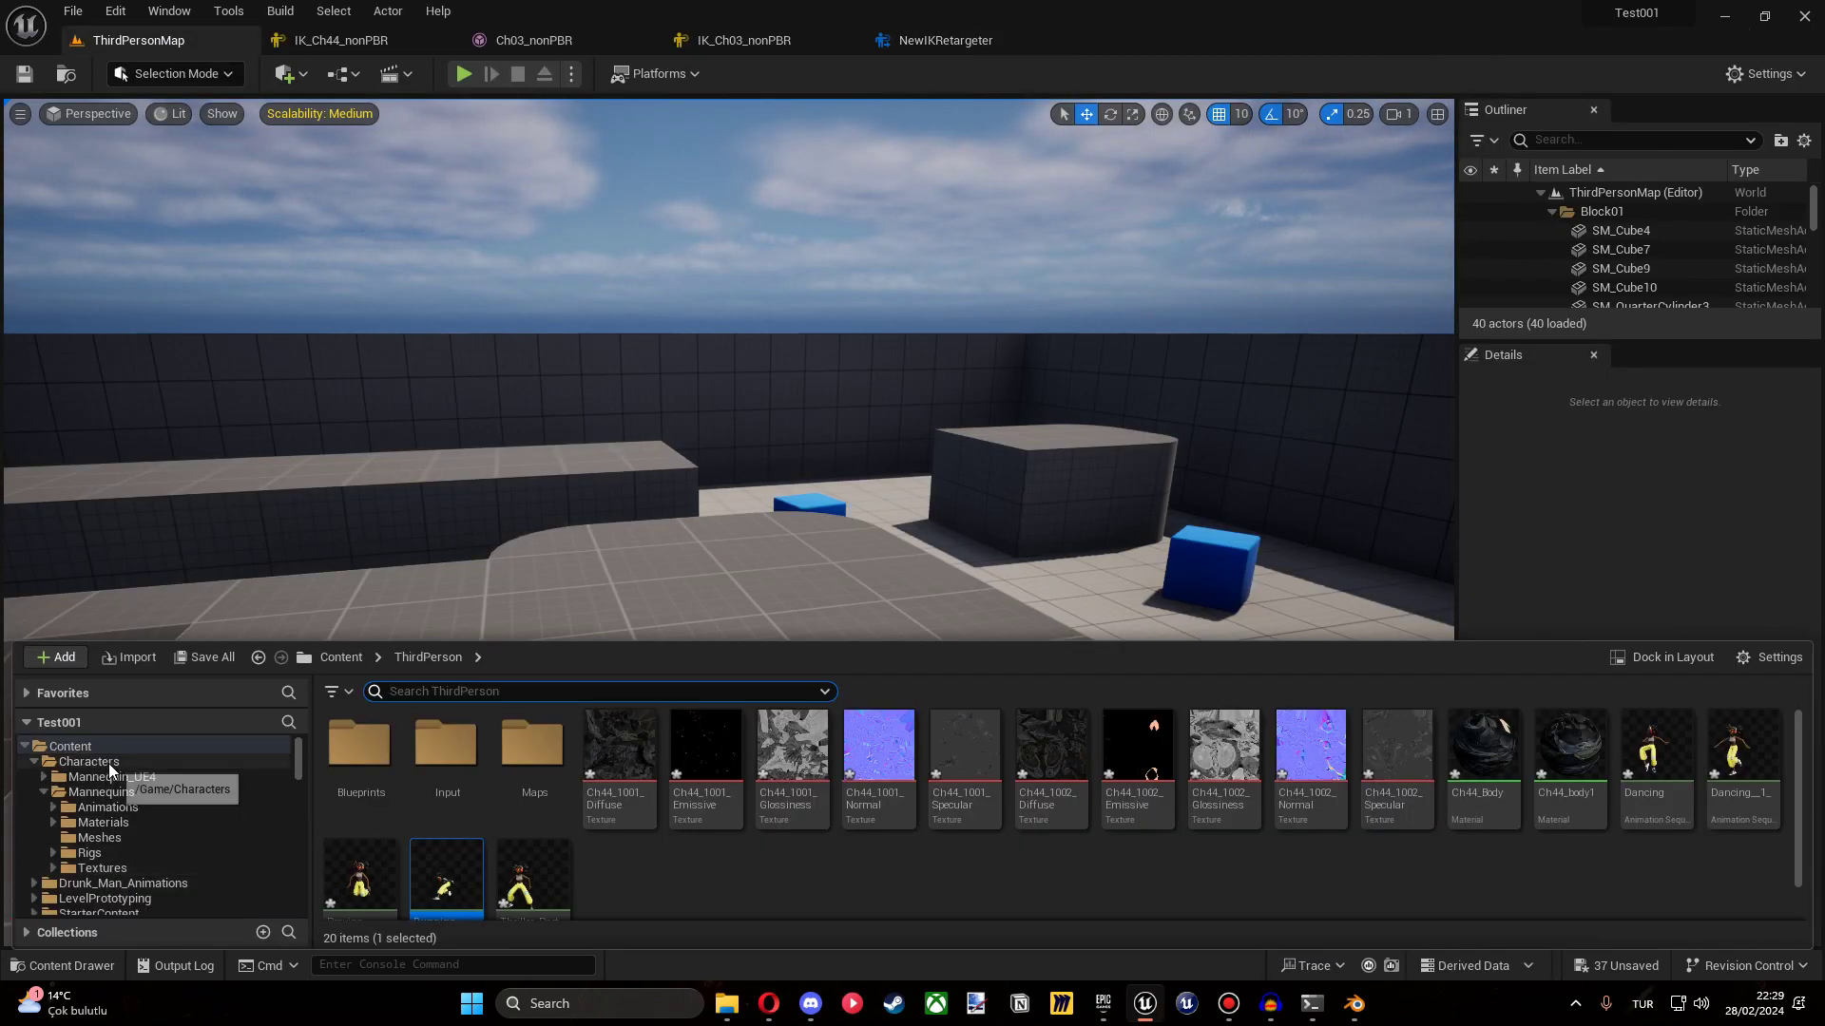
Create an IK rig from the Drunk Man SK_Mannequin mesh and open it.
left_click(110, 747)
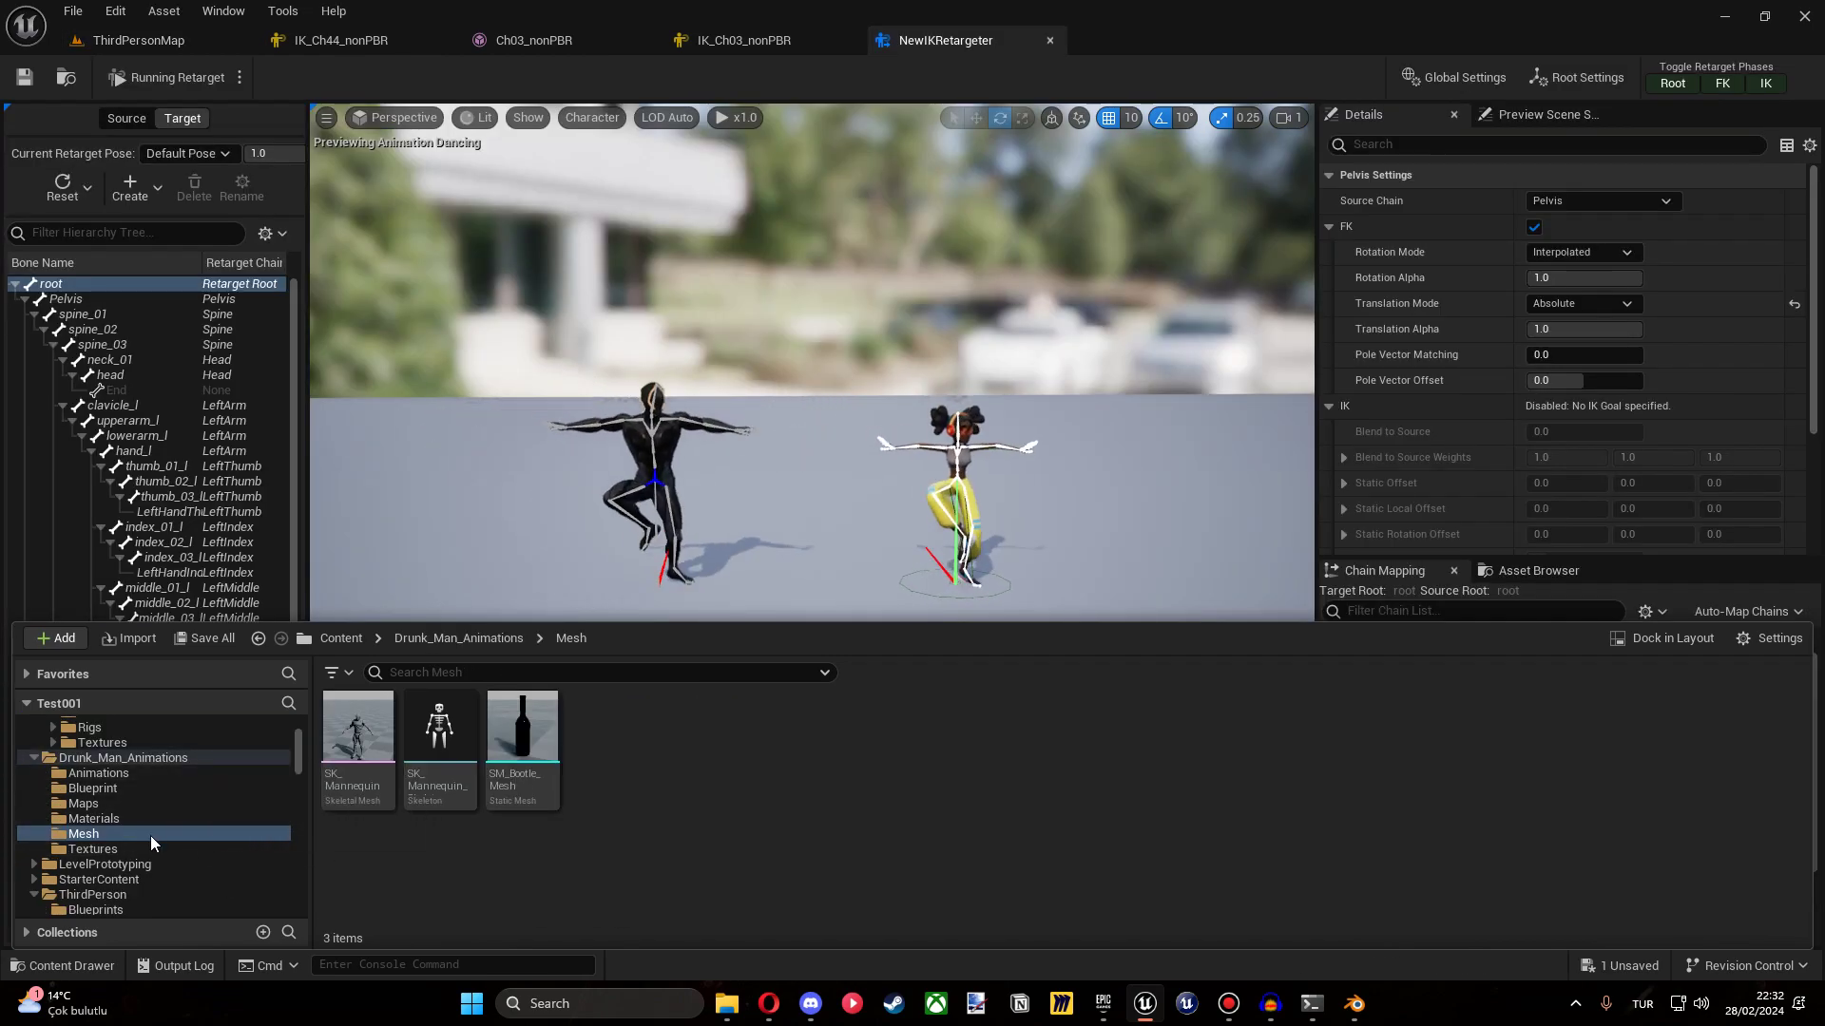
left_click(350, 741)
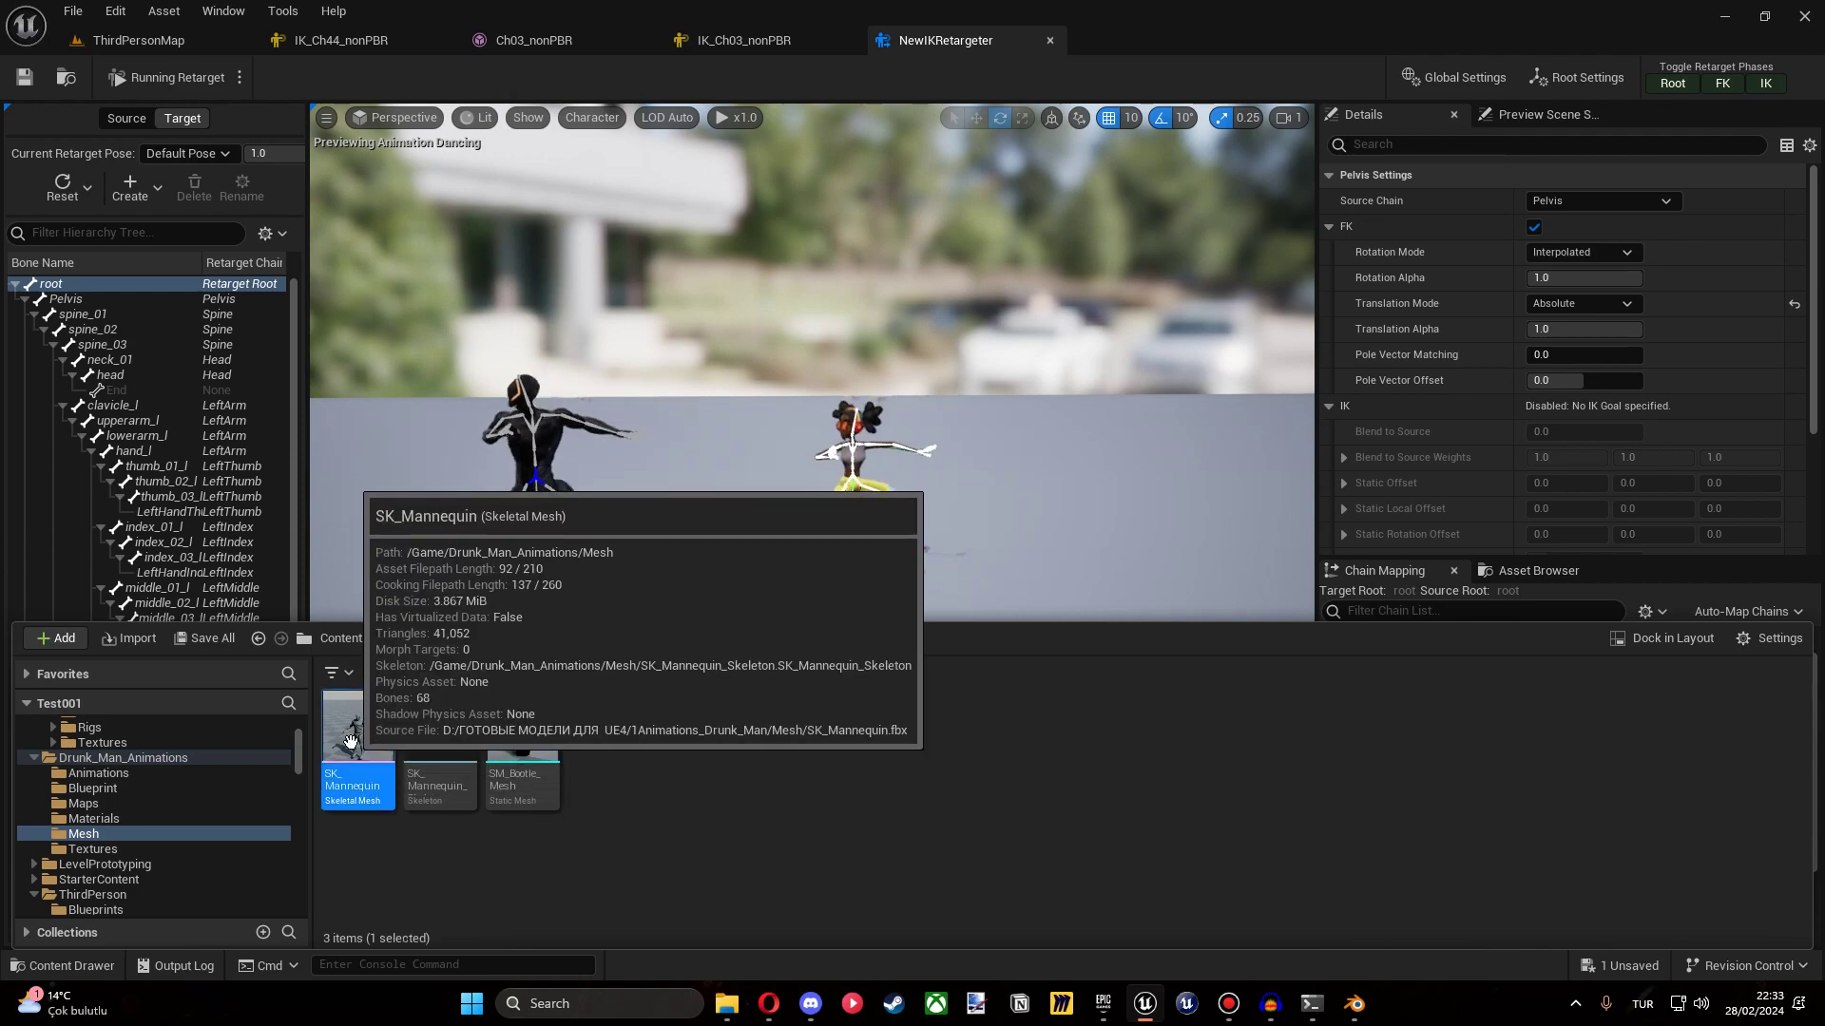
right_click(350, 741)
key("Escape")
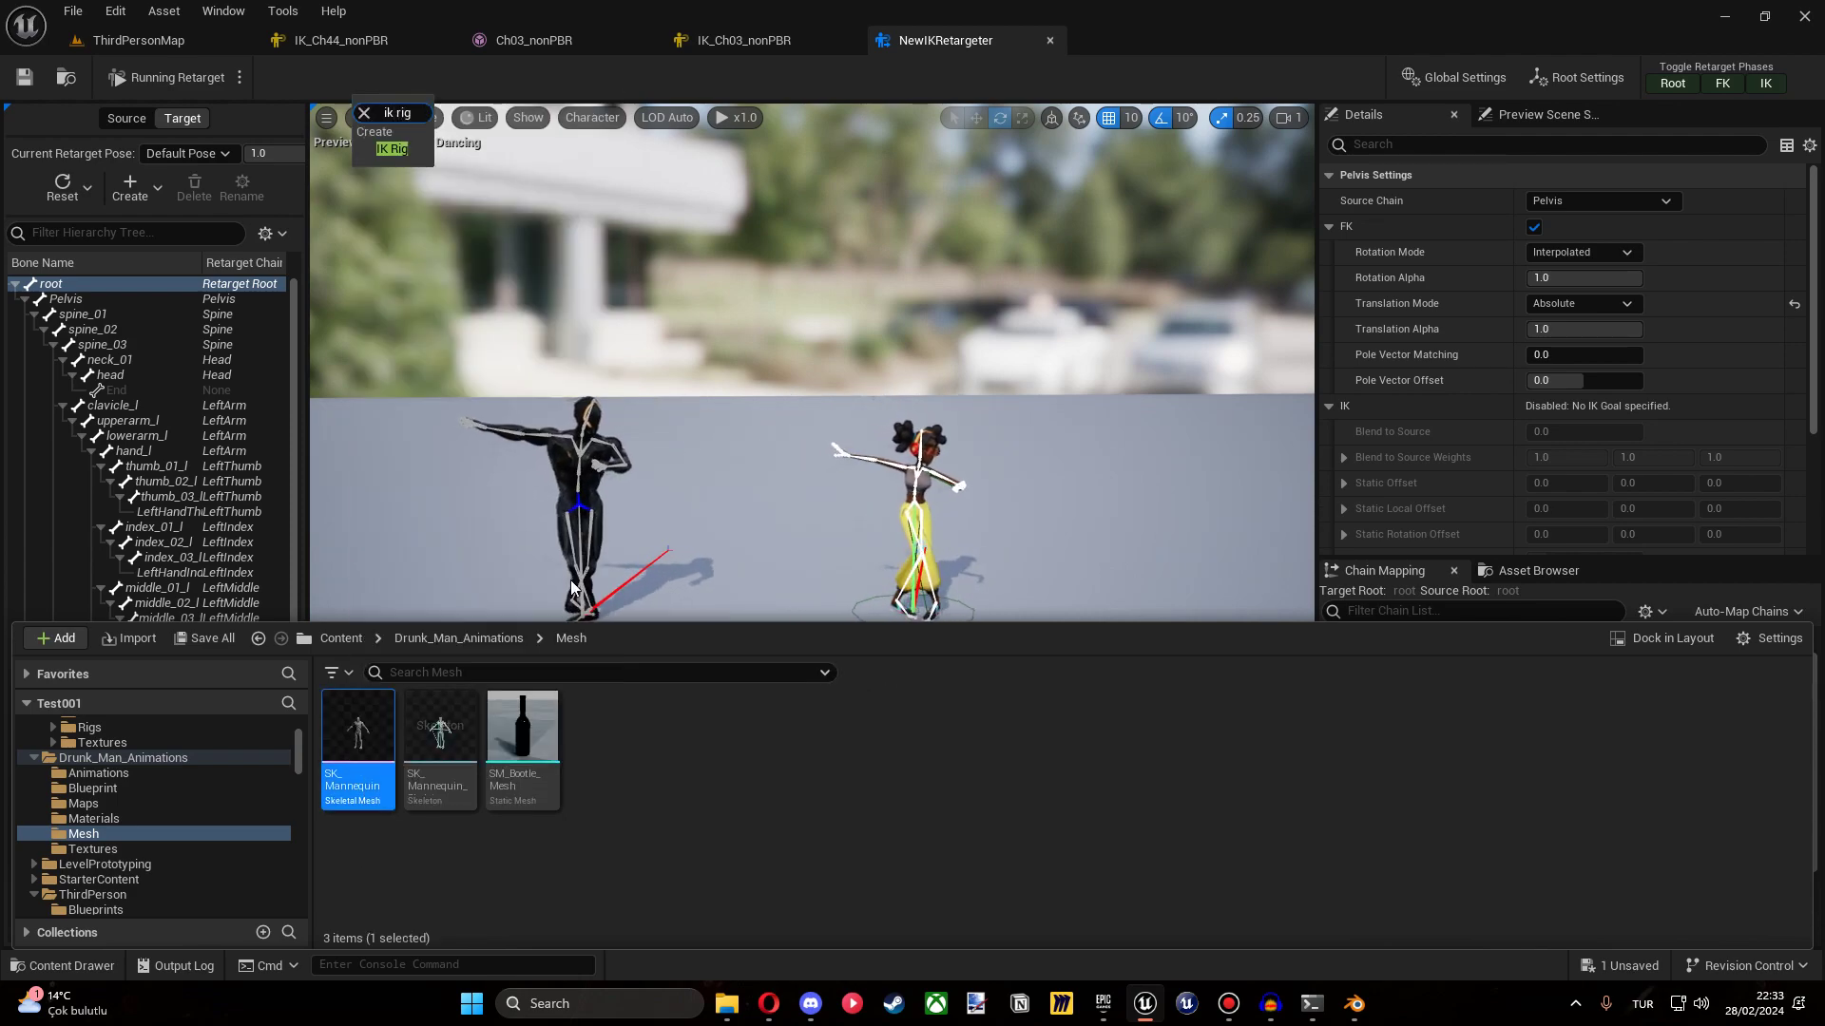
double_click(624, 727)
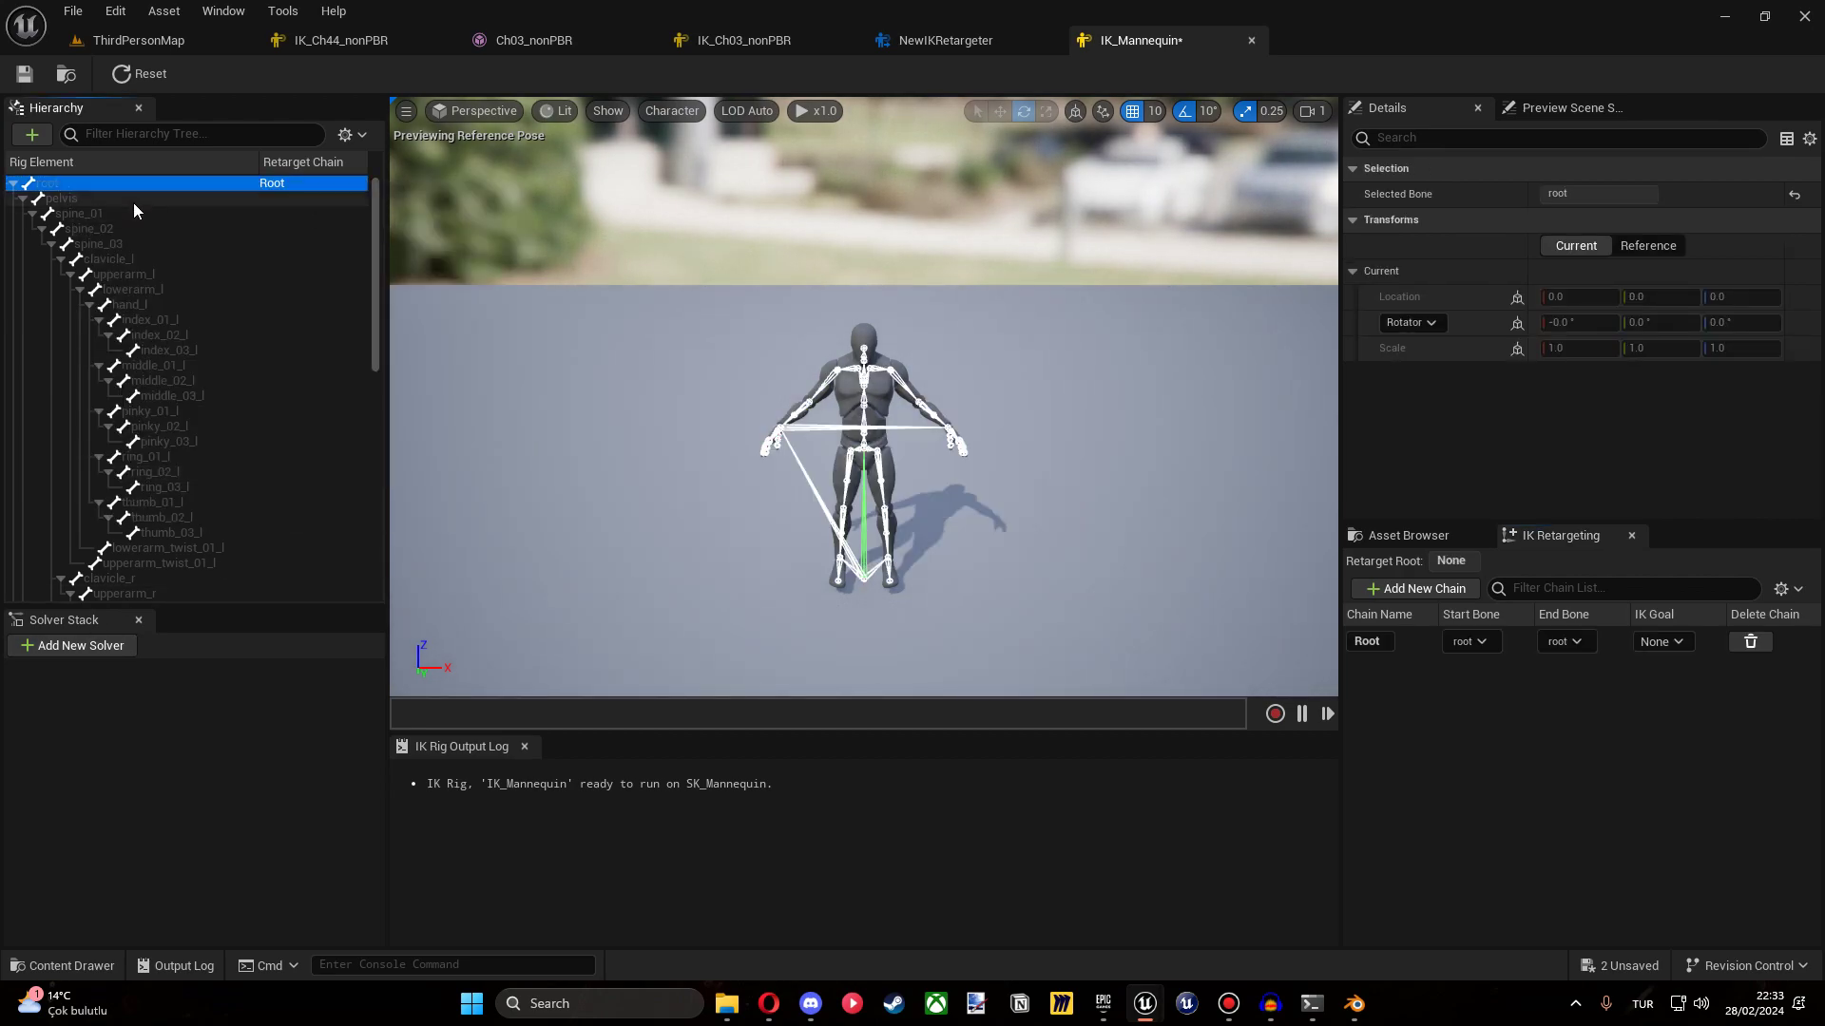
Add Root, Pelvis, Spine, LeftArm (clavicle_l to hand_l) and LeftThumb retarget chains.
left_click(815, 551)
left_click(109, 258)
left_click(128, 304, "shift")
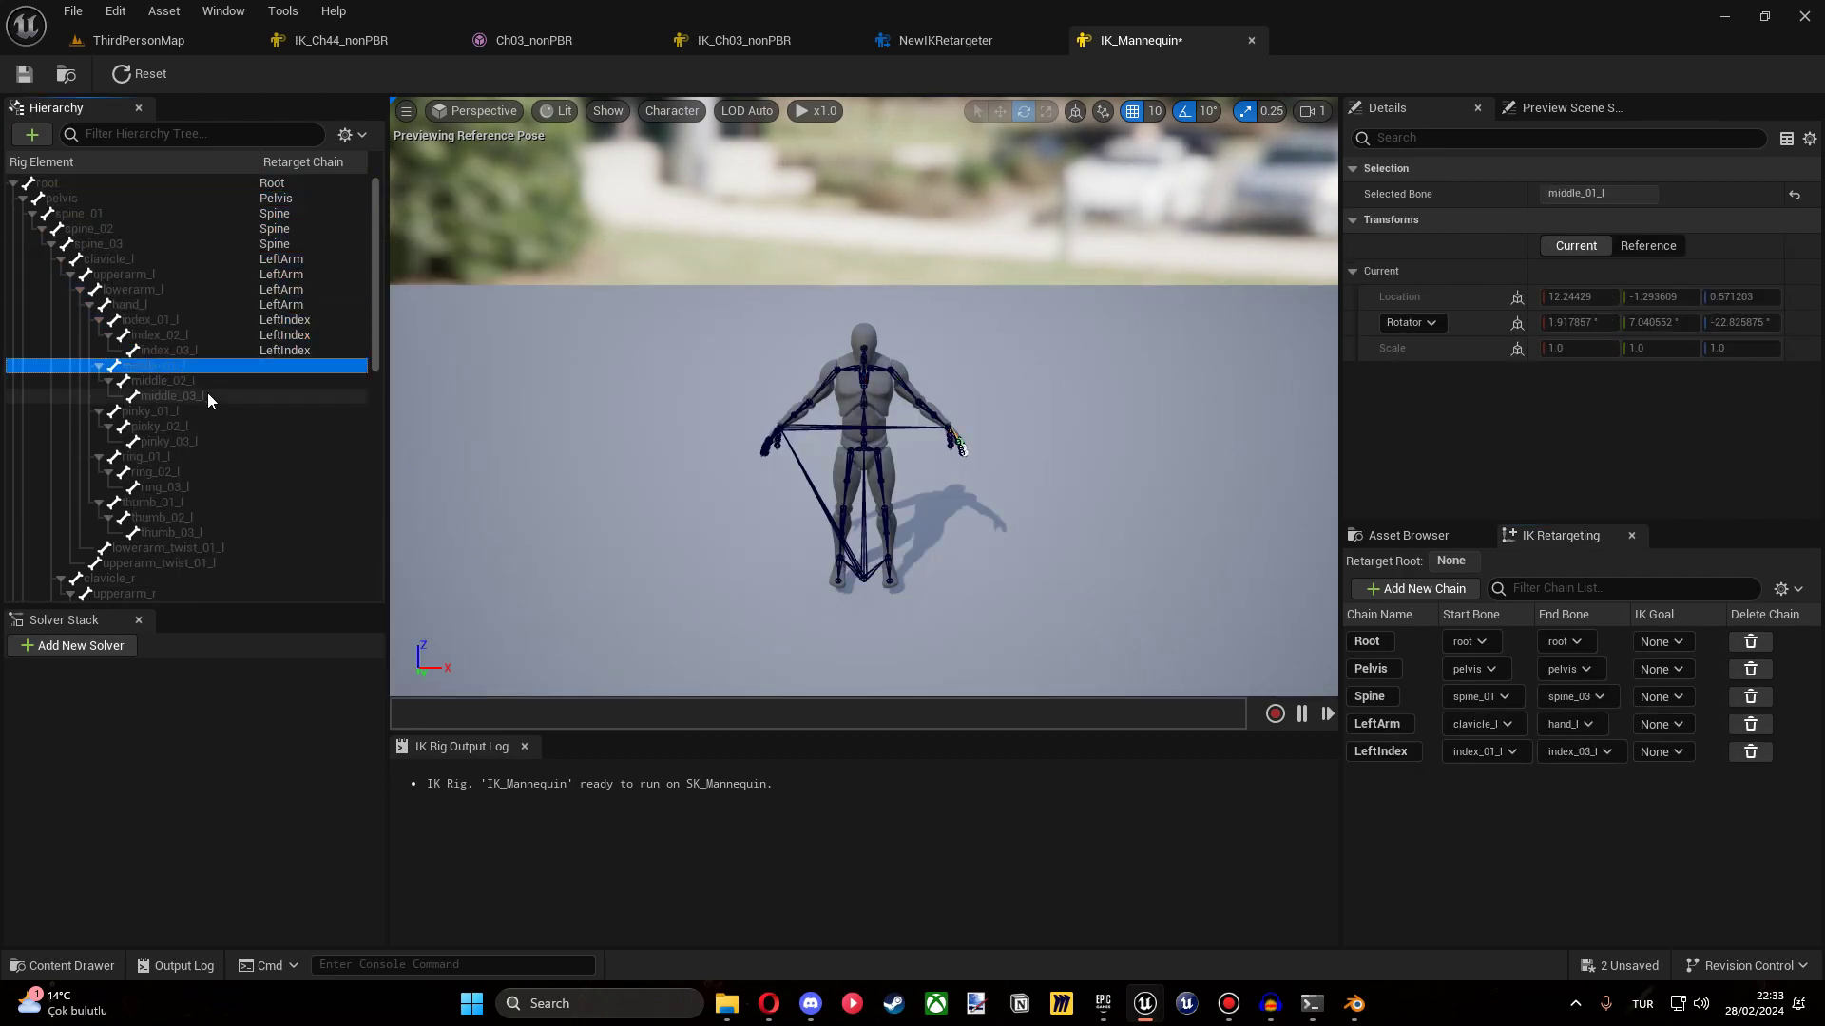
left_click(152, 502)
left_click(171, 532, "shift")
right_click(220, 534)
left_click(267, 671)
scroll(214, 441, "down", 3)
scroll(214, 441, "down", 10)
Add LeftLeg retarget chains running down to ball_l.
left_click(76, 321)
left_click(143, 380, "shift")
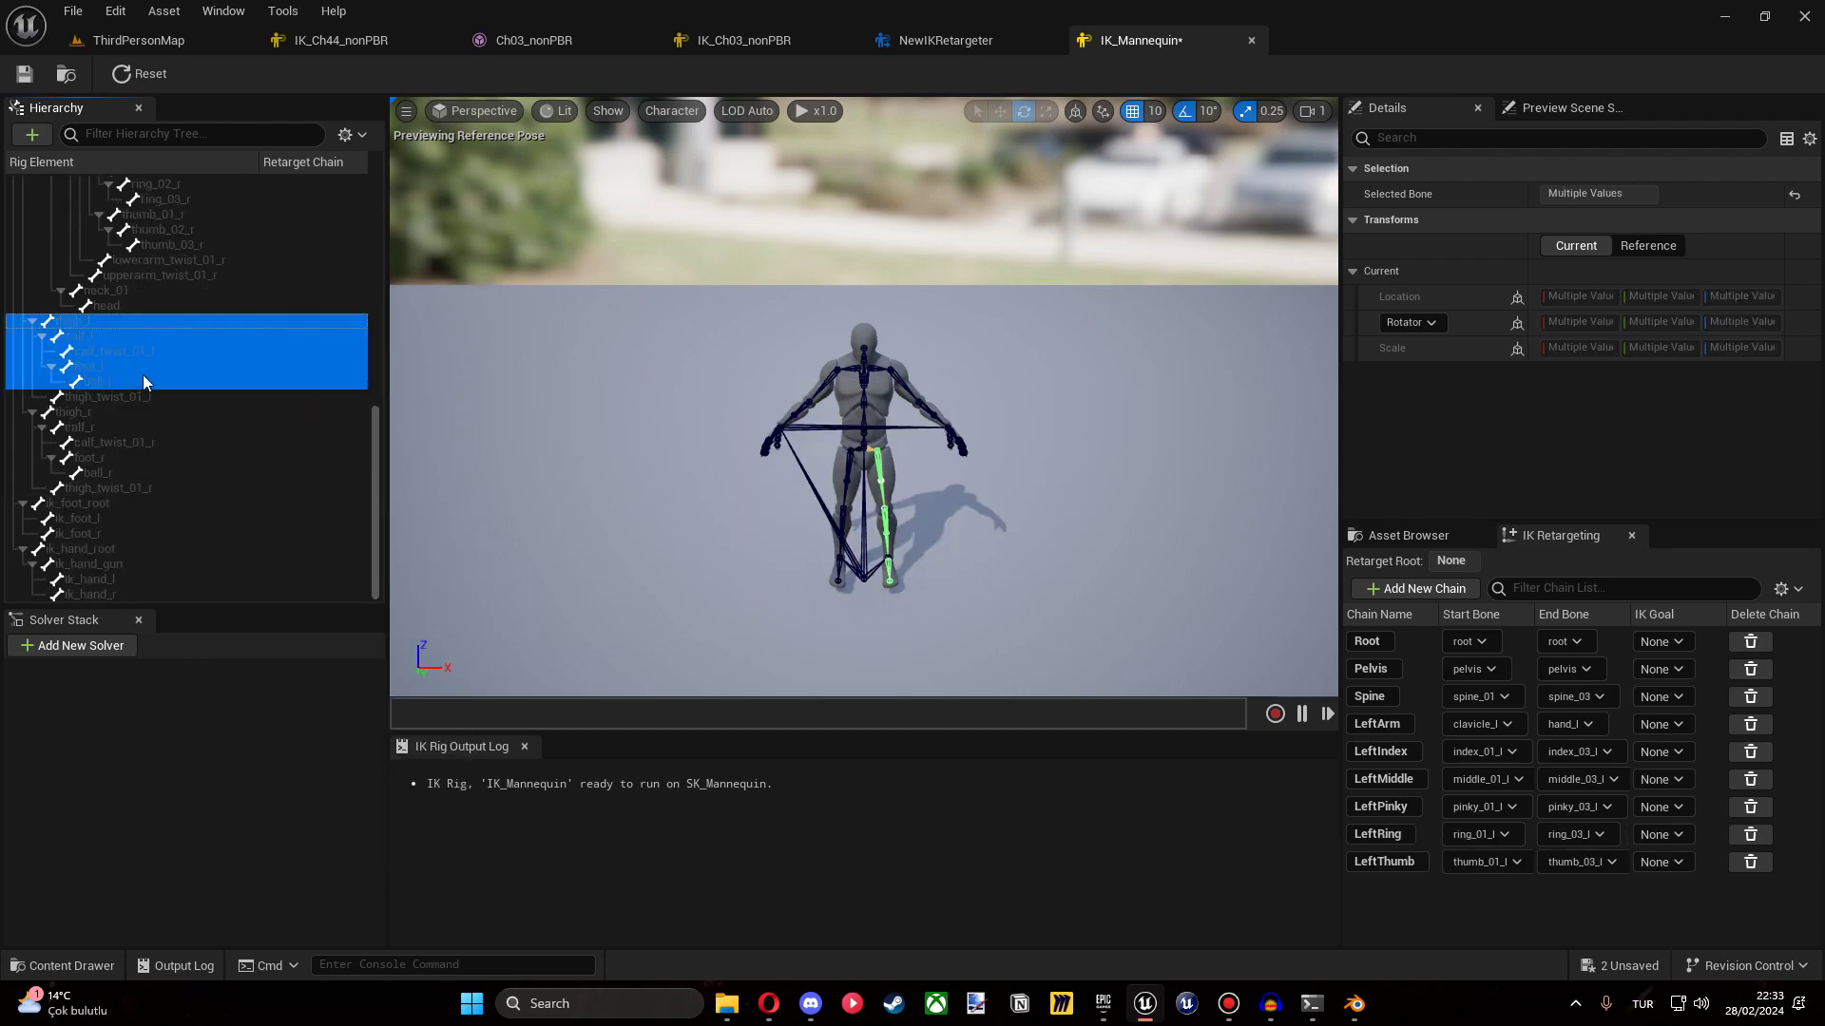
right_click(190, 371)
left_click(236, 507)
left_click(241, 304)
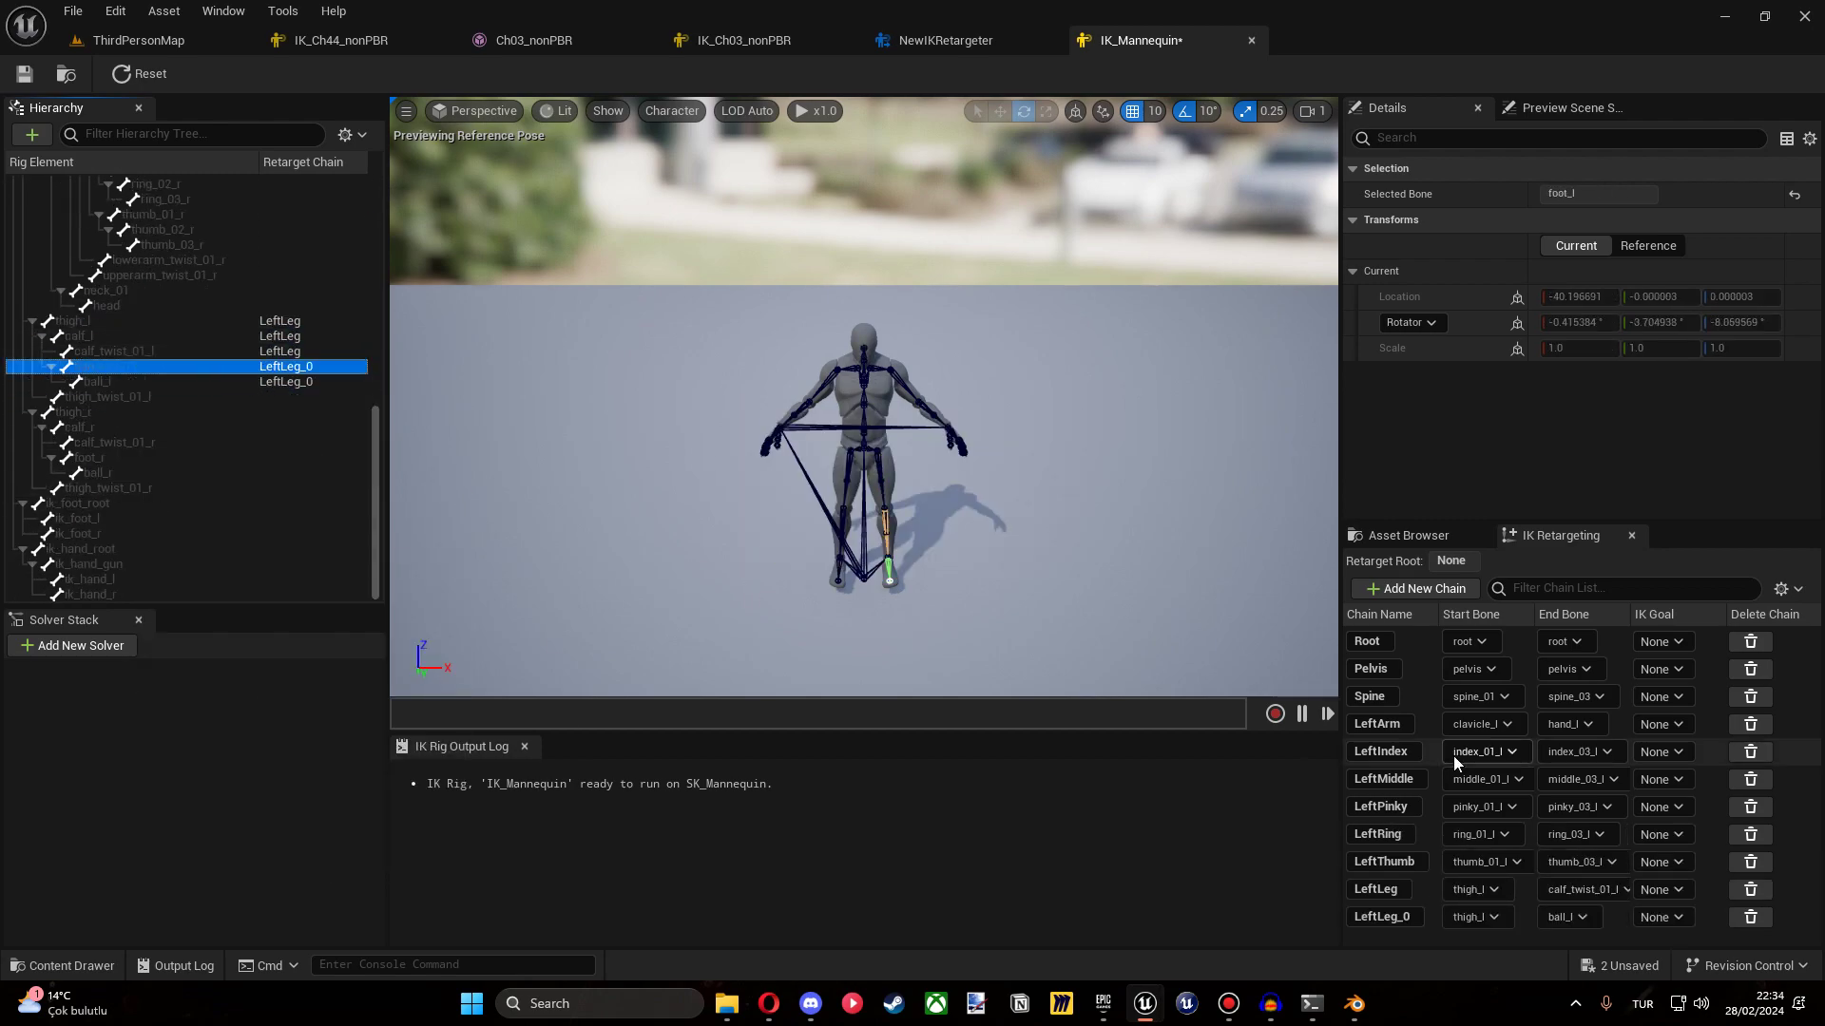
Set root as the retarget root and add a Full Body IK solver.
scroll(308, 528, "up", 15)
right_click(48, 182)
left_click(285, 209)
left_click(72, 645)
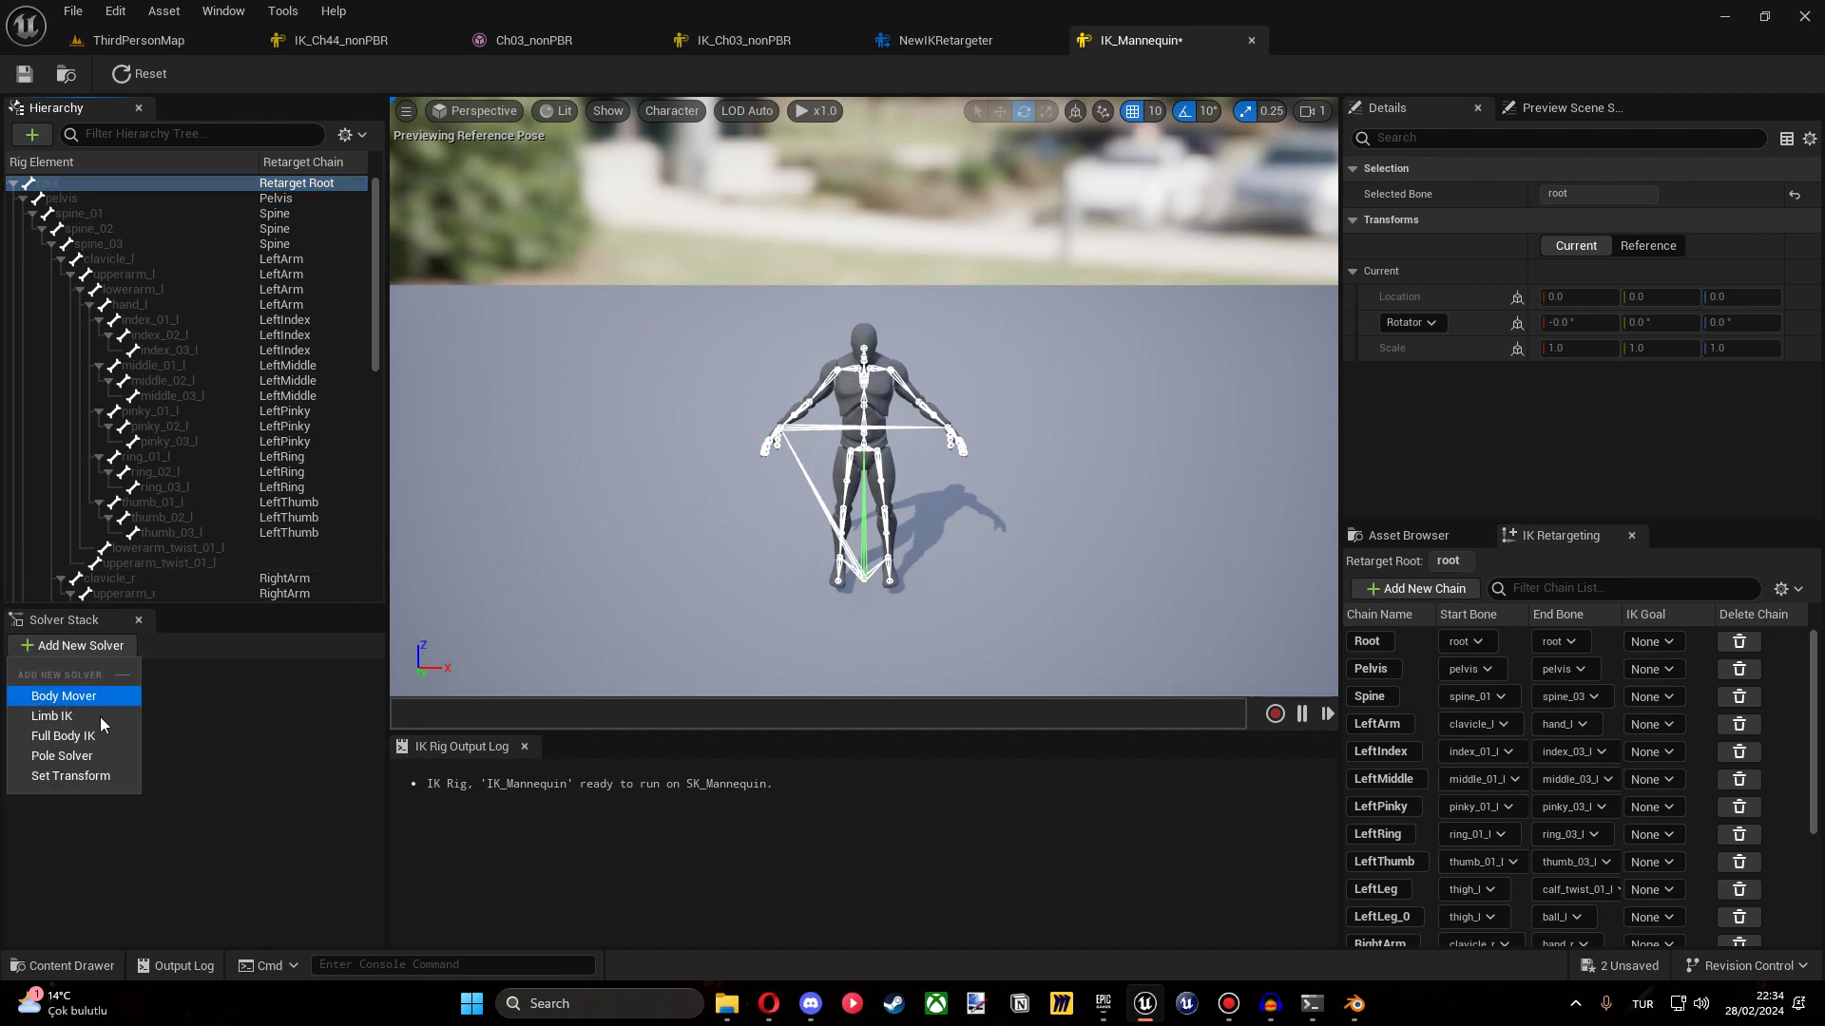
left_click(63, 736)
left_click(63, 966)
Create an IK retargeter from IK_Mannequin with IK_Ch44_nonPBR as target, previewing Anim_Drunk_Man_Down_2.
right_click(386, 704)
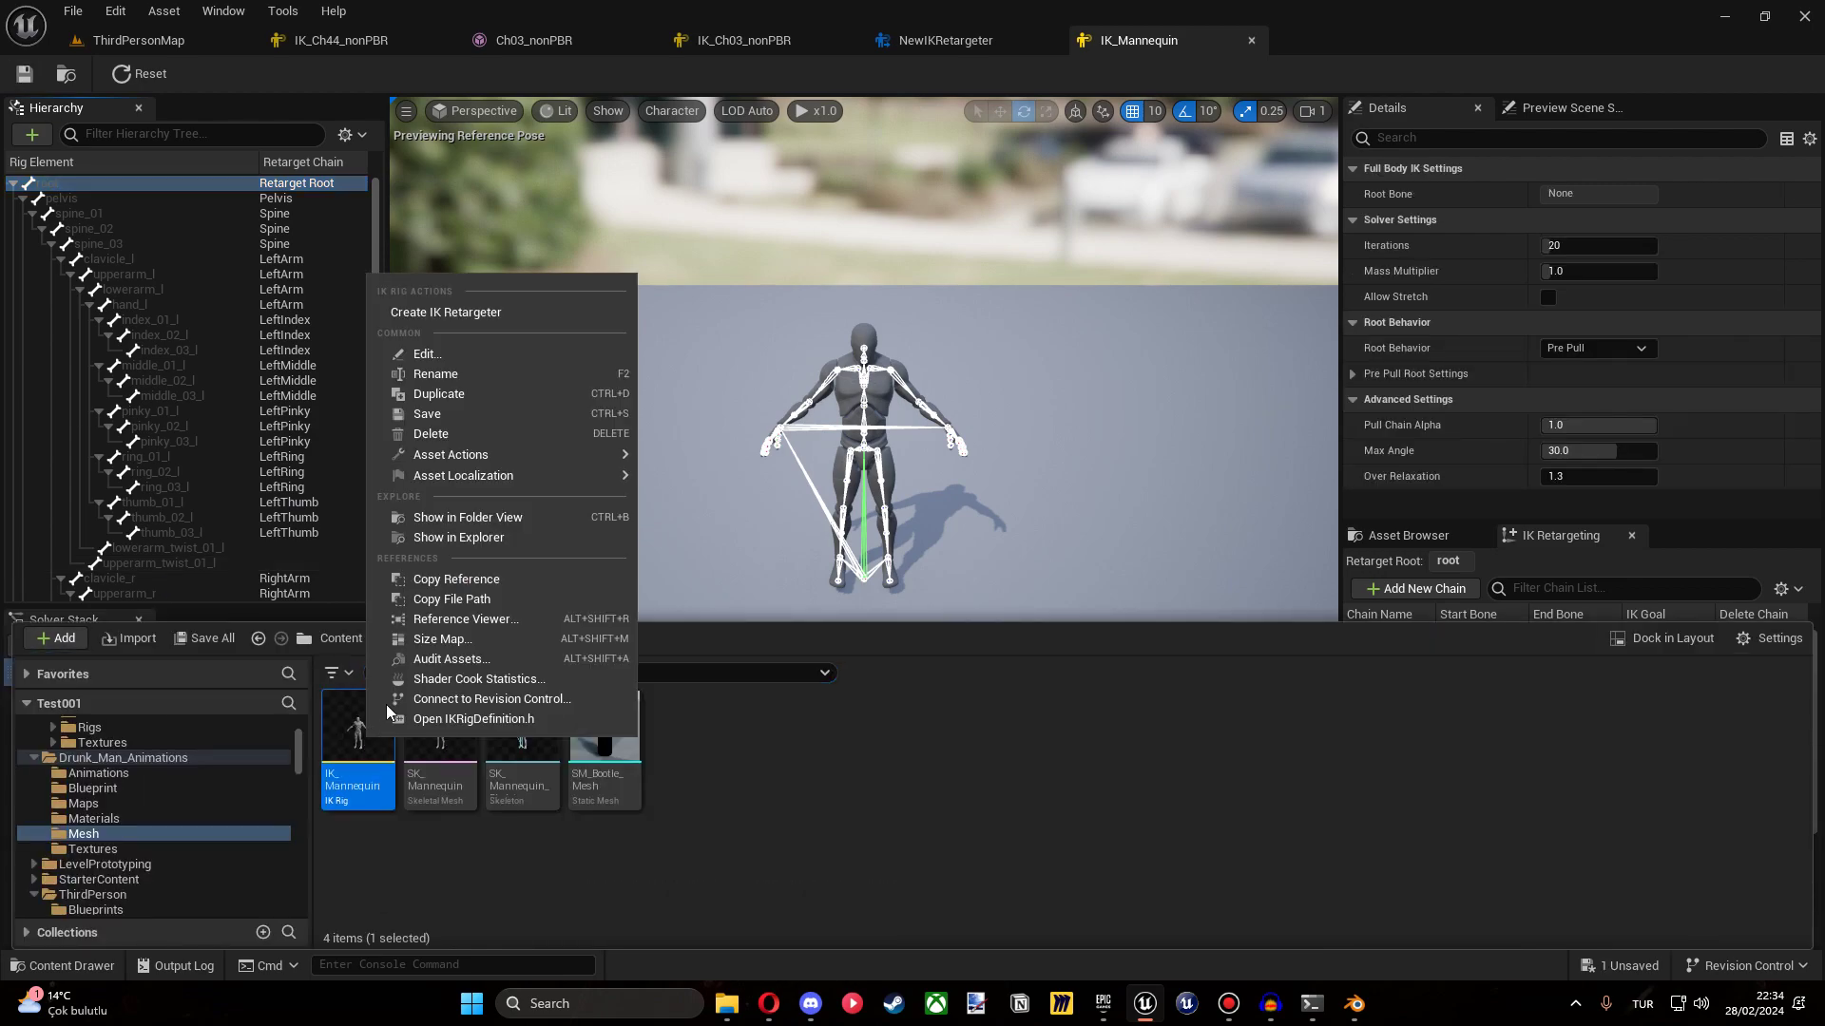
left_click(479, 312)
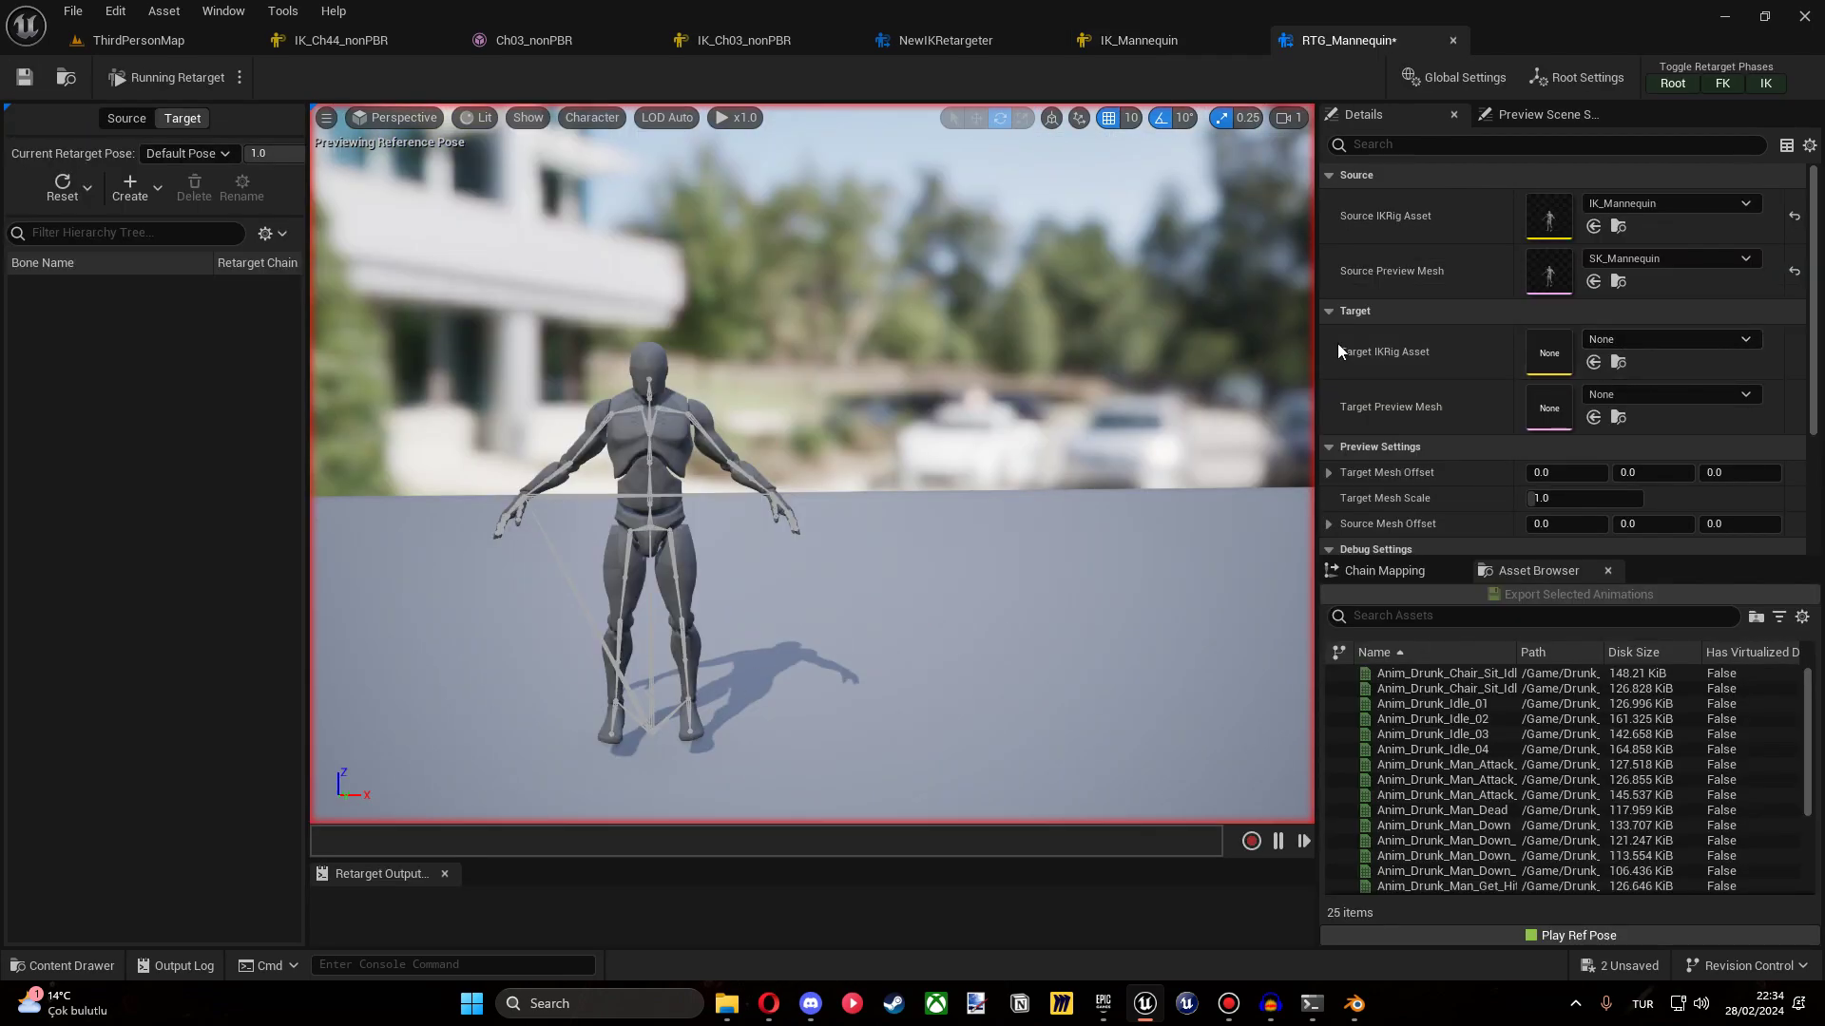
left_click(1651, 342)
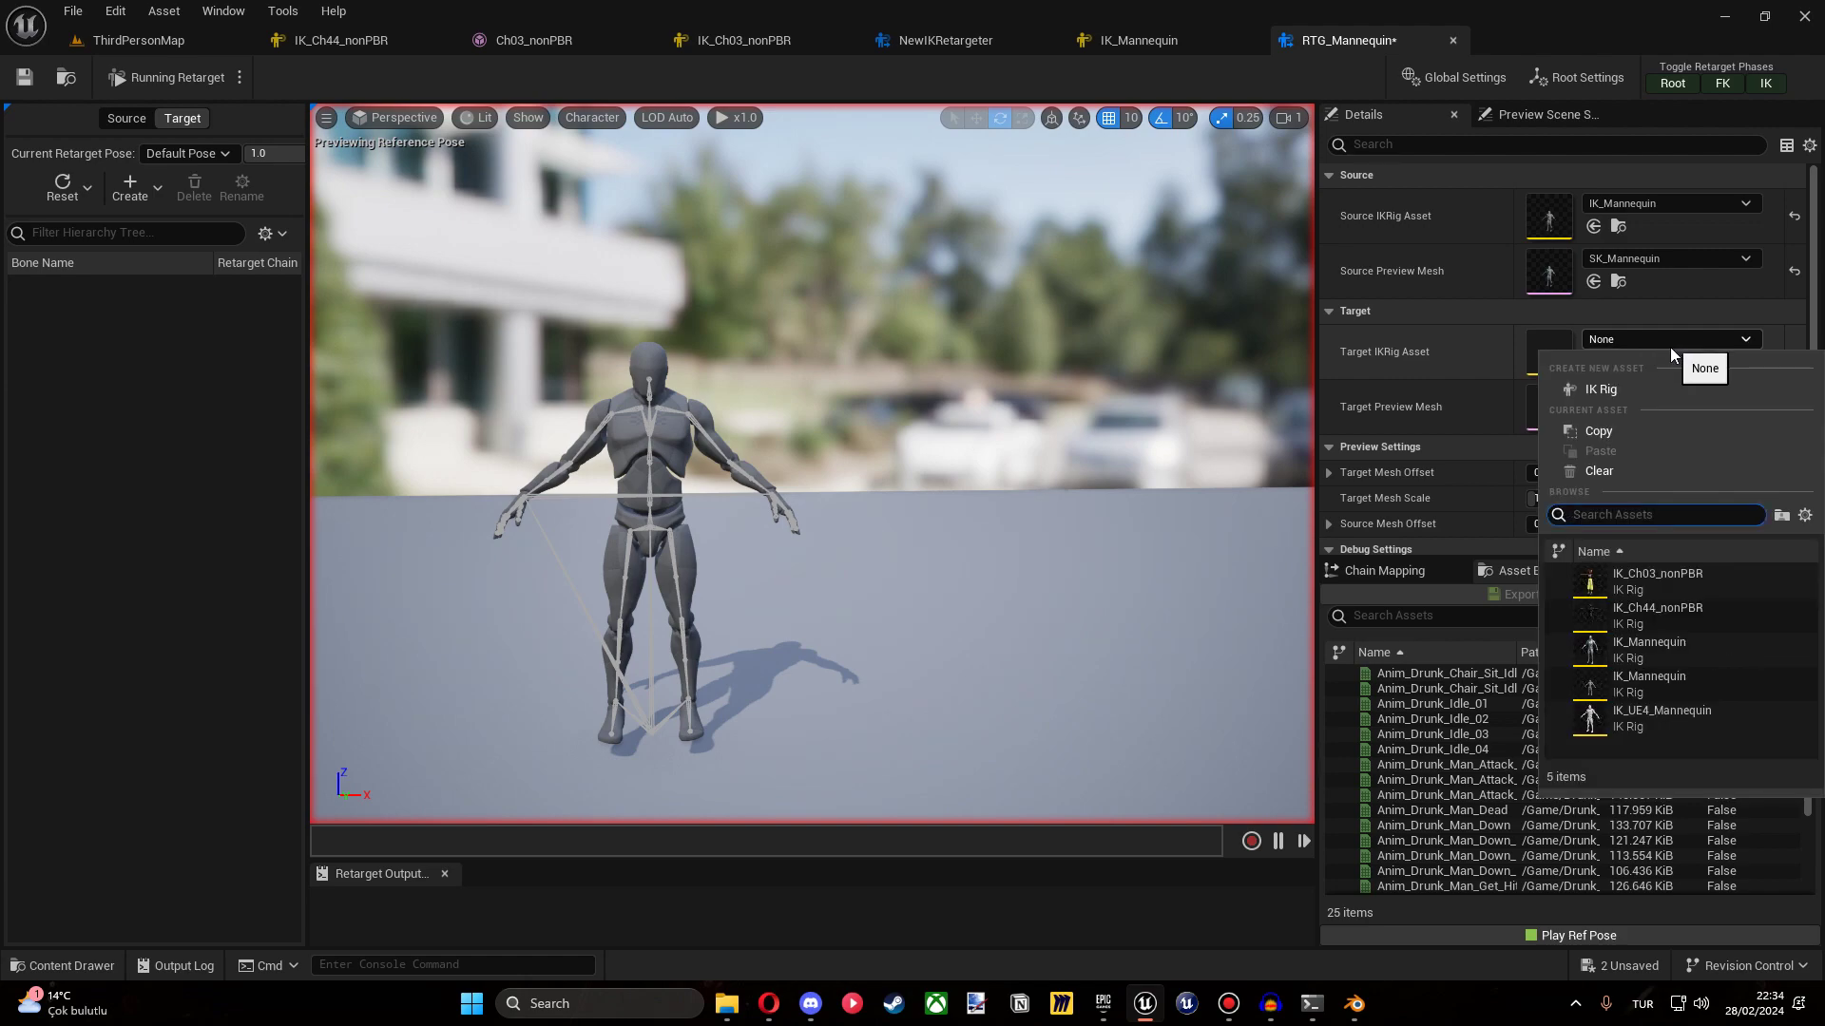
left_click(1667, 618)
left_click(1135, 518)
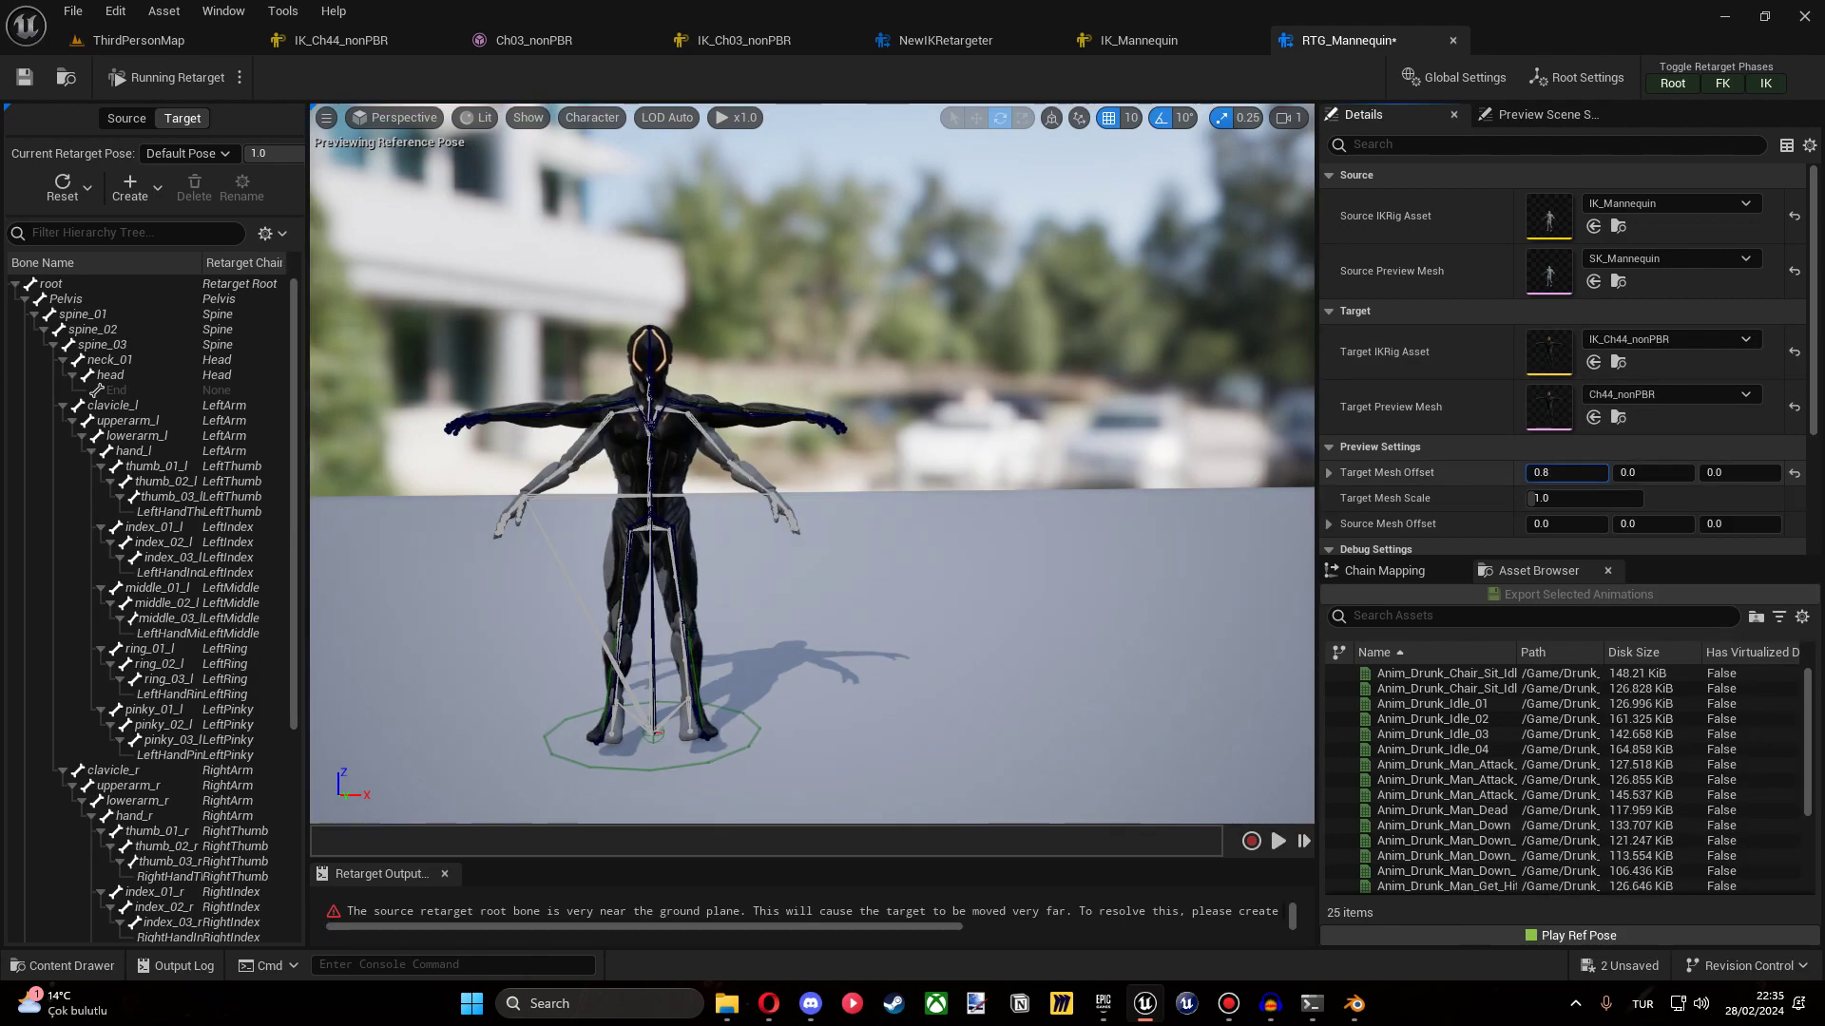
left_click_drag(1566, 472, 1616, 472)
scroll(1457, 785, "down", 3)
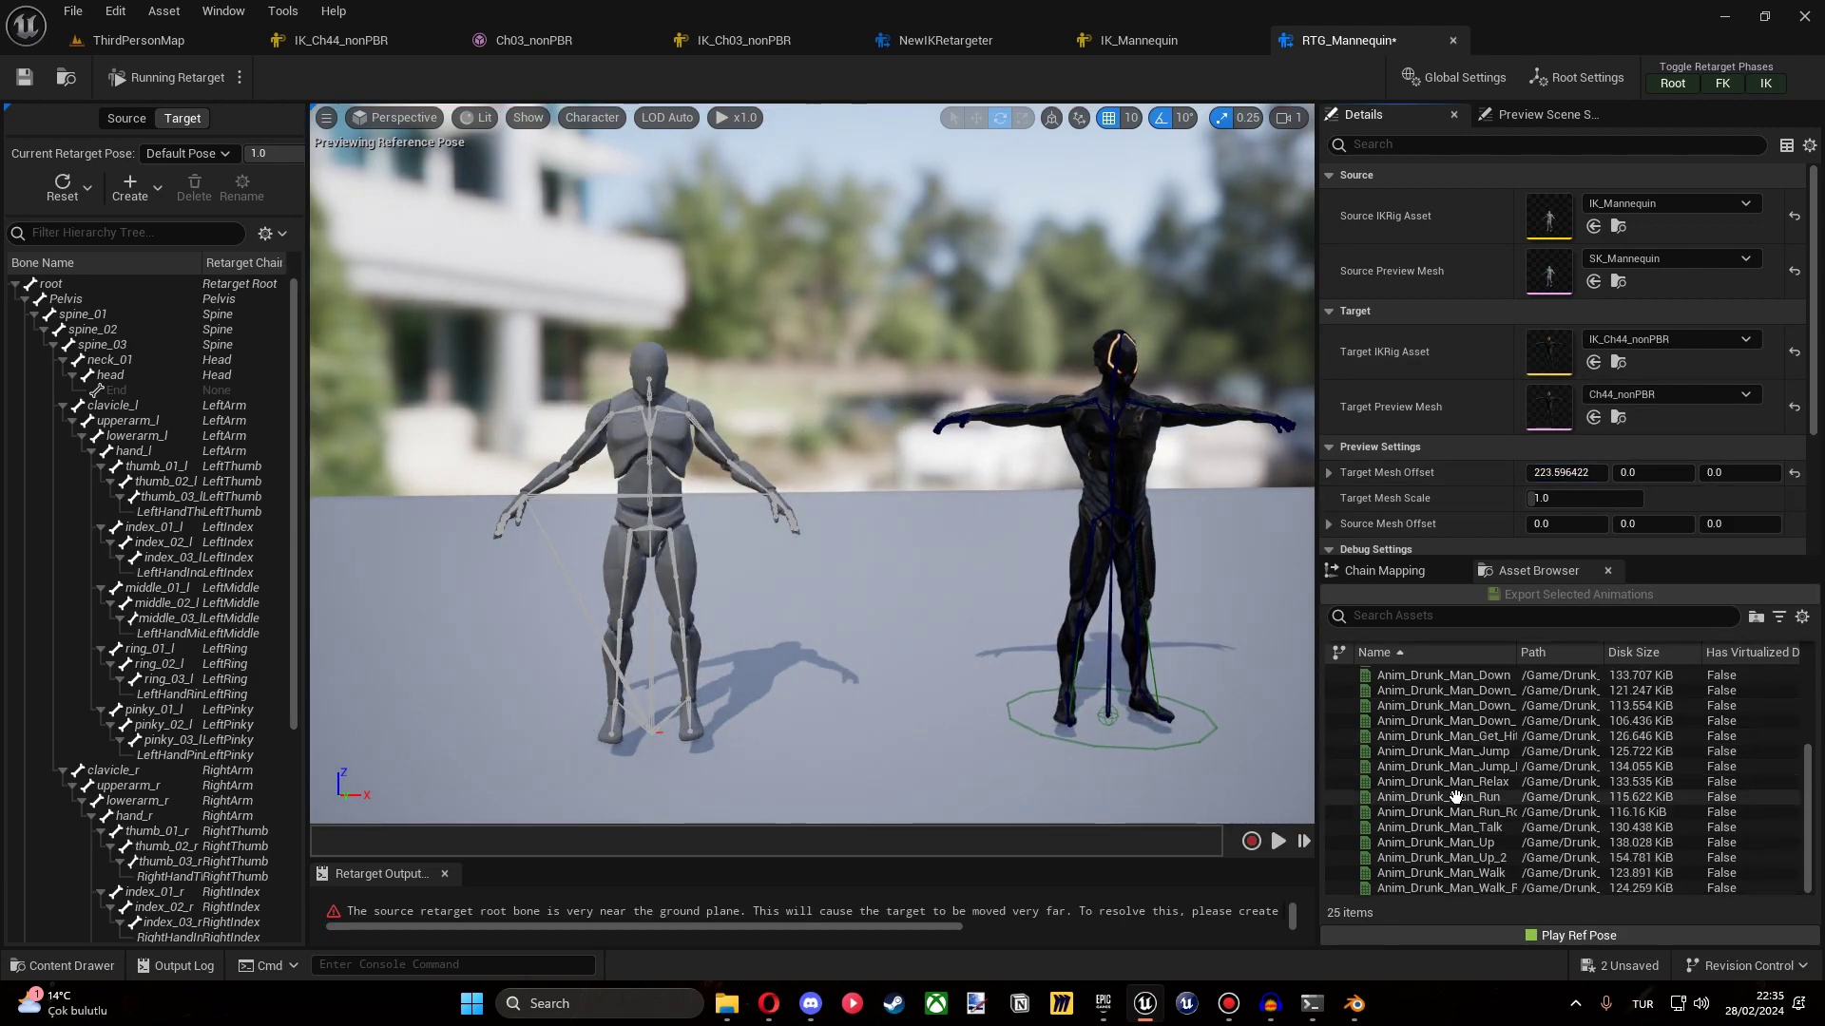
scroll(1455, 796, "up", 3)
left_click(1444, 842)
In the chain mapping, set the Pelvis chain's translation mode to None.
left_click(1385, 570)
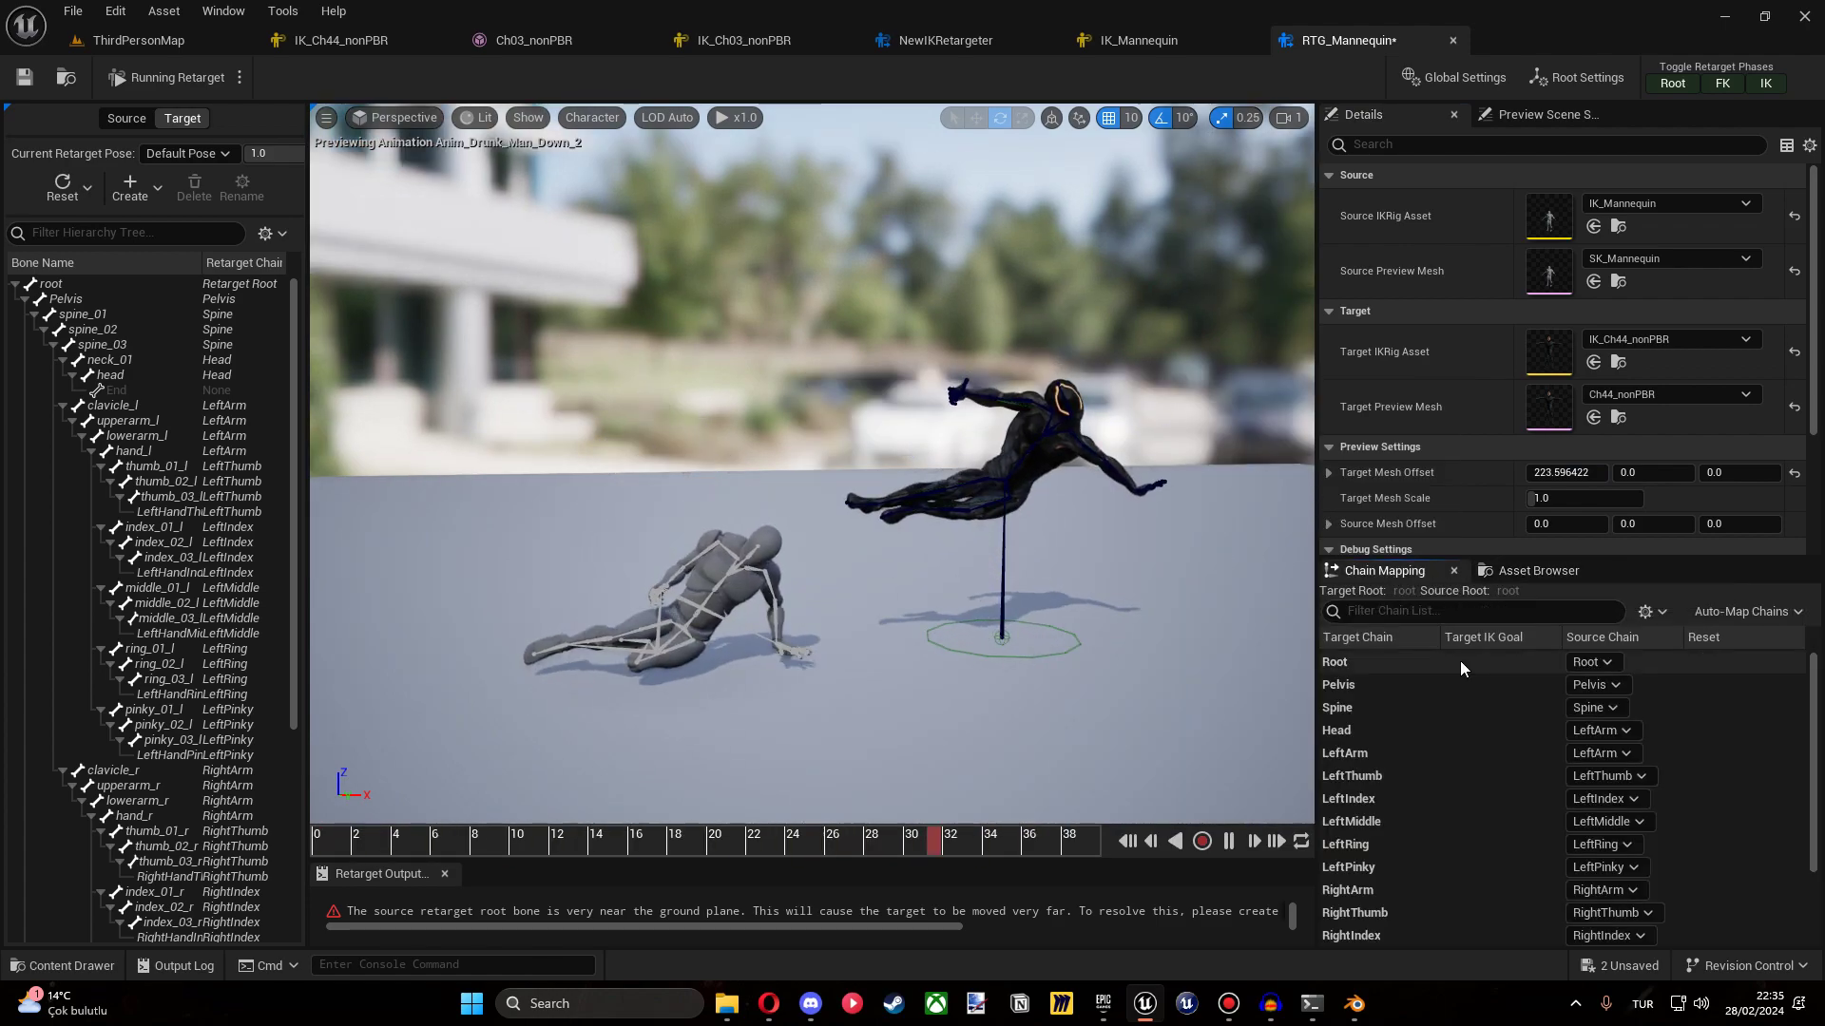
left_click(1461, 684)
left_click(1582, 304)
left_click(1537, 329)
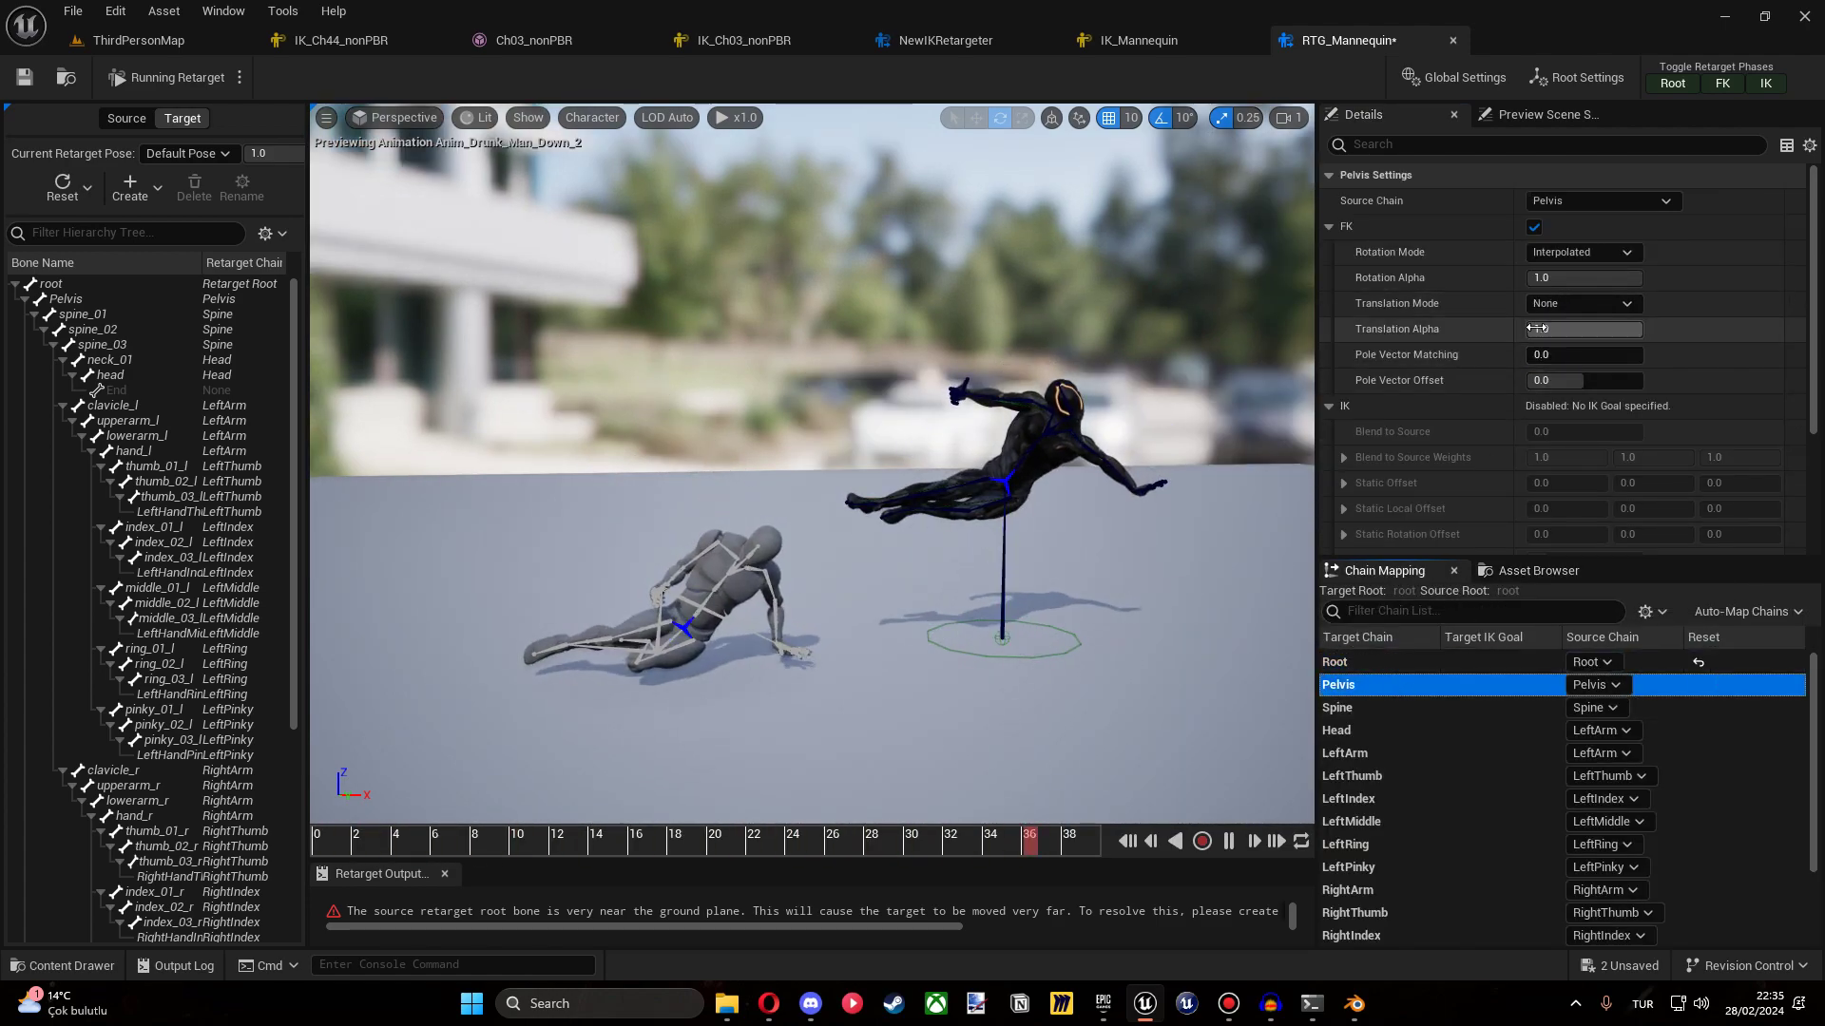
Export four selected Drunk Man animations onto Ch44_nonPBR and open the retargeted attack animation.
left_click(1538, 570)
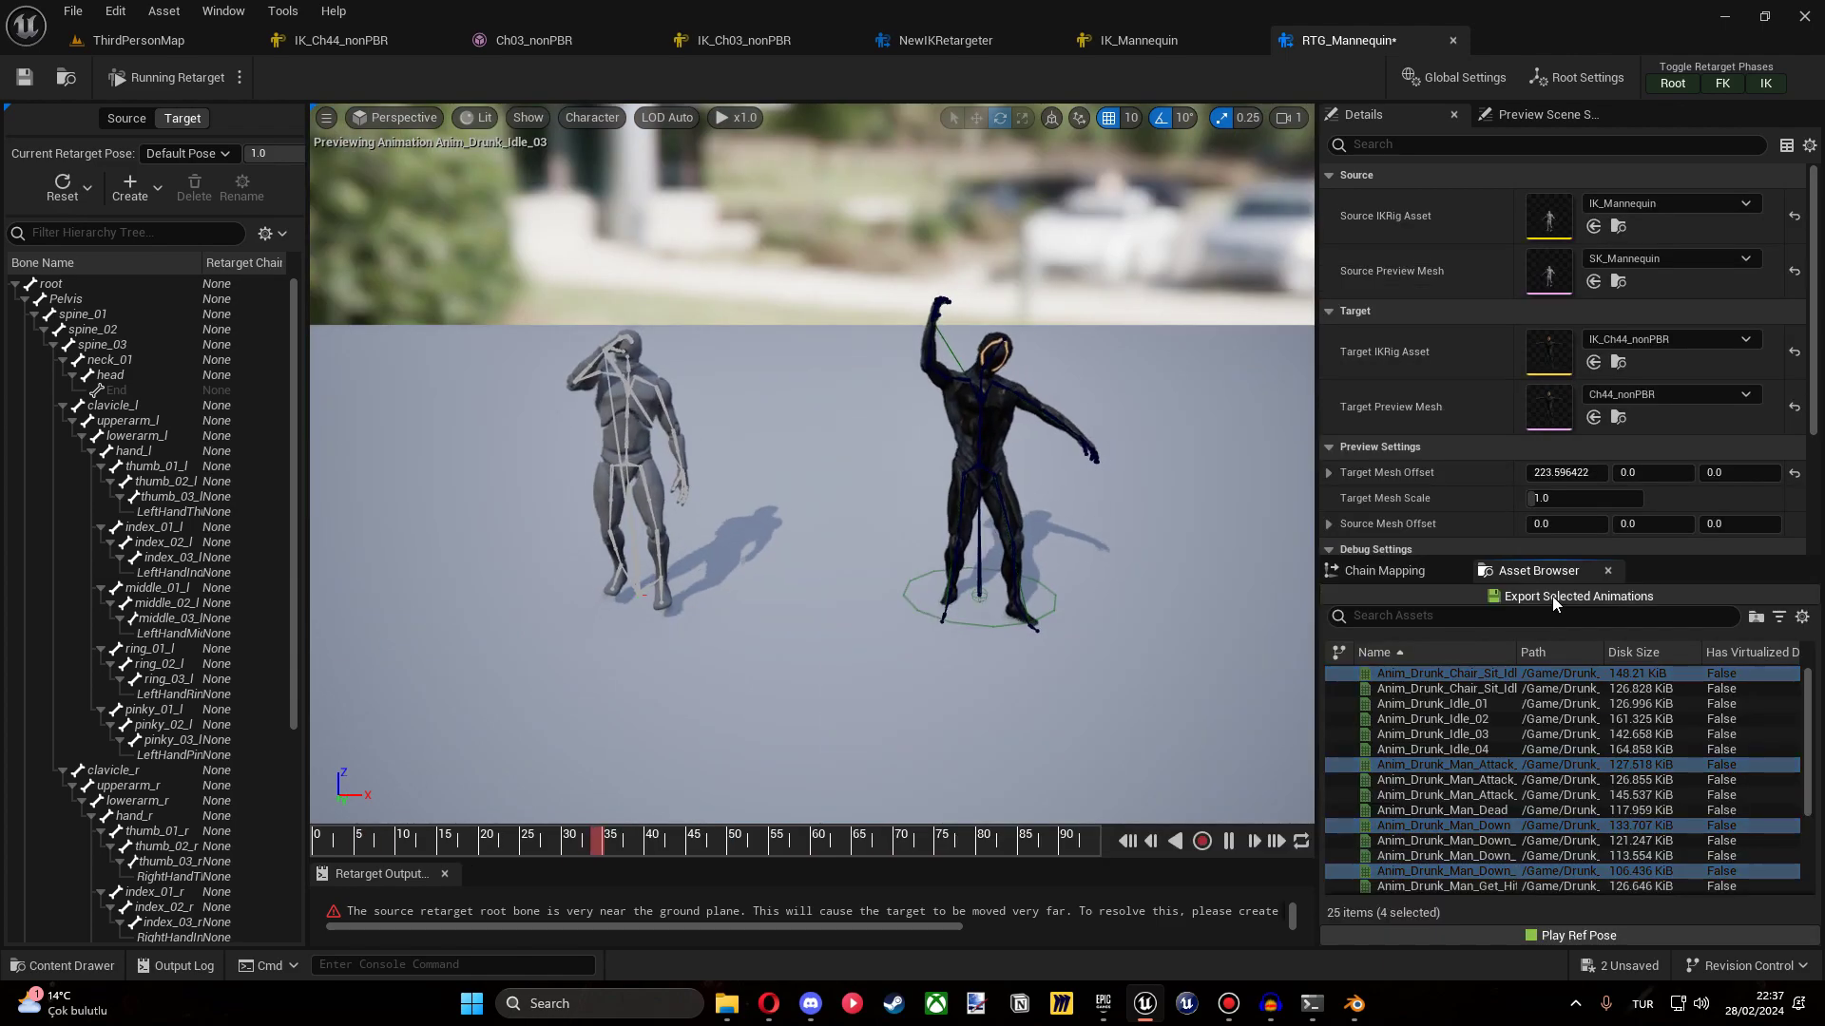
left_click(1555, 599)
double_click(1160, 352)
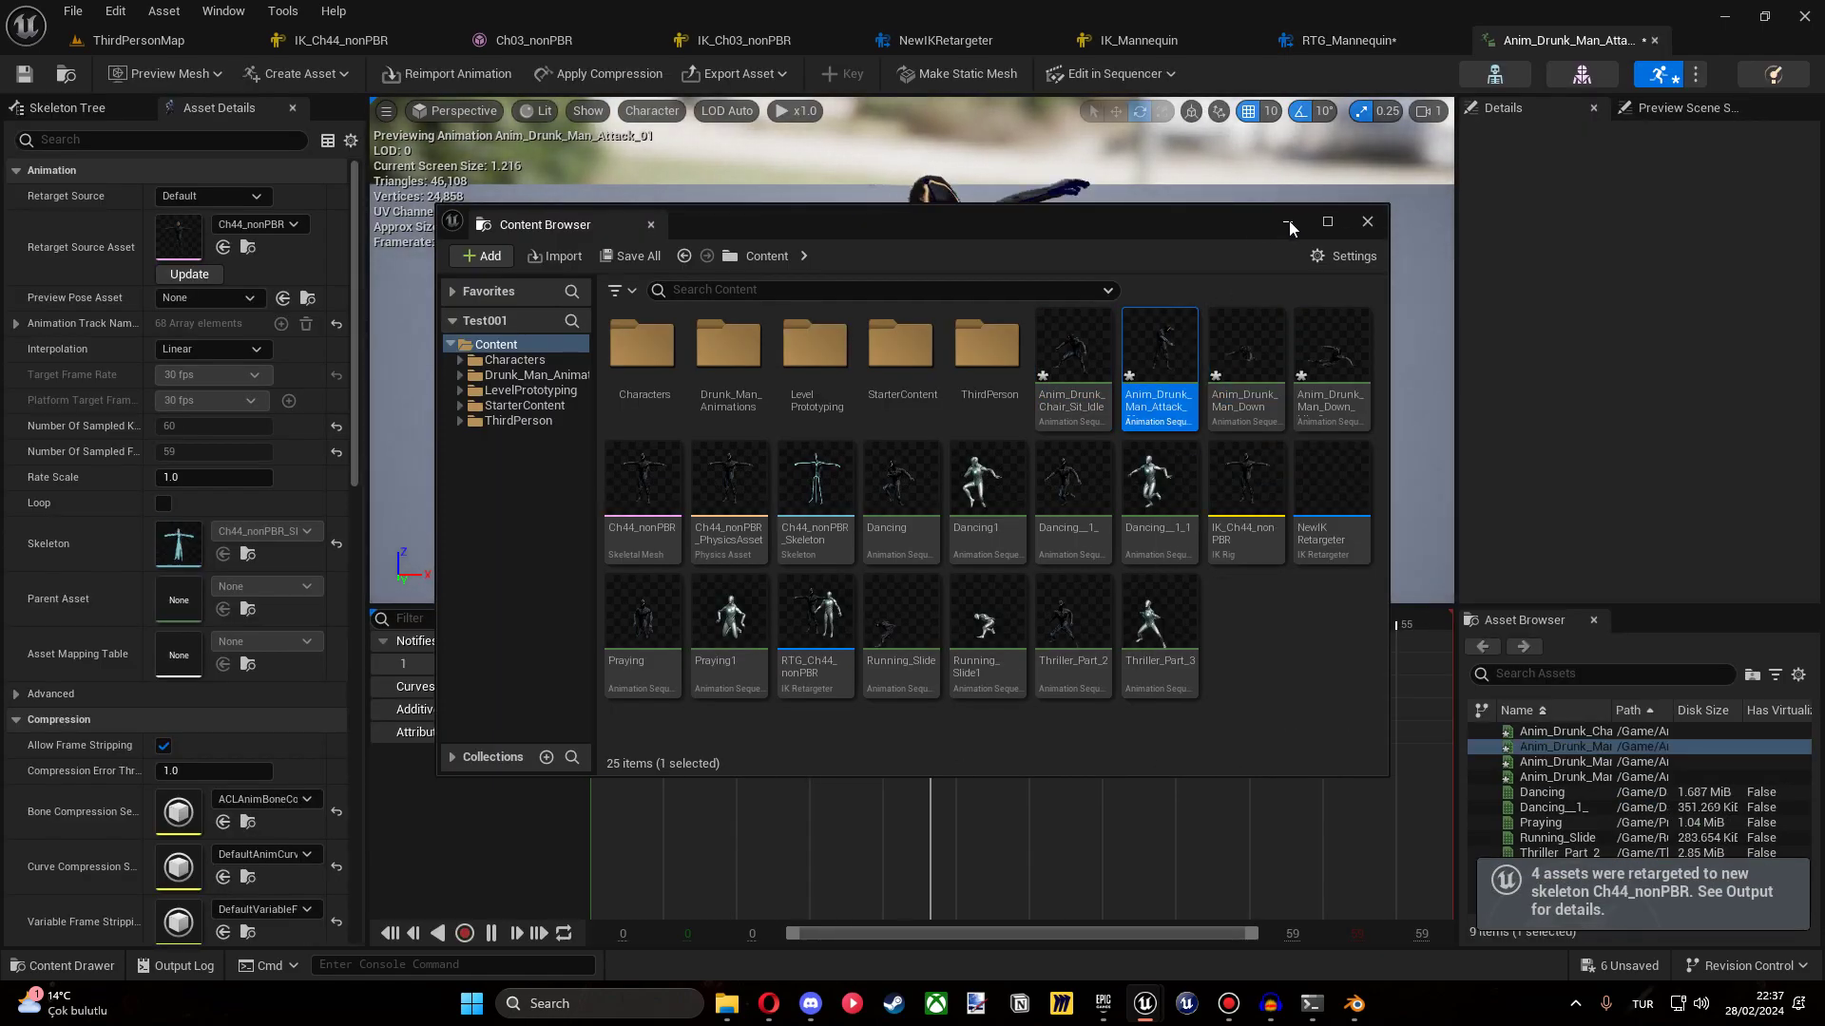
left_click(1289, 224)
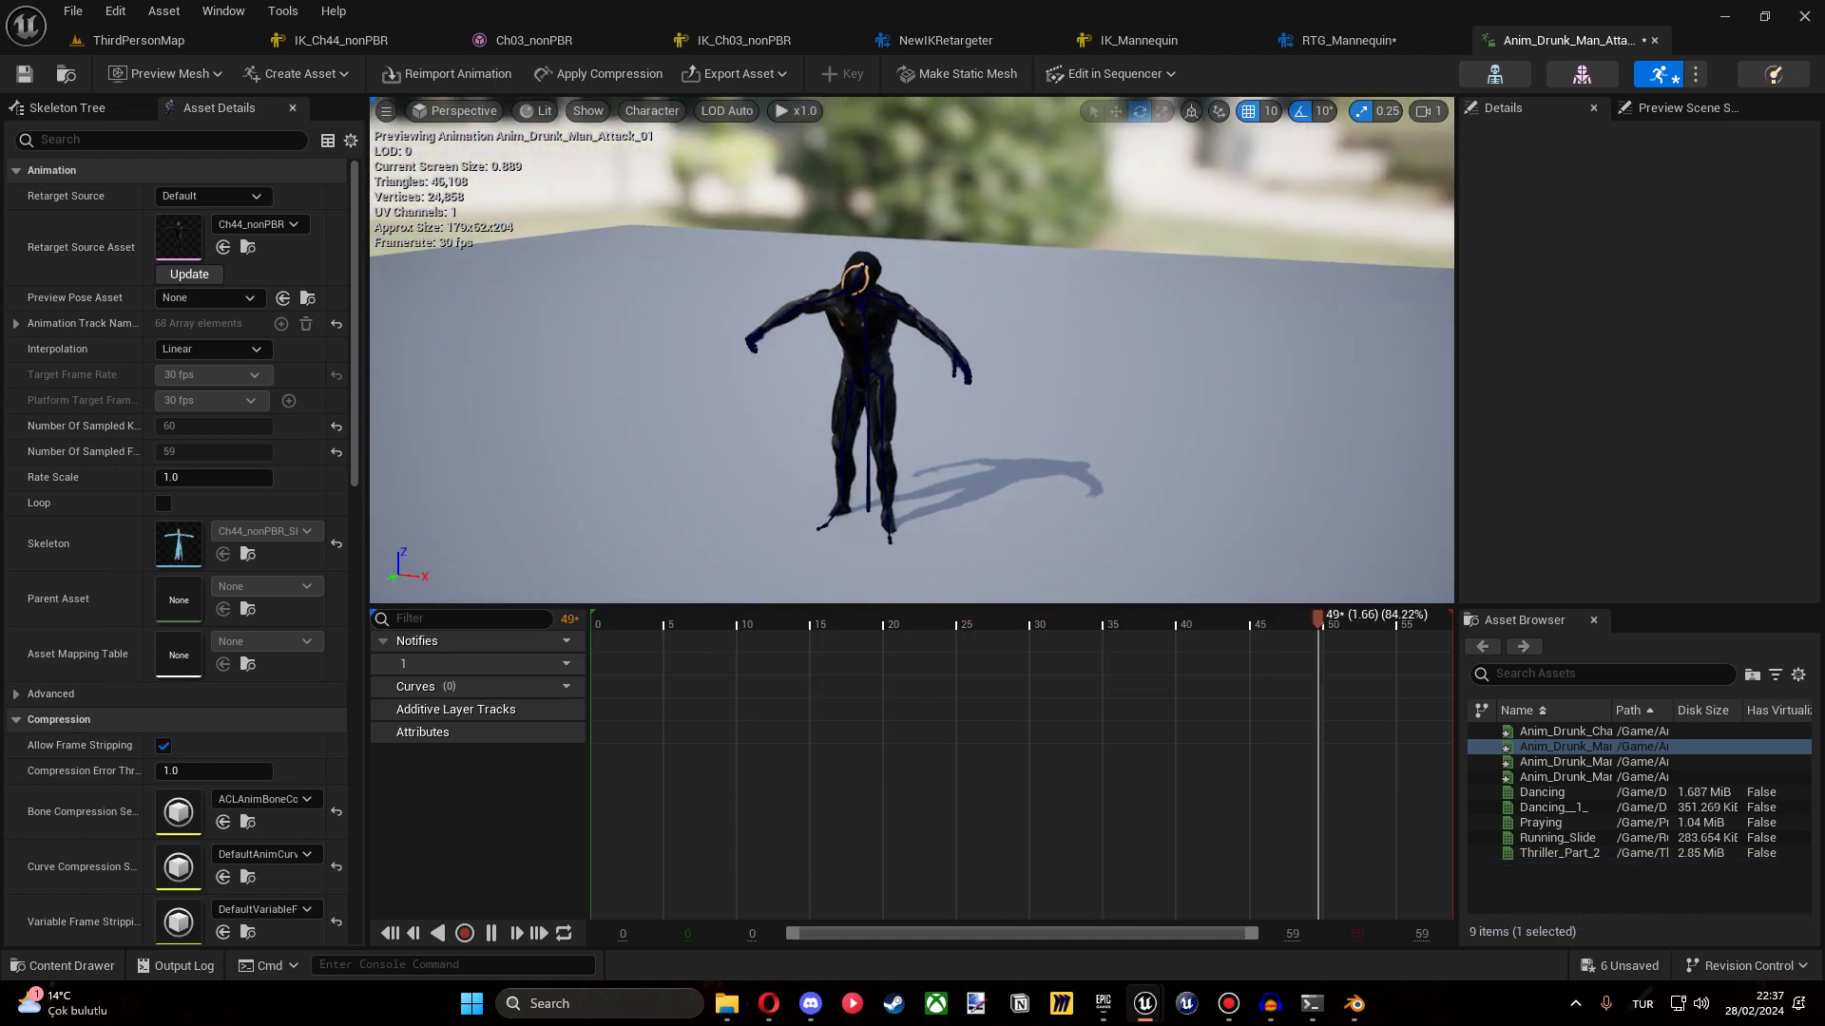
key("ctrl+space")
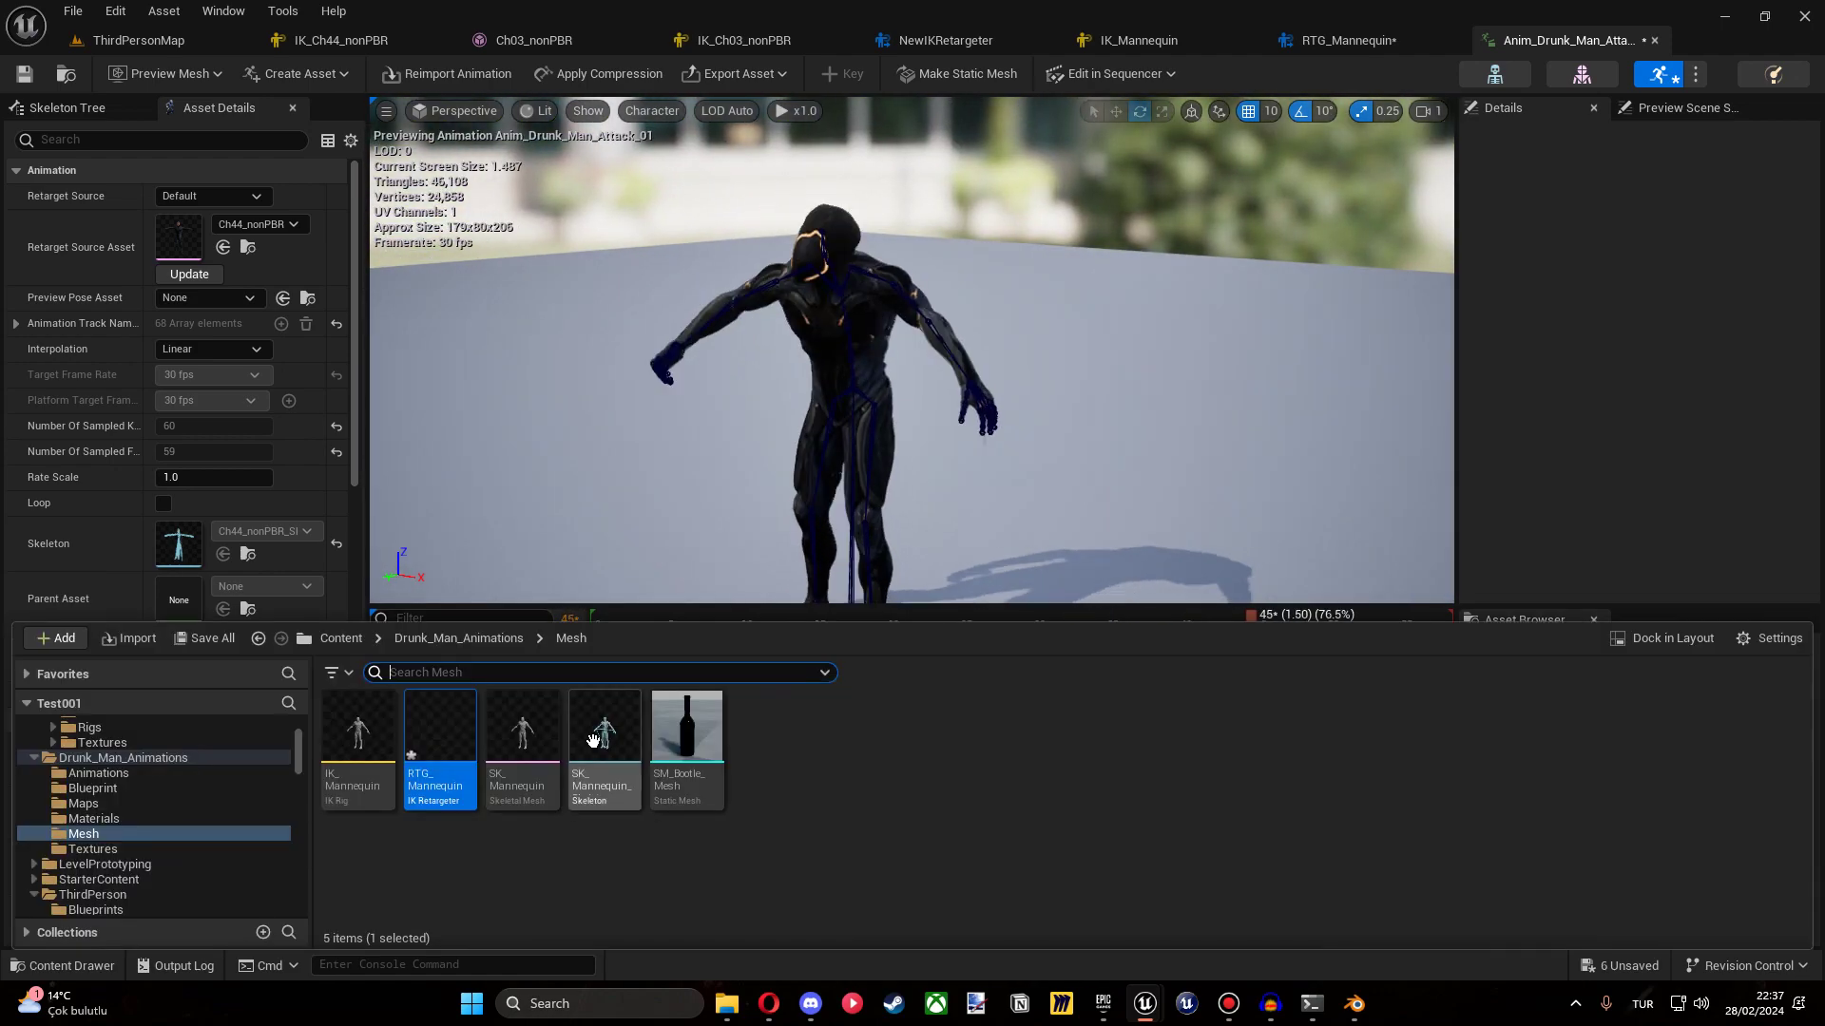
key("ctrl+space")
Switch the preview to the chair-sitting idle animation.
key("Up")
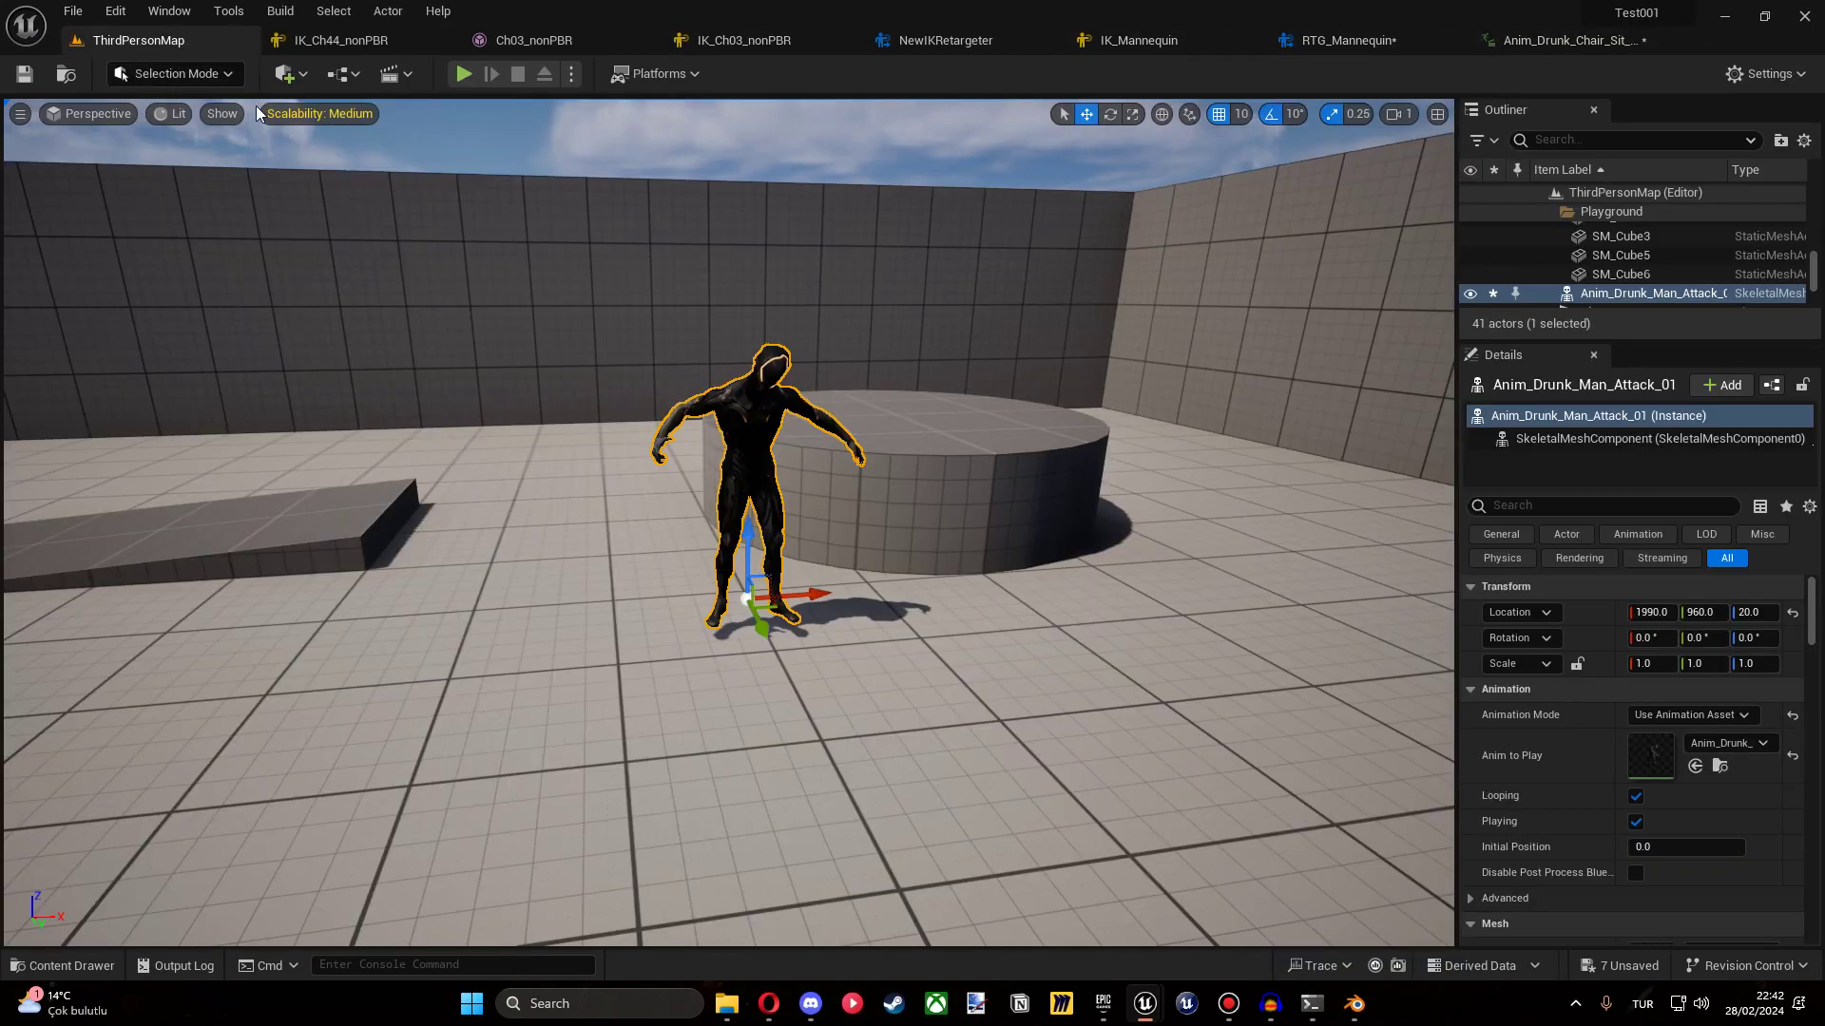
Run the player character around the animated group of characters, turning back and jumping.
key("w")
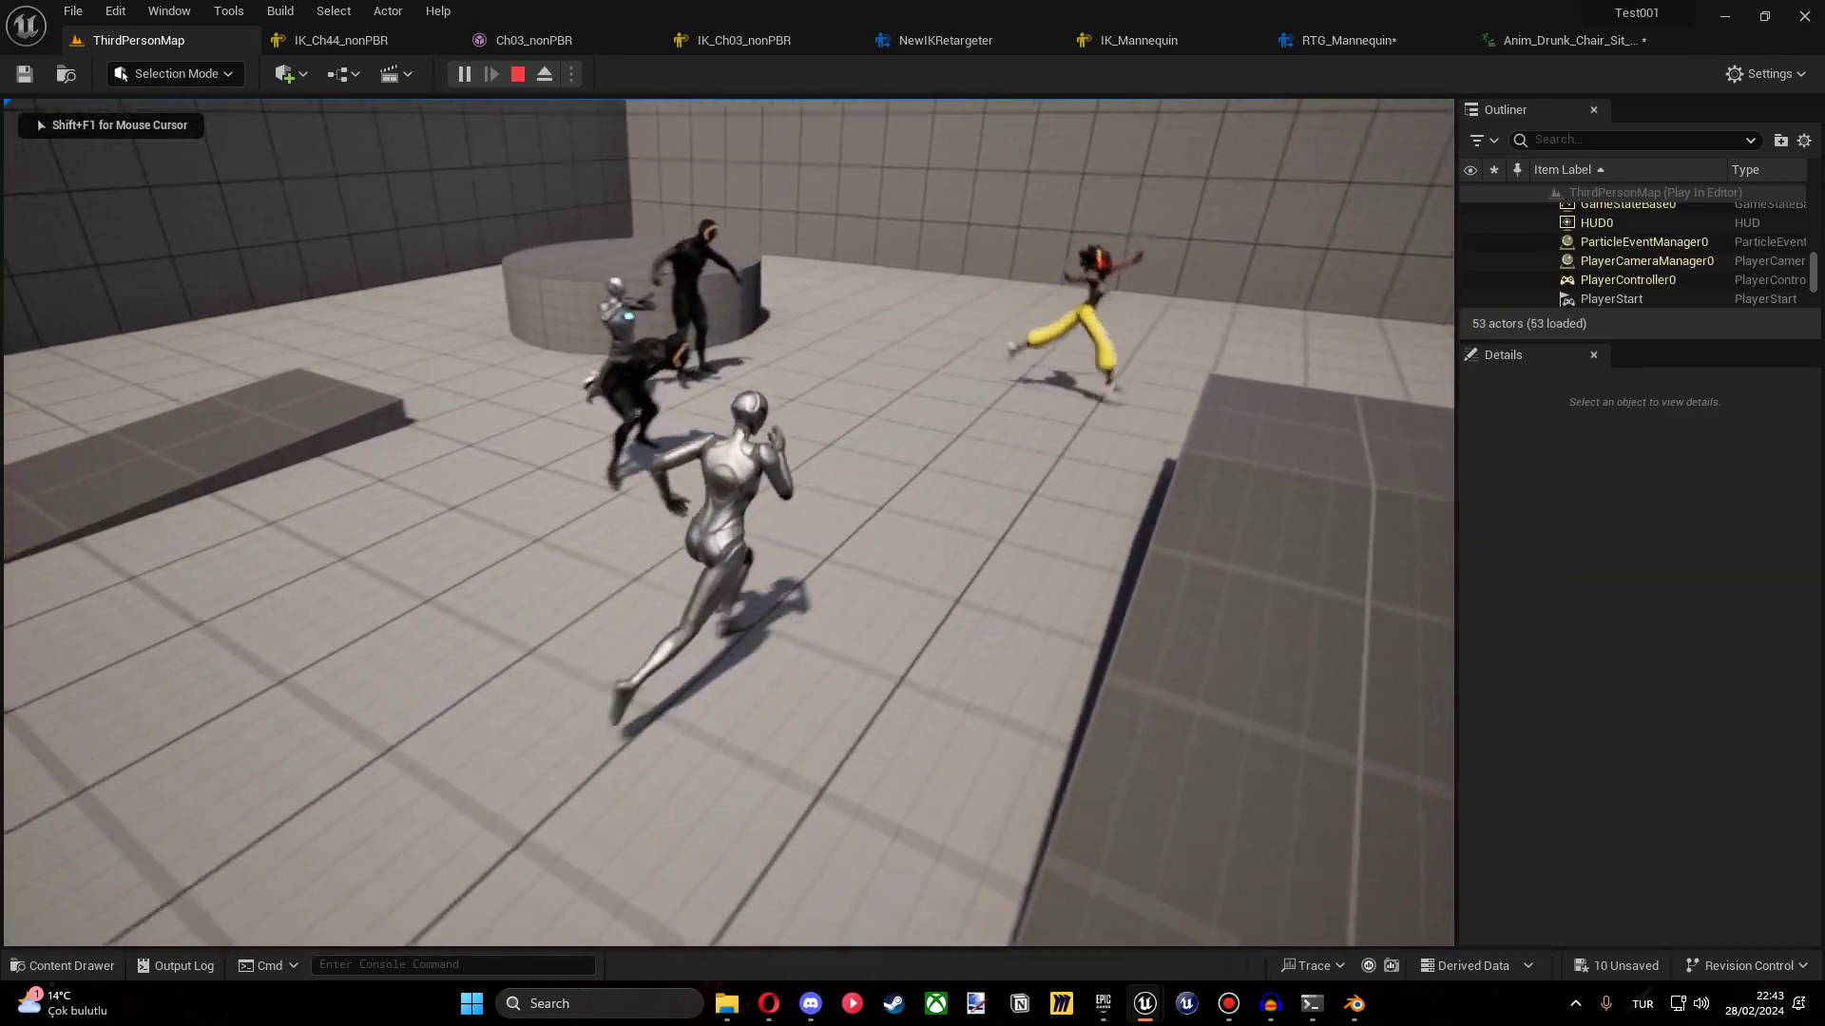
key("w")
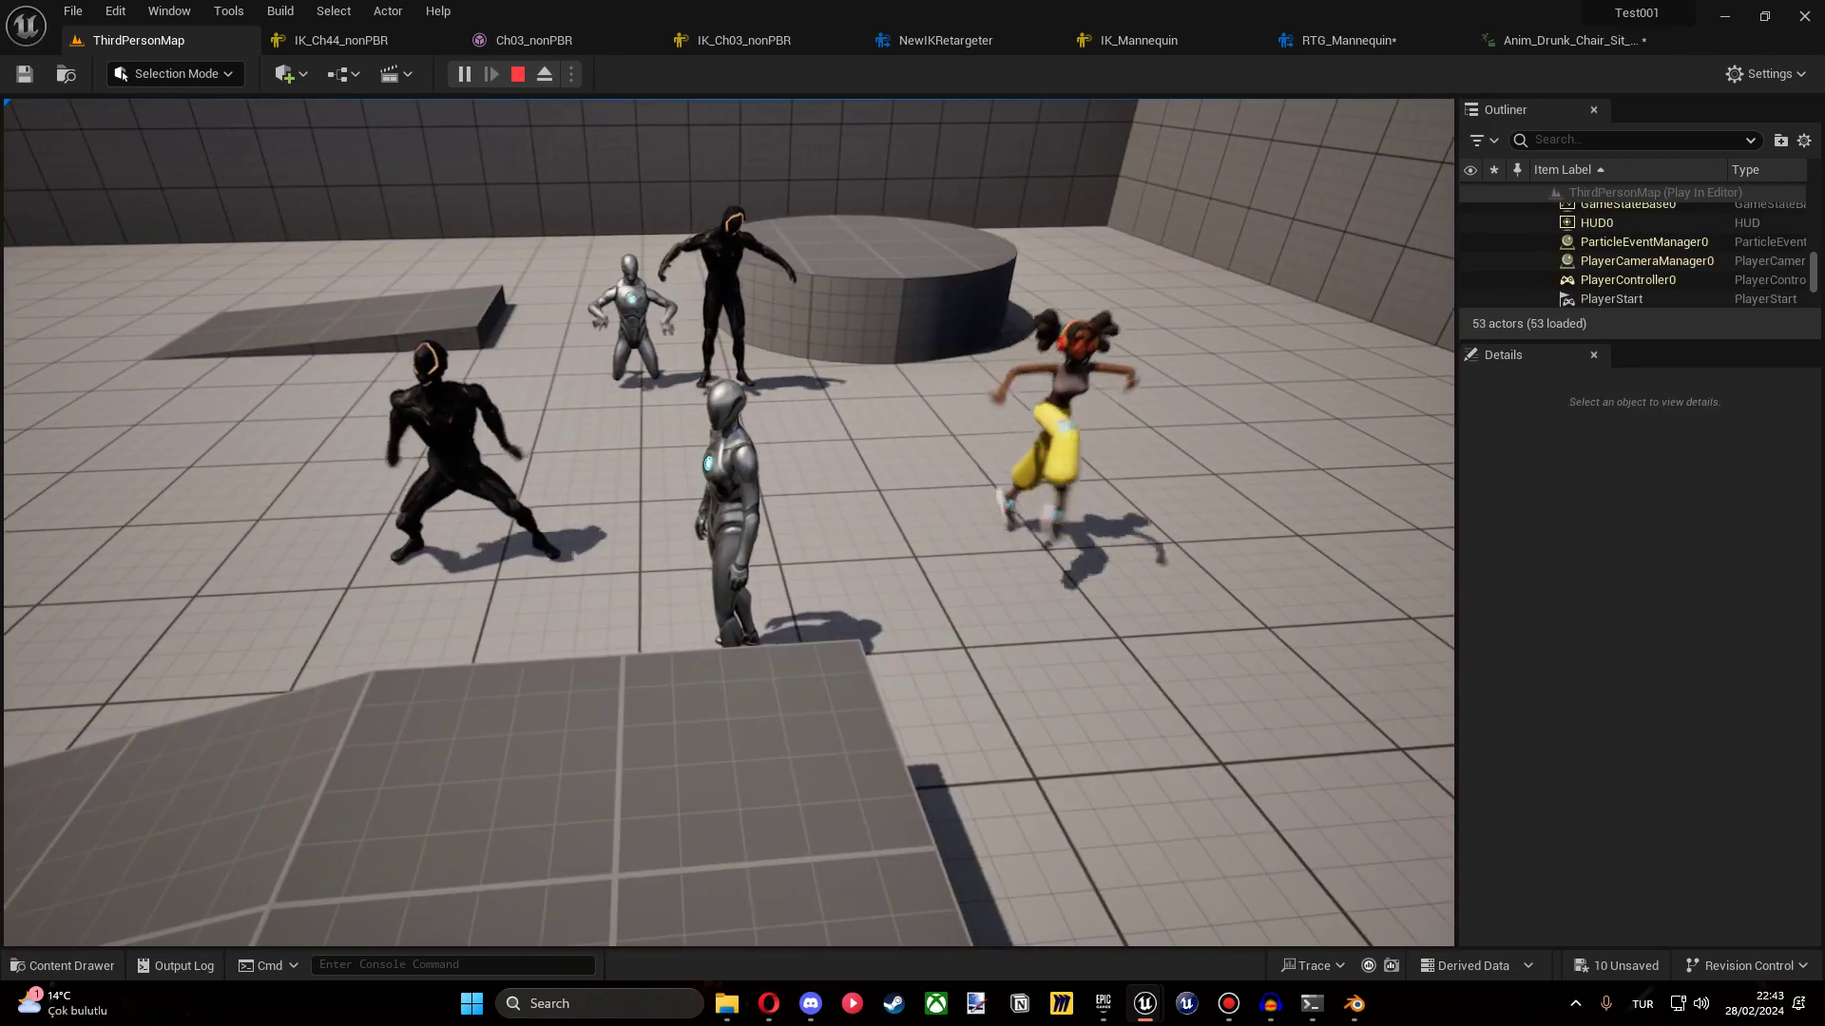
key("s")
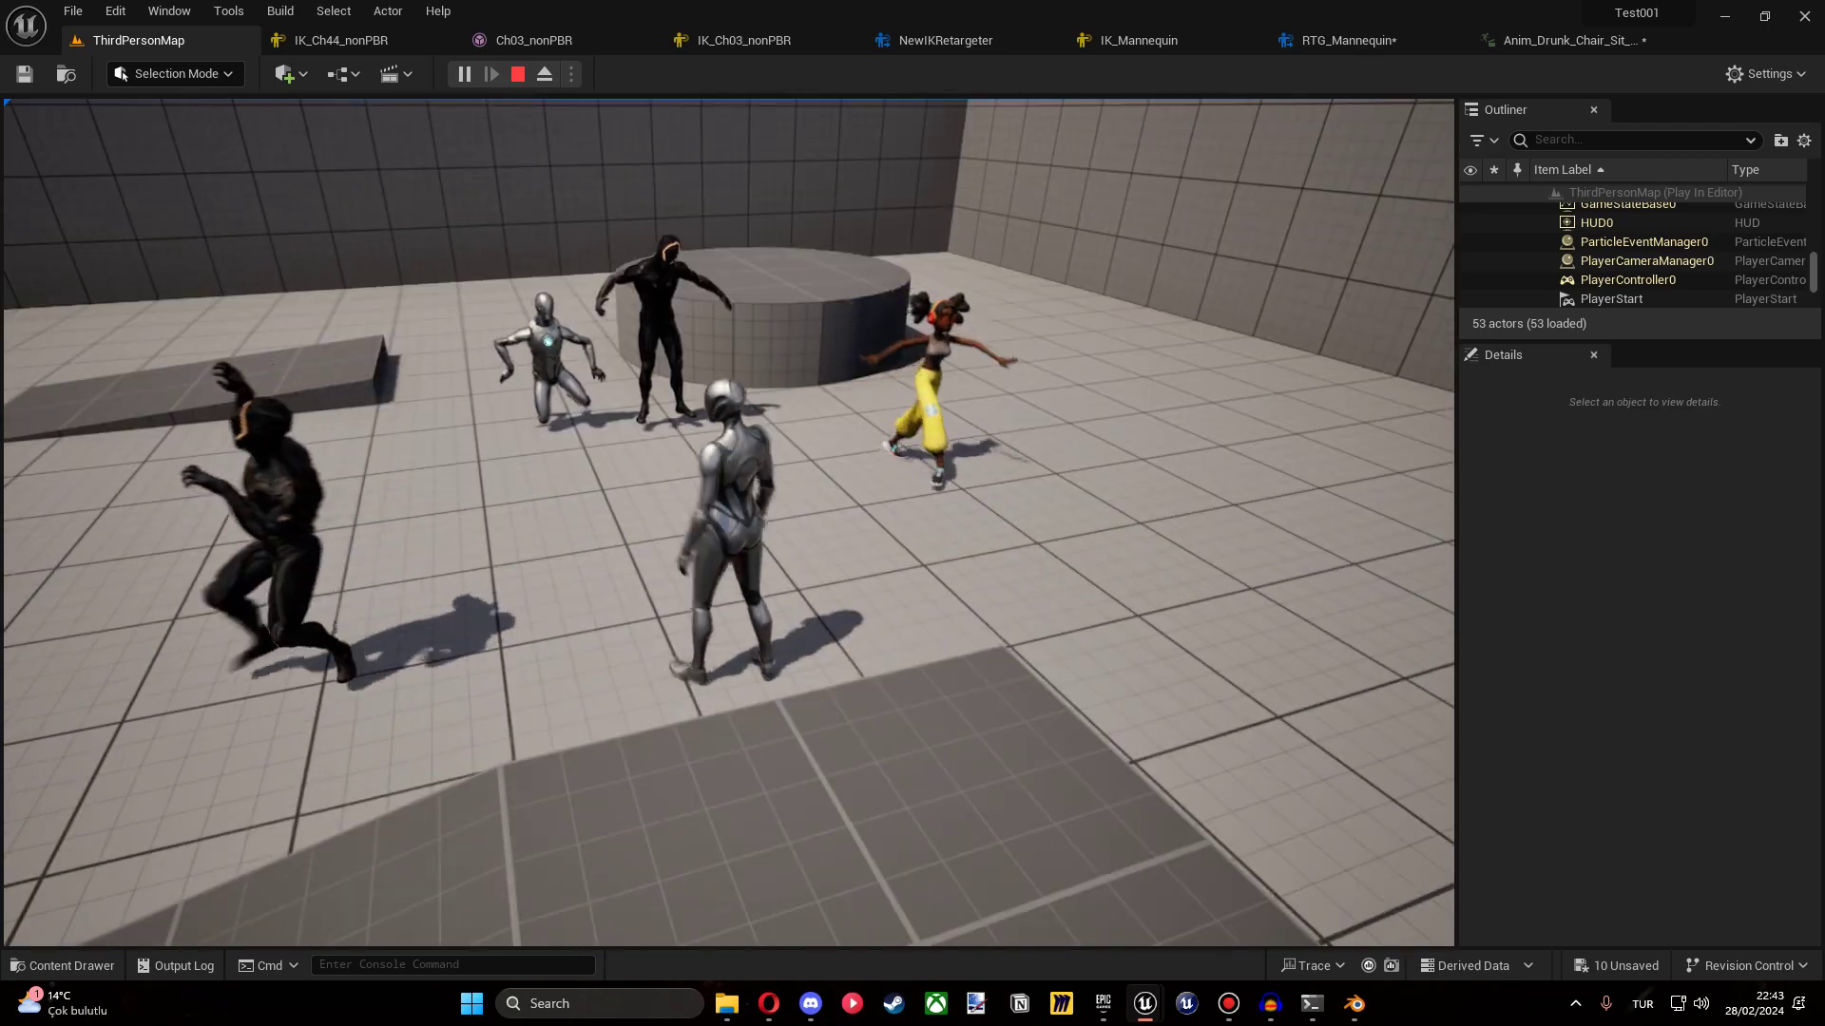
key("w")
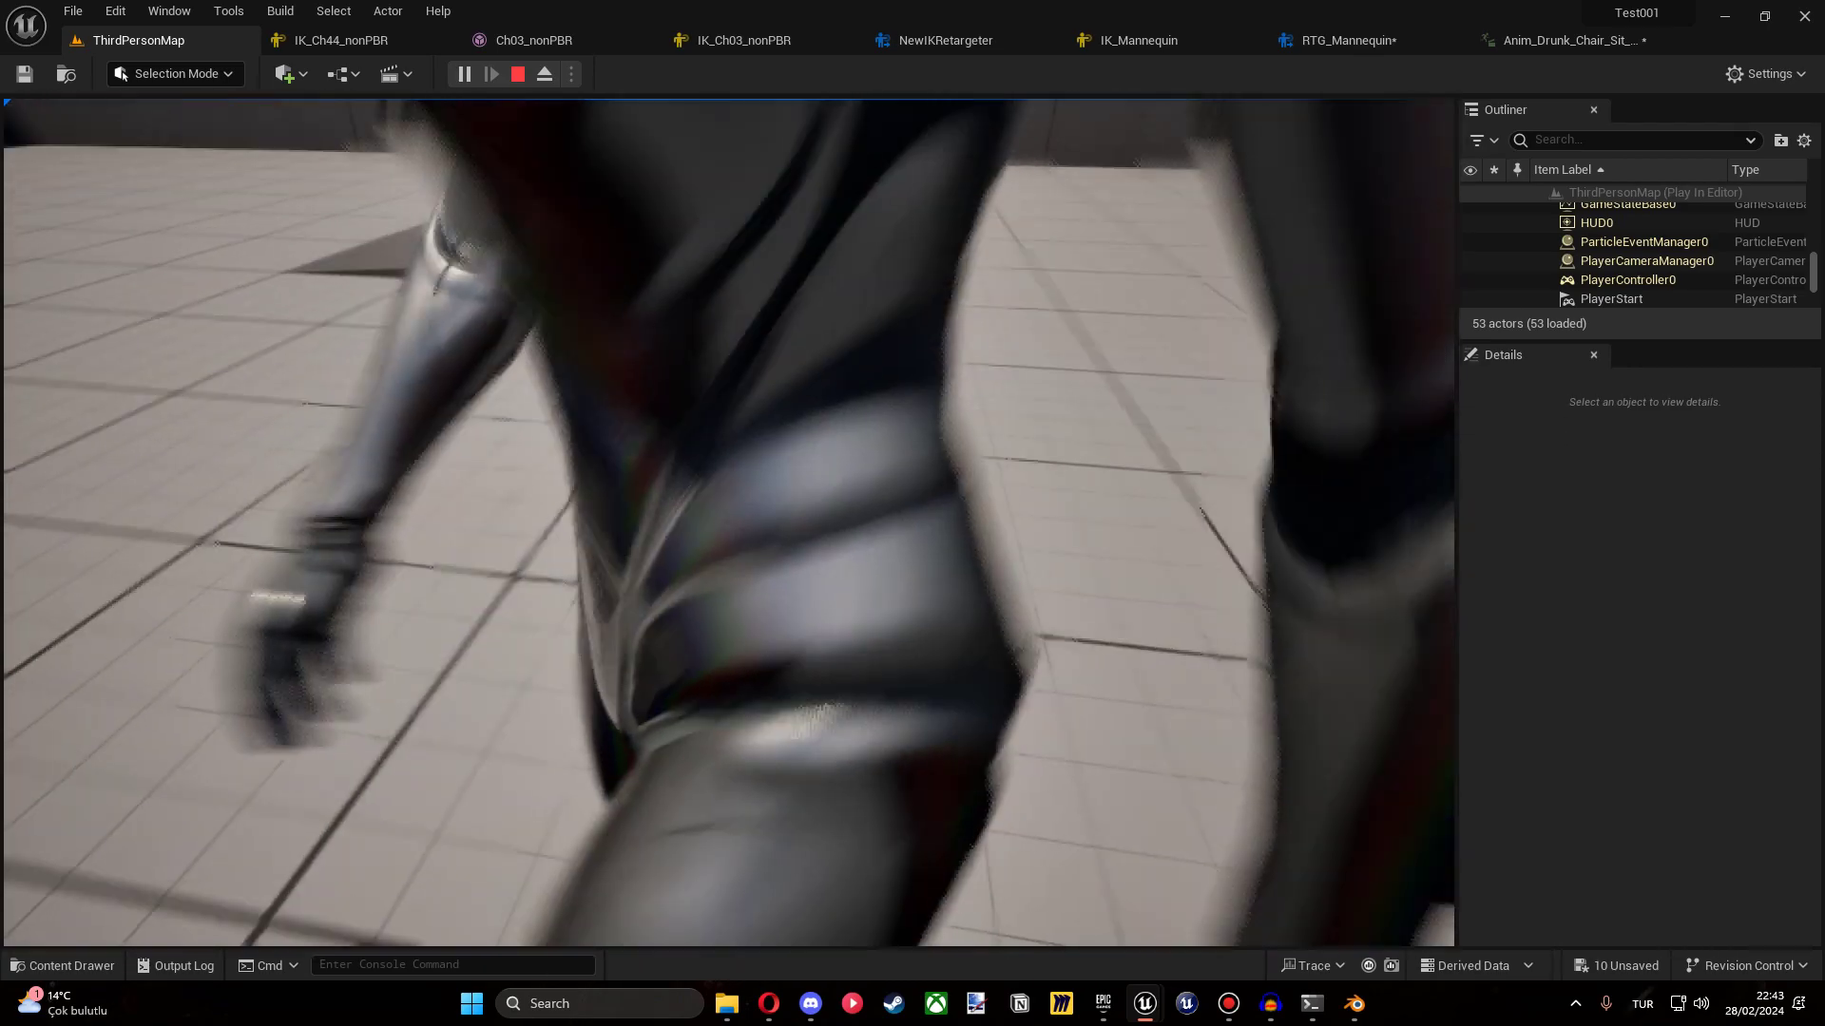
key("space")
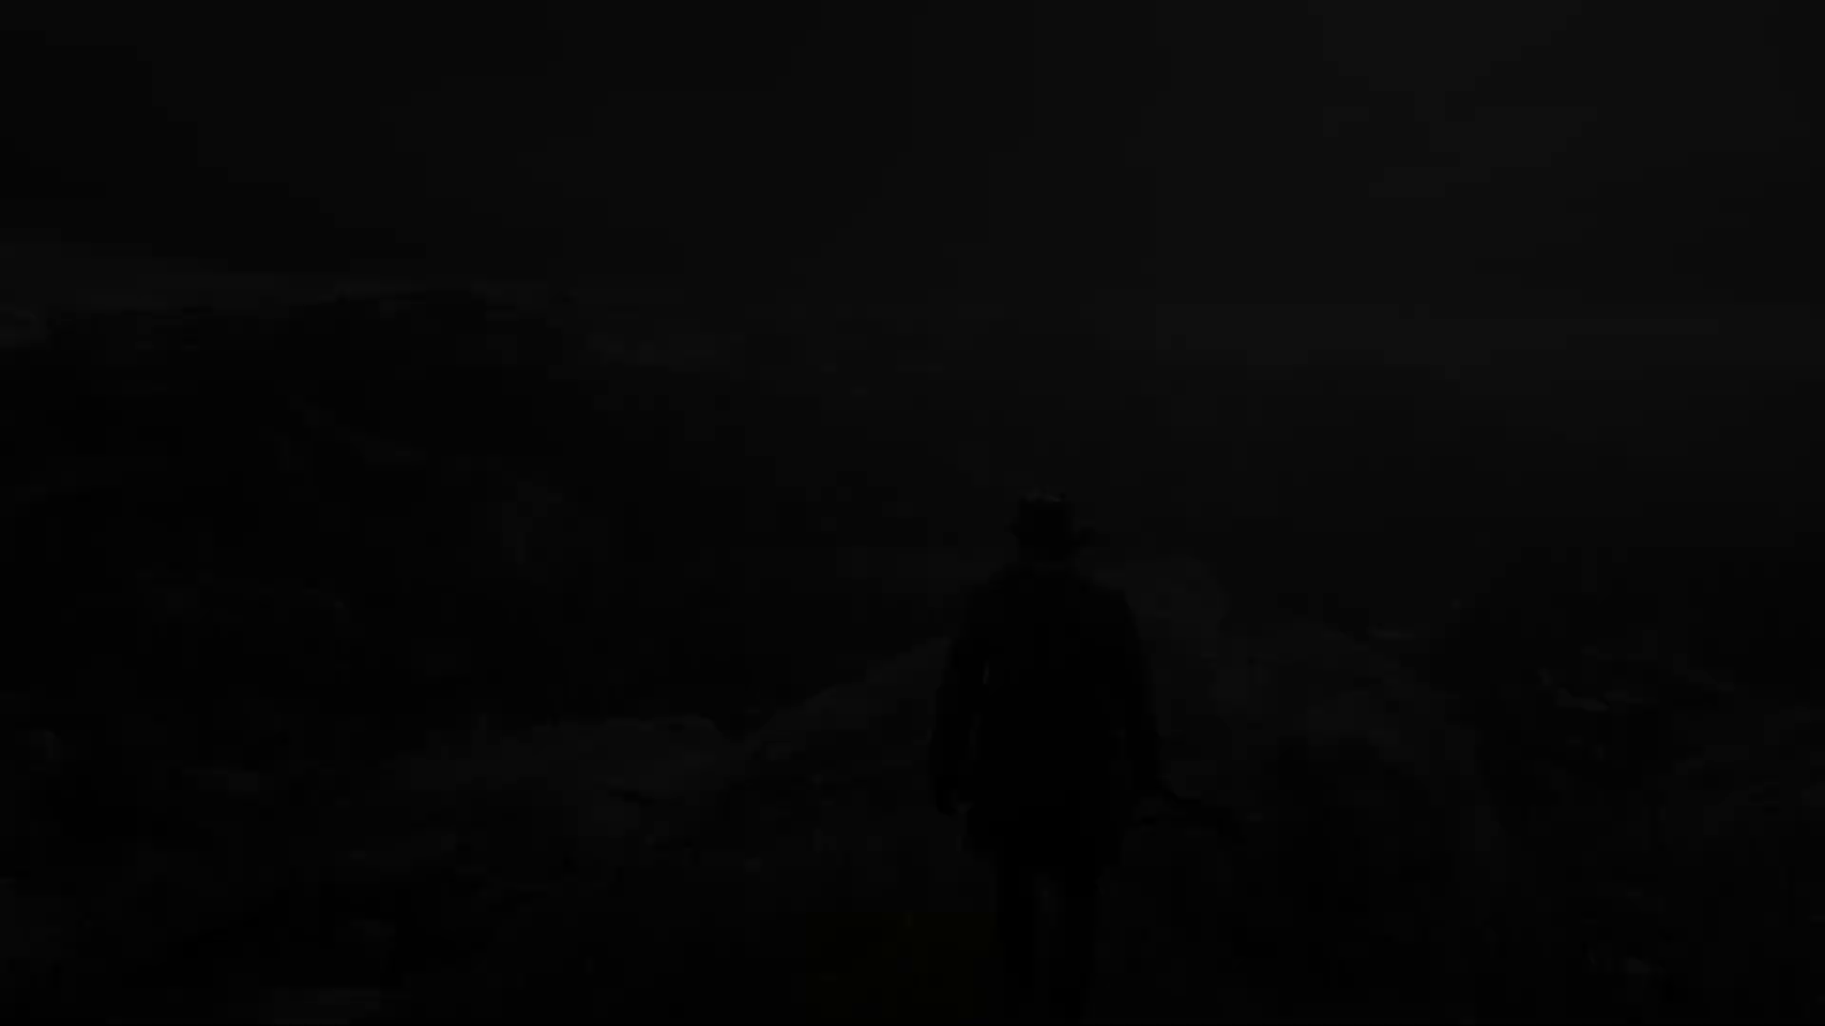